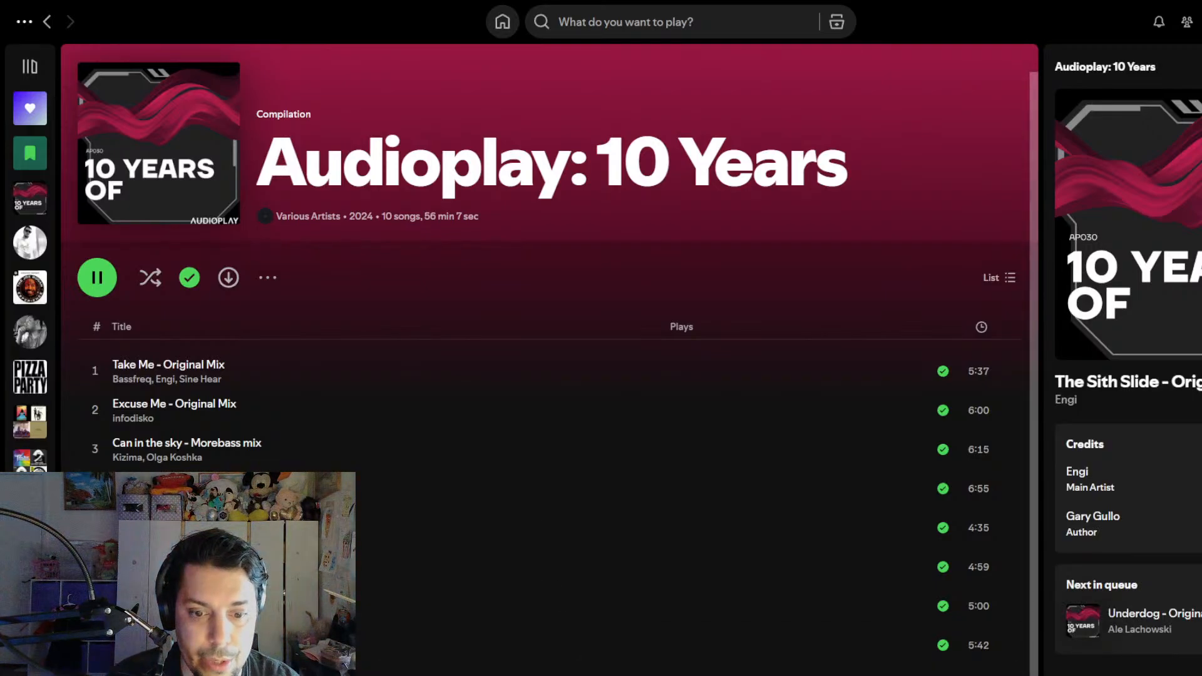
- Pause playback and view the Moai single from the fourth track's artist page
key("space")
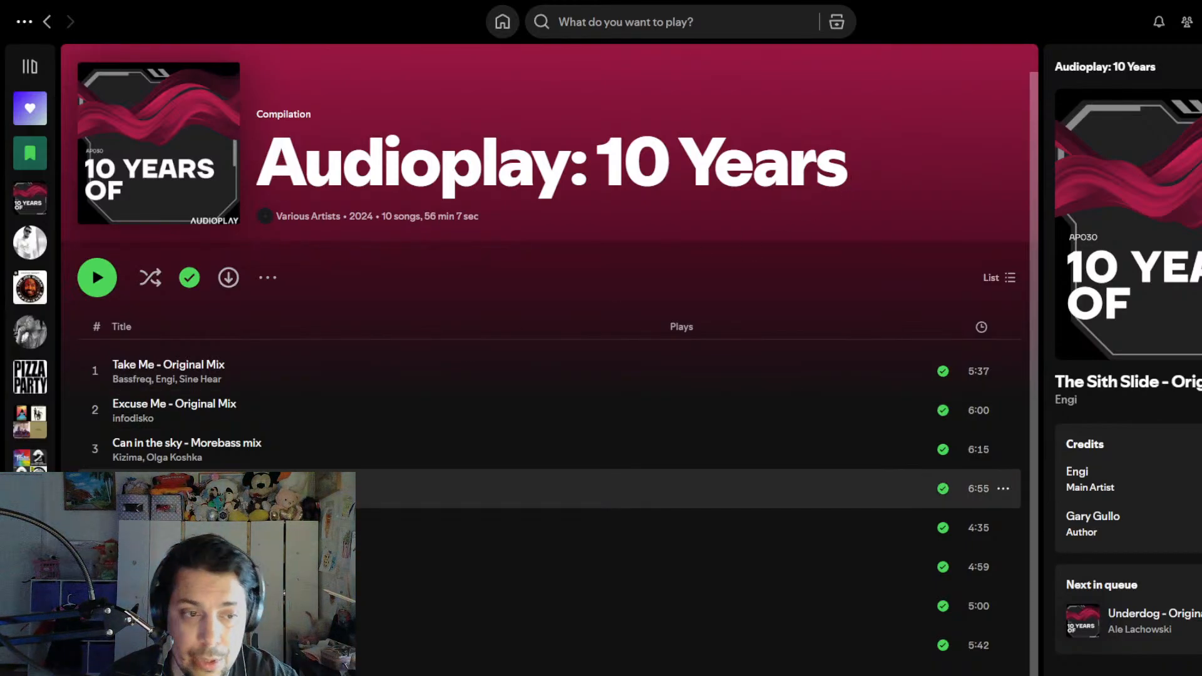
left_click(143, 496)
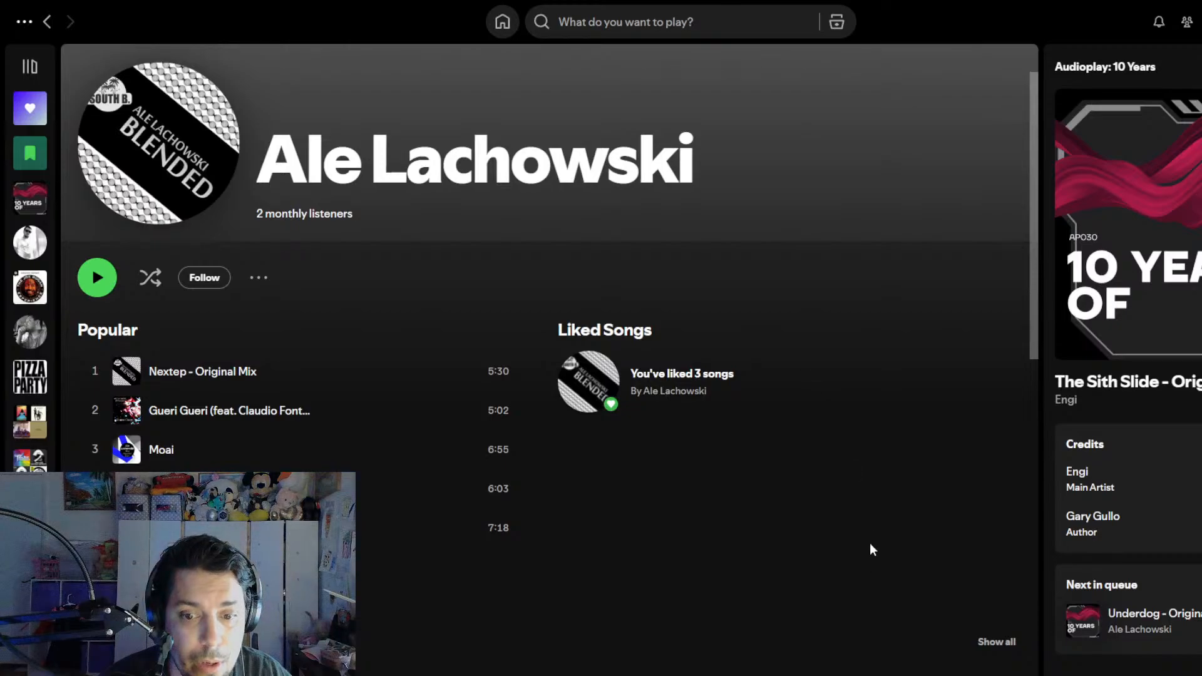
scroll(871, 531, "down", 2)
scroll(871, 531, "down", 1)
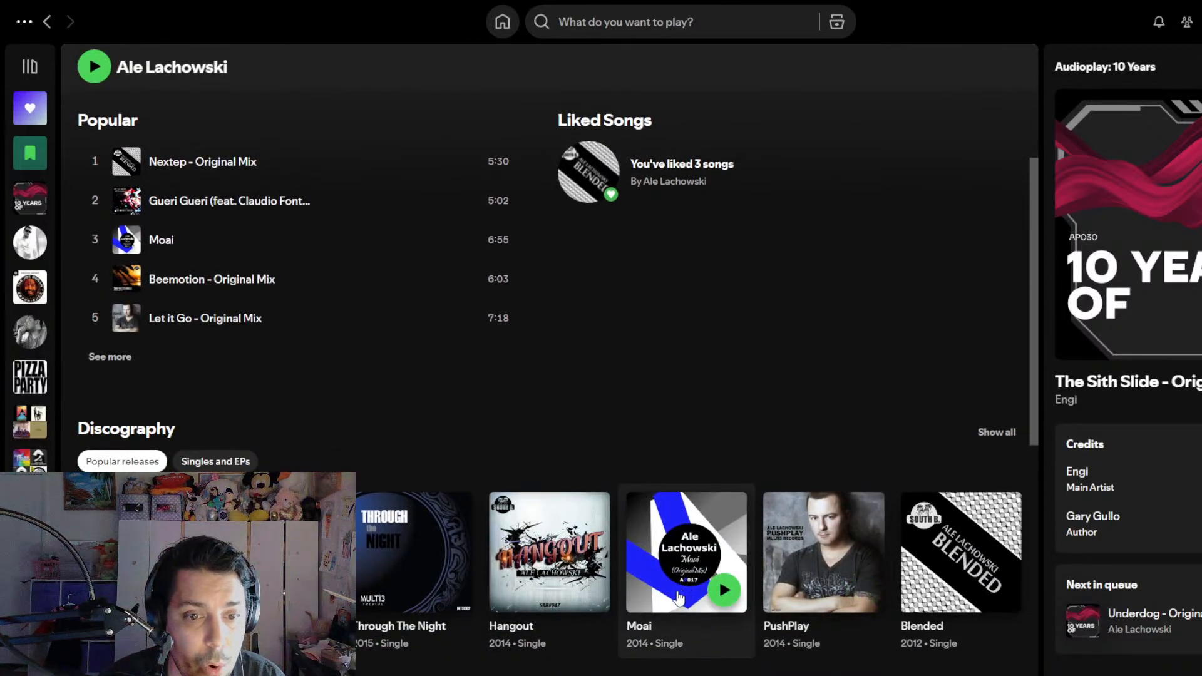
left_click(673, 593)
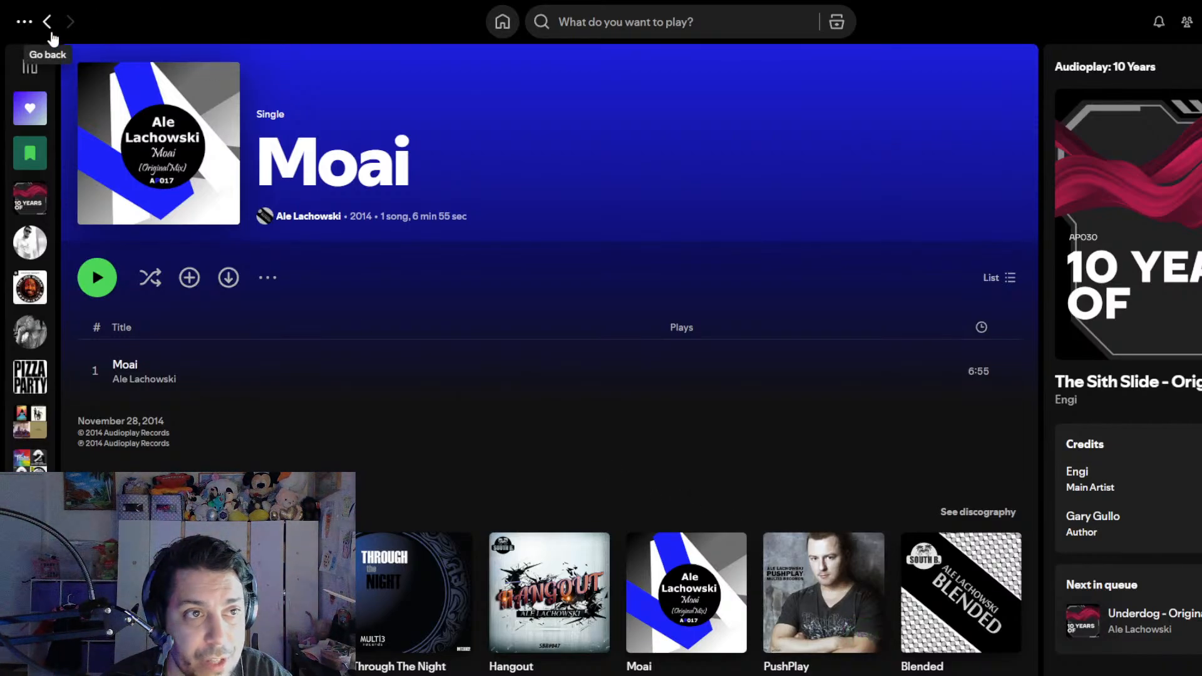
left_click(47, 21)
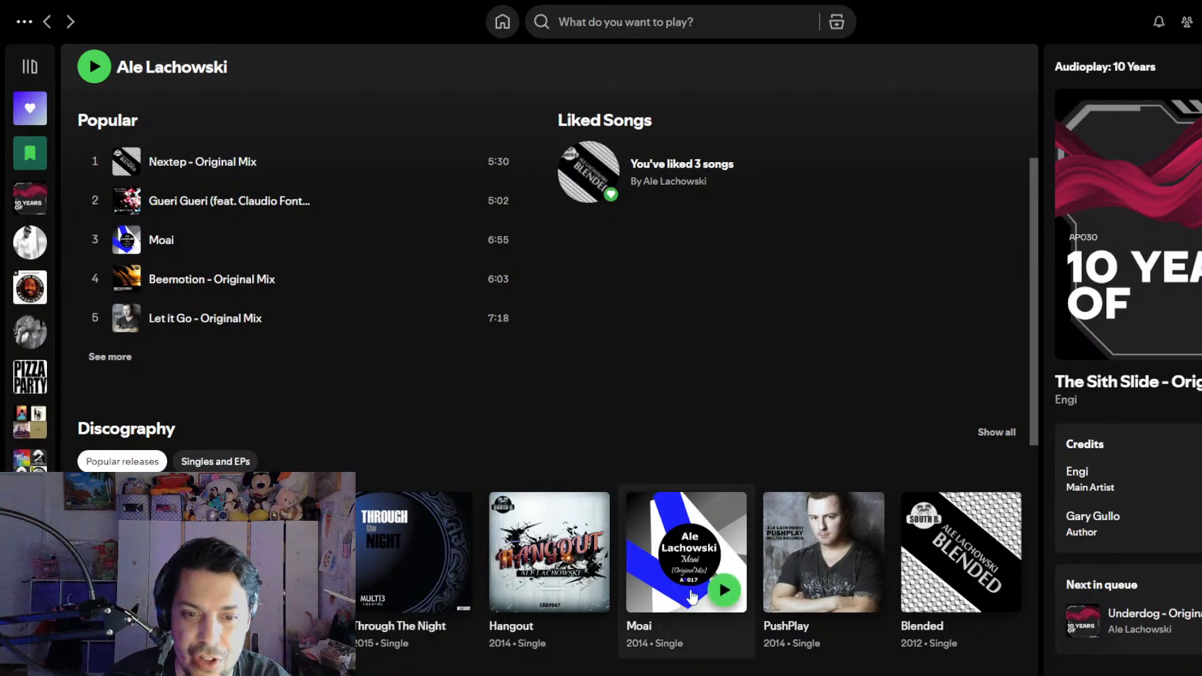
- Listen to the Moai single from the artist's discography and return to the Audioplay: 10 Years compilation
left_click(732, 600)
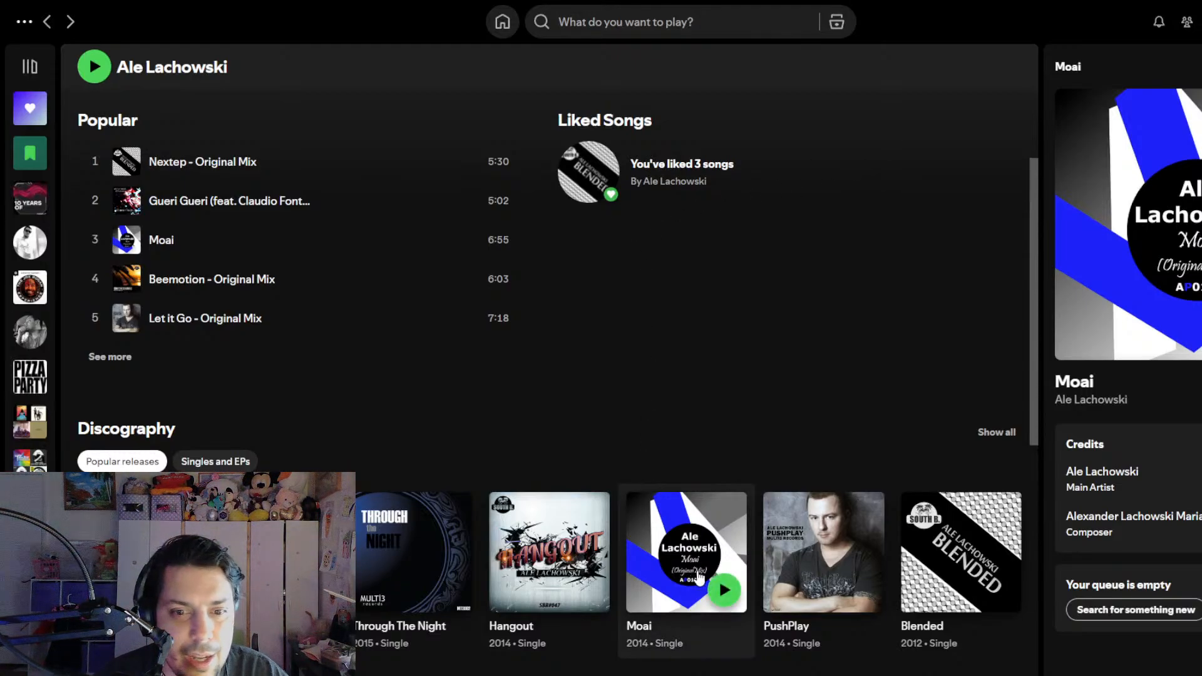
left_click(723, 592)
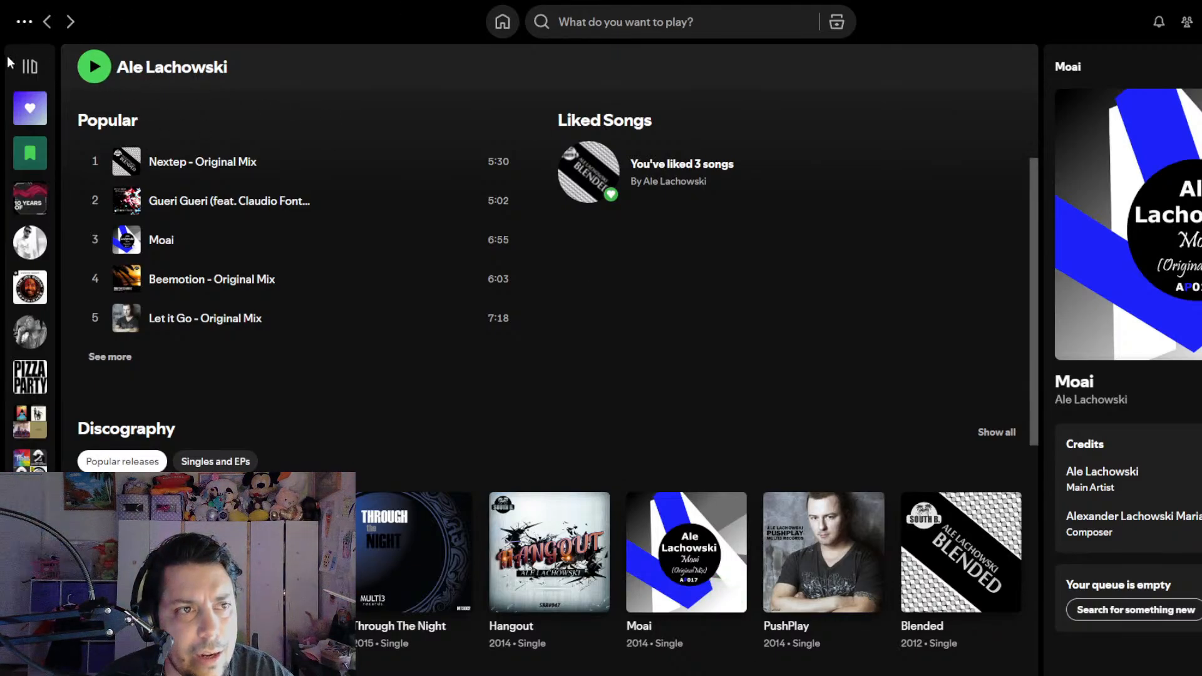
left_click(47, 22)
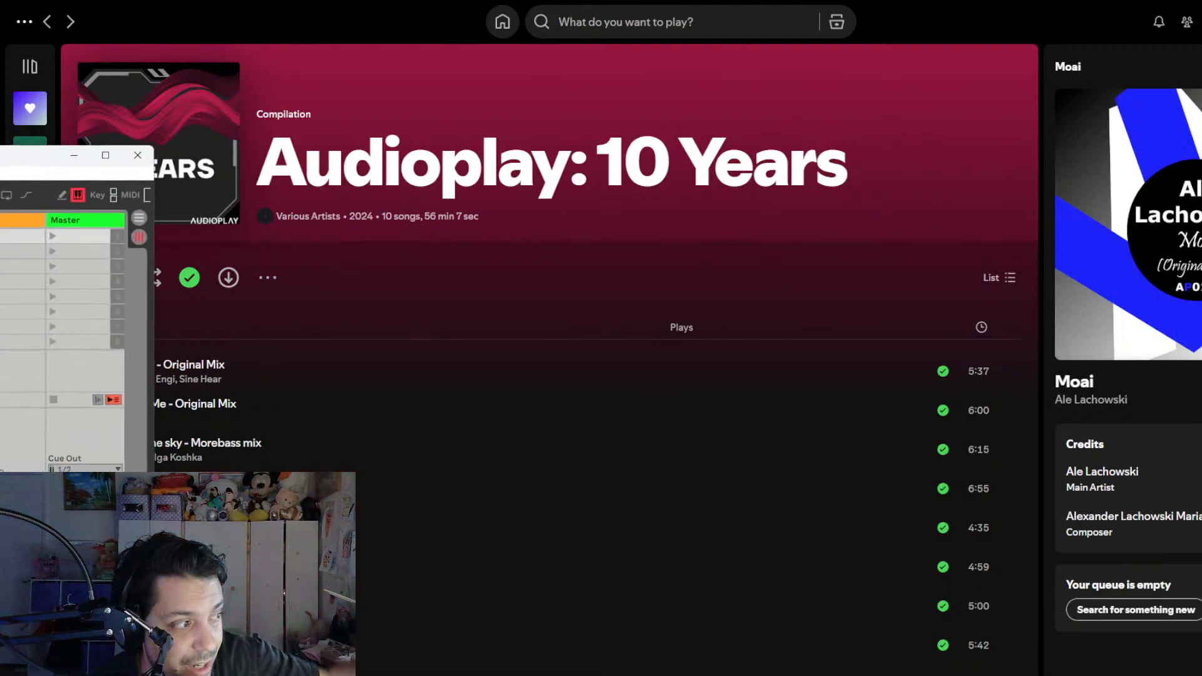
- Switch to the Ableton Live set Slow track 9-22-24, maximize its window and narrow the browser pane
left_click_drag(0, 168, 702, 76)
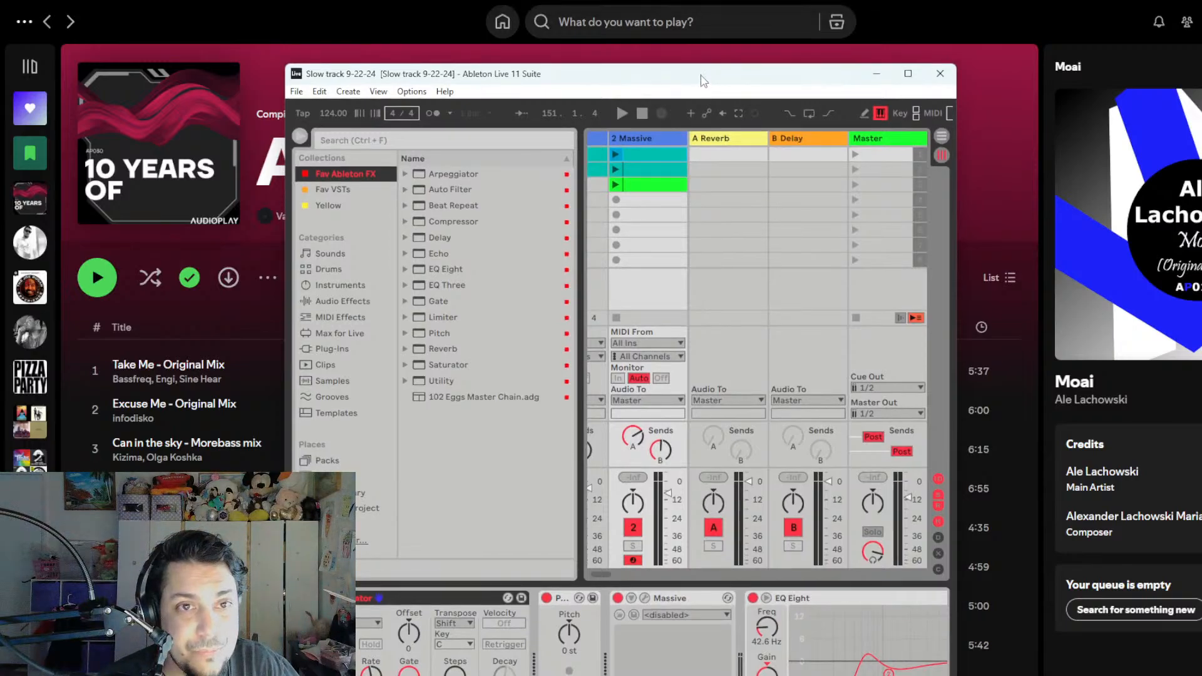
double_click(702, 77)
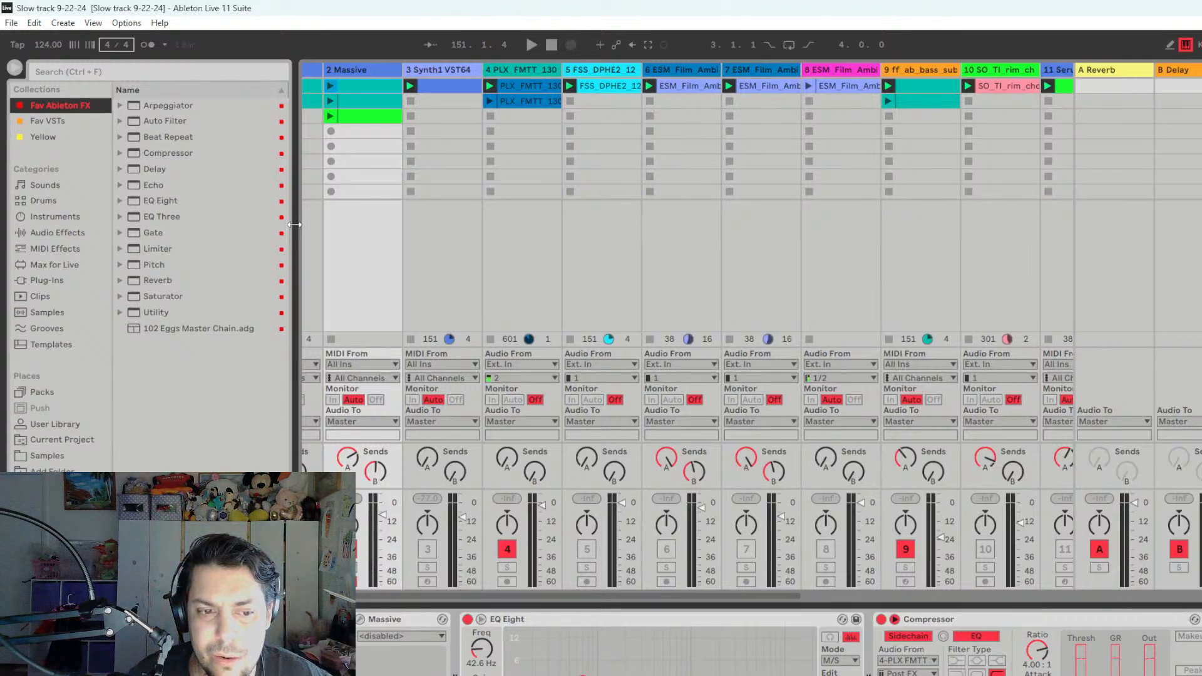
left_click_drag(382, 597, 356, 604)
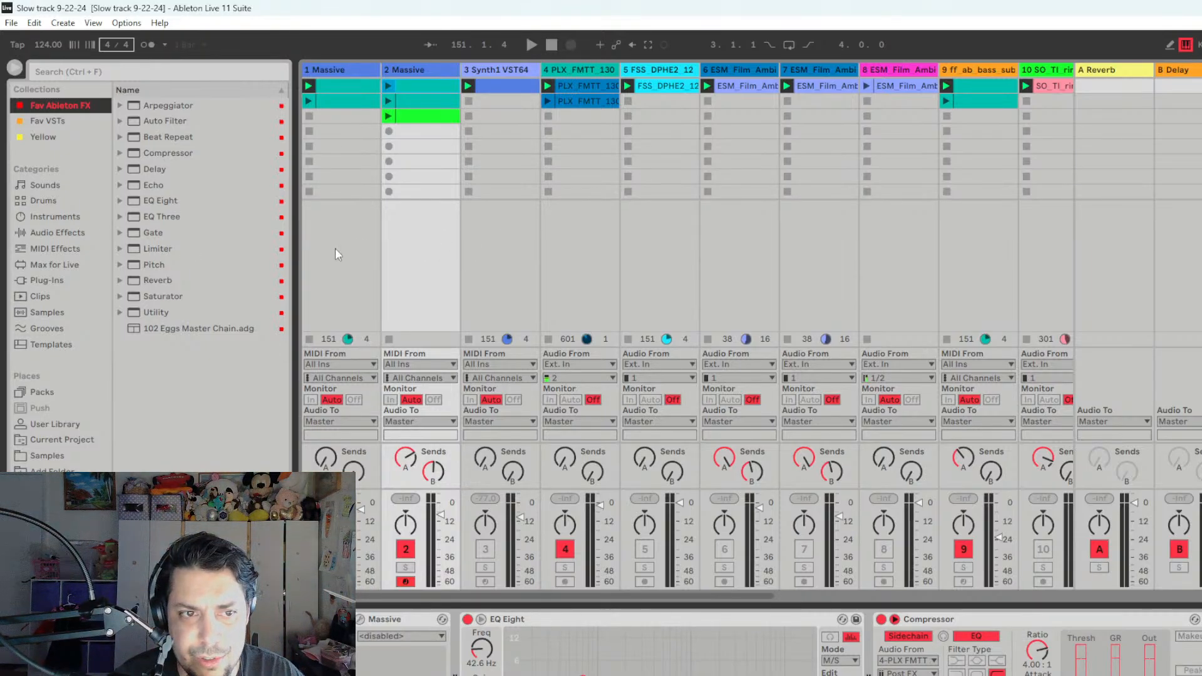
left_click_drag(292, 268, 251, 268)
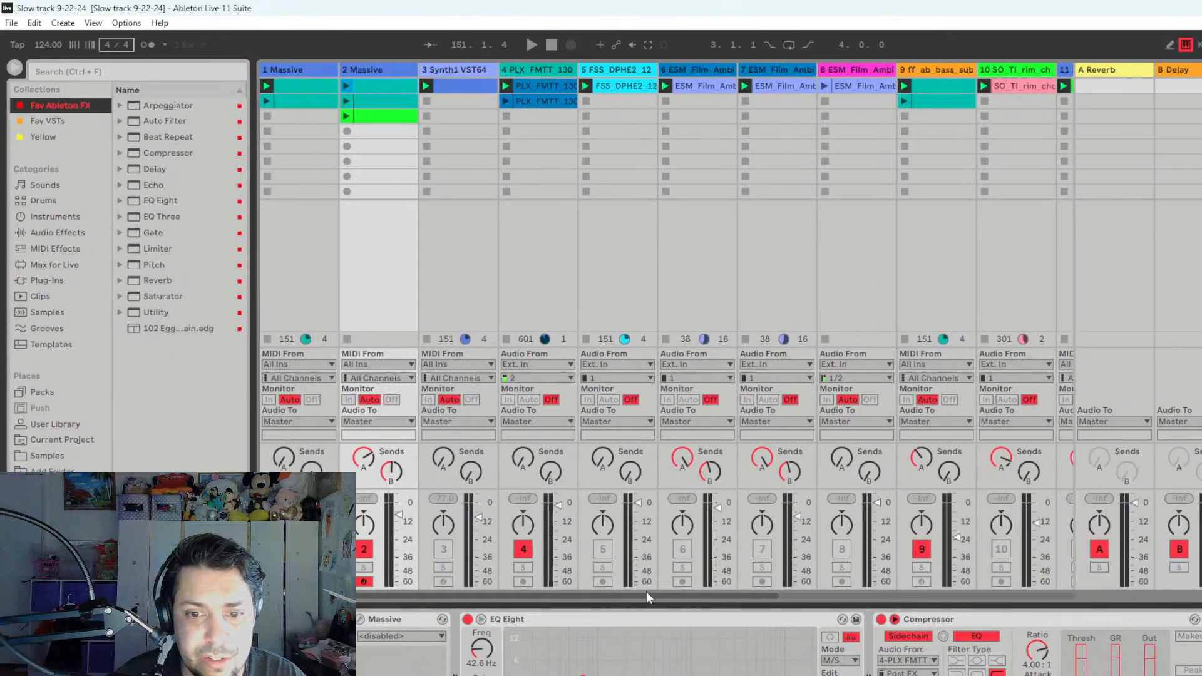
mouse_move(646, 591)
left_mouse_down()
mouse_move(1102, 592)
mouse_move(646, 591)
left_mouse_up()
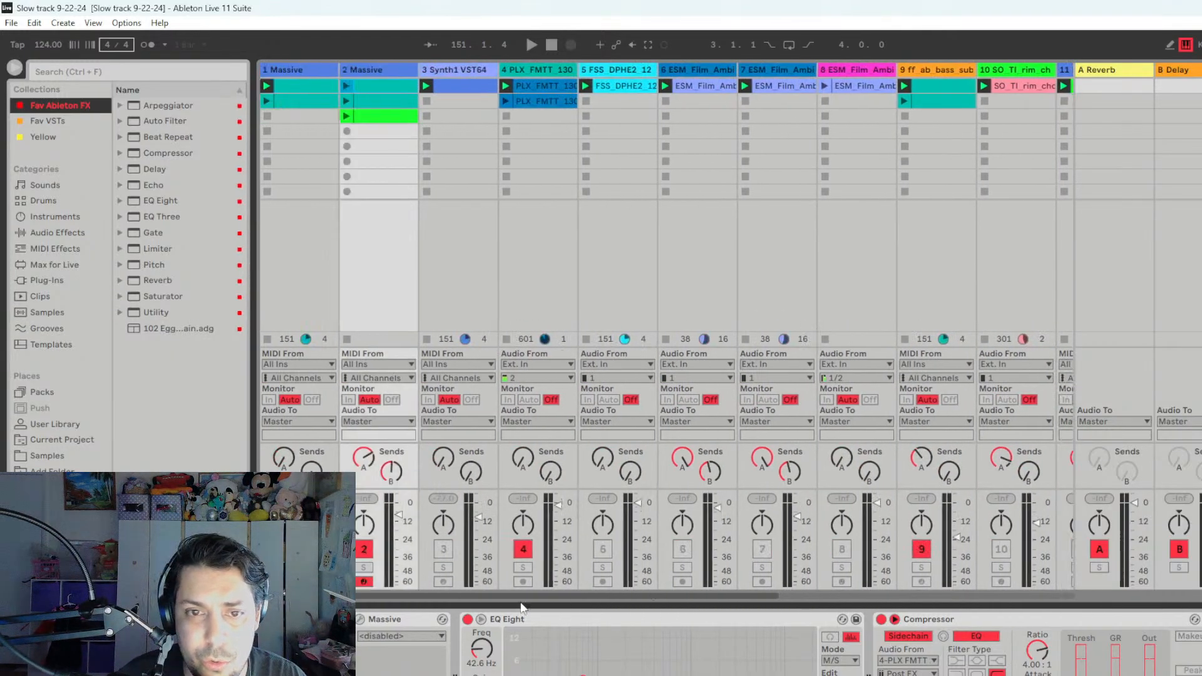
- Look through the project folders in 2022 New PC Projects (SARA) for a Live Set to open
left_click(11, 23)
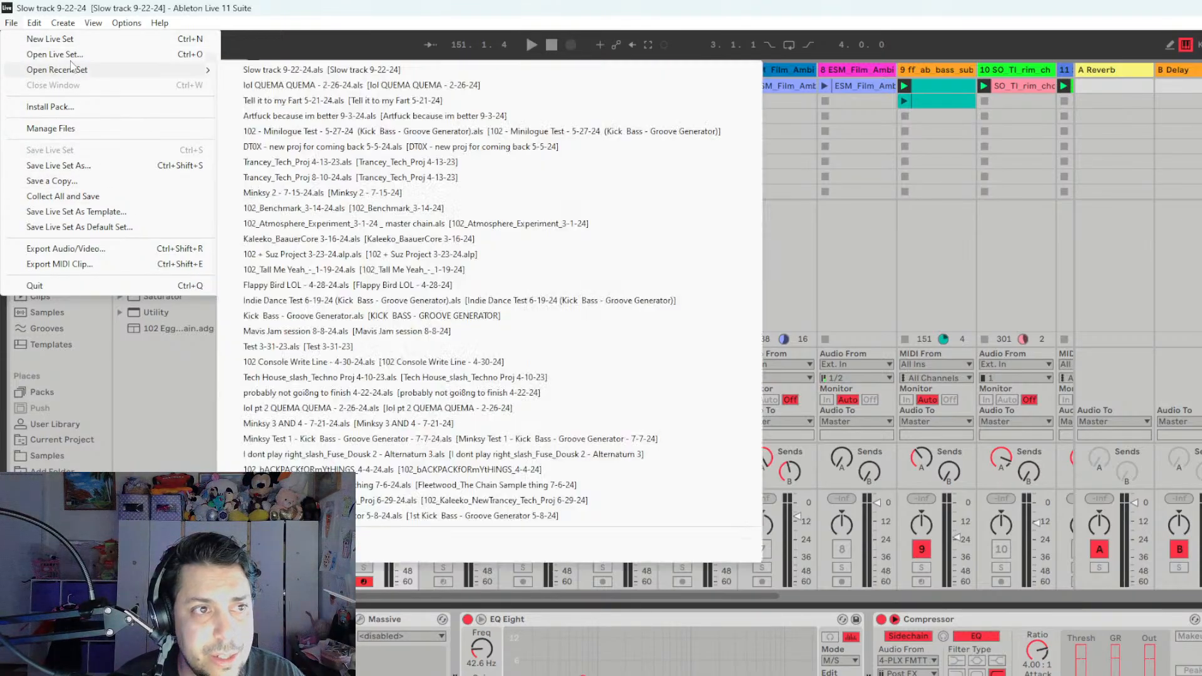
left_click(56, 55)
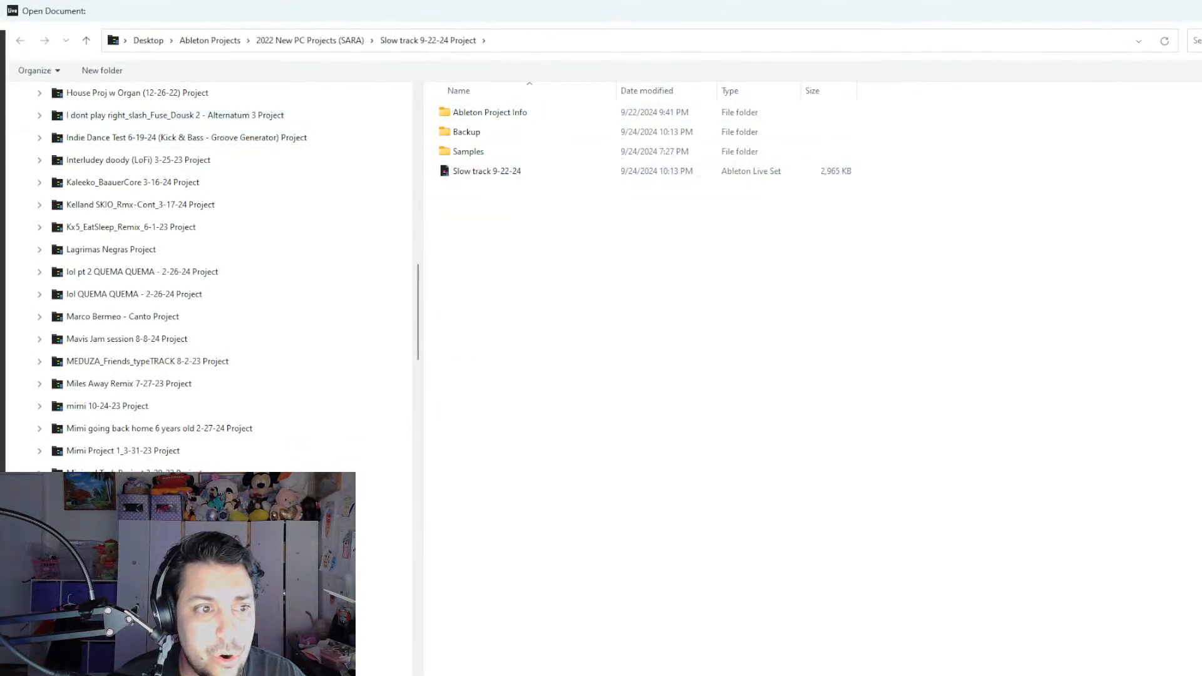
scroll(288, 385, "up", 15)
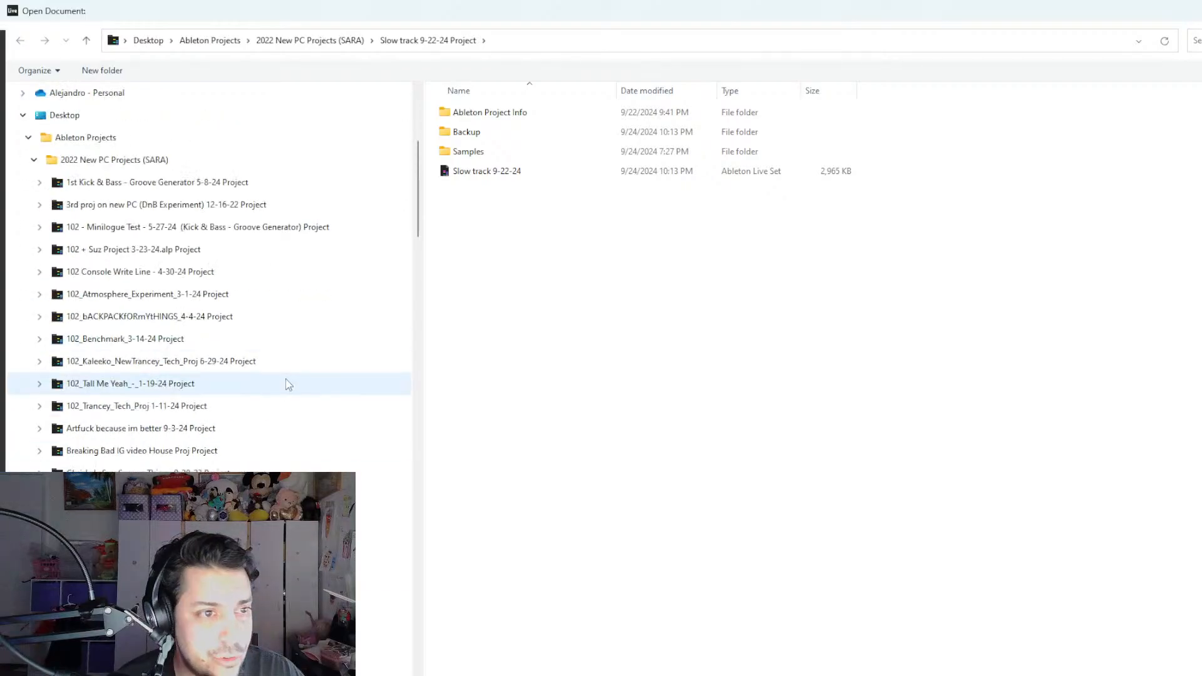
scroll(288, 384, "down", 20)
scroll(209, 344, "up", 5)
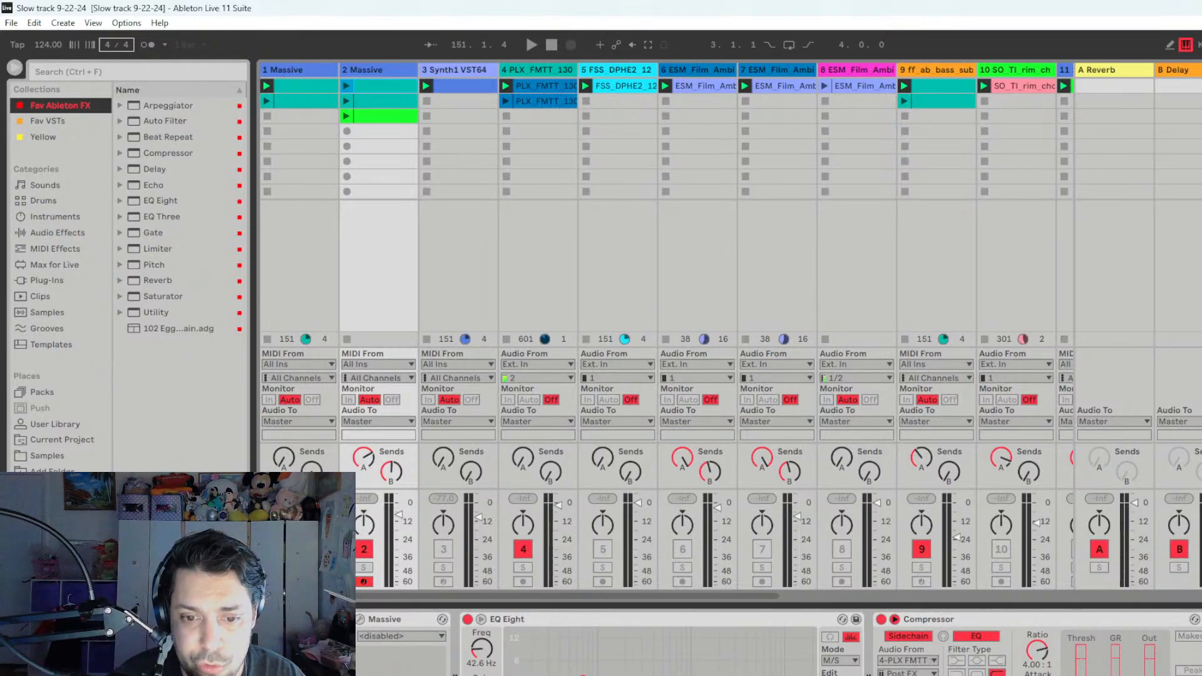
- Review all tracks of the set in Session View, selecting the Aphex Twin track 16
left_click_drag(775, 594, 934, 611)
left_click_drag(1049, 607, 627, 612)
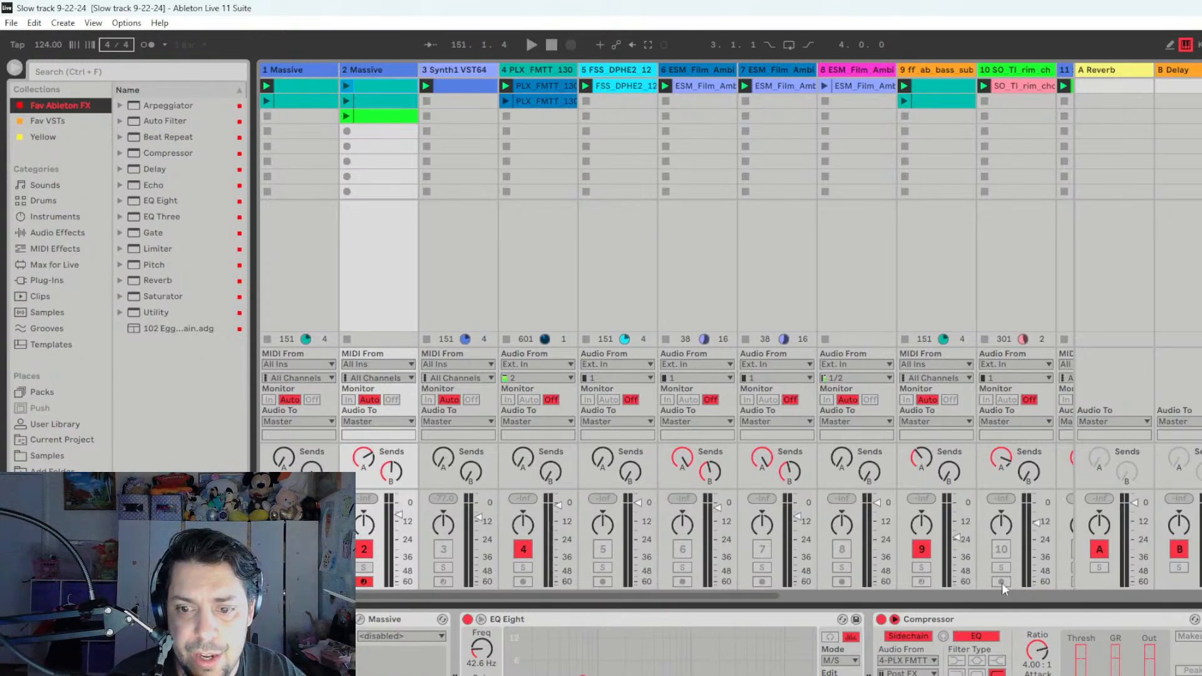
left_click(923, 597)
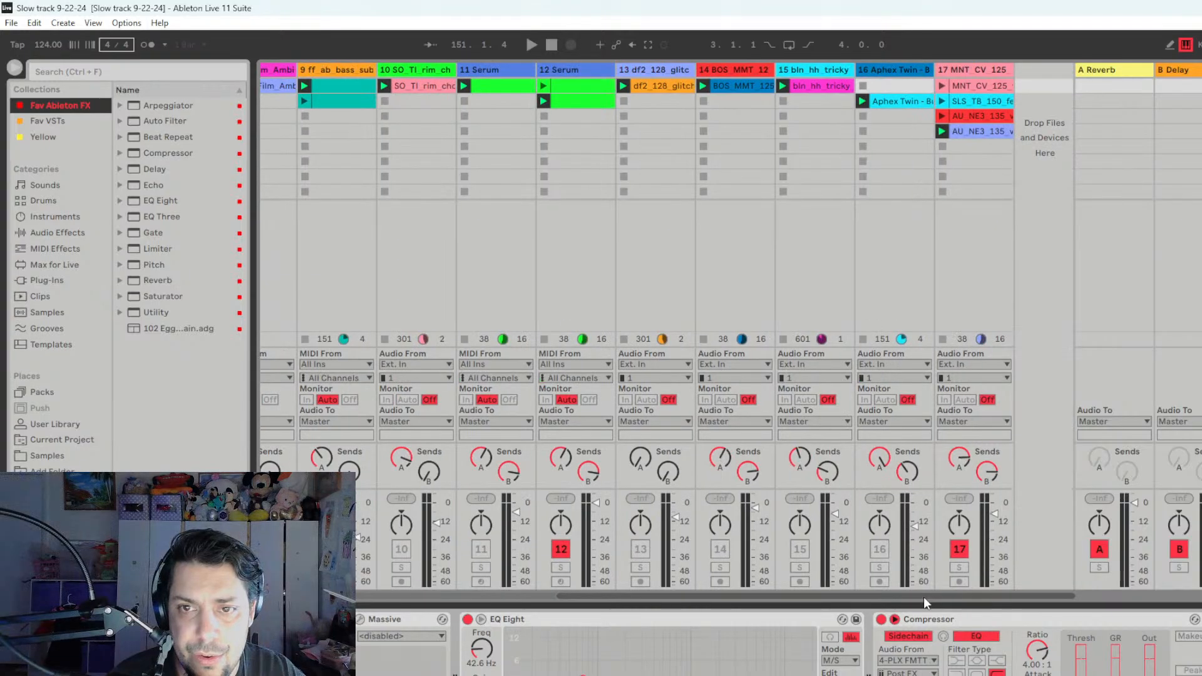
left_click(906, 85)
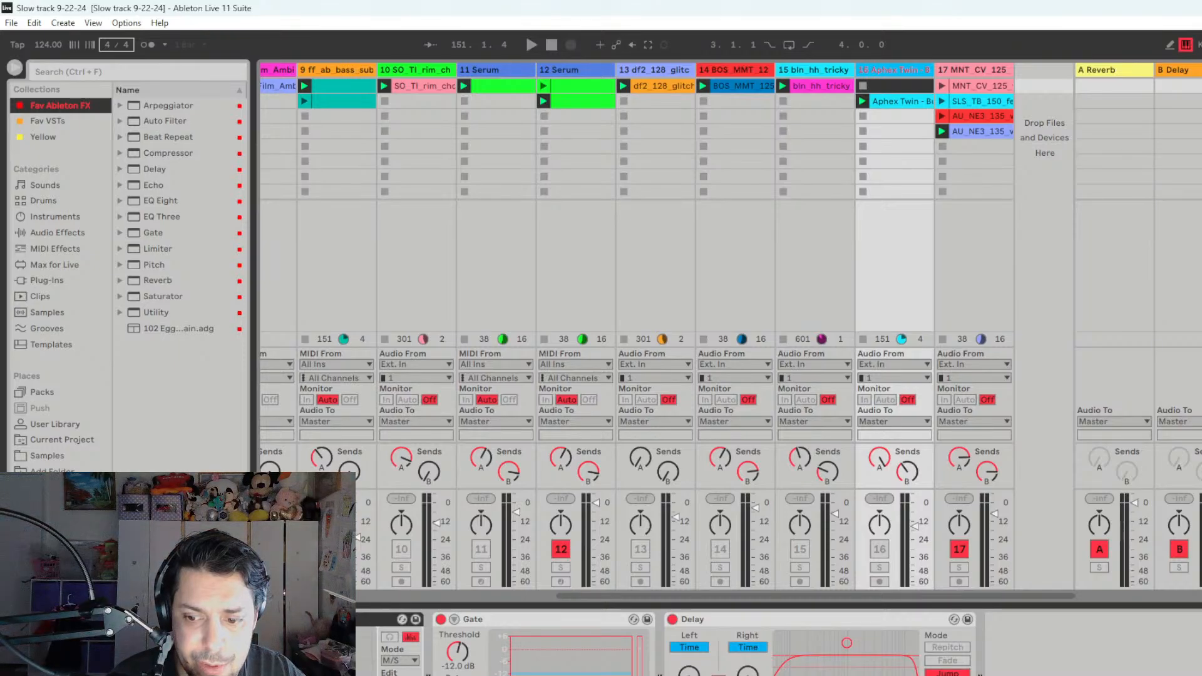
mouse_move(936, 68)
left_mouse_down()
mouse_move(1050, 73)
mouse_move(916, 77)
mouse_move(927, 81)
left_mouse_up()
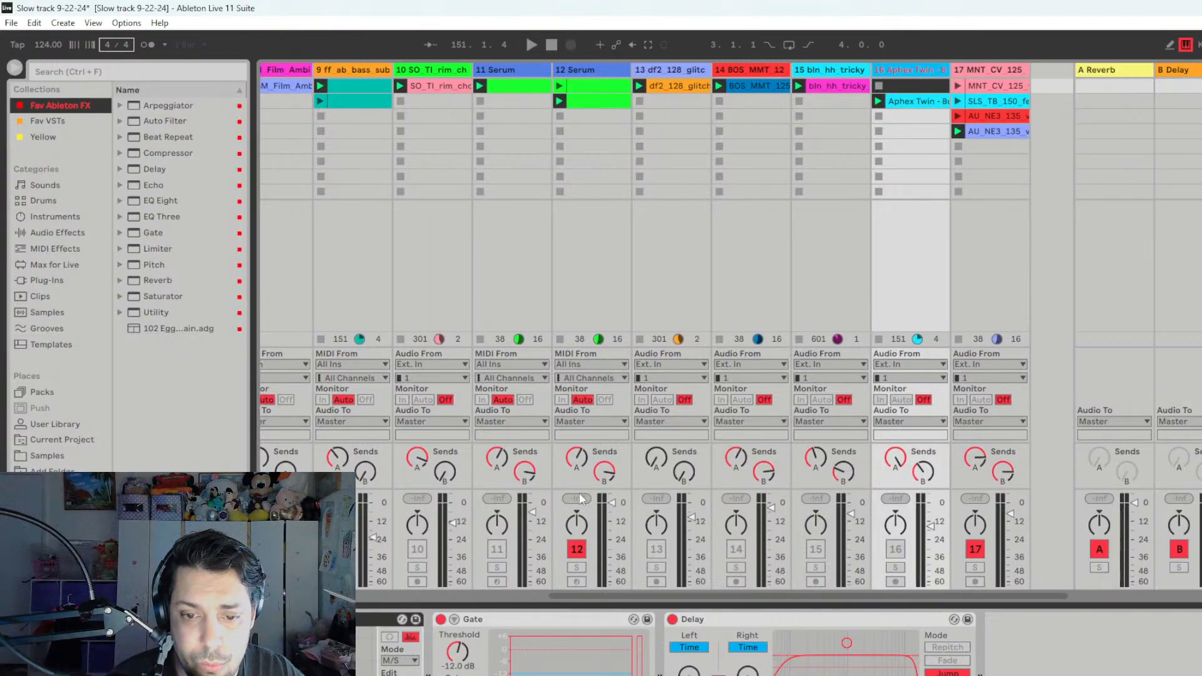
left_click(541, 595)
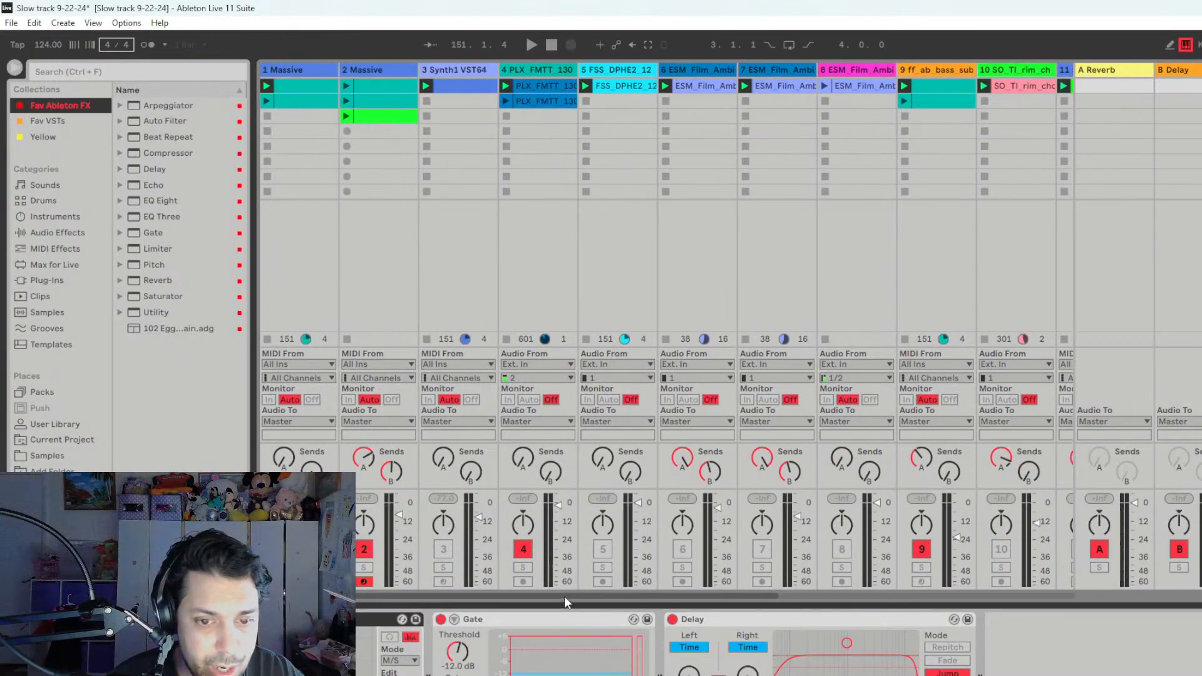
left_click(794, 595)
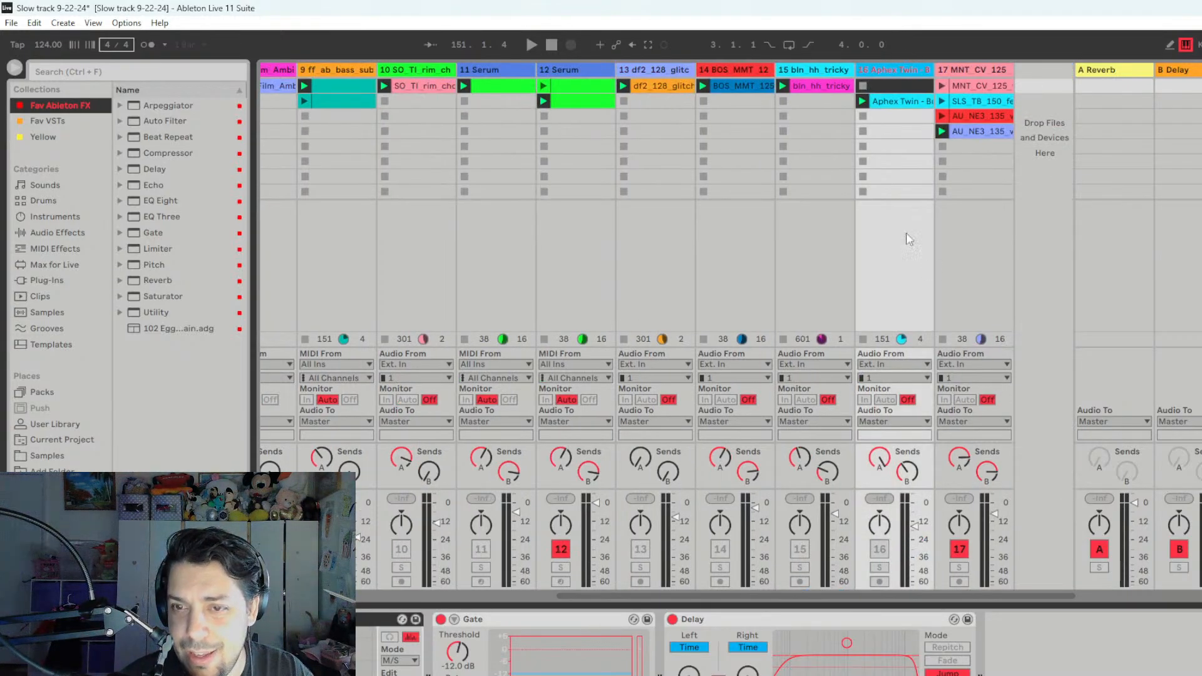
left_click(548, 595)
left_click(869, 595)
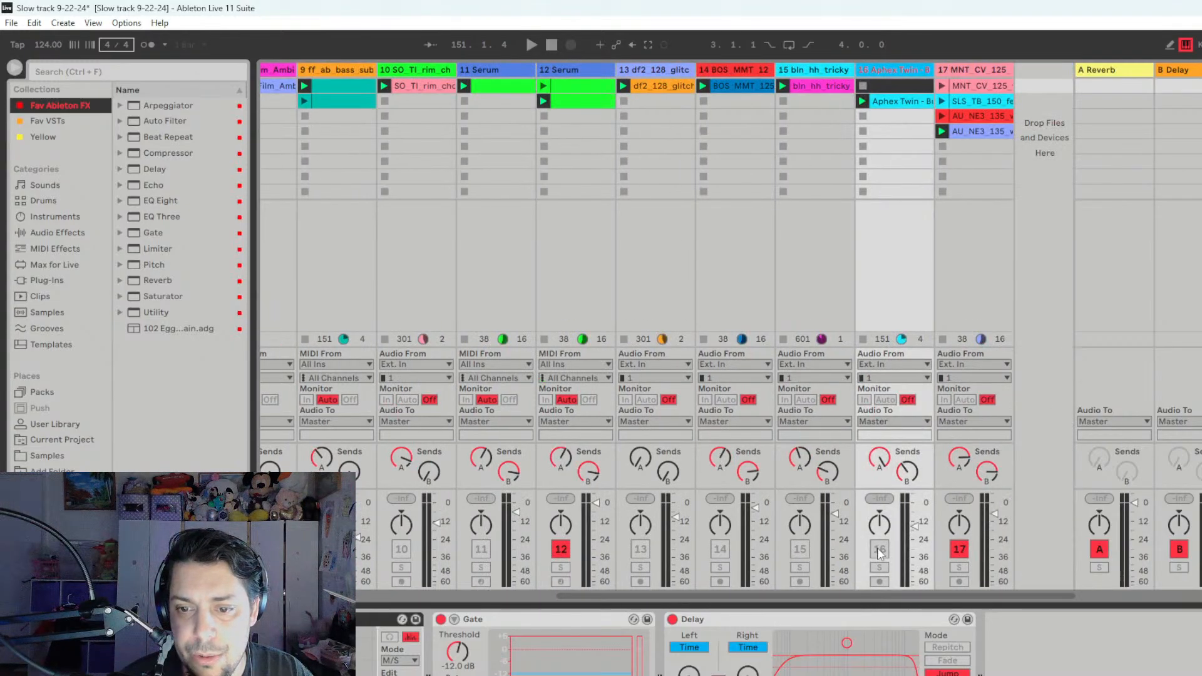
- Play and stop the set several times to listen to short passages
key("space")
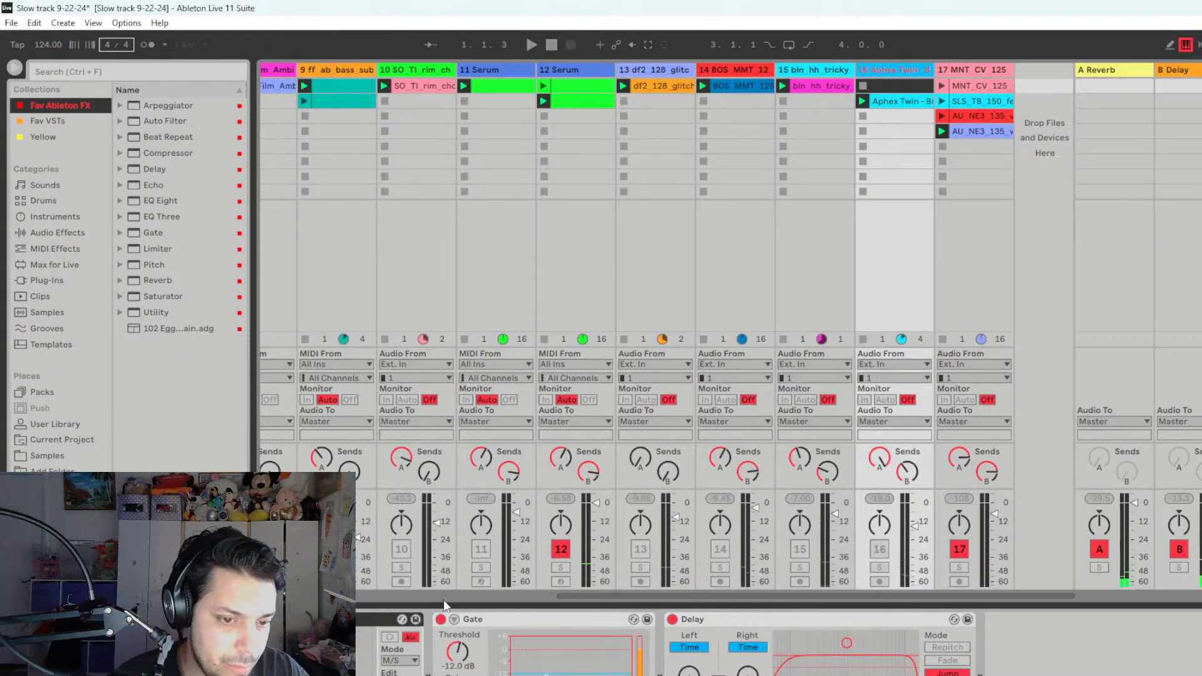
left_click_drag(570, 597, 560, 596)
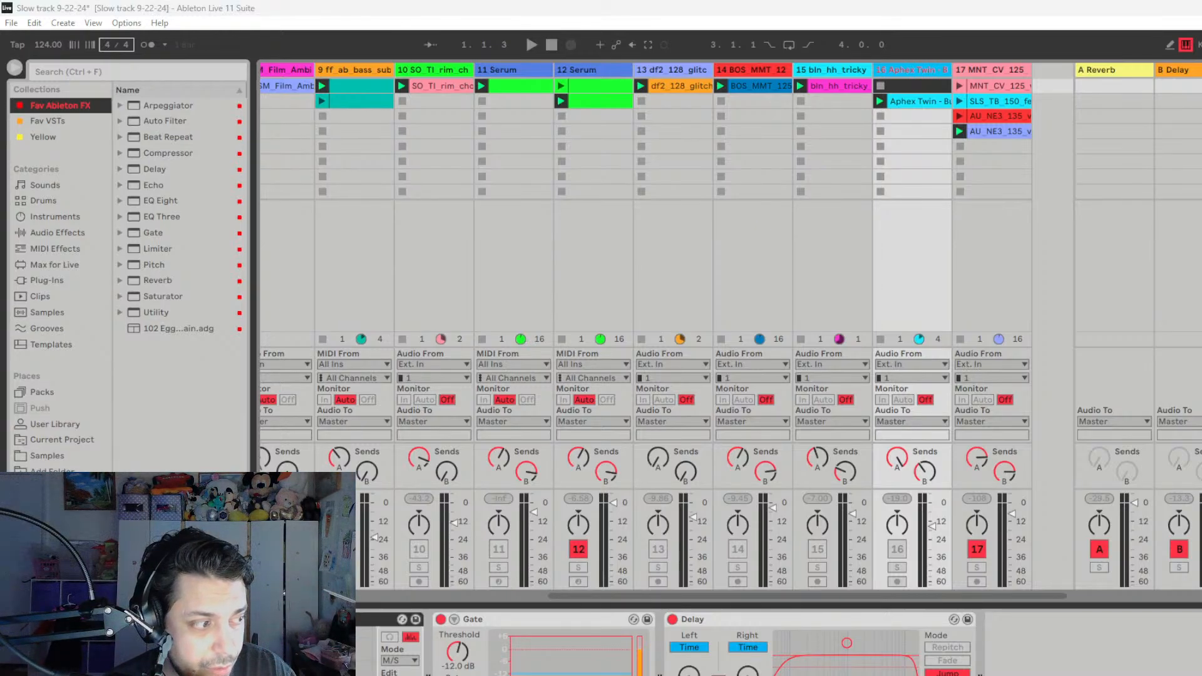
left_click(577, 10)
key("space")
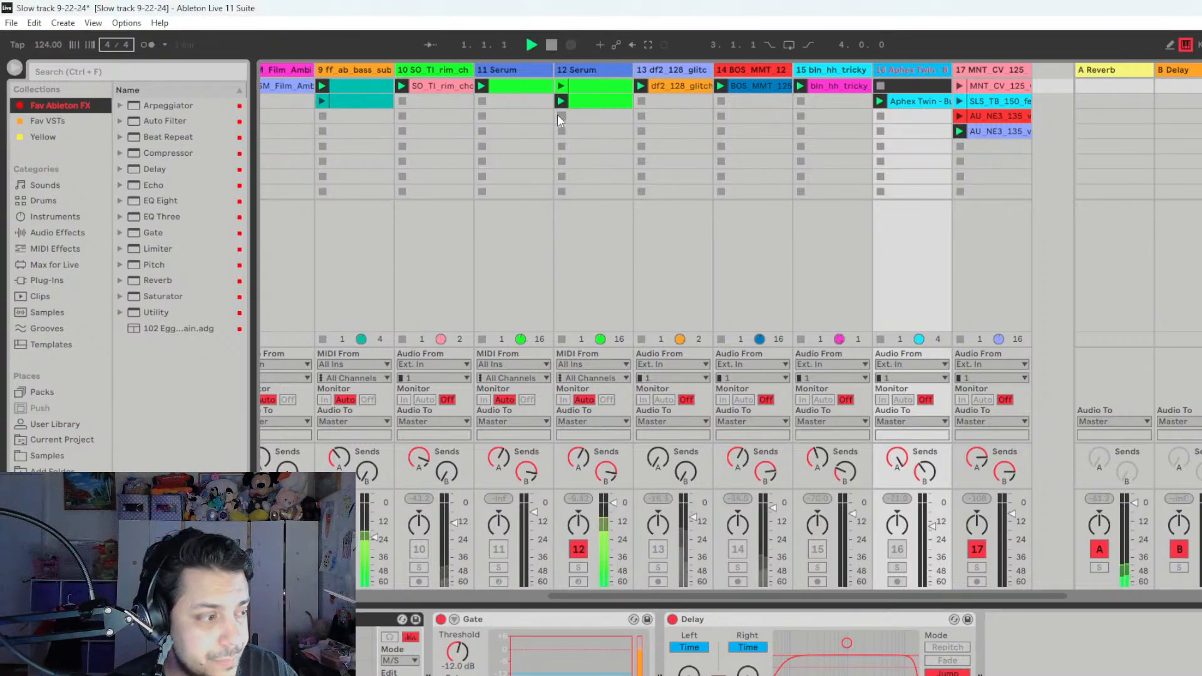
key("space")
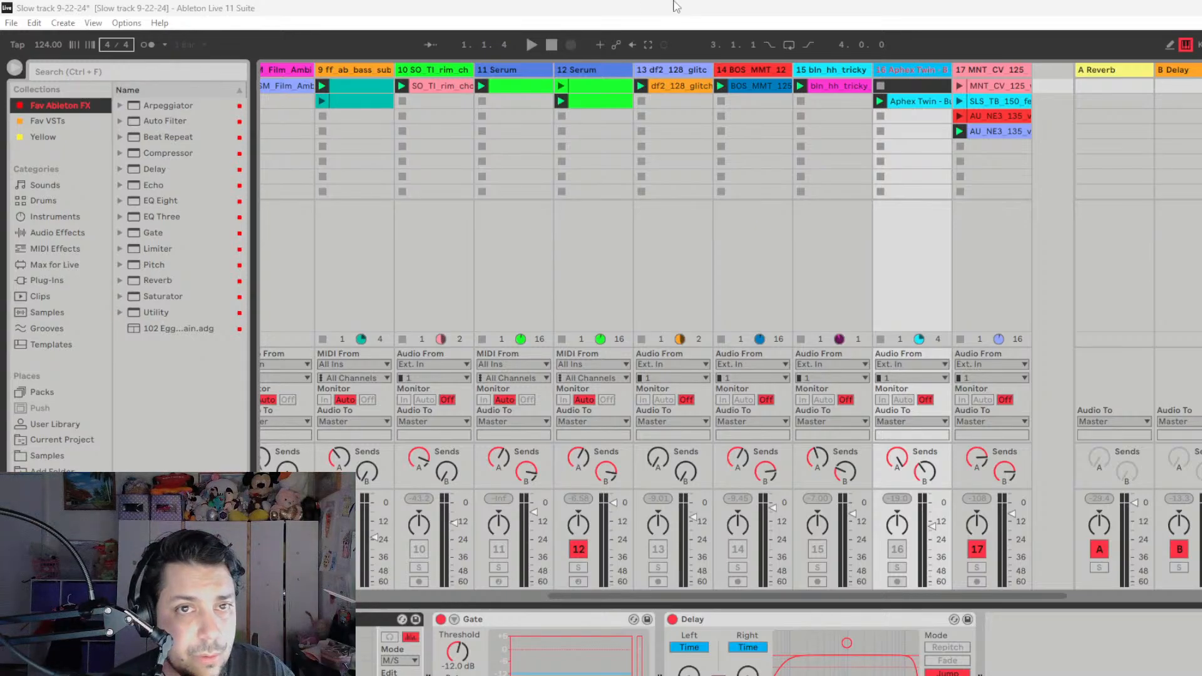
key("space")
key("space")
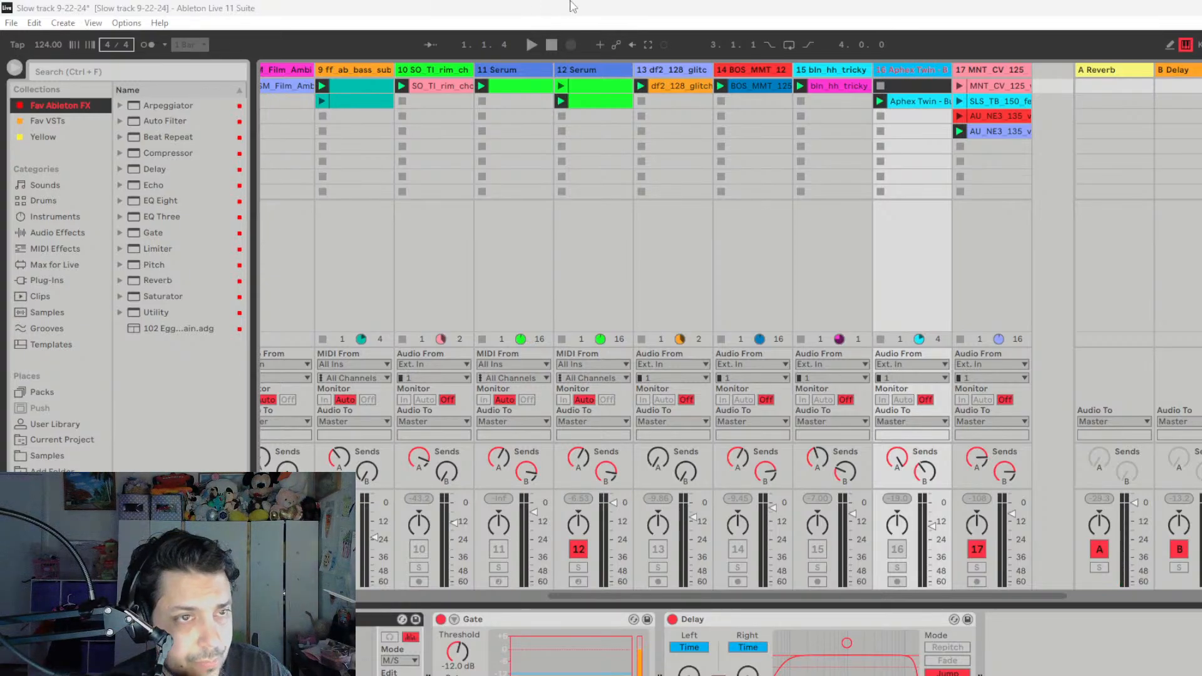
key("space")
key("space")
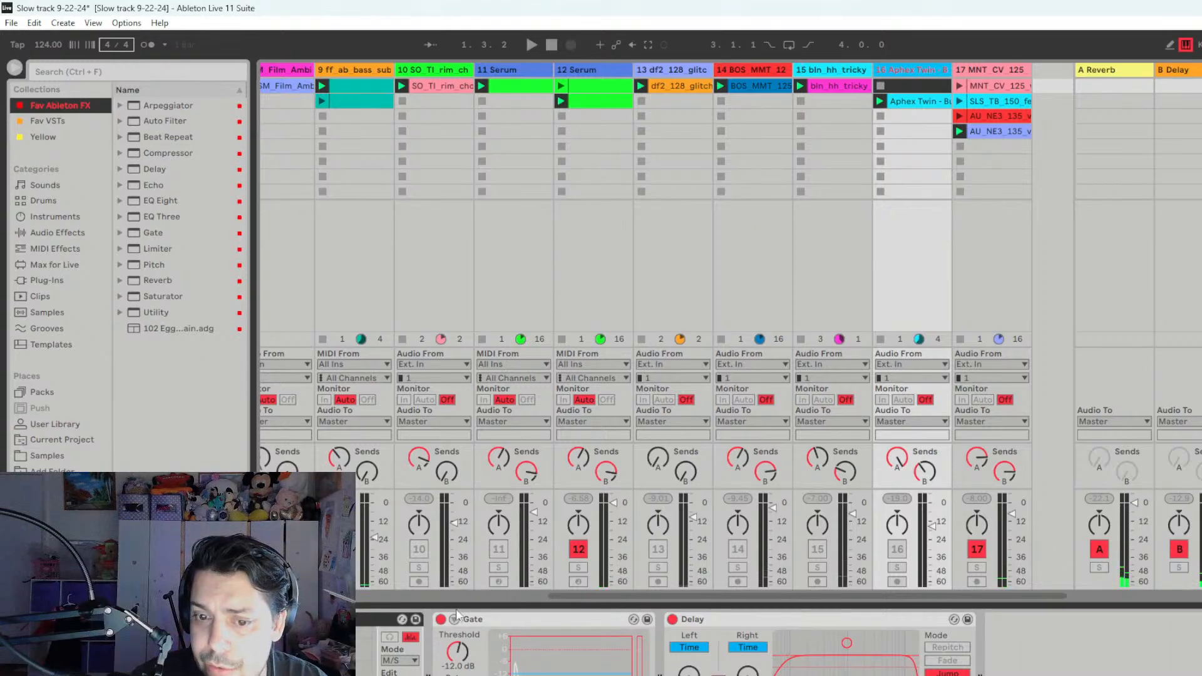
- Audition track 17, MNT_CV_125, on its own by soloing it during playback and turning solo off
left_click(540, 595)
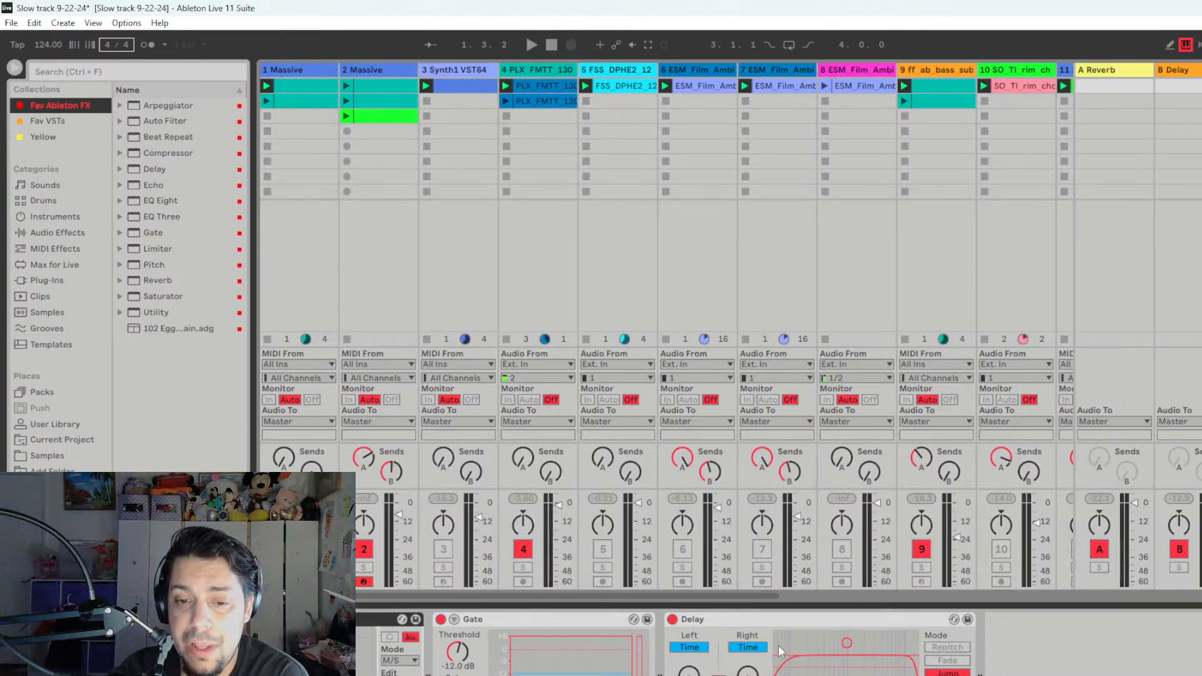
left_click(791, 598)
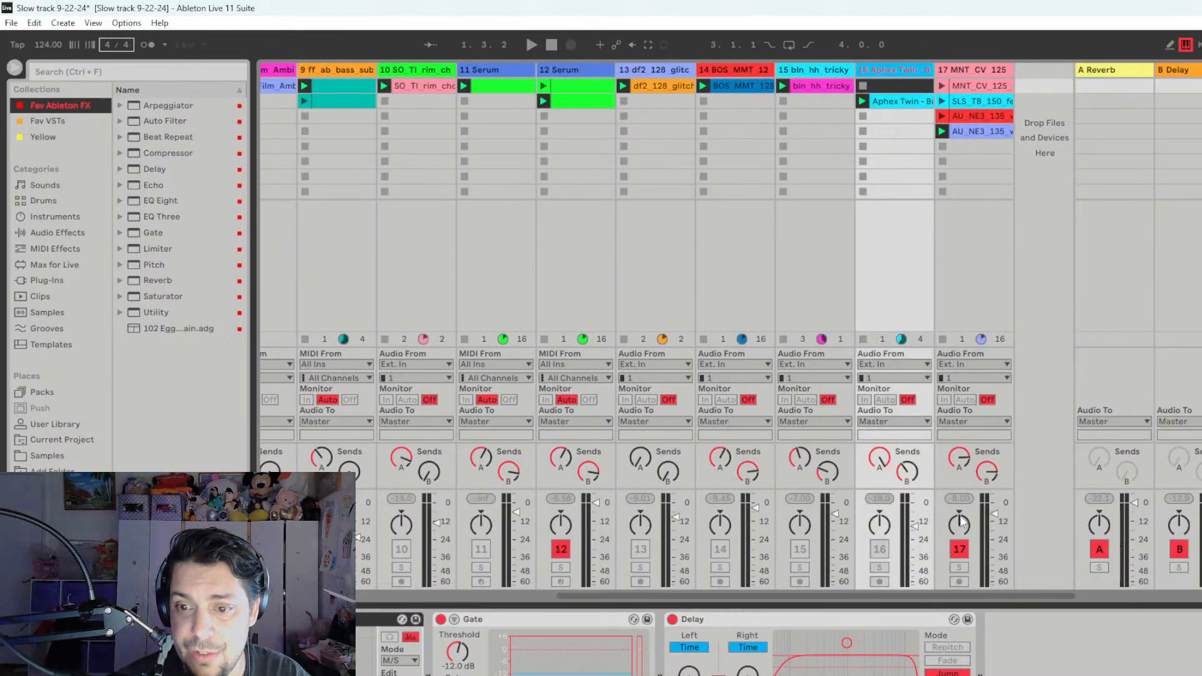
left_click(959, 569)
key("space")
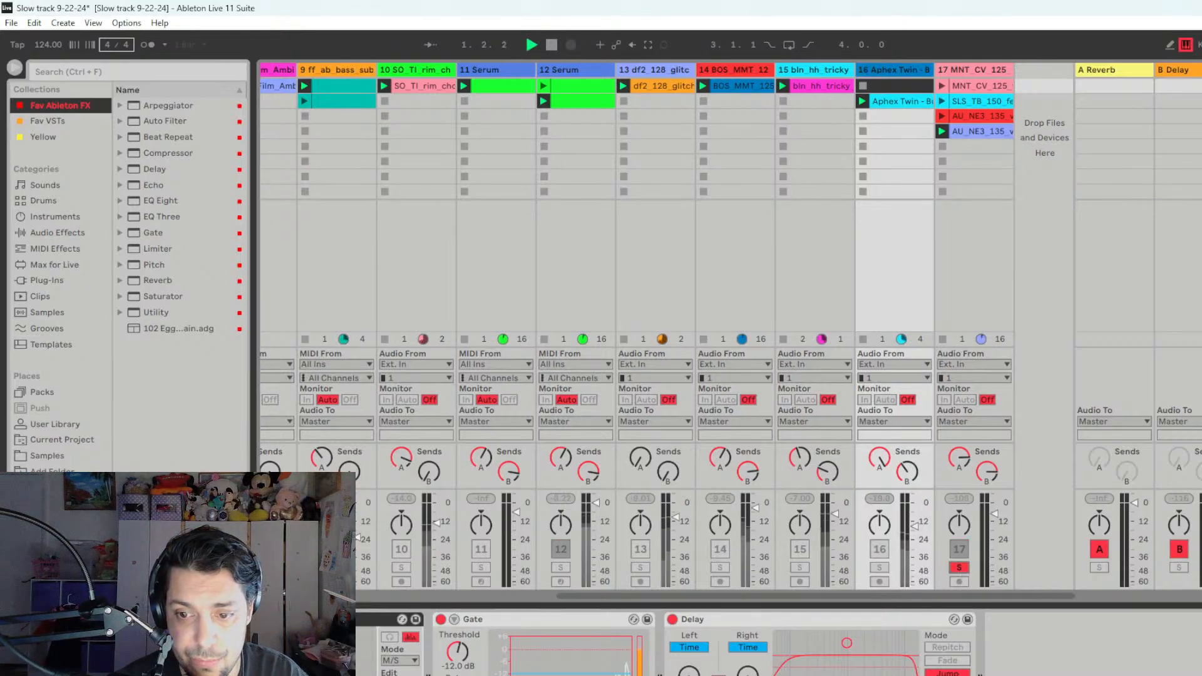
key("space")
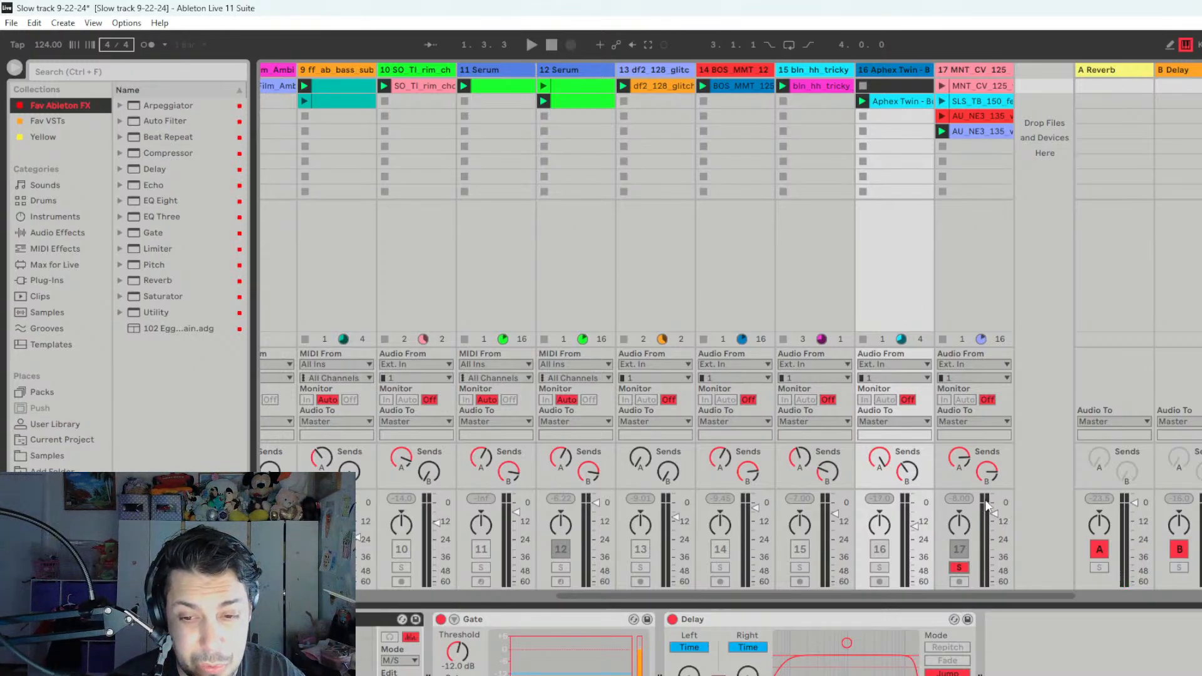
left_click(955, 569)
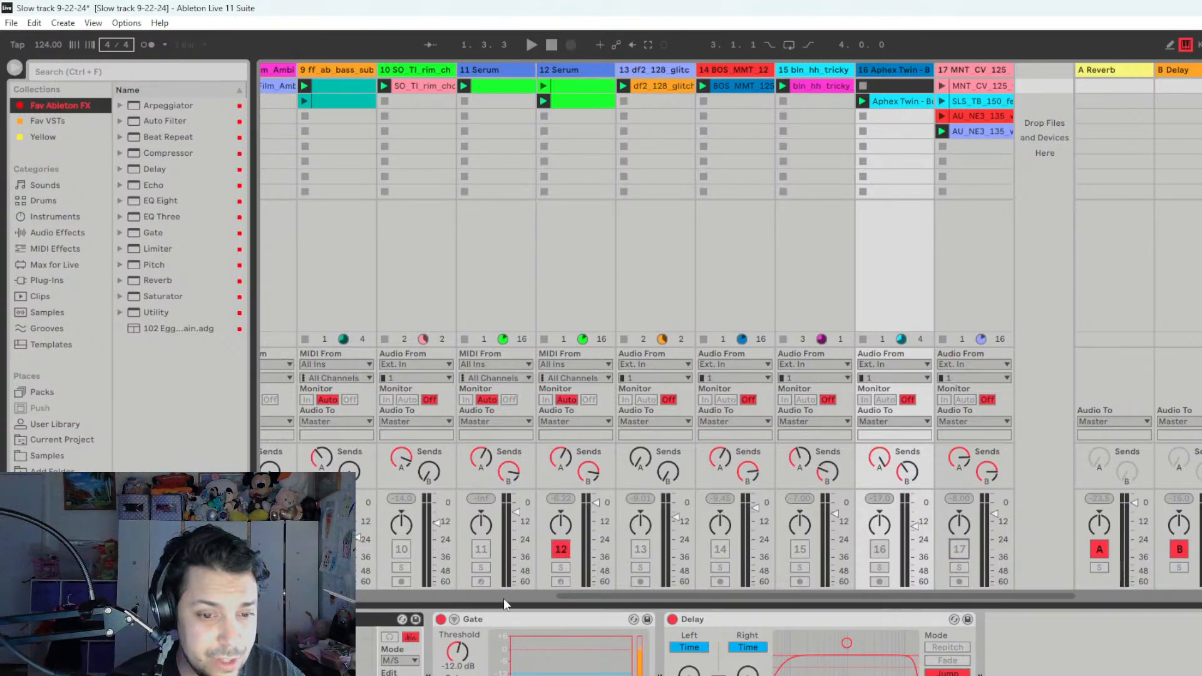
- Audition track 4, PLX_FMTT, by soloing it during playback and viewing its devices, then stop and turn its solo off
scroll(505, 597, "left", 5)
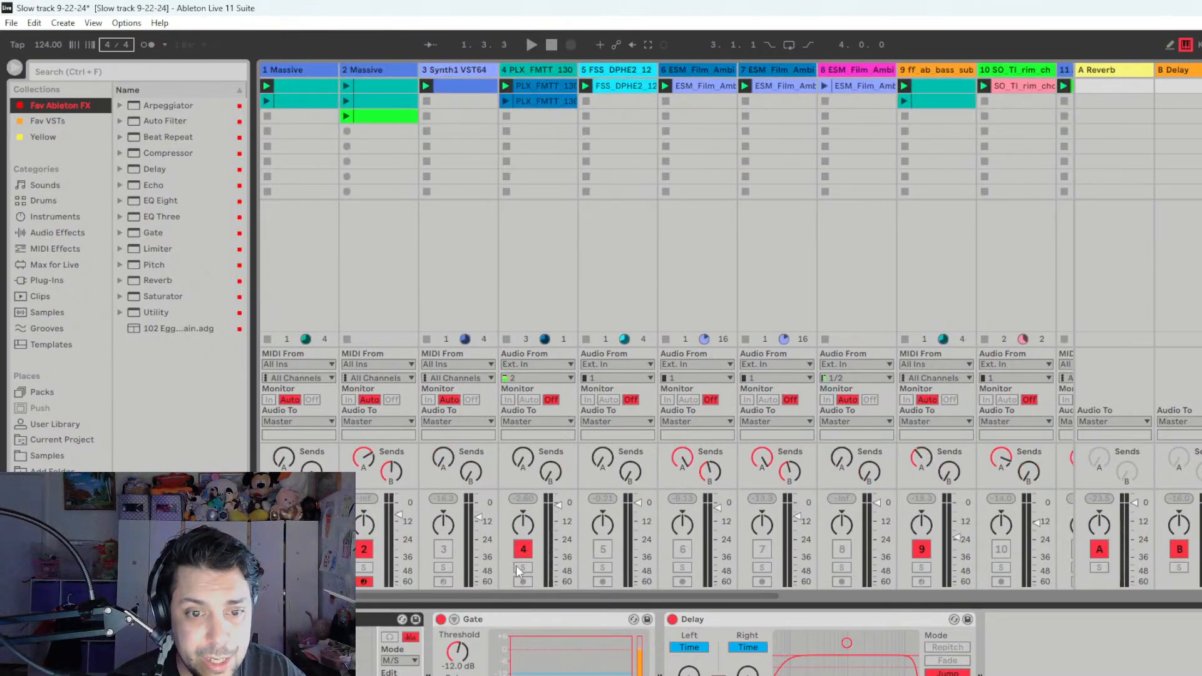
left_click(522, 567)
key("space")
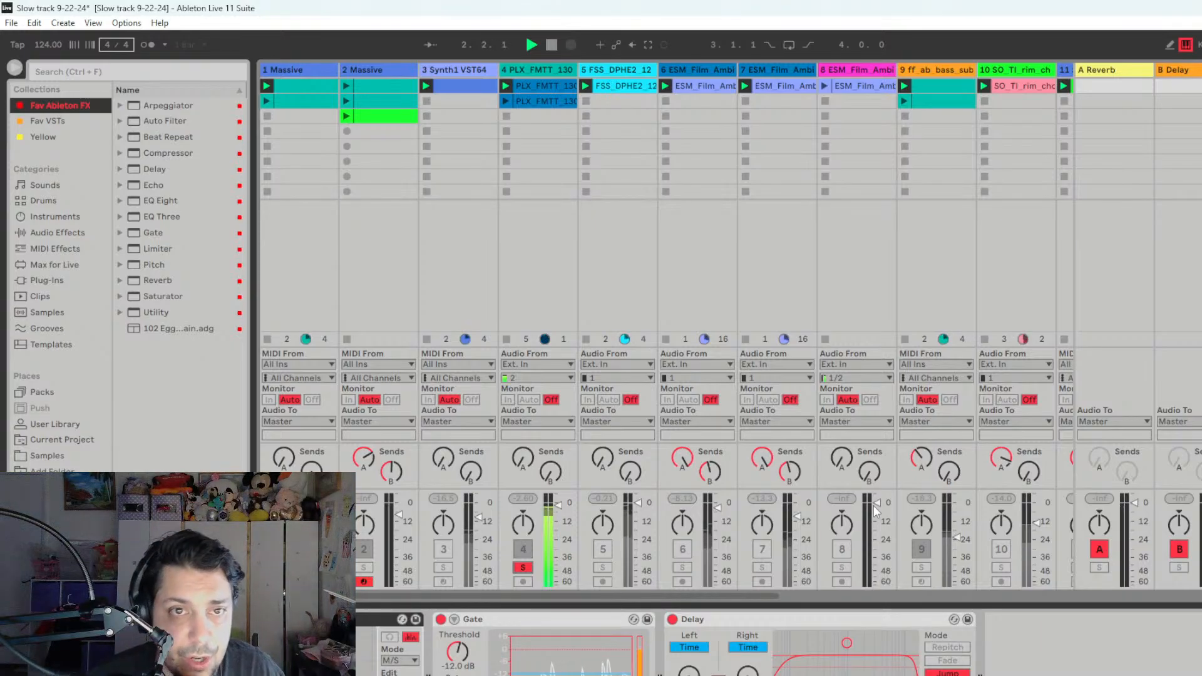
left_click(546, 67)
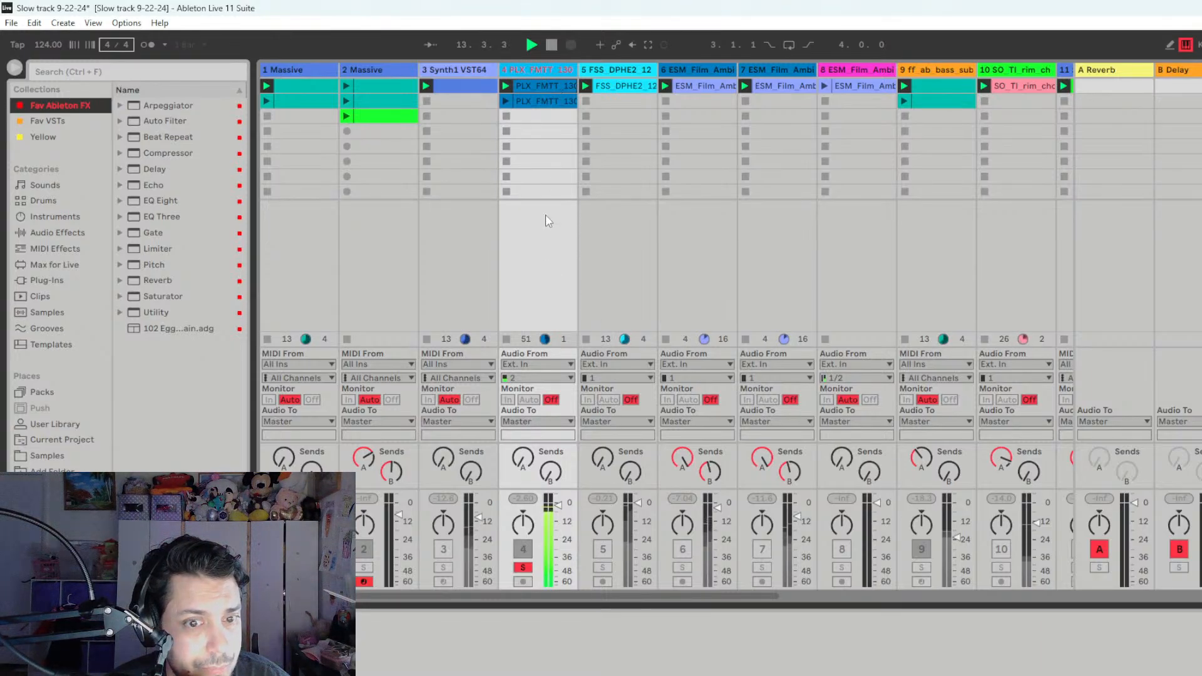
key("space")
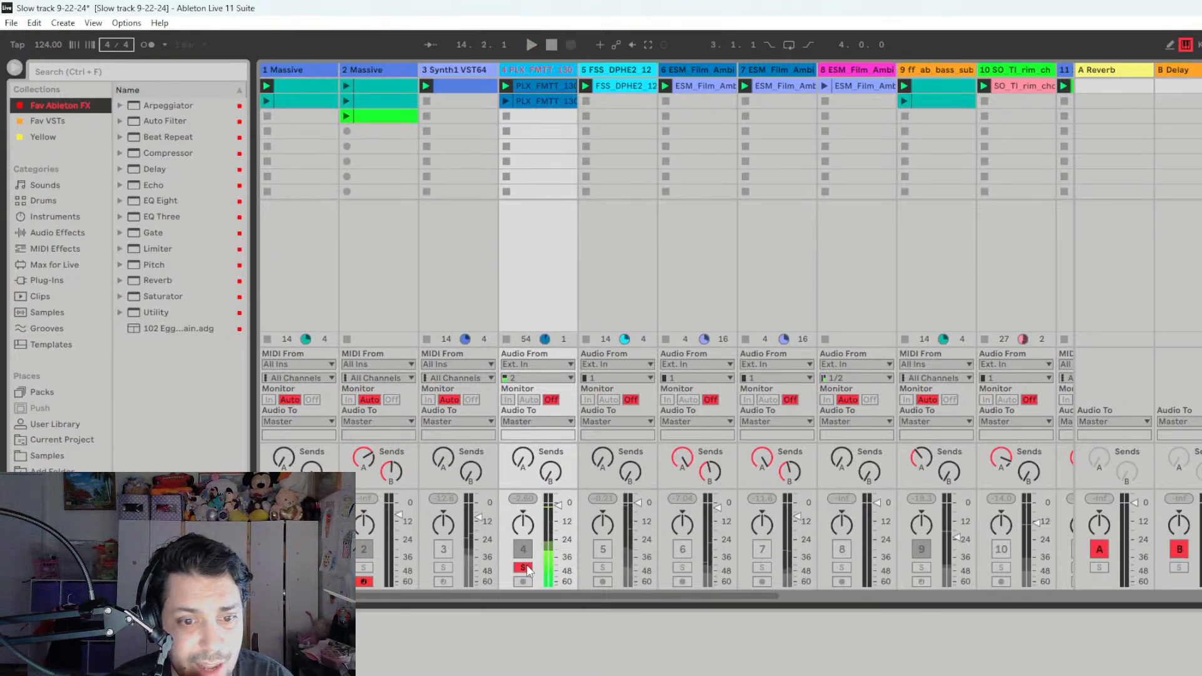
left_click(524, 568)
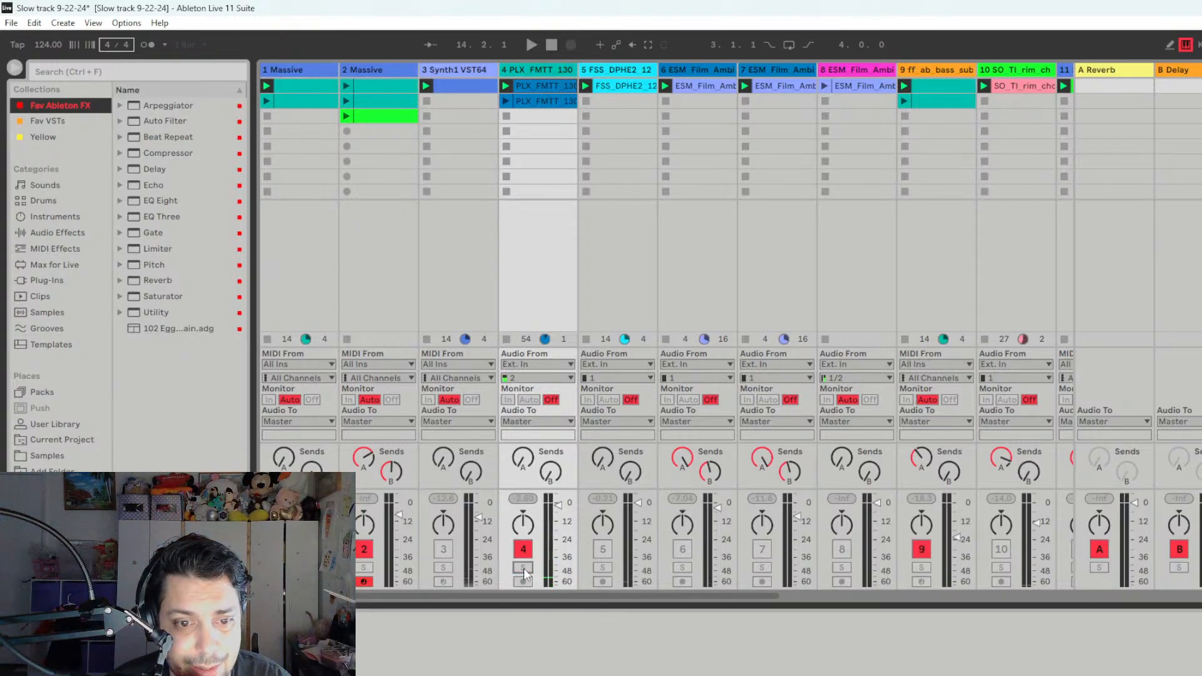
- Solo track 4 again and look across the remaining tracks of the set in Session View
left_click(523, 568)
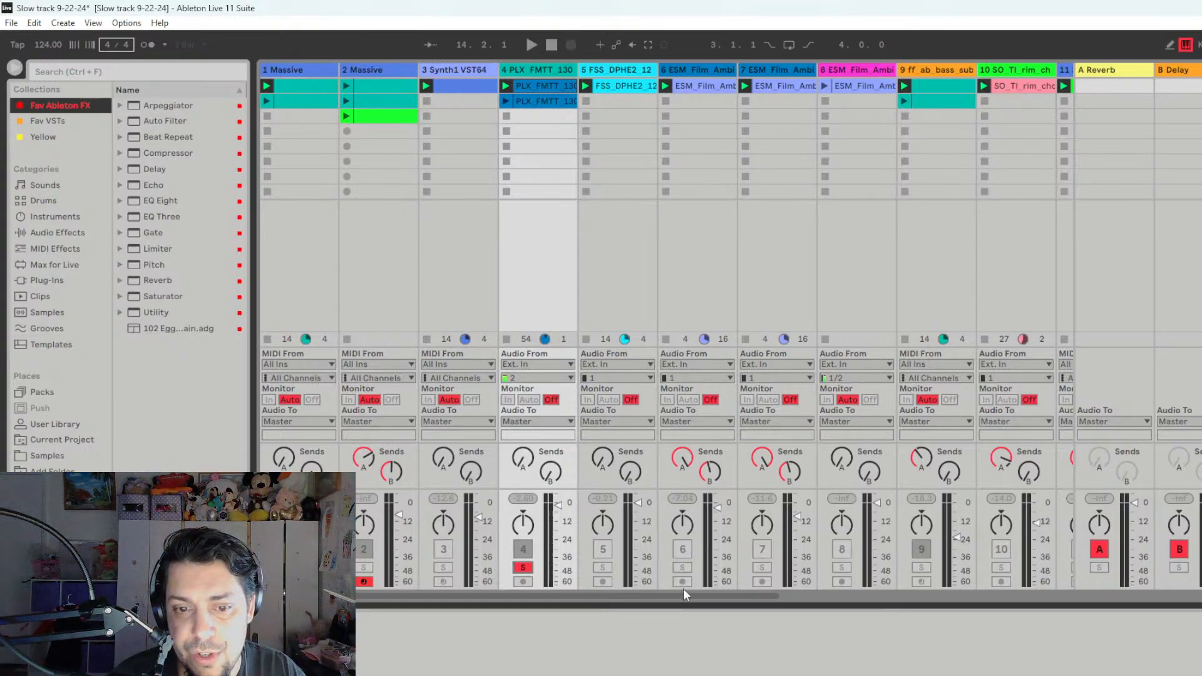
left_click_drag(760, 595, 520, 577)
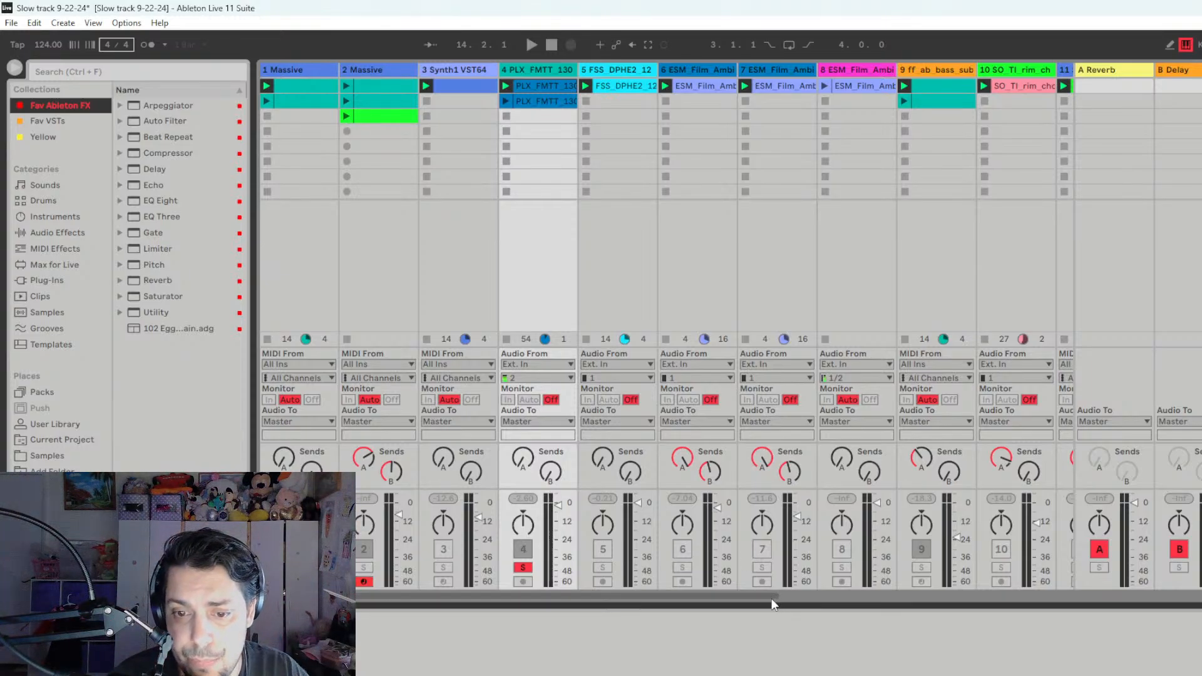
left_click_drag(787, 592, 570, 615)
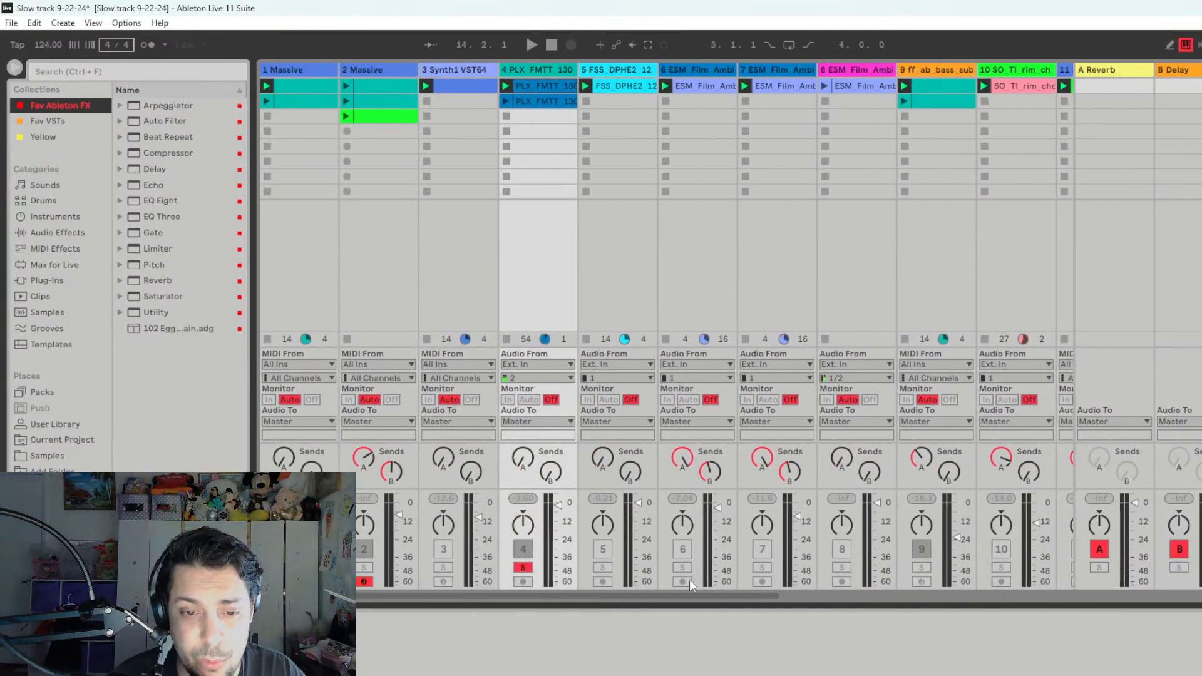
left_click_drag(736, 595, 614, 618)
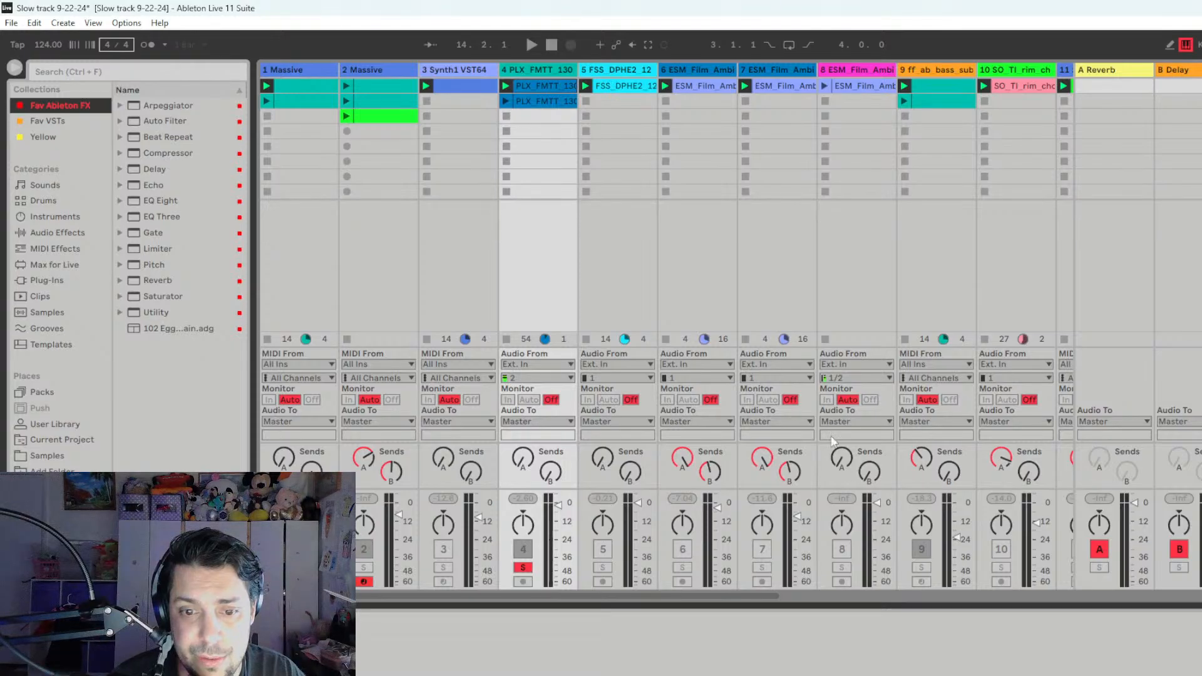
- Look over the timeline in Arrangement View, then return to Session View and turn off track 4's solo
key("Tab")
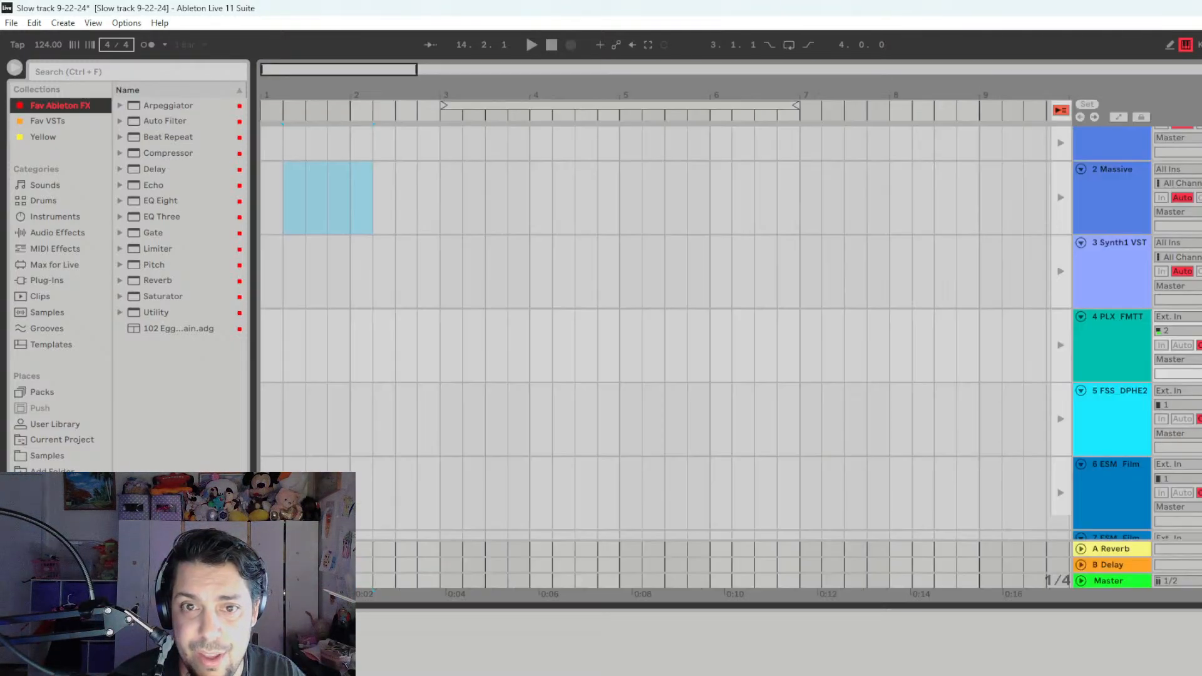
left_click_drag(352, 75, 804, 73)
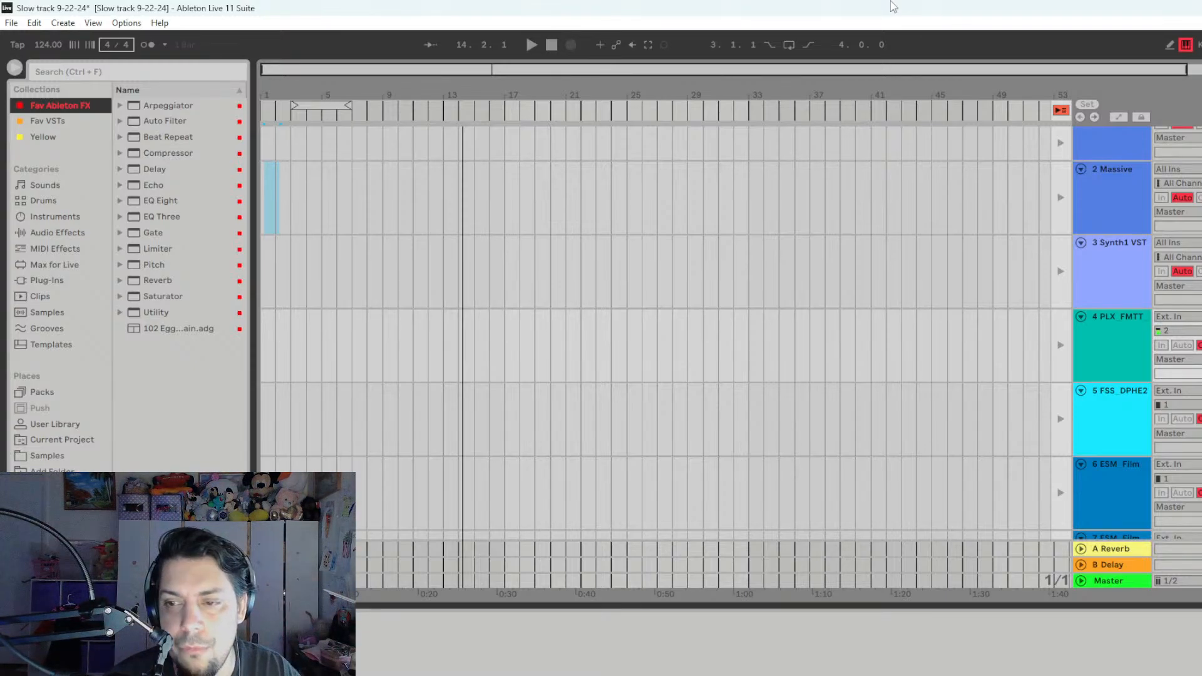
key("Tab")
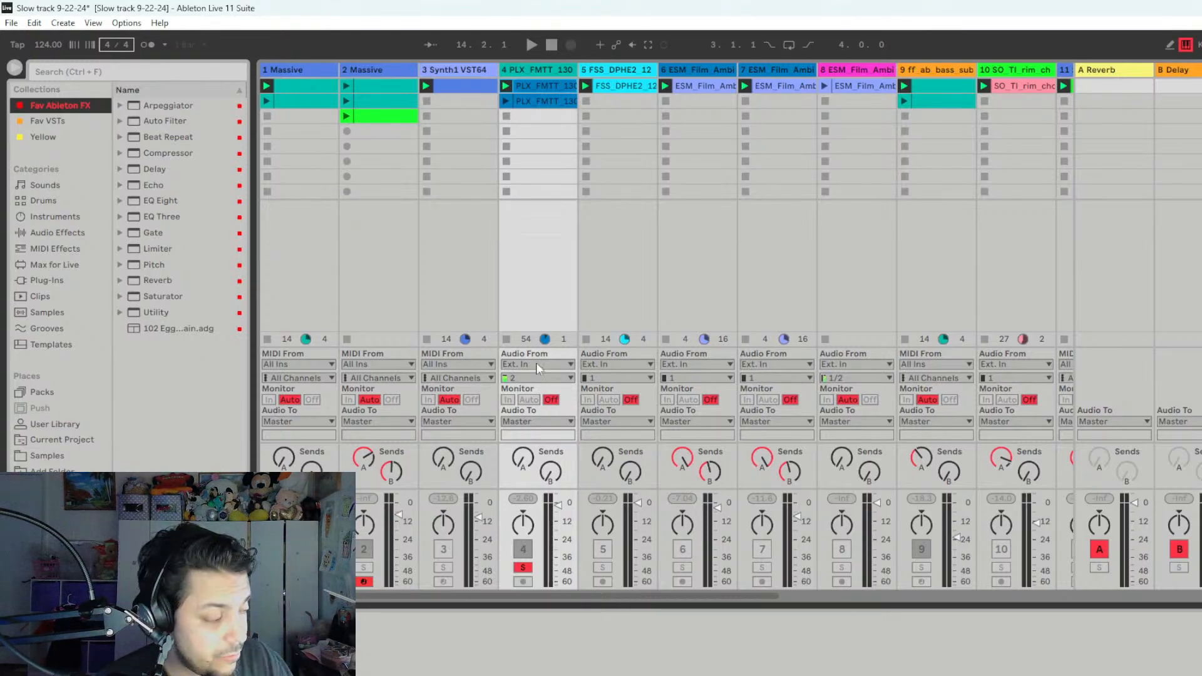
left_click(522, 569)
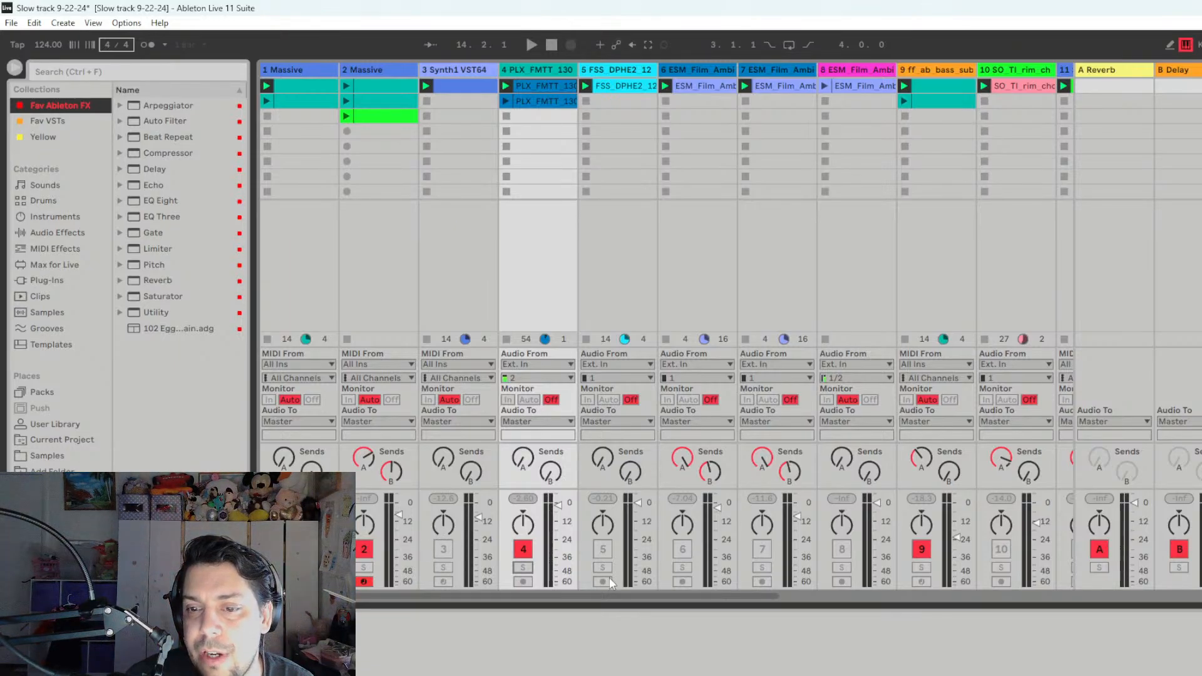
left_click(787, 596)
left_click_drag(787, 595, 410, 602)
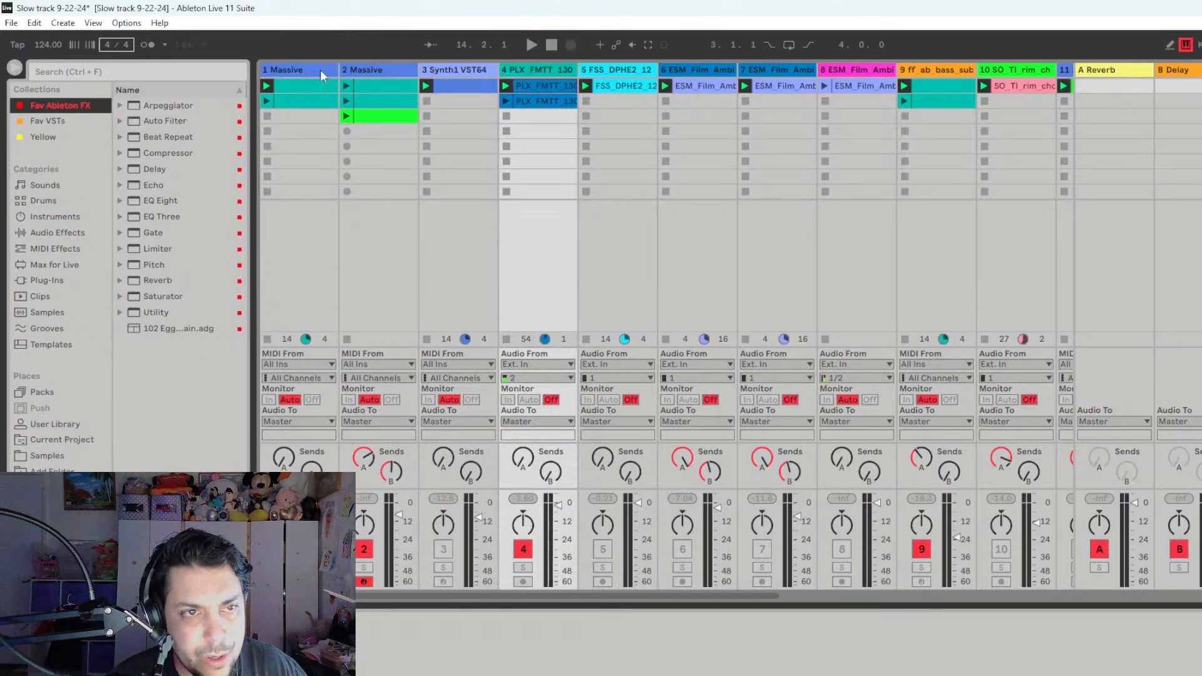
- Inspect the Massive plug-in on track 1, arming the track to try its sound, then close the plug-in window and disarm the track
left_click(299, 66)
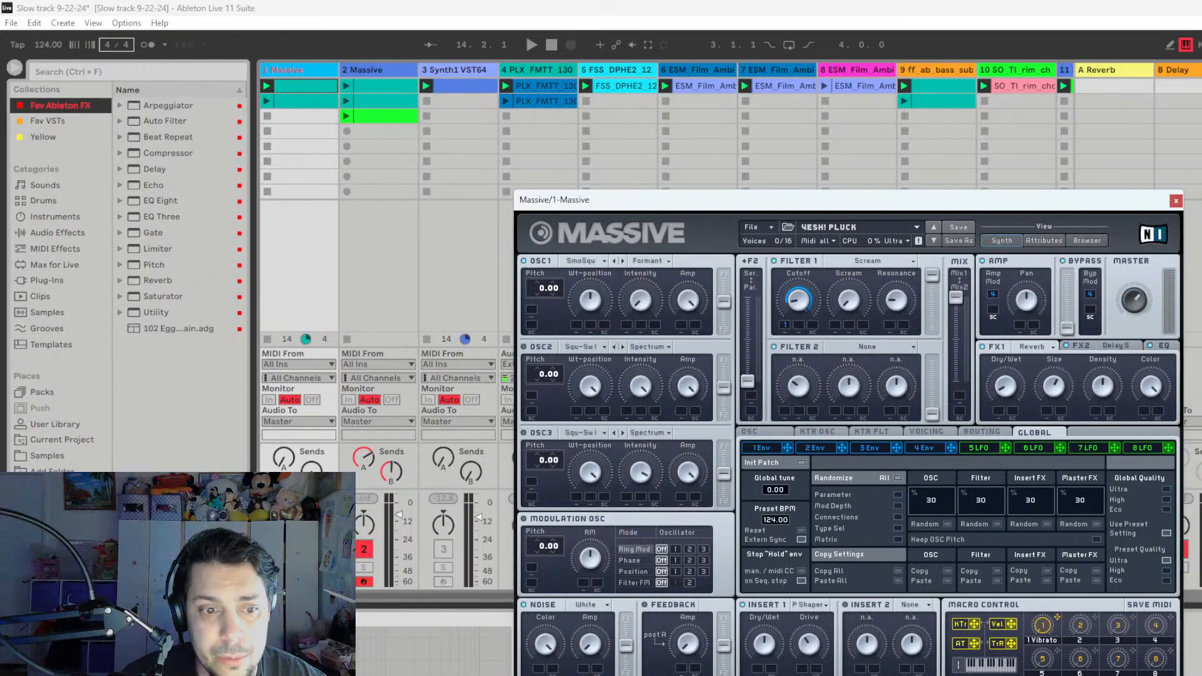
left_click(284, 582)
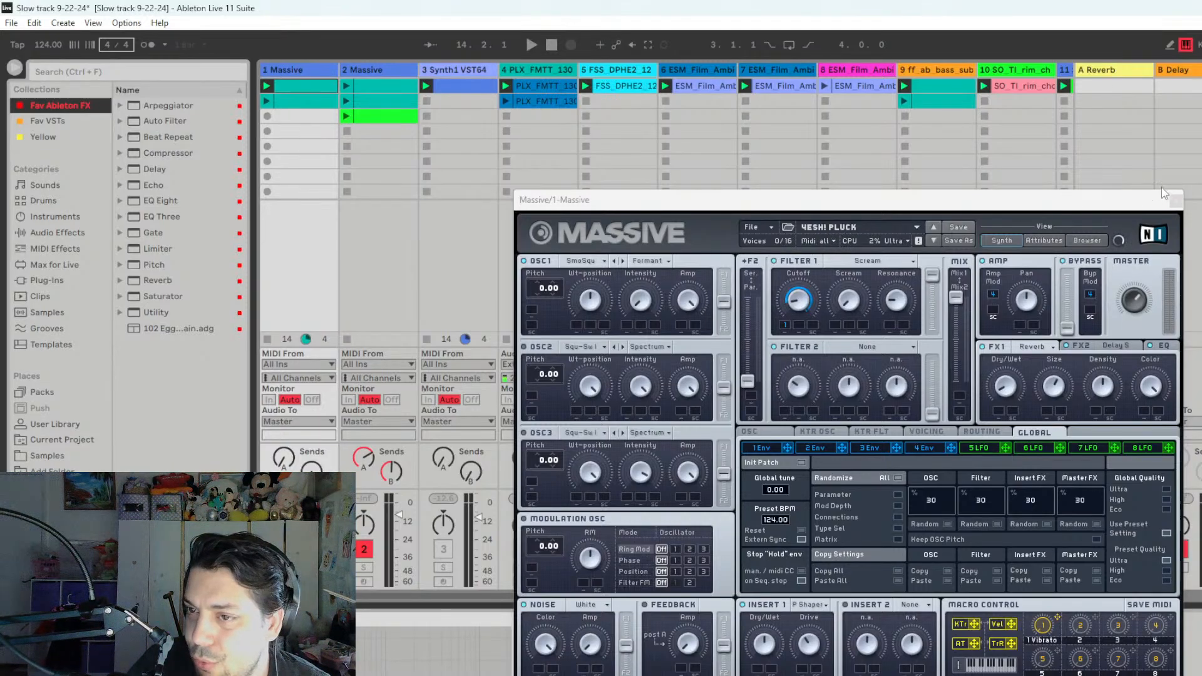
left_click(1176, 200)
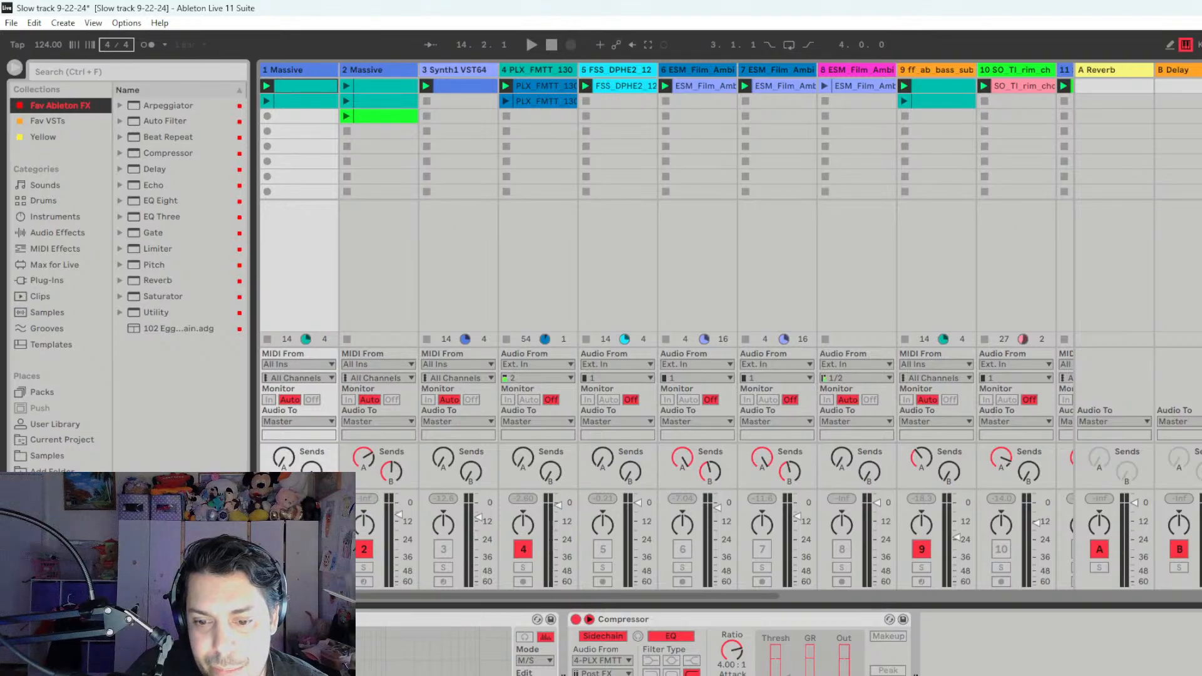
left_click(284, 582)
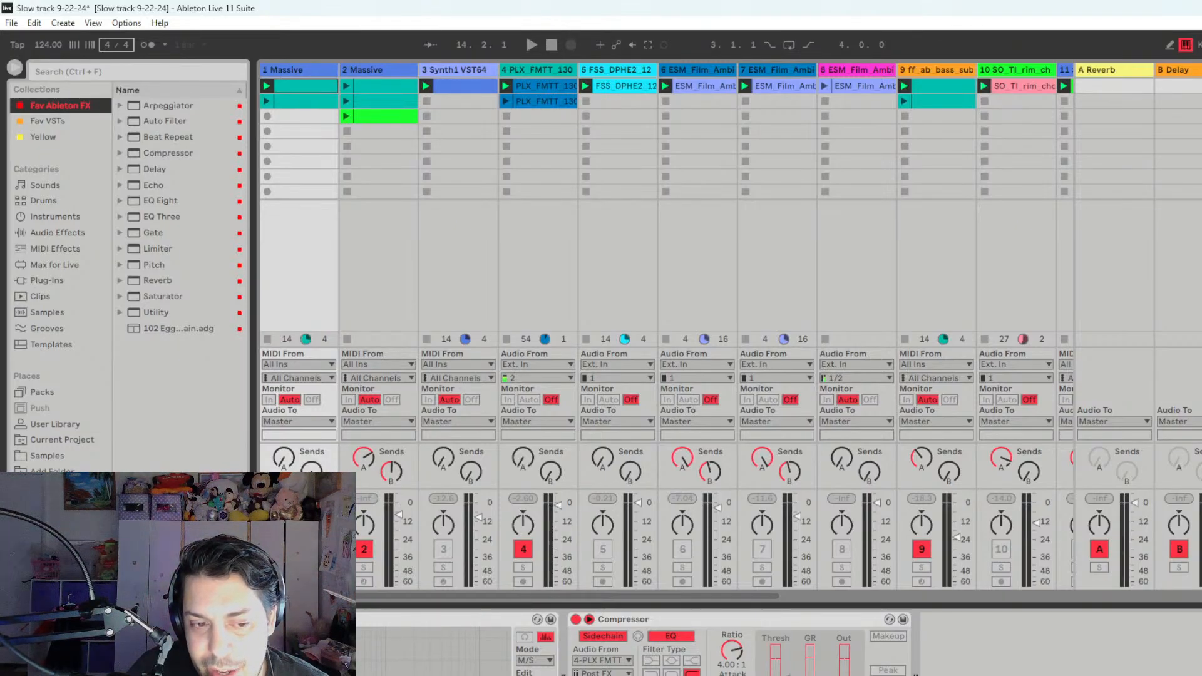
- Solo track 1, open the notes of its first clip, and play and stop the set to hear it
left_click(284, 568)
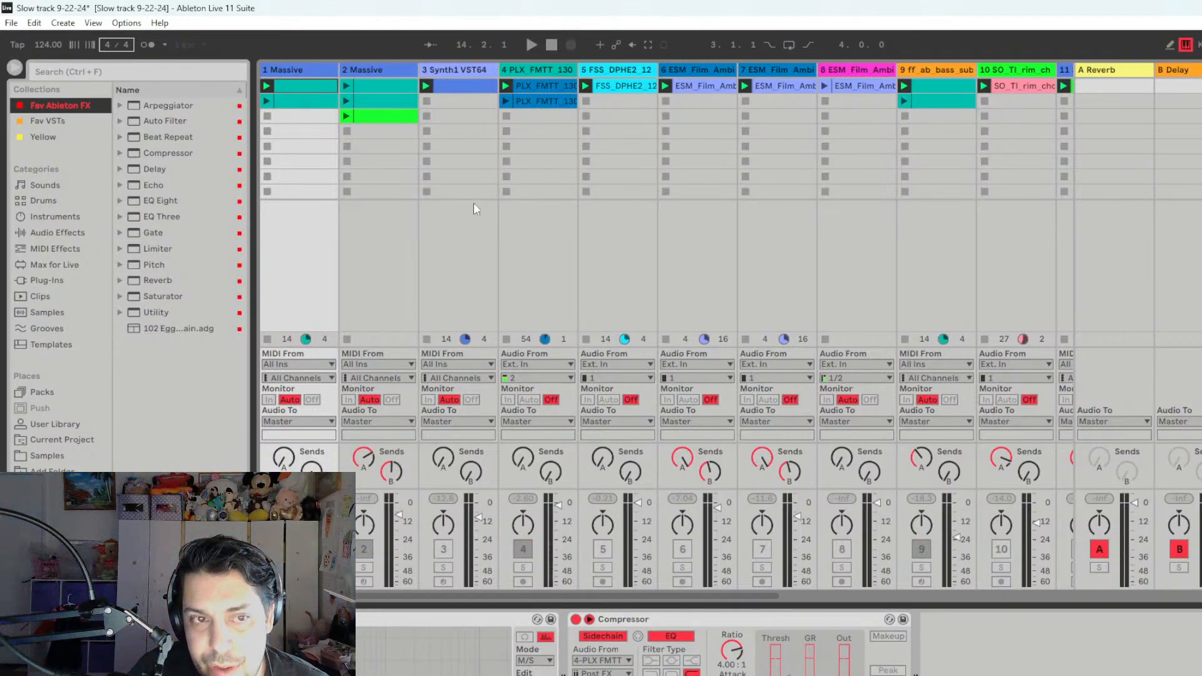
left_click(330, 84)
double_click(330, 84)
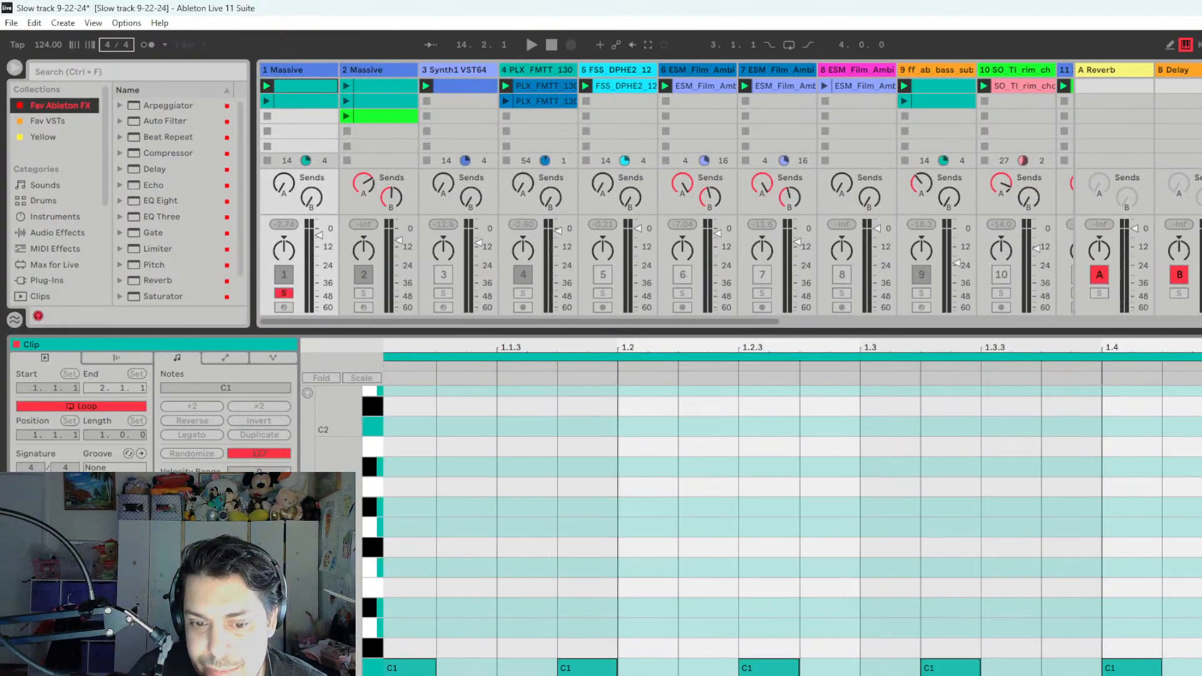
scroll(769, 519, "down", 1)
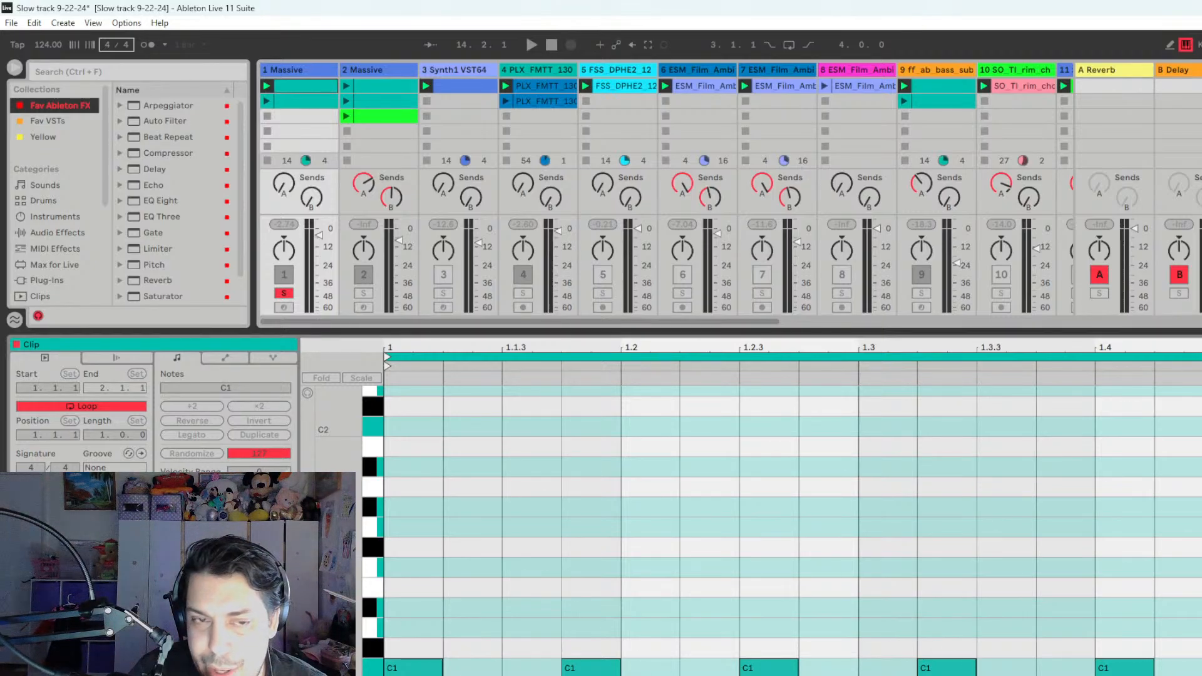
key("space")
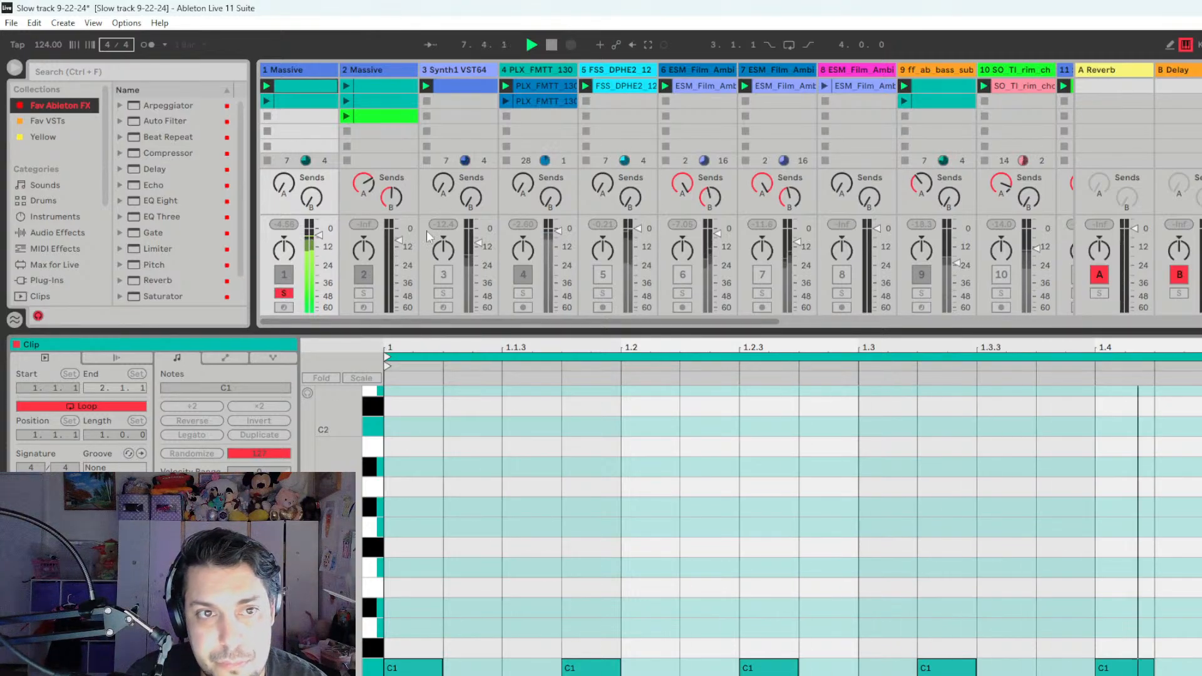
key("space")
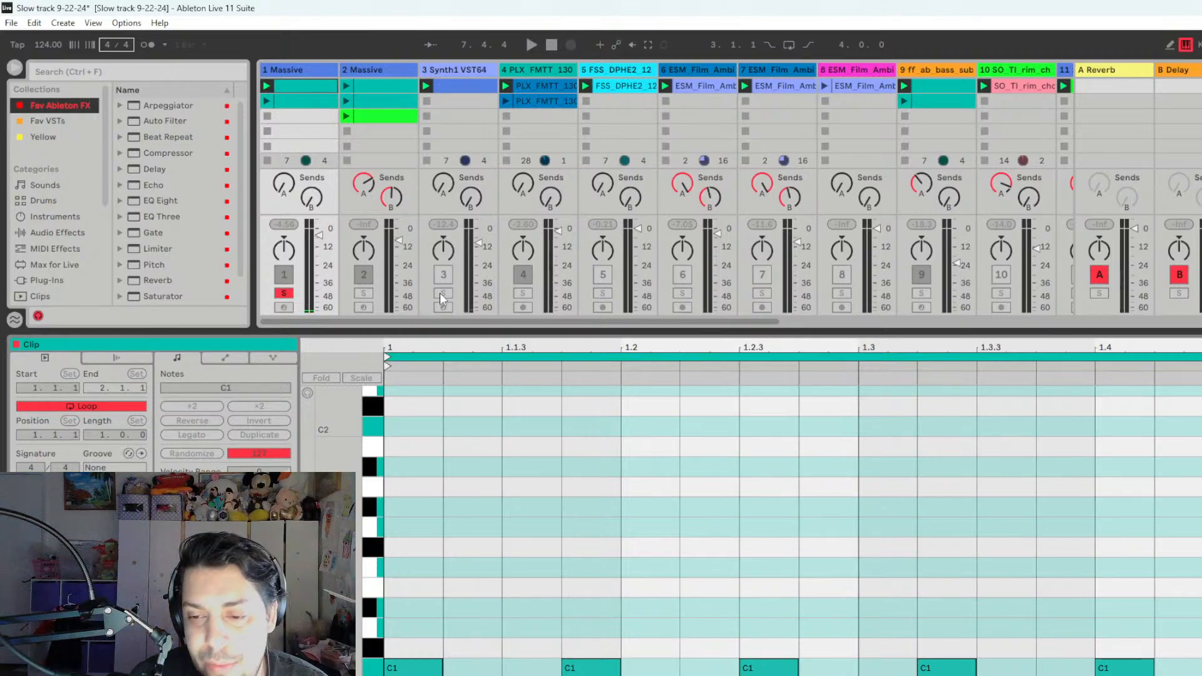
- View the Synth1 plug-in window on track 3, solo the track and close the window
left_click(460, 71)
key("shift+Tab")
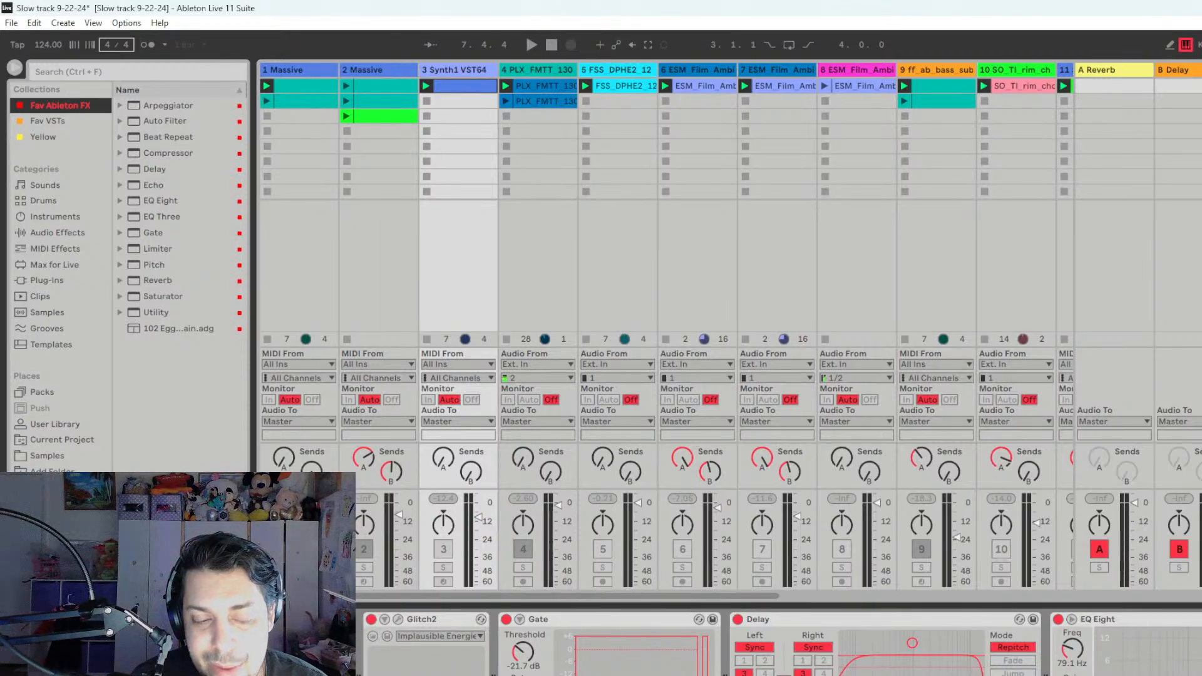
key("ctrl+alt+p")
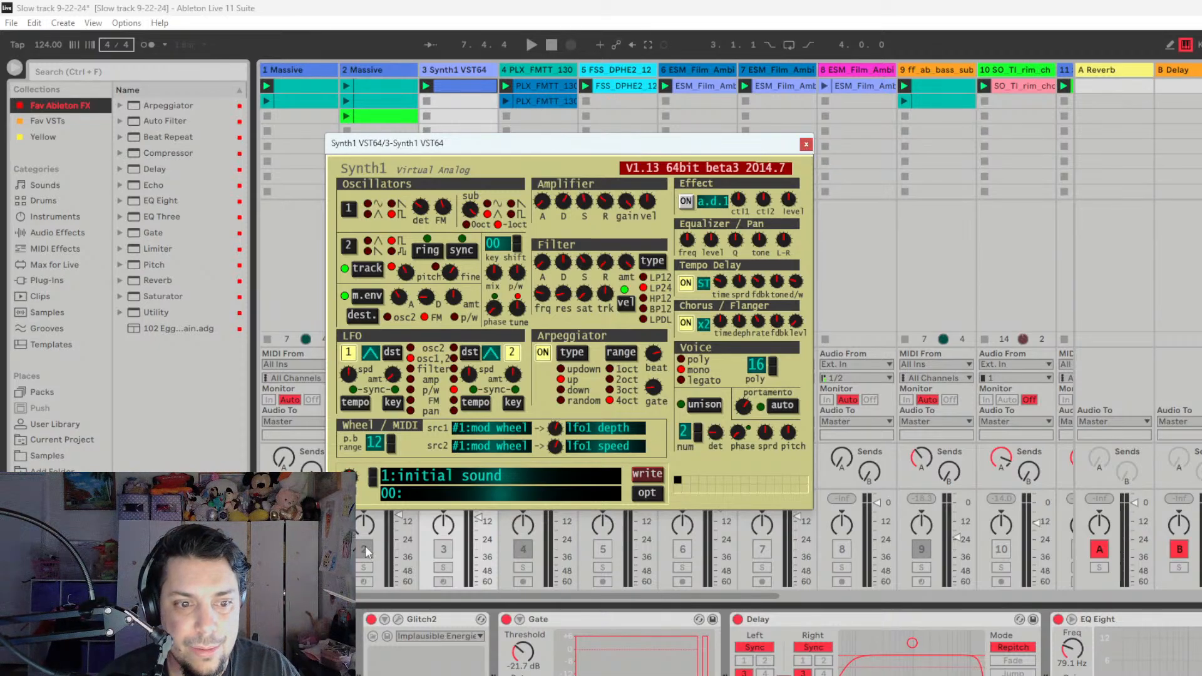
left_click(447, 569)
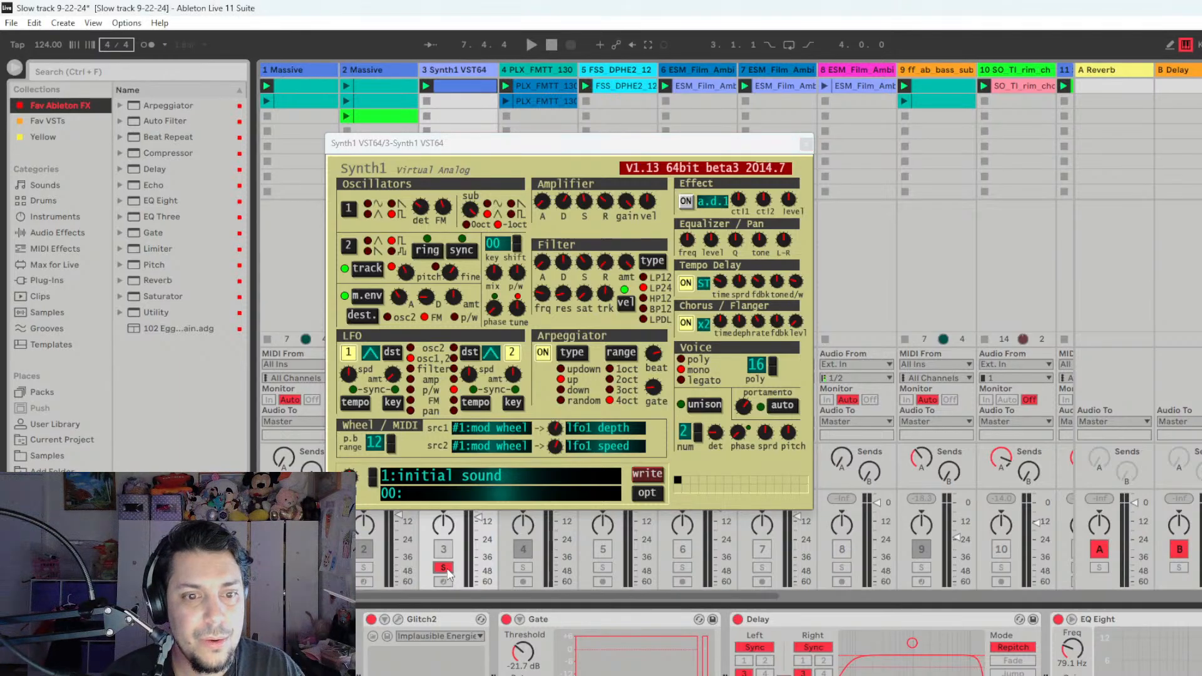
left_click(806, 145)
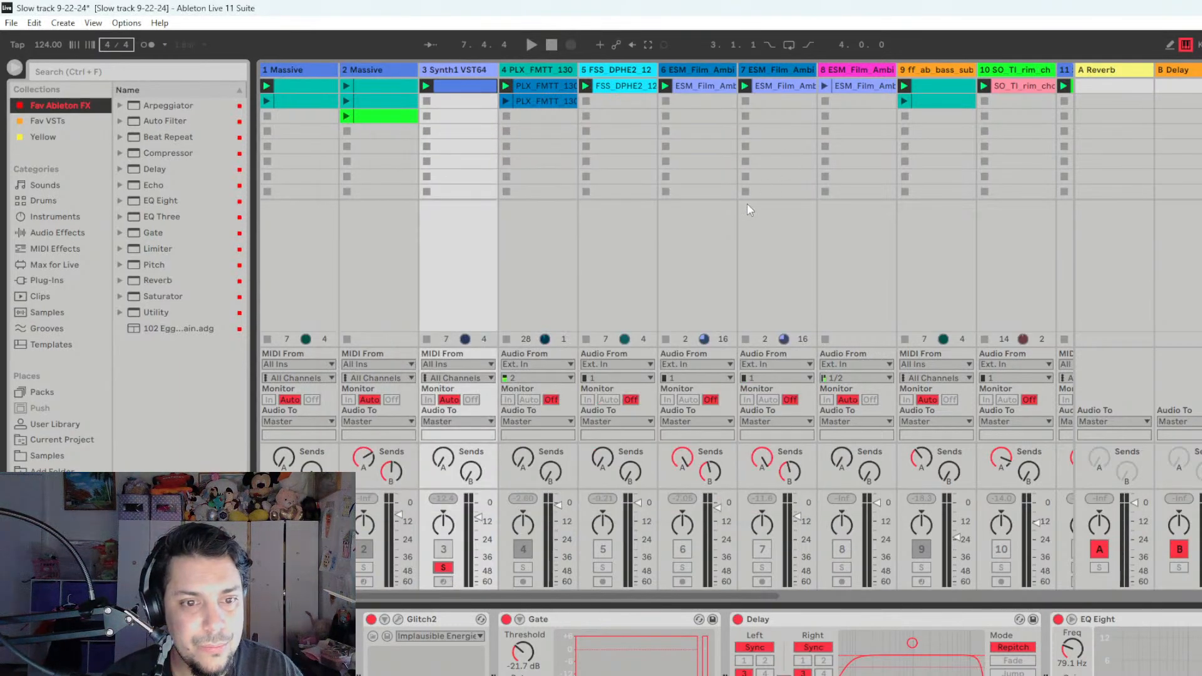
- Arm track 3 to try its sound and inspect the Synth1 settings again, closing the plug-in window
left_click(448, 581)
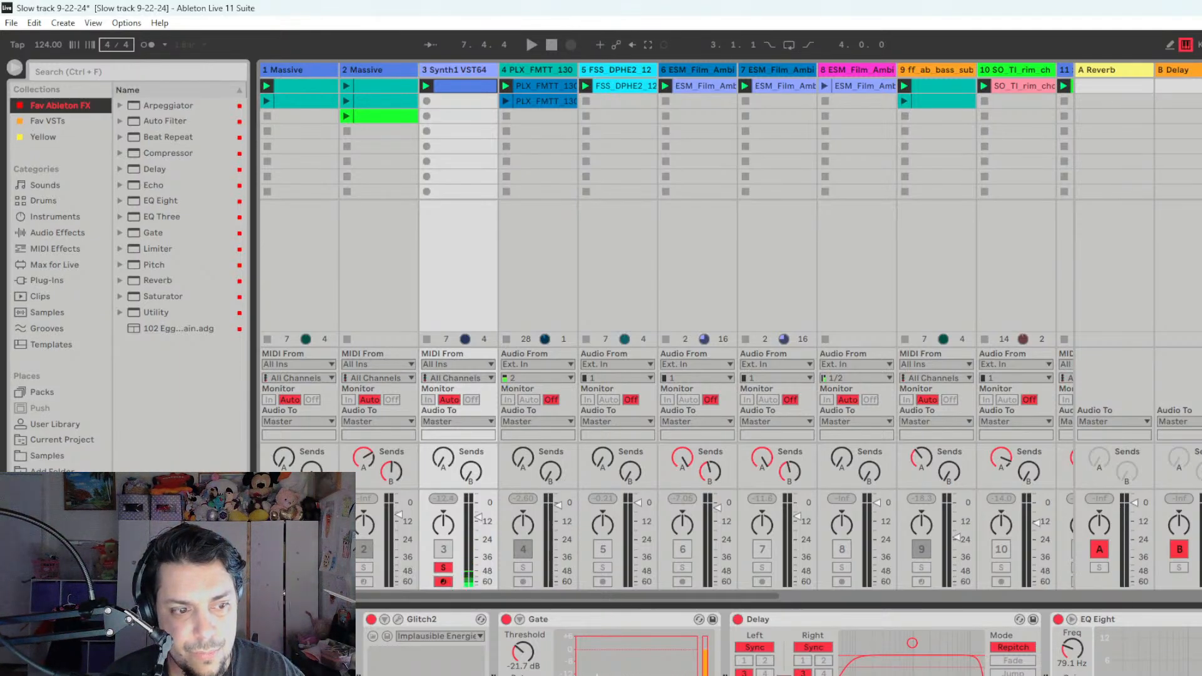
left_click(264, 620)
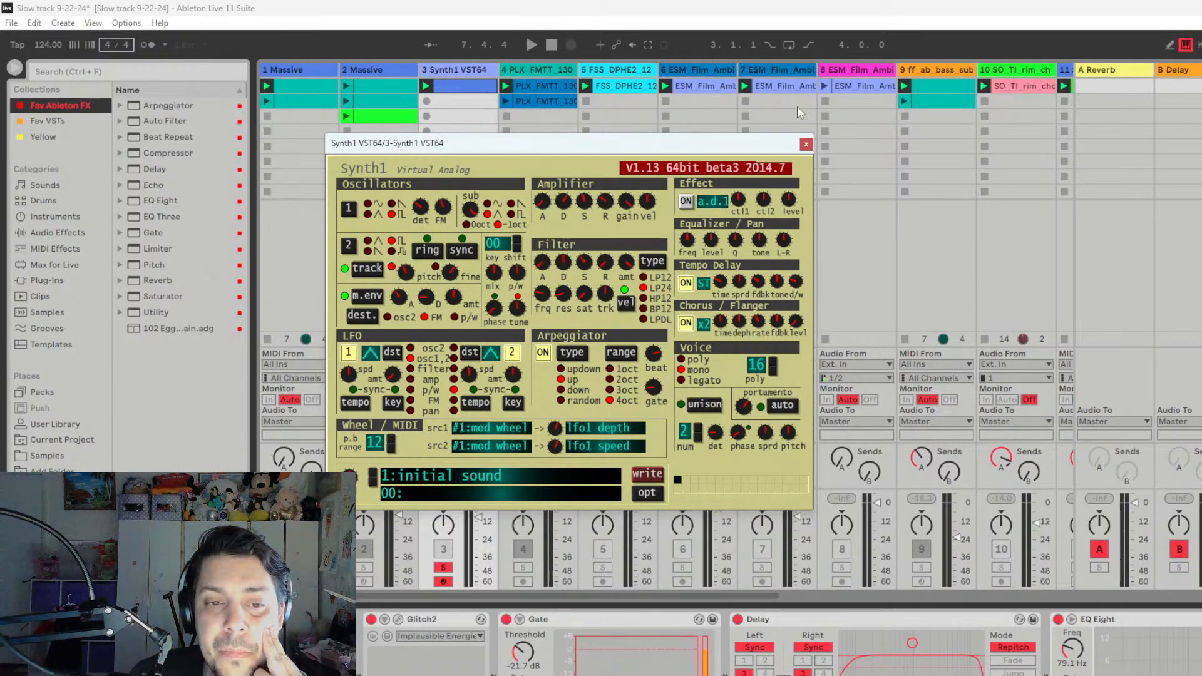
left_click(804, 146)
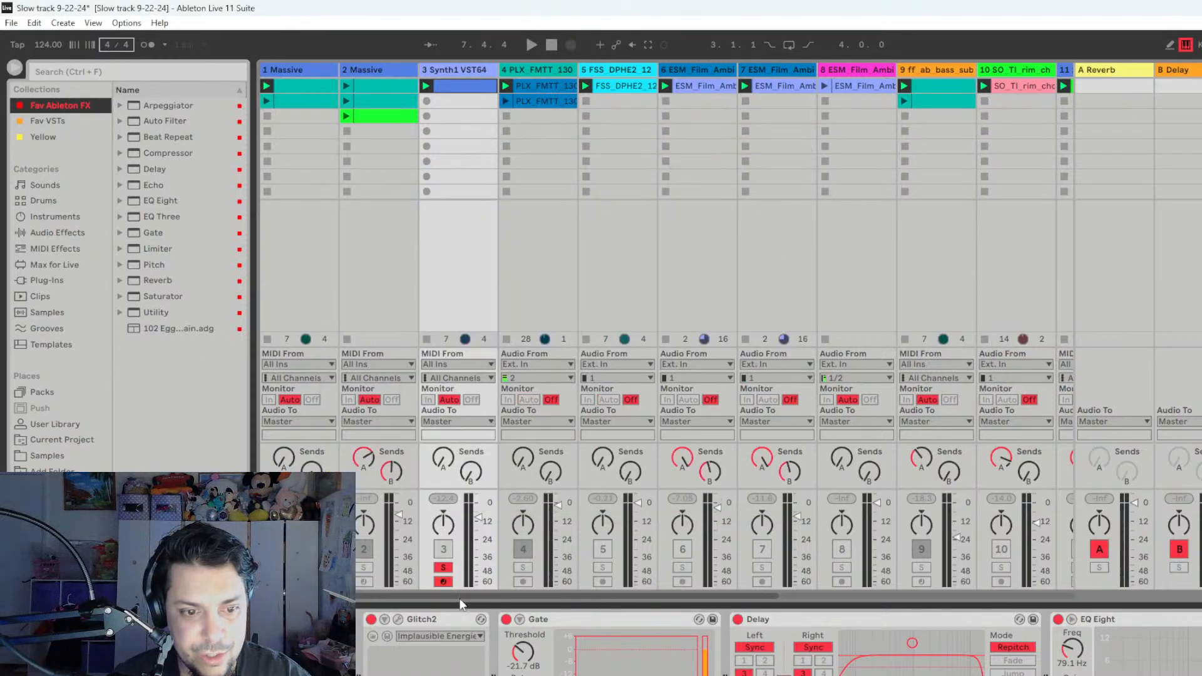
- Switch off the Glitch2, Gate, Delay and EQ Eight devices on track 3 to hear the dry synth
left_click(372, 620)
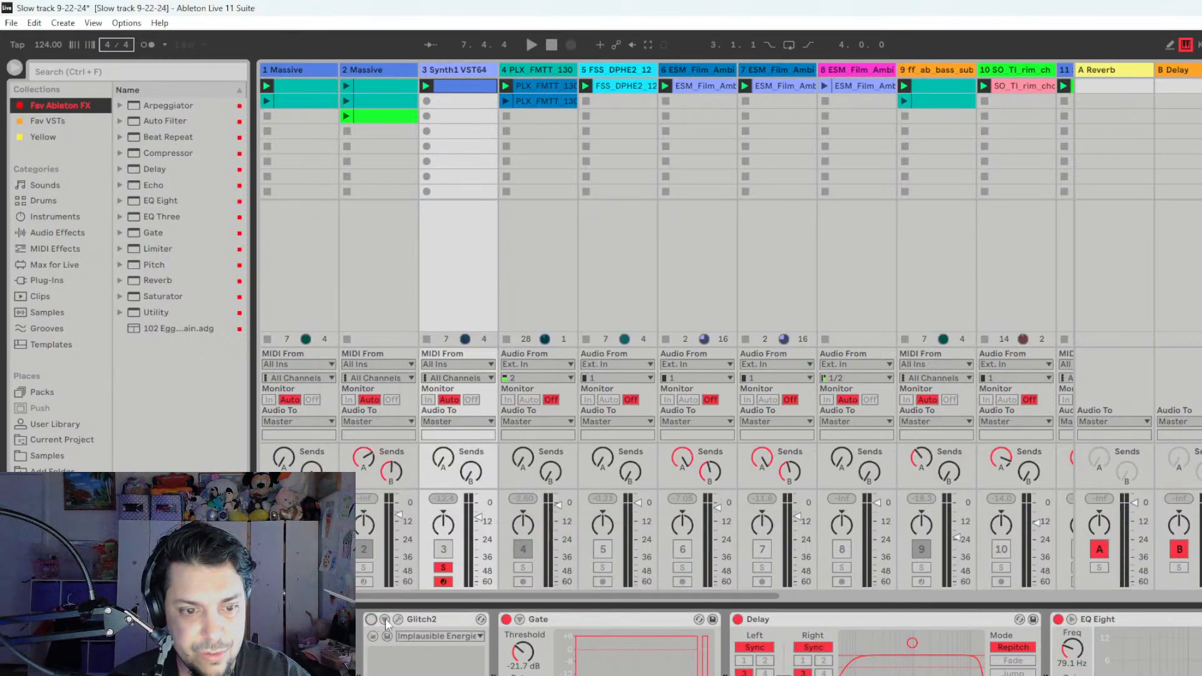
left_click(506, 619)
left_click(739, 620)
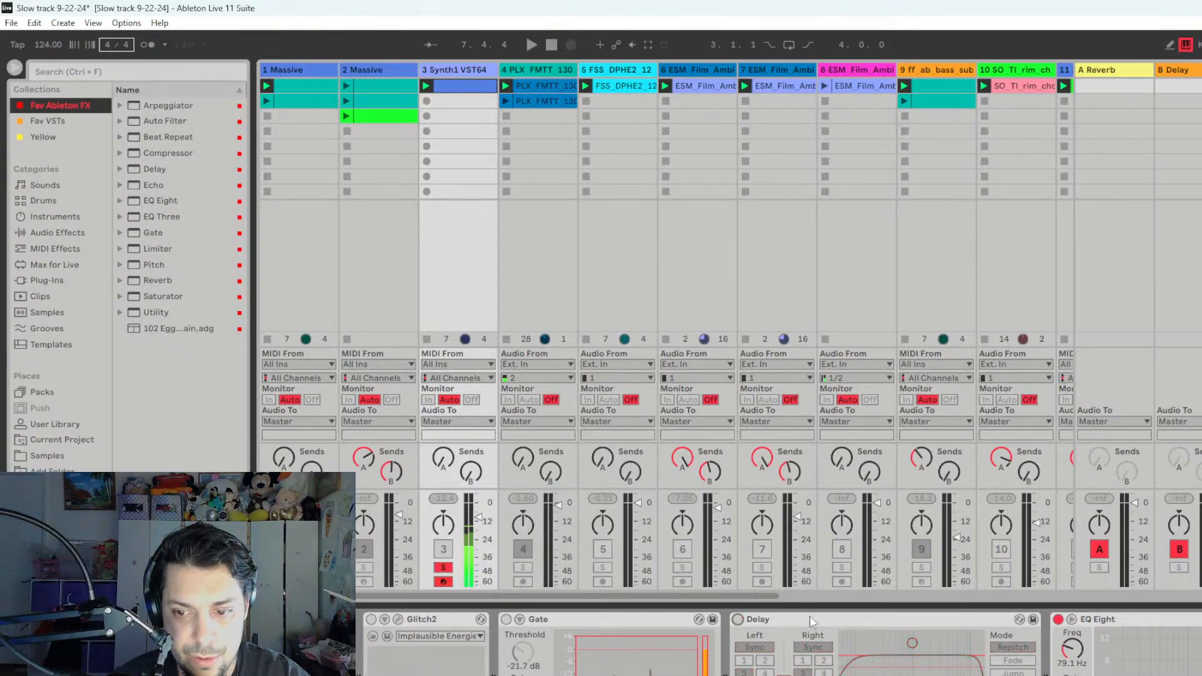
left_click(1058, 620)
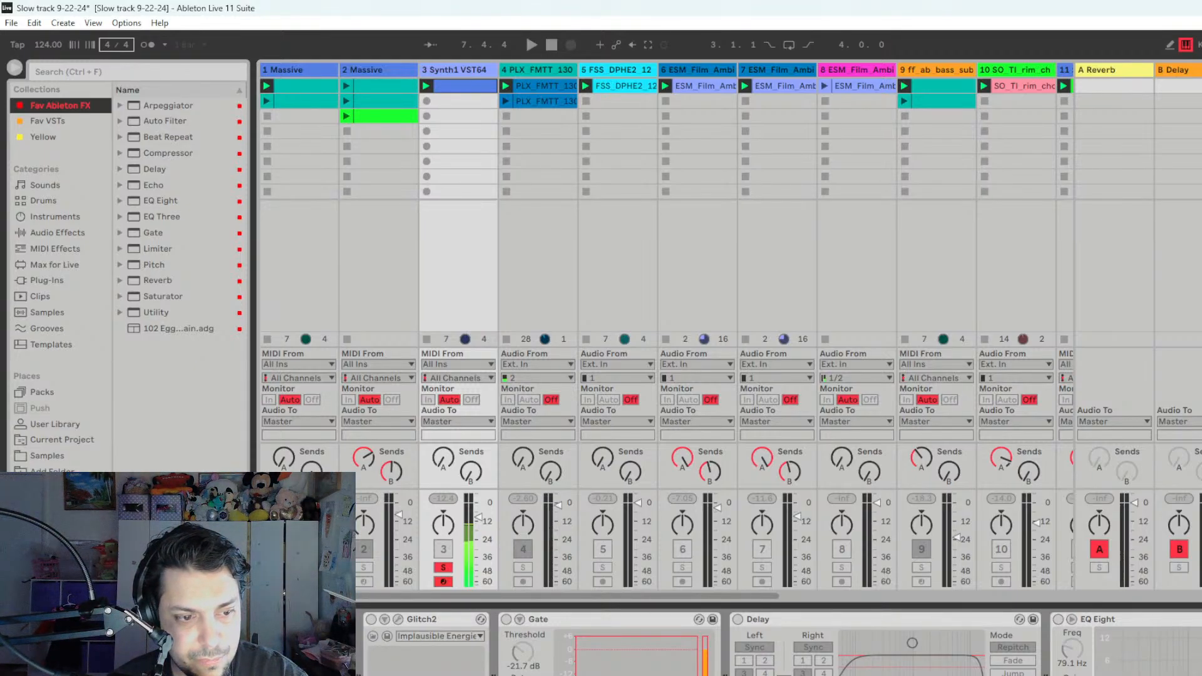
- Switch the Gate, Delay and Glitch2 devices on track 3 back on, viewing the Glitch2 plug-in window in between
left_click(506, 620)
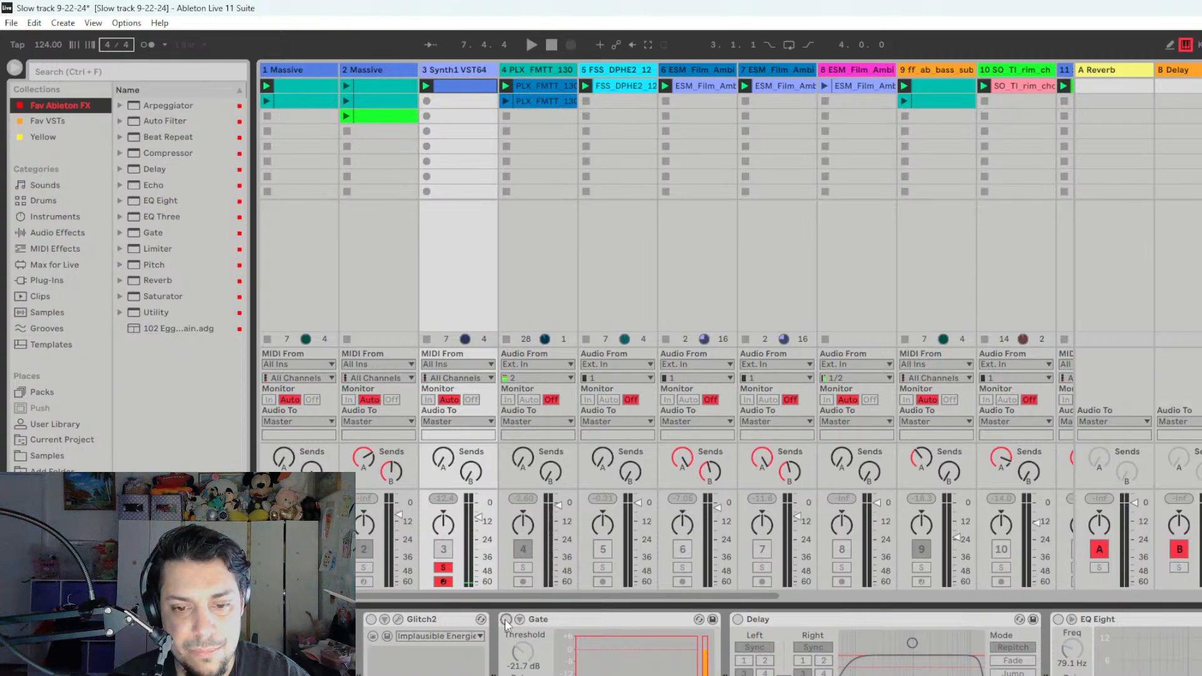
left_click(737, 618)
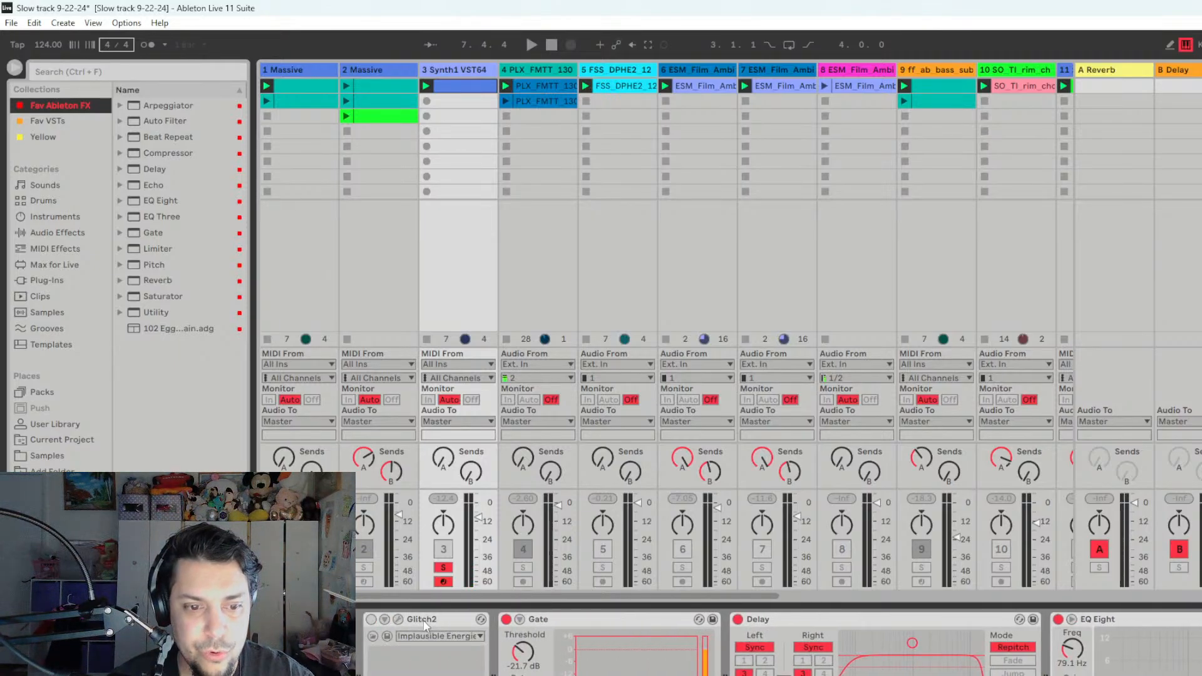
left_click(399, 620)
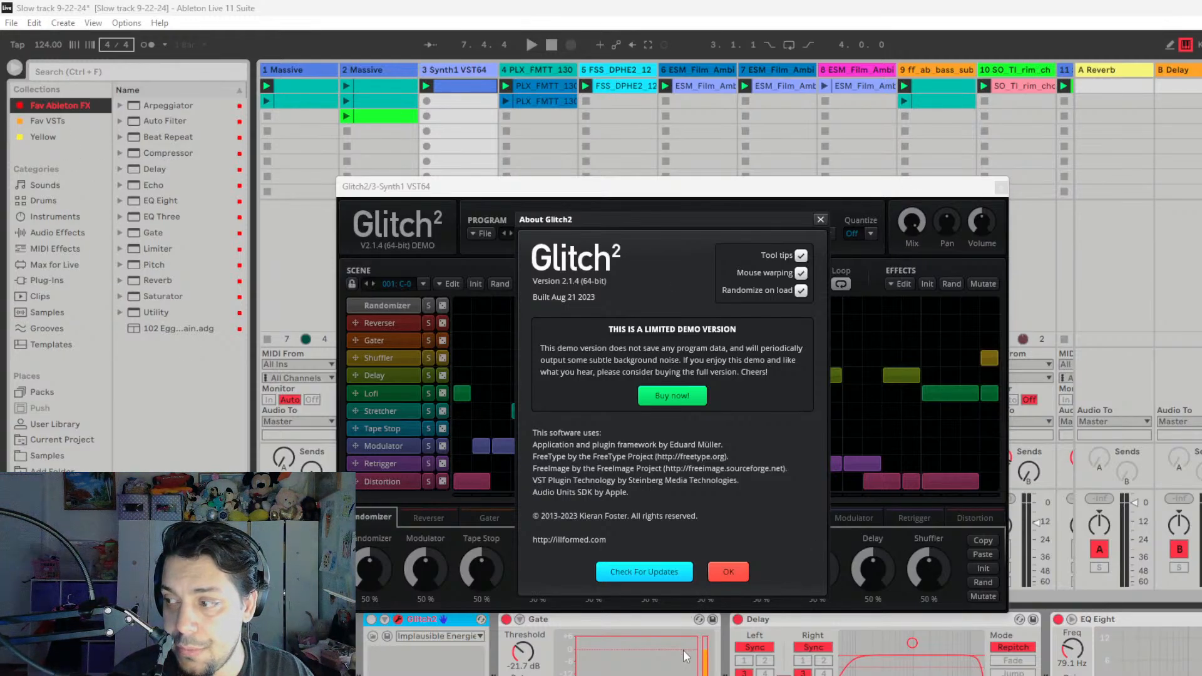
left_click(727, 572)
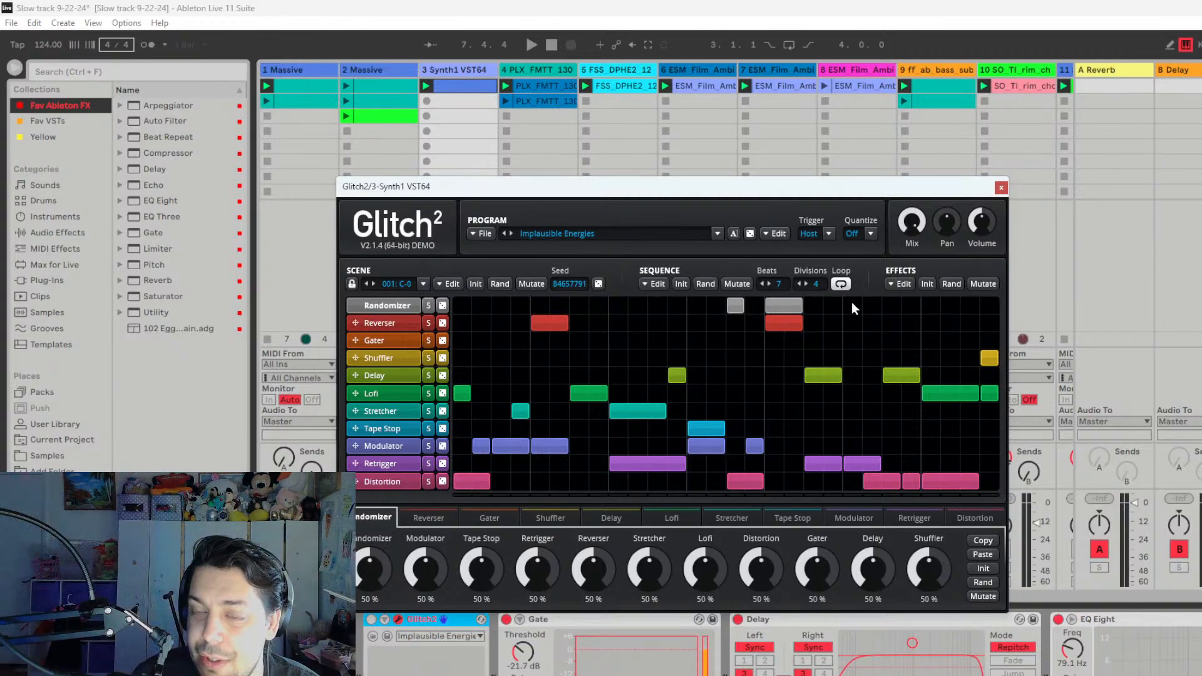
mouse_move(976, 230)
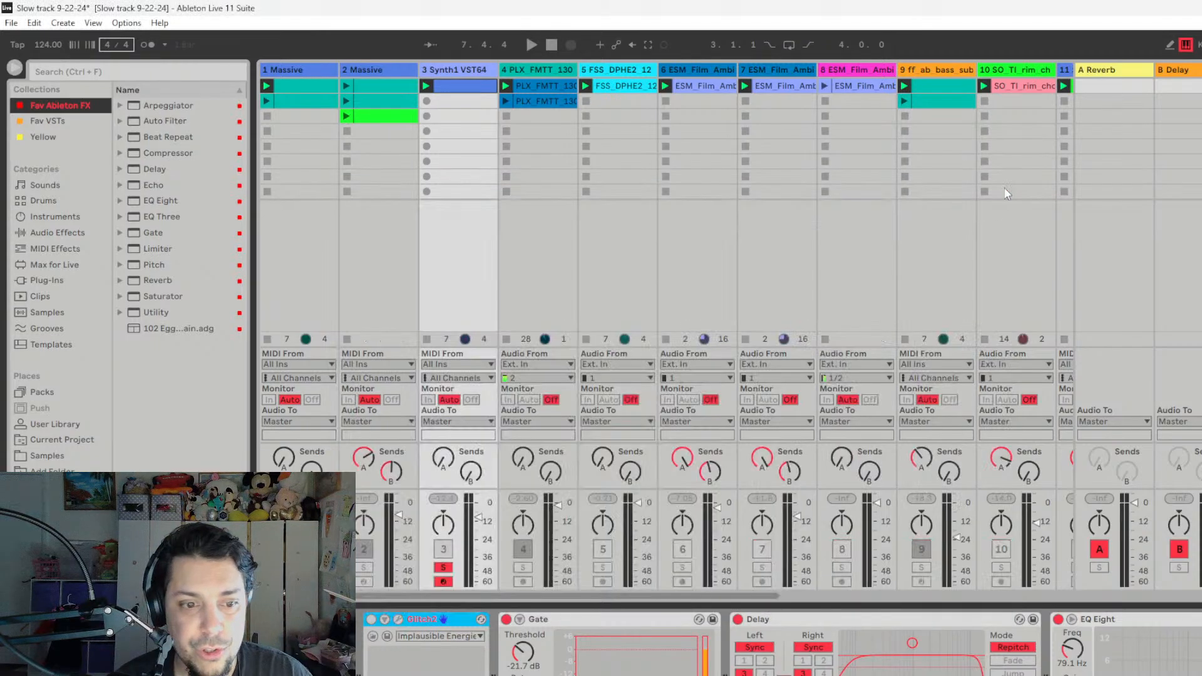
left_click(1001, 188)
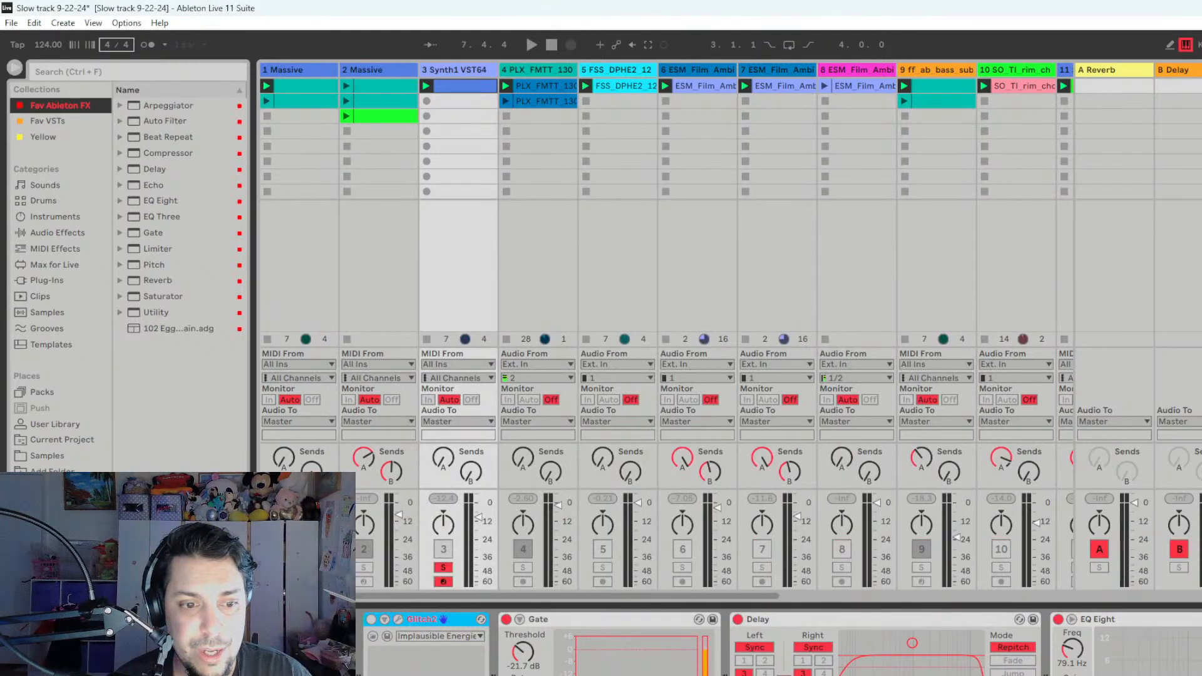
left_click(369, 620)
- Play track 3 with its effects, take it out of solo and activate it in the mix
key("space")
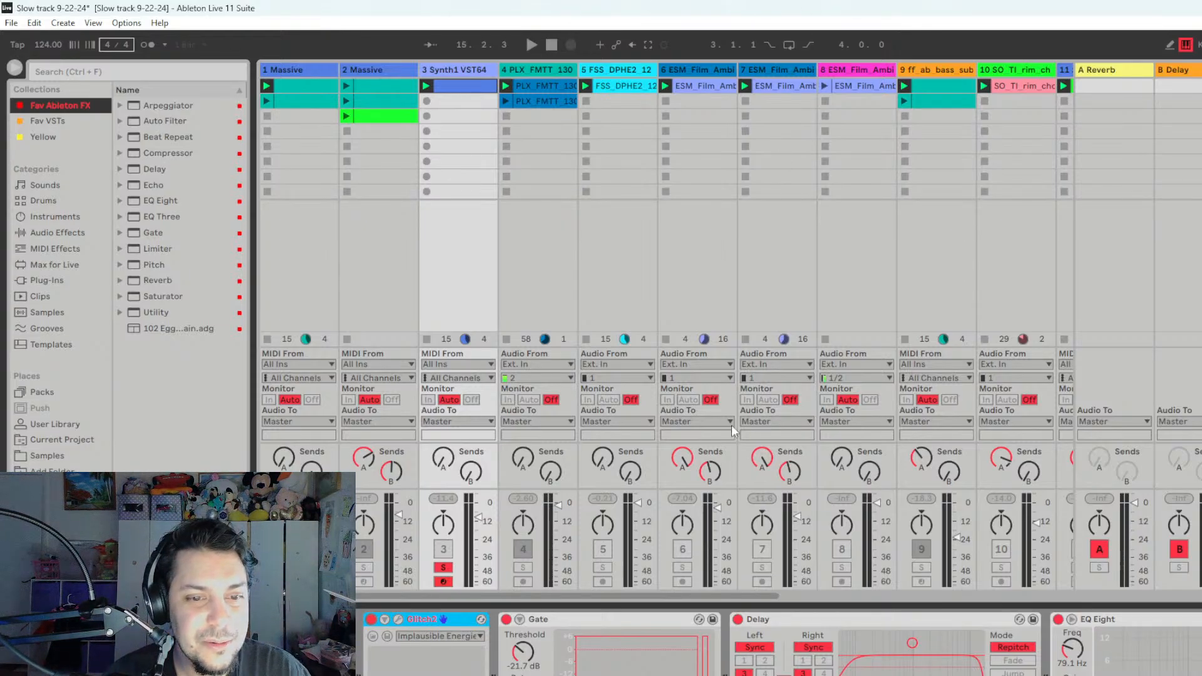
left_click(444, 568)
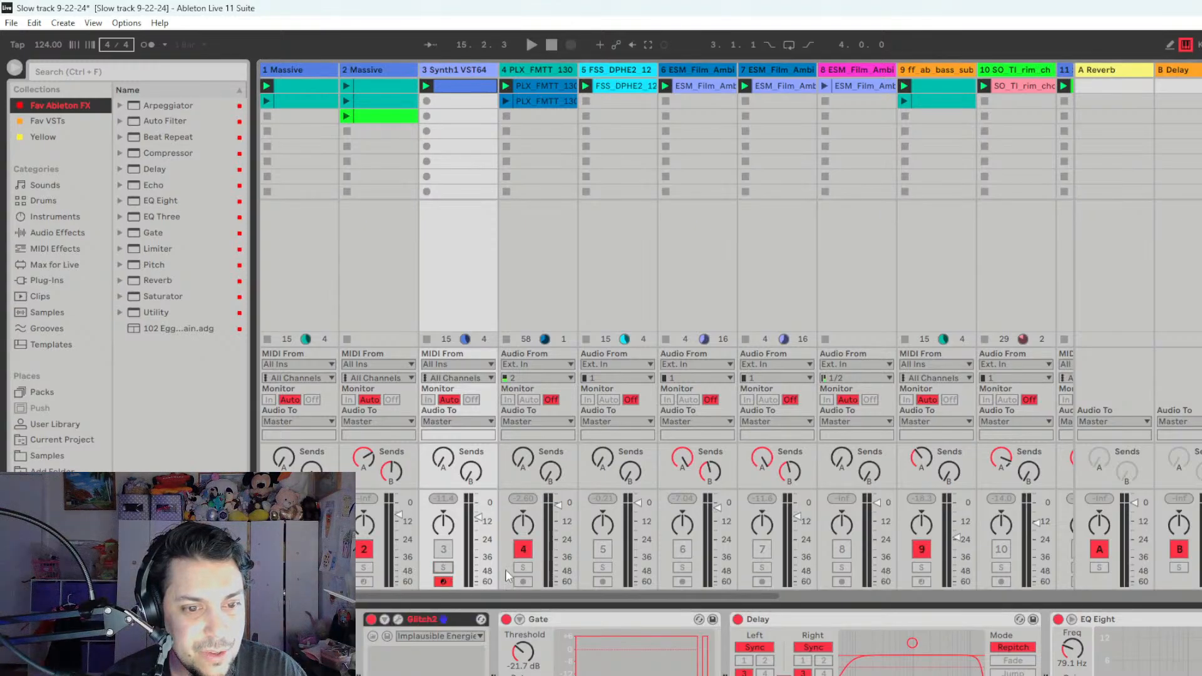
left_click(443, 550)
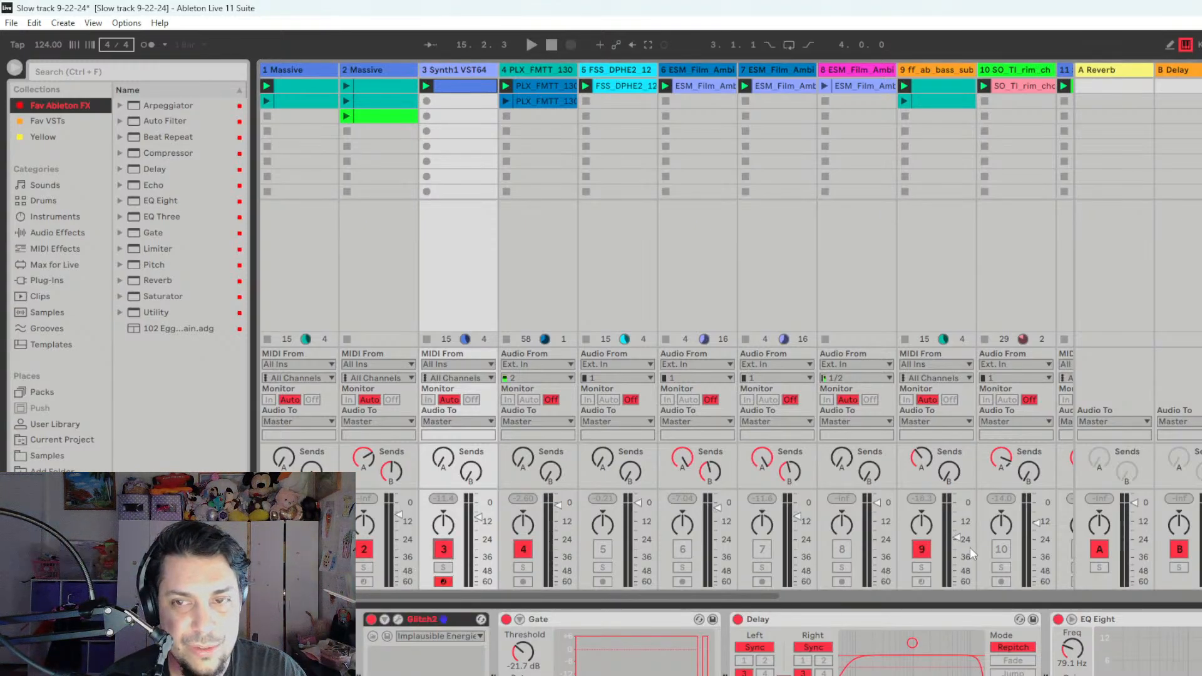
- Check track 12 Serum by soloing it, and leave it unsoloed and muted
left_click(966, 595)
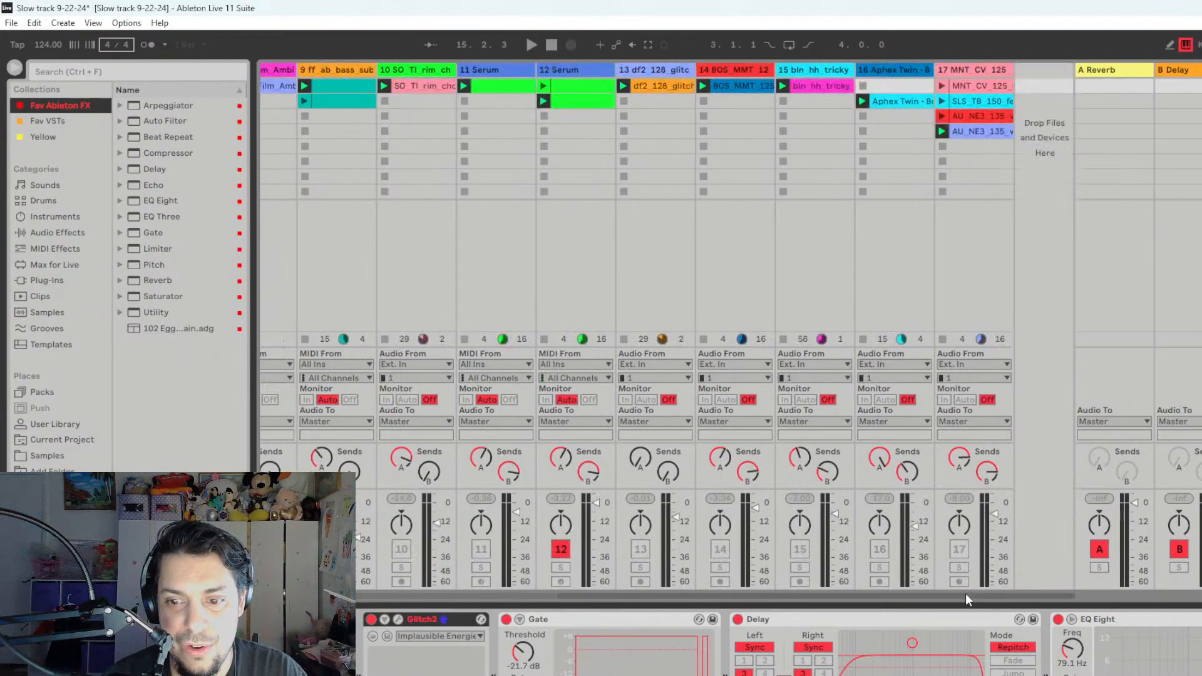
left_click(561, 568)
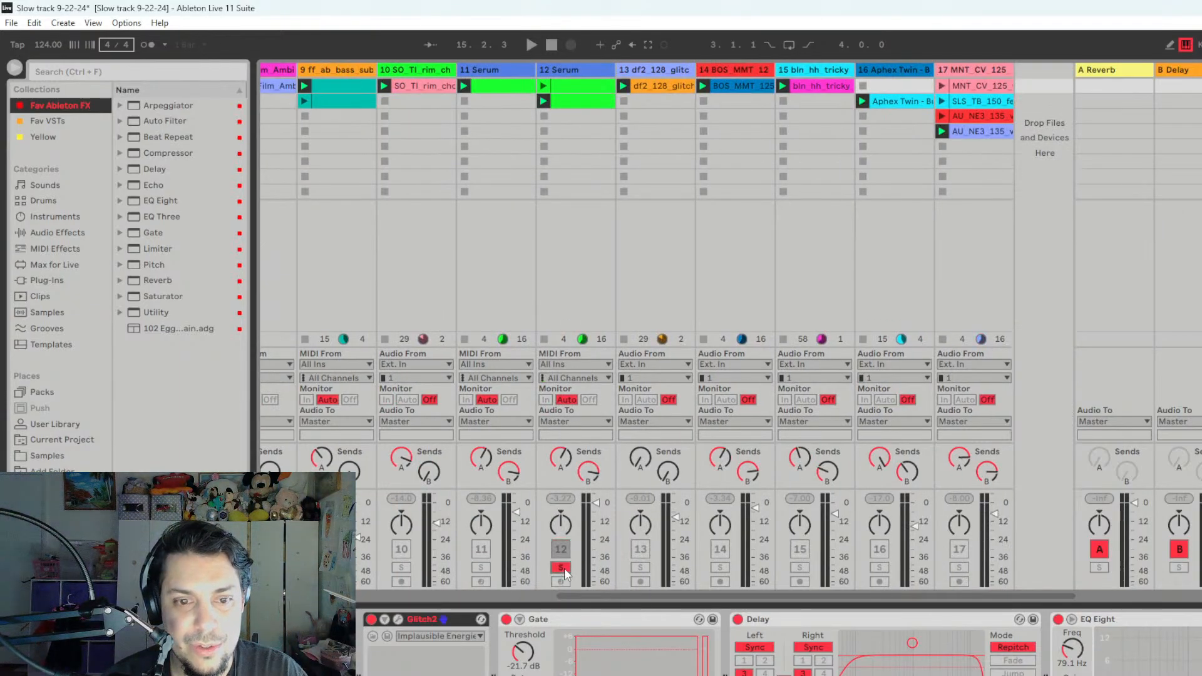
key("space")
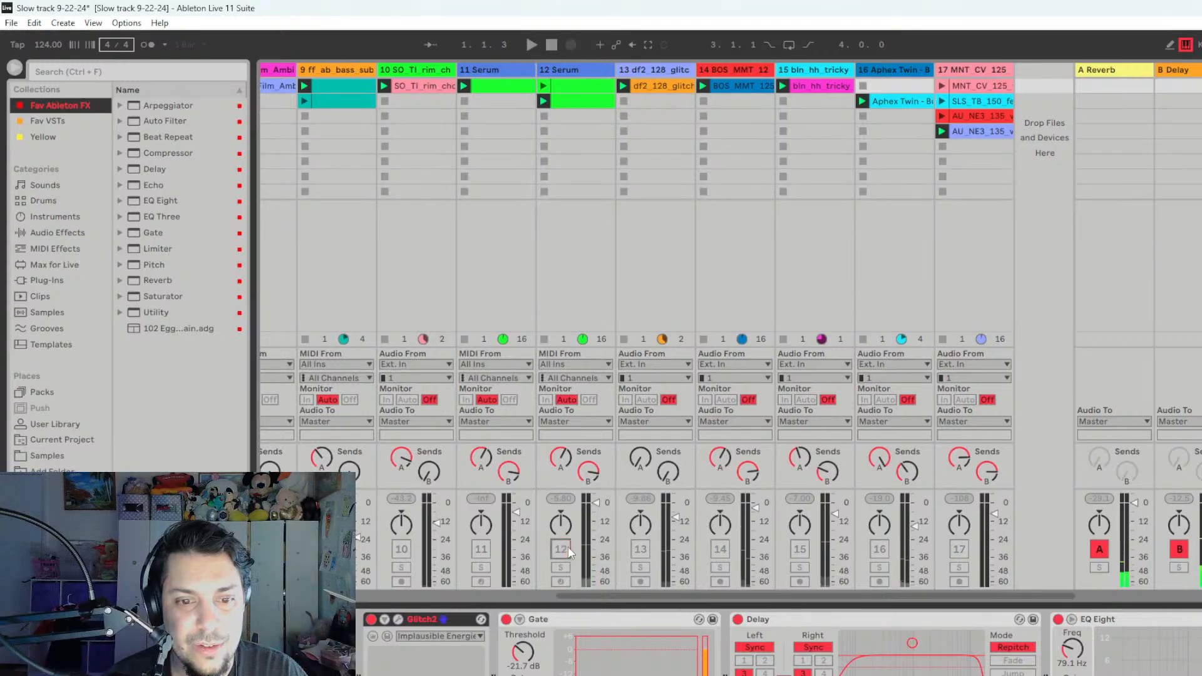
left_click(533, 597)
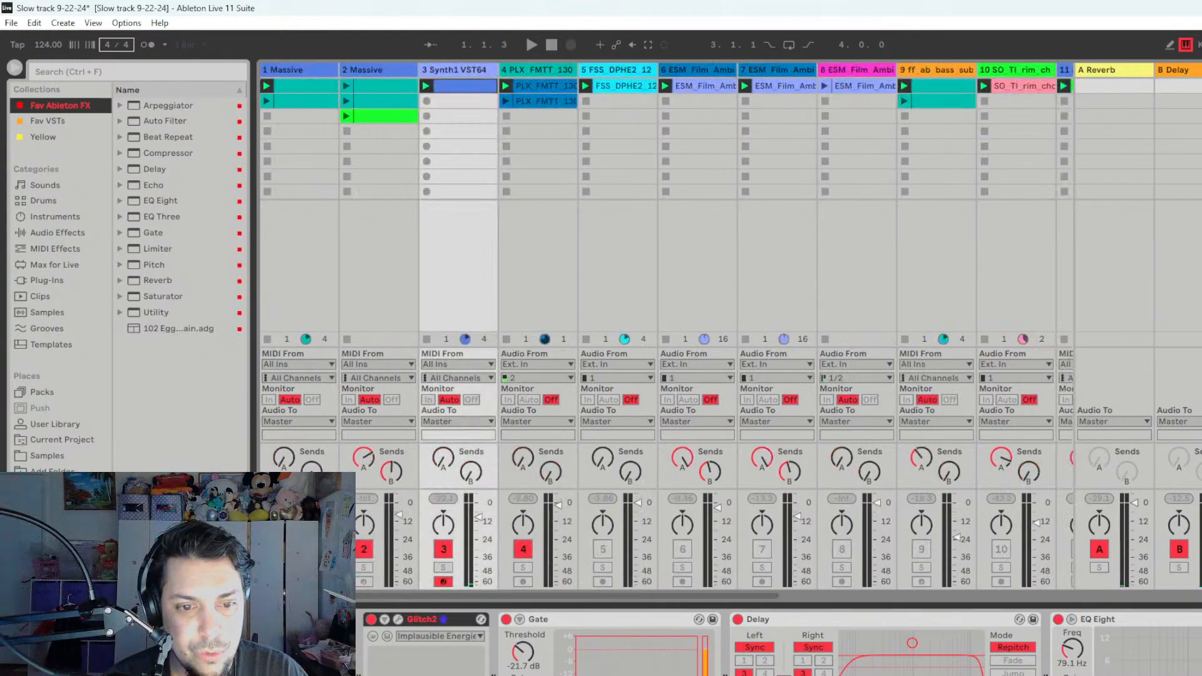
- Play the active tracks together, and briefly solo track 3 to hear it alone
key("space")
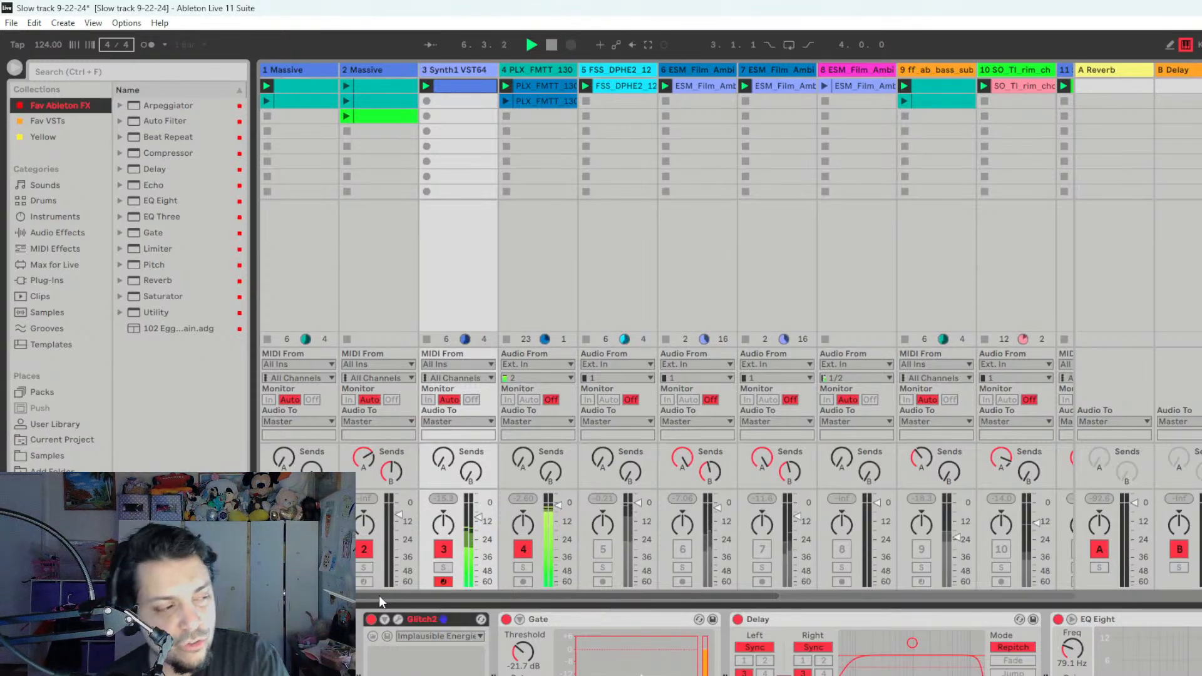
key("space")
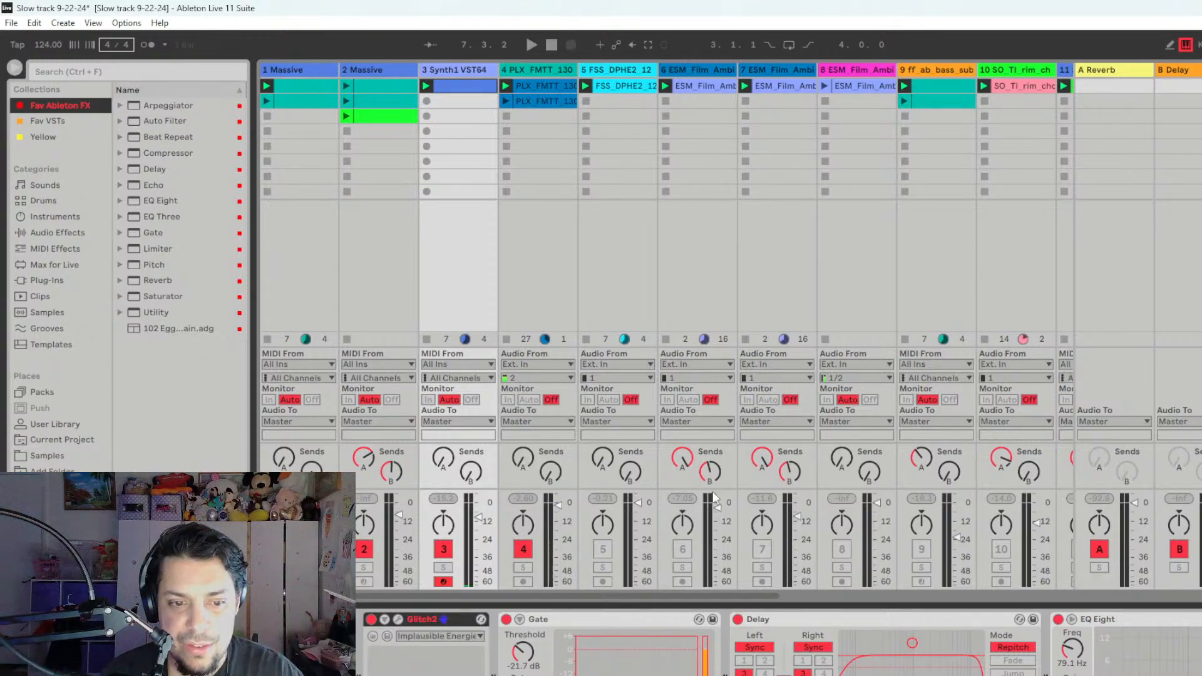
left_click(443, 567)
key("space")
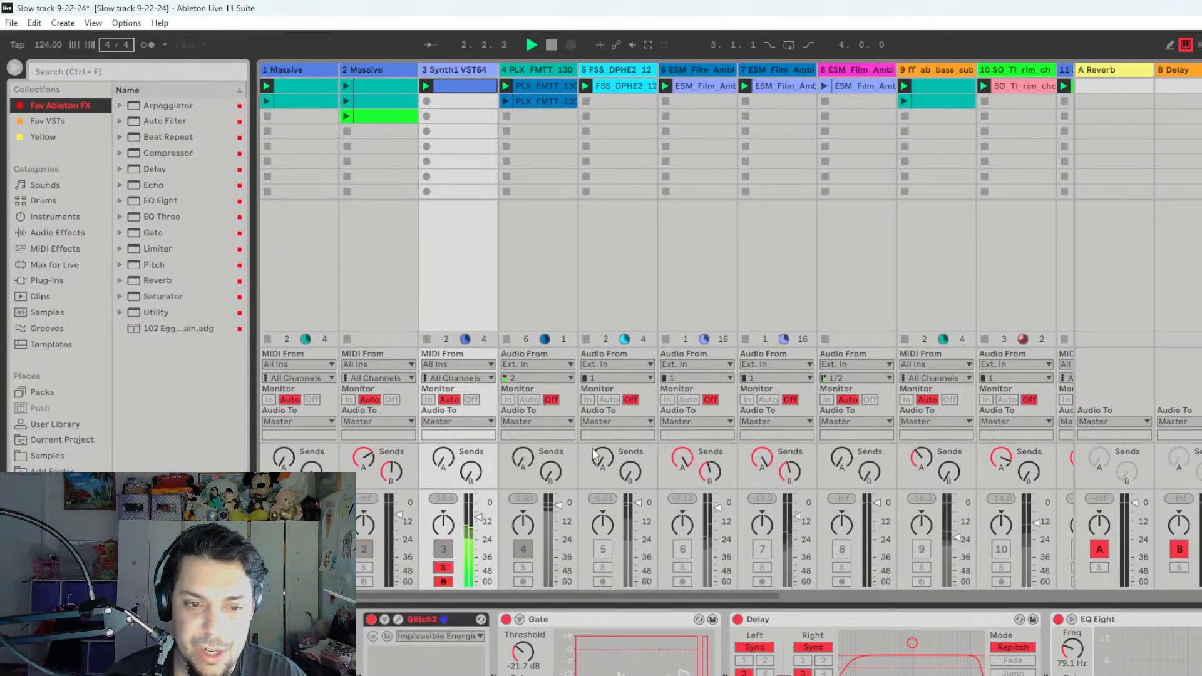
key("space")
left_click(444, 567)
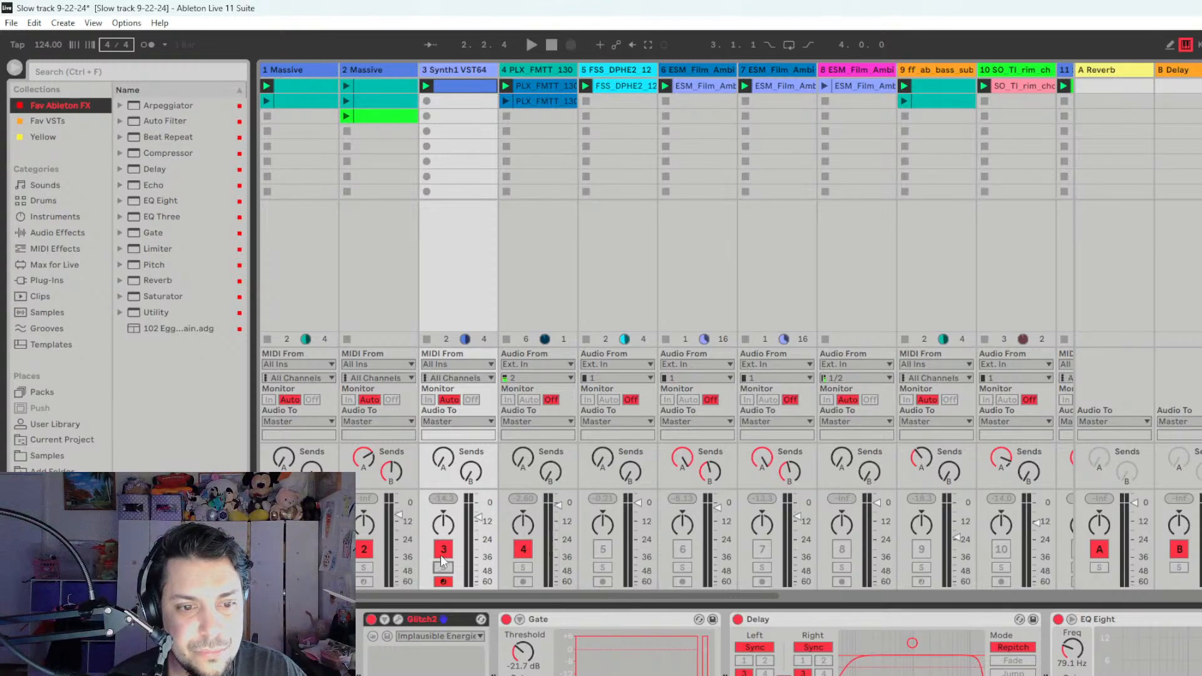
- Mute track 3, play track 5 in solo to check its sound and devices, and activate track 5 unsoloed
key("space")
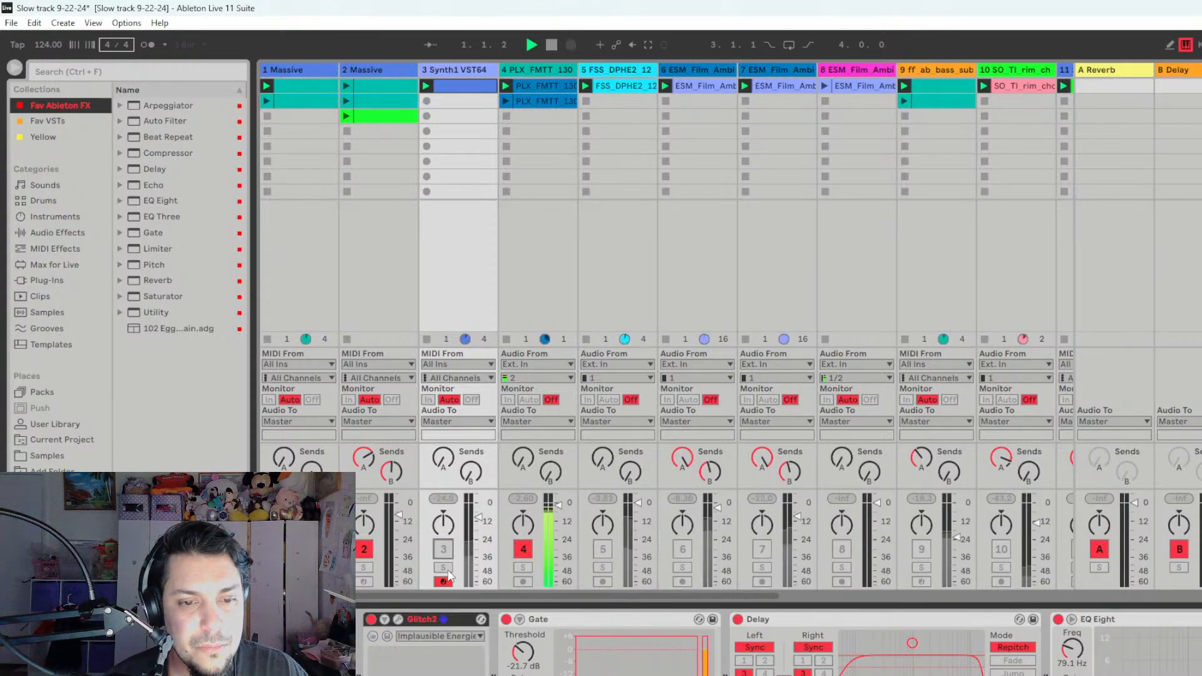
left_click(603, 567)
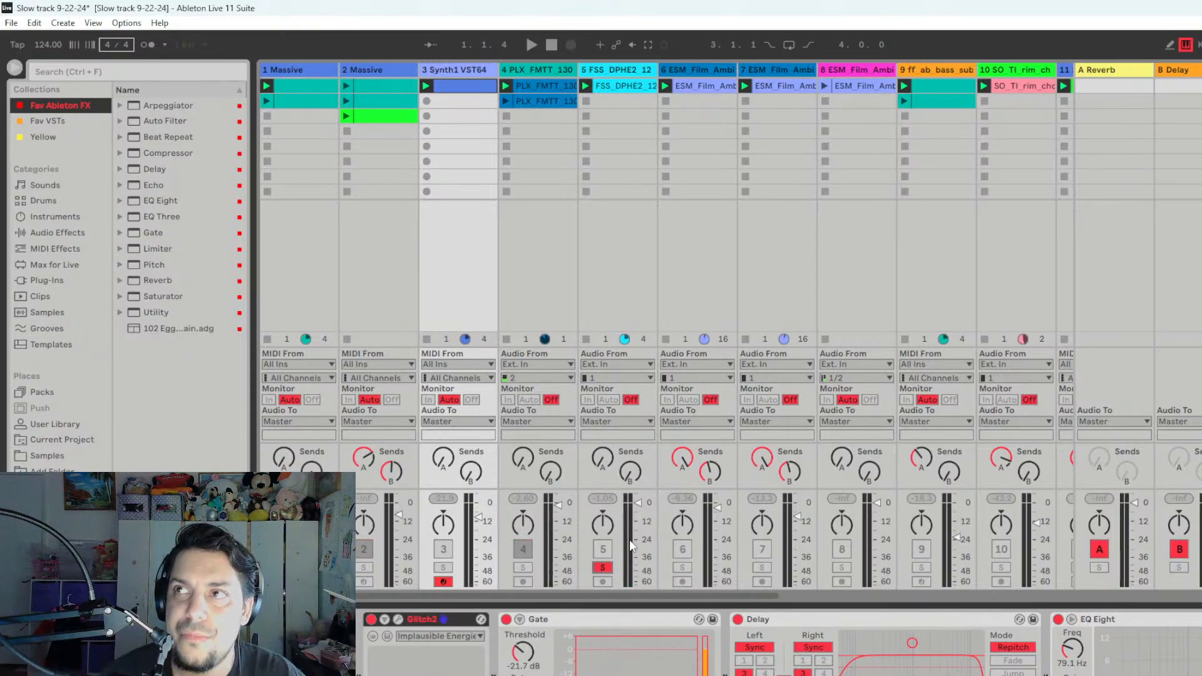
key("space")
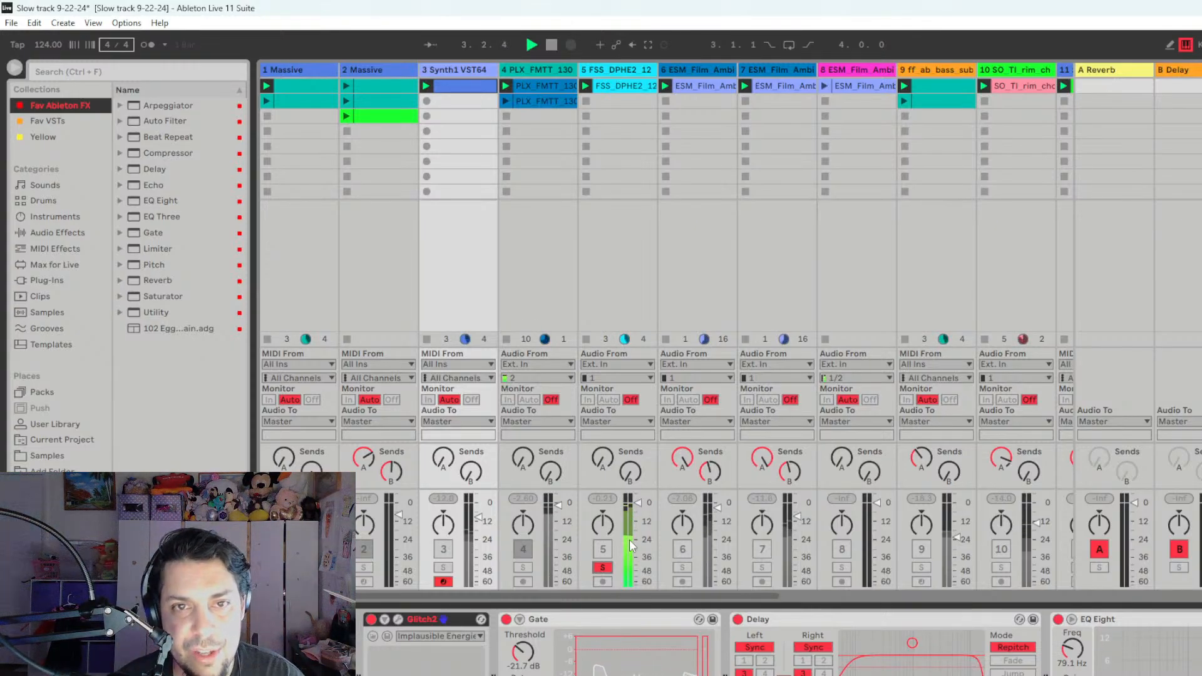
left_click(626, 72)
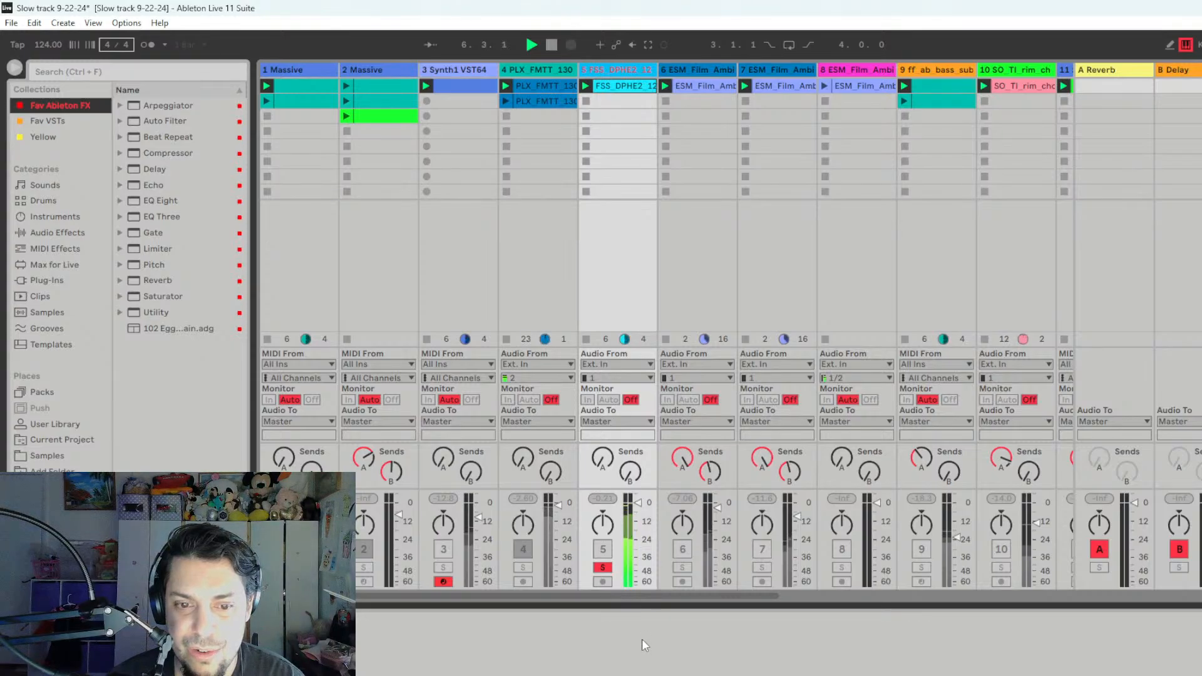
left_click(602, 568)
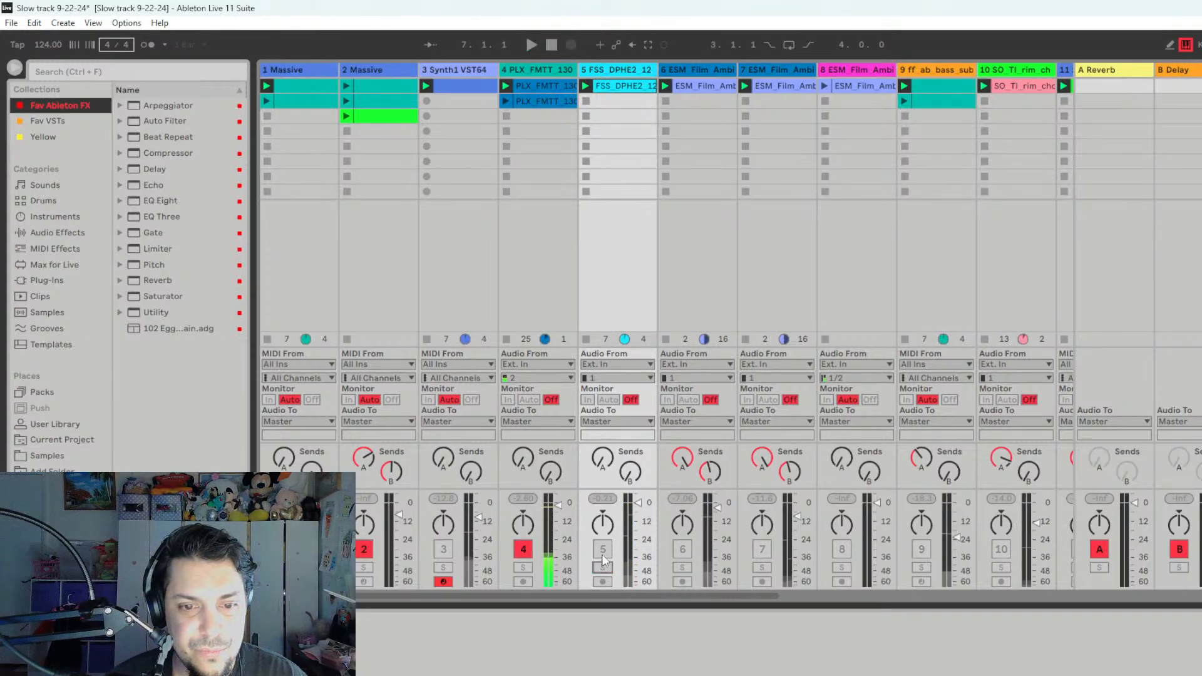
left_click(603, 552)
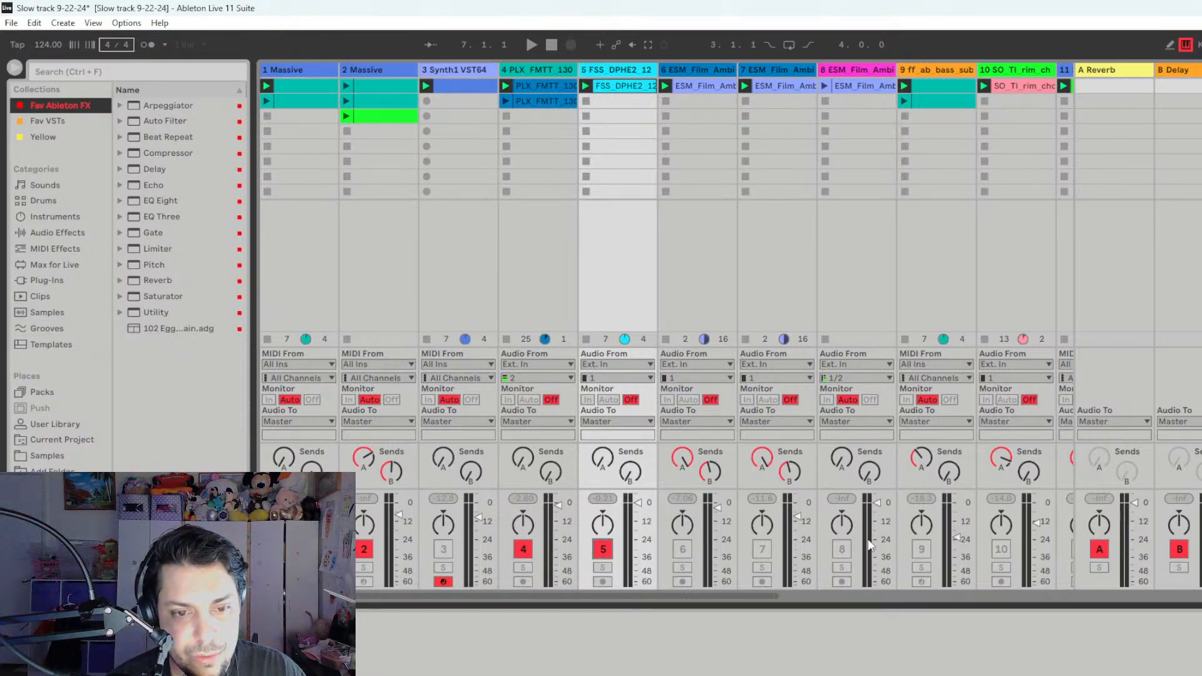
- Play the set with track 5 included and bring track 3 back in during playback
key("space")
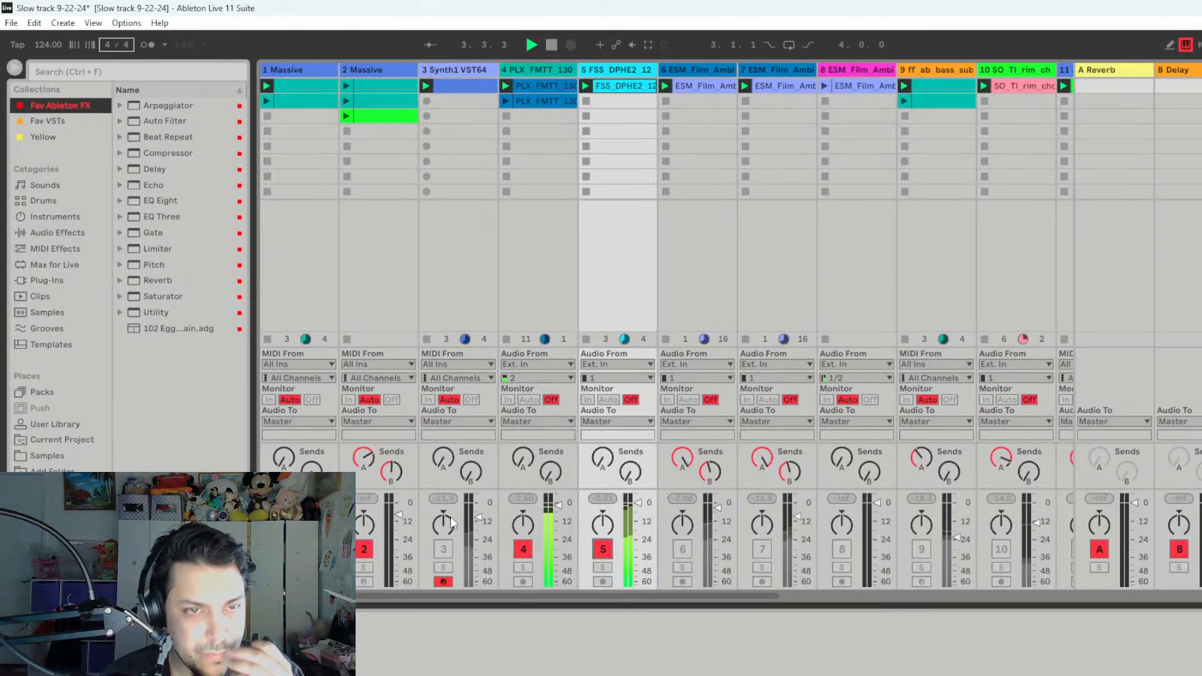
left_click(443, 555)
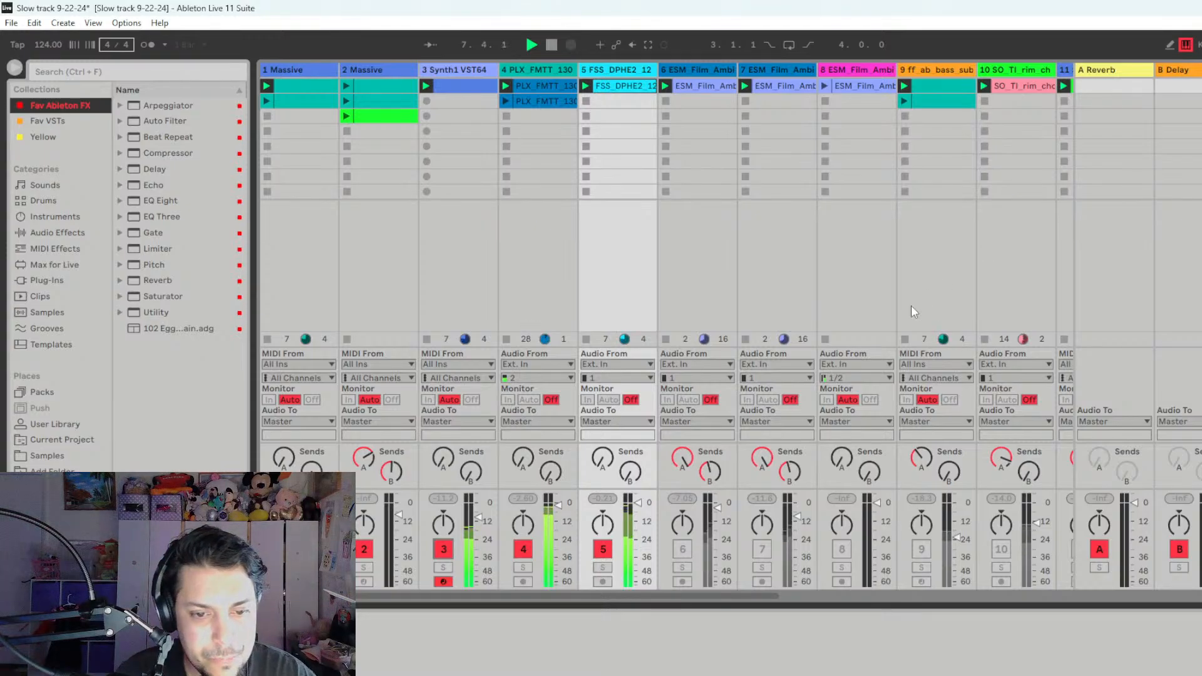
key("space")
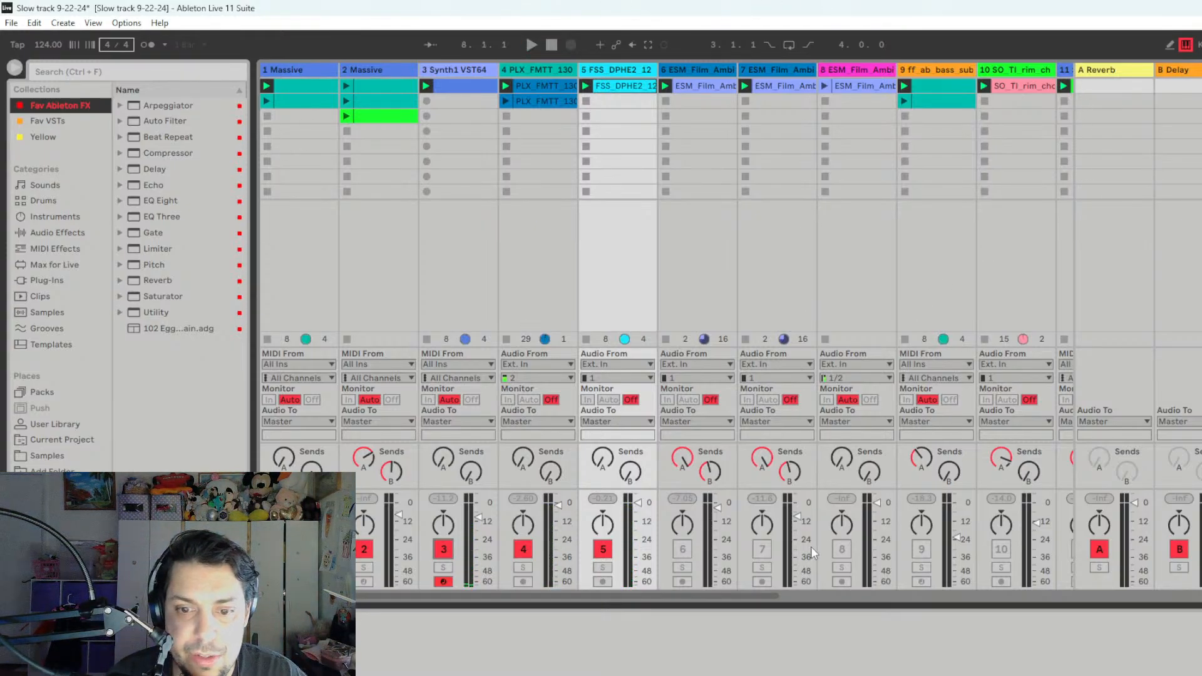
- Play track 10 in solo and view the device on the A Reverb return
left_click_drag(775, 595, 919, 606)
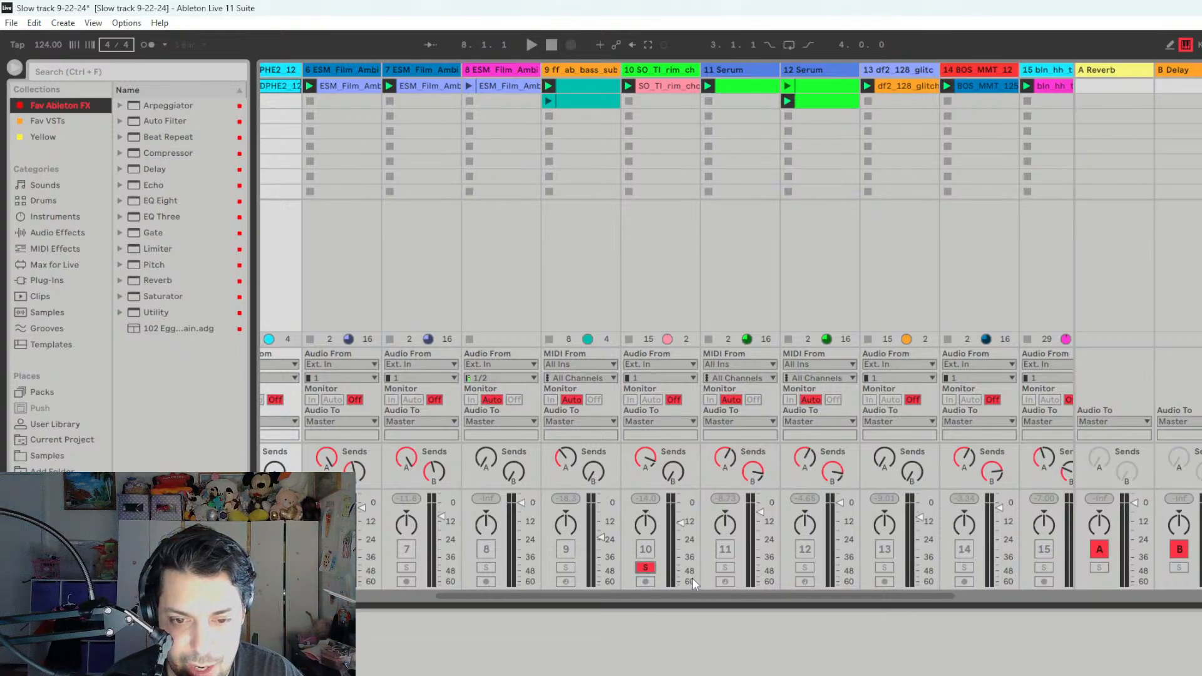
key("space")
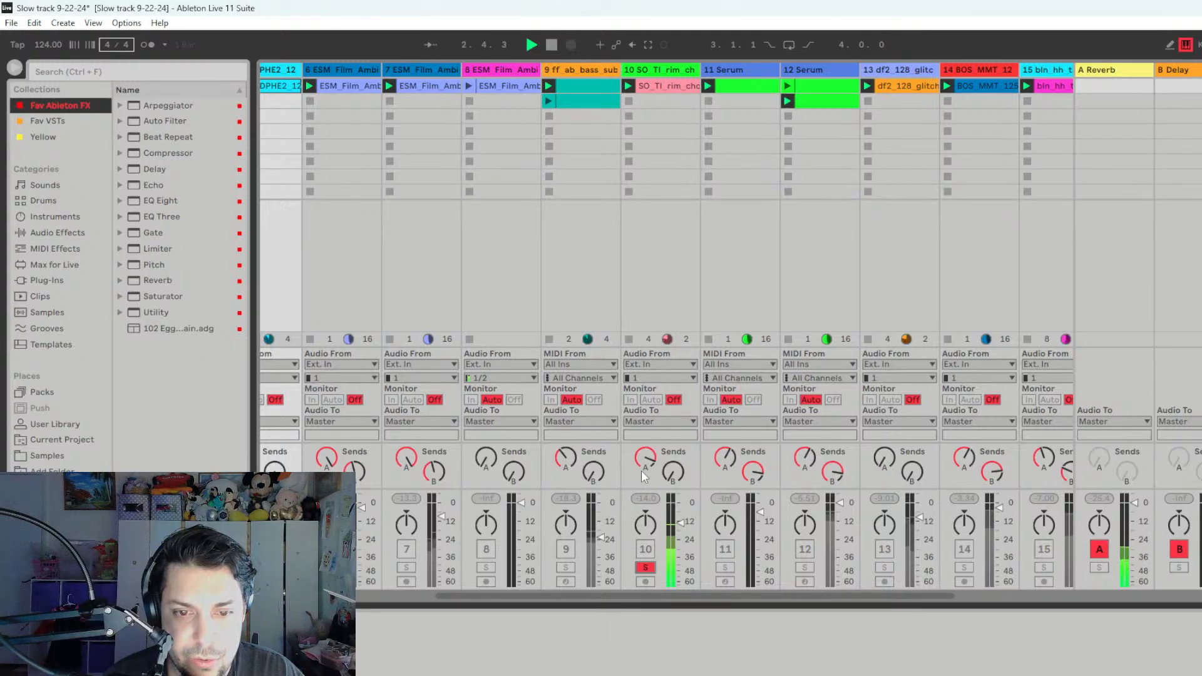
left_click(1109, 69)
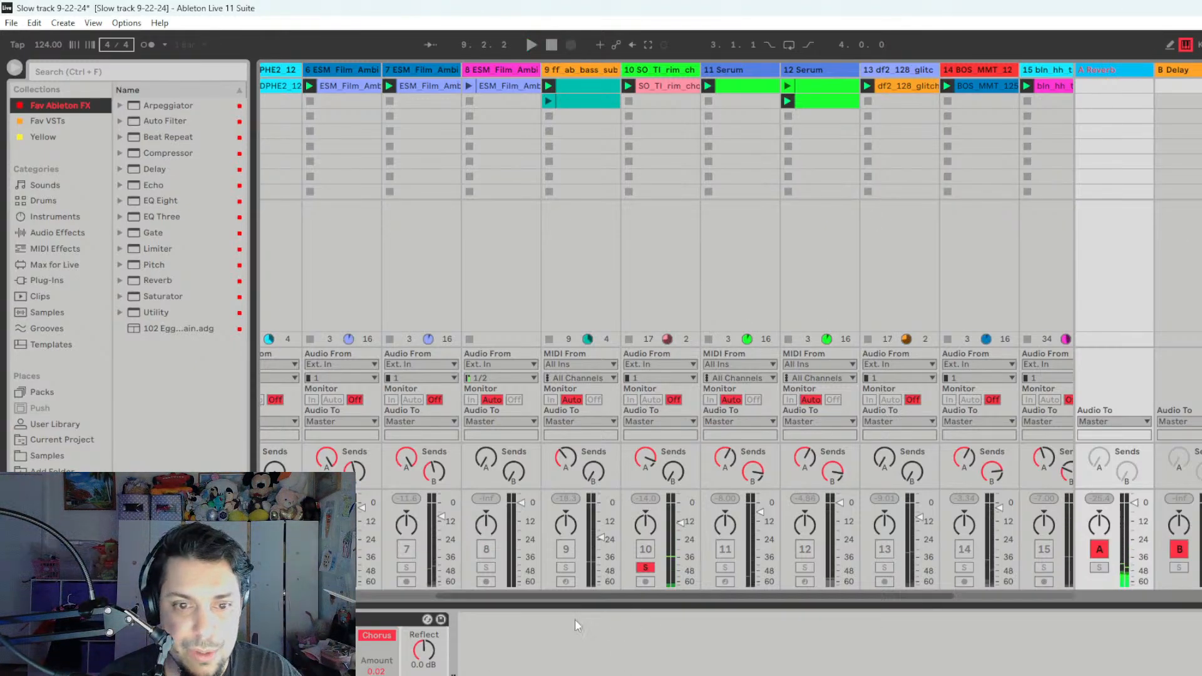
- Take track 10 out of solo, hear it in the mix with the other active tracks, and mute it again
left_click(646, 569)
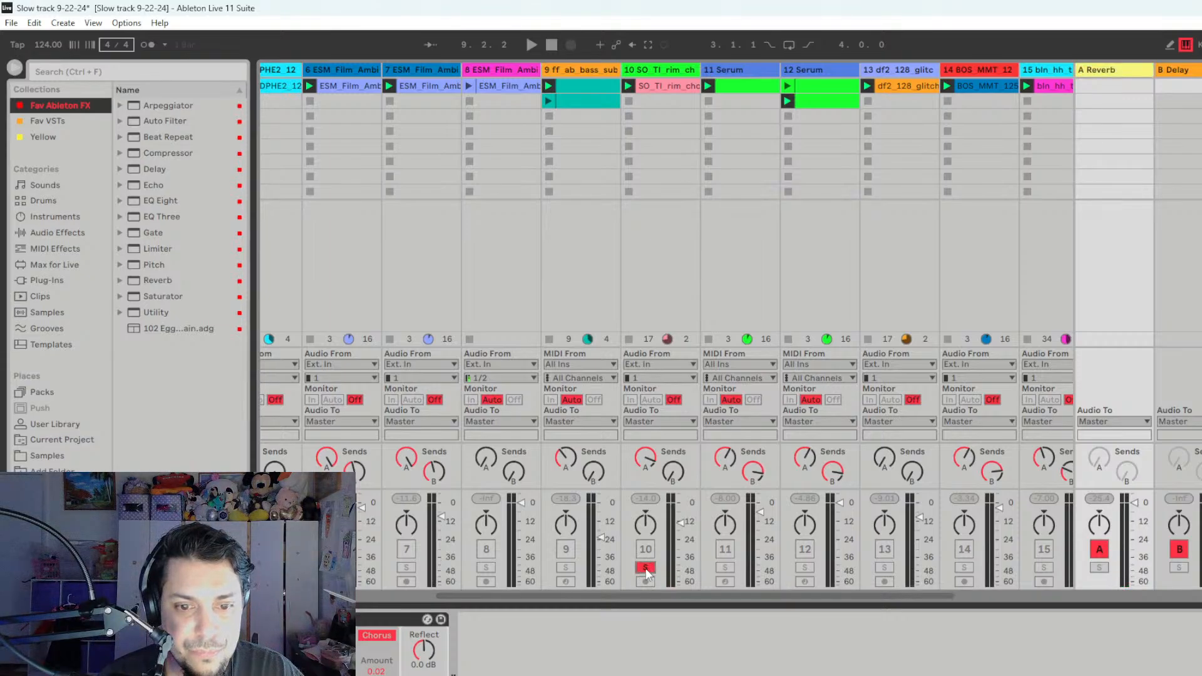
left_click(648, 564)
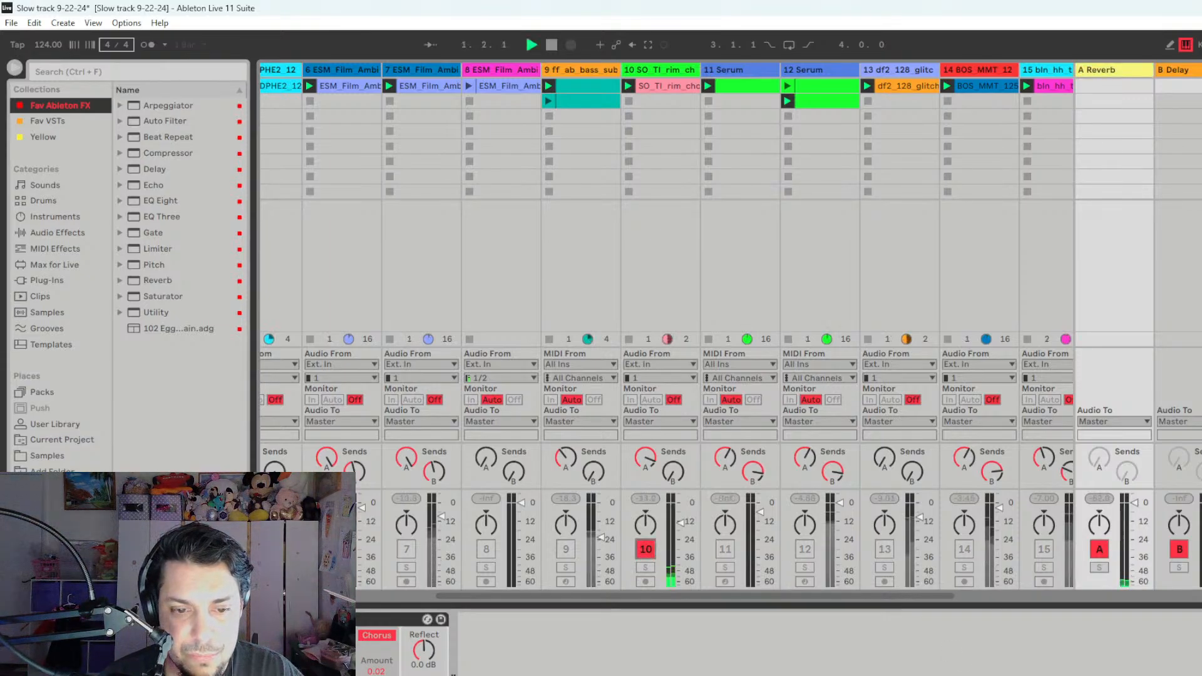
mouse_move(811, 599)
left_mouse_down()
mouse_move(622, 607)
mouse_move(810, 607)
left_mouse_up()
key("space")
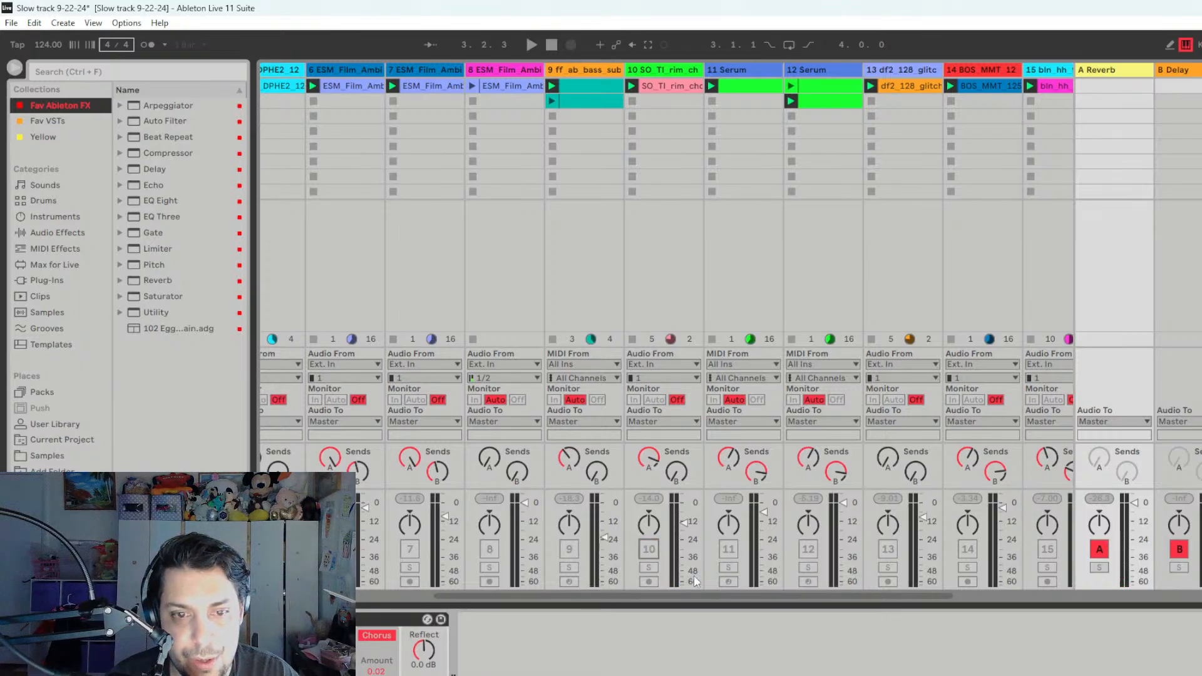
left_click_drag(693, 596, 516, 603)
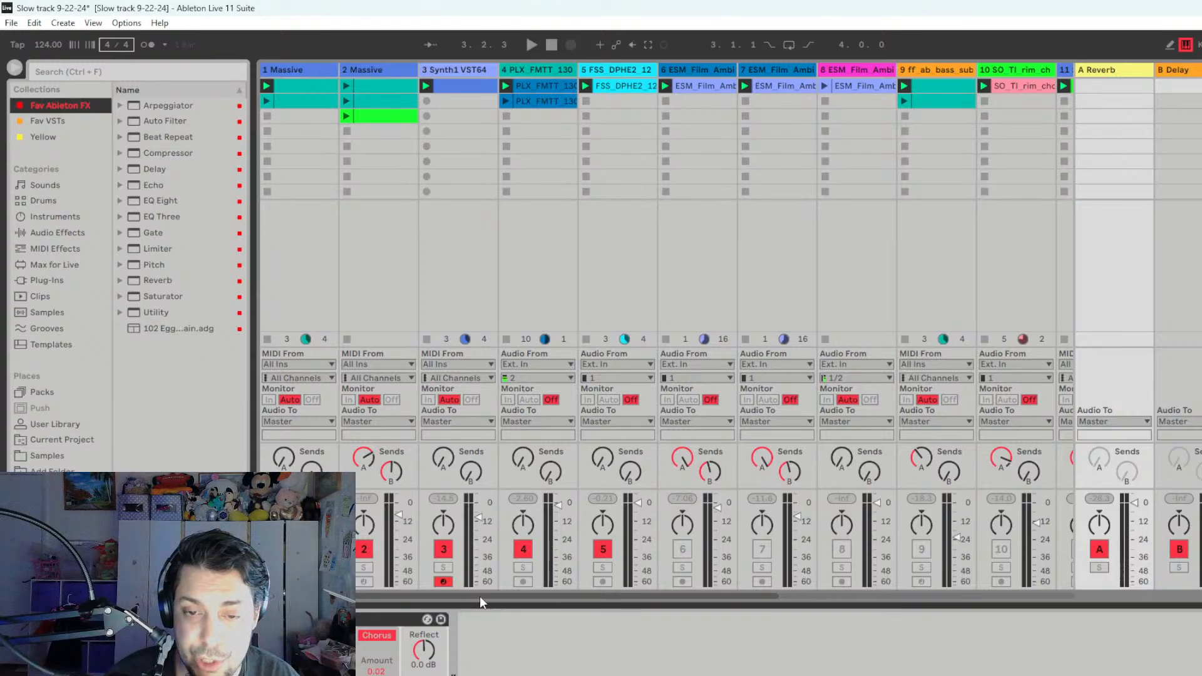
- Solo track 7 and open its ESM_Film_Ambient_Loop_100 clip to examine the waveform and warp settings
left_click(762, 568)
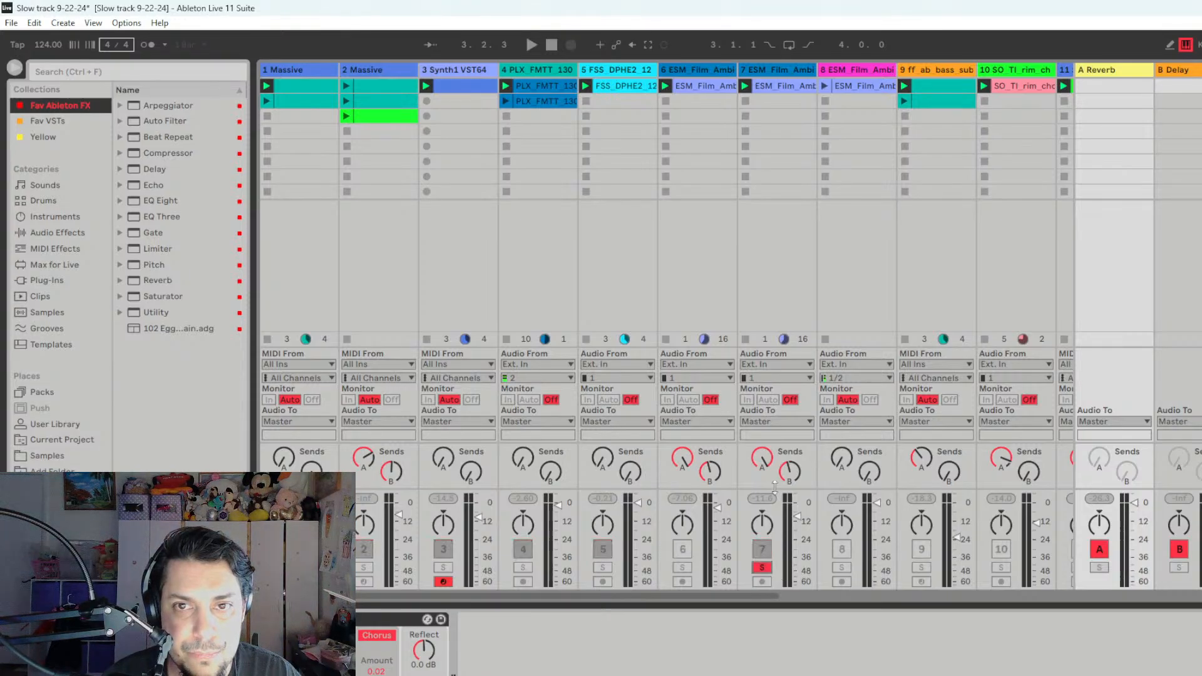
left_click(780, 106)
double_click(781, 87)
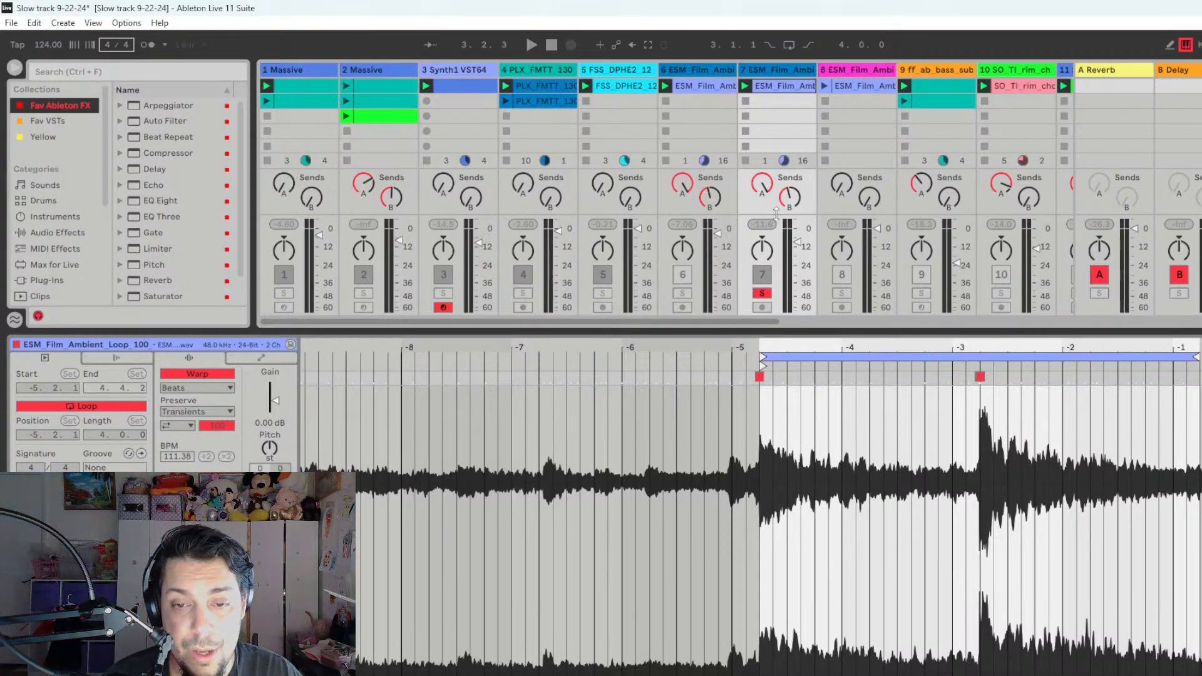
- Show a wider stretch of track 7's clip waveform and play the soloed ambient loop against it
left_click_drag(834, 344, 918, 304)
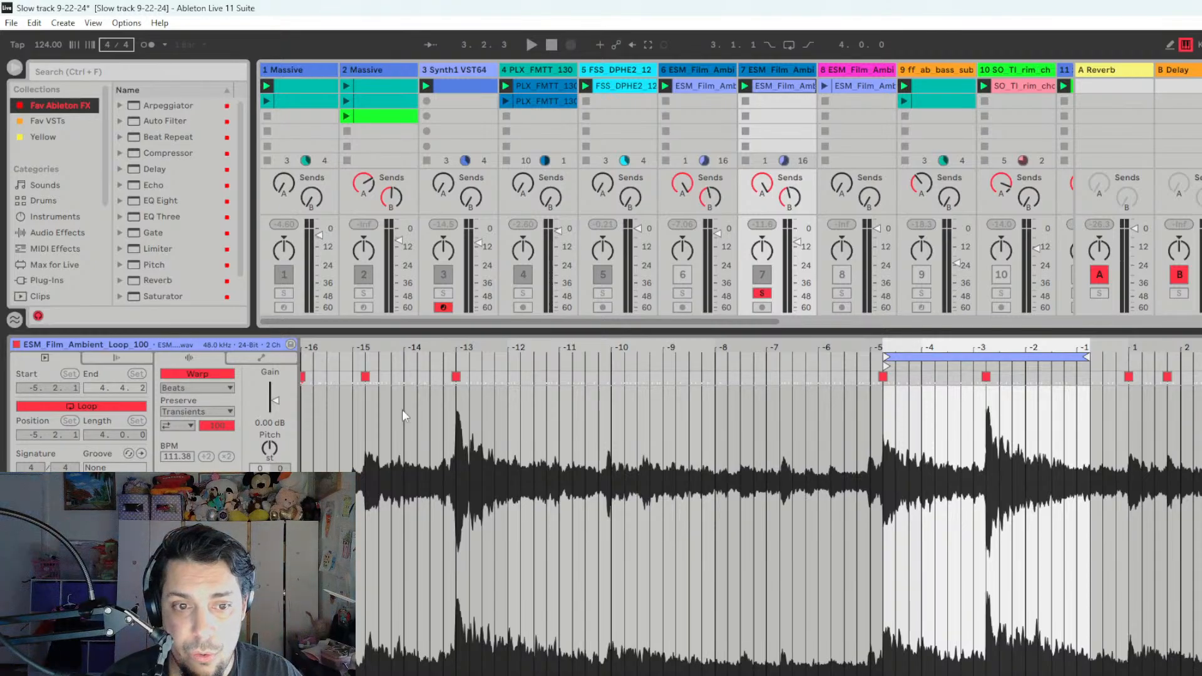
key("space")
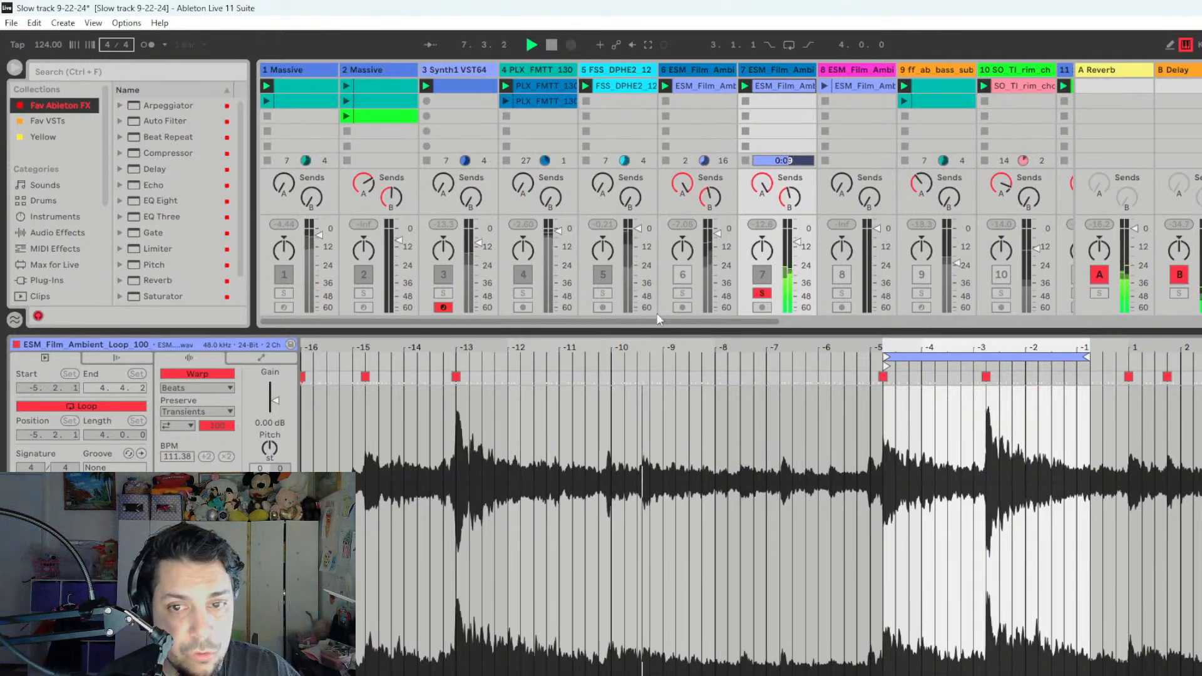
key("space")
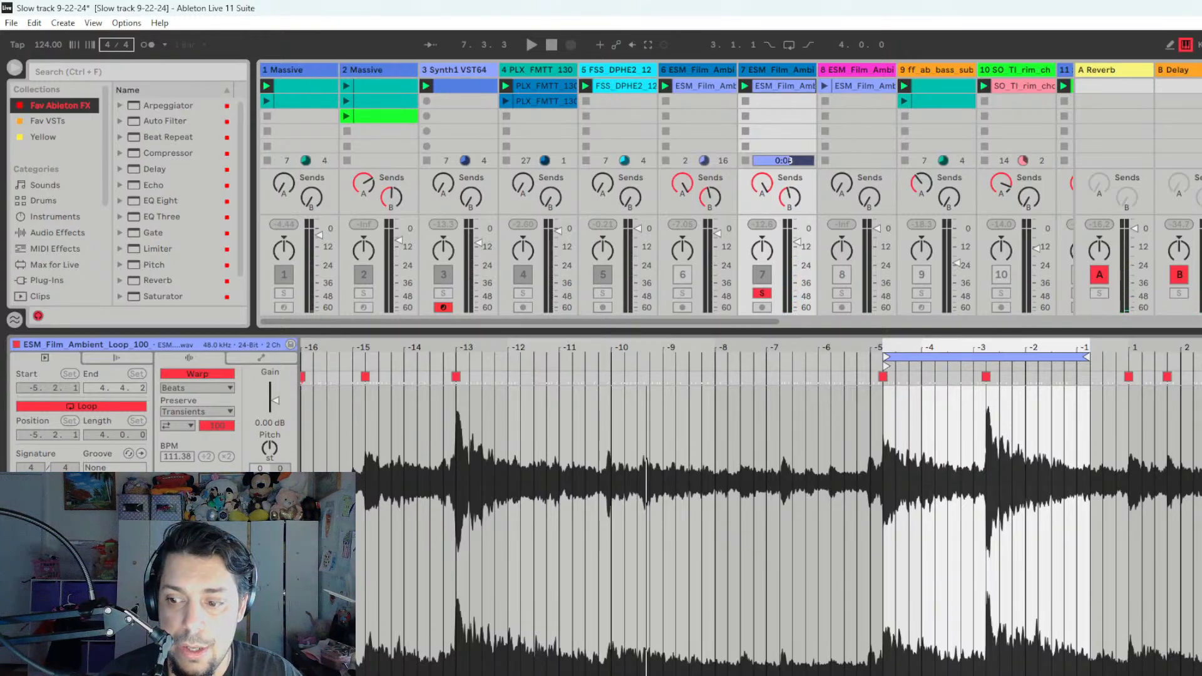
- Replay the ambient loop on track 7, showing and hiding its clip detail, and let playback run on in the session view
key("ctrl+alt+l")
key("space")
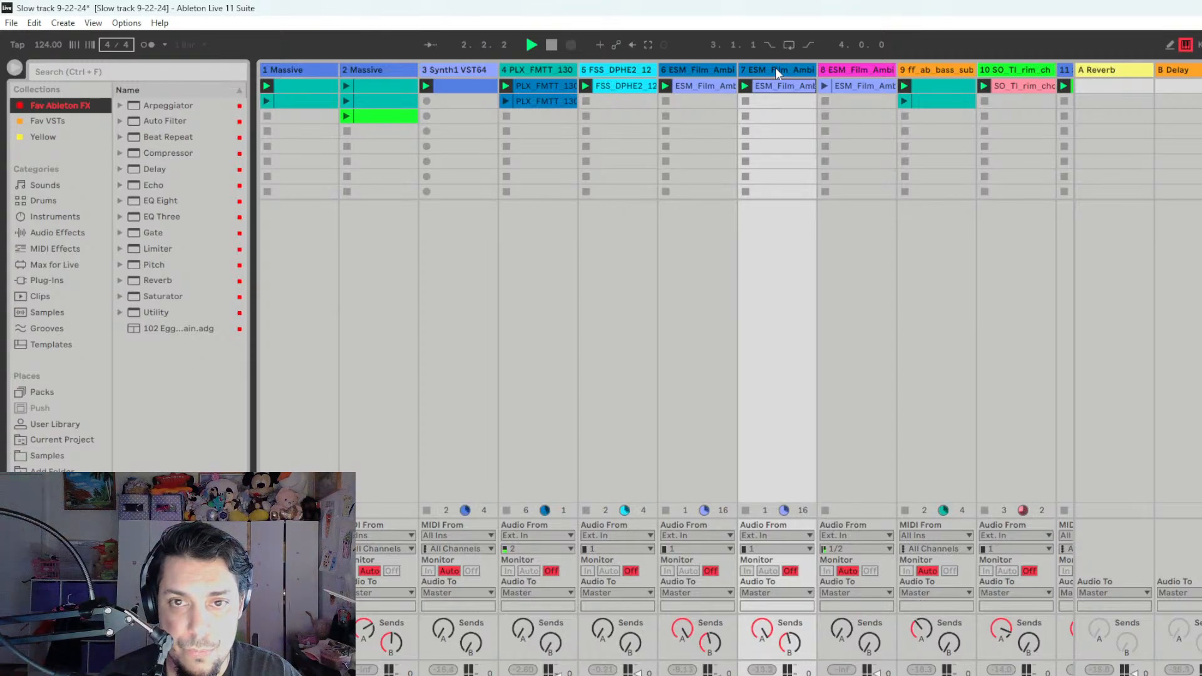
key("shift+Tab")
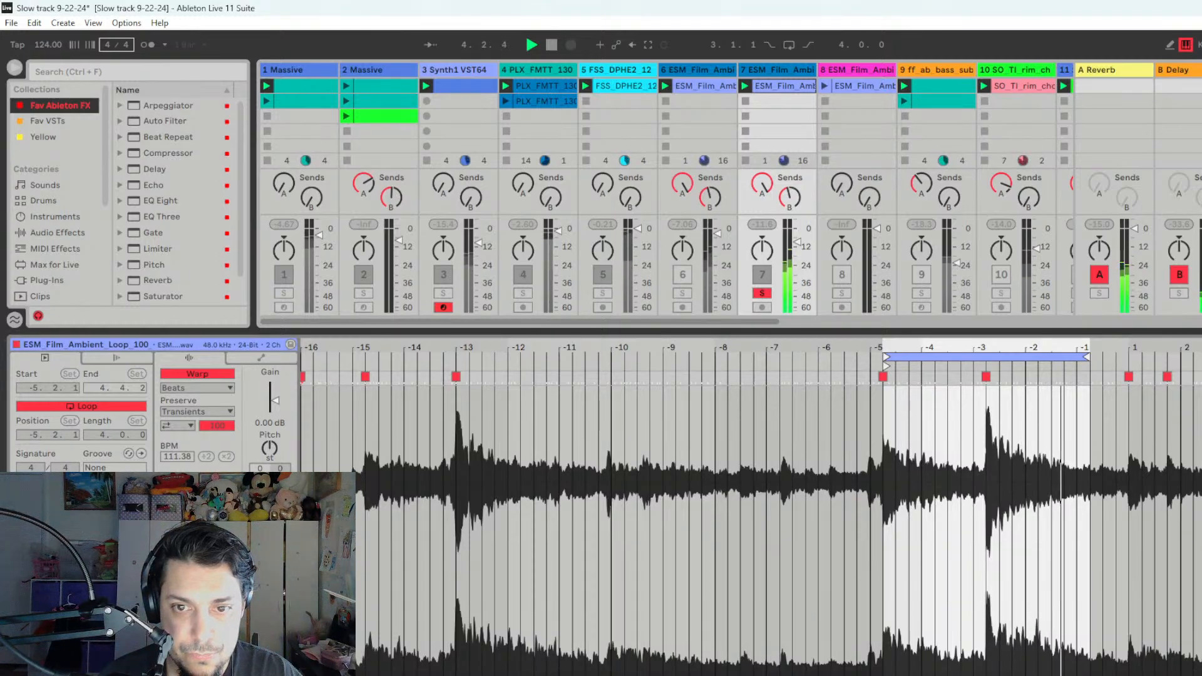
key("ctrl+alt+l")
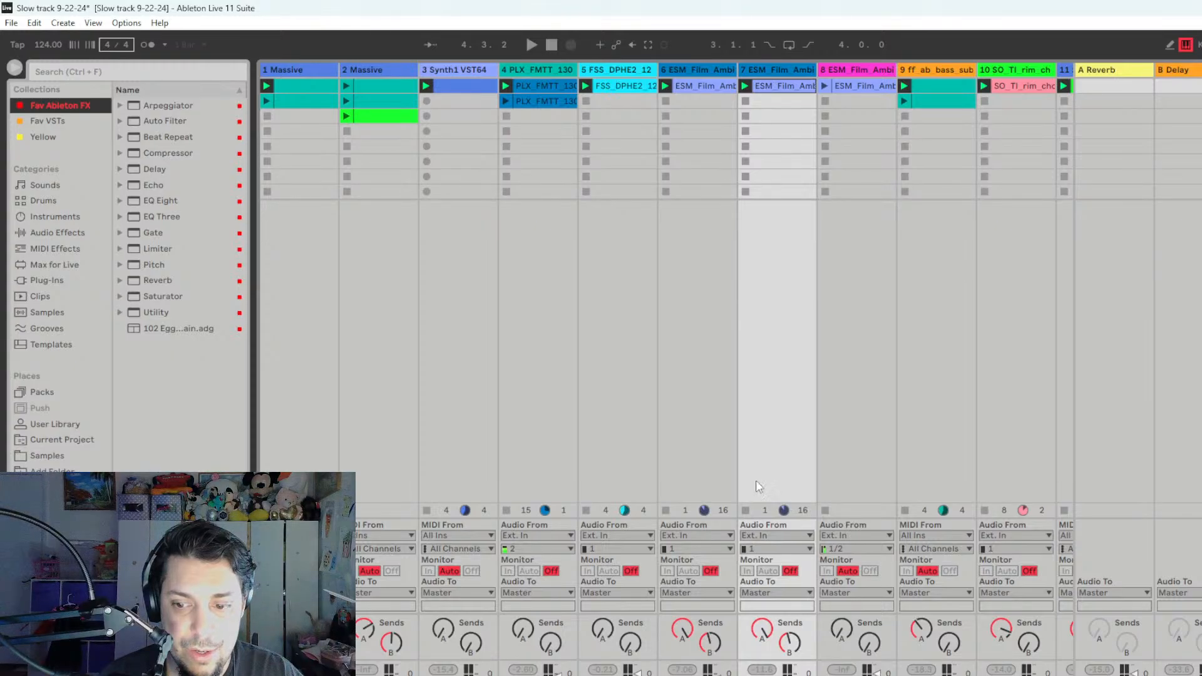
key("space")
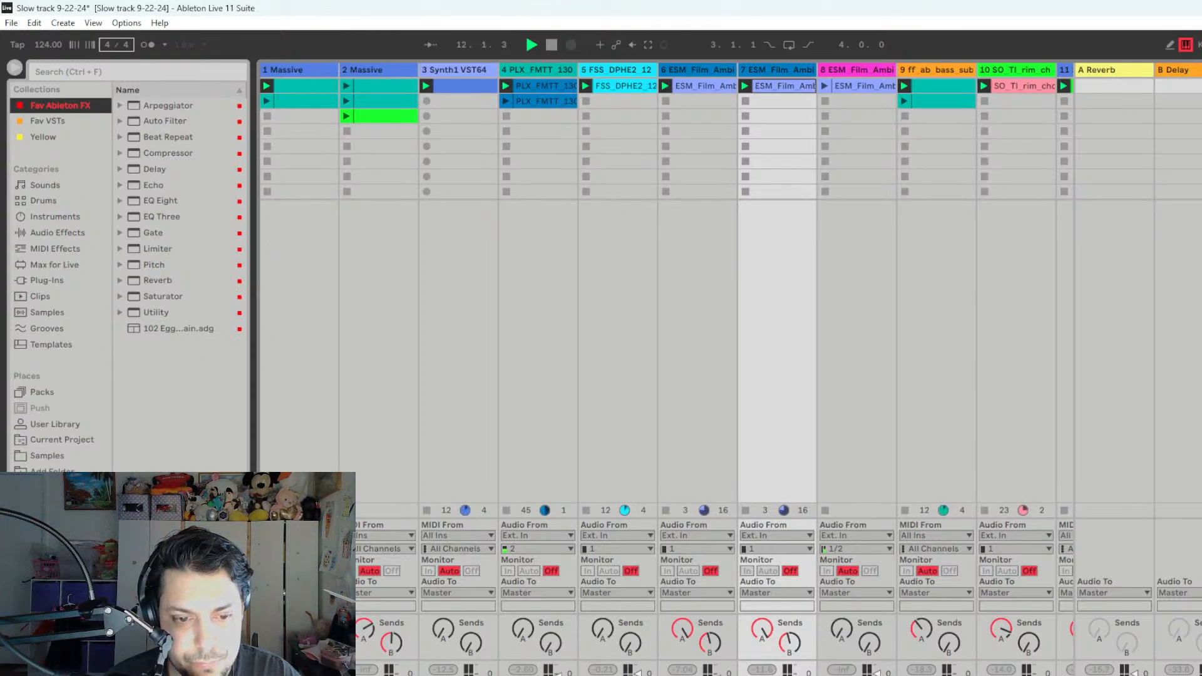
left_click_drag(441, 628, 442, 615)
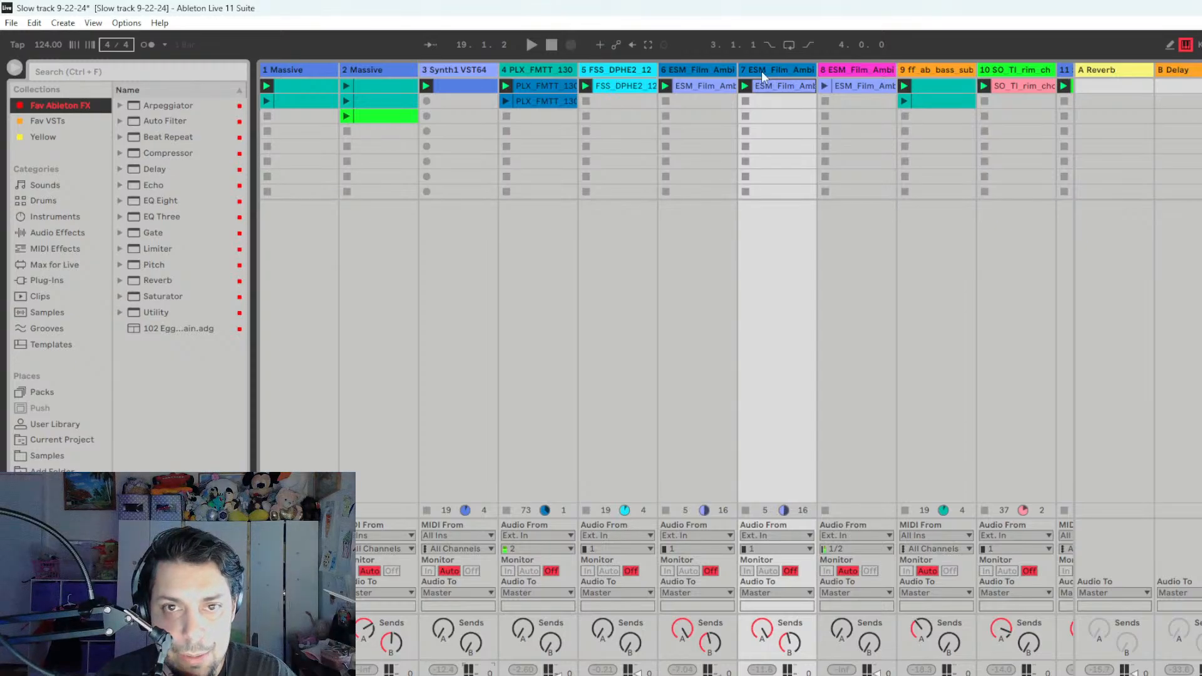
- Open the SerumFX effect on track 6, view its OSC page, and close the plug-in window
left_click(694, 73)
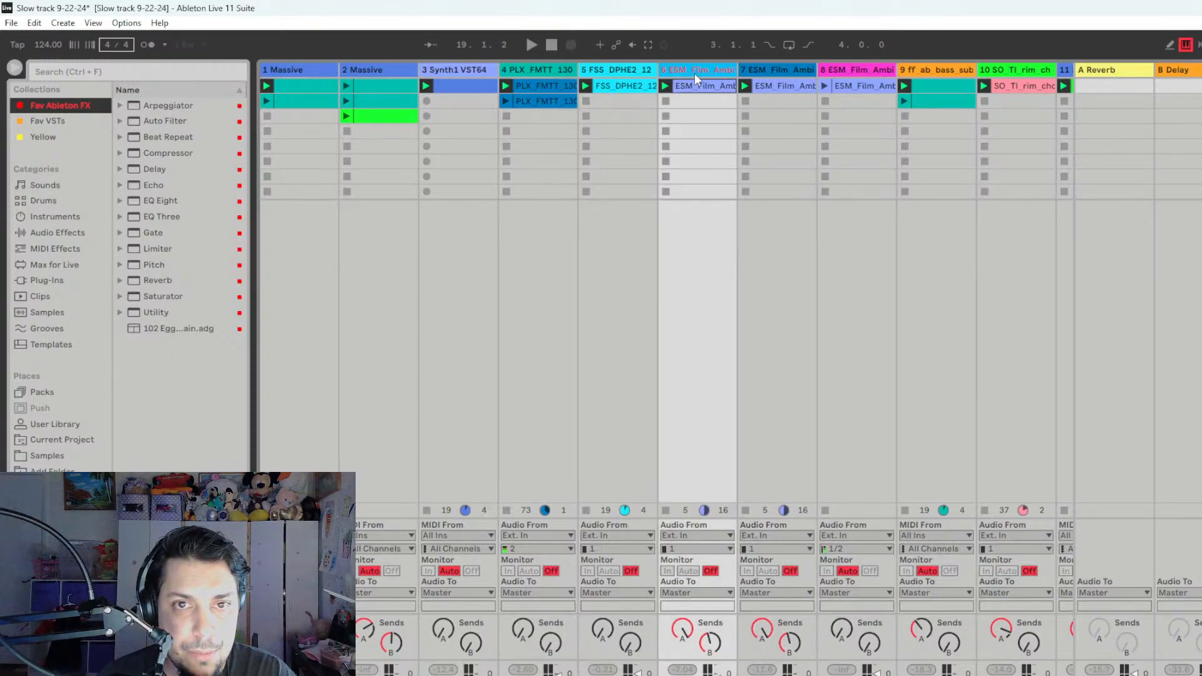
key("shift+Tab")
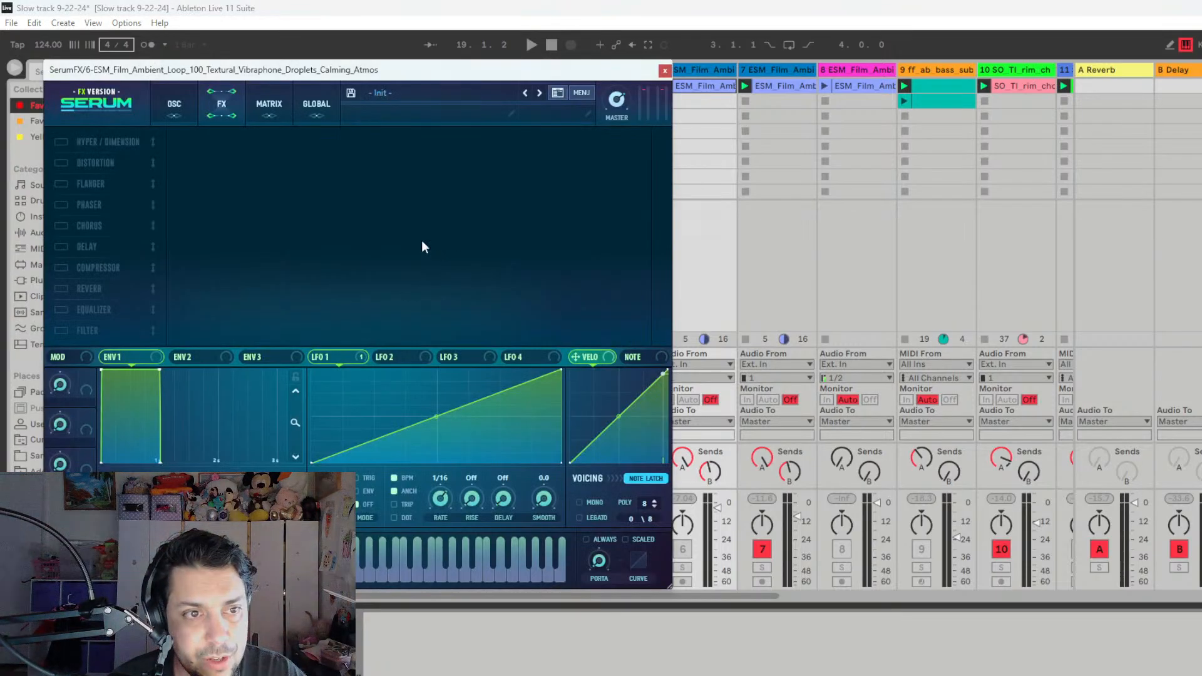
left_click(175, 115)
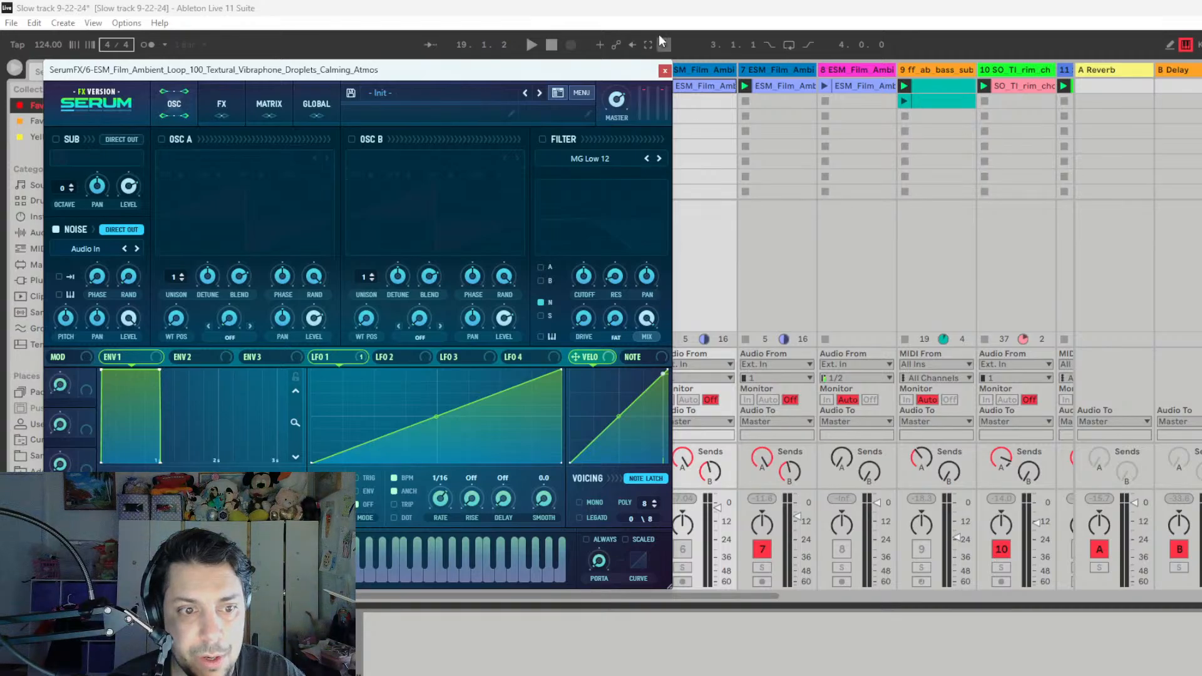
left_click(665, 70)
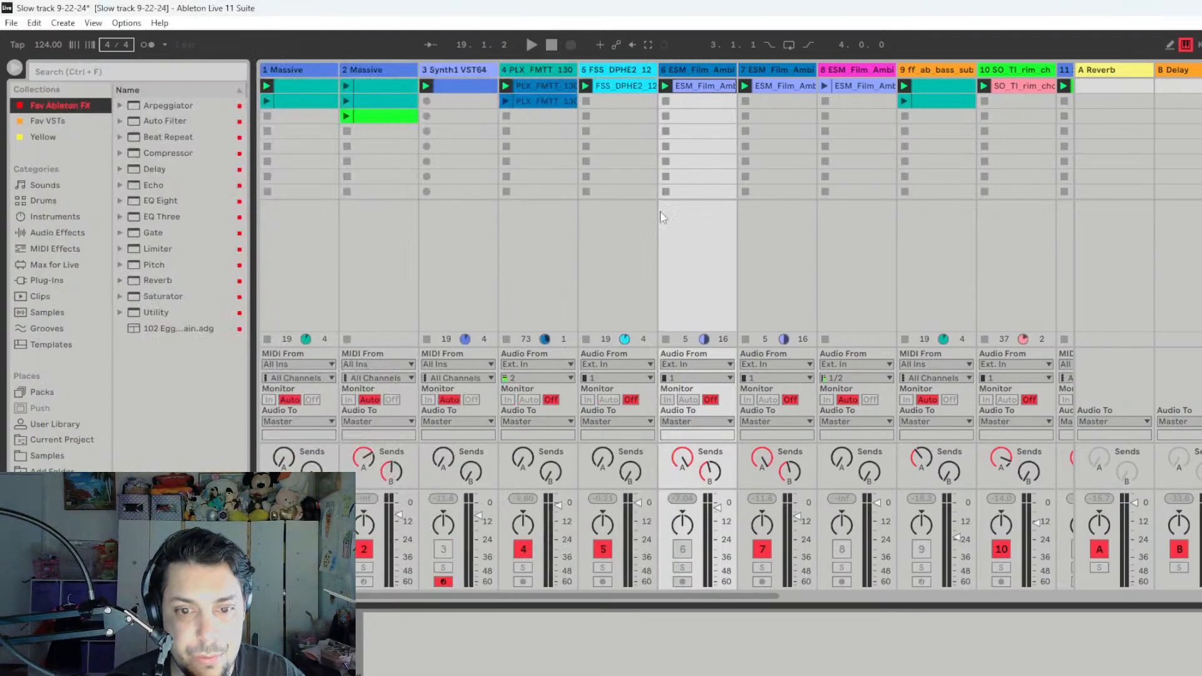
- Play track 6 in solo, then take it out of solo with the track active in the mix
left_click(682, 568)
key("space")
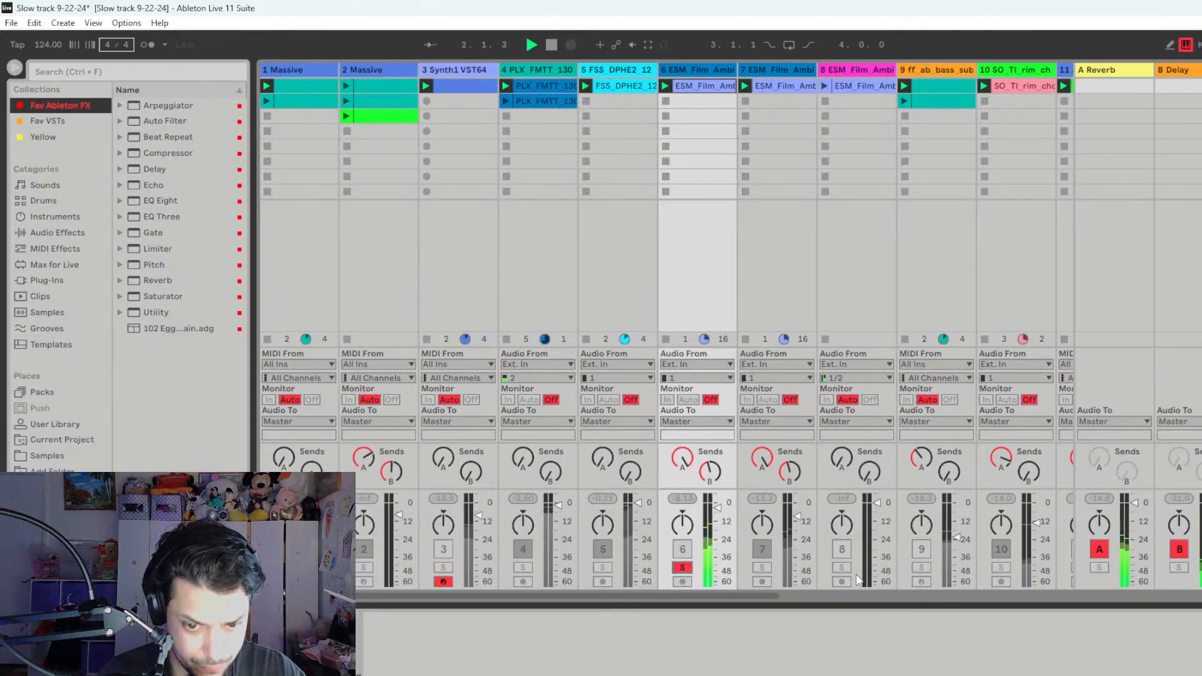
left_click(682, 567)
key("space")
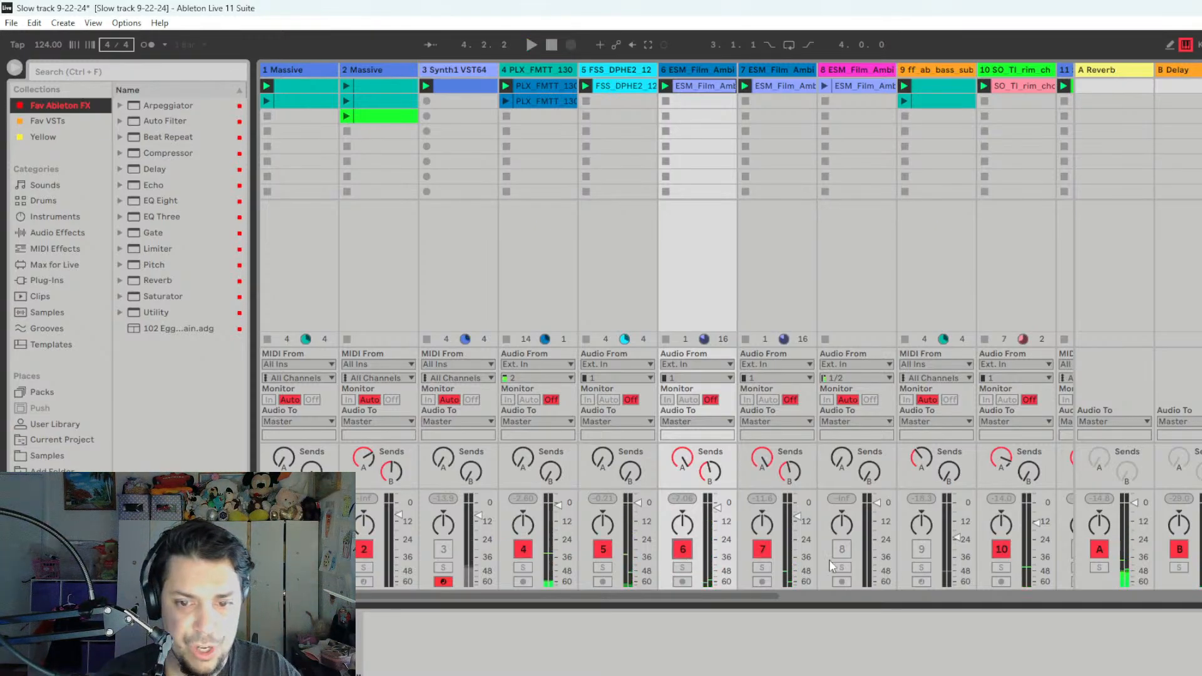
- Play the mix with tracks 6 and 7 active, mute track 7, and hear the mix without it
key("space")
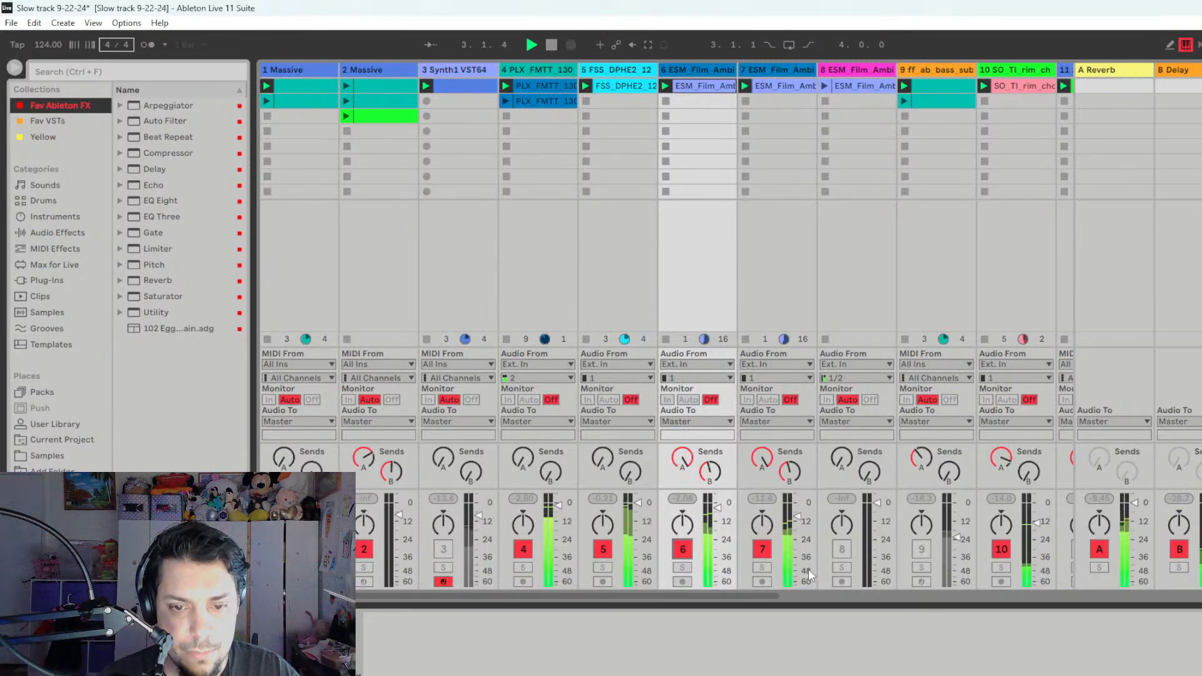
key("space")
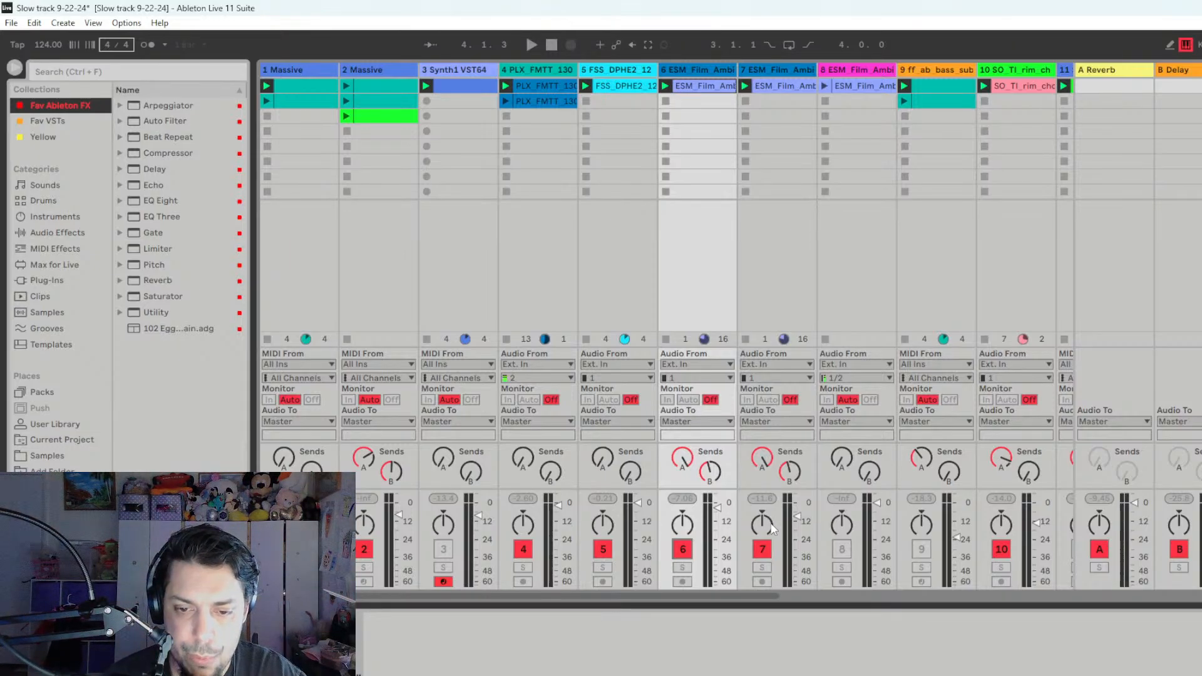
left_click(763, 550)
key("space")
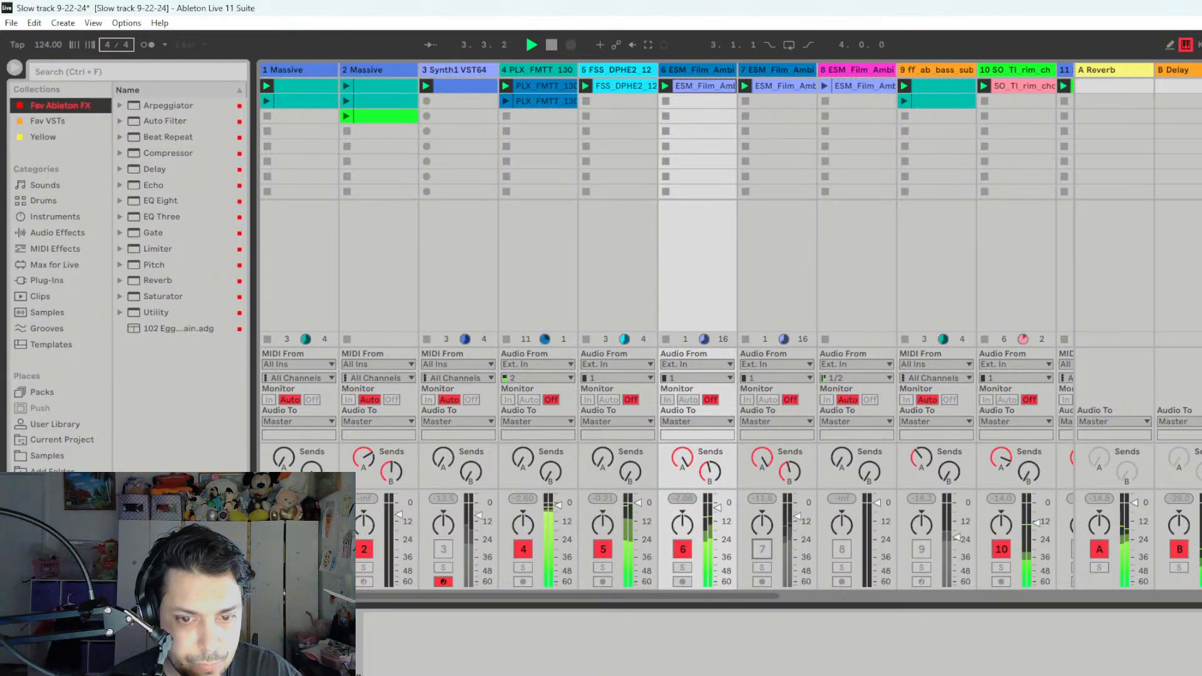
key("space")
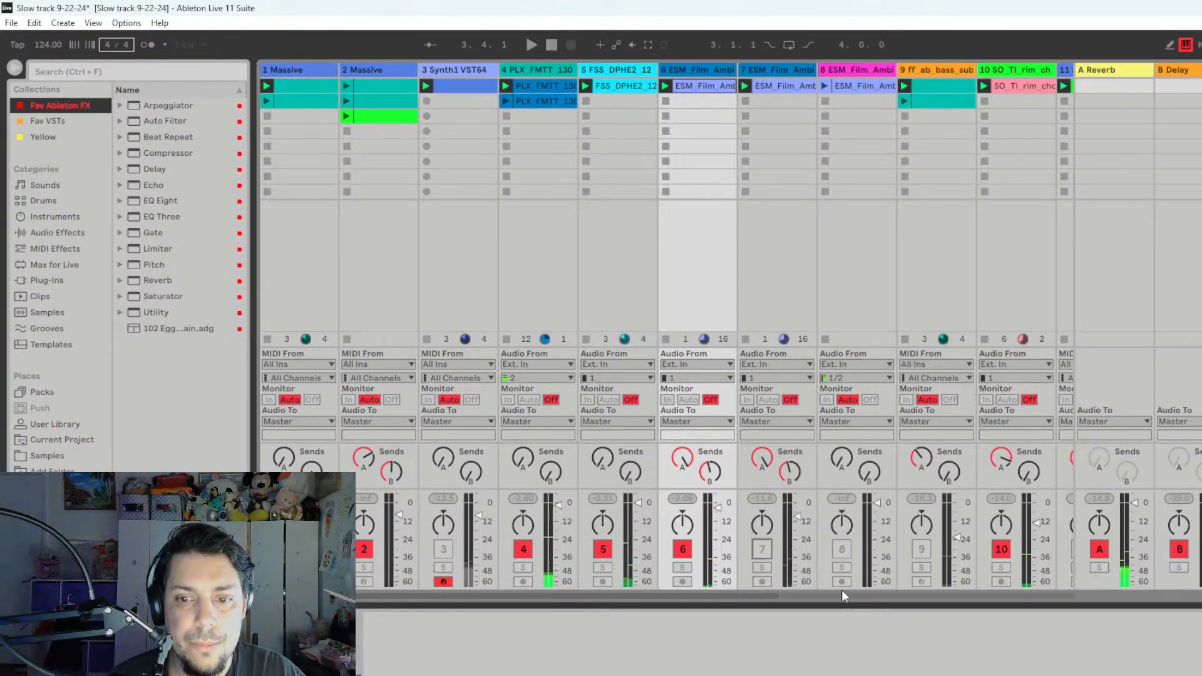
- Launch the clip on track 8 while track 7 plays in solo, and switch the solo to track 8
left_click(846, 68)
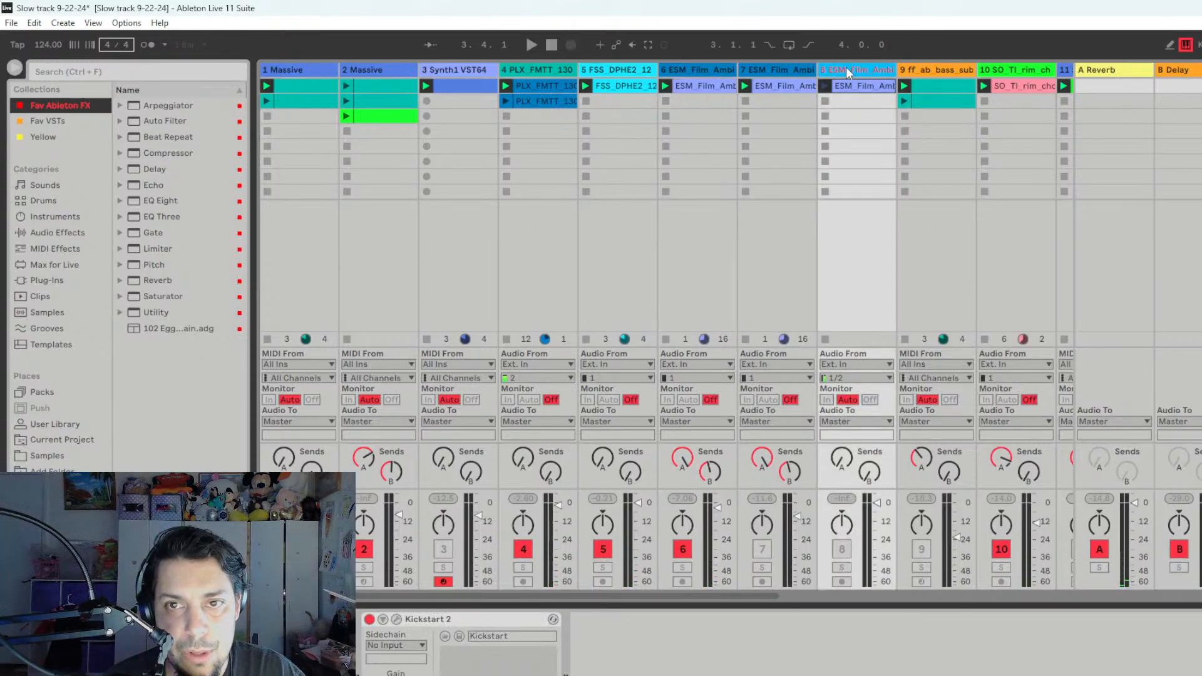
left_click(841, 568)
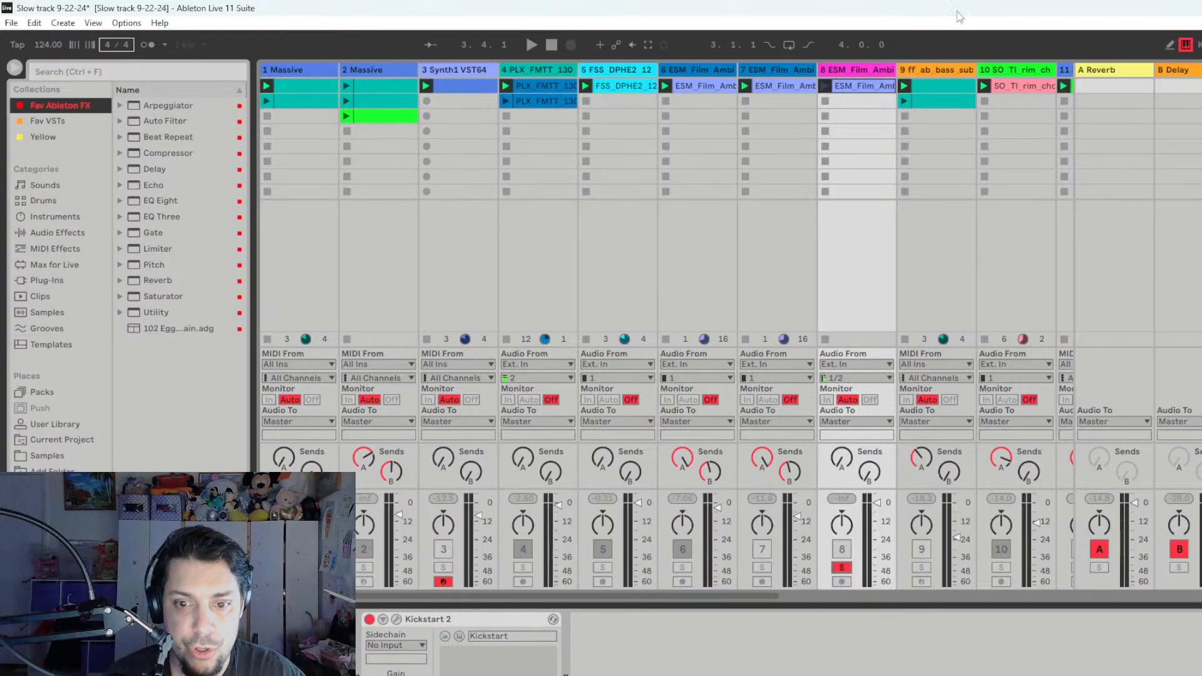
left_click(768, 565)
key("space")
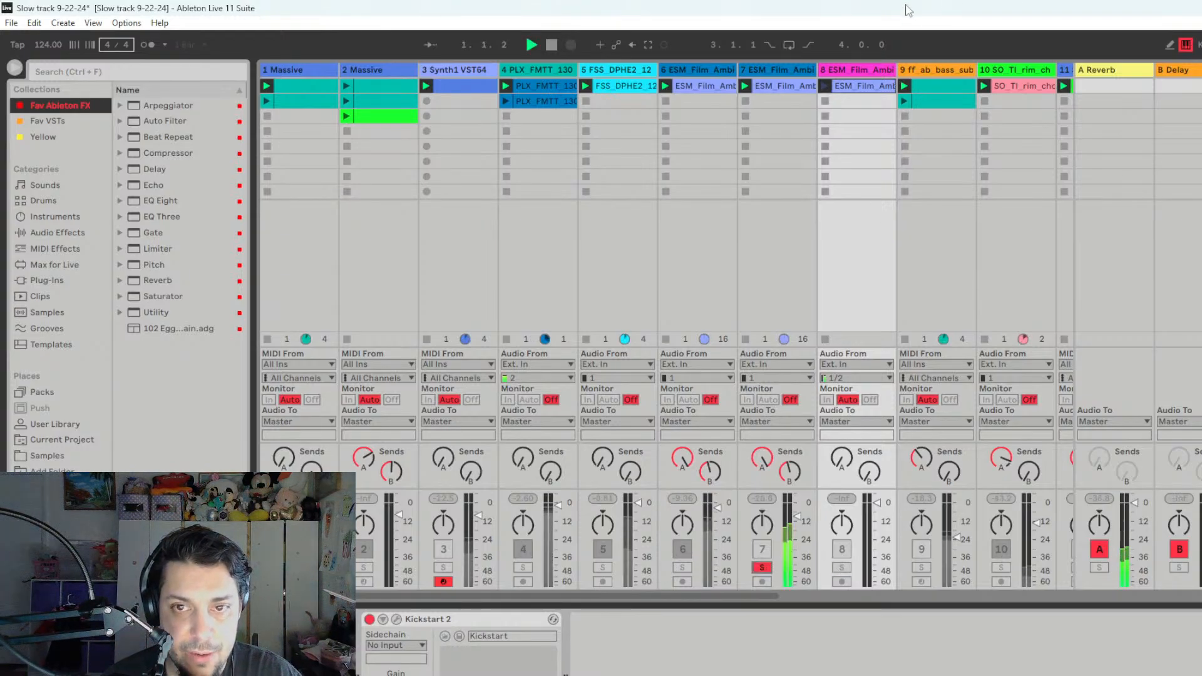
left_click(824, 86)
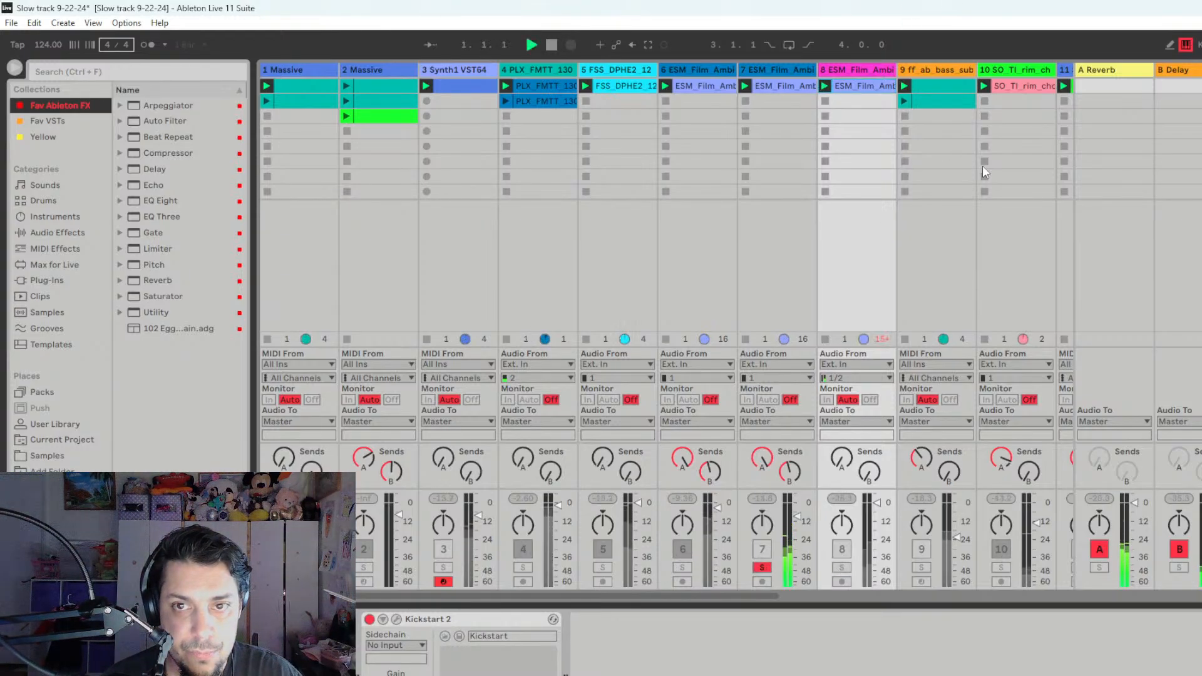
left_click(841, 568)
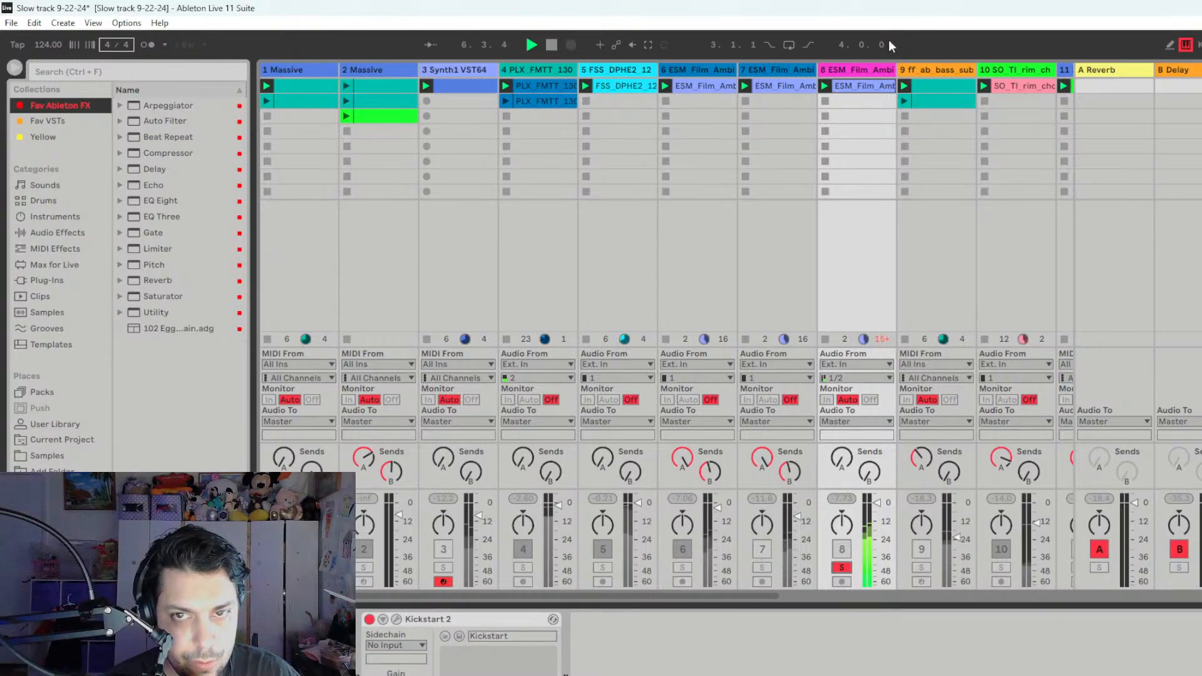
key("space")
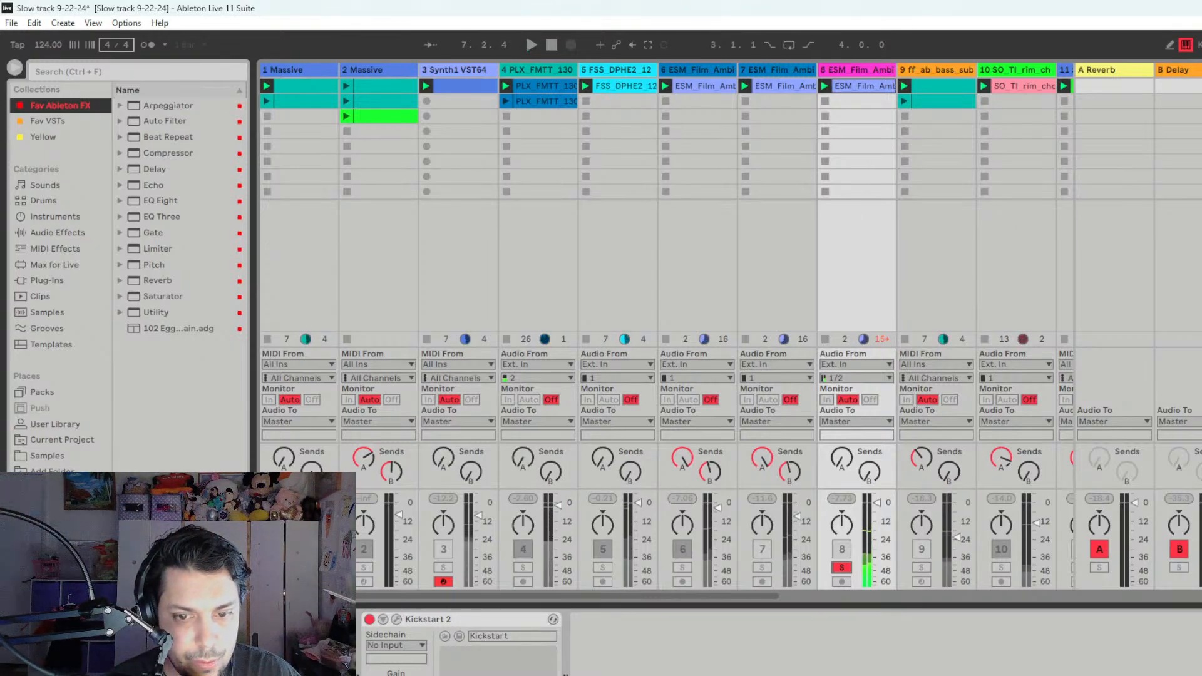
- Replay track 8 in solo, compare it with track 7 in solo, and take track 7 out of solo
key("space")
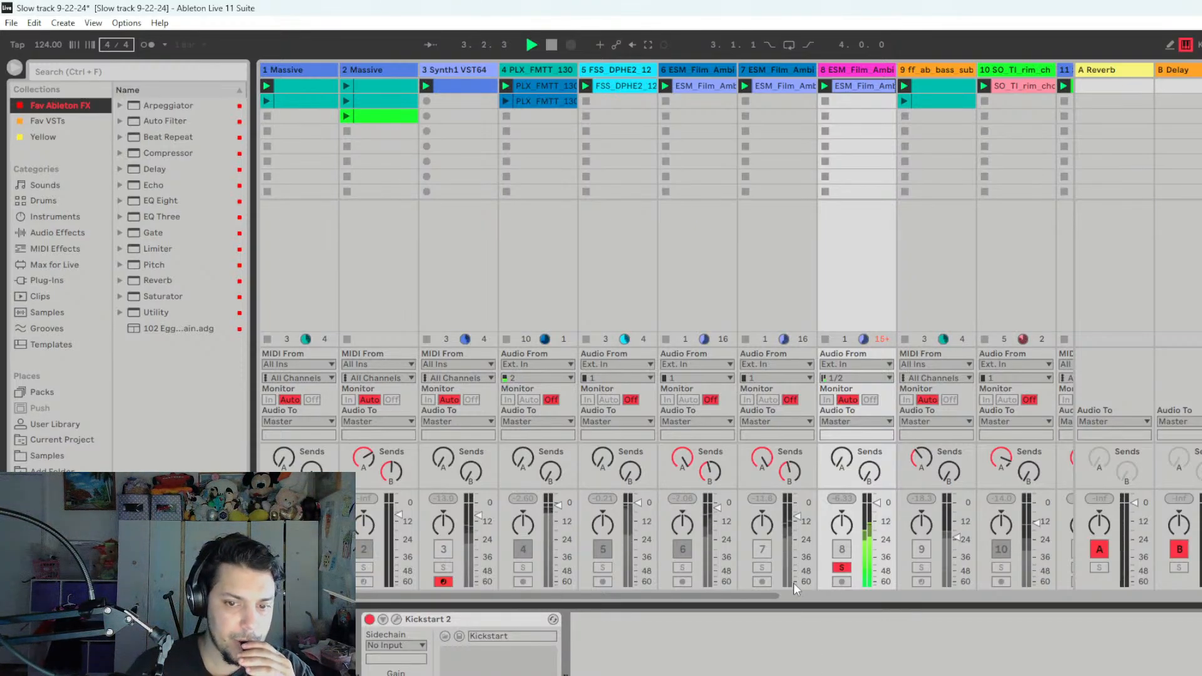
left_click(763, 568)
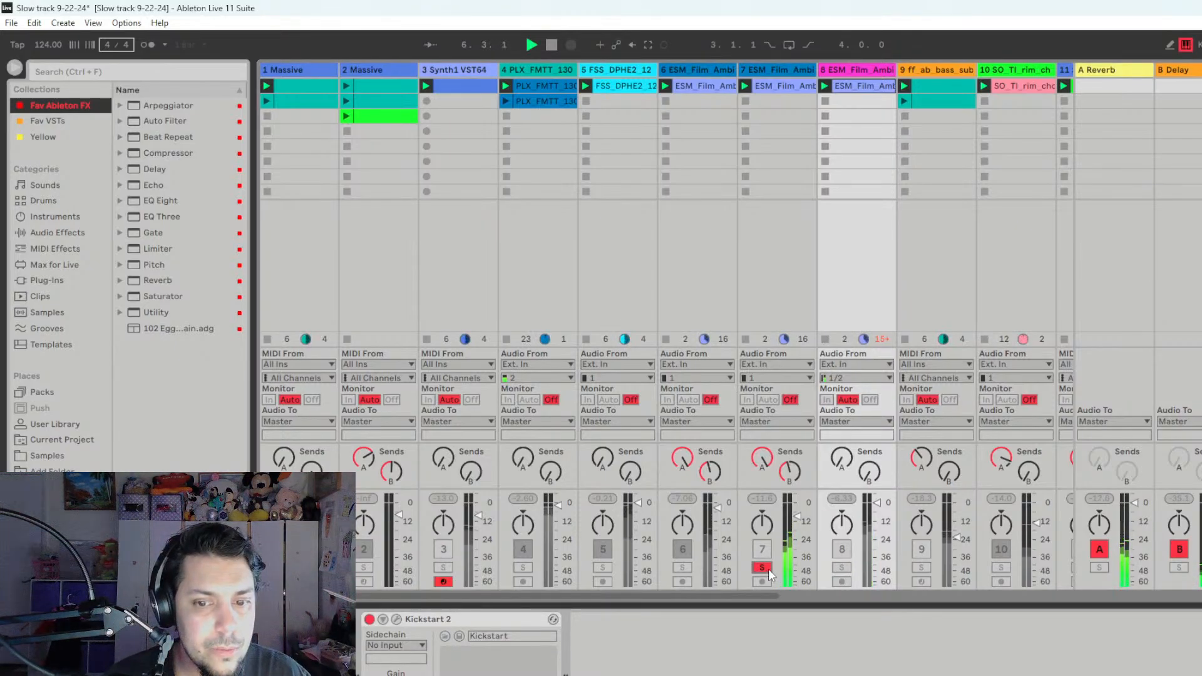
key("space")
left_click(764, 568)
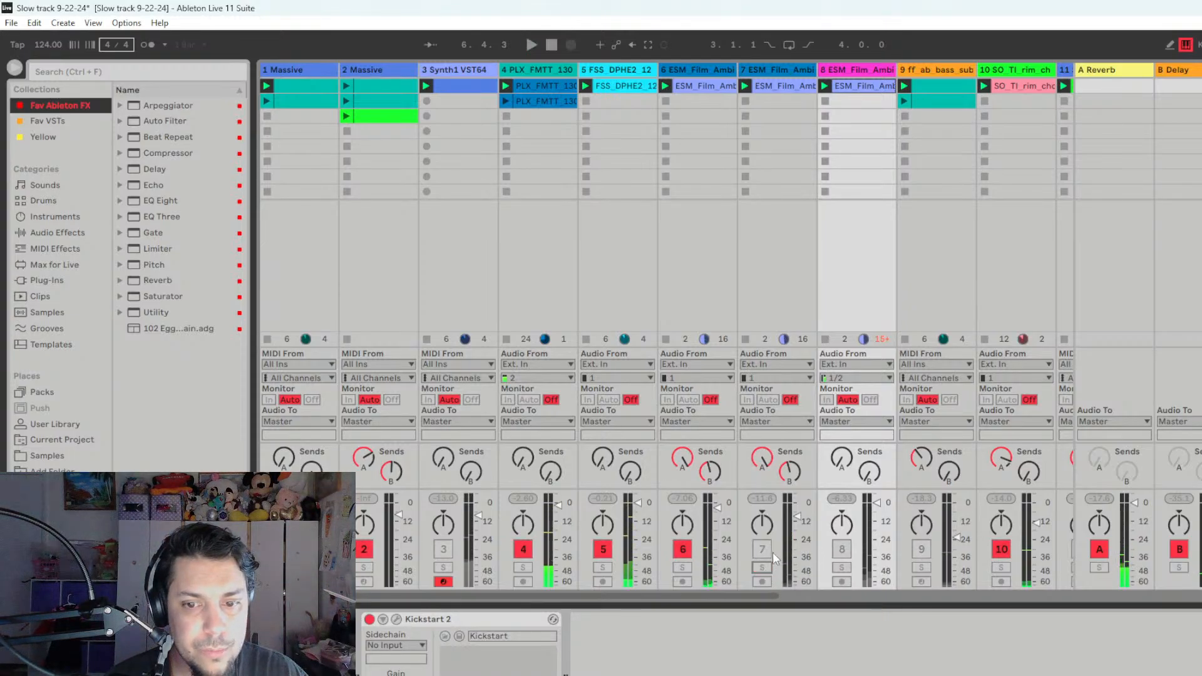
- Play the mix with tracks 6 and 7, mute both in turn, and bring in track 8 instead
key("space")
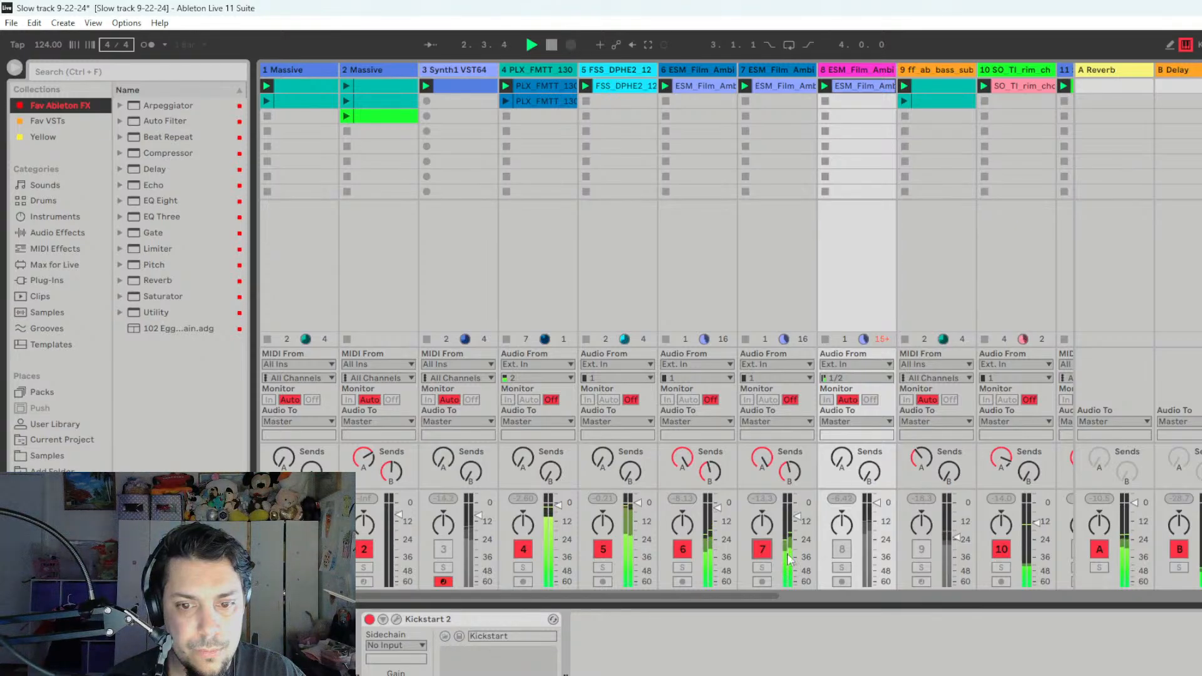
left_click(683, 550)
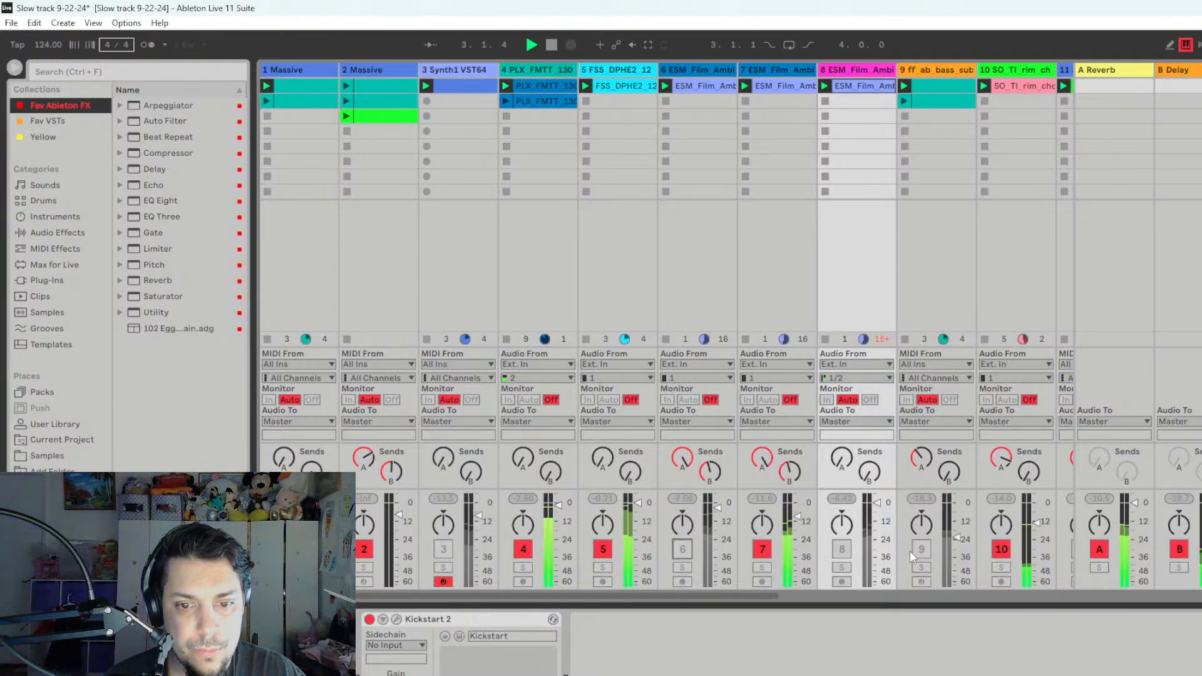
left_click(765, 552)
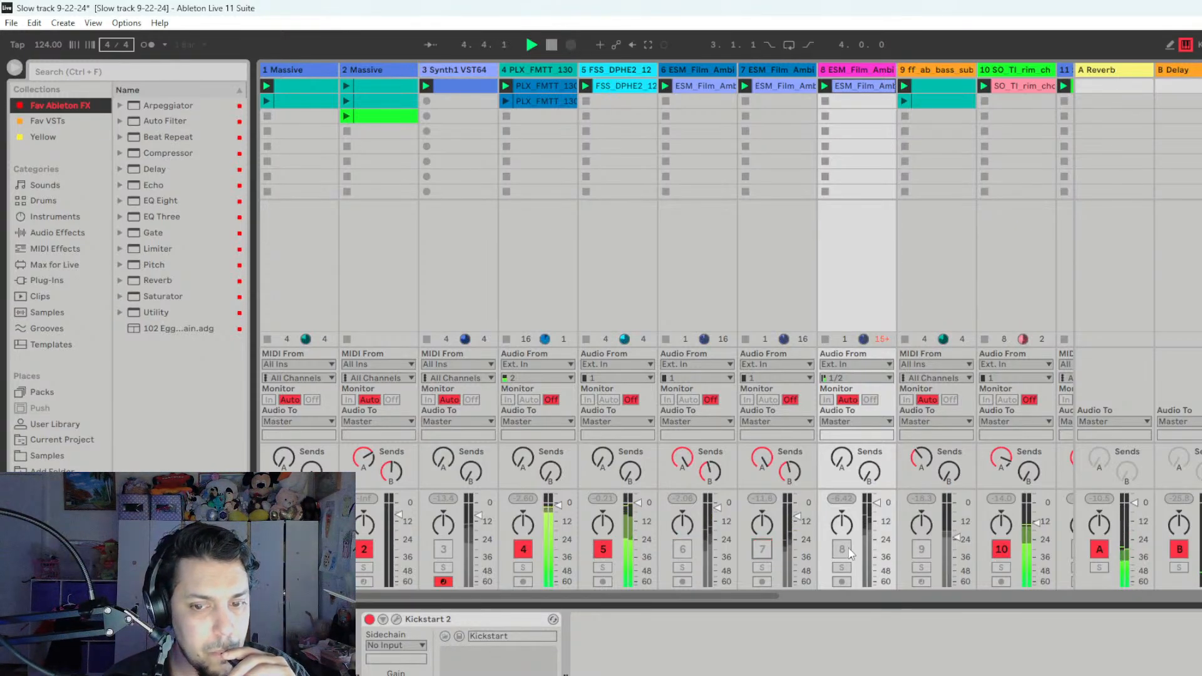
left_click(846, 550)
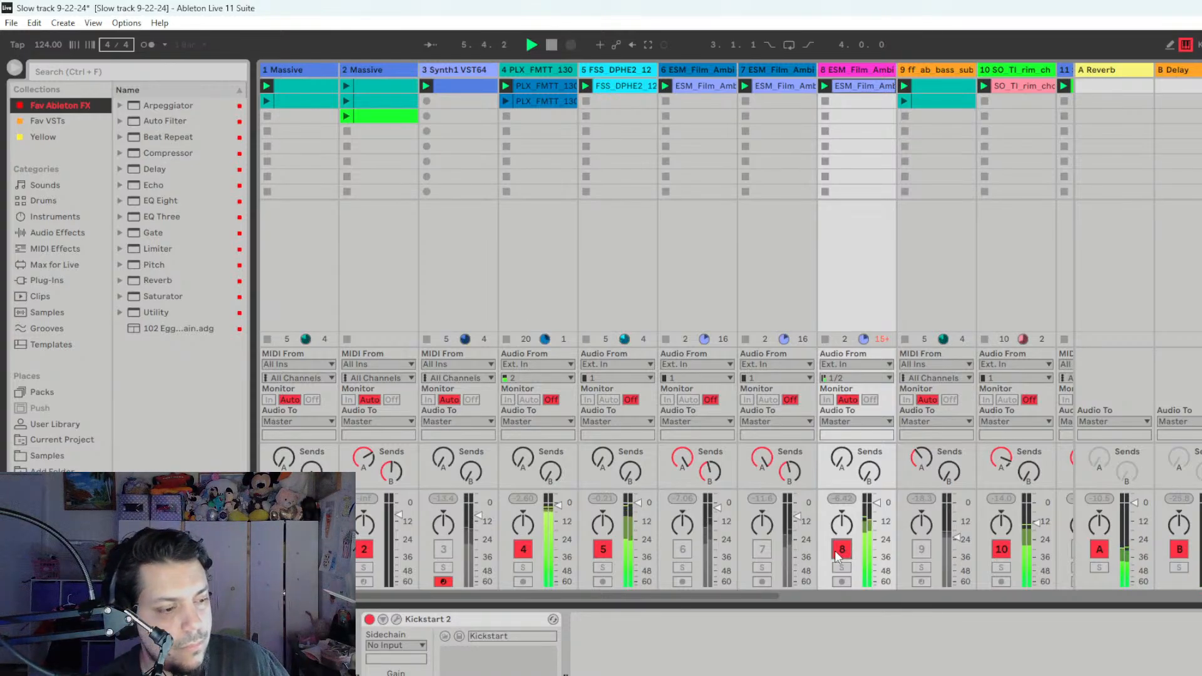
left_click(843, 549)
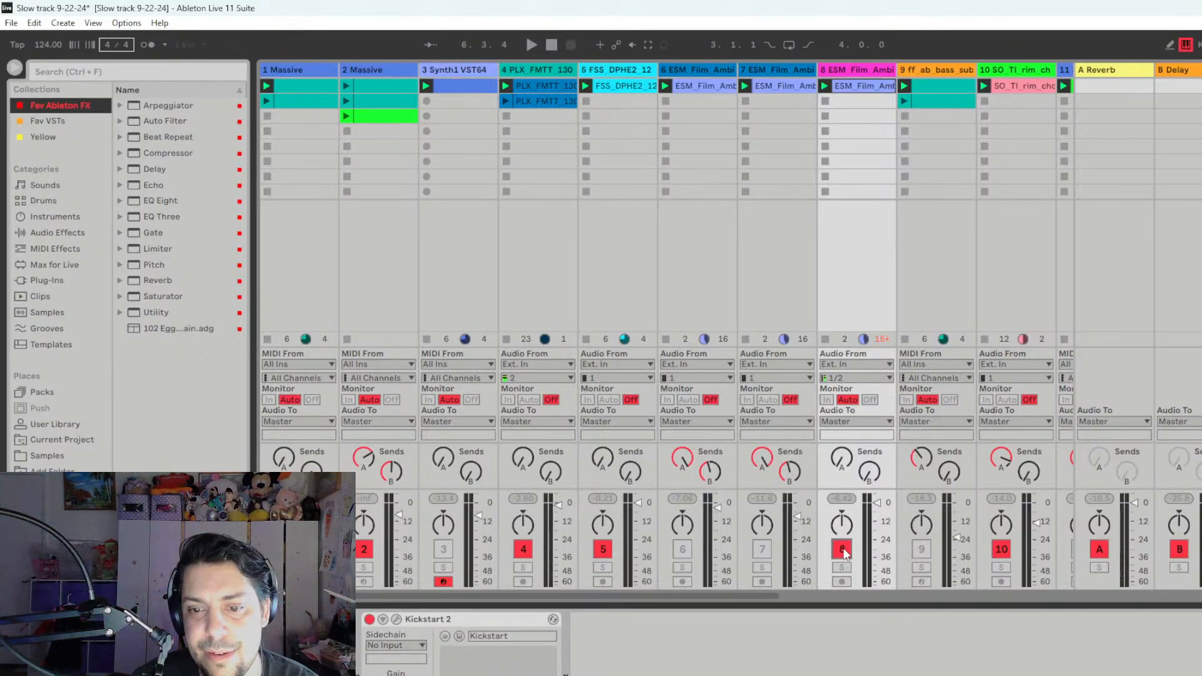
- Replay the mix with track 8, reactivate track 7 beside it, and mute track 8
key("space")
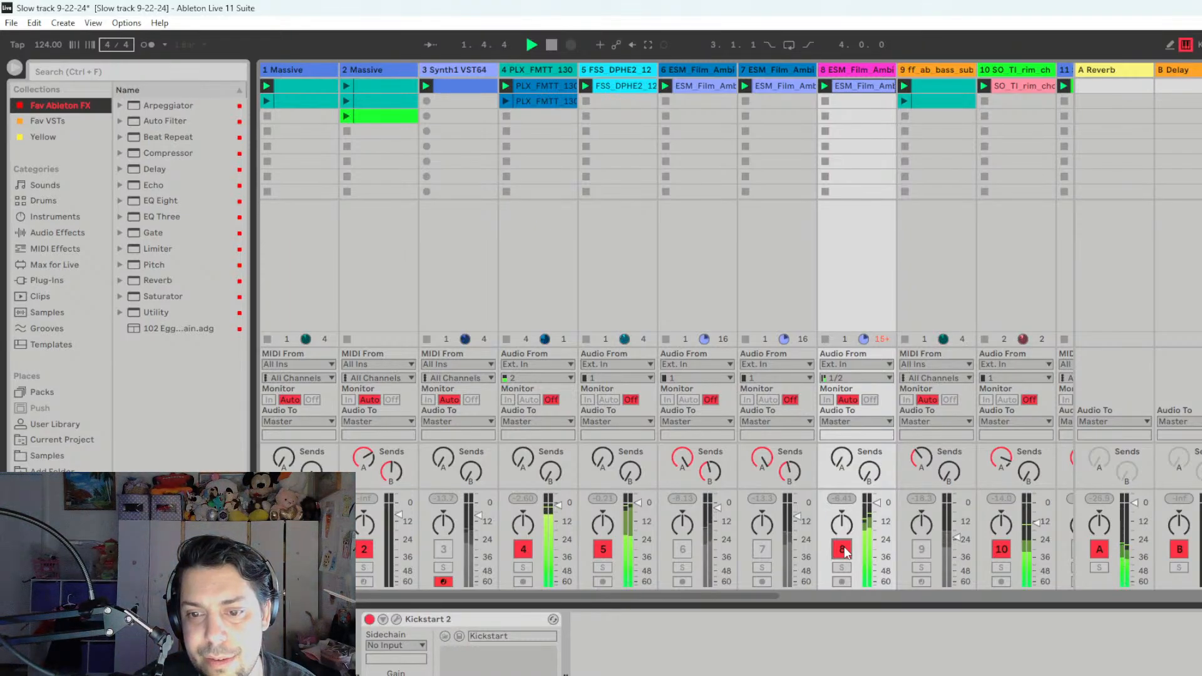
left_click(763, 551)
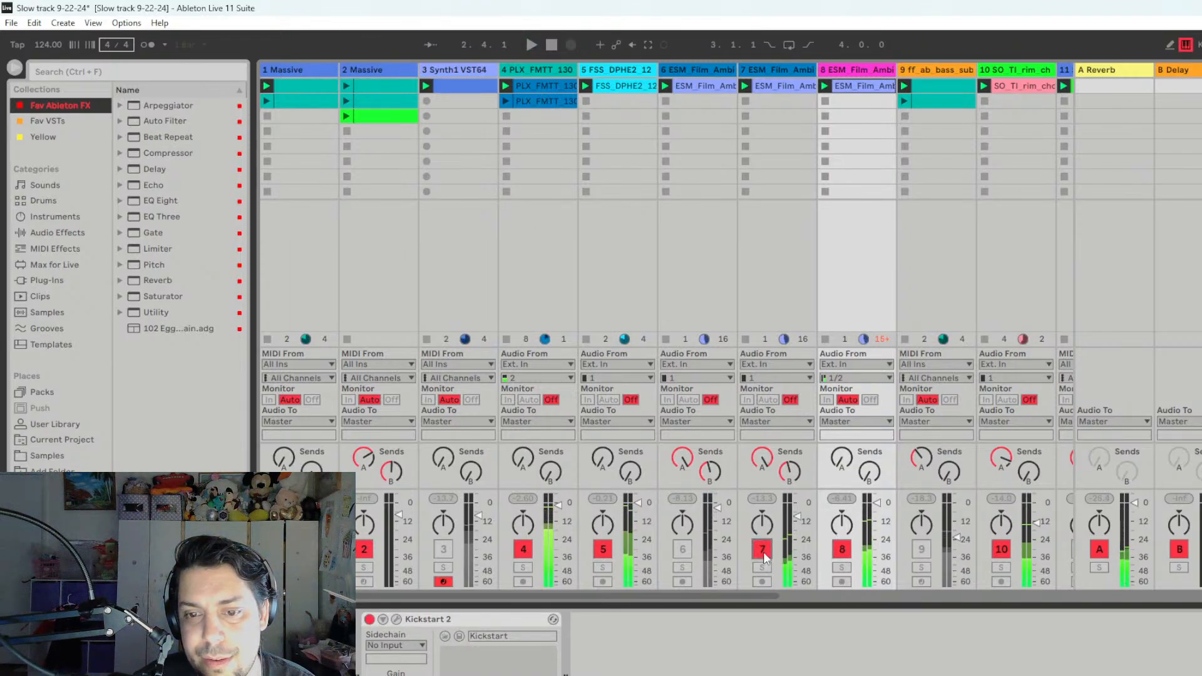
left_click(842, 551)
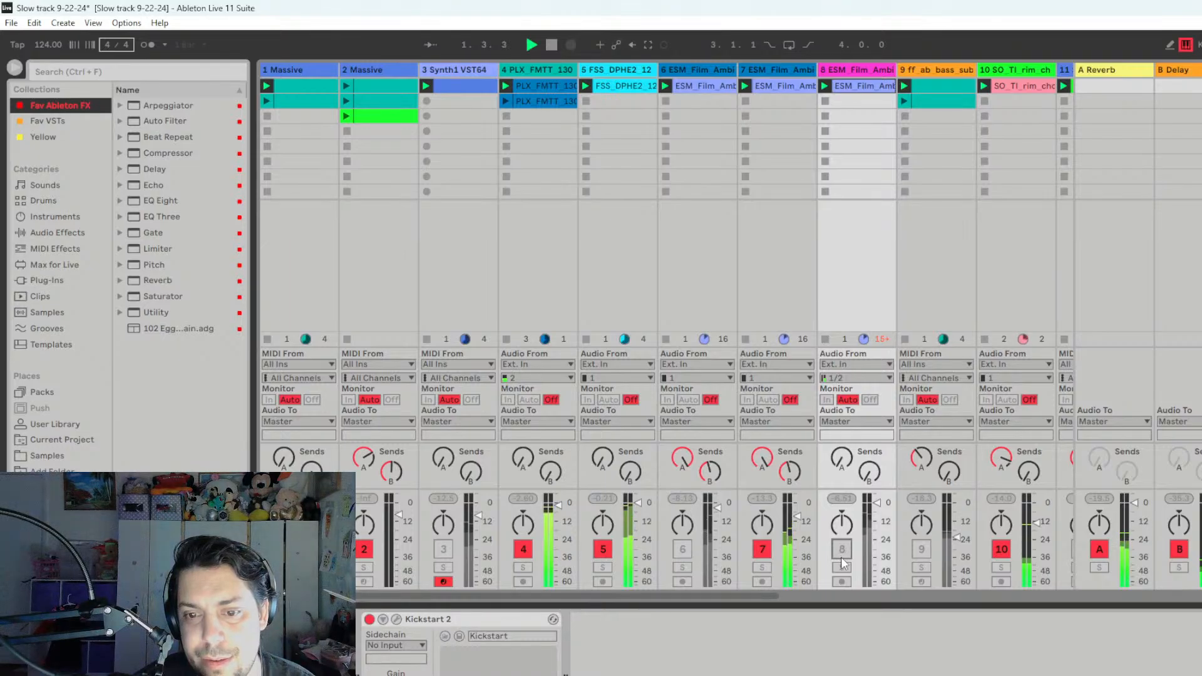
- Replay the mix with track 7, replace it with track 8 for comparison, and leave both tracks muted
key("space")
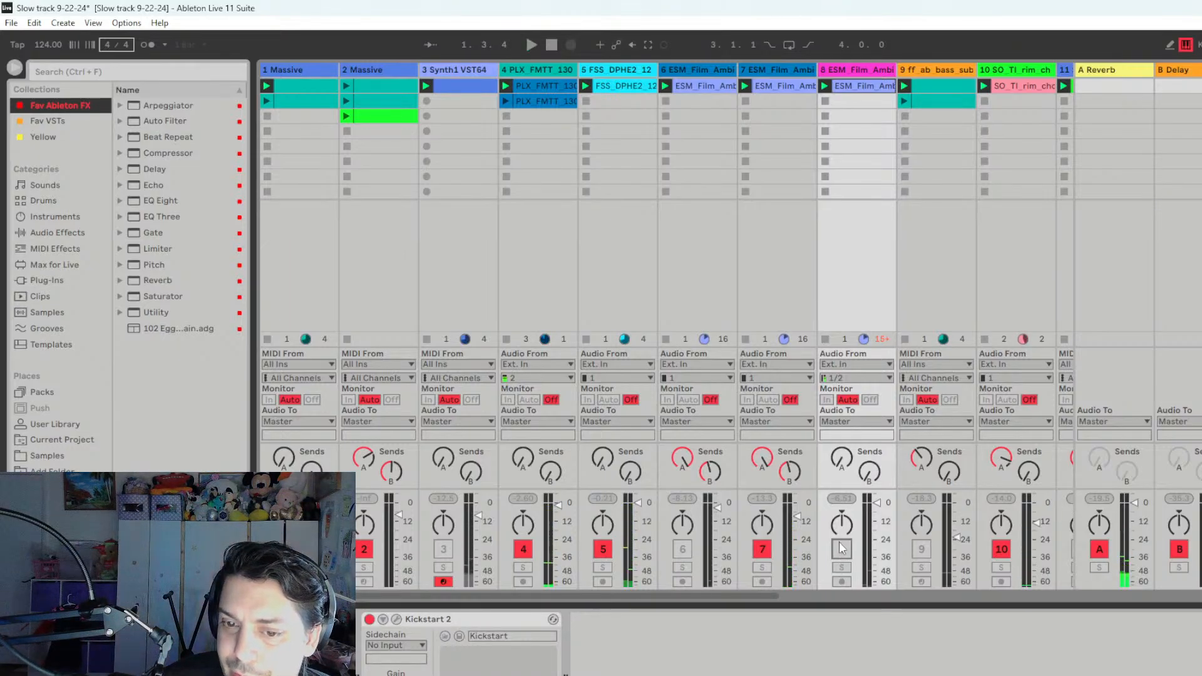
key("space")
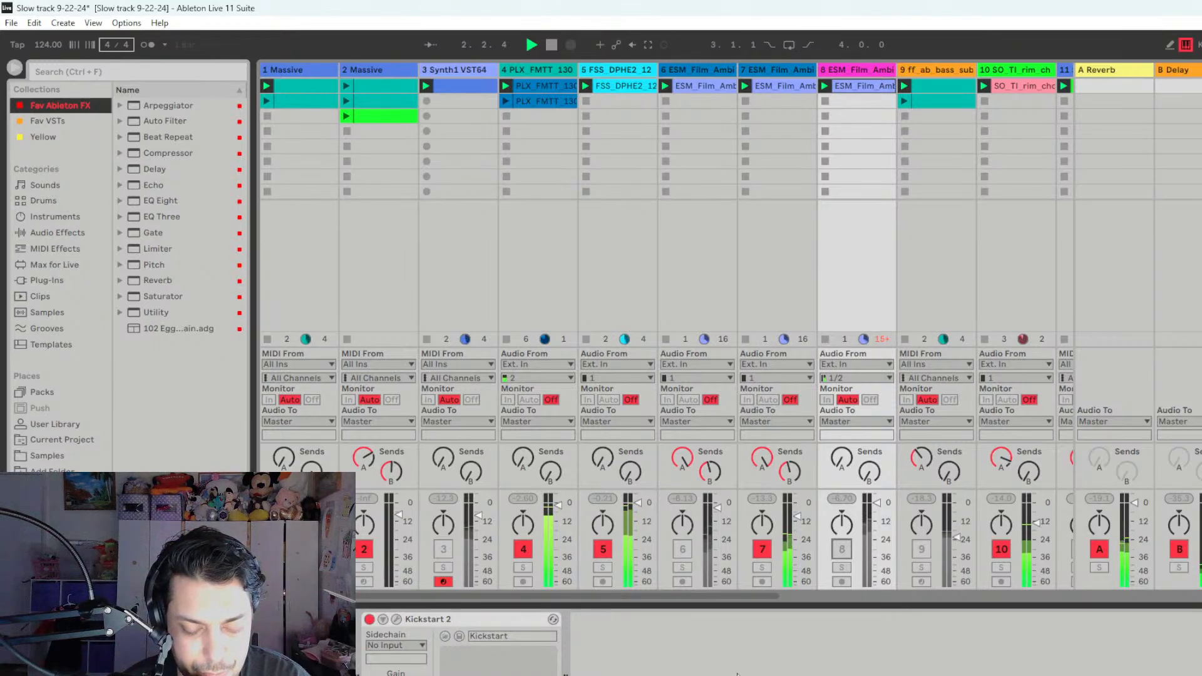
key("space")
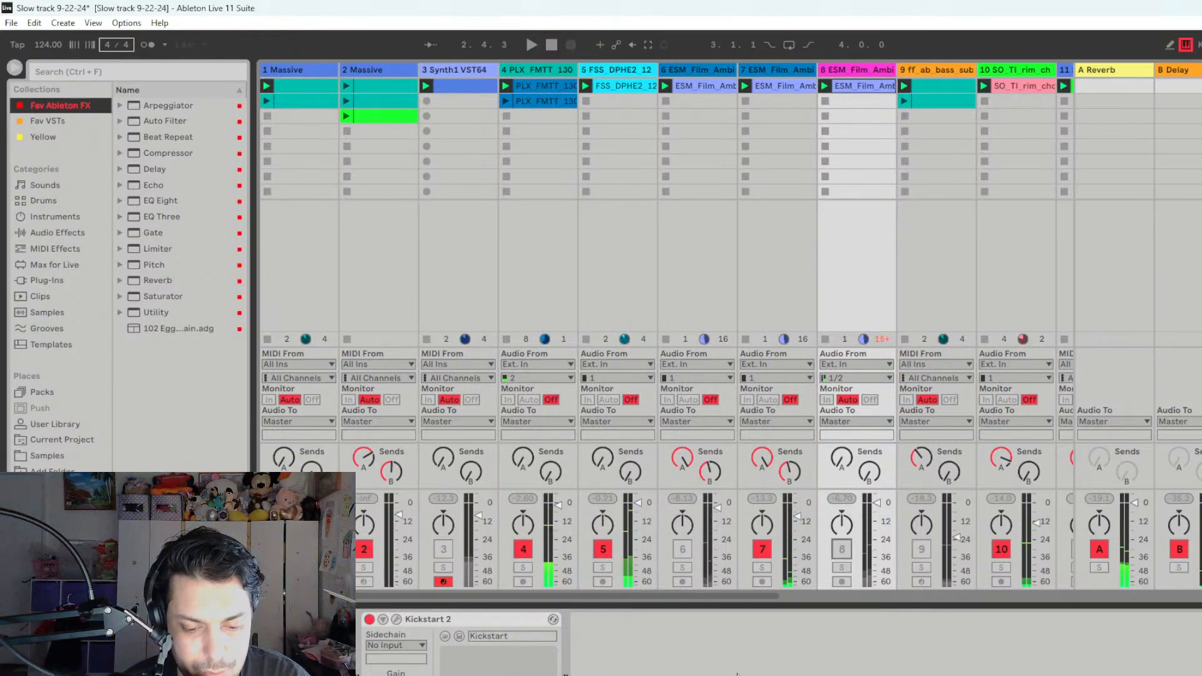
left_click(762, 552)
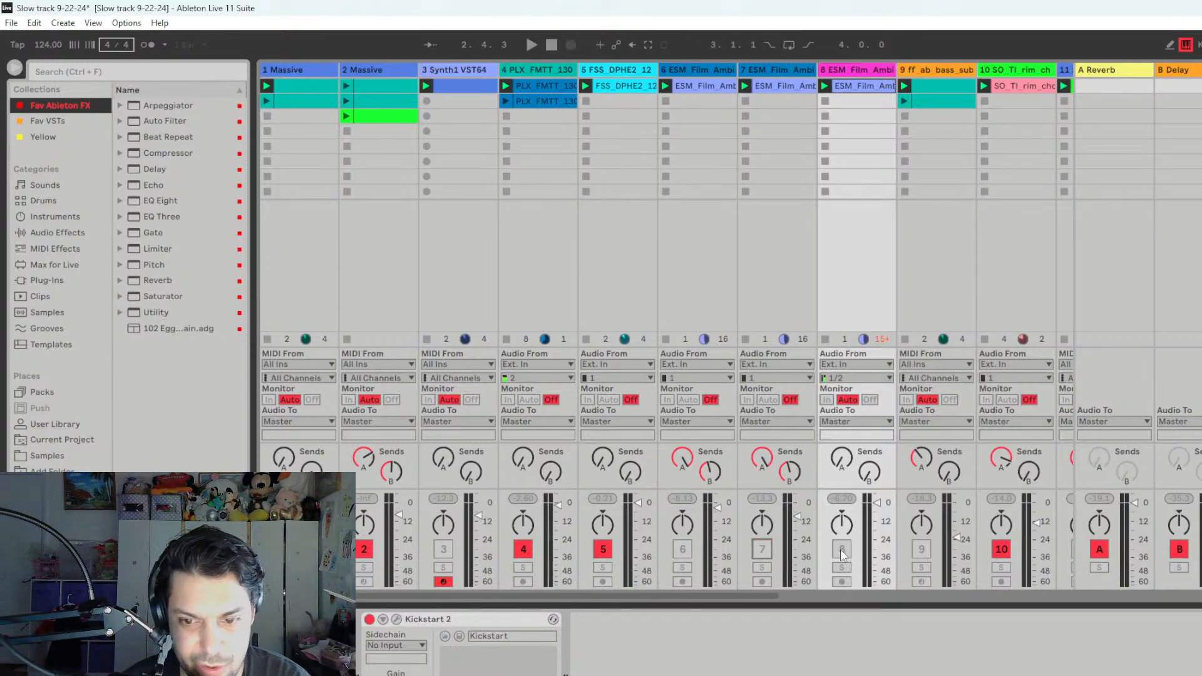
key("space")
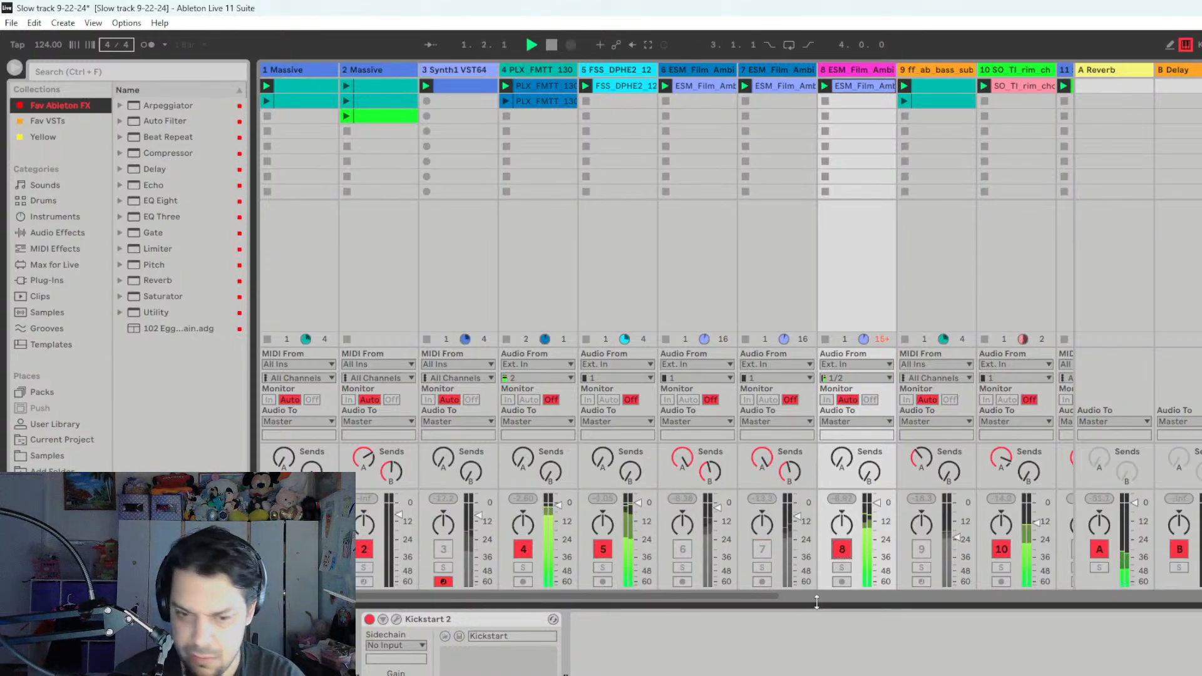
key("space")
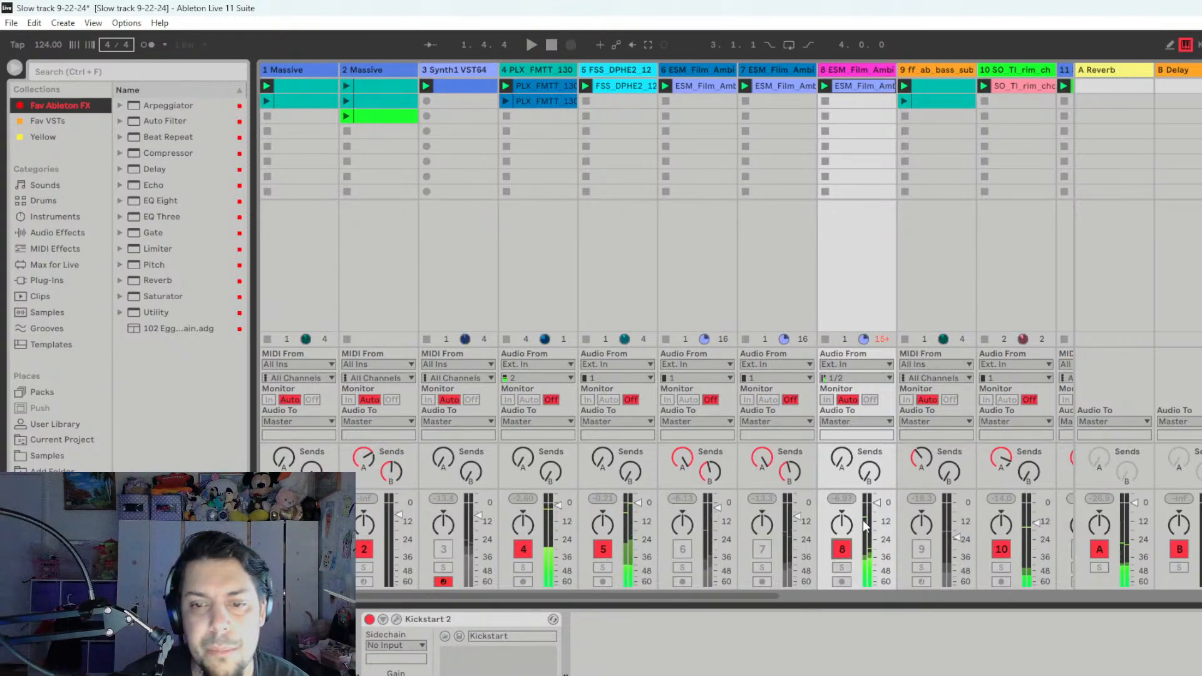
left_click(842, 550)
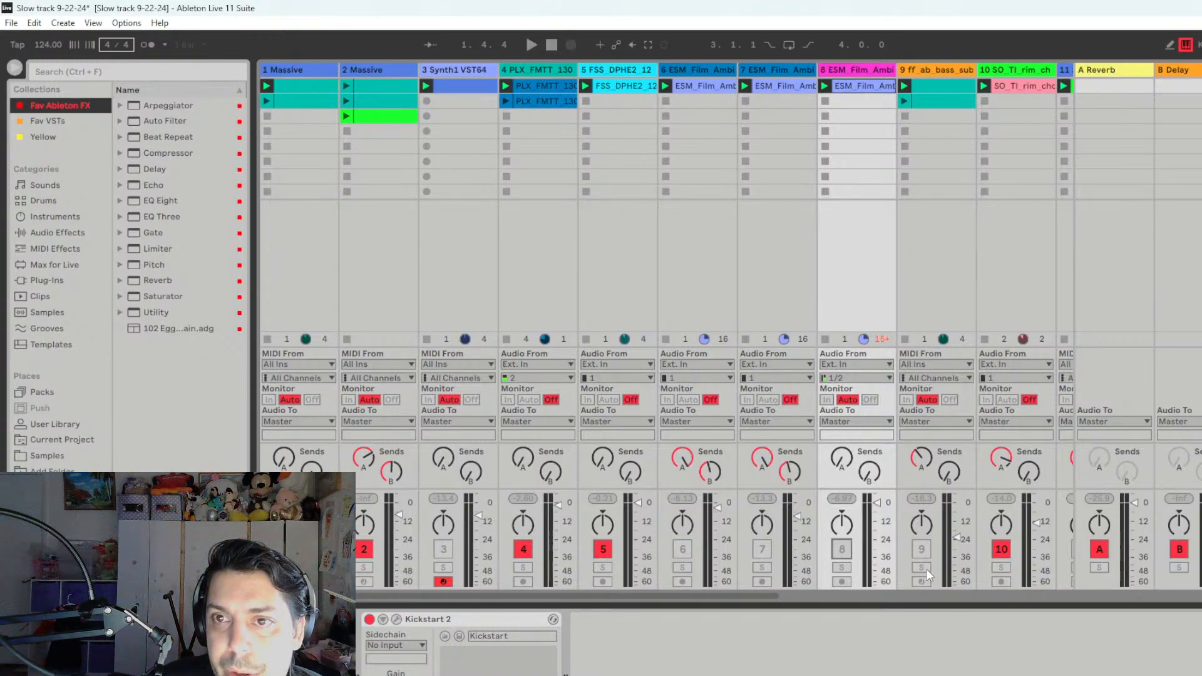
- Play the bass on track 9 in solo, show its device chain, and take it out of solo
left_click(921, 567)
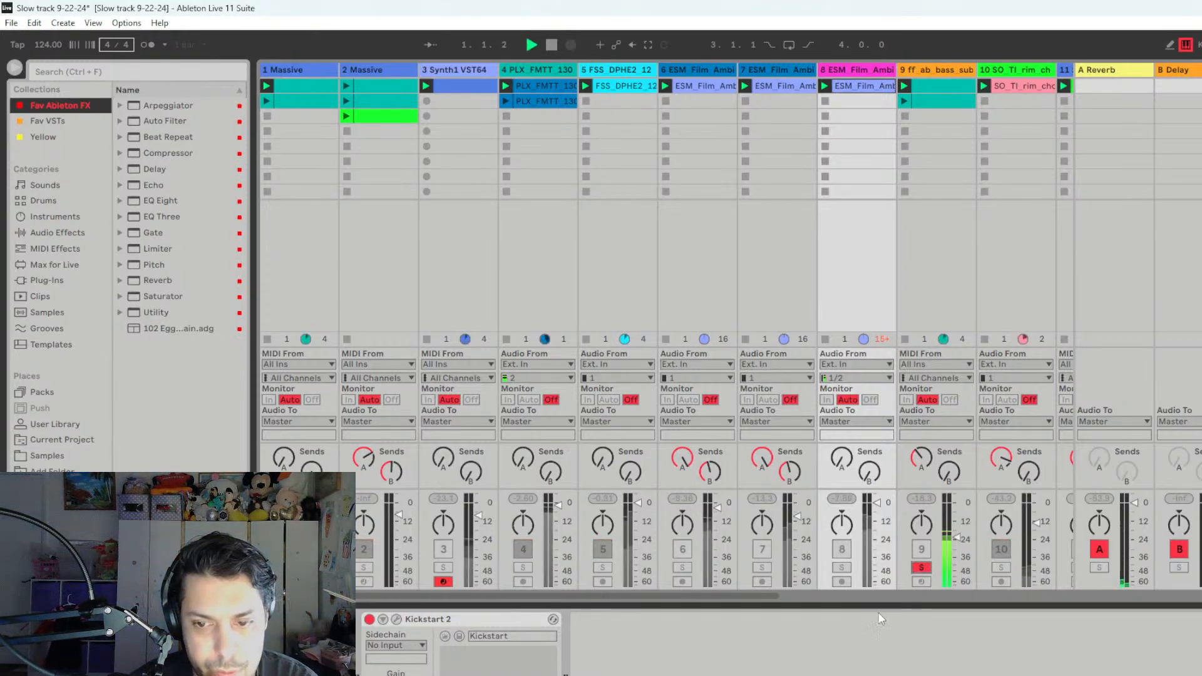
left_click_drag(777, 597, 821, 590)
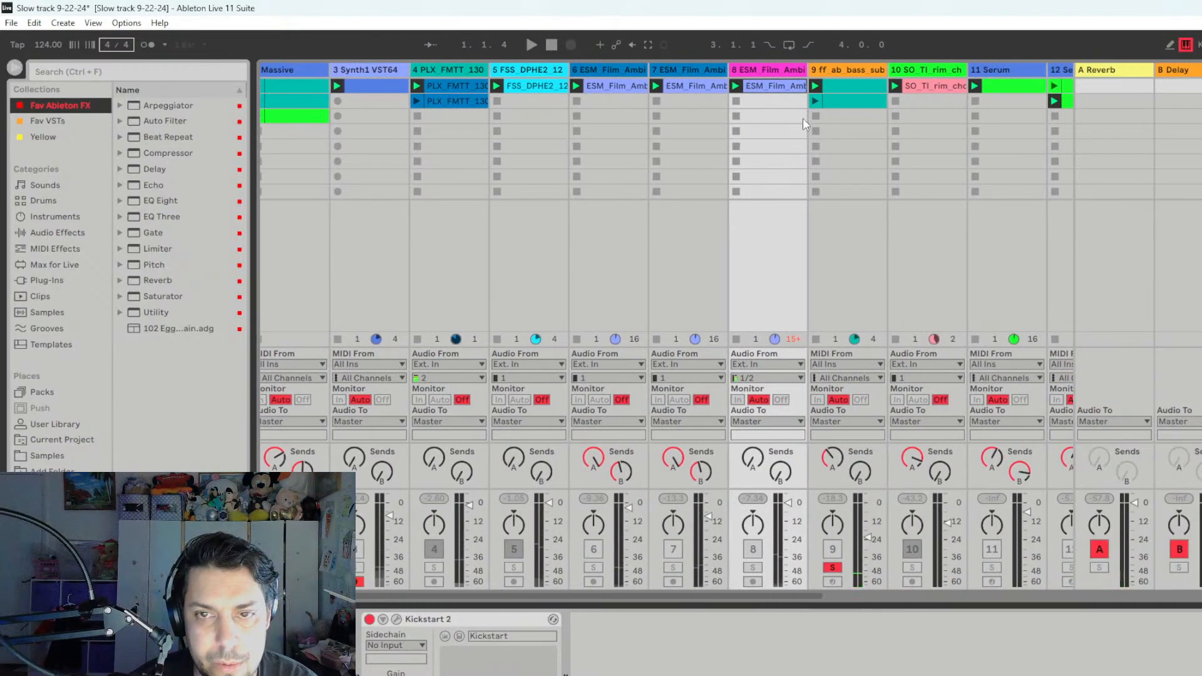
left_click(873, 94)
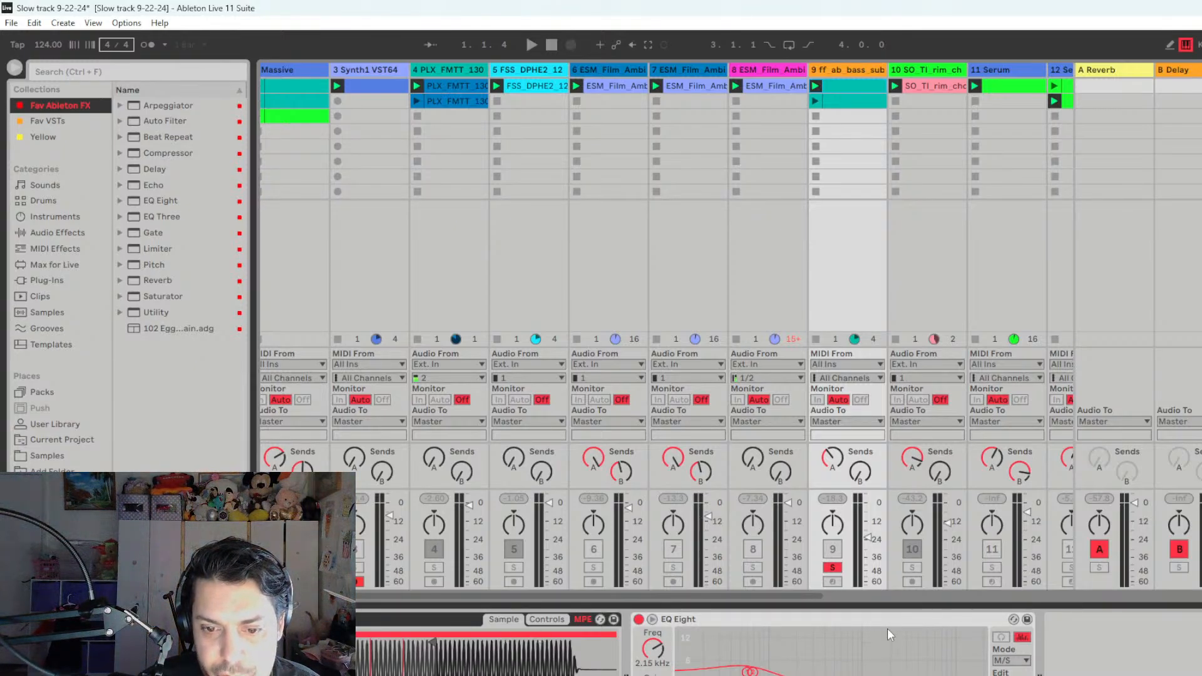
key("space")
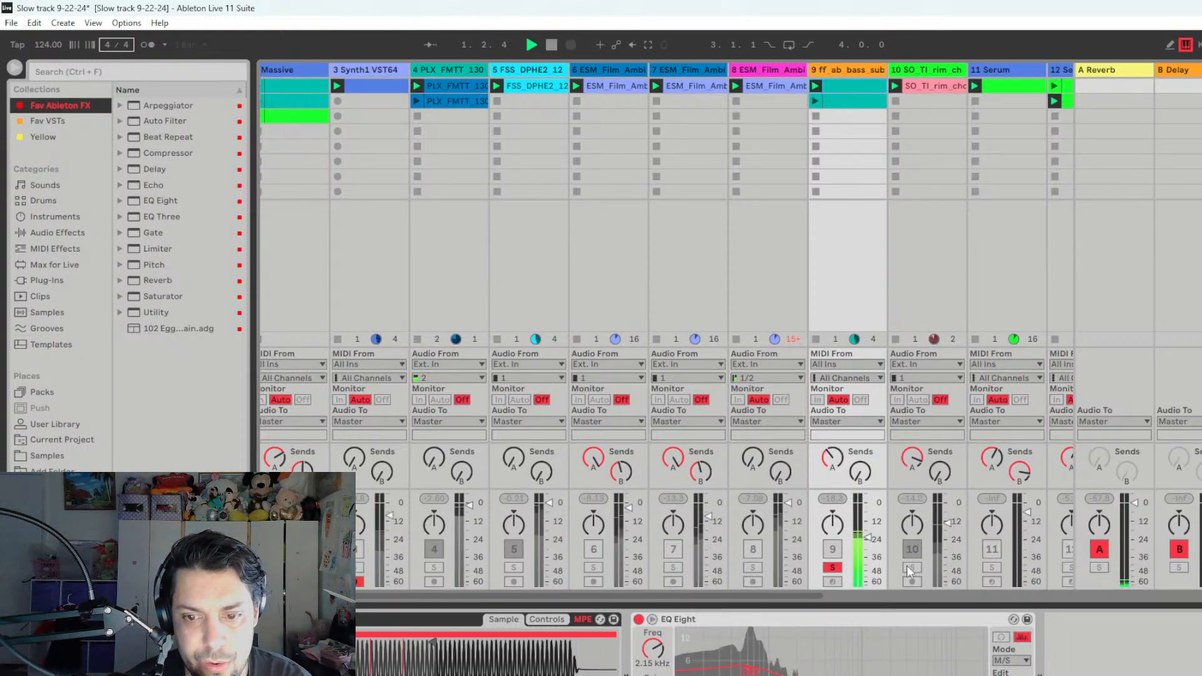
left_click_drag(824, 597, 735, 603)
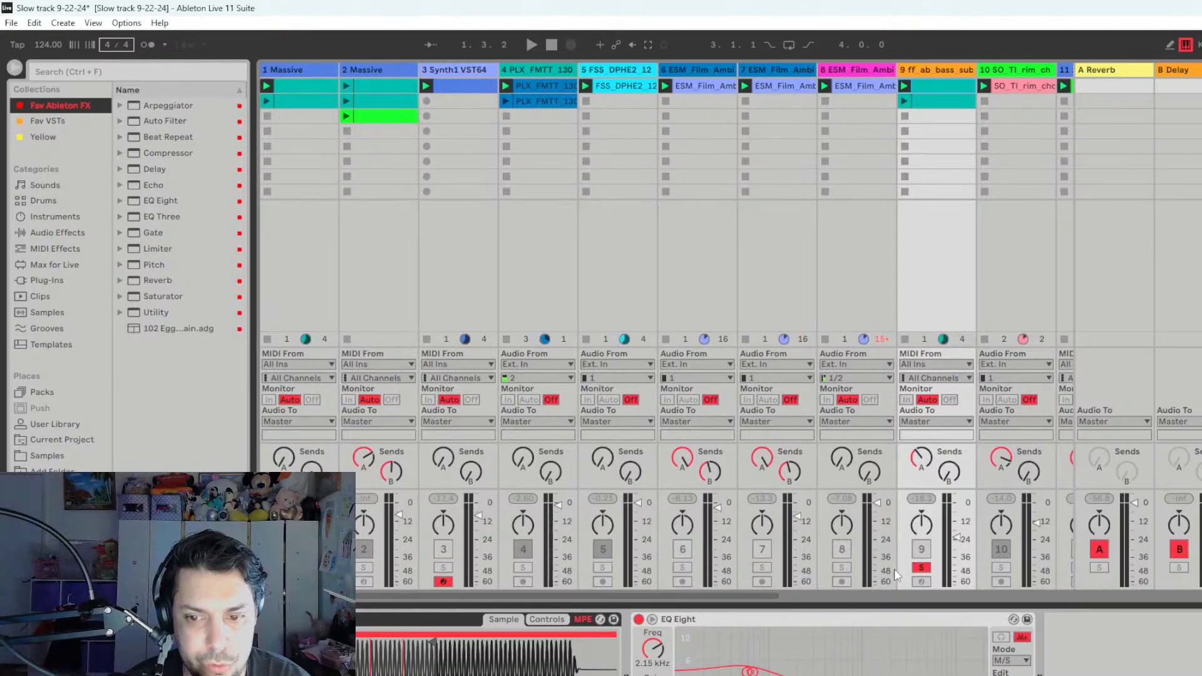
left_click(921, 567)
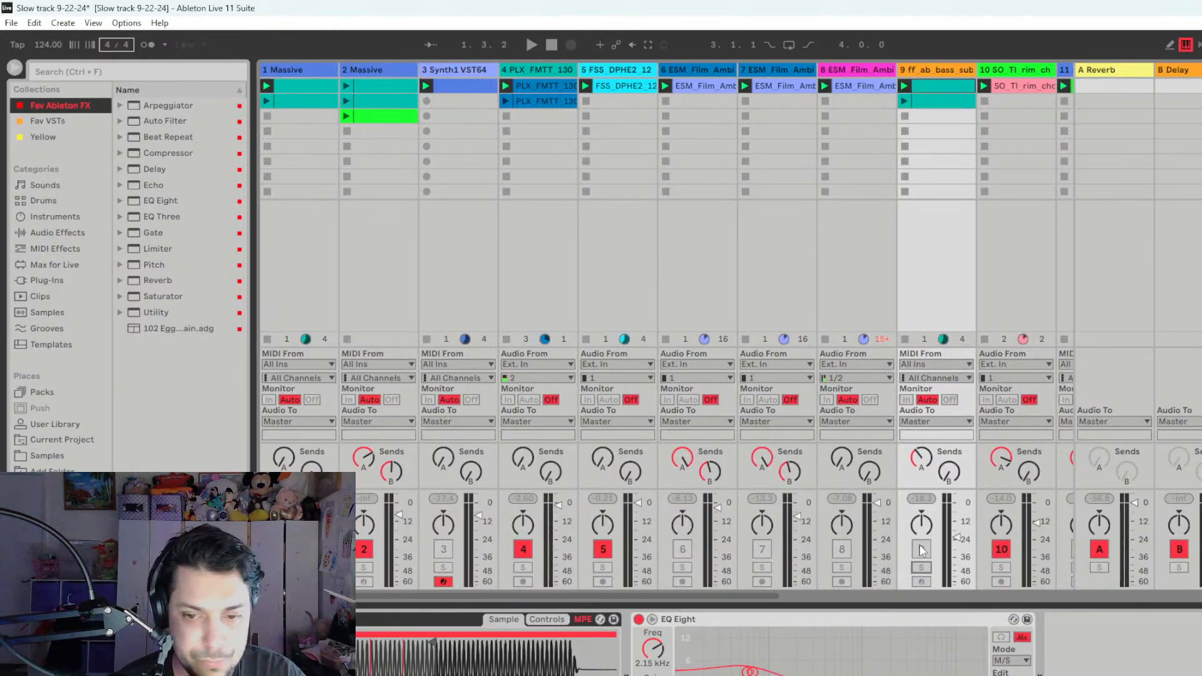
- Activate track 9 and play the mix, switching the bass off and on to compare
left_click(921, 550)
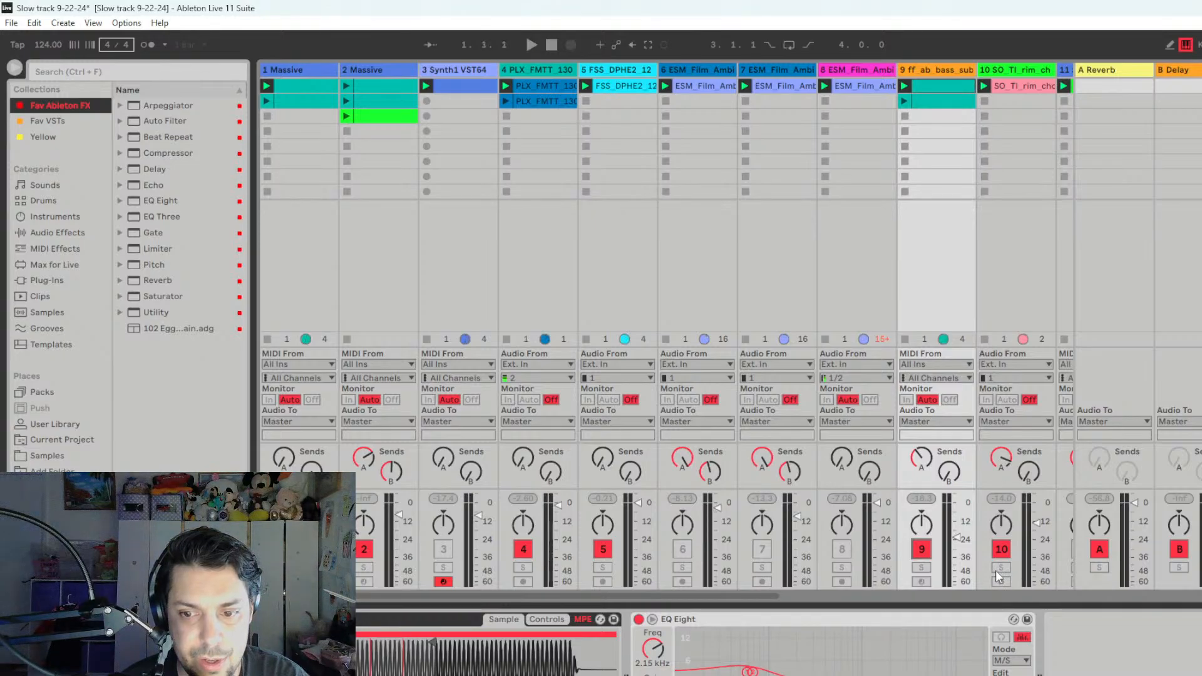
key("space")
left_click(922, 549)
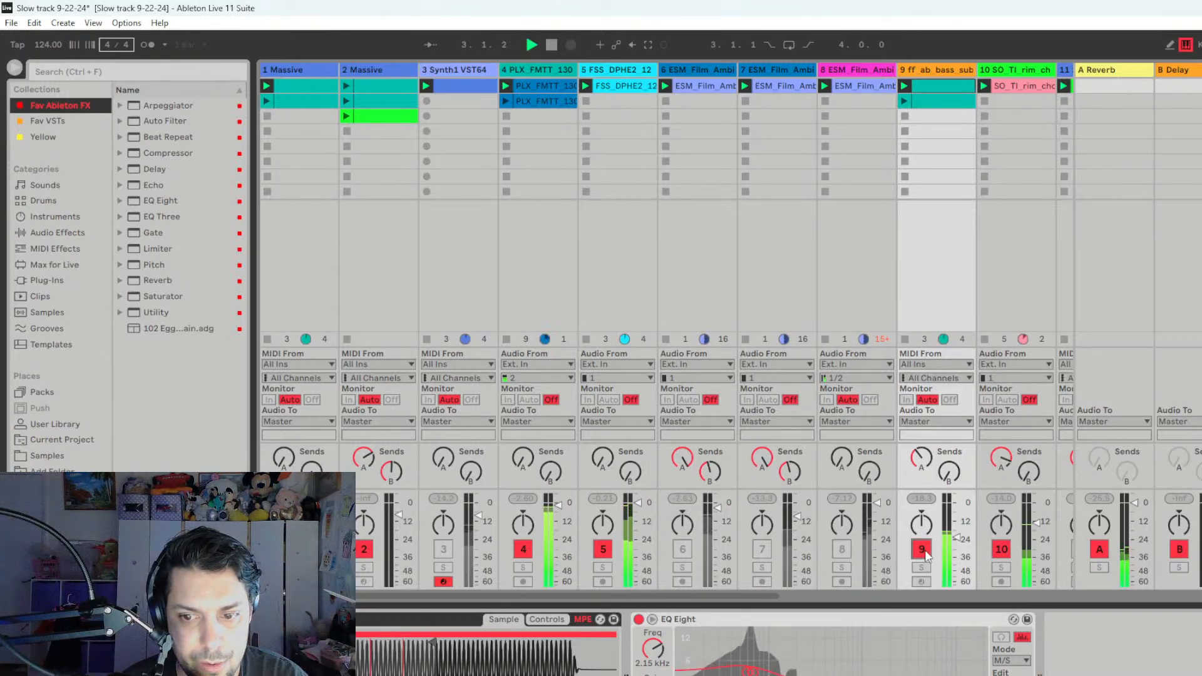
left_click(926, 550)
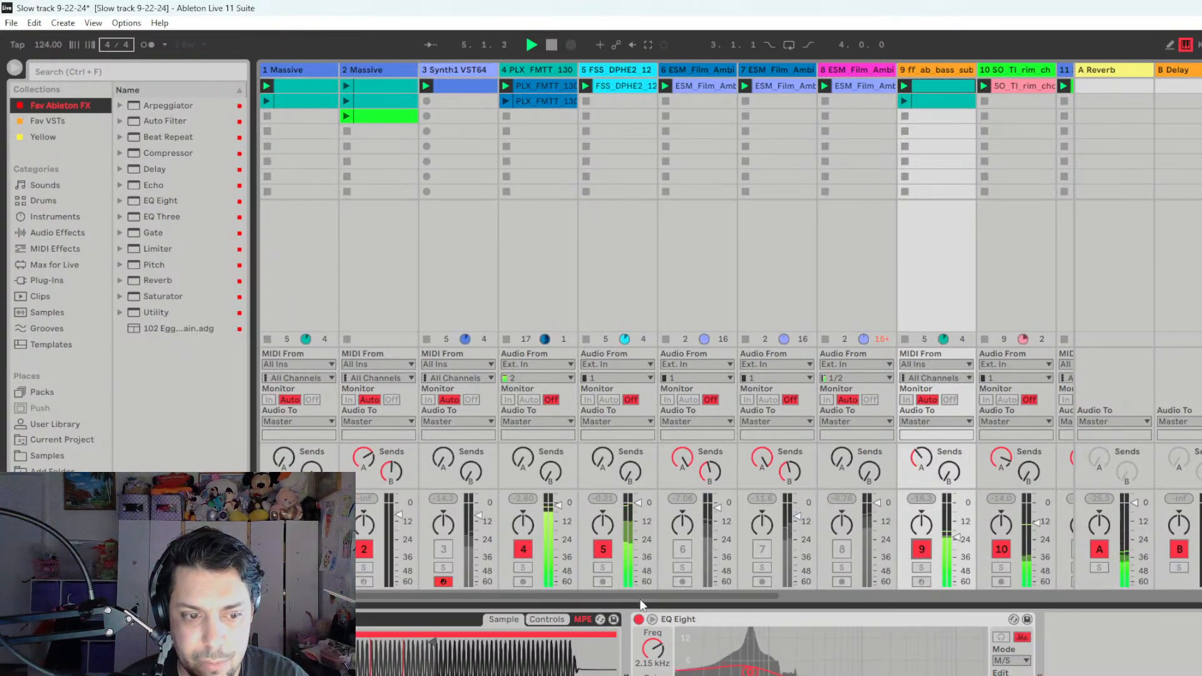
left_click_drag(643, 591, 764, 601)
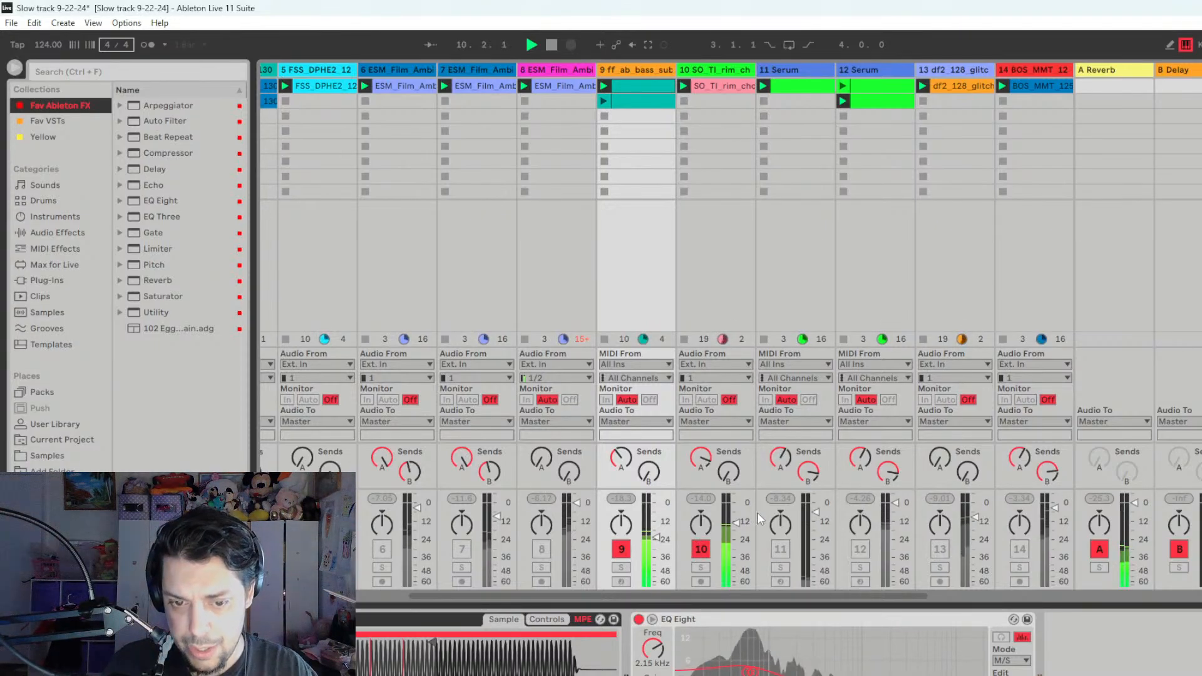
key("space")
- Play track 9 in solo, compare it with track 1 in solo, and return to the full mix
left_click(621, 568)
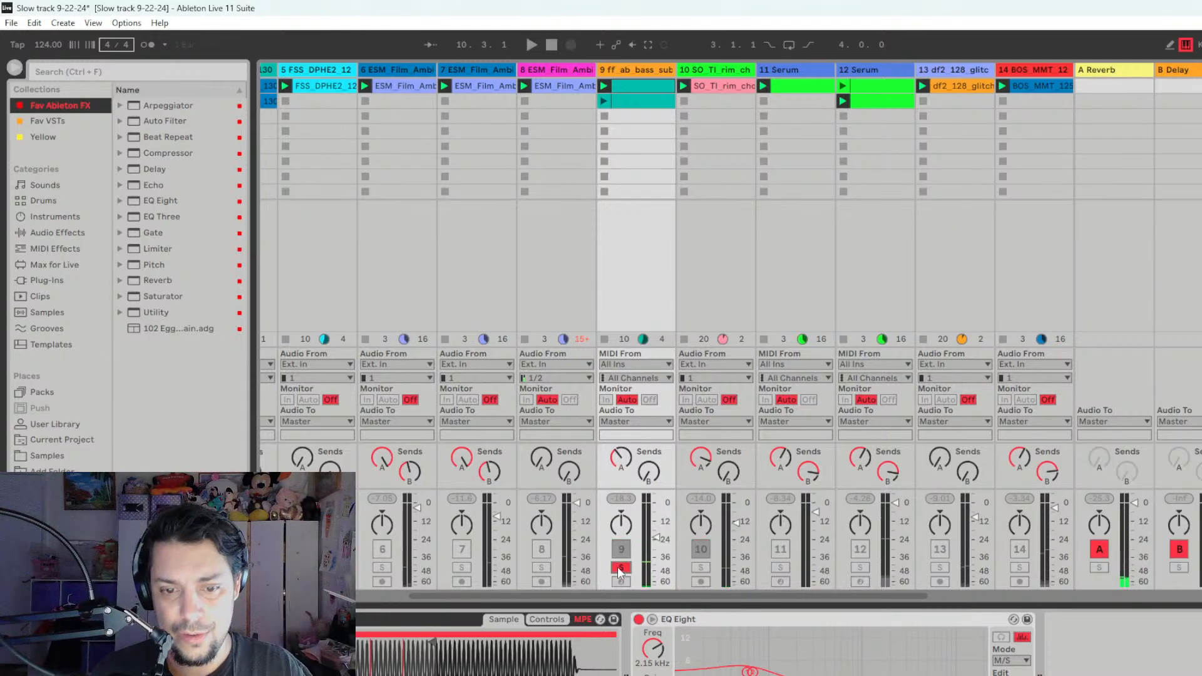
key("space")
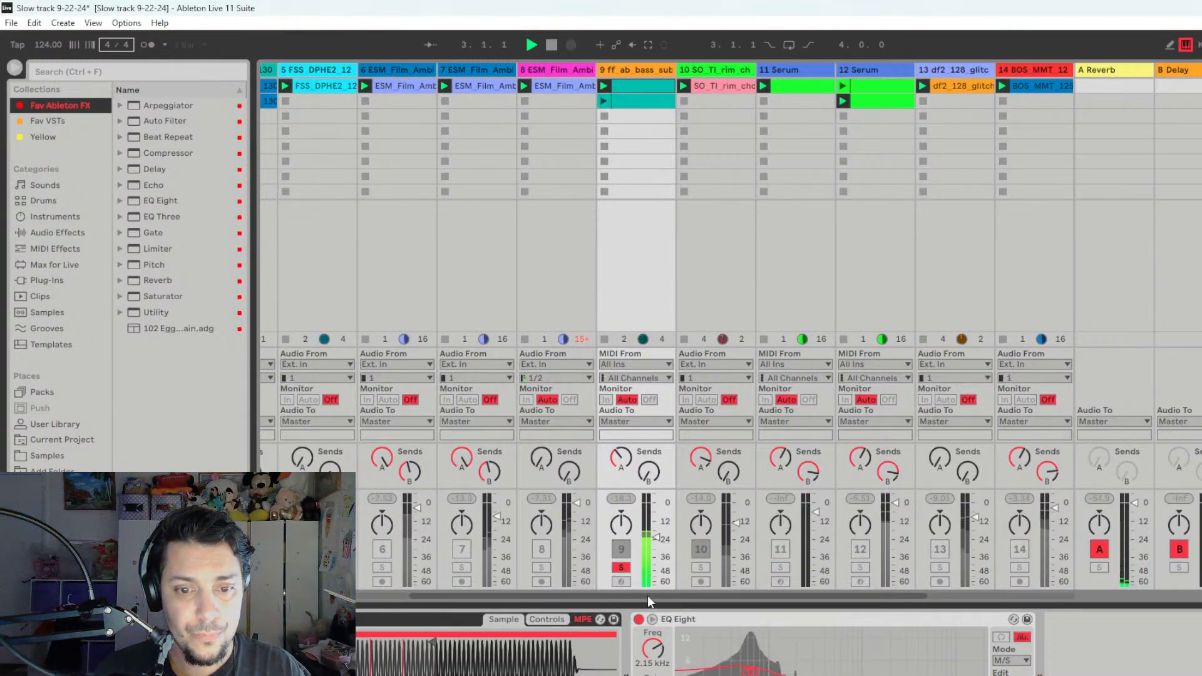
scroll(280, 94, "left", 5)
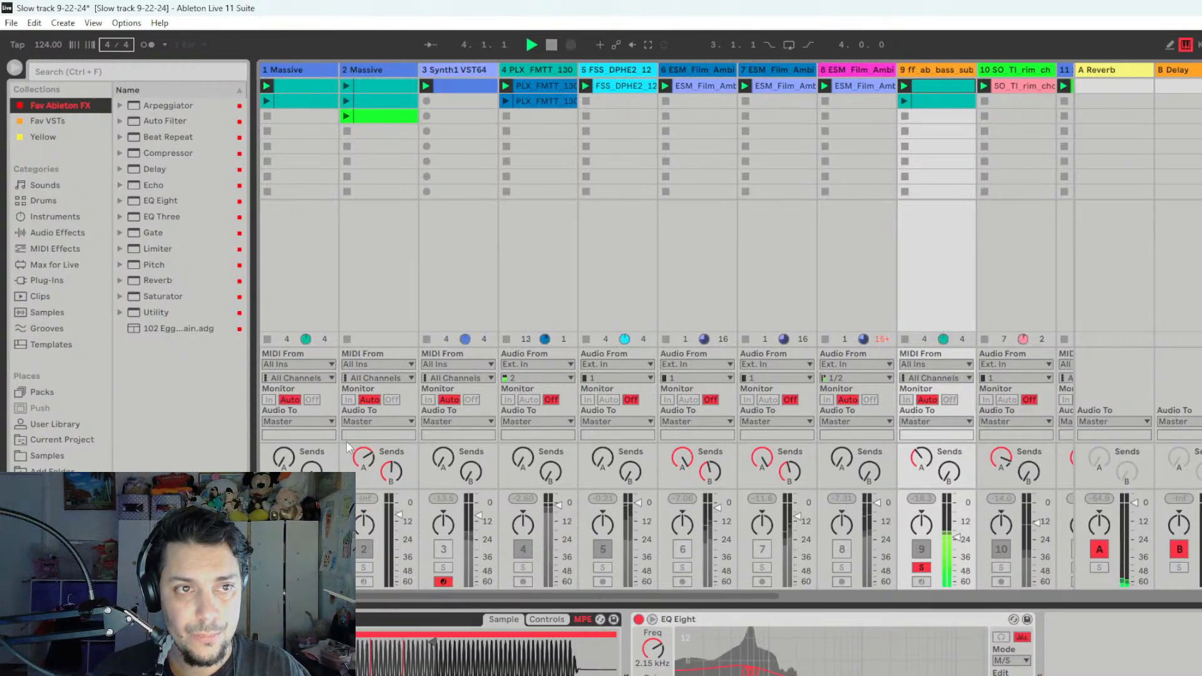
left_click(284, 568)
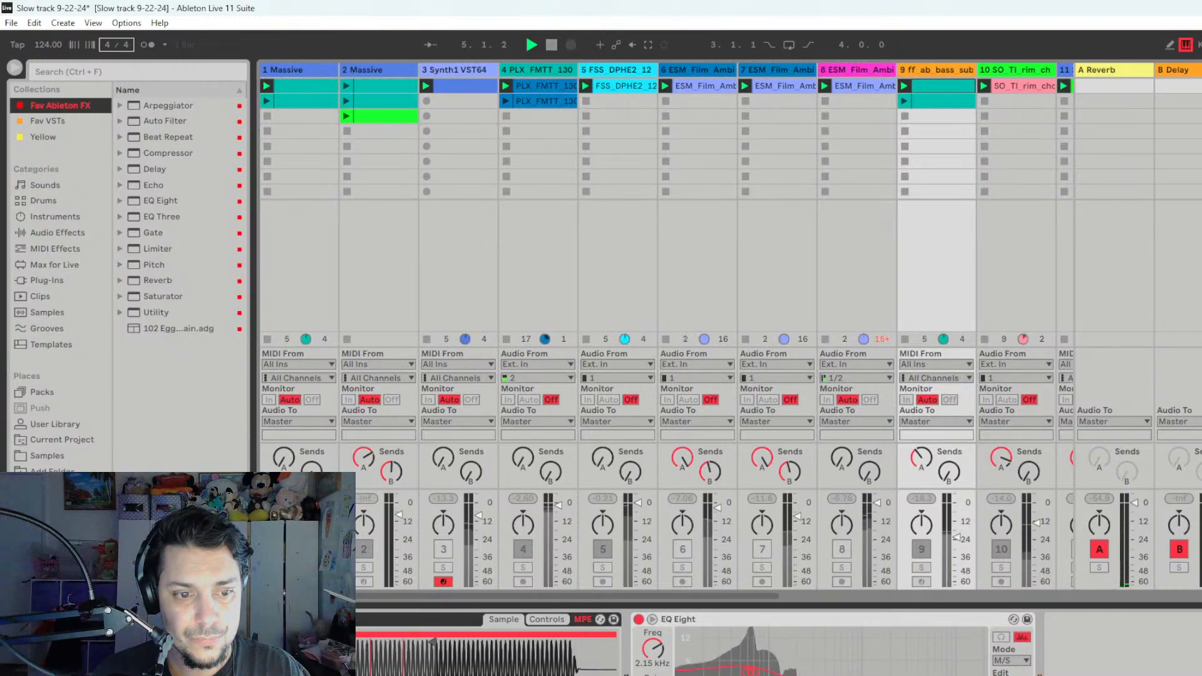
left_click(283, 568)
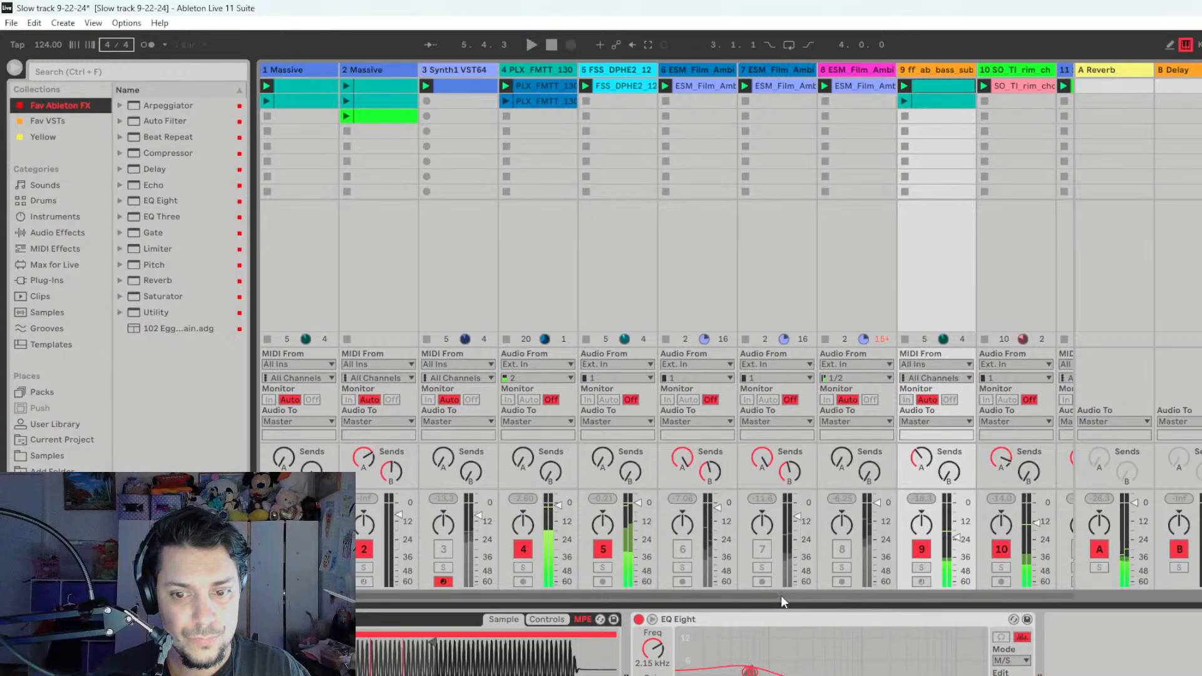
- Mute track 10 and replay the set without it
scroll(780, 596, "right", 8)
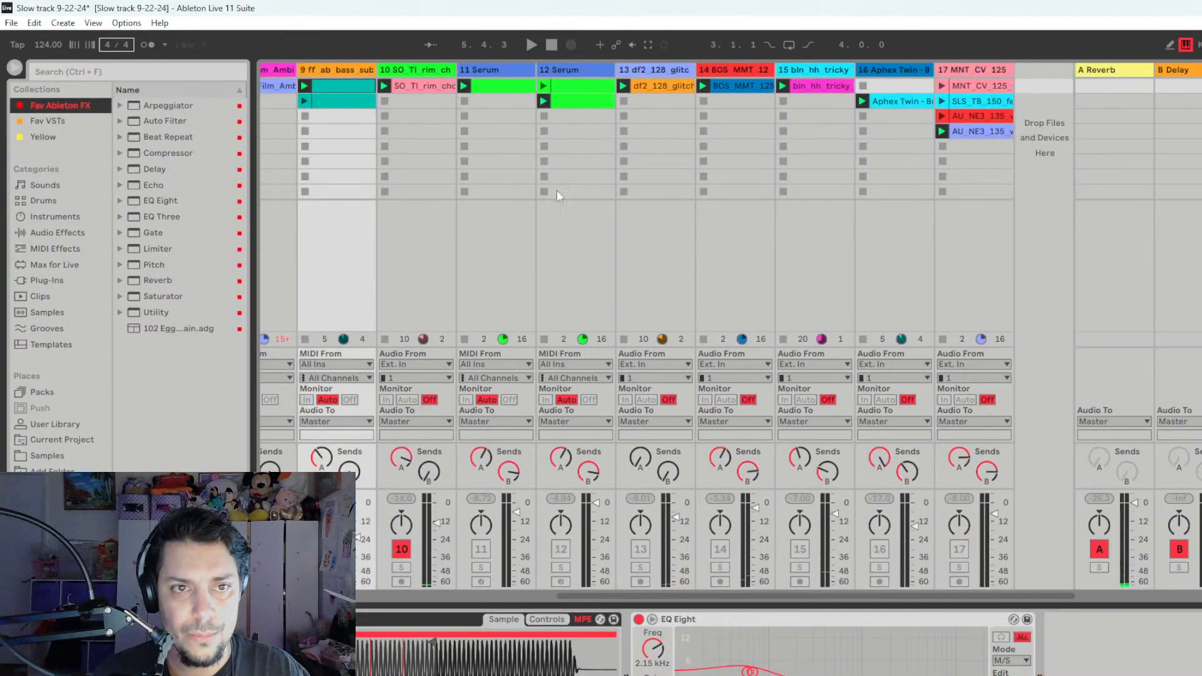
key("space")
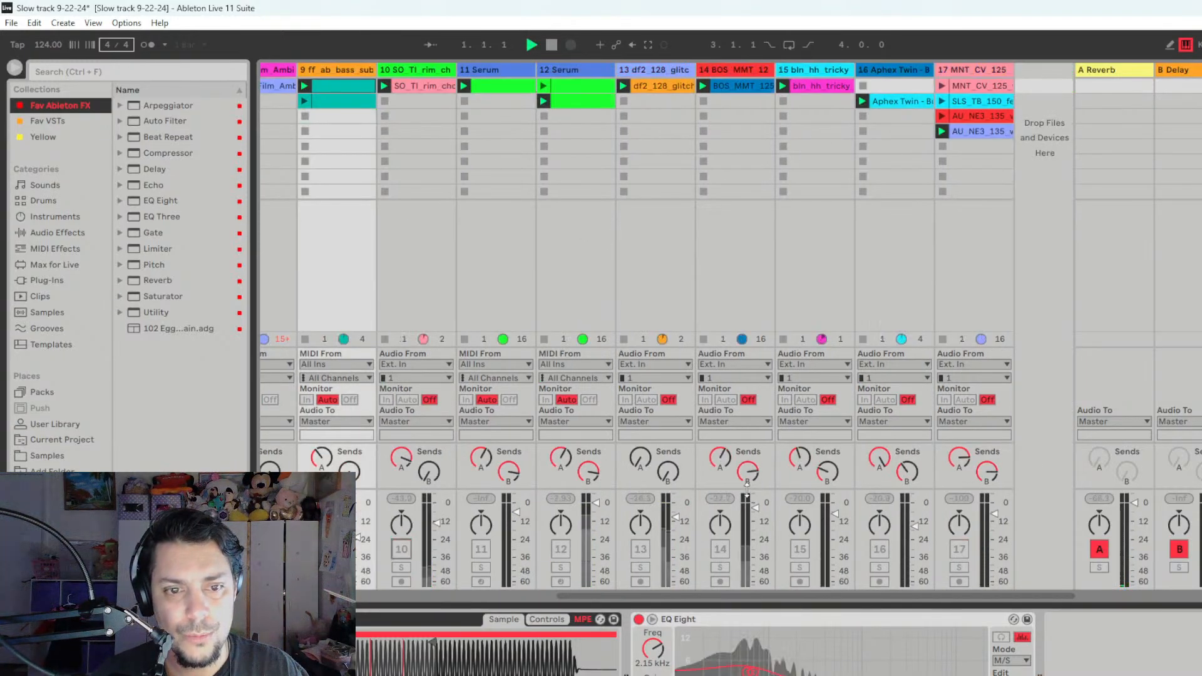
key("space")
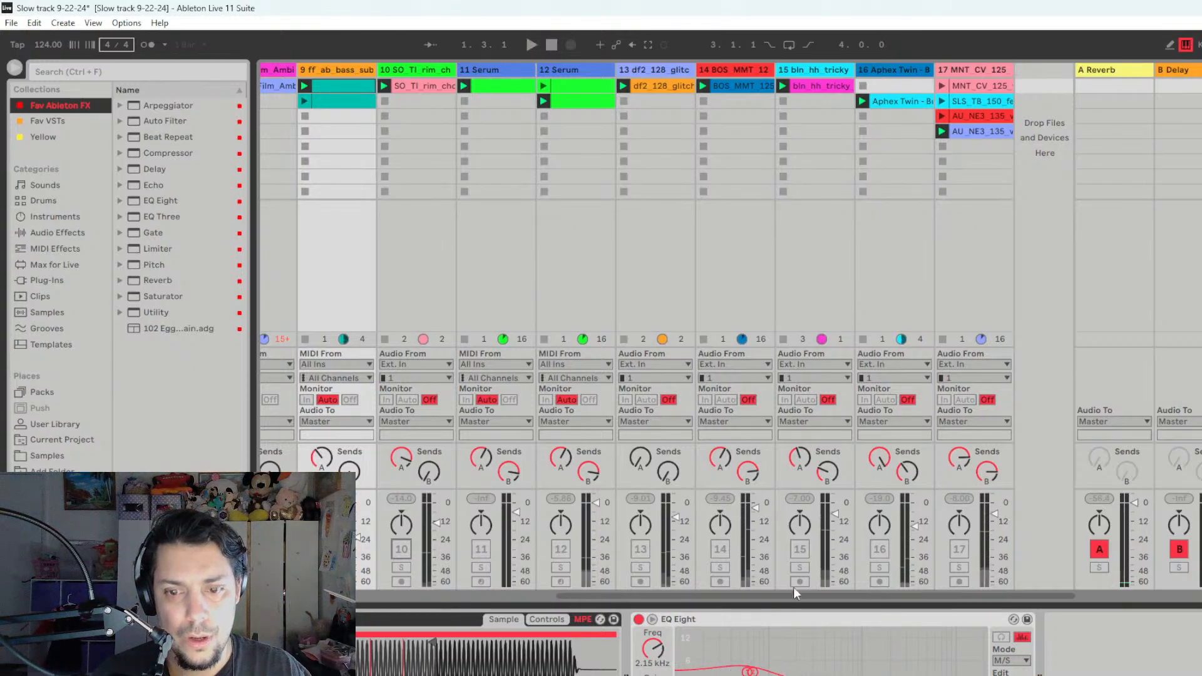
key("space")
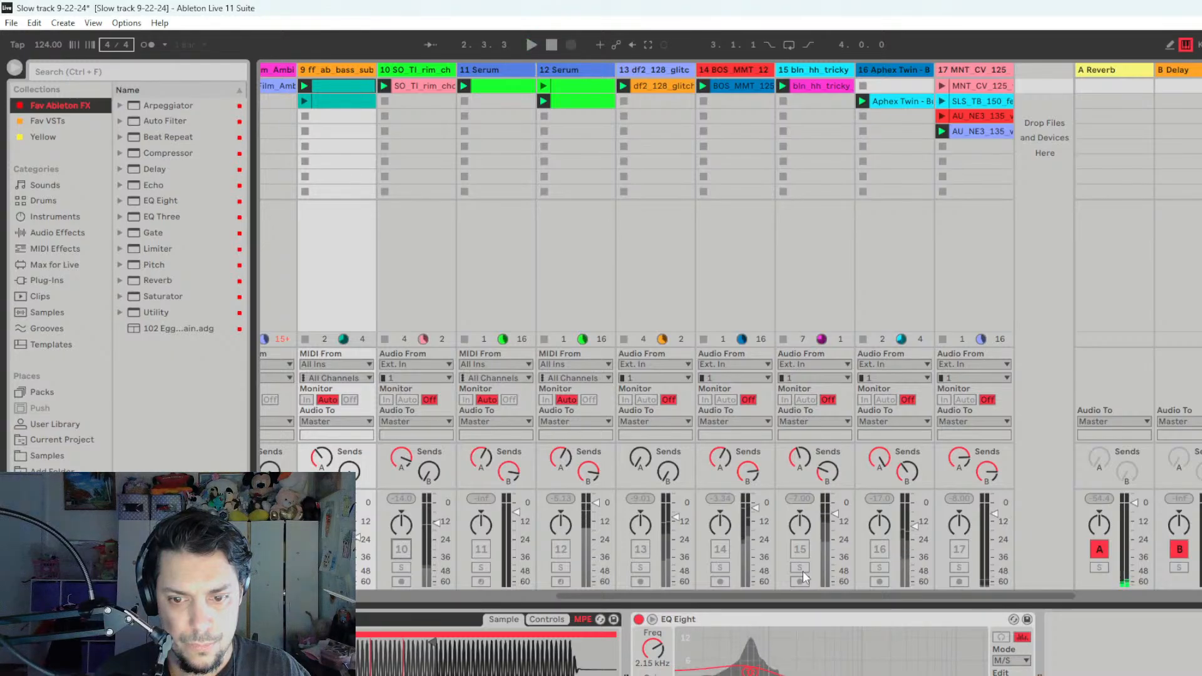
- Audition the bln_hh_tricky loop on track 15 in solo, and activate it in the mix together with track 10 at a lower volume
left_click(801, 569)
key("space")
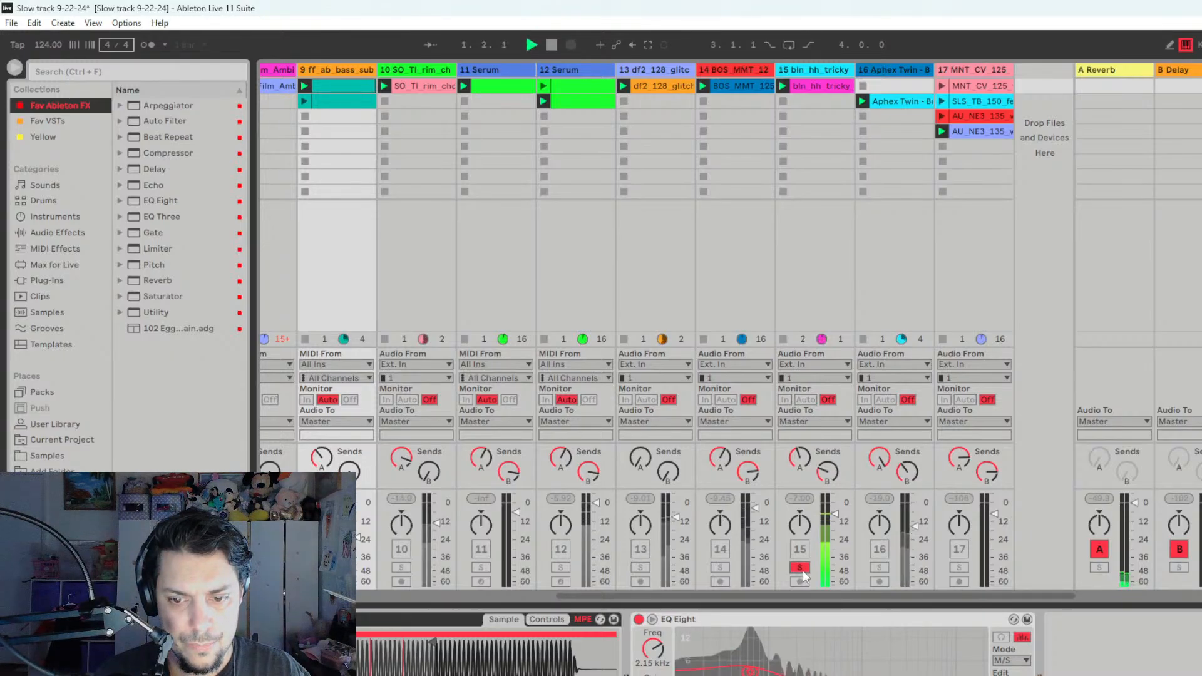
left_click(800, 567)
left_click(801, 551)
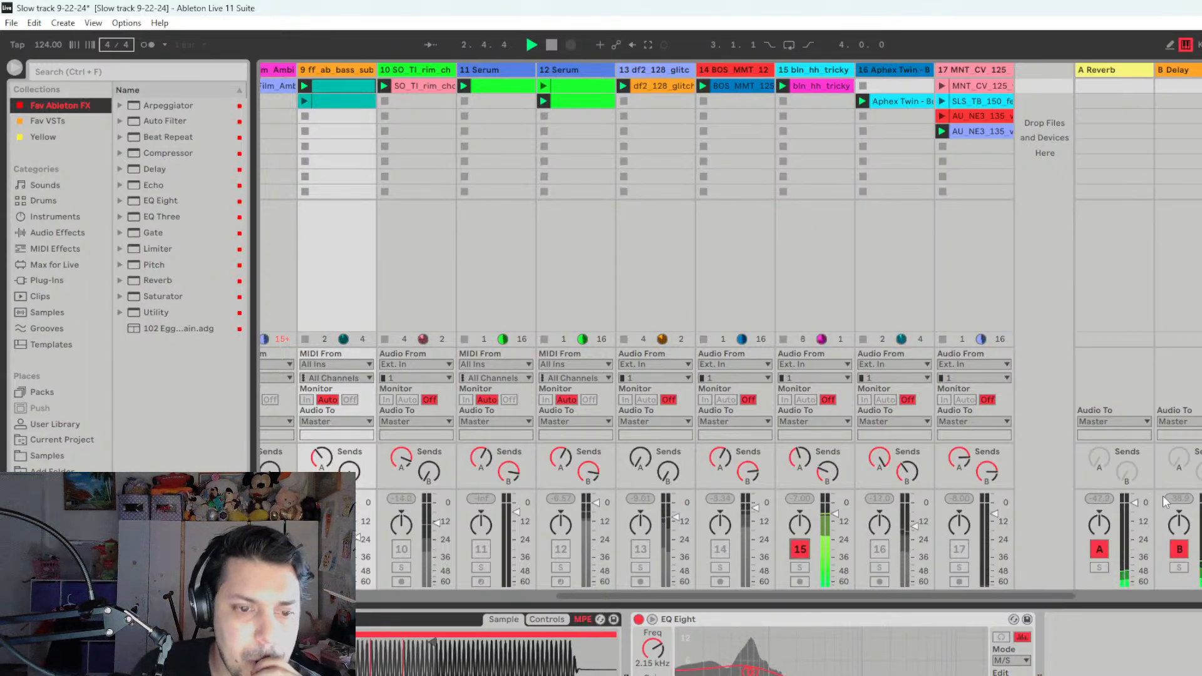
left_click(401, 549)
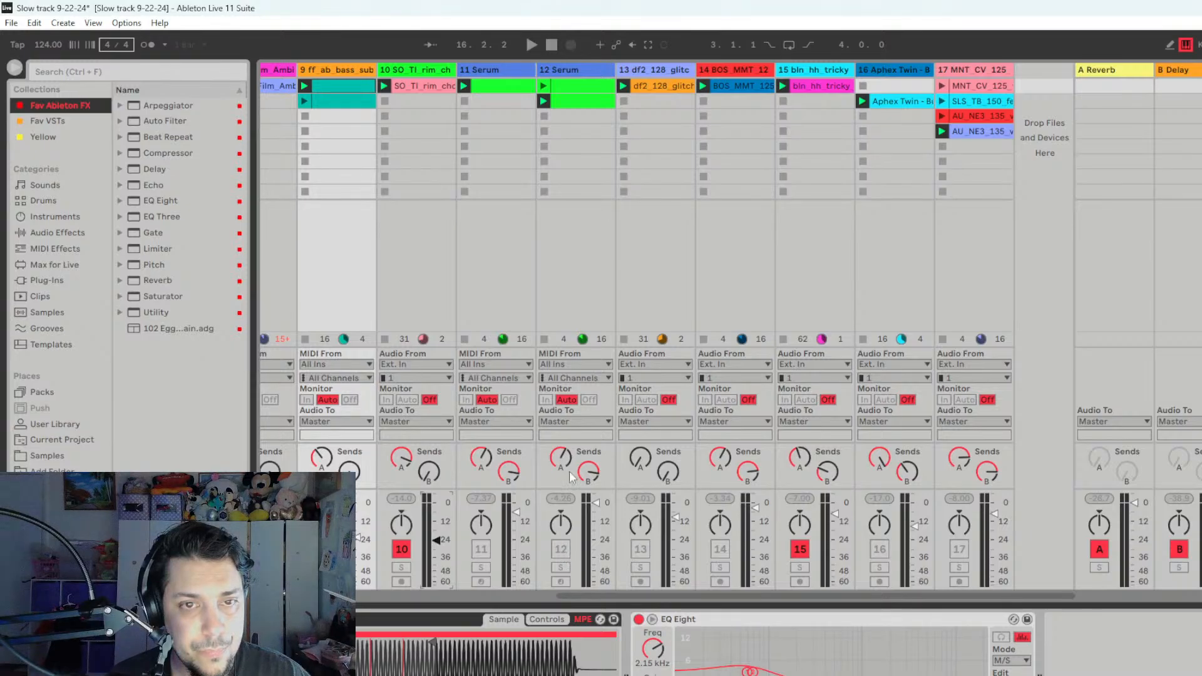
- Open the Serum instrument window of track 12
left_click(562, 74)
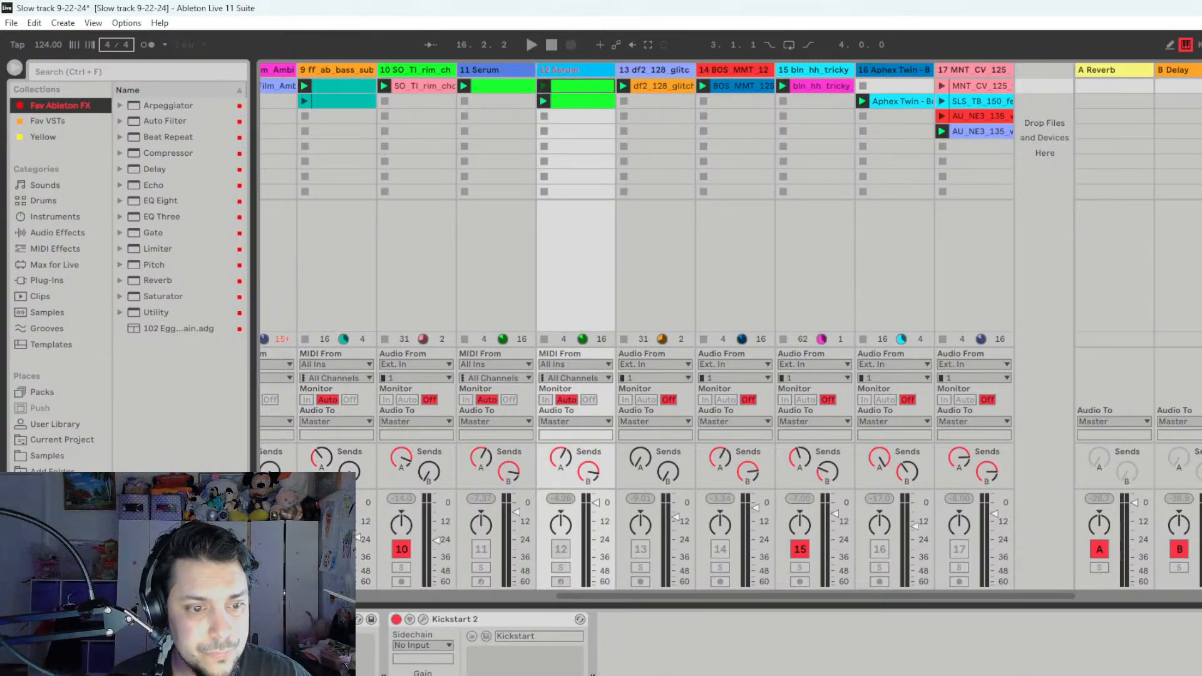
left_click(47, 619)
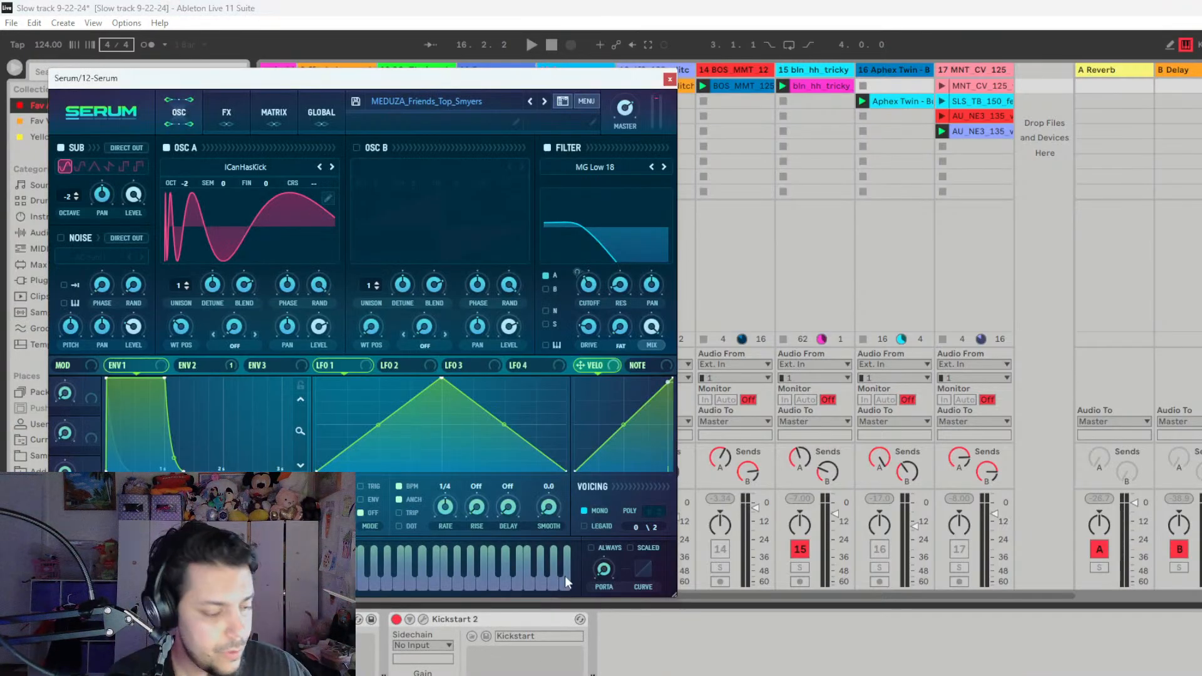
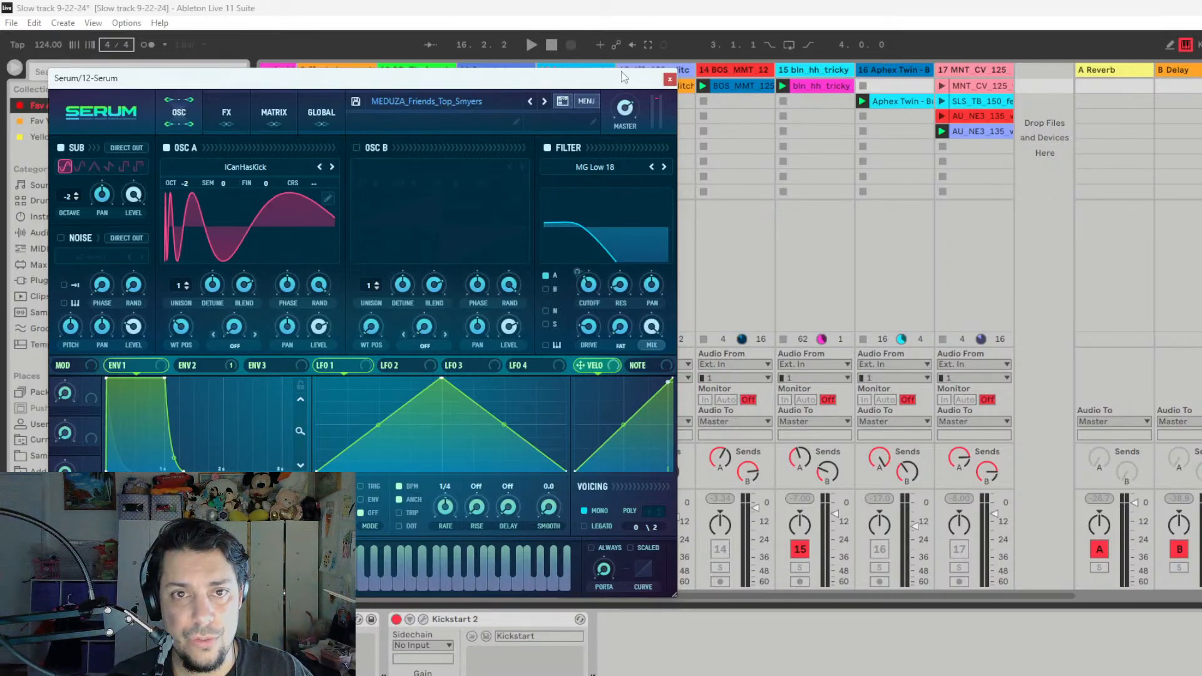
- Arm and solo track 12 with its Serum window moved clear of the mixer, and play its sound alone
left_click_drag(625, 77, 1201, 126)
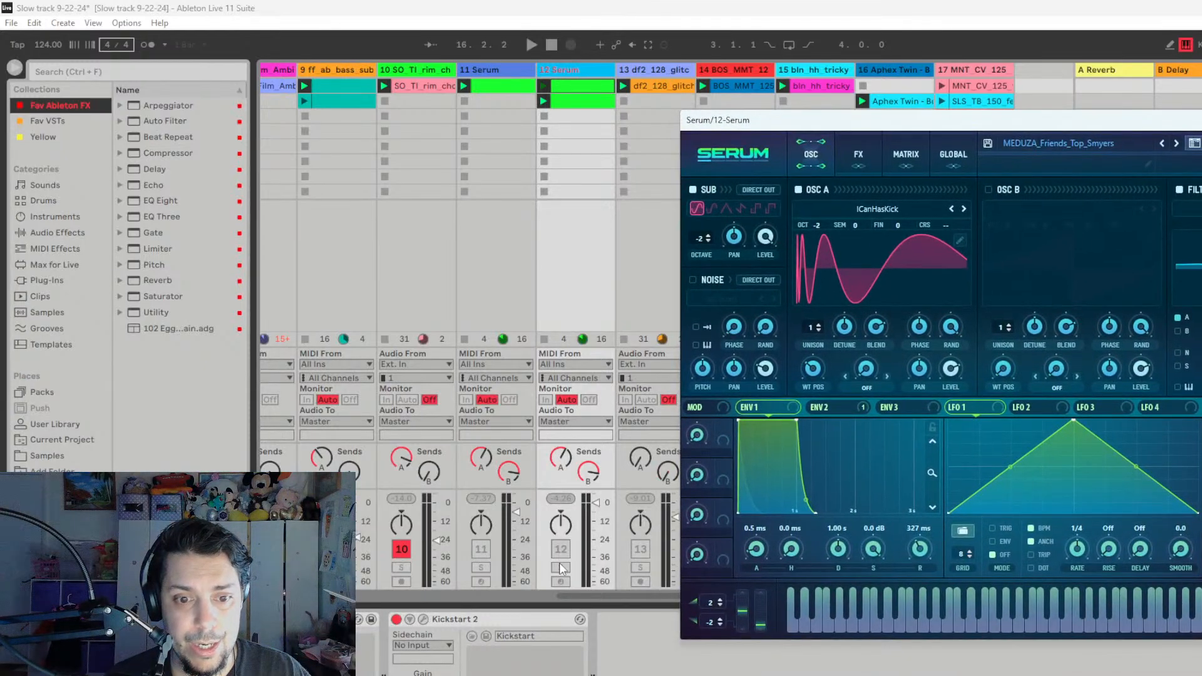
left_click(562, 582)
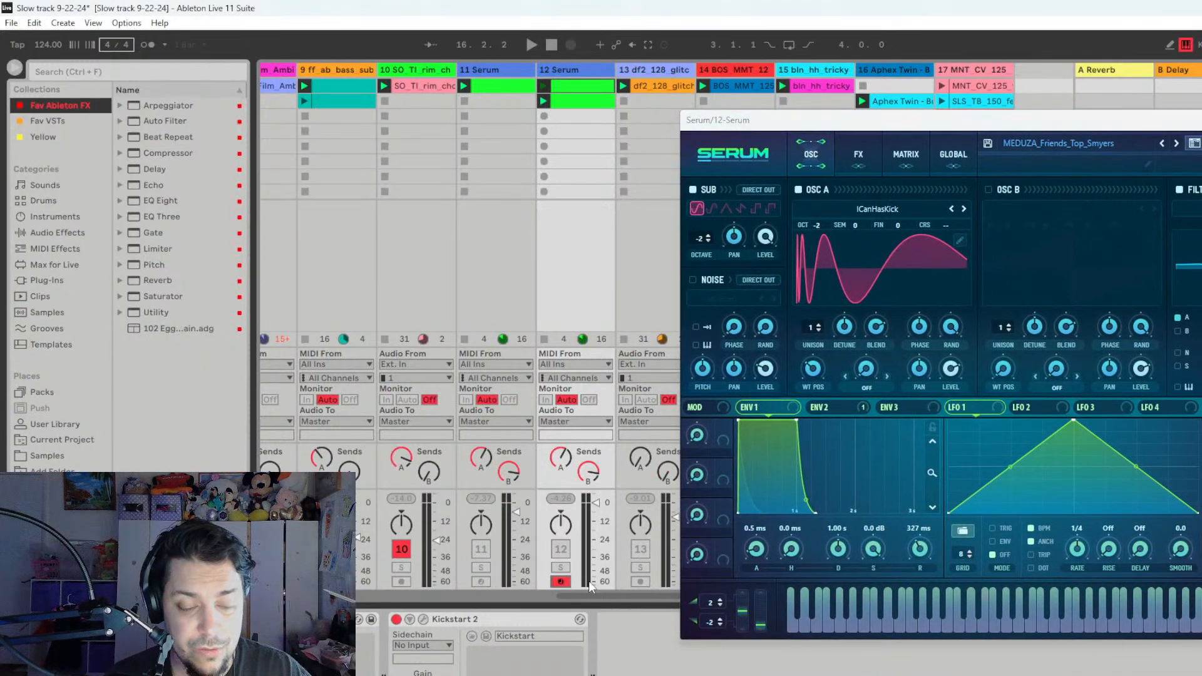
left_click(561, 569)
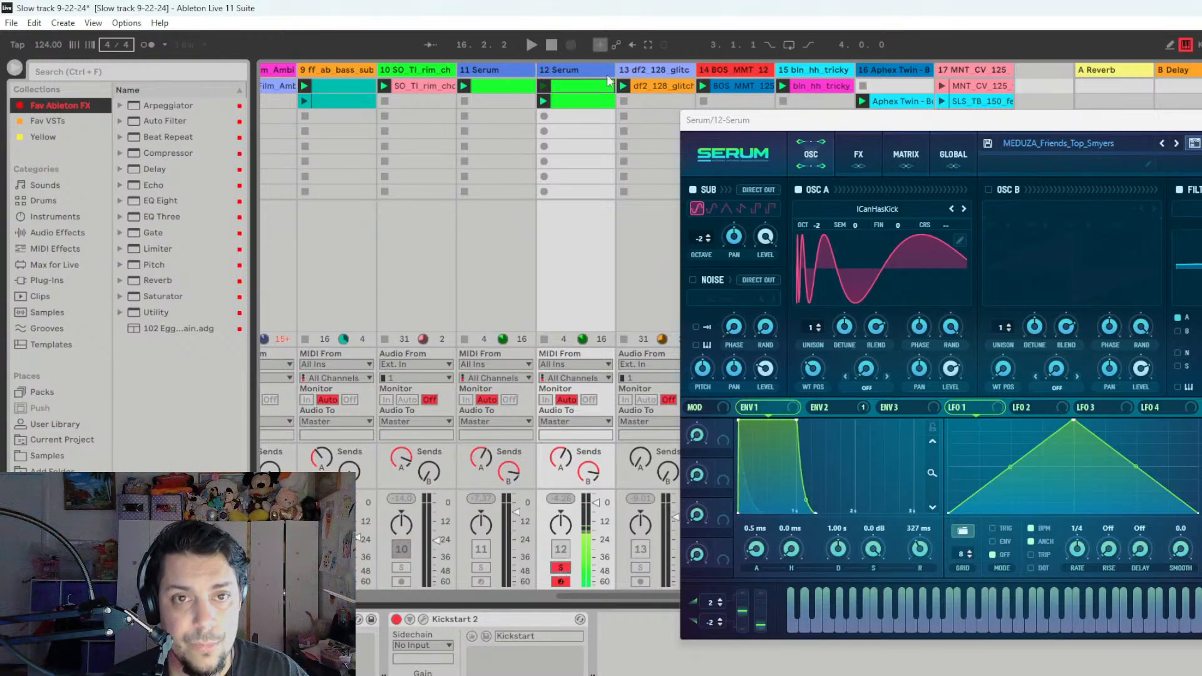
- Turn off Kickstart 2 on track 12, raise the track's send B level, and hide the Serum window
left_click(575, 68)
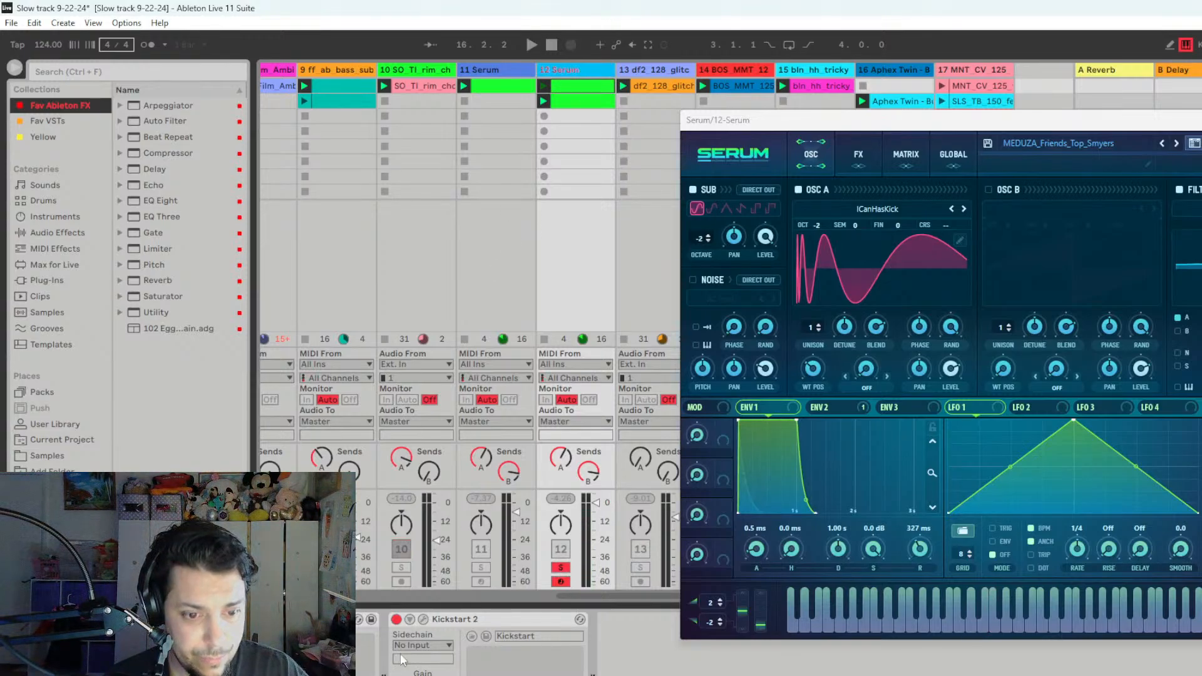
left_click(397, 619)
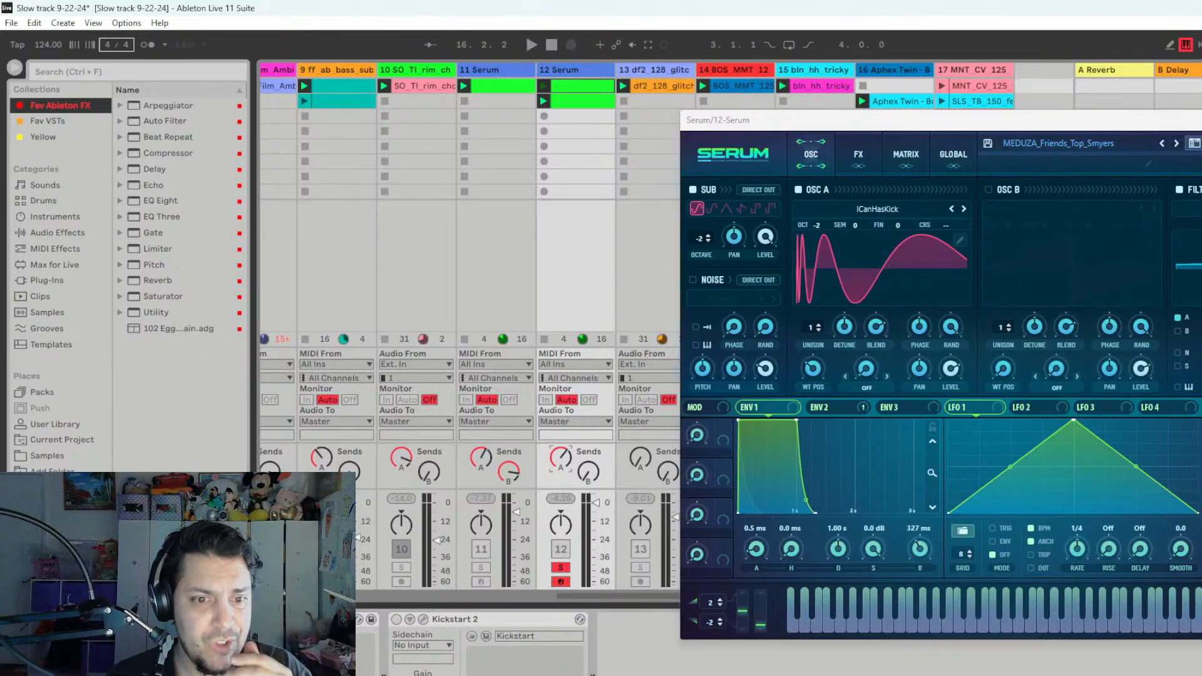
left_click_drag(588, 480, 589, 454)
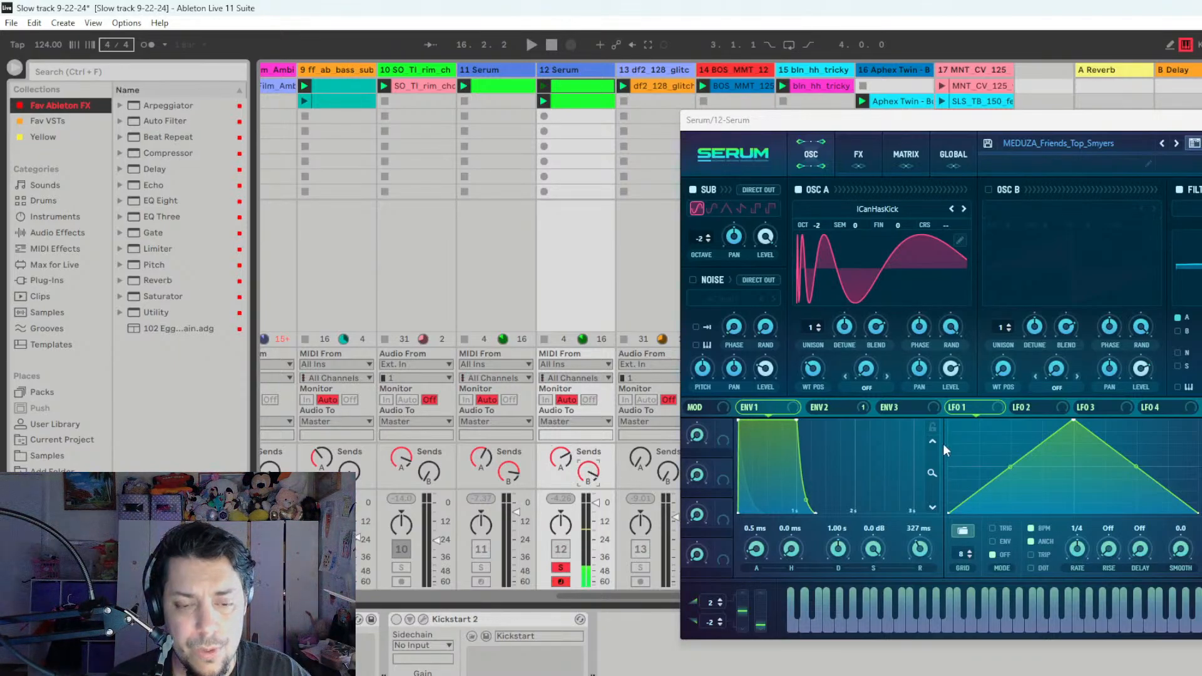
key("ctrl+alt+p")
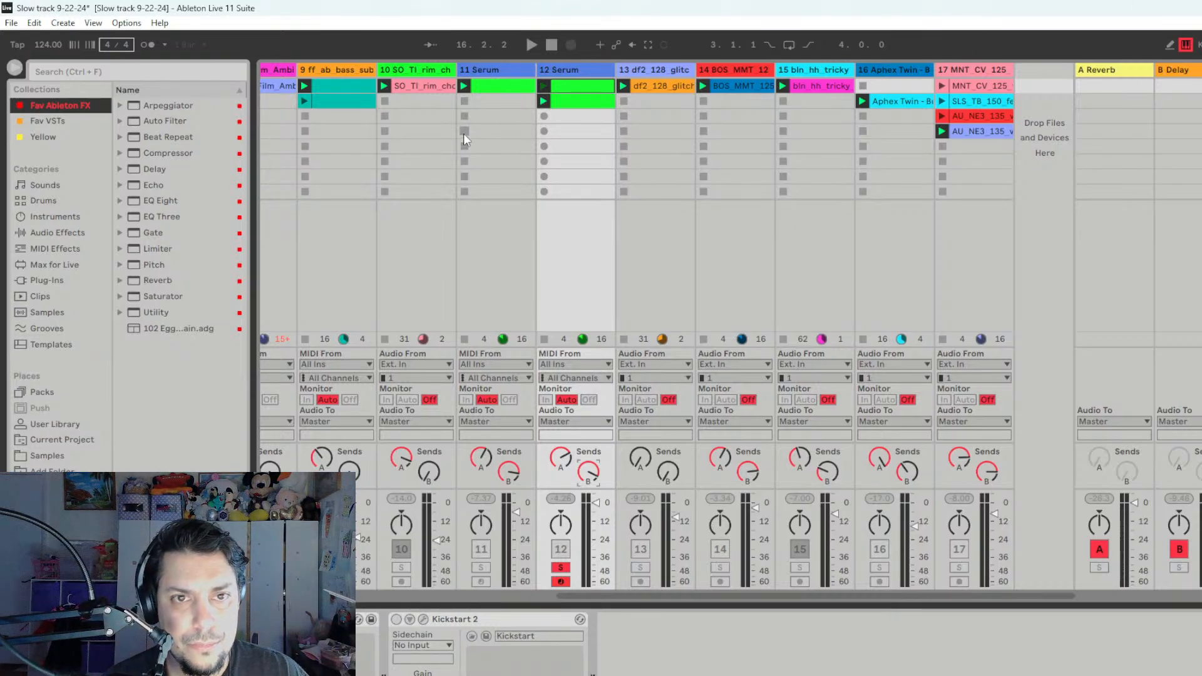
- Play the first clip of track 12 in solo with its notes shown, and stop playback
left_click(544, 86)
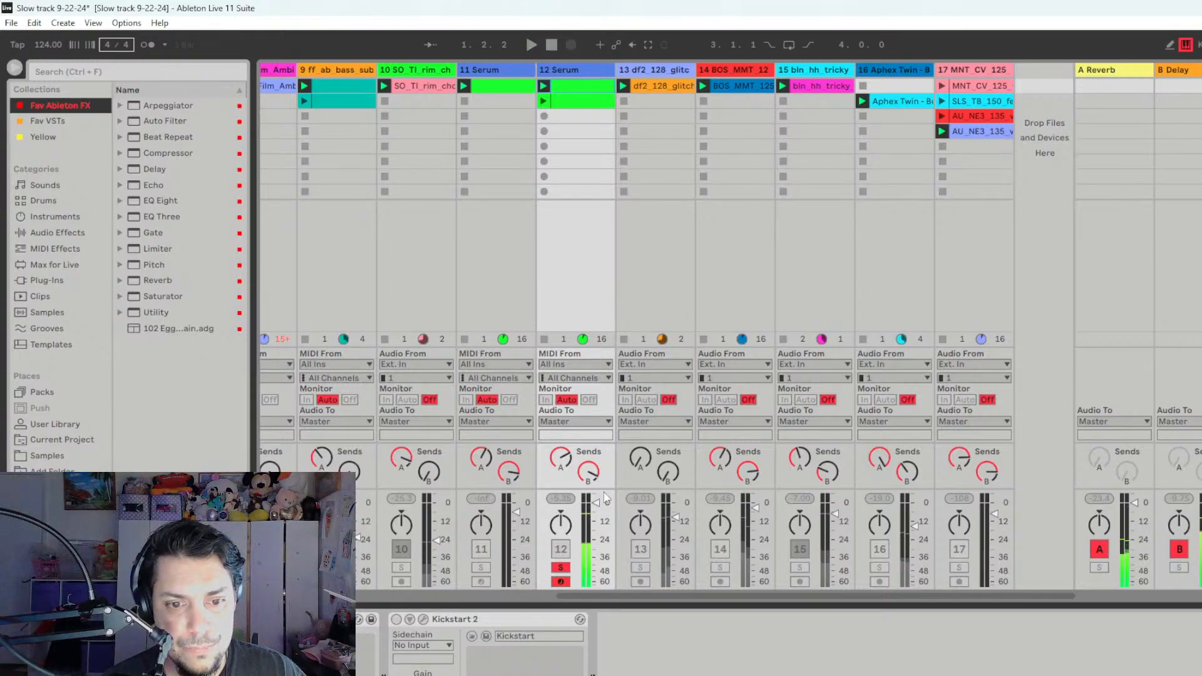
key("shift+Tab")
key("space")
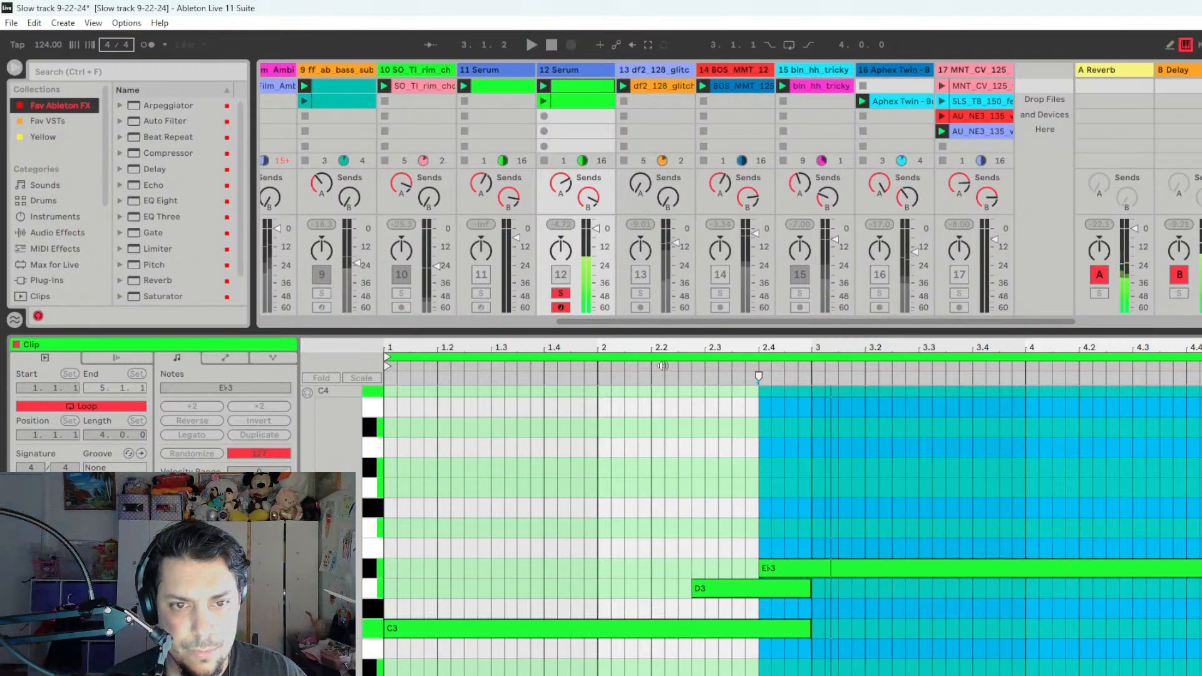
- Activate track 12 in the mix and play its first clip and its second clip with the other tracks
left_click(561, 294)
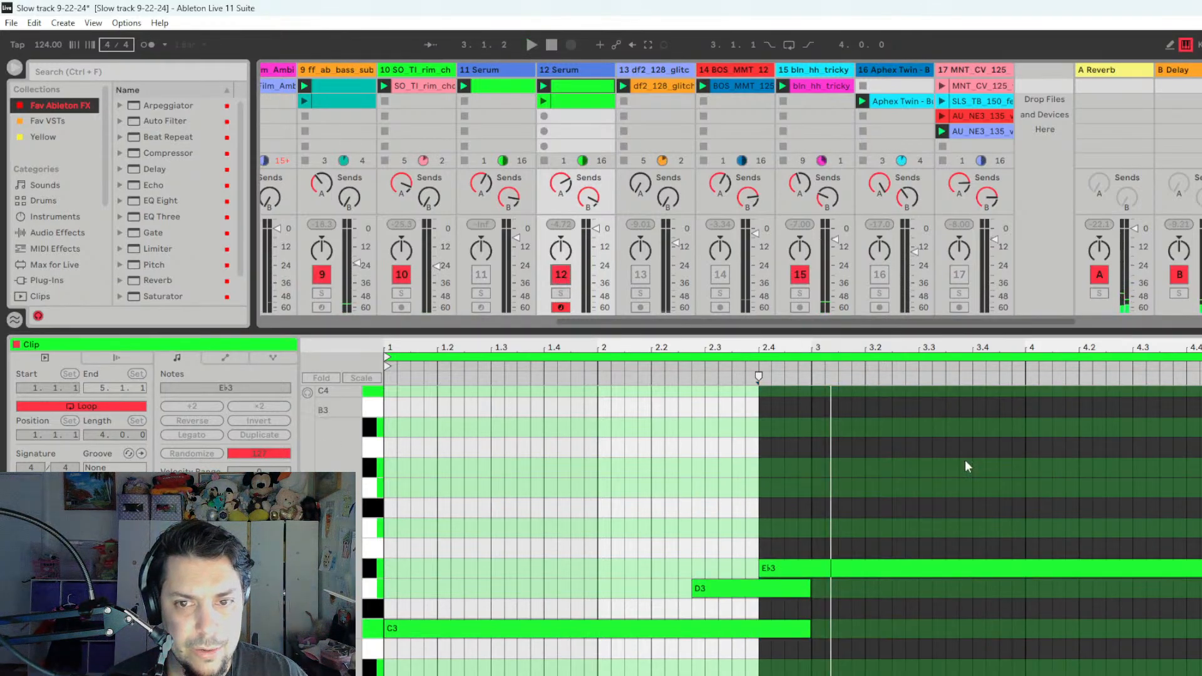
key("space")
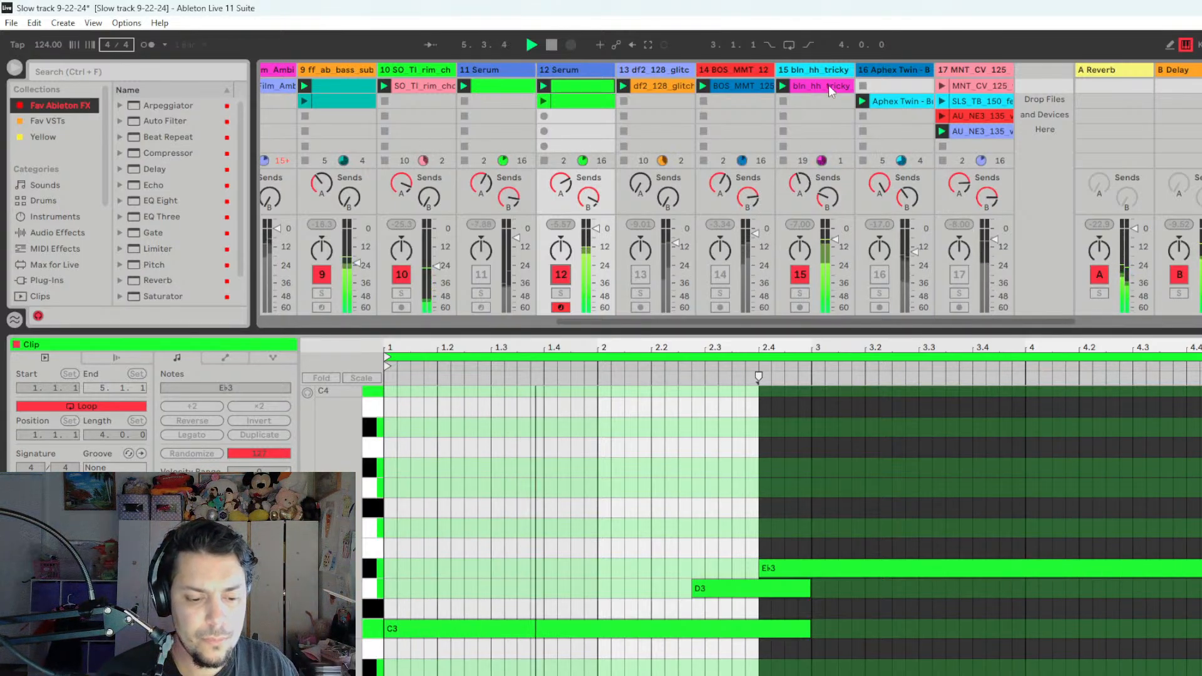
key("space")
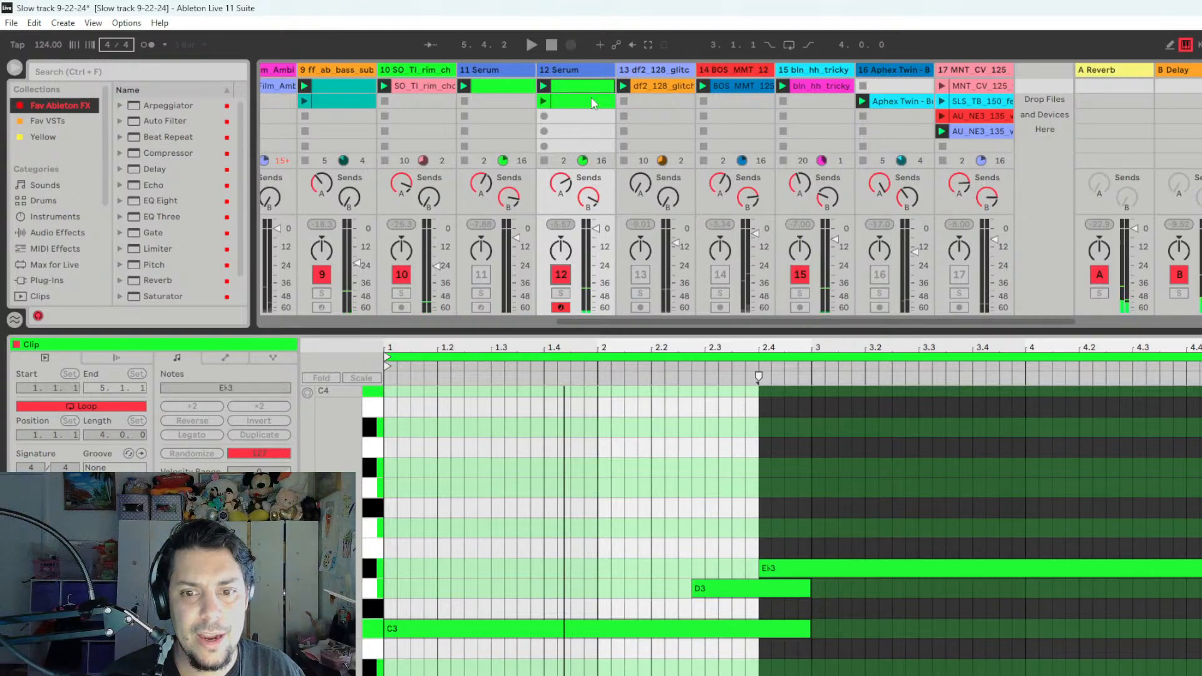
left_click(591, 99)
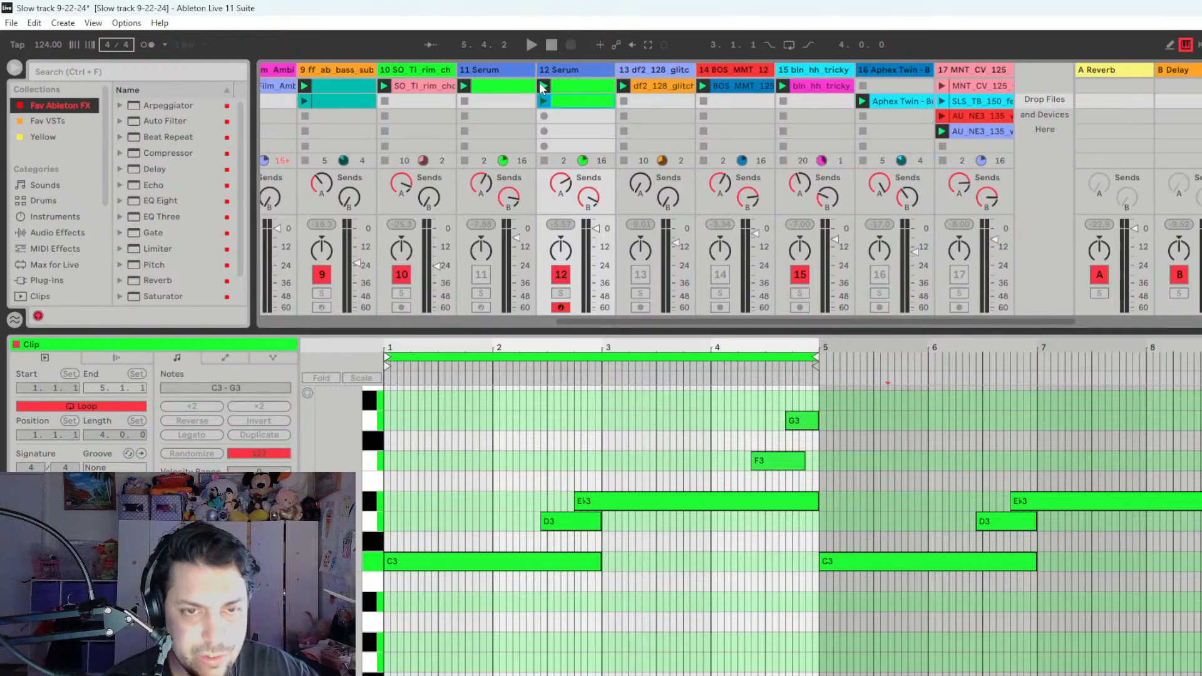
left_click(543, 101)
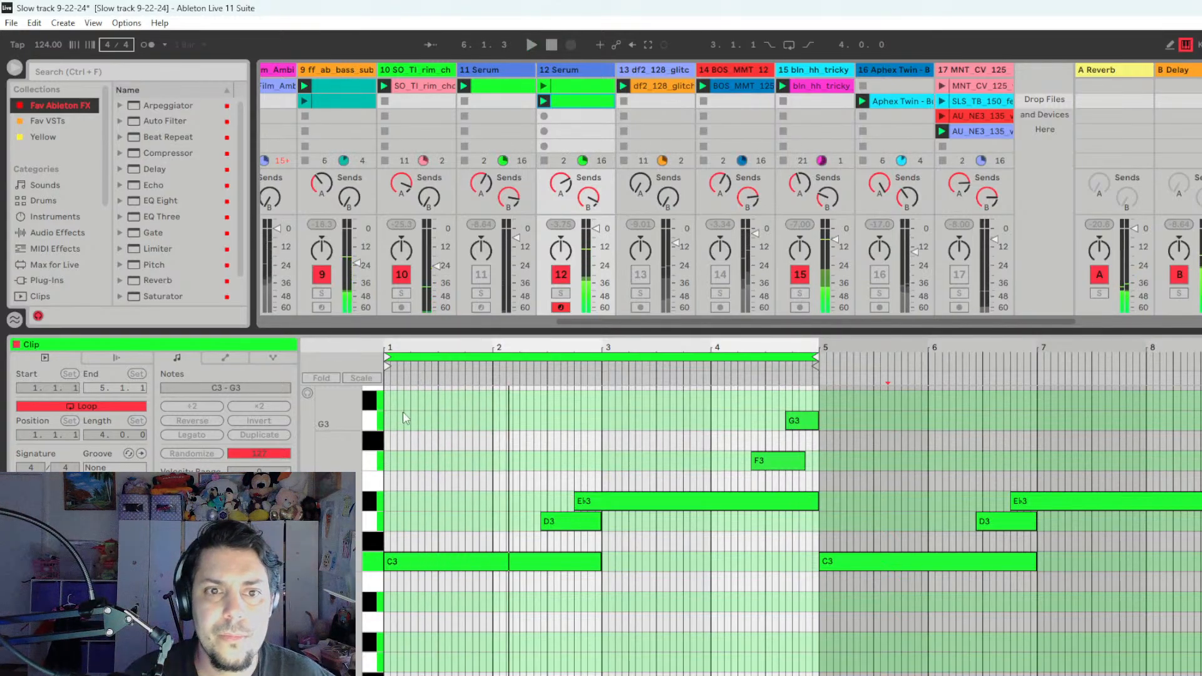
- Solo track 11 and open its Serum instrument window, placing it clear of the track's mixer controls
left_click(481, 293)
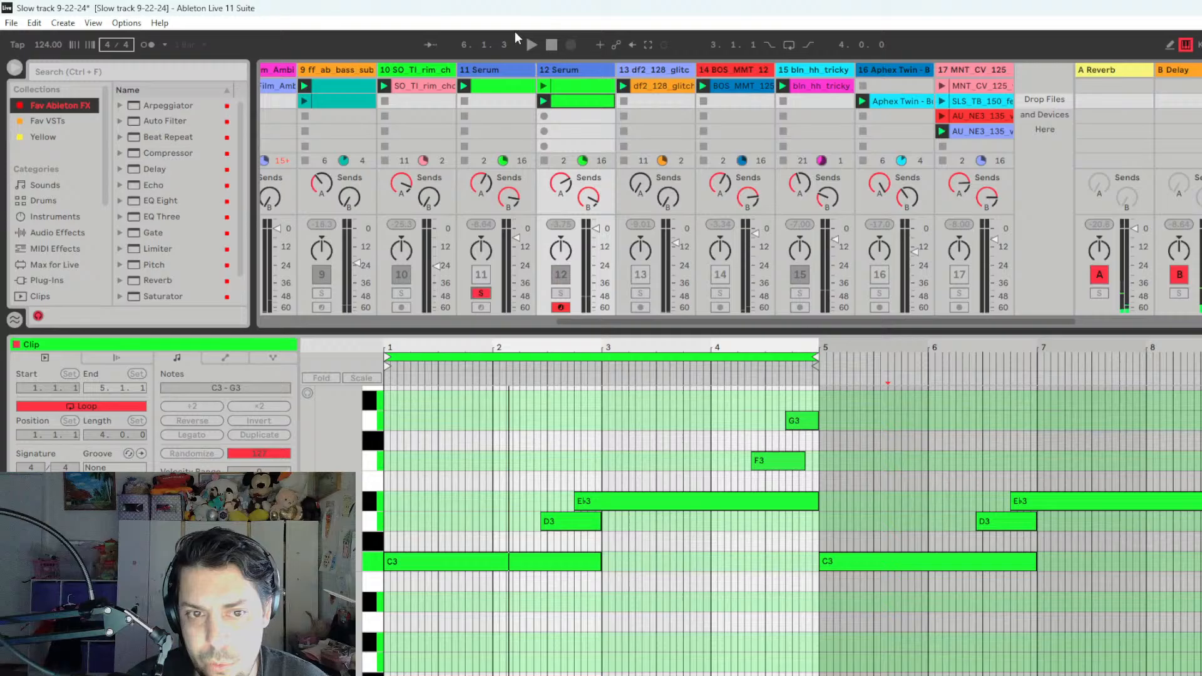
left_click(504, 87)
key("shift+Tab")
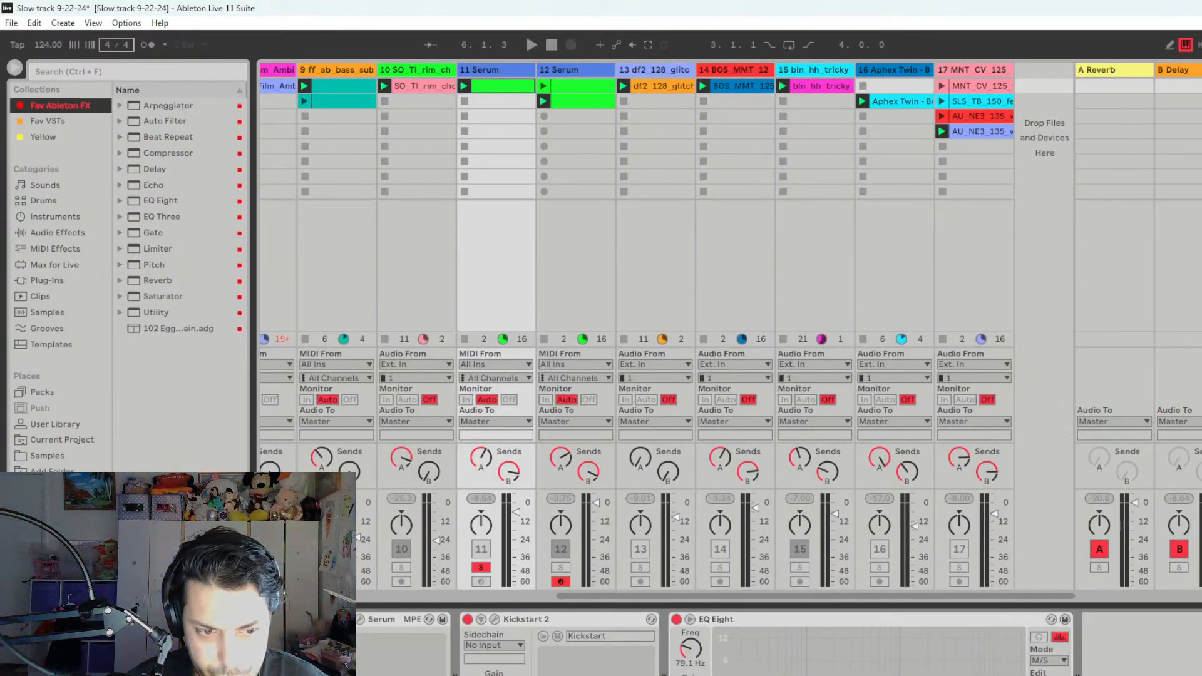
left_click(361, 620)
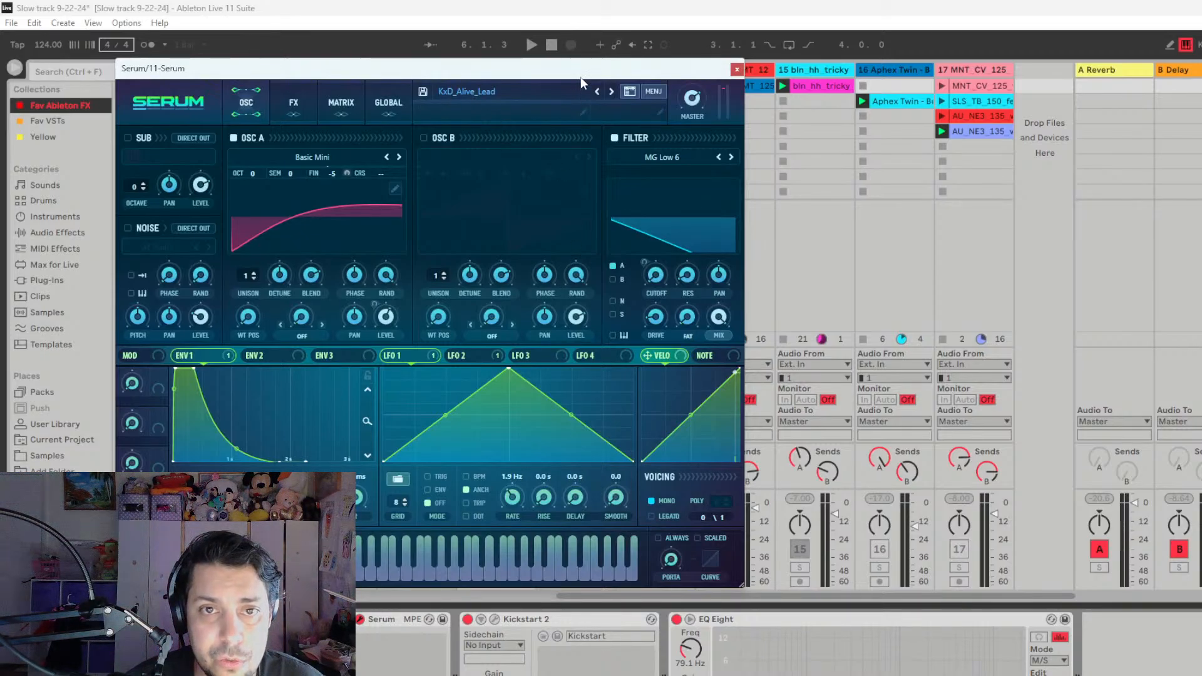
left_click_drag(580, 77, 1173, 162)
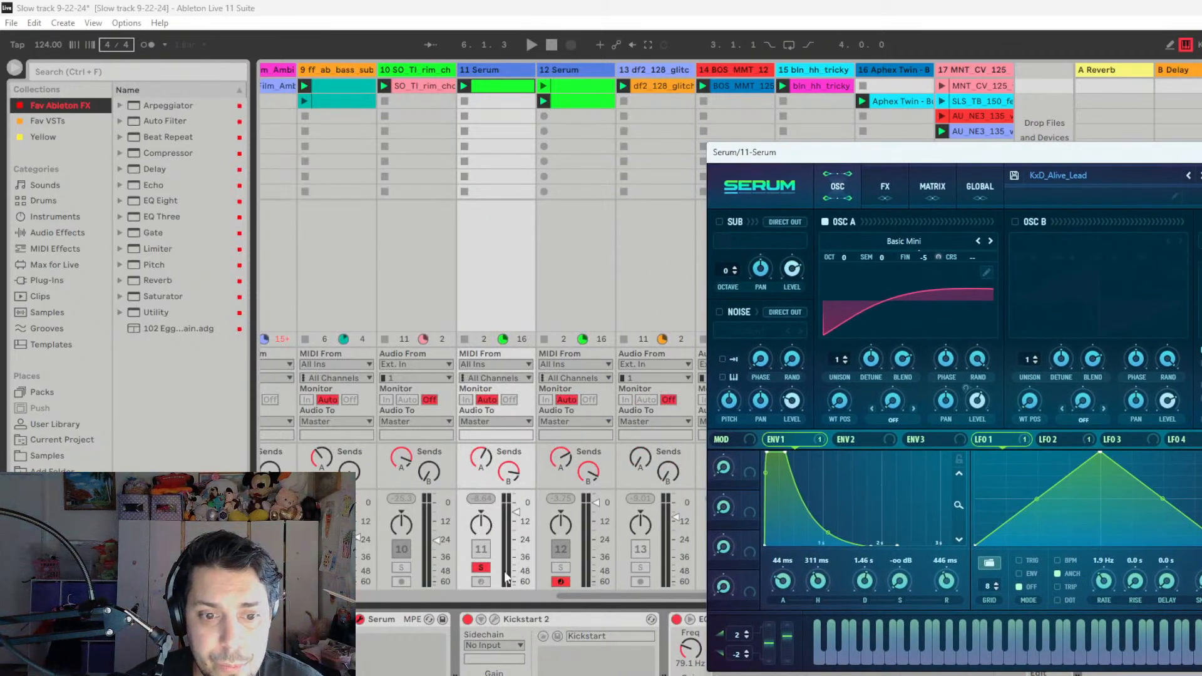
- Arm track 11, play its KxD_Alive_Lead sound live, and close the Serum window
left_click(483, 581)
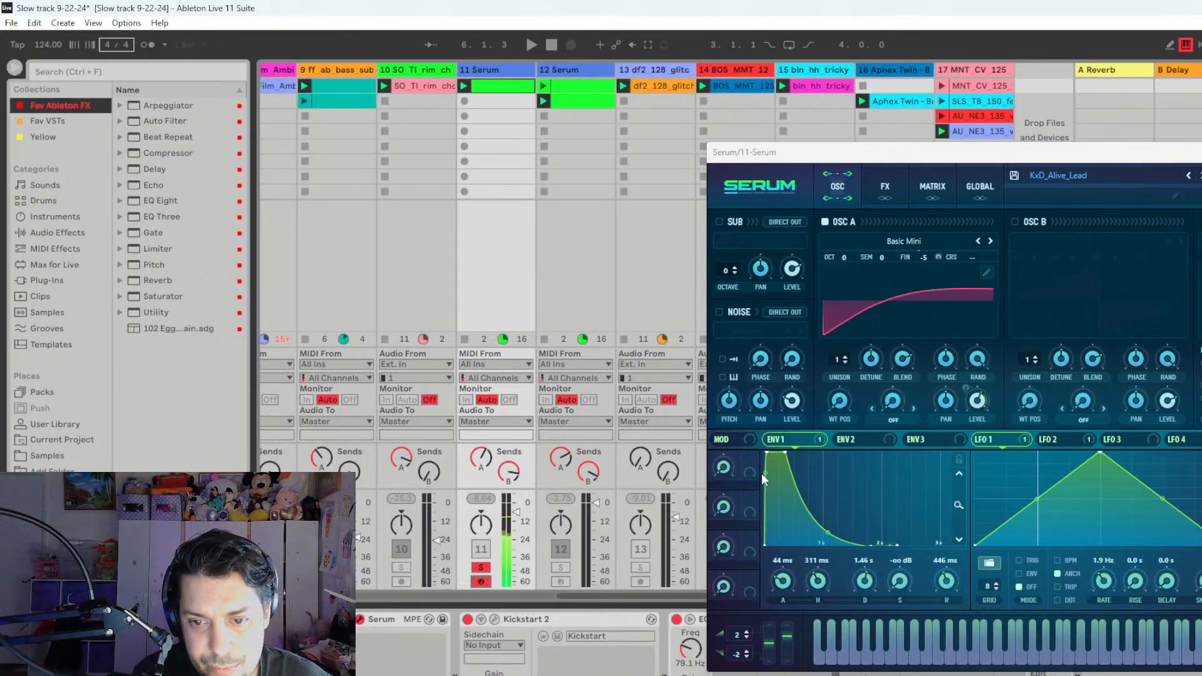
left_click_drag(1168, 155, 906, 158)
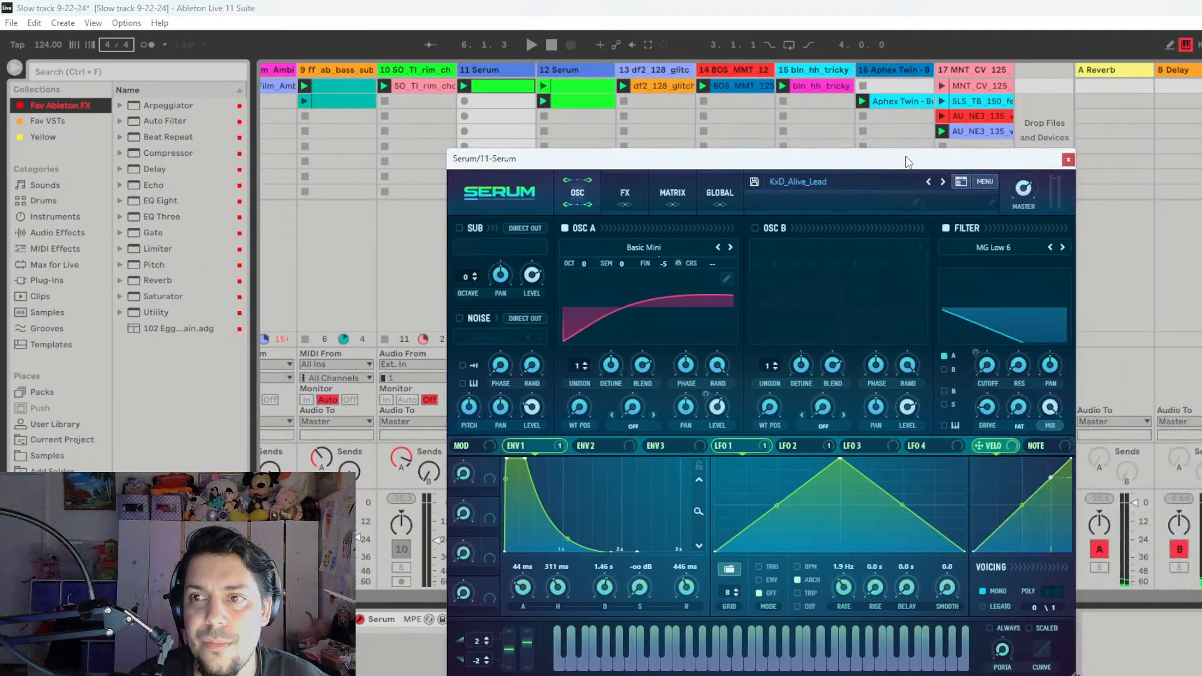
left_click(1069, 160)
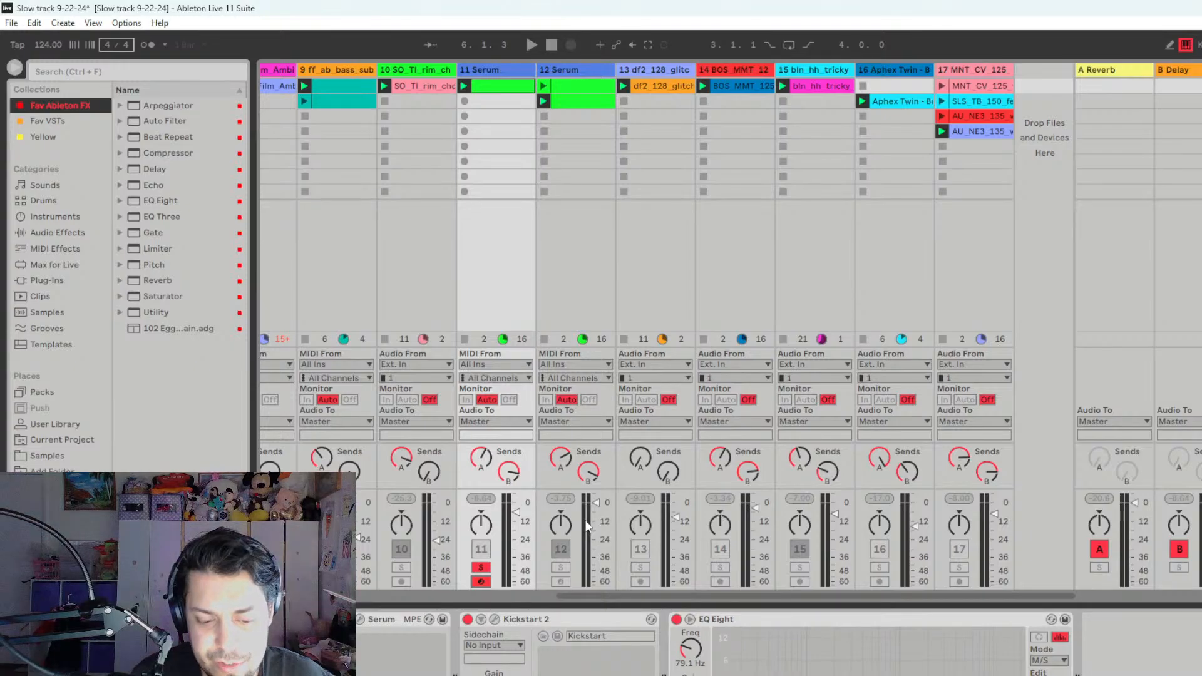
- Play the track 11 clip in solo with its notes shown, and end the solo
key("space")
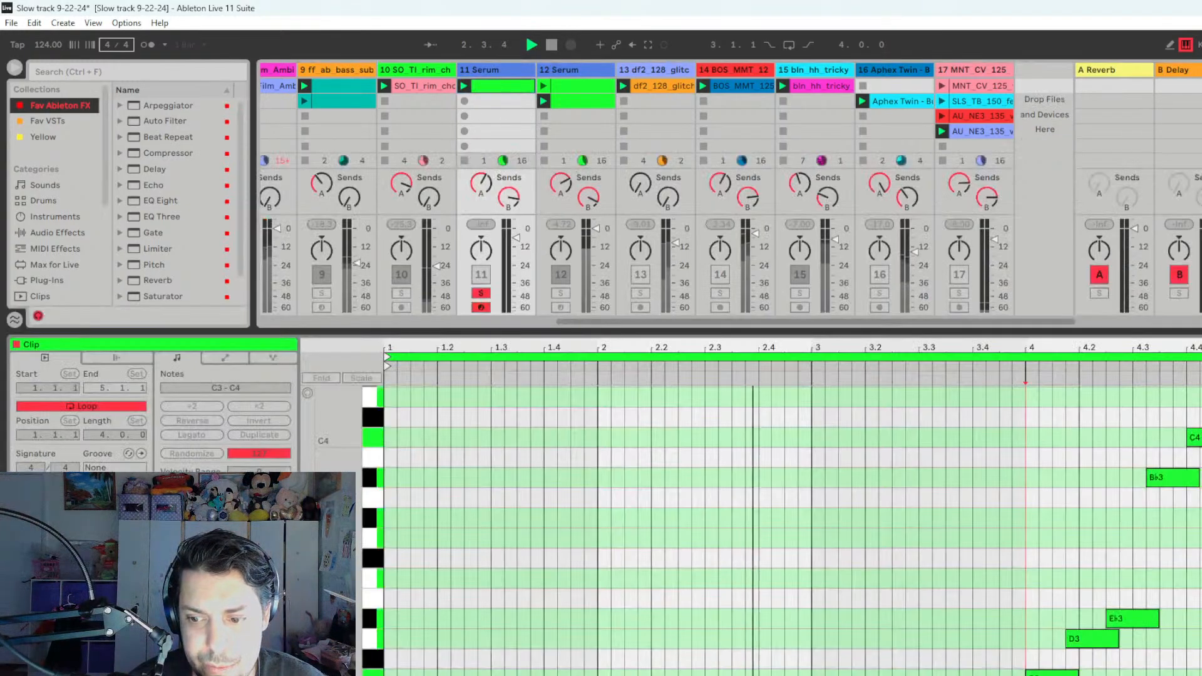
double_click(501, 95)
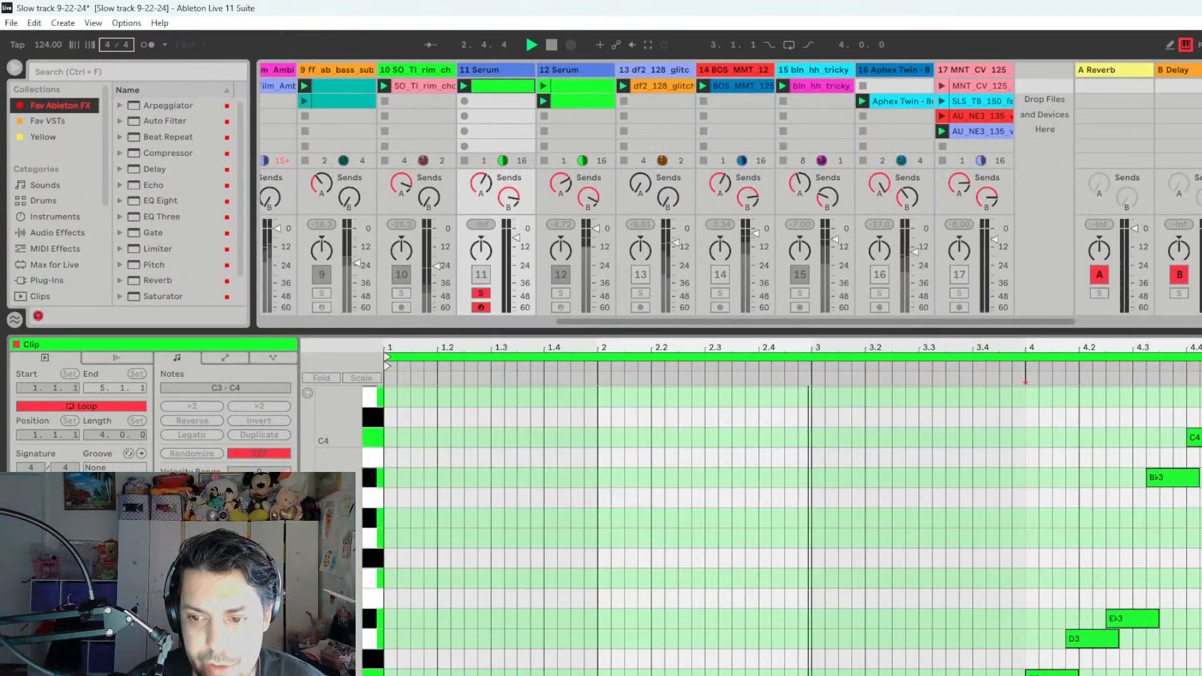
left_click(483, 295)
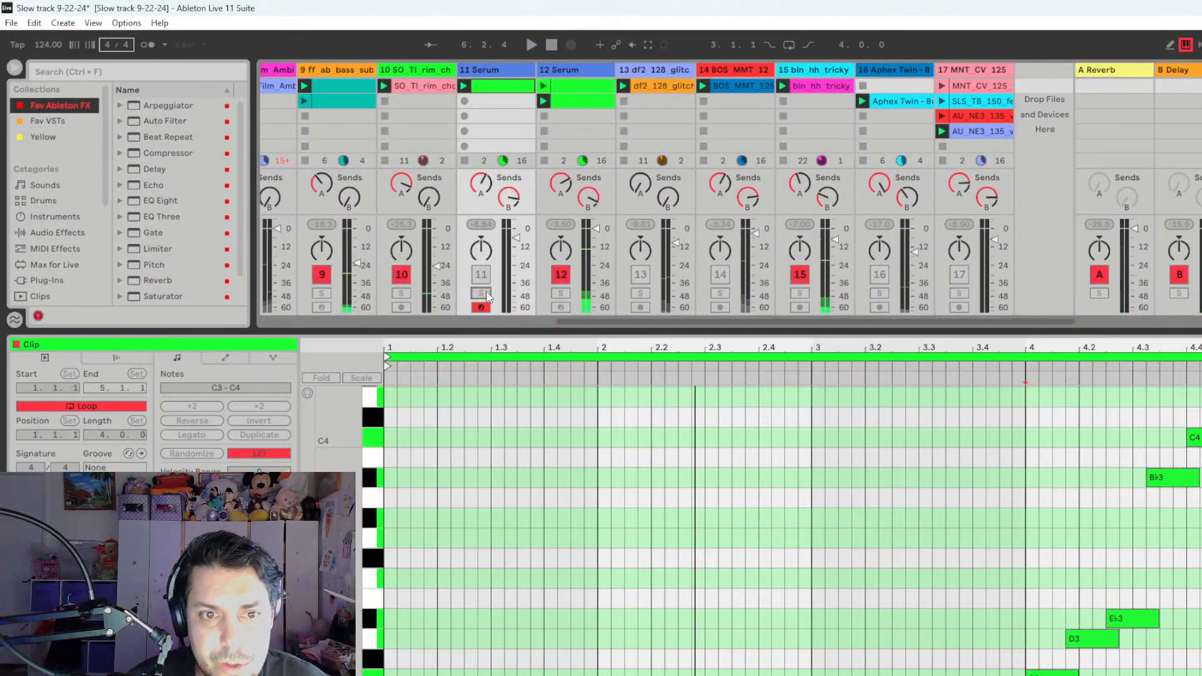
- Activate track 11 and play it together with the other active tracks
left_click(481, 276)
key("space")
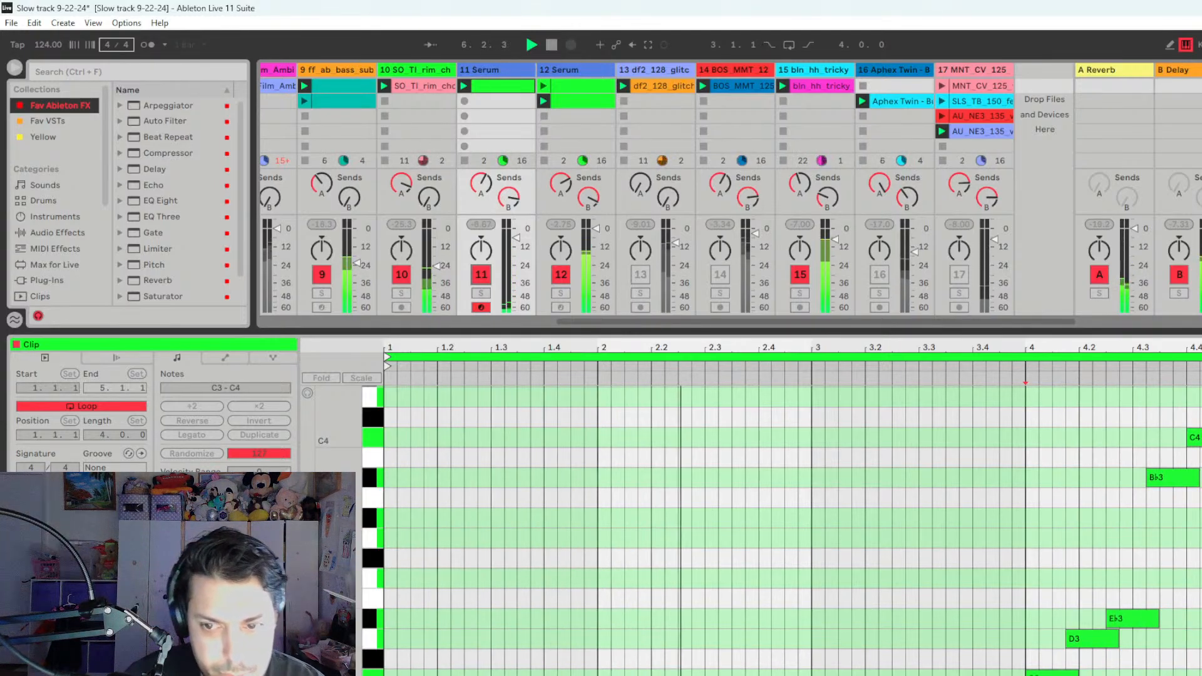
key("space")
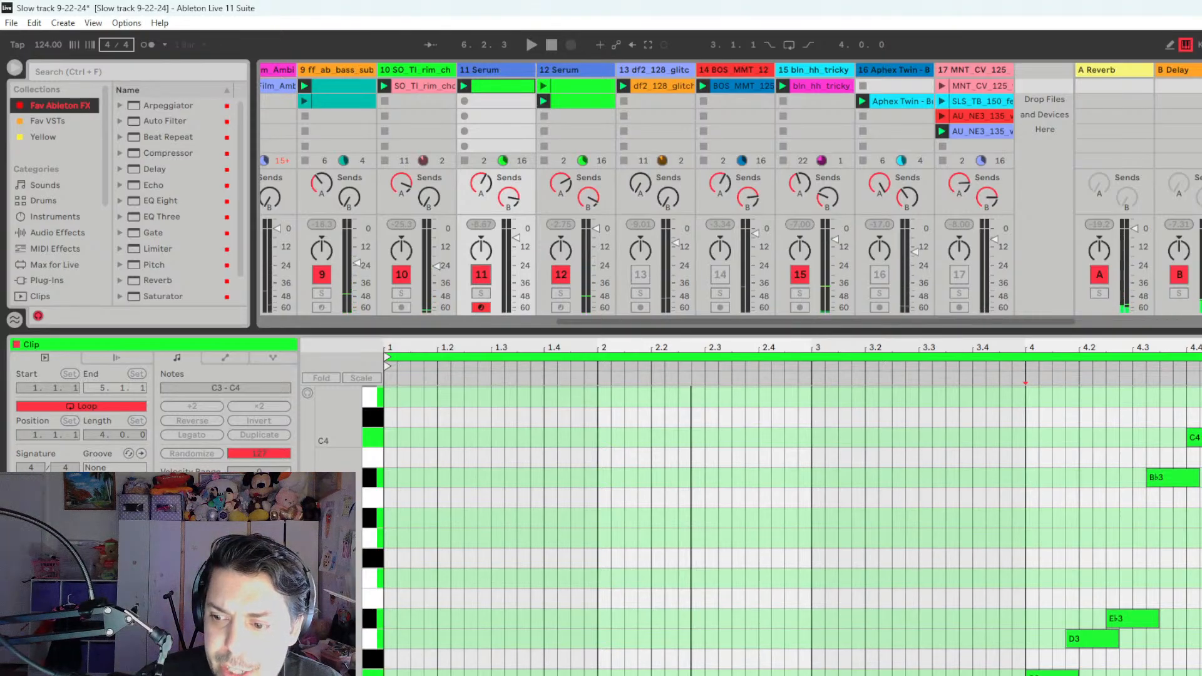
- Hide the detail view and play the full mix while looking over the tracks in the session
key("ctrl+alt+l")
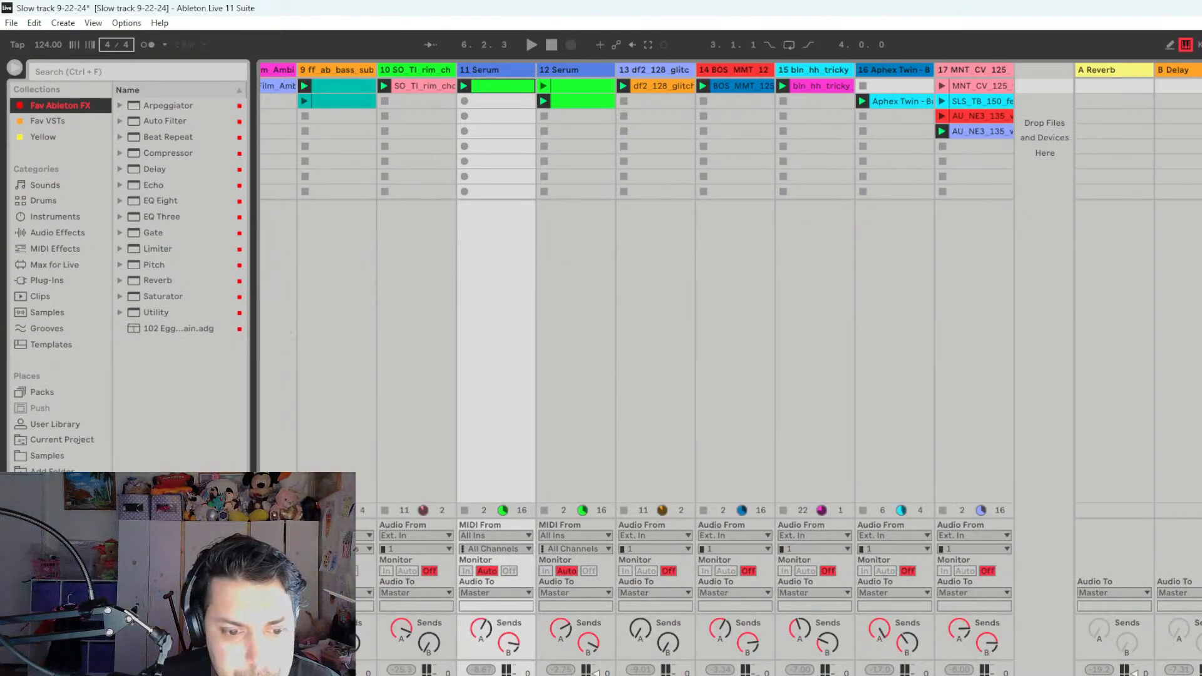
scroll(667, 282, "left", 6)
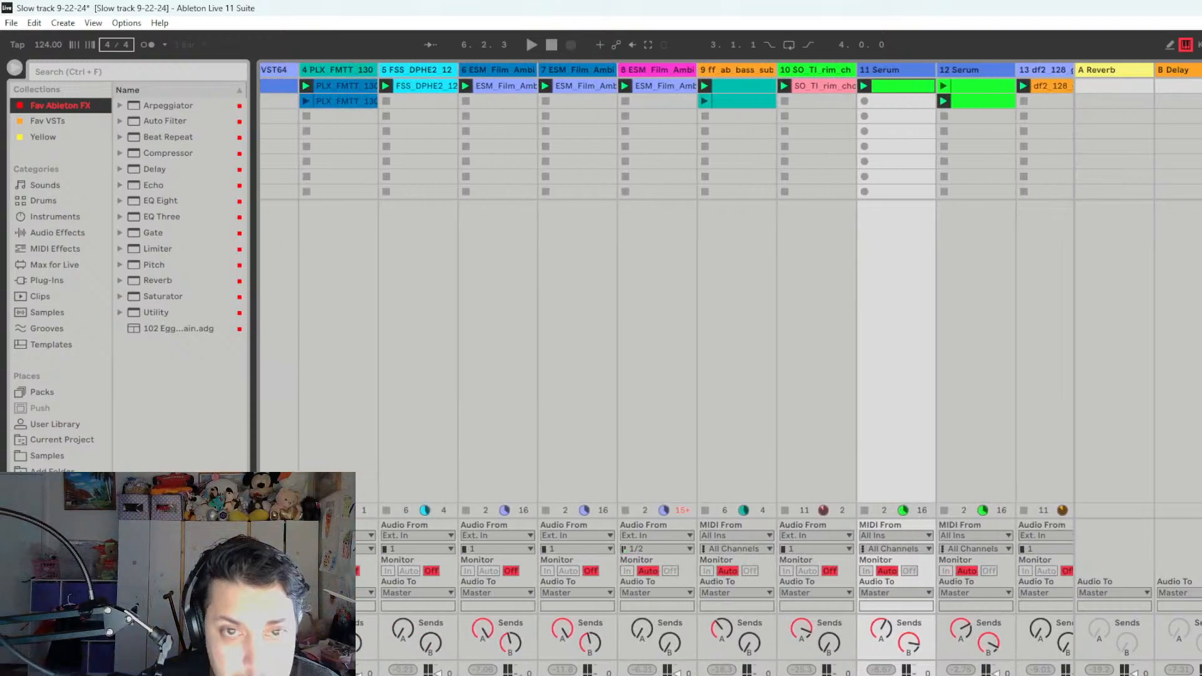
scroll(667, 282, "right", 1)
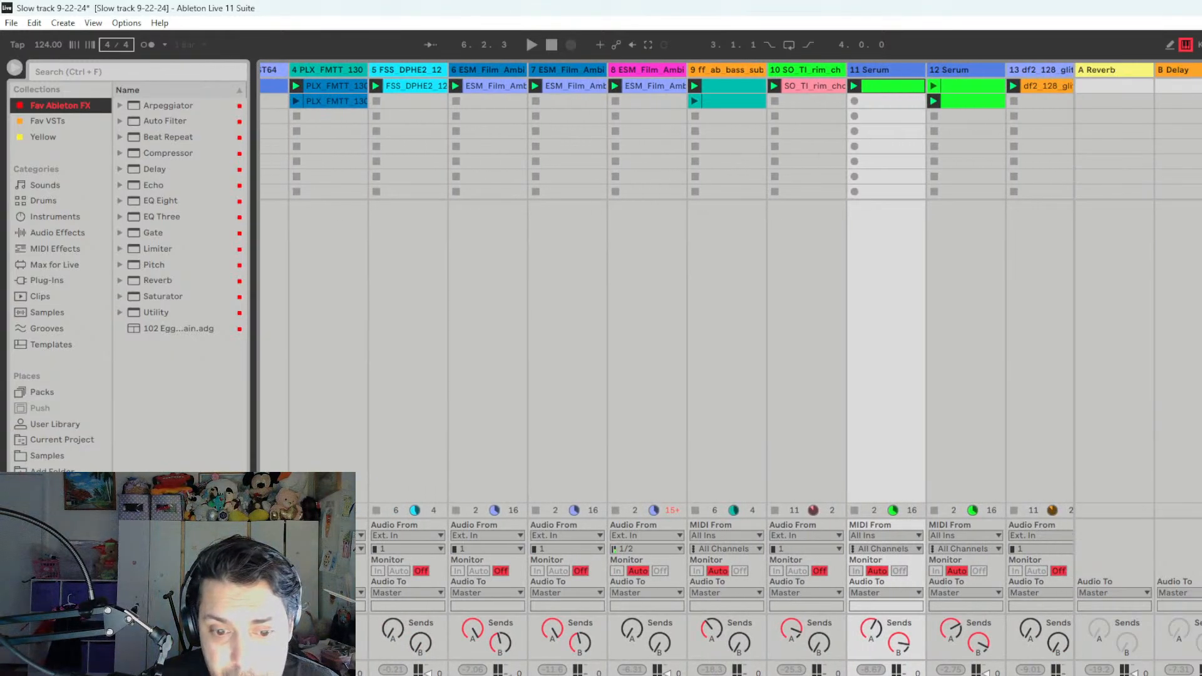
key("space")
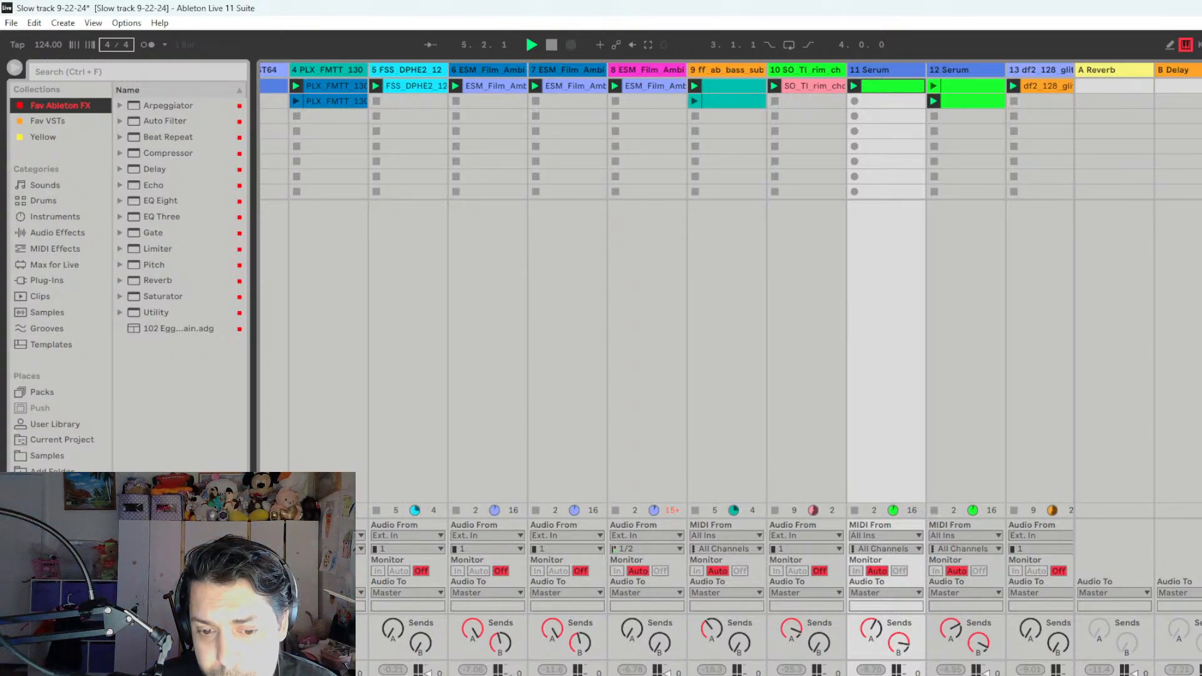
scroll(667, 369, "right", 10)
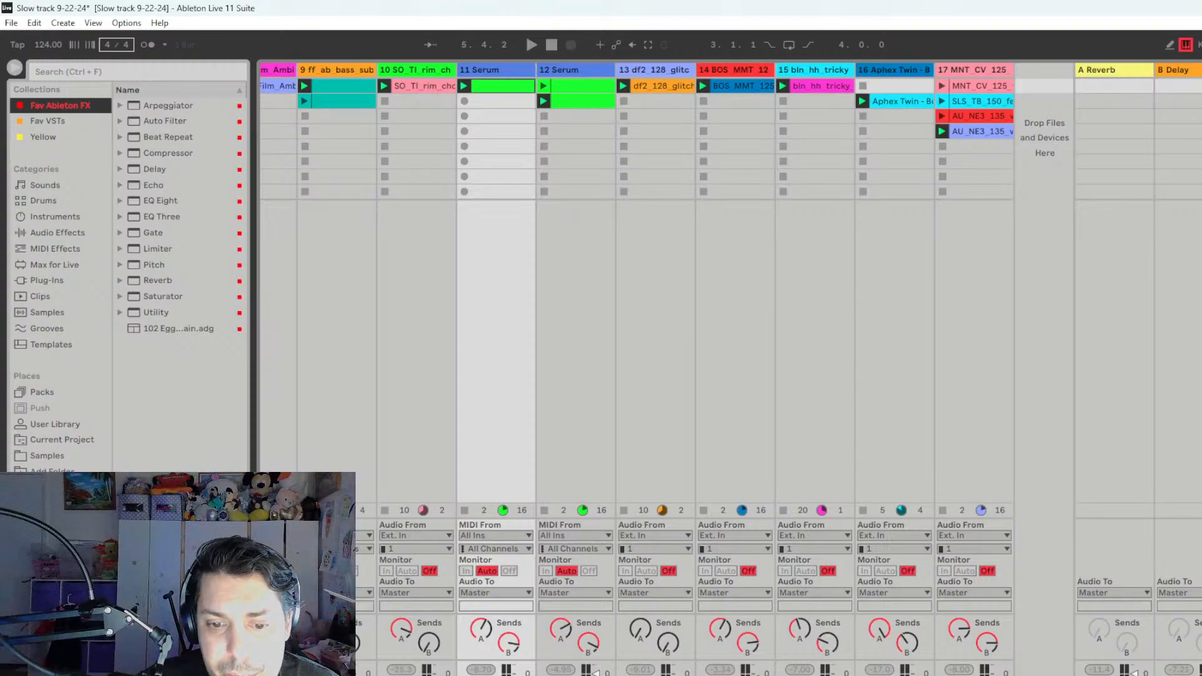
key("space")
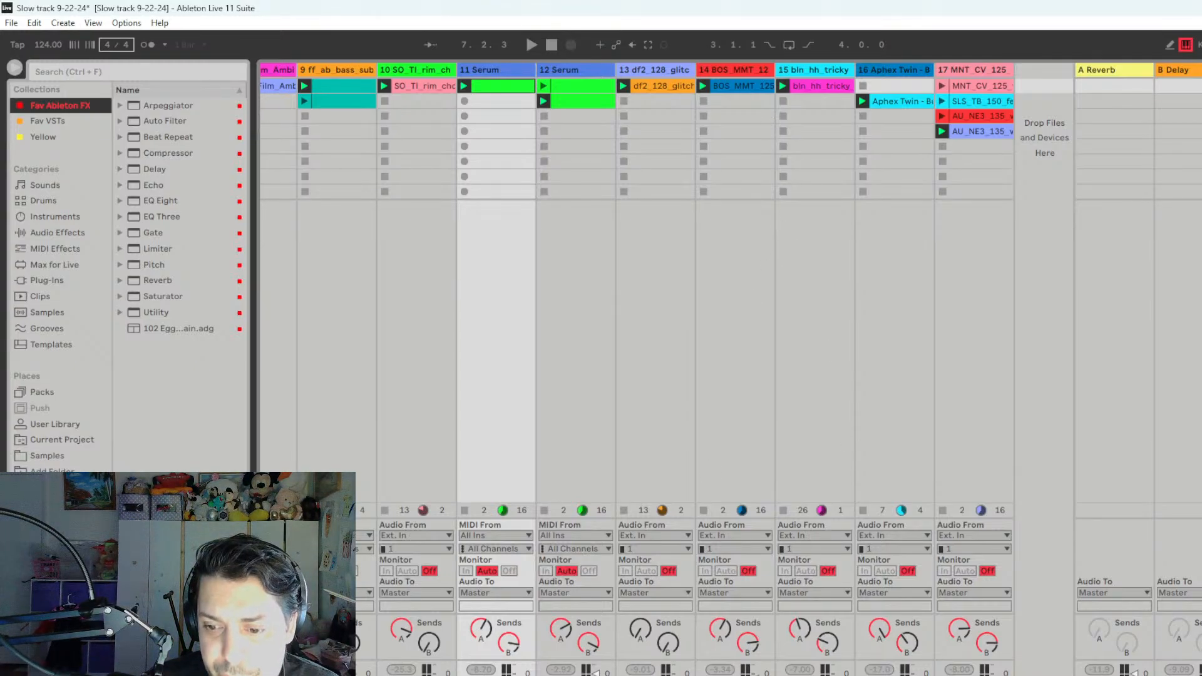
- Audition the BOS_MMT_125 synth arp loop on track 14 in solo, checking its clip settings and device chain
left_click(742, 90)
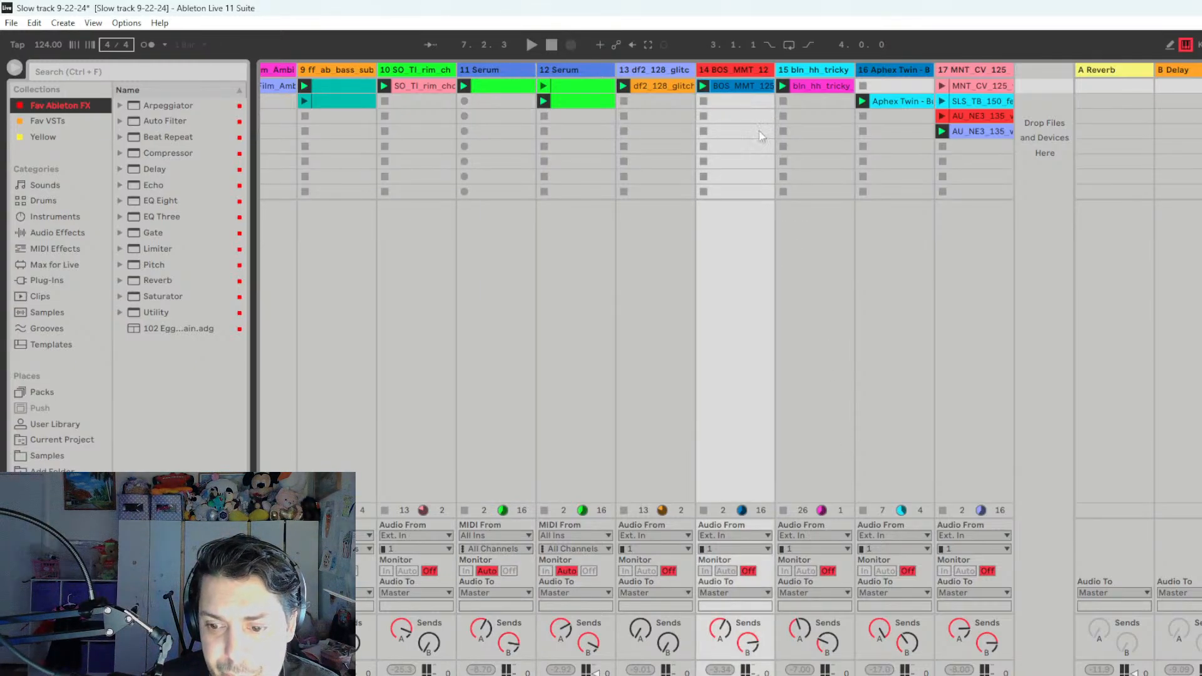
double_click(743, 86)
key("space")
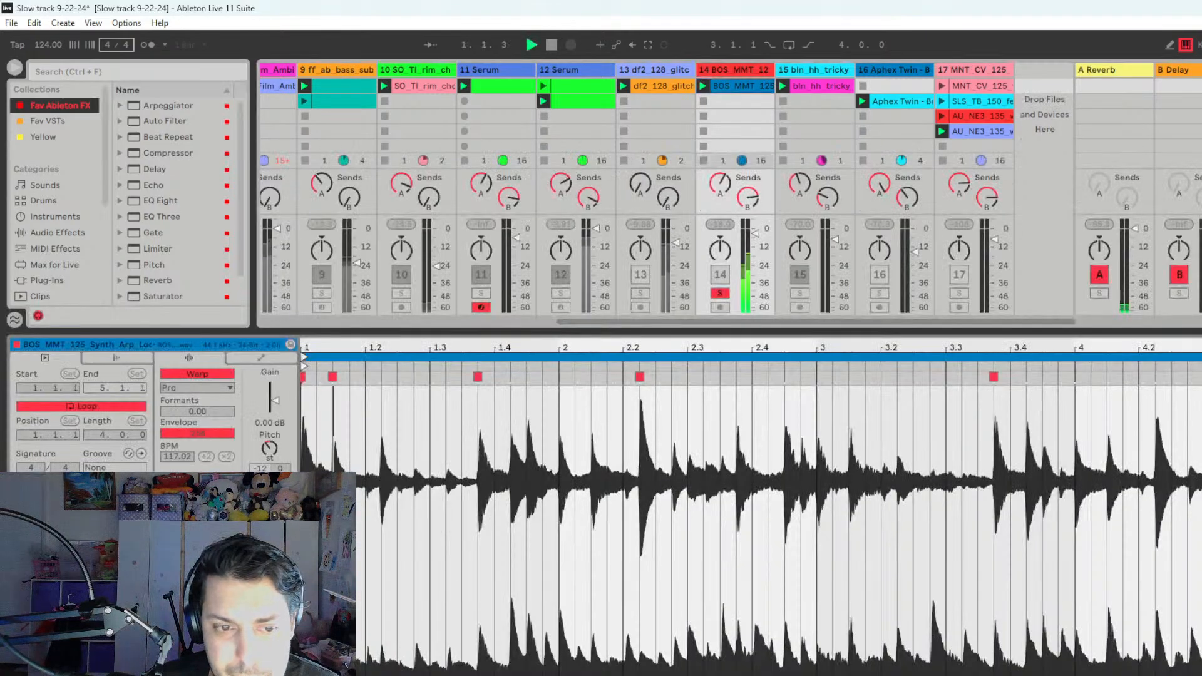
key("shift+Tab")
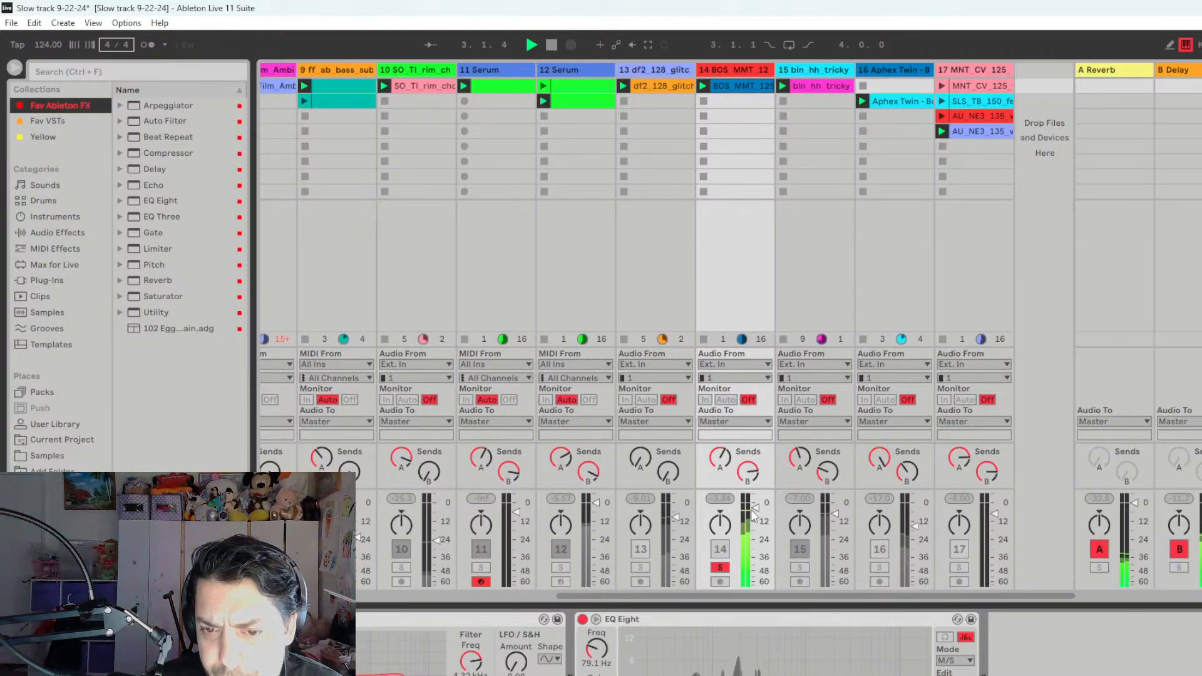
- End the solo on track 14, play it activated with the other active tracks, and deactivate it
left_click(719, 70)
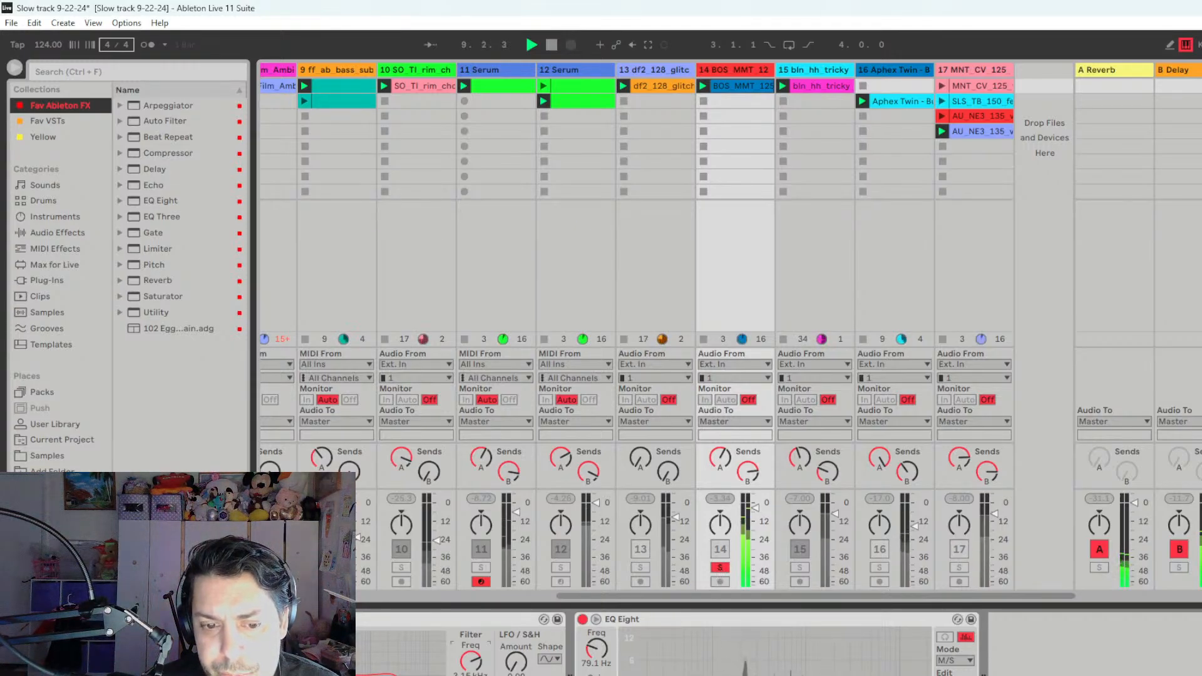
left_click(721, 567)
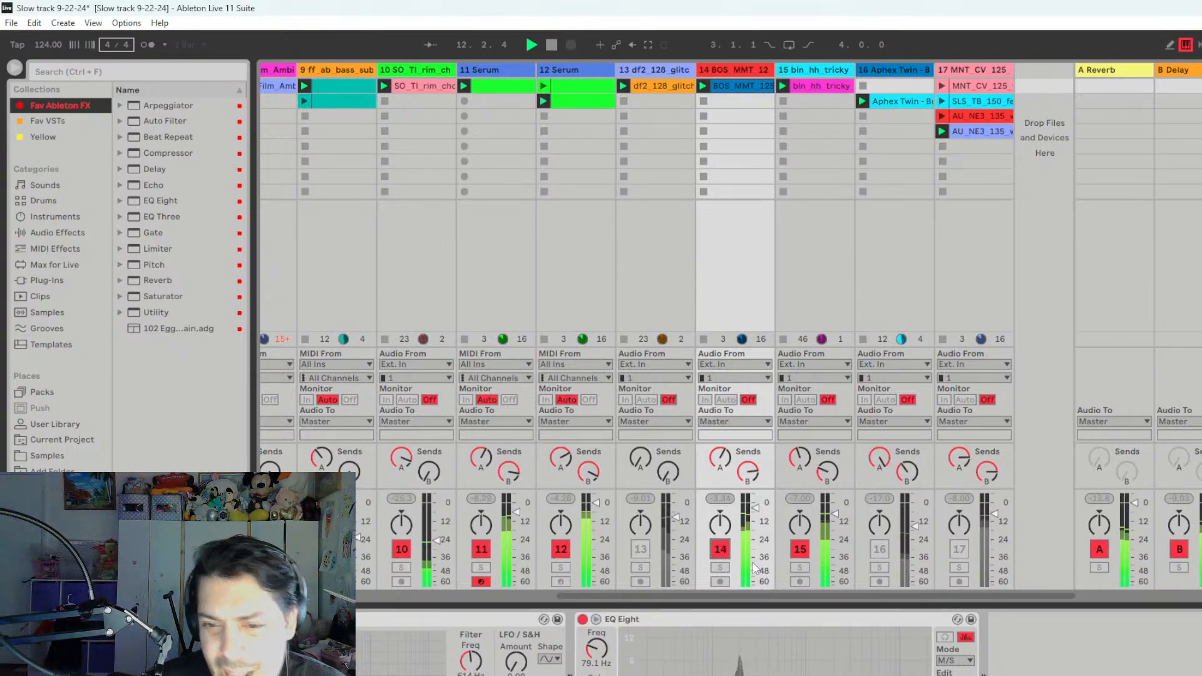
key("space")
left_click(720, 551)
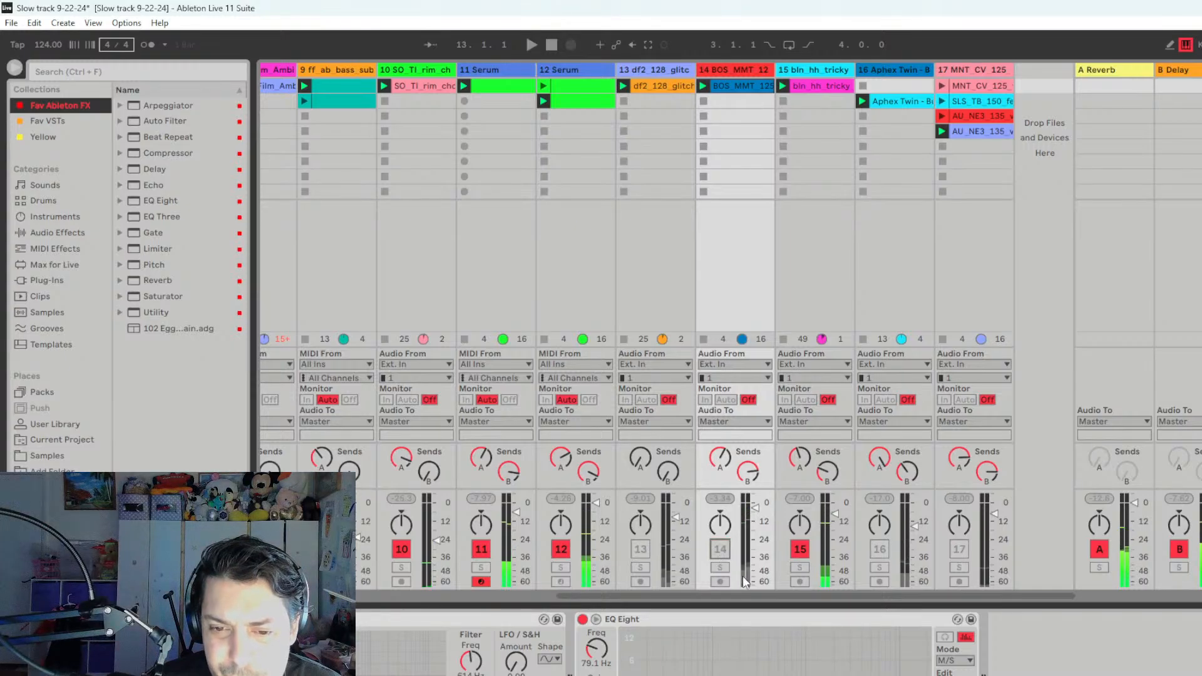
- Replay the deactivated track 14 in solo and end its solo
left_click(721, 568)
key("space")
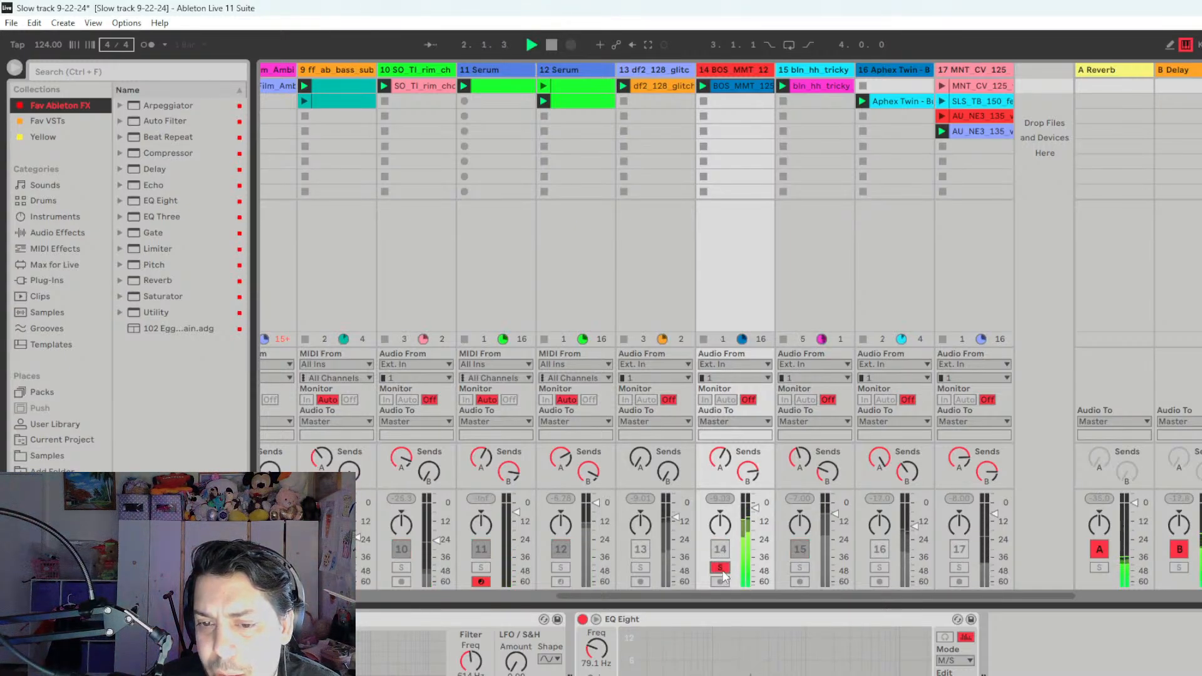
left_click(720, 568)
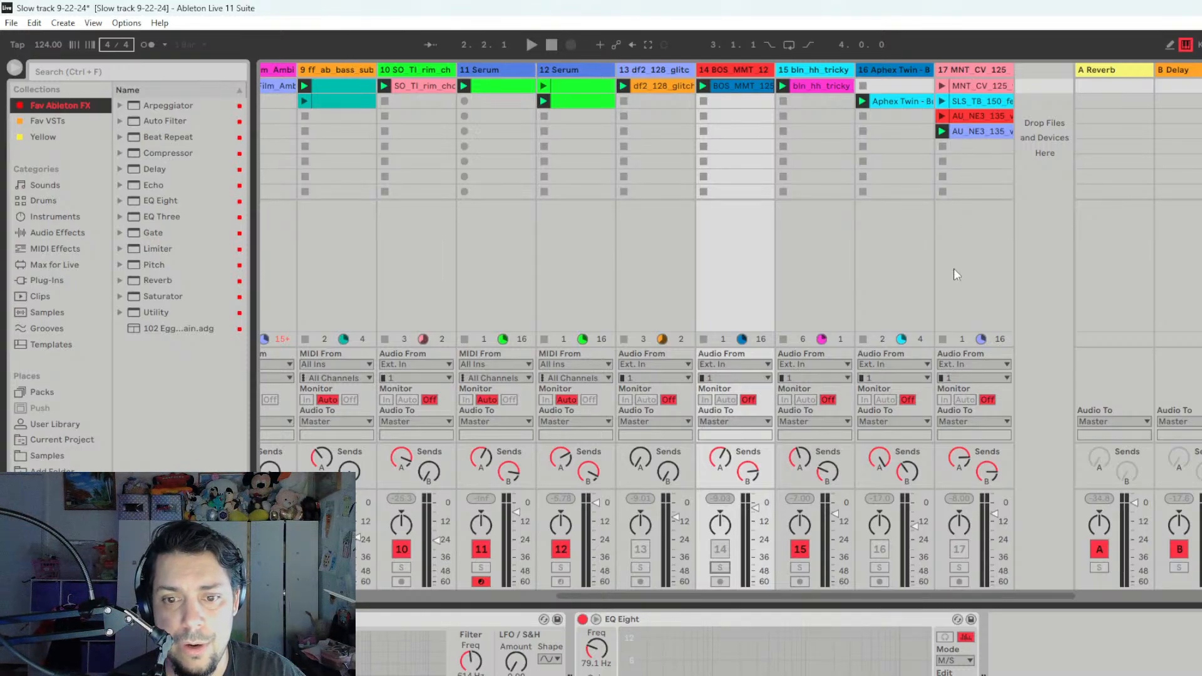
- Audition track 17 in solo, then end the solo and leave the track activated
left_click(958, 568)
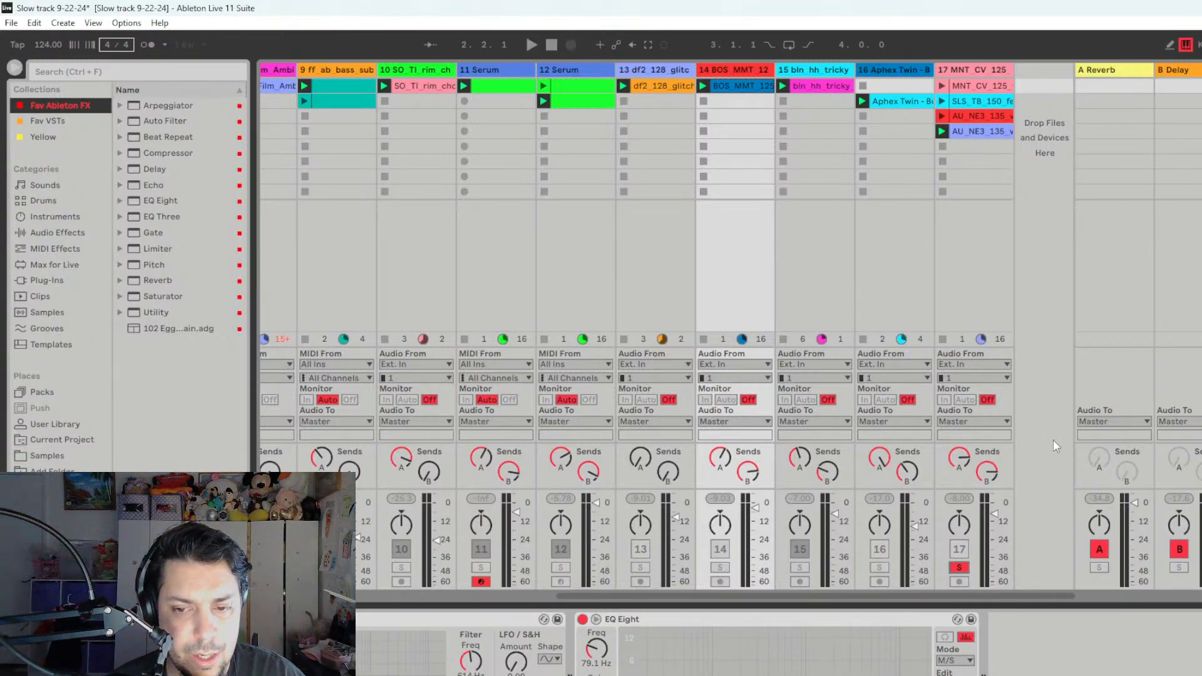
key("space")
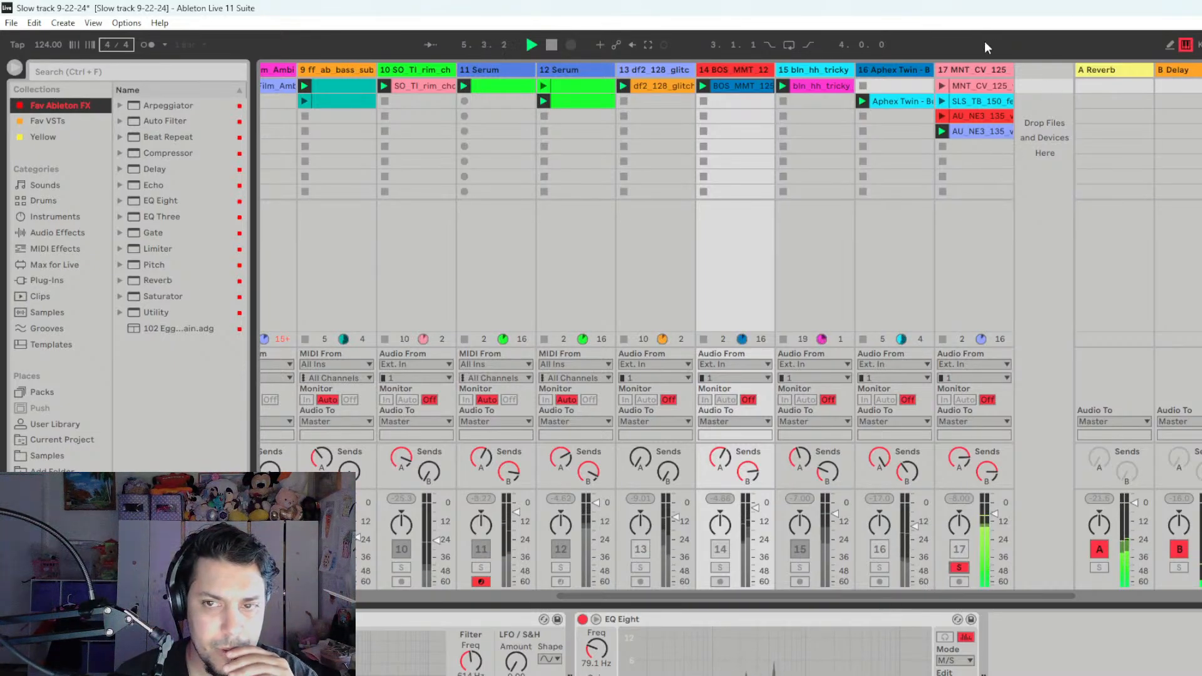
left_click(955, 567)
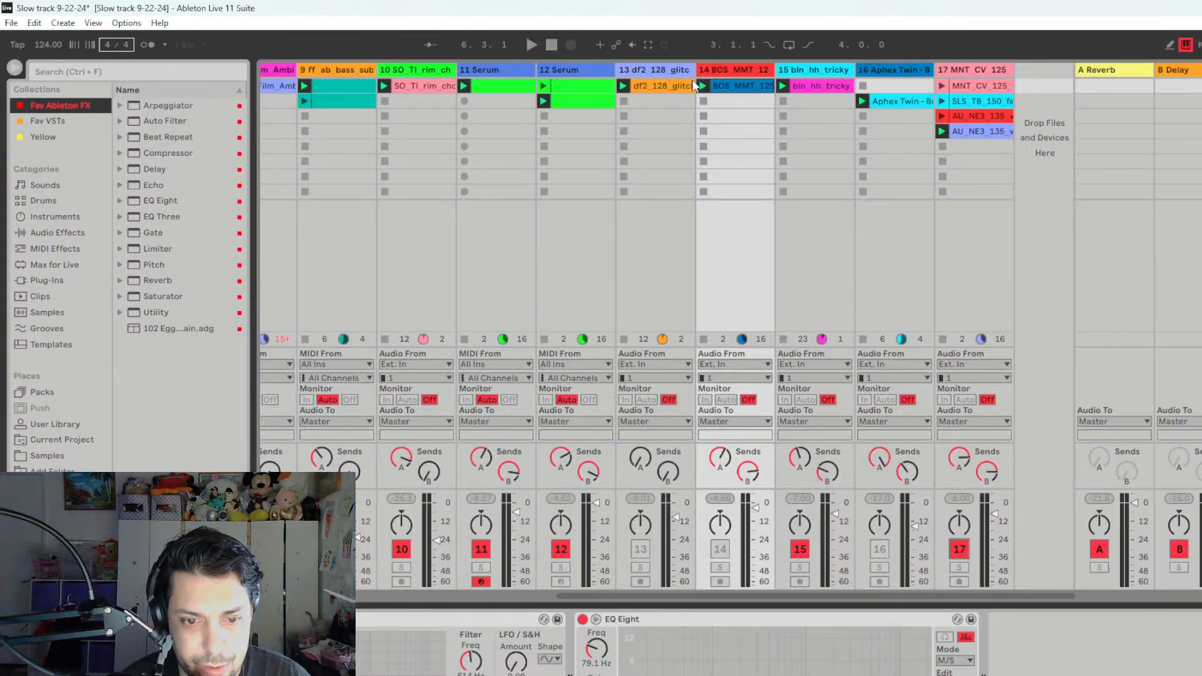
- Play the full mix across all tracks and raise the volume of track 10 slightly
left_click_drag(532, 593, 558, 592)
key("space")
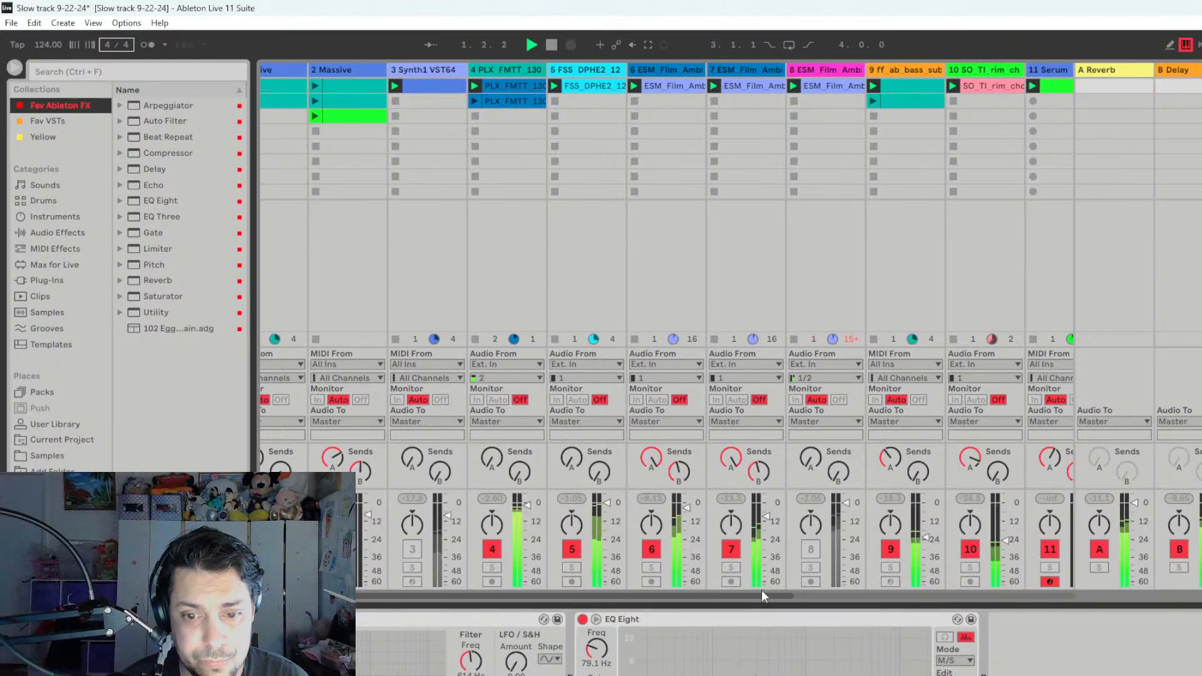
left_click_drag(783, 593, 972, 592)
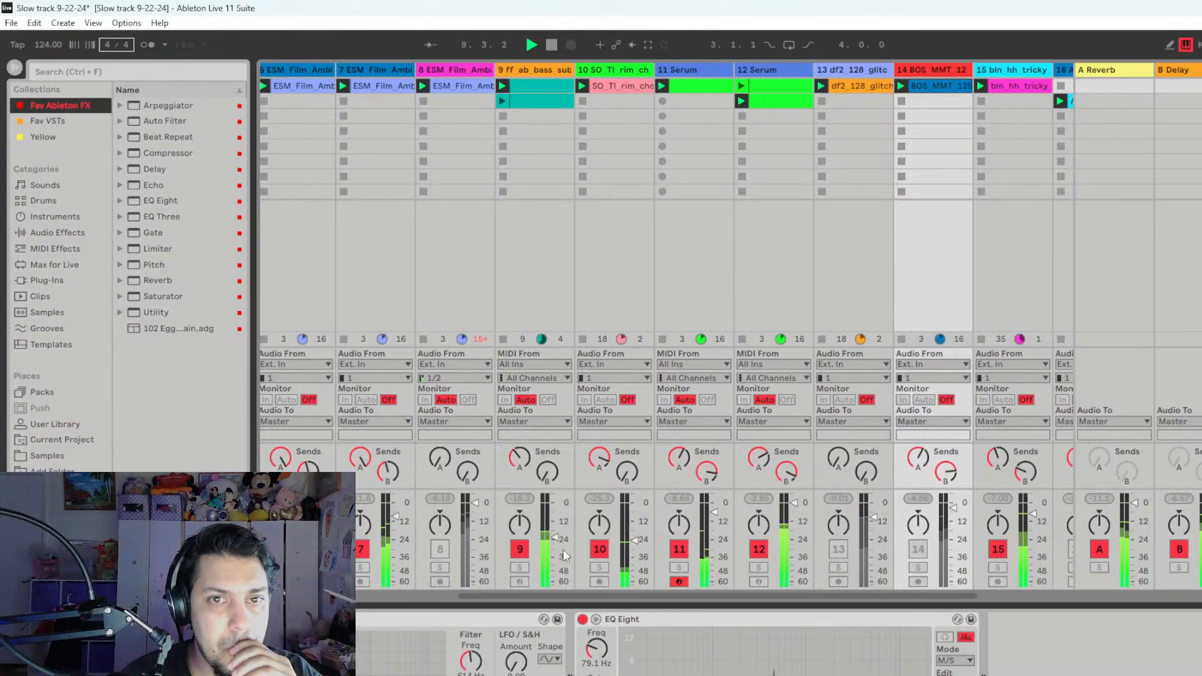
left_click_drag(636, 540, 635, 533)
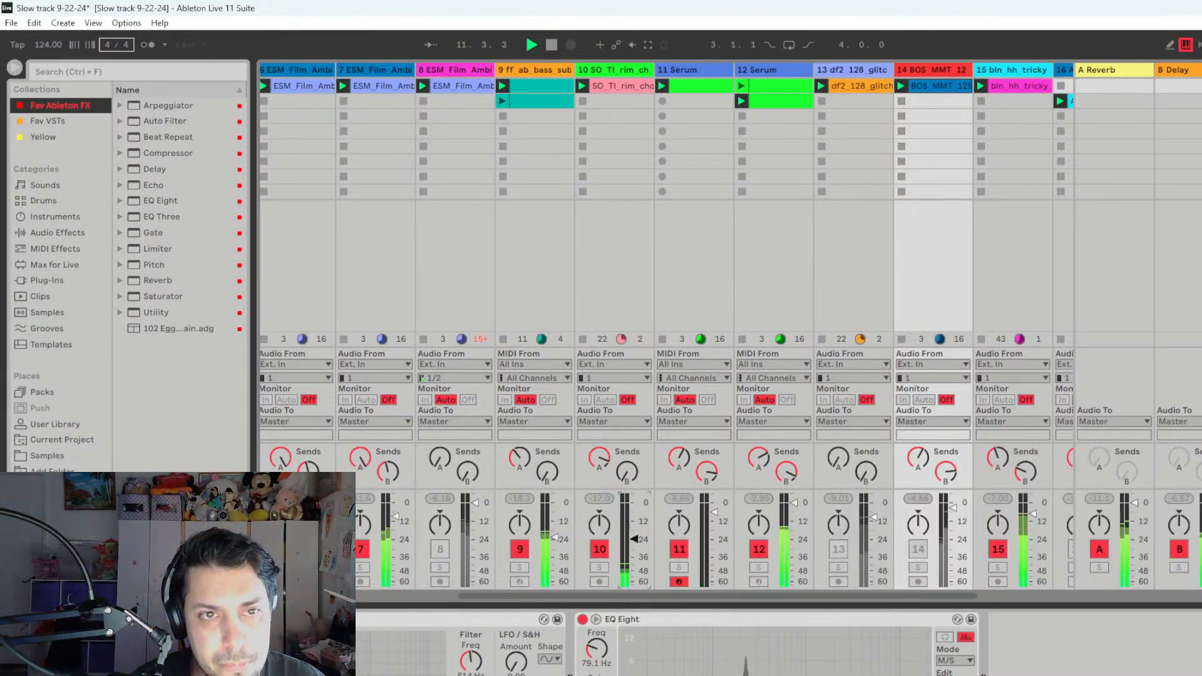
scroll(1013, 595, "right", 3)
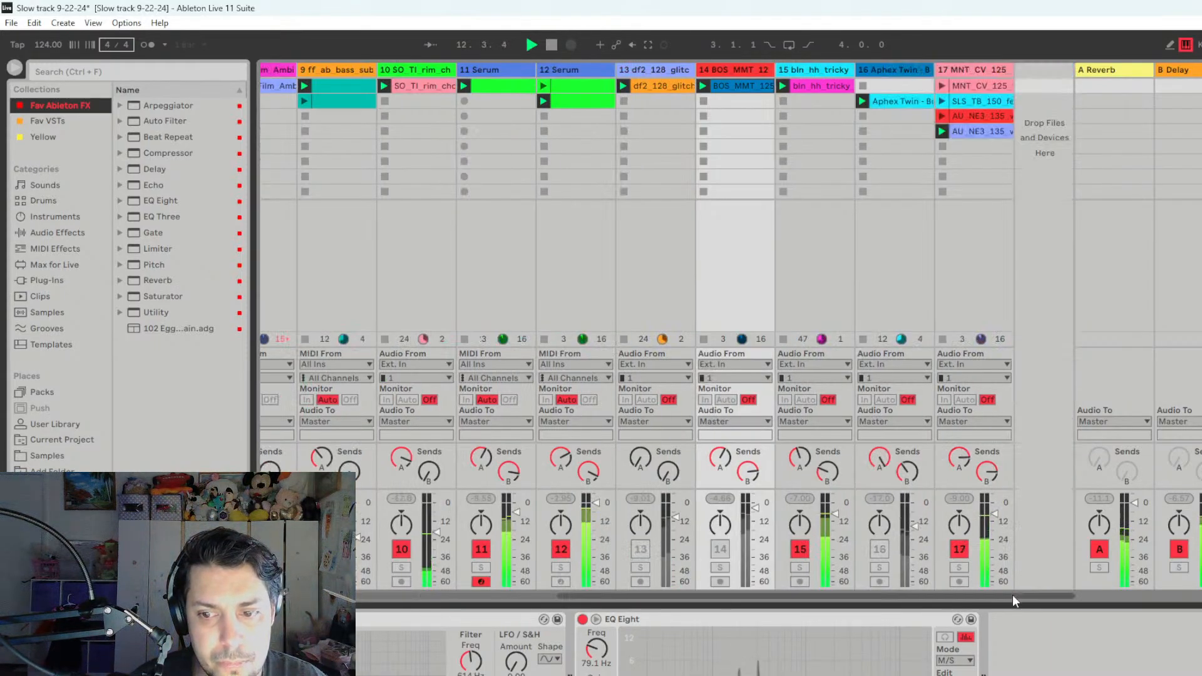
scroll(539, 596, "left", 8)
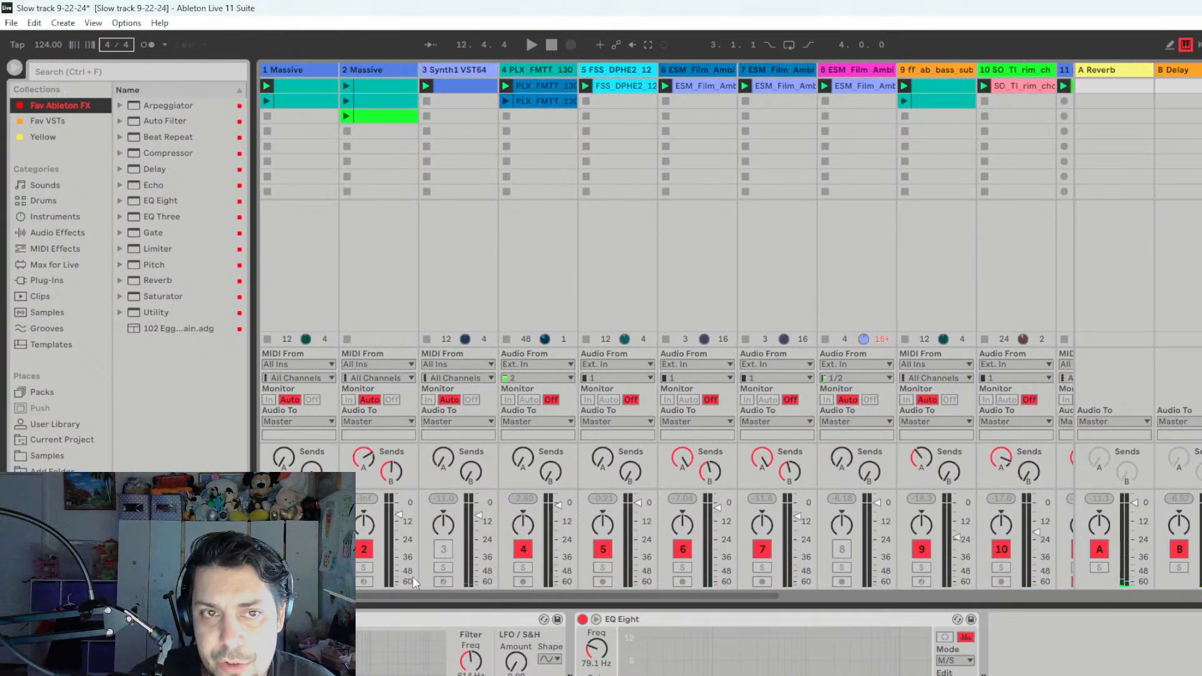
- Solo track 2 and launch its green clip in the third slot, checking the clip's notes and the device chain
left_click(372, 567)
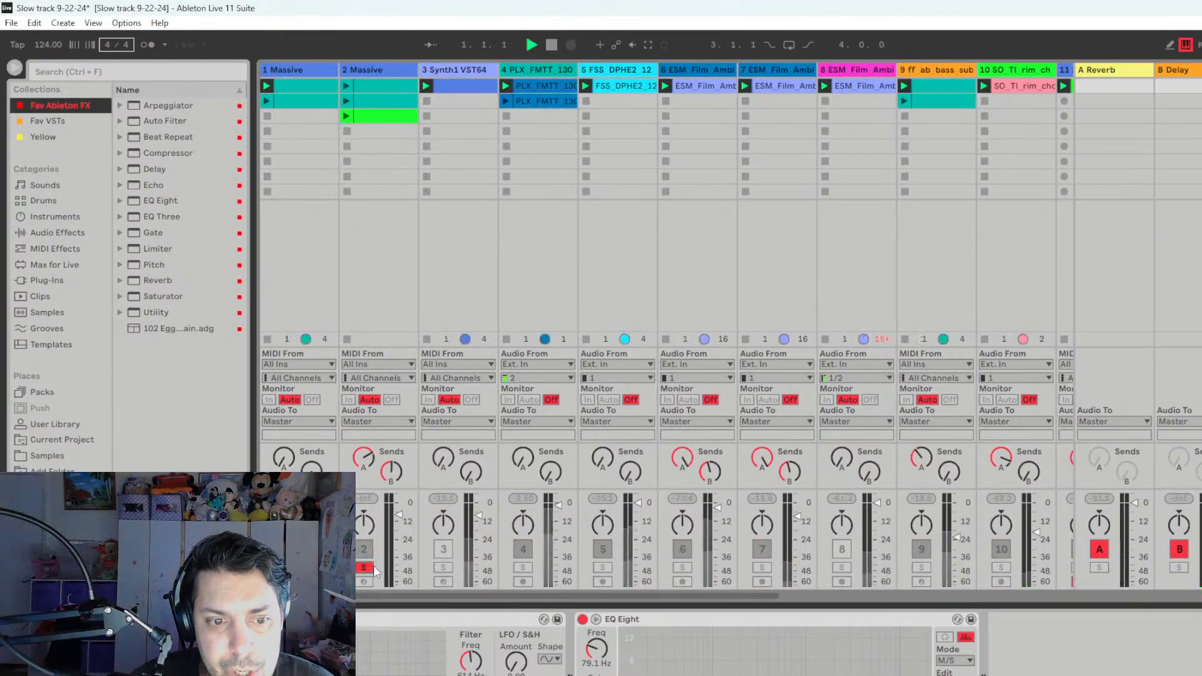
left_click(364, 69)
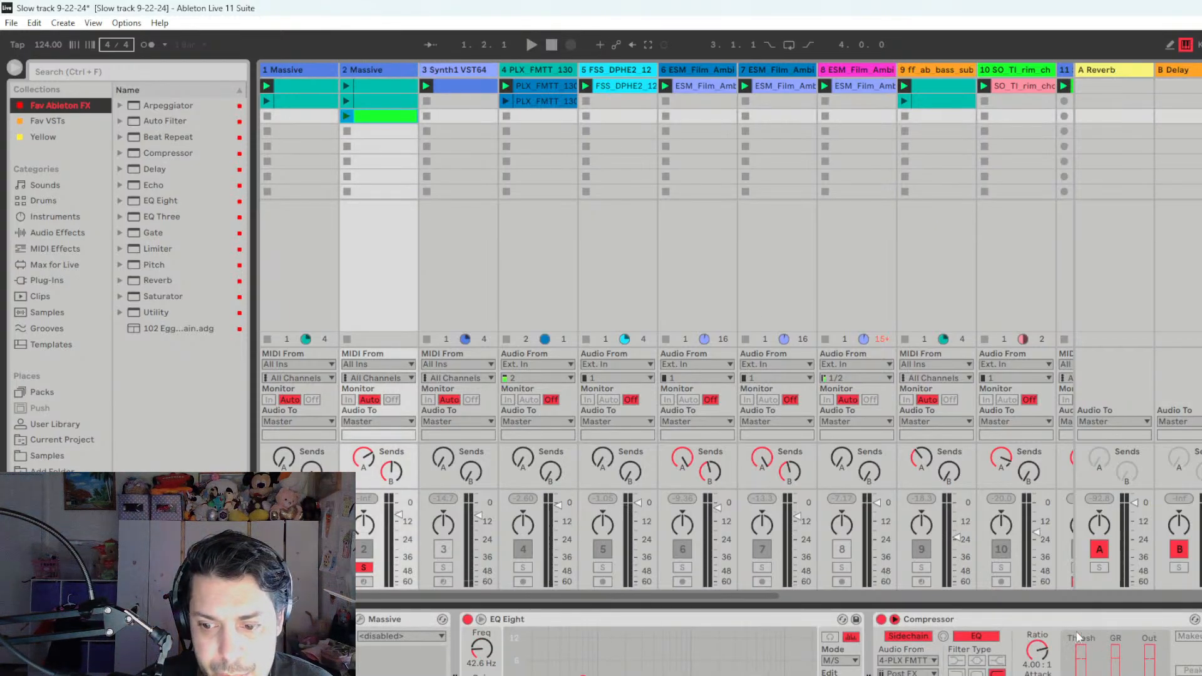
double_click(388, 119)
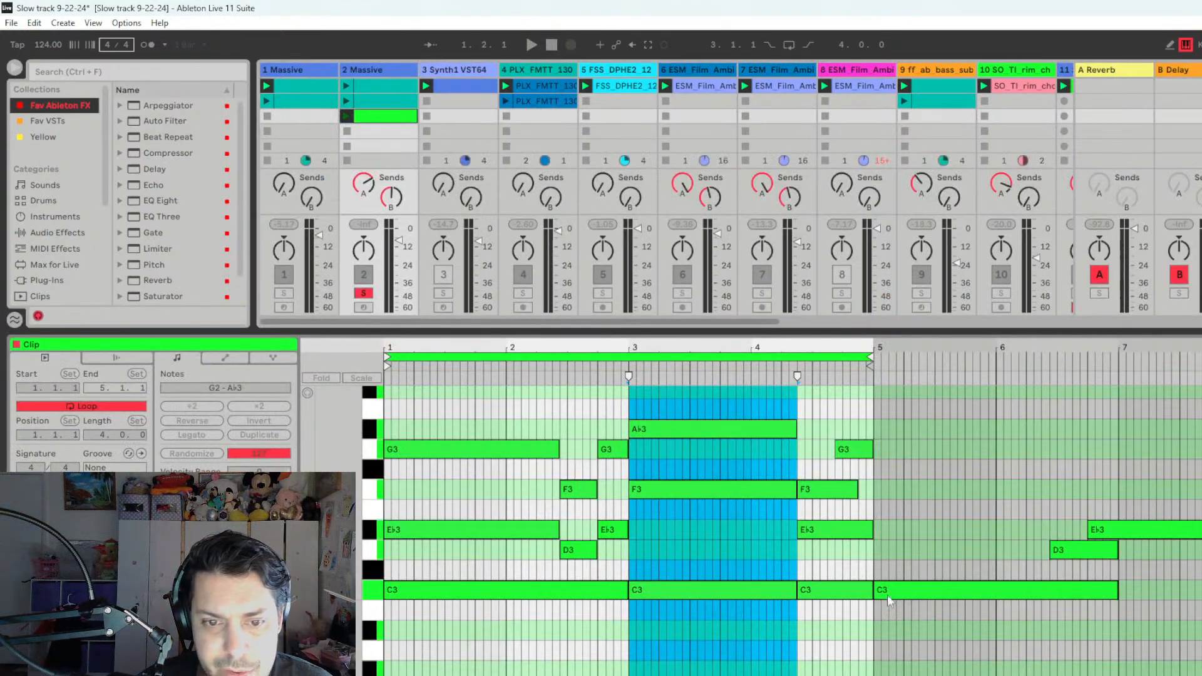
left_click(346, 116)
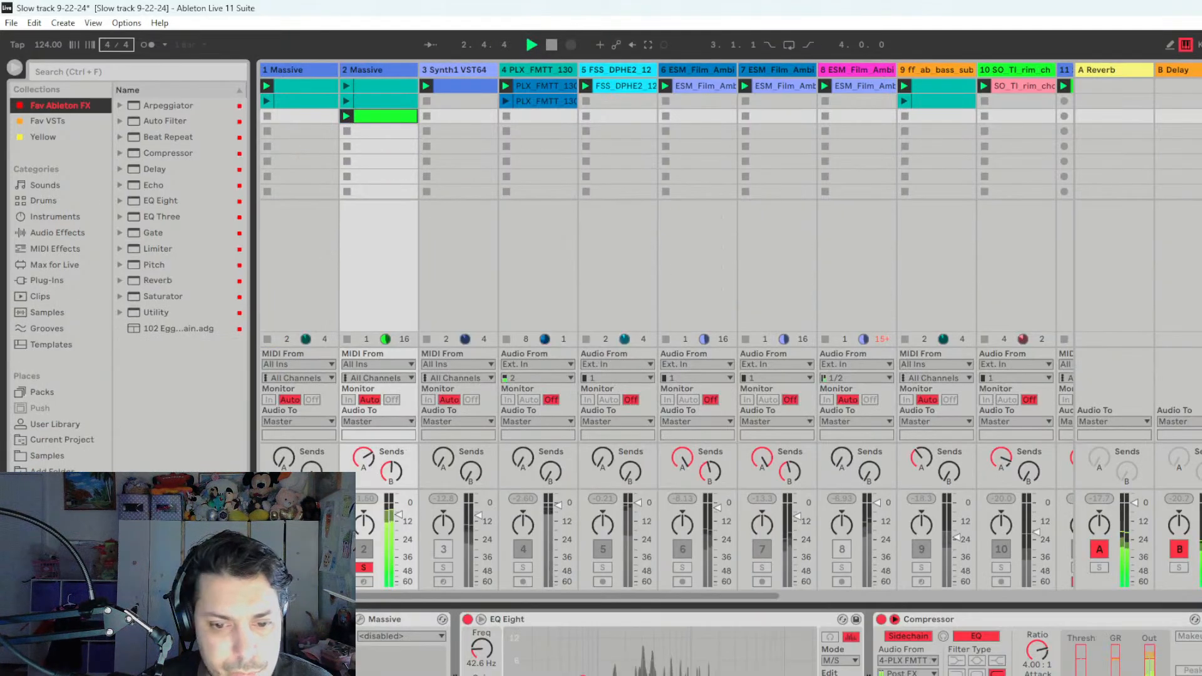
key("shift+Tab")
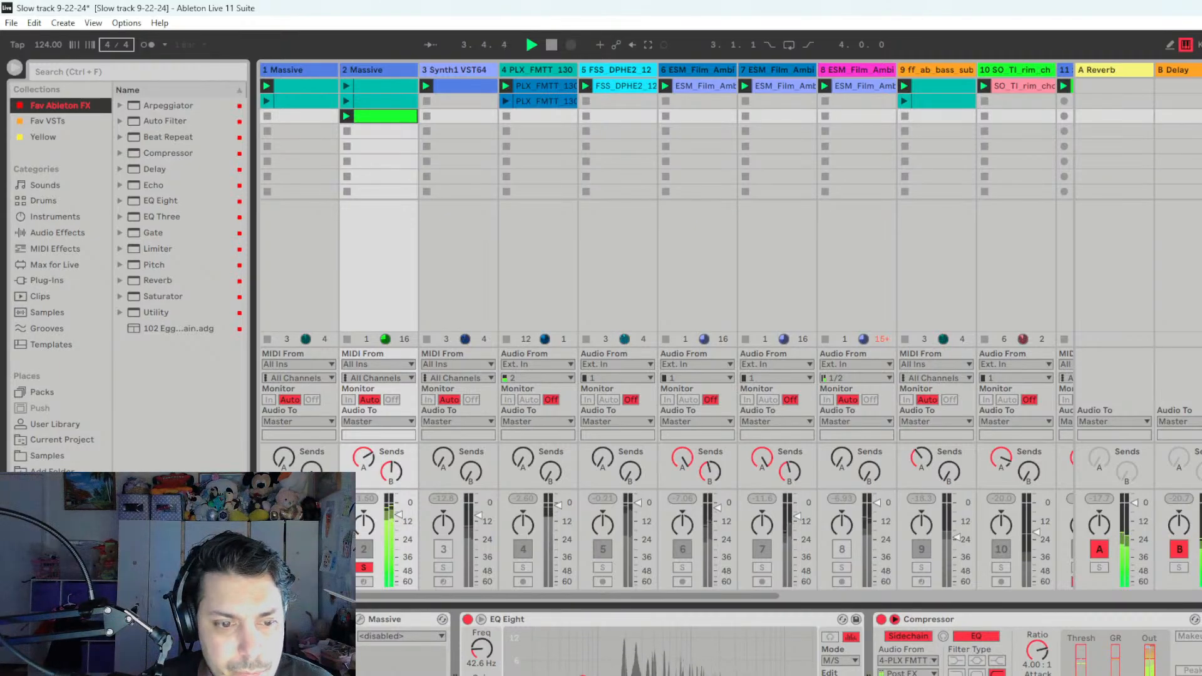
- Examine track 2's Massive synth patch during solo playback, close its window and end the solo
left_click(360, 620)
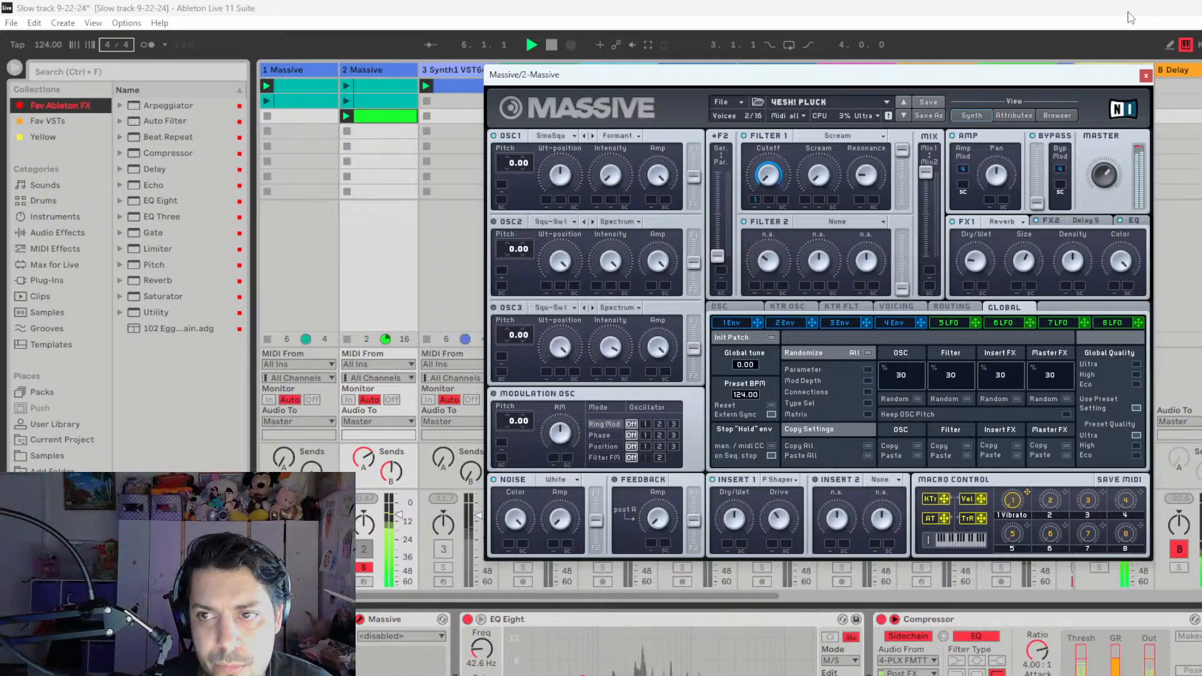
left_click(1146, 75)
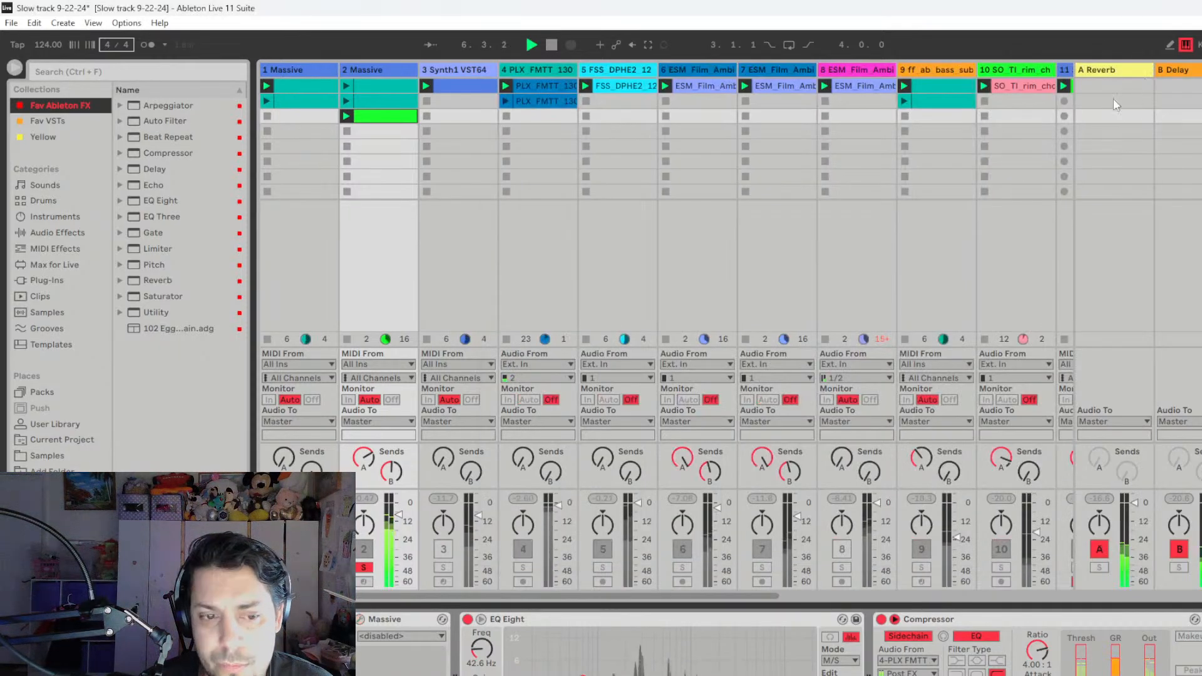
left_click(363, 568)
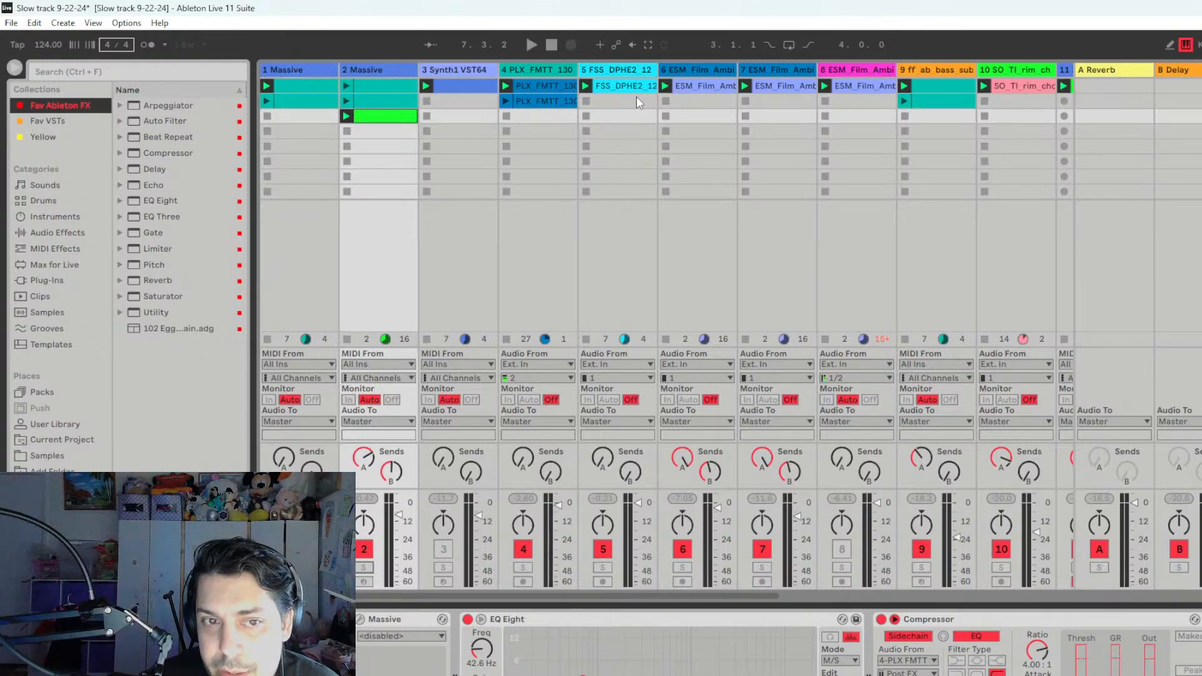
- Play track 2 in the full mix while examining its Massive synth patch, and close the plug-in window
key("space")
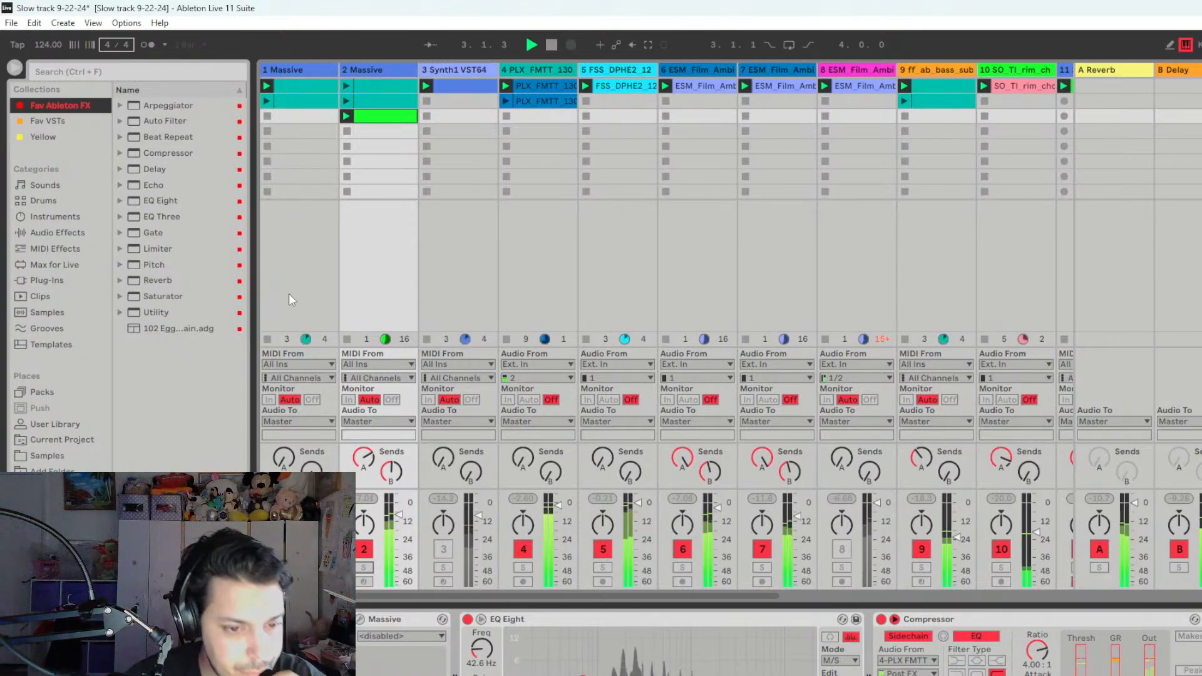
left_click(361, 622)
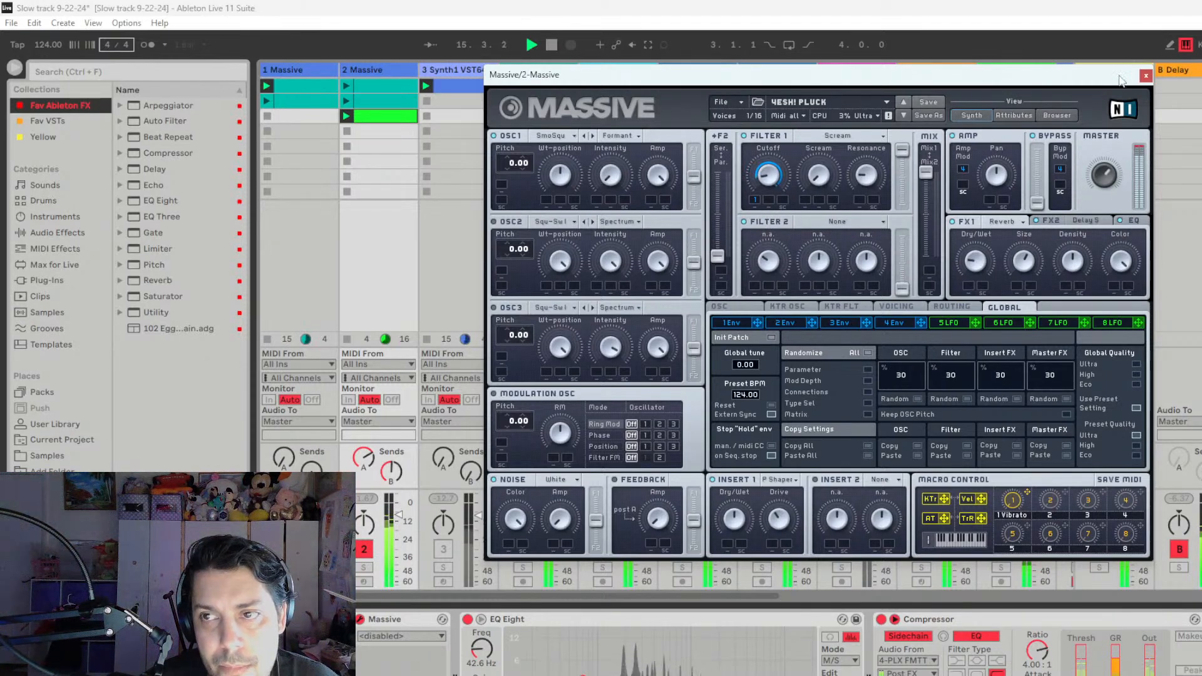
left_click(1145, 77)
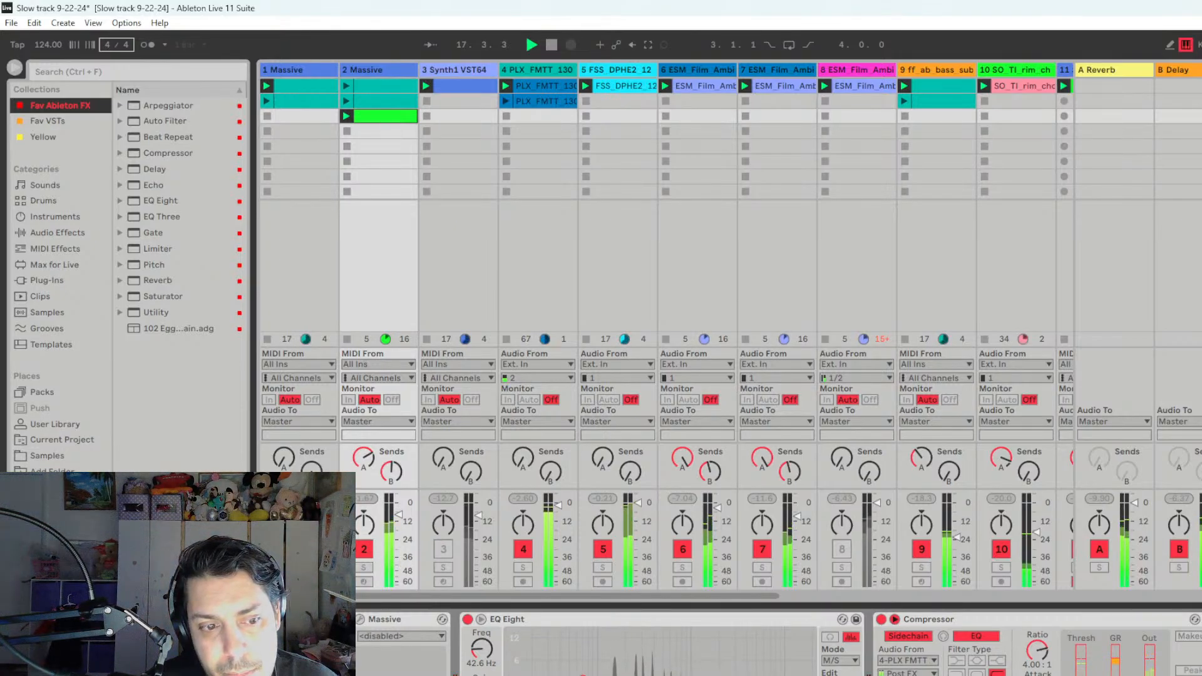
left_click(360, 619)
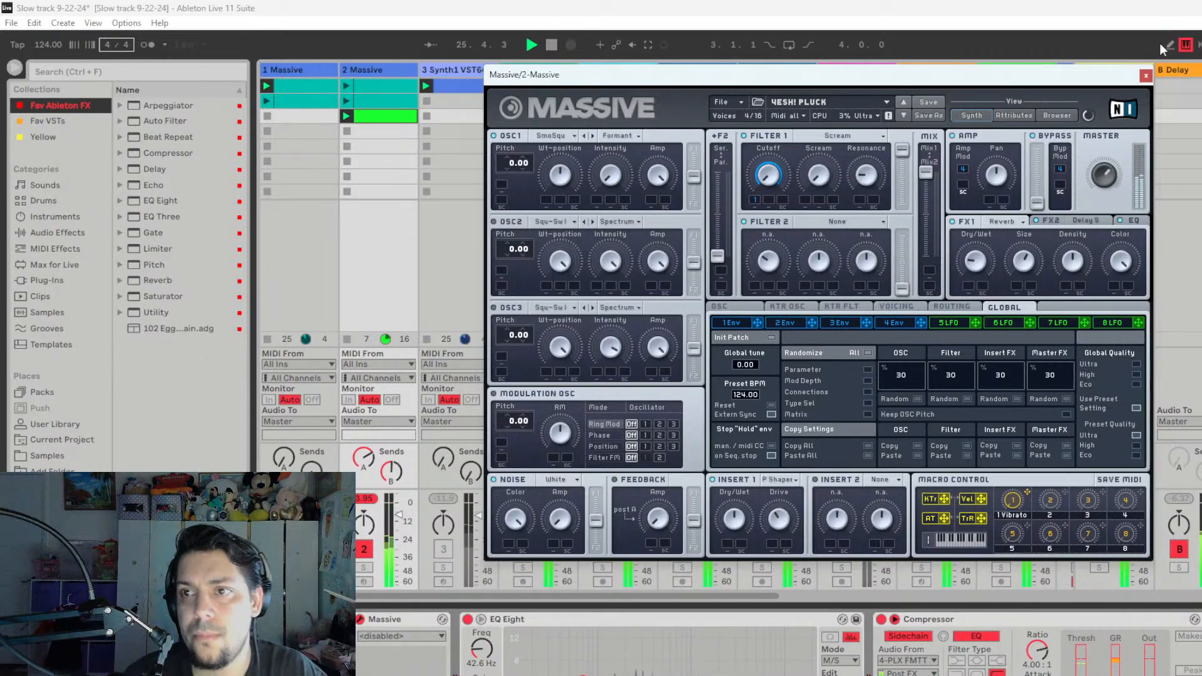
left_click(1146, 76)
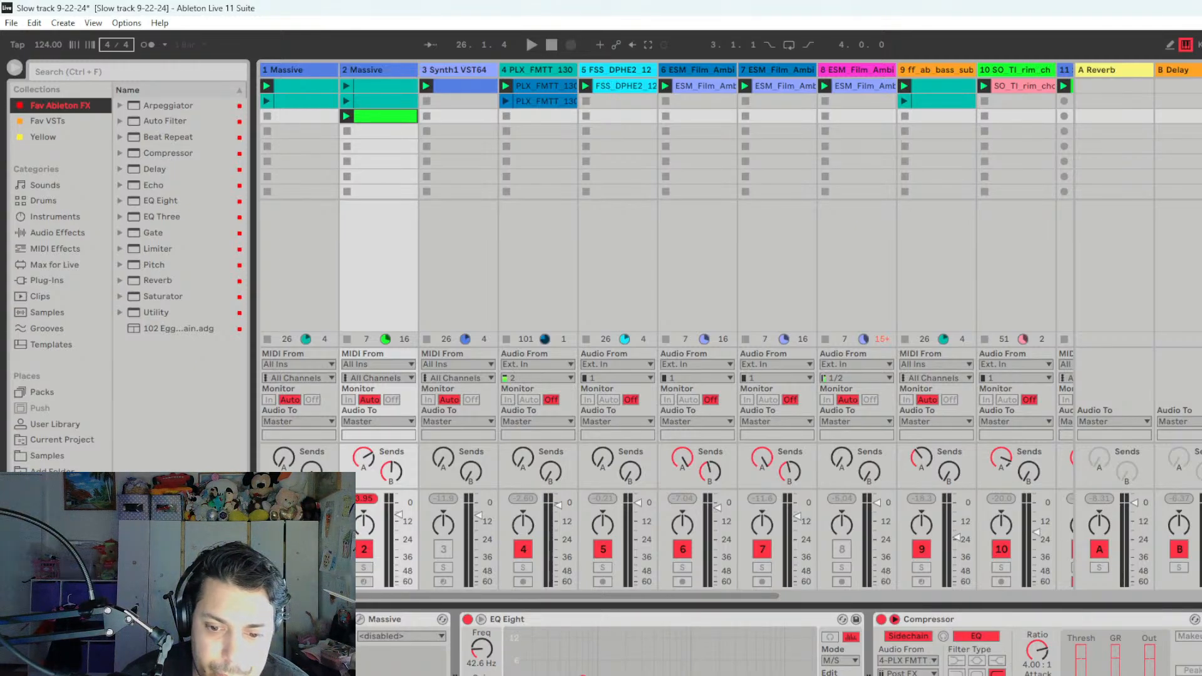
- Switch to Spotify and play "Randy - Original Mix" from the Audioplay: 10 Years compilation
key("alt+Tab")
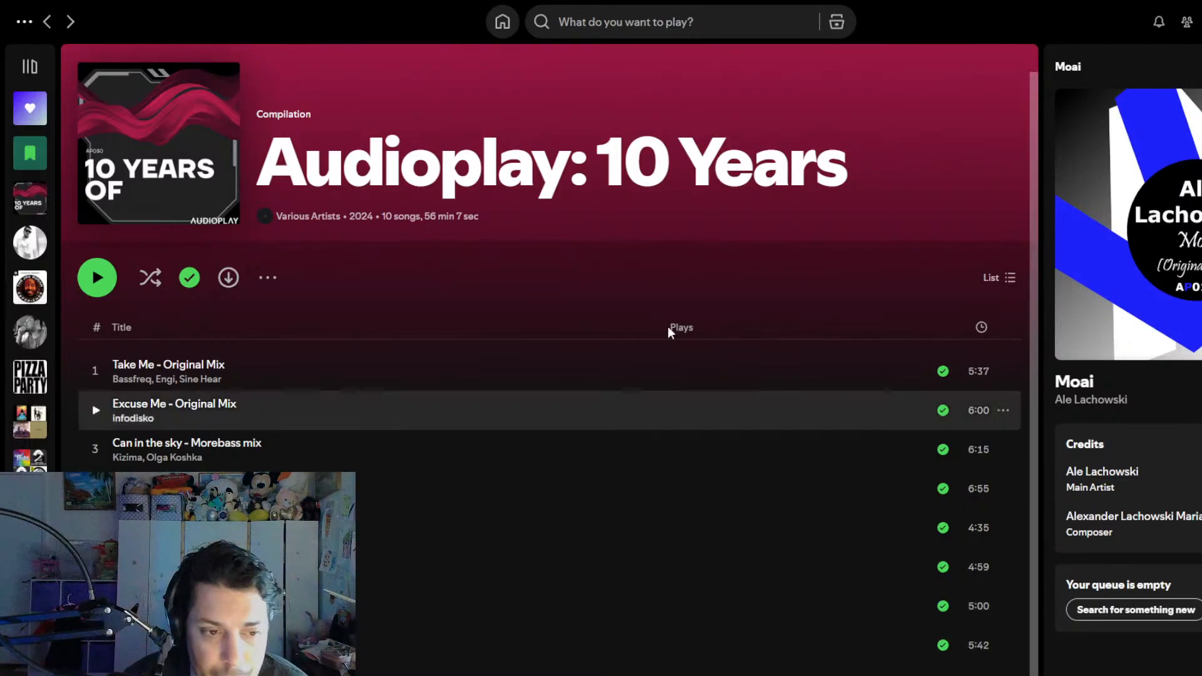
scroll(456, 560, "down", 1)
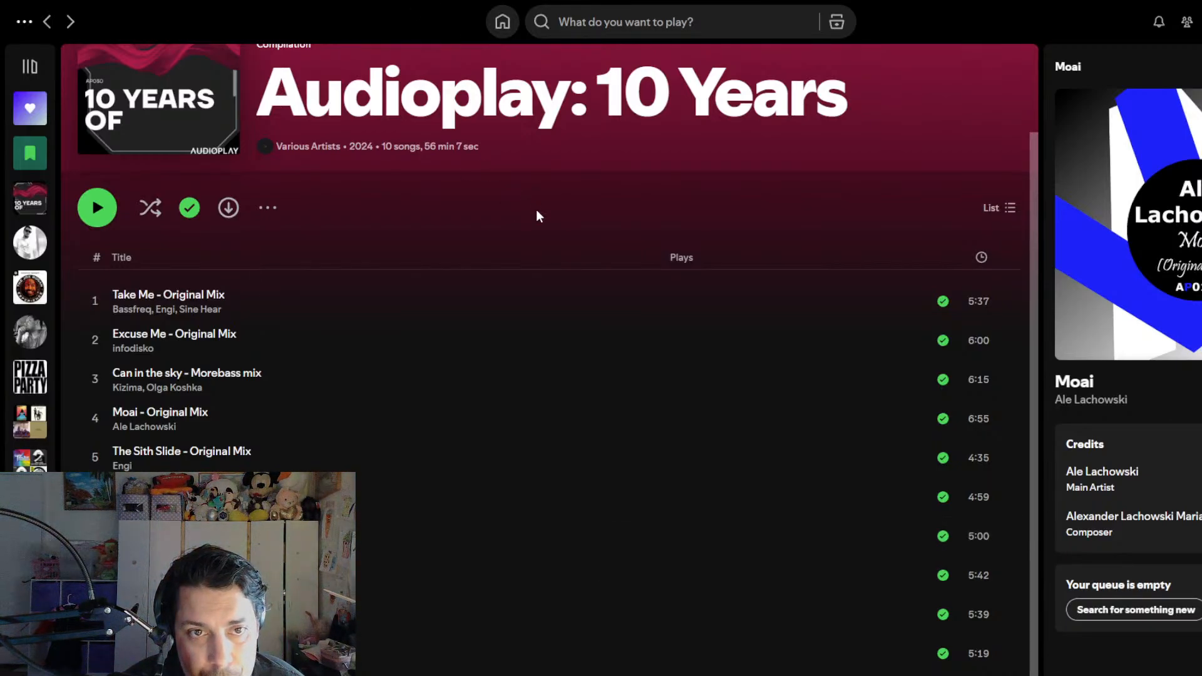
scroll(538, 217, "up", 1)
scroll(357, 551, "down", 1)
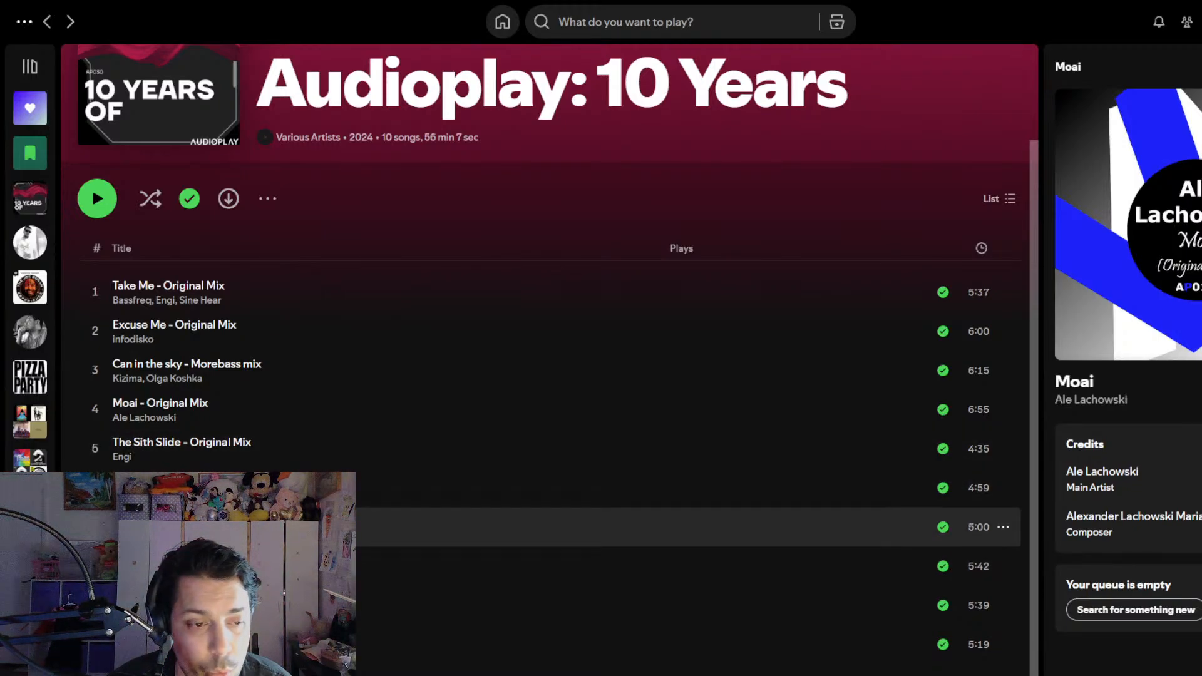
left_click(95, 527)
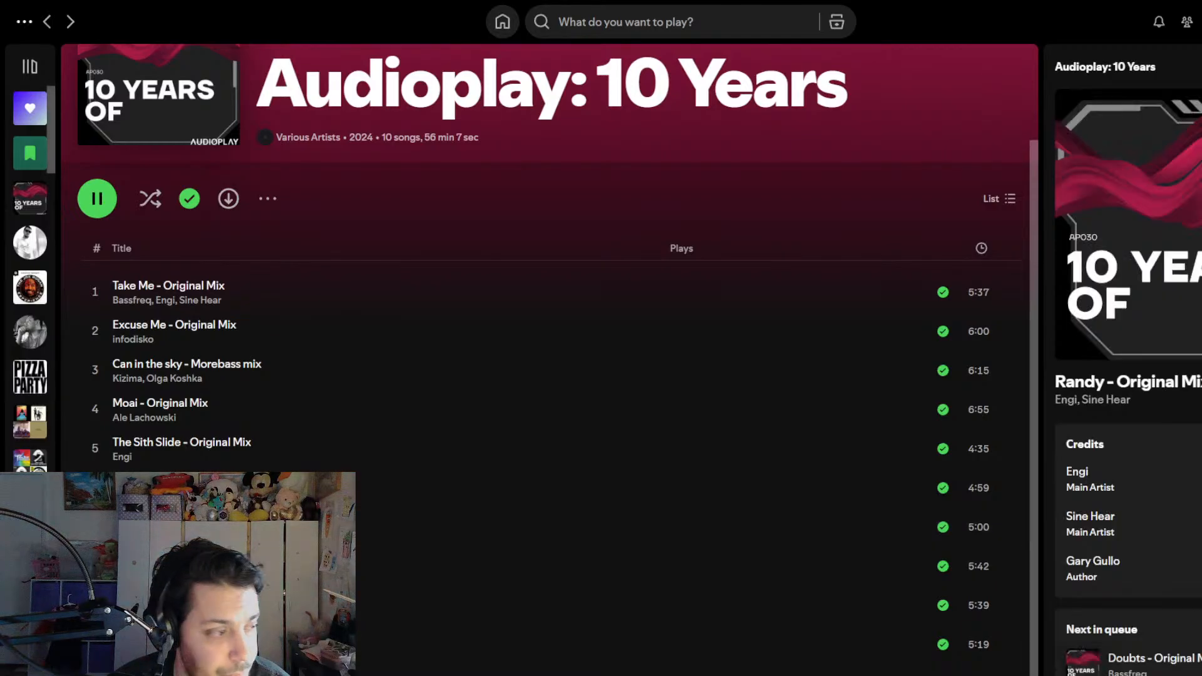
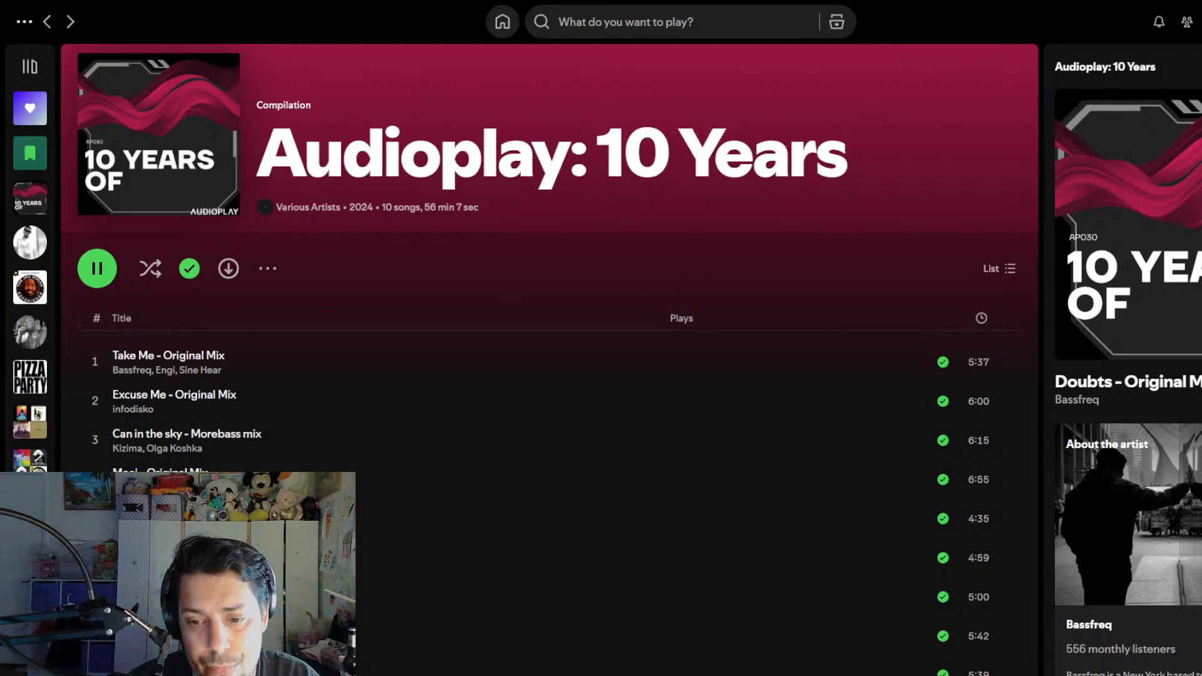
- Pause the Spotify playback and switch back to Ableton Live, looking over the arrangement and session views
key("space")
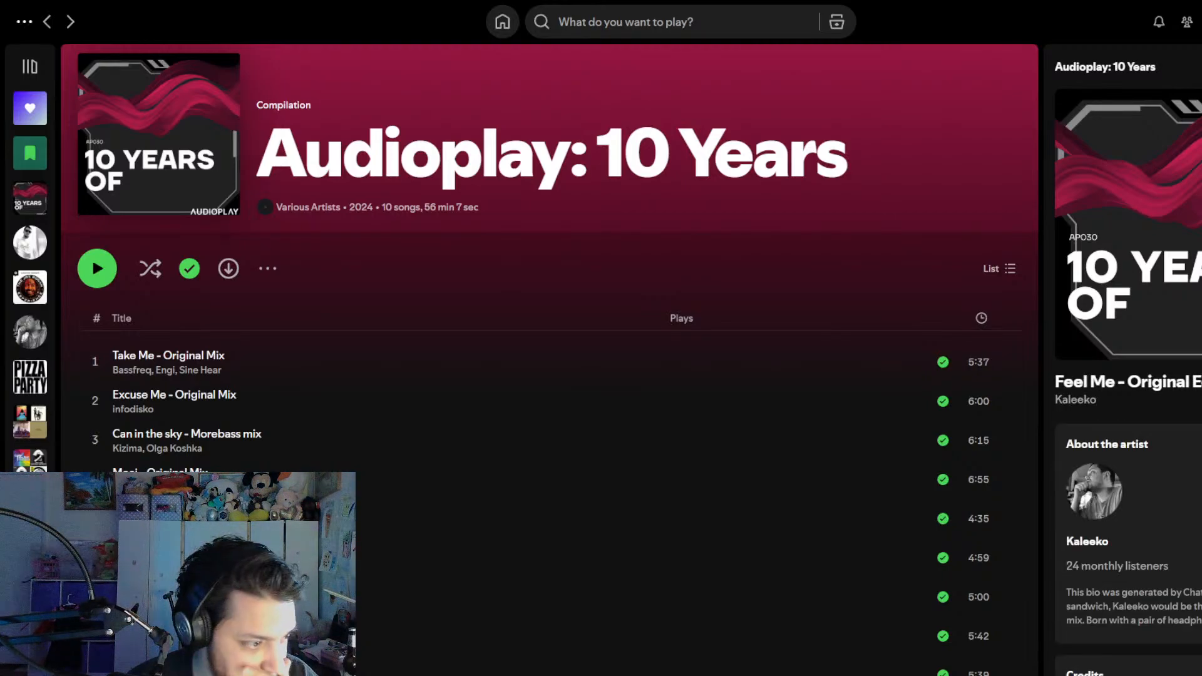
key("alt+Tab")
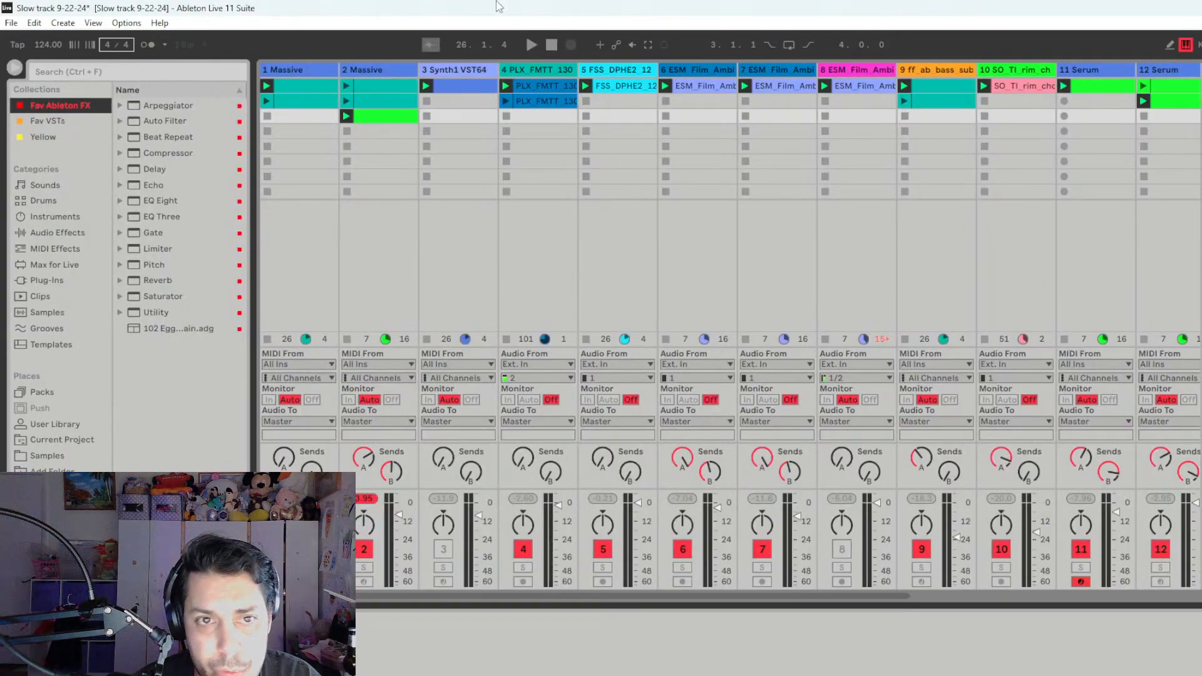
key("Tab")
key("Tab")
key("Tab")
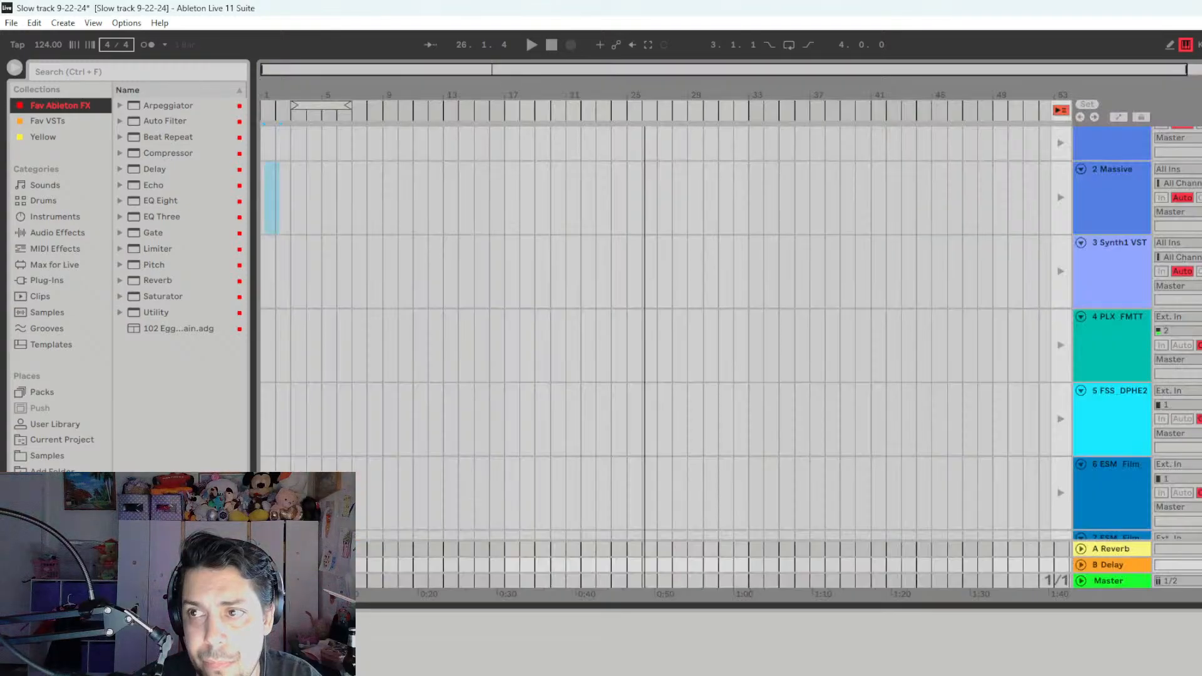
key("Tab")
key("Tab")
key("Tab")
key("Tab")
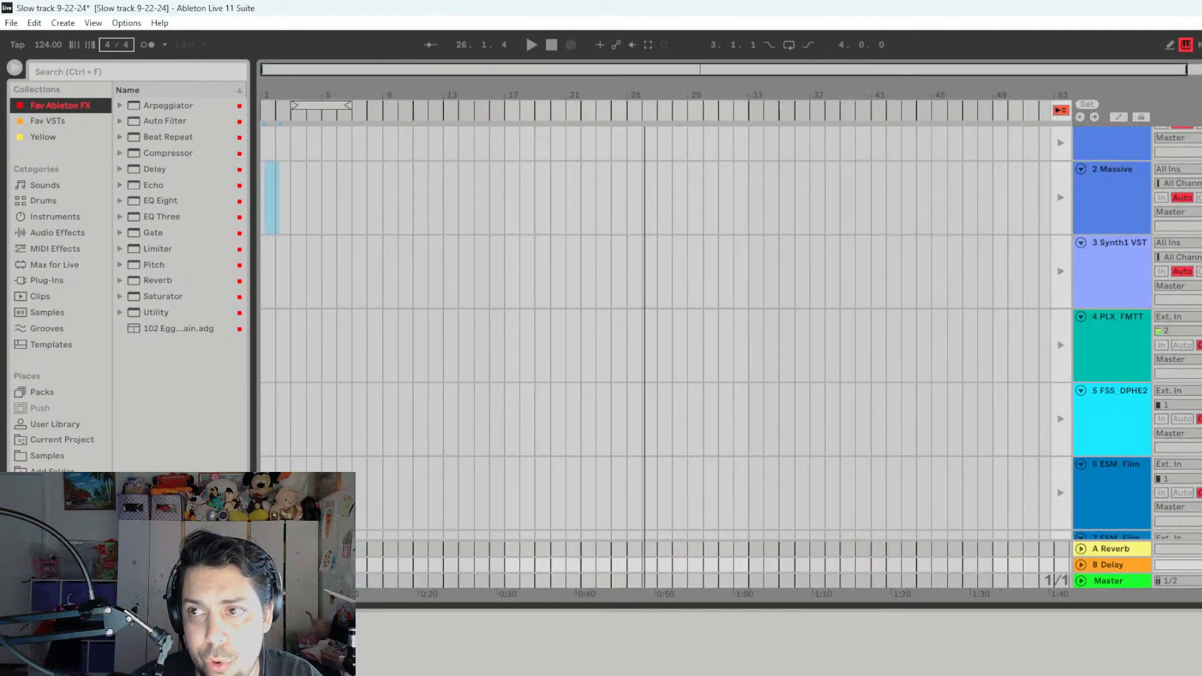
key("Tab")
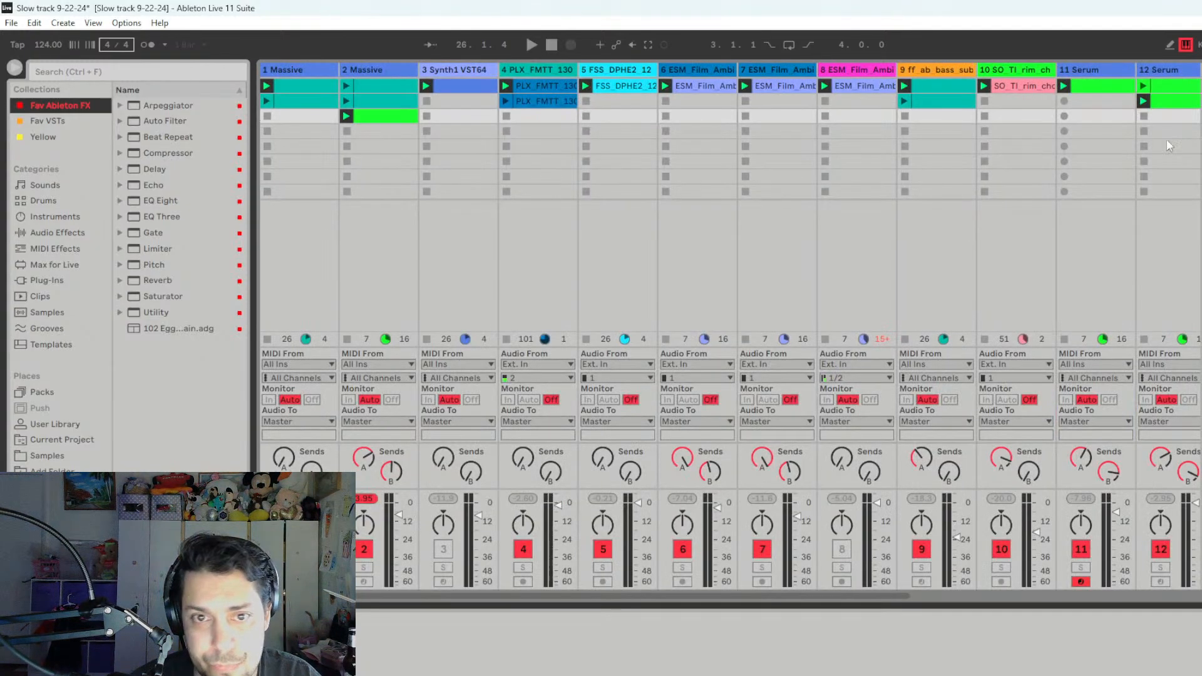
- Place the kick clip from track 4's first slot at bar 1 of its arrangement lane and activate arrangement playback
left_click(536, 88)
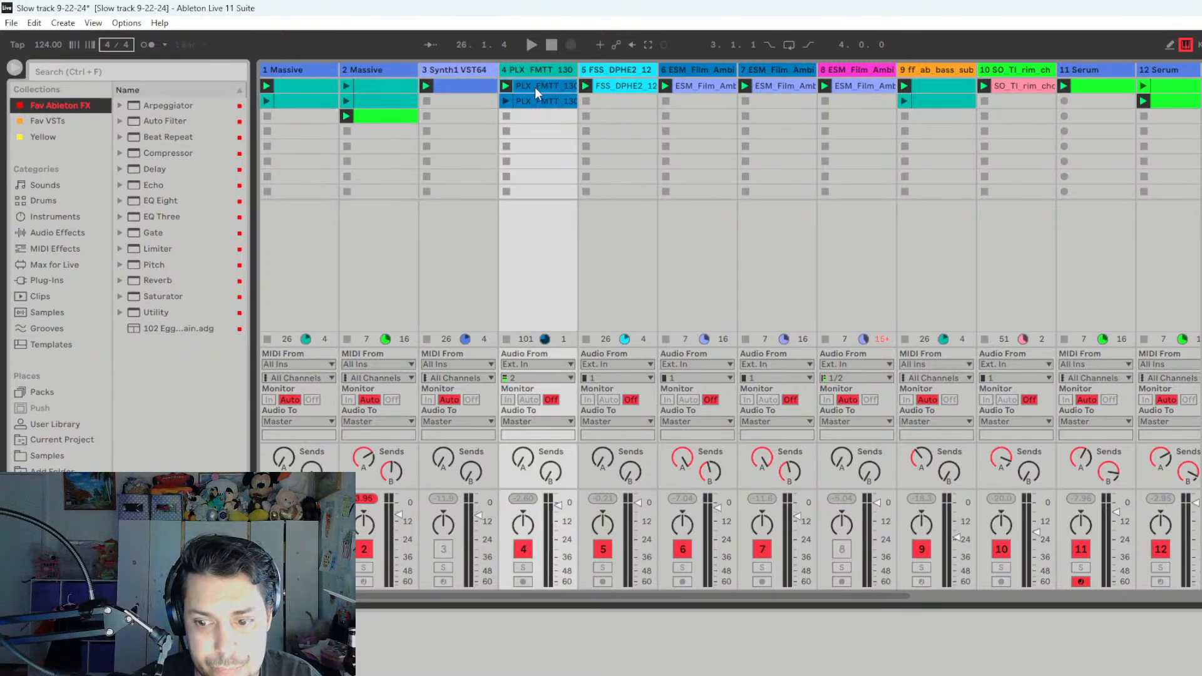
key("Tab")
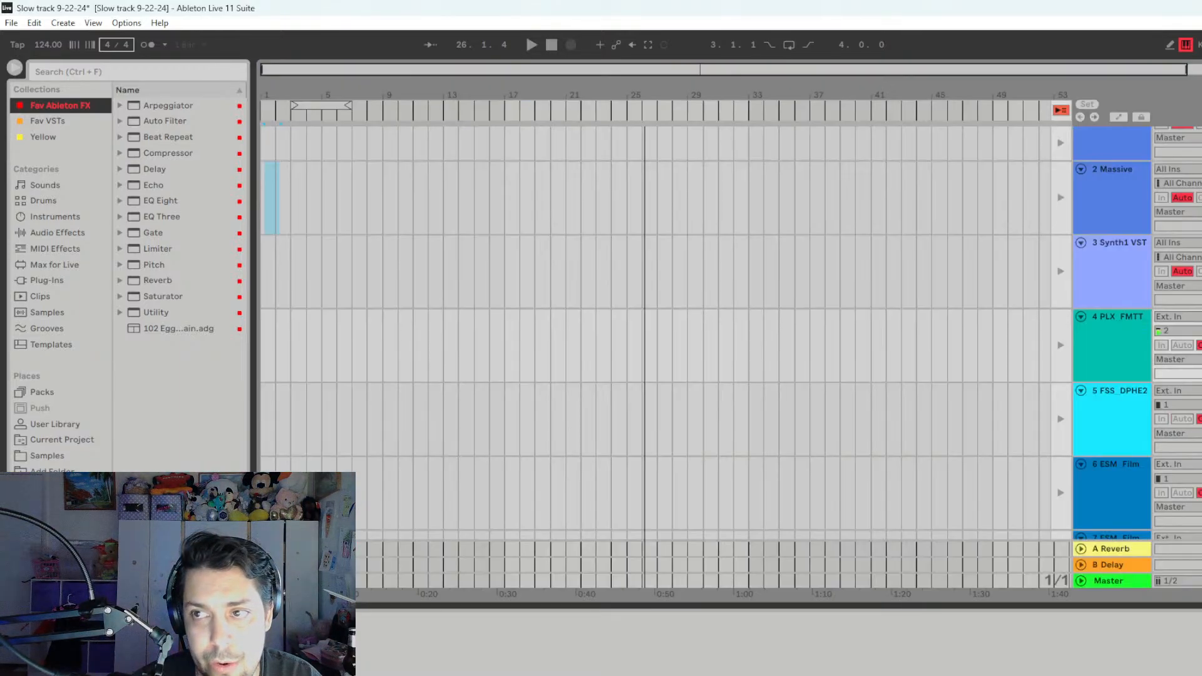
mouse_move(536, 88)
left_mouse_down()
mouse_move(402, 300)
mouse_move(843, 322)
mouse_move(903, 139)
mouse_move(668, 466)
mouse_move(572, 382)
mouse_move(268, 344)
left_mouse_up()
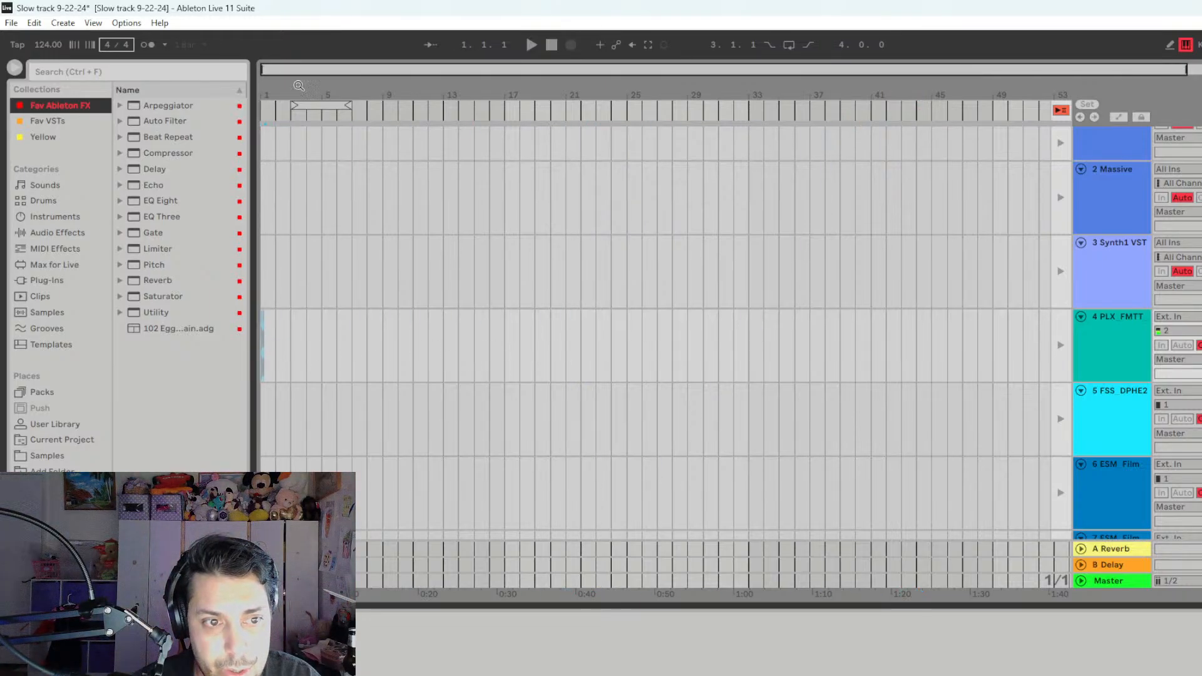
left_click_drag(316, 76, 270, 73)
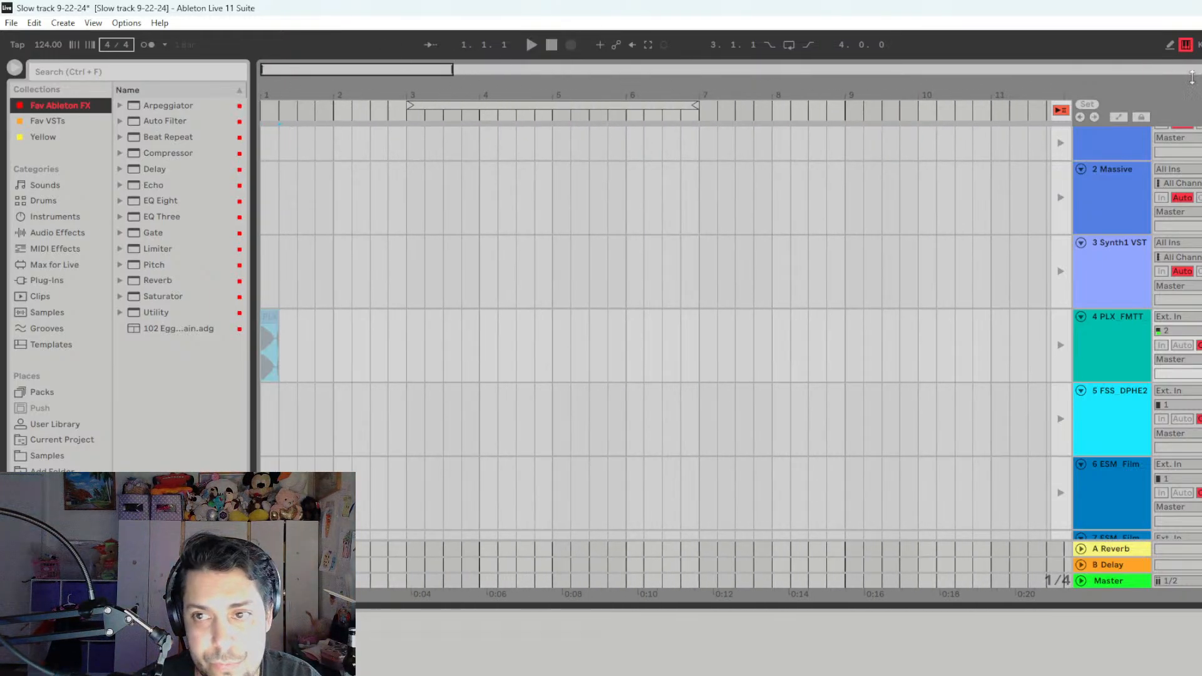
left_click(1061, 111)
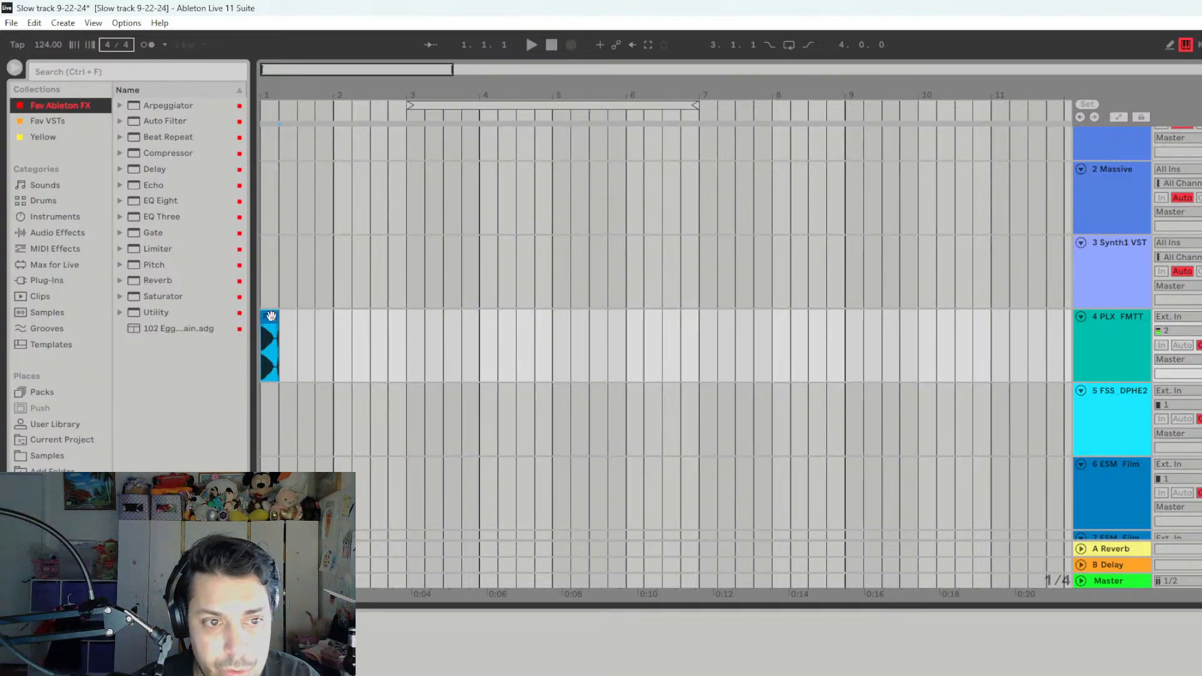
- Trim one 1/32 grid division off the end of the arranged kick clip and audition it
left_click_drag(281, 68, 270, 119)
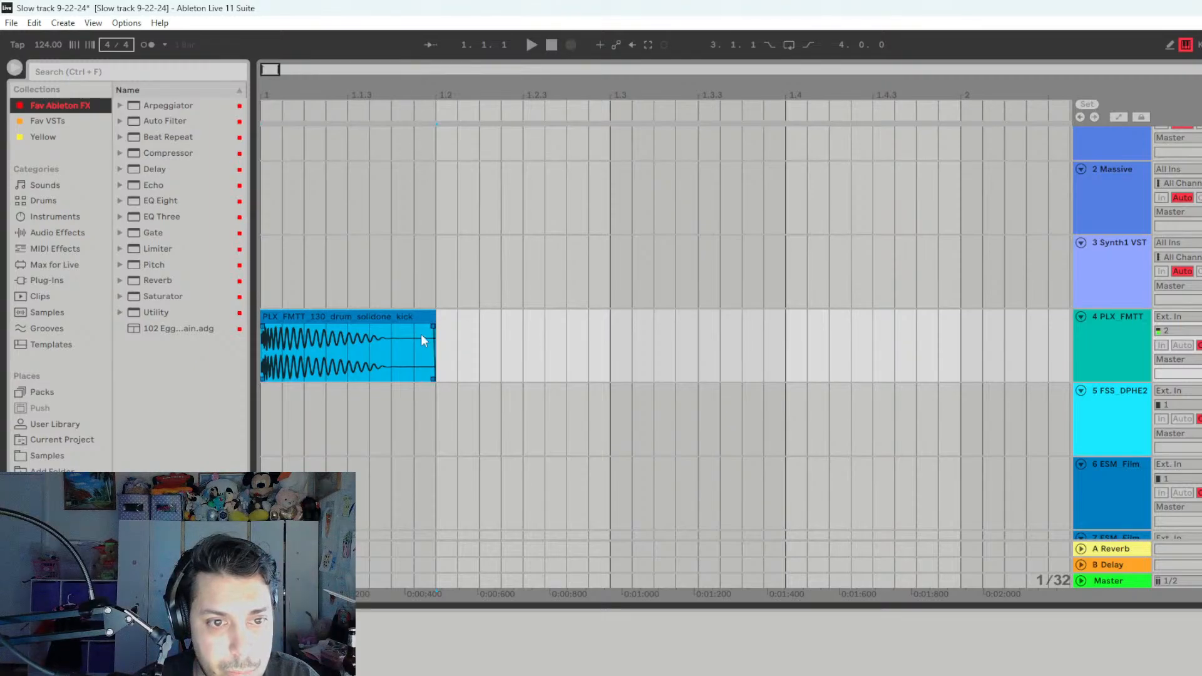
left_click_drag(426, 319, 420, 320)
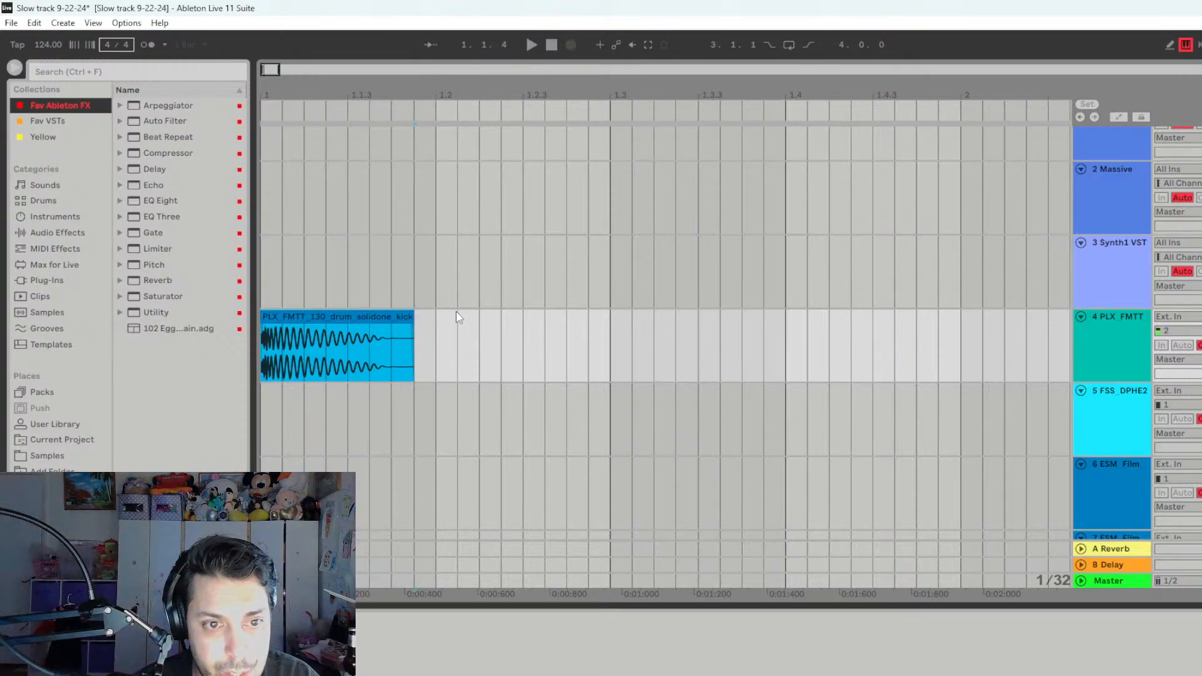
key("space")
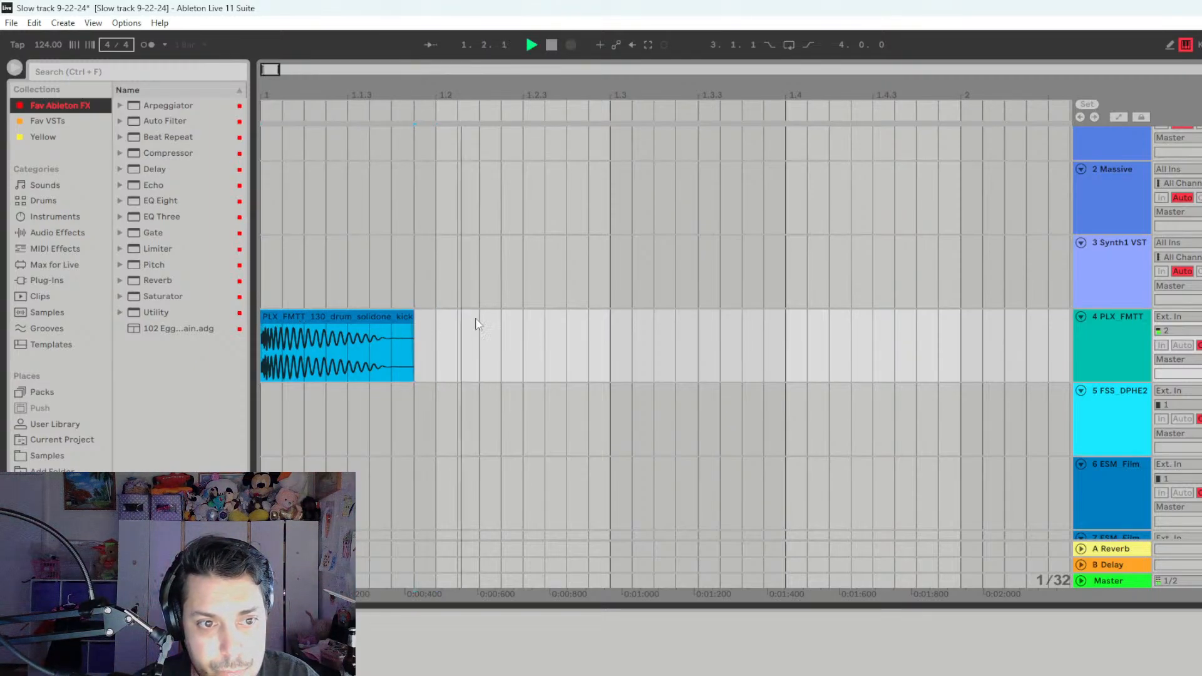
key("space")
- Duplicate the trimmed kick with its trailing gap three times so that one kick falls on each beat of bar 1
left_click_drag(431, 350, 257, 317)
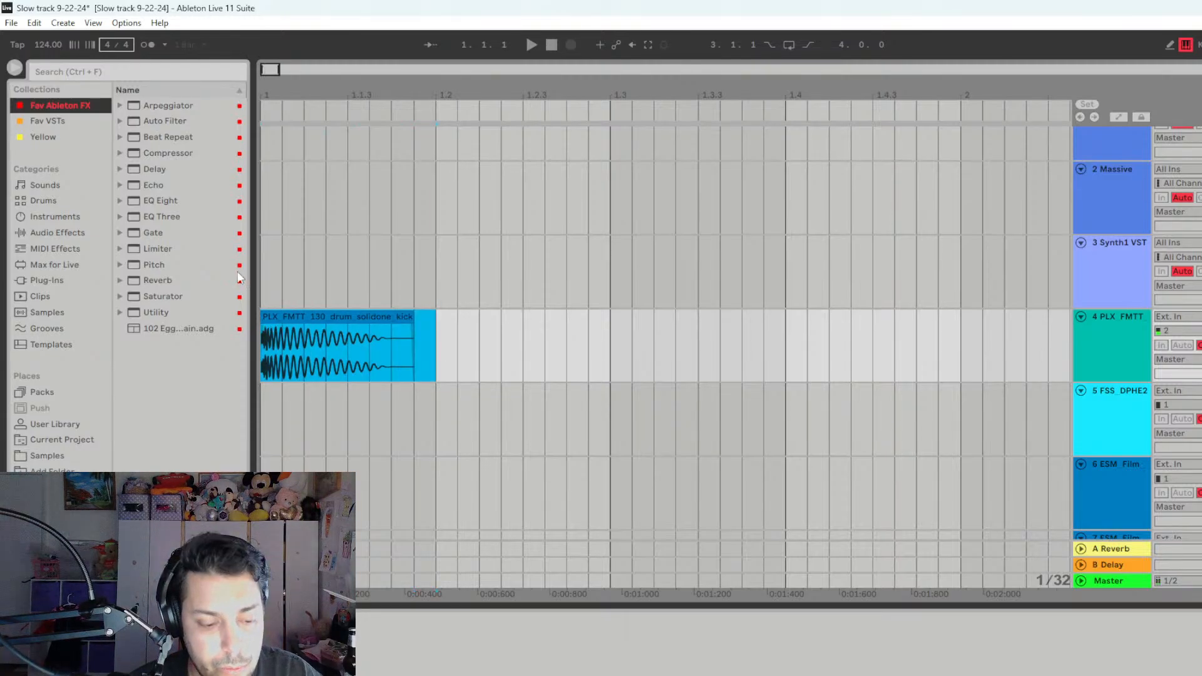
key("ctrl+d")
key("ctrl+d")
key("ctrl+d")
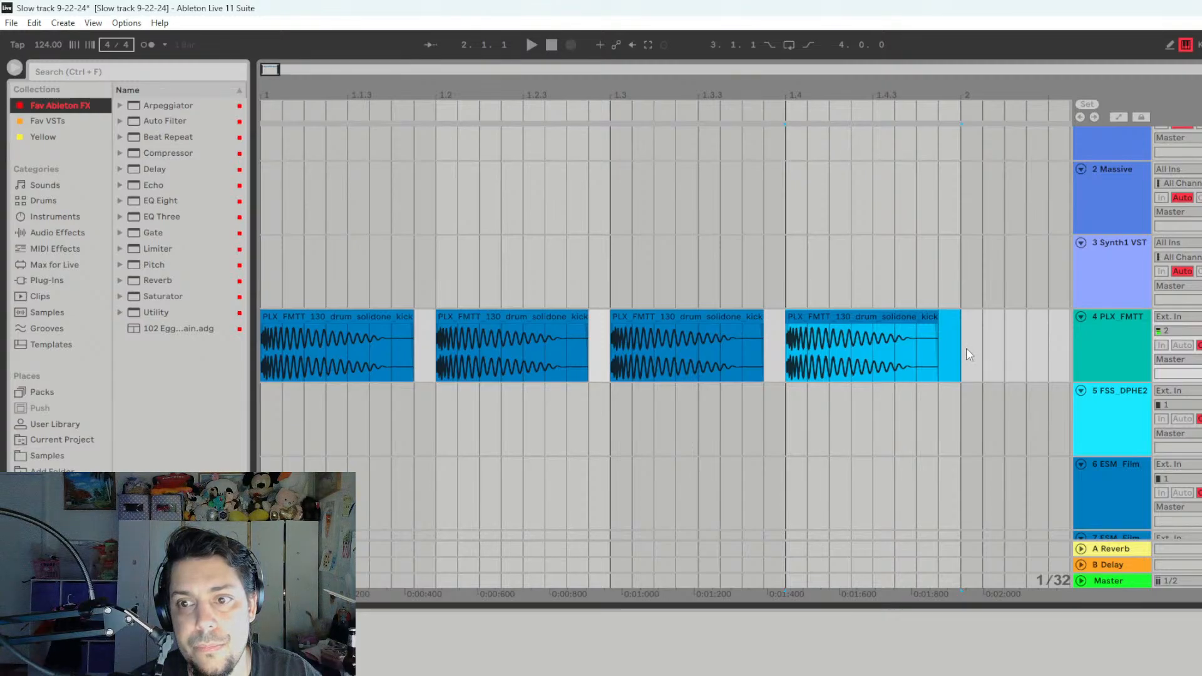
- Consolidate the four kick clips in bar 1 into one clip and play it back
left_click_drag(967, 349, 272, 322)
right_click(299, 319)
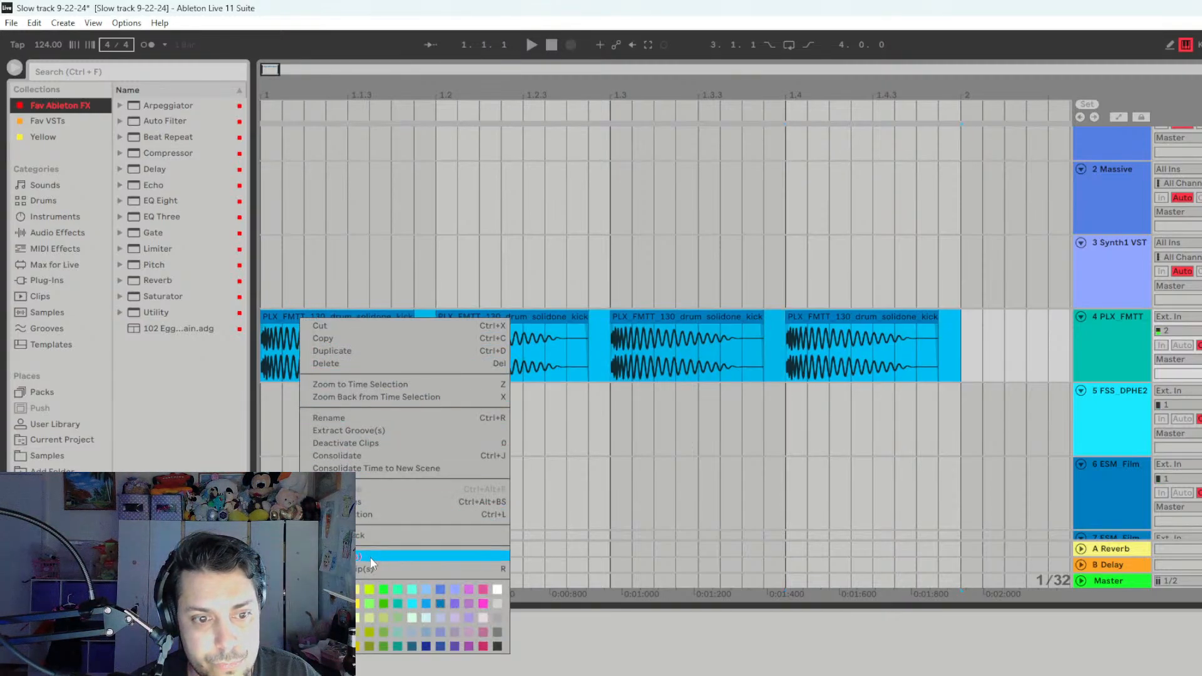
left_click(365, 457)
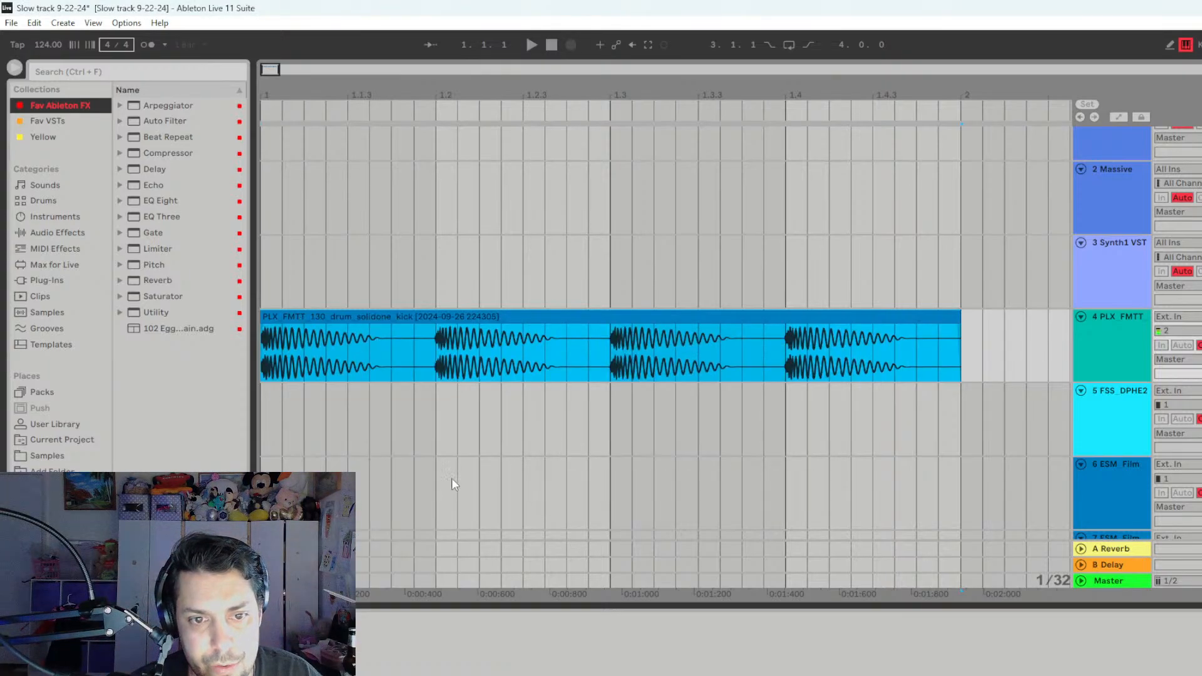
key("space")
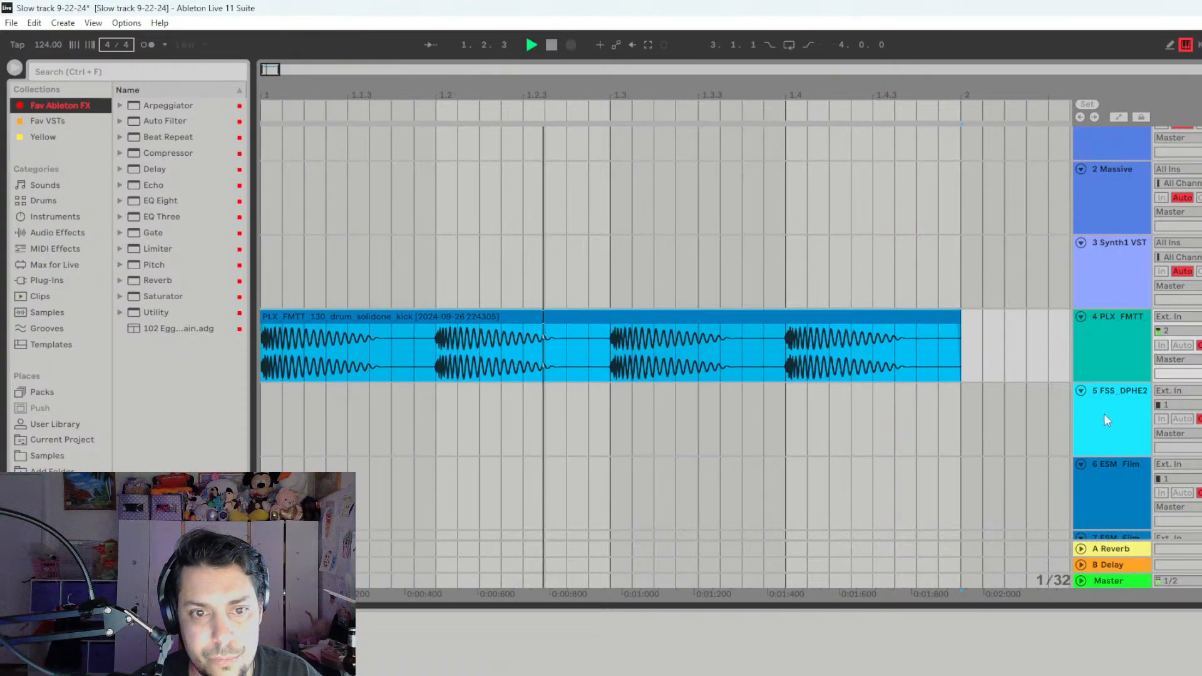
key("space")
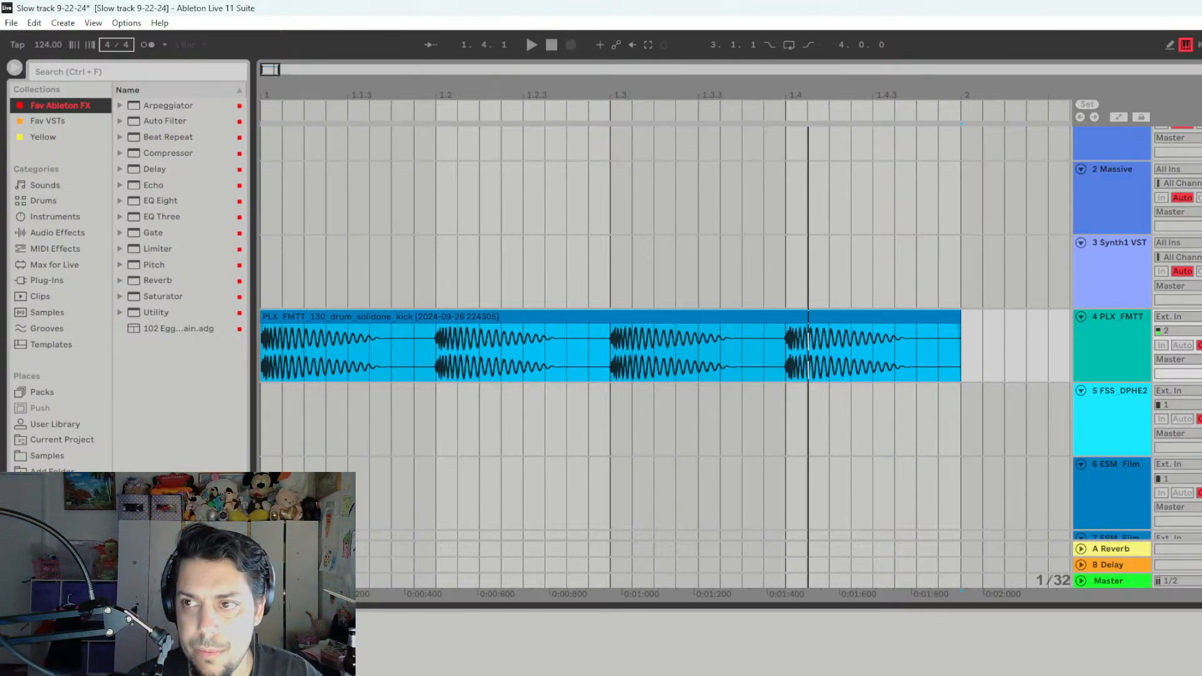
- Return to the session view and launch track 1's first clip to identify its sound
key("Tab")
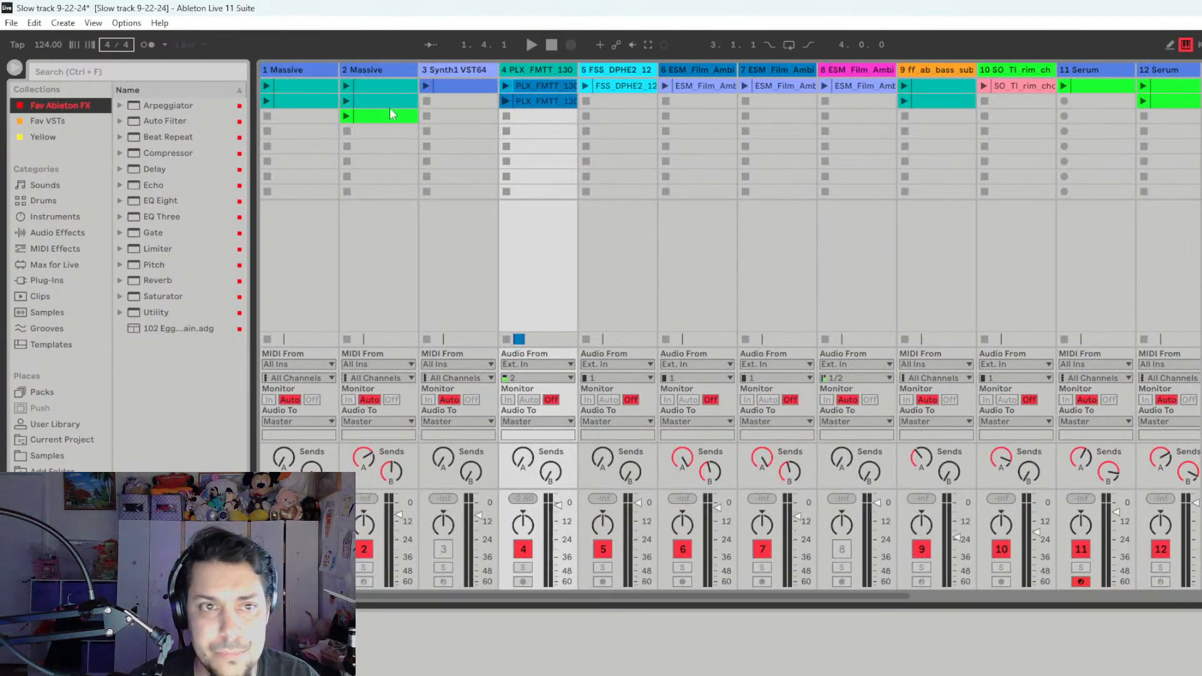
left_click(276, 87)
left_click(267, 87)
key("space")
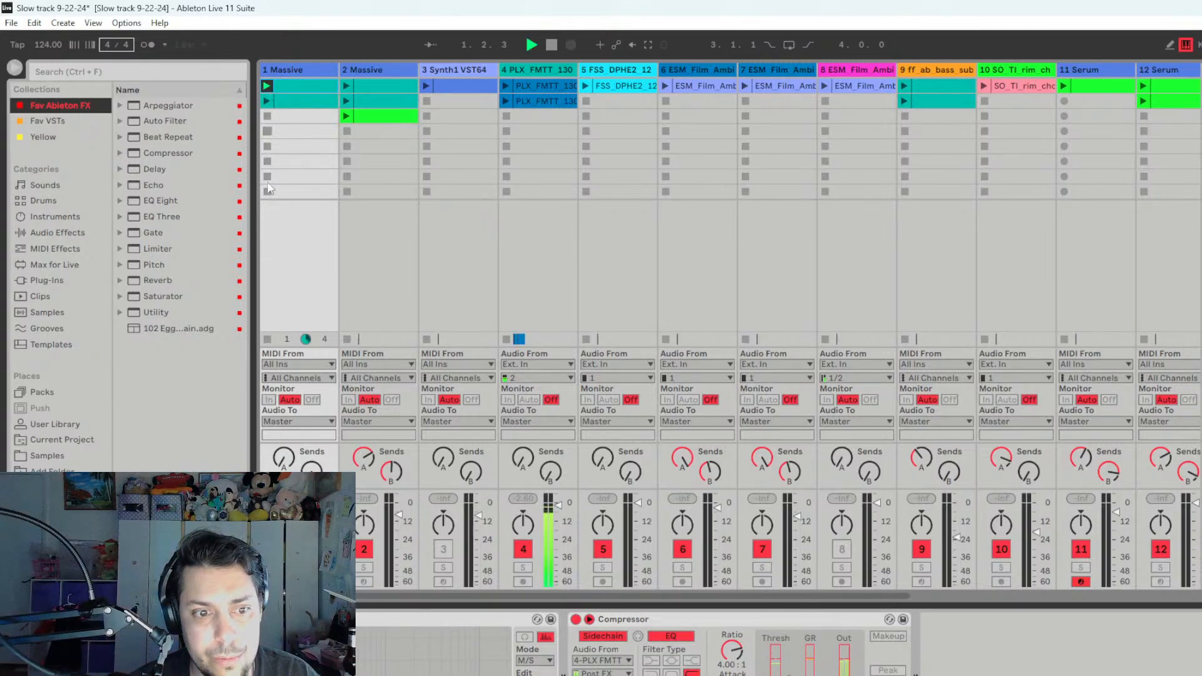
- Rename track 1 as "Mid Bass"
right_click(305, 73)
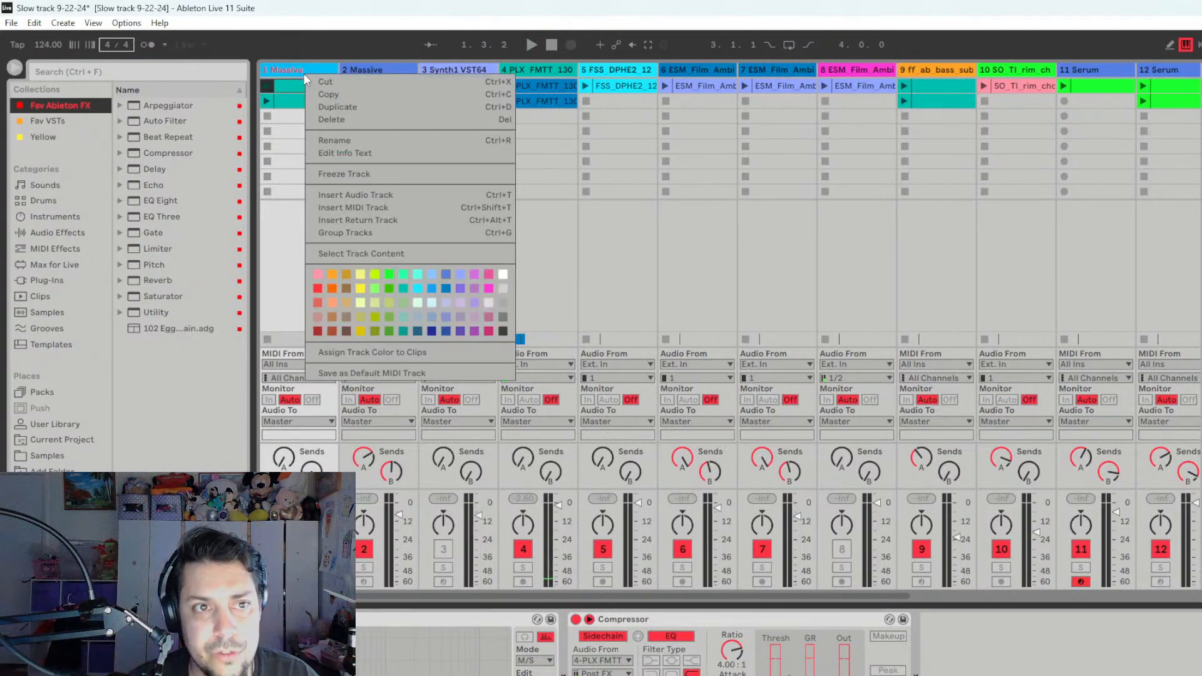
left_click(366, 142)
type("M")
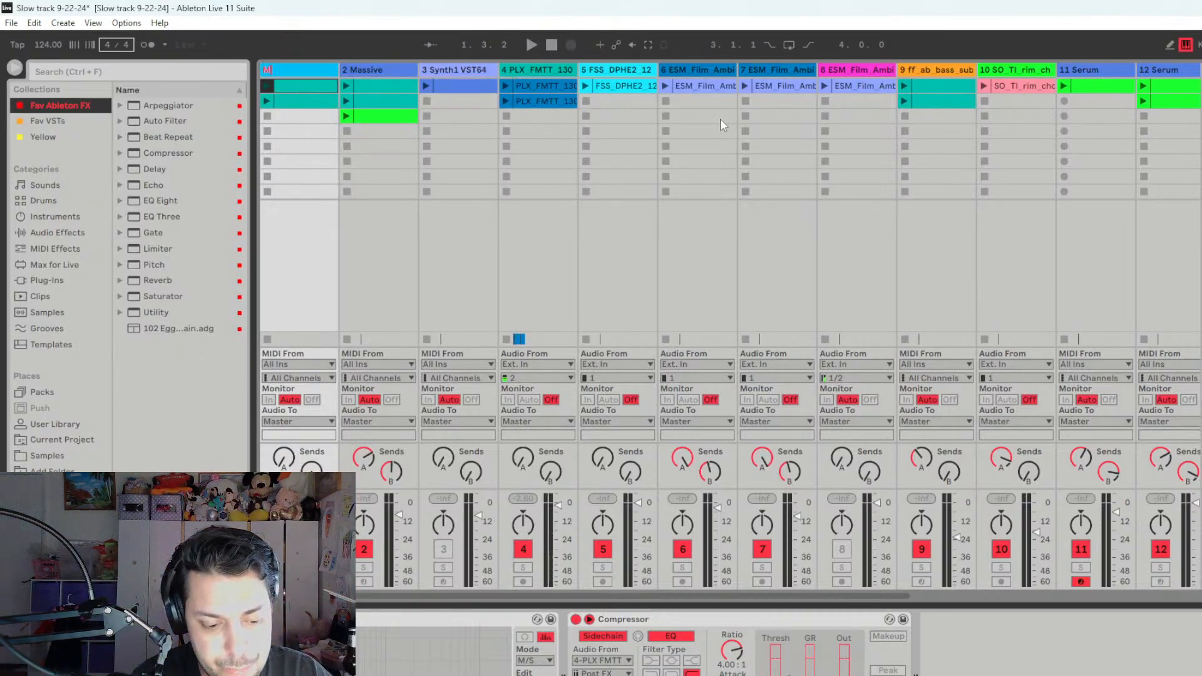
type("id Bass")
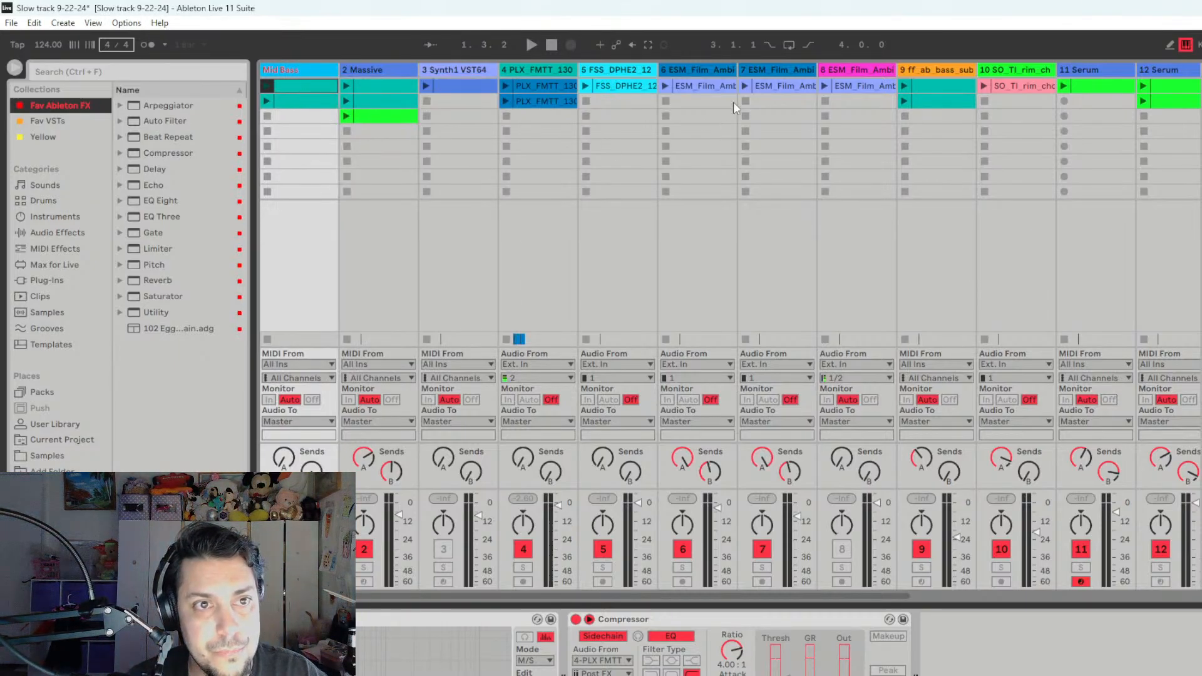
- Rename track 2 as "Chord (Changer)"
left_click(365, 71)
right_click(367, 70)
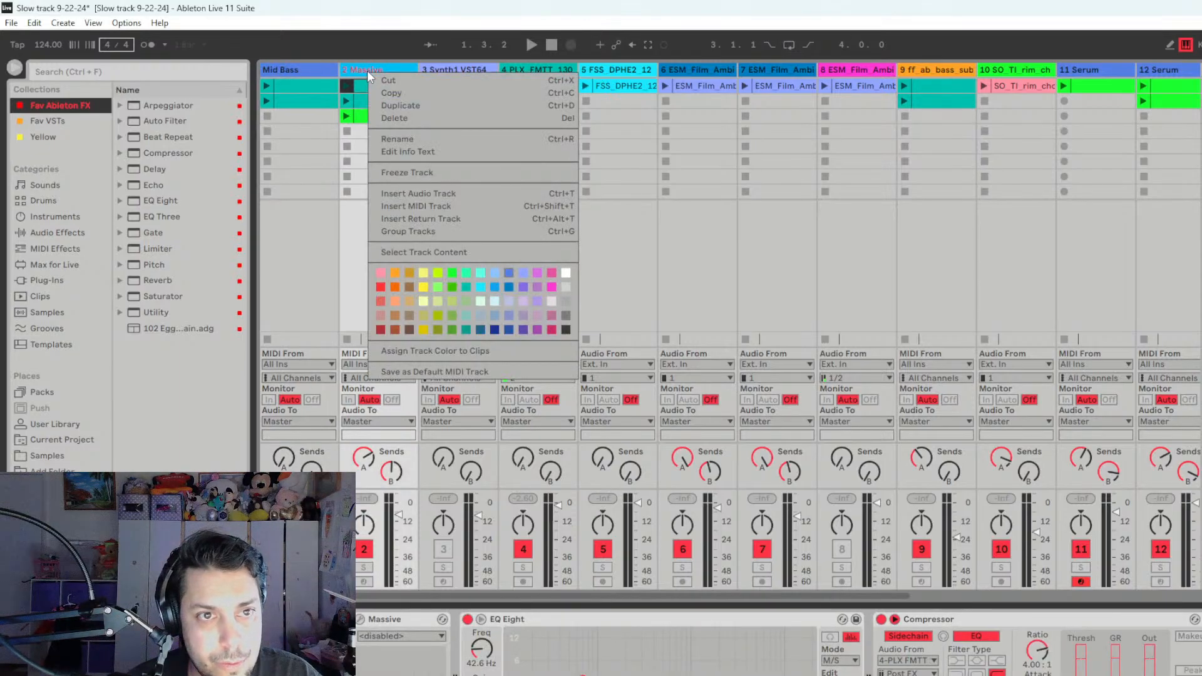
left_click(402, 139)
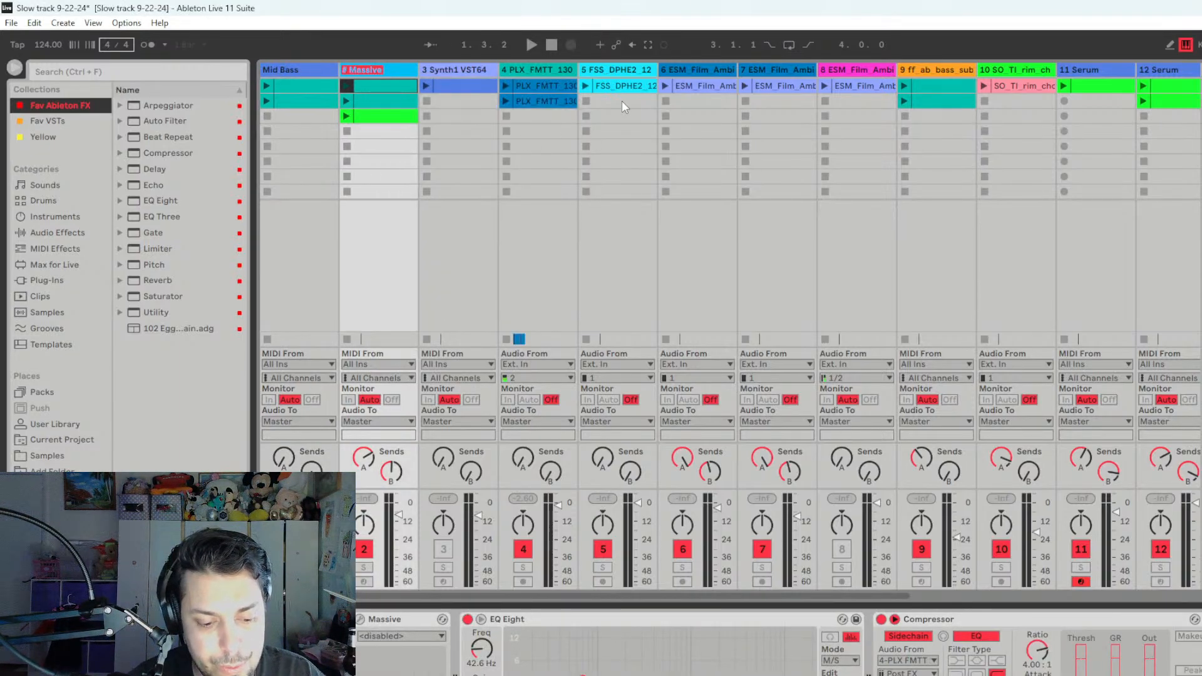
type("Chord (")
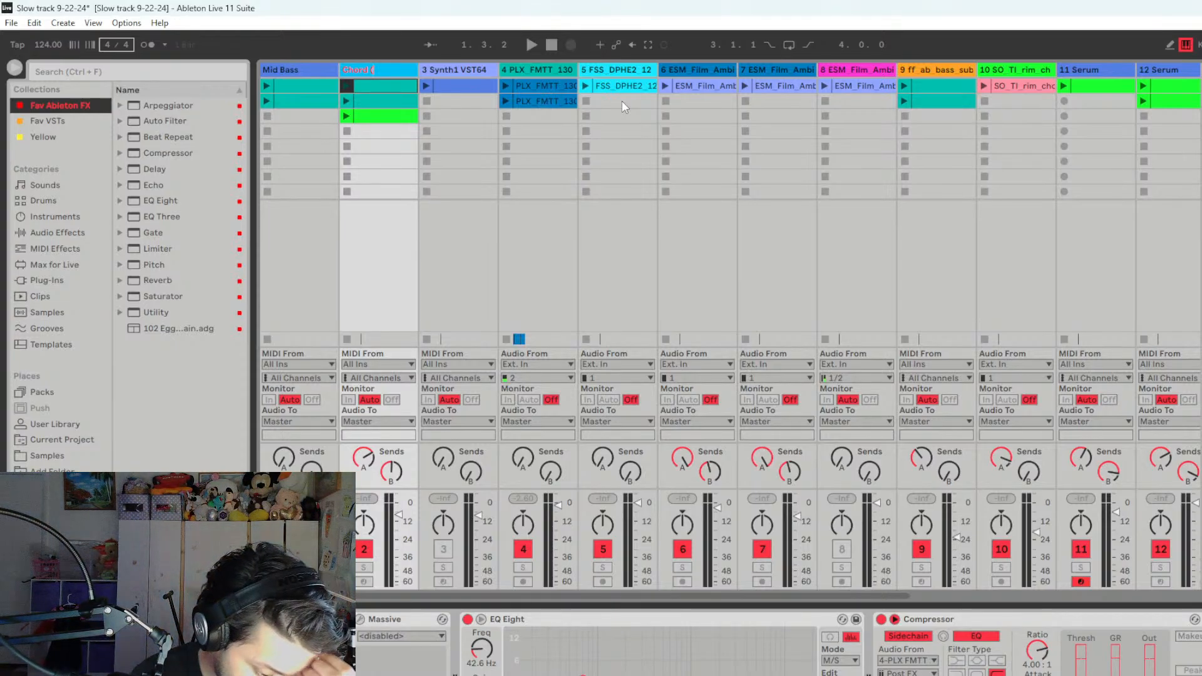
type("Ch")
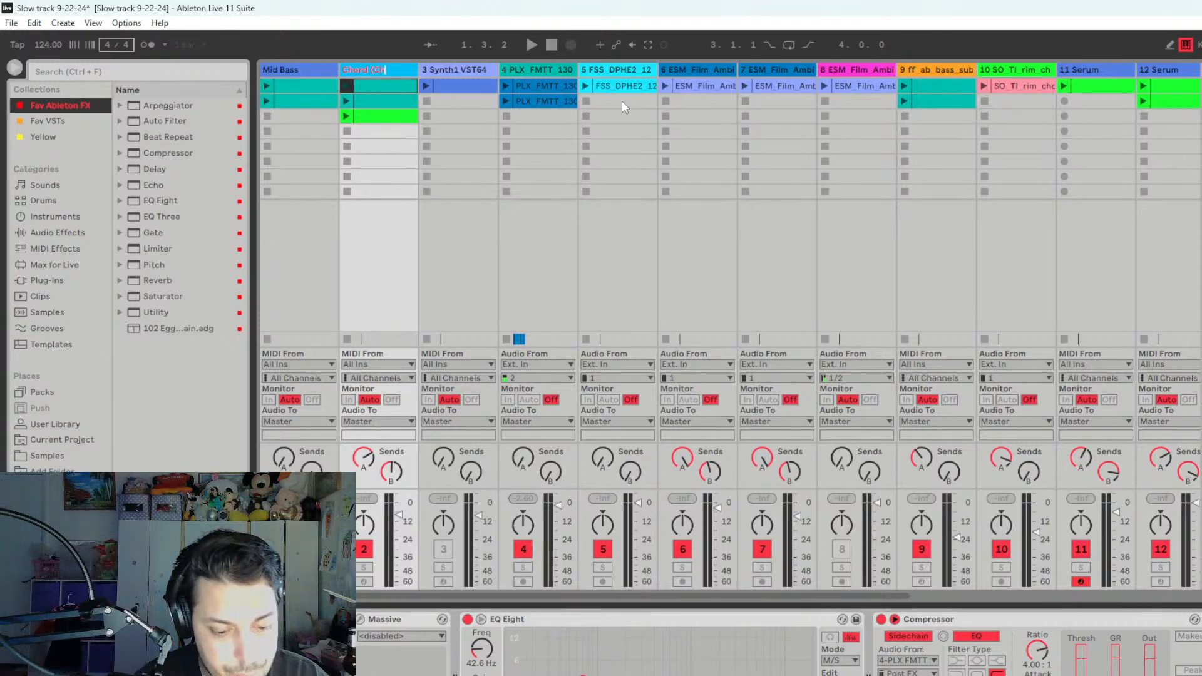
type("anger)")
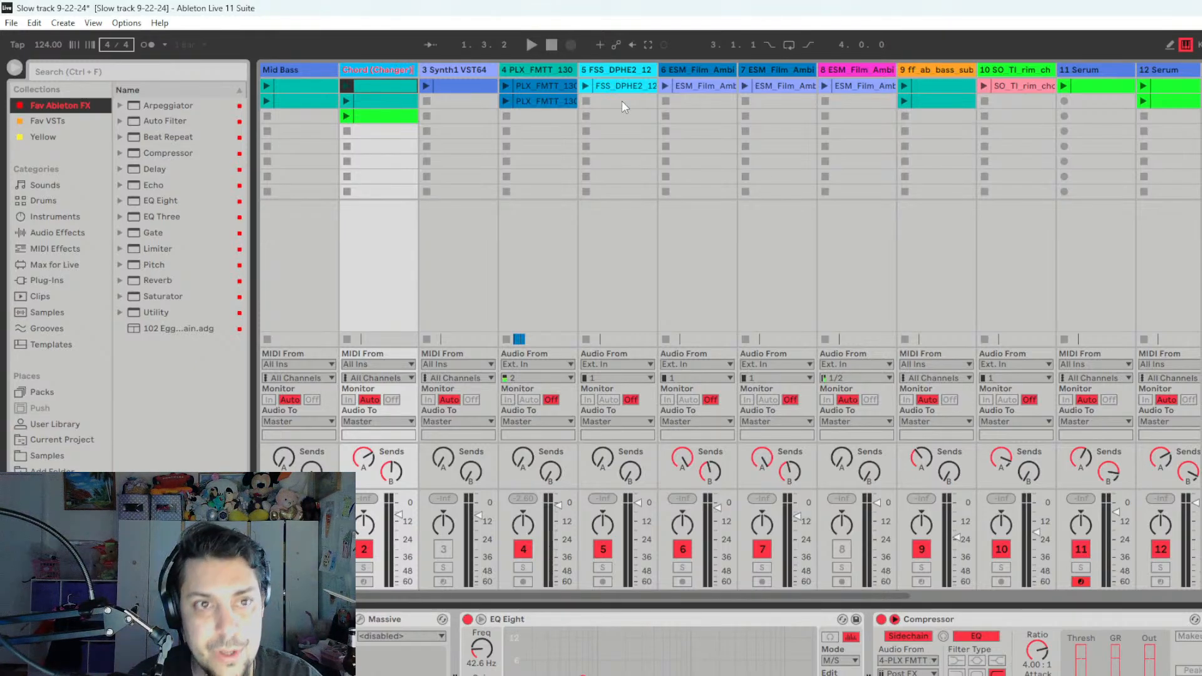
- Solo track 3 and rename it as "Synth1+Glitch2"
left_click(475, 72)
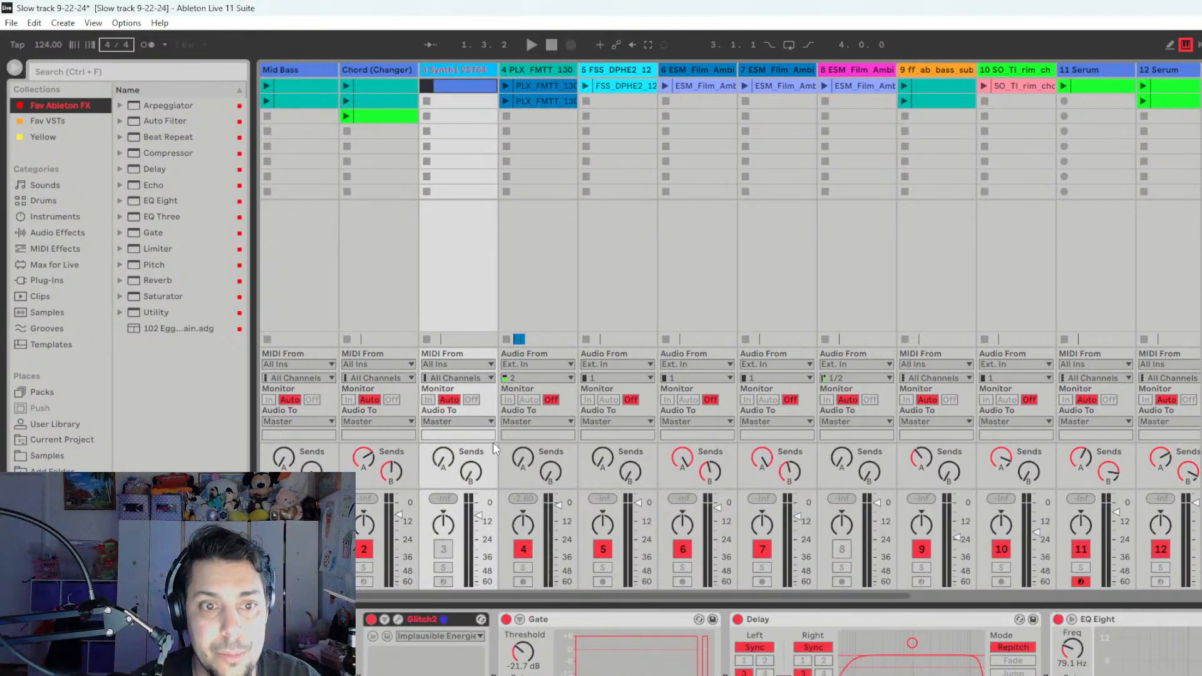
left_click(443, 567)
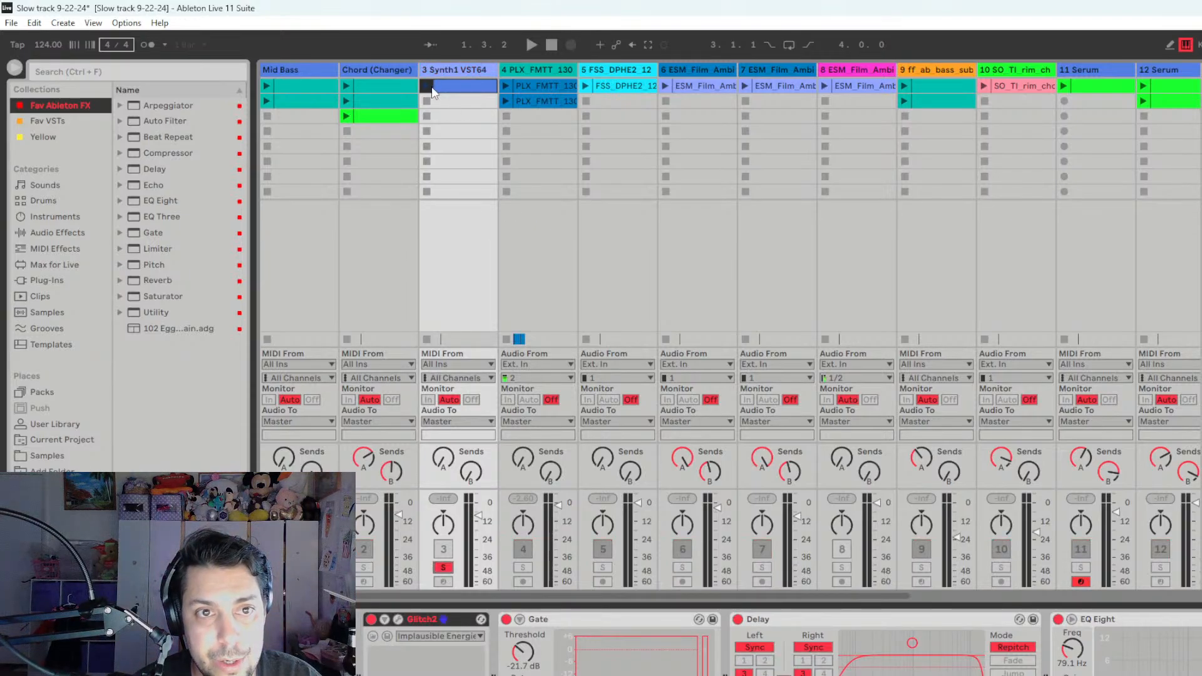
right_click(443, 70)
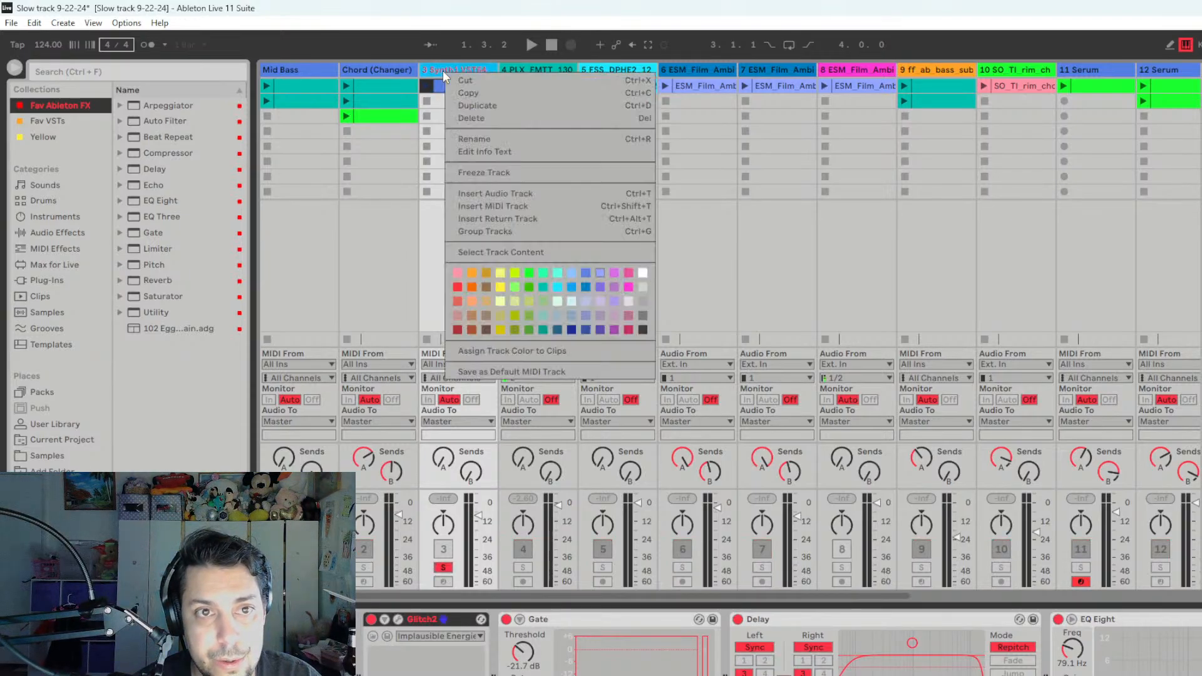
left_click(494, 137)
key("Right")
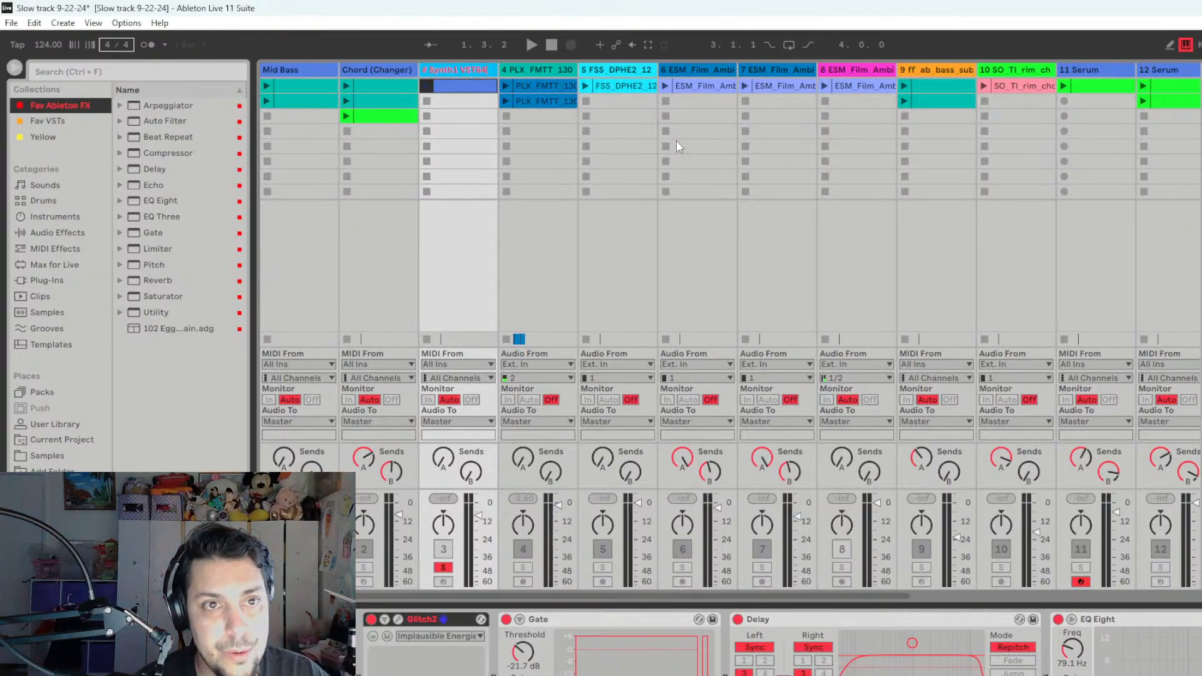
key("Home")
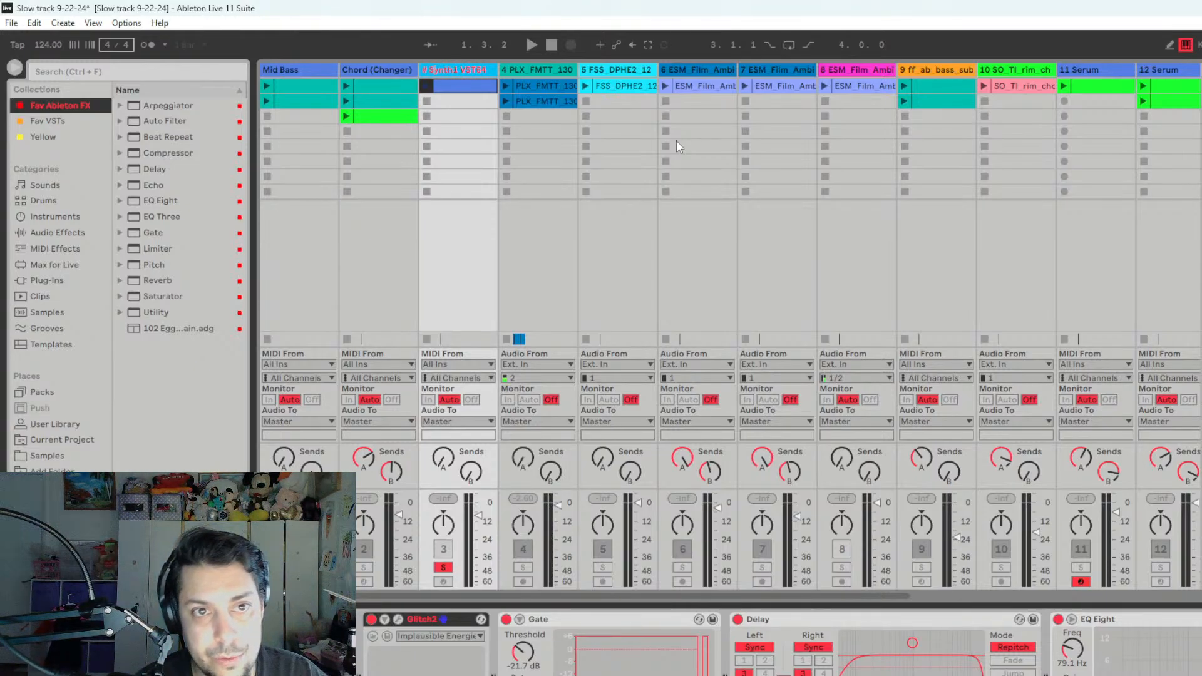
key("Delete")
key("Delete")
key("Right")
key("Right")
key("Right")
key("Right")
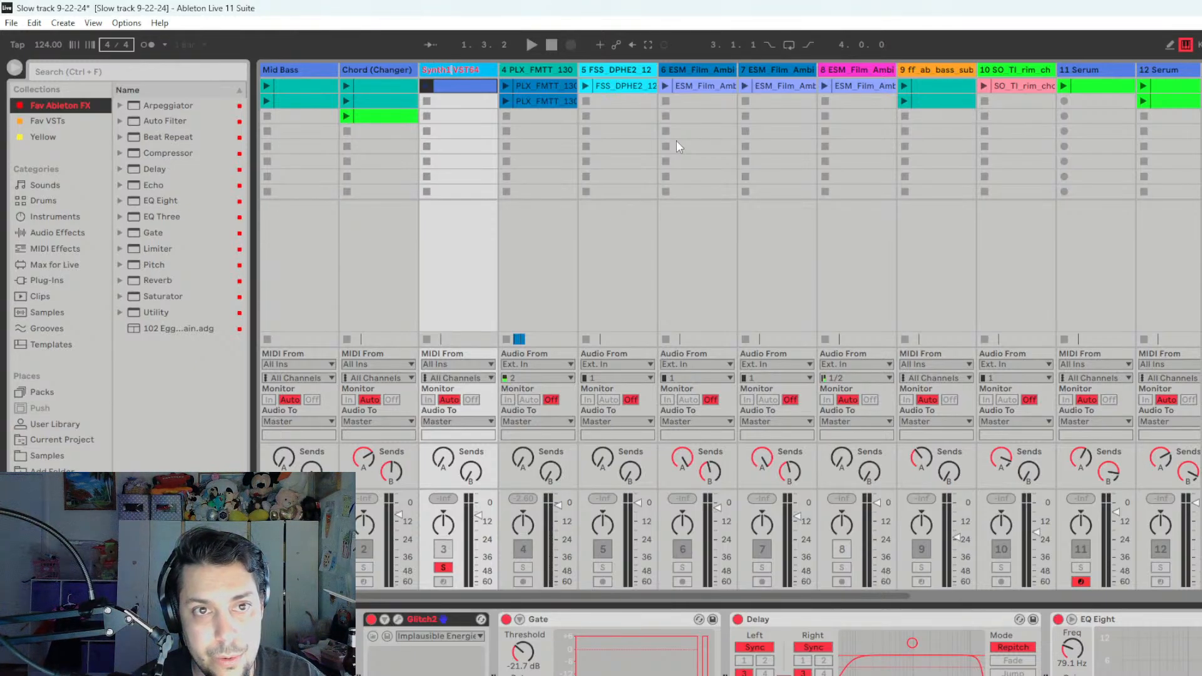
key("Delete")
key("Delete")
key("Delete")
key("Delete")
key("Delete")
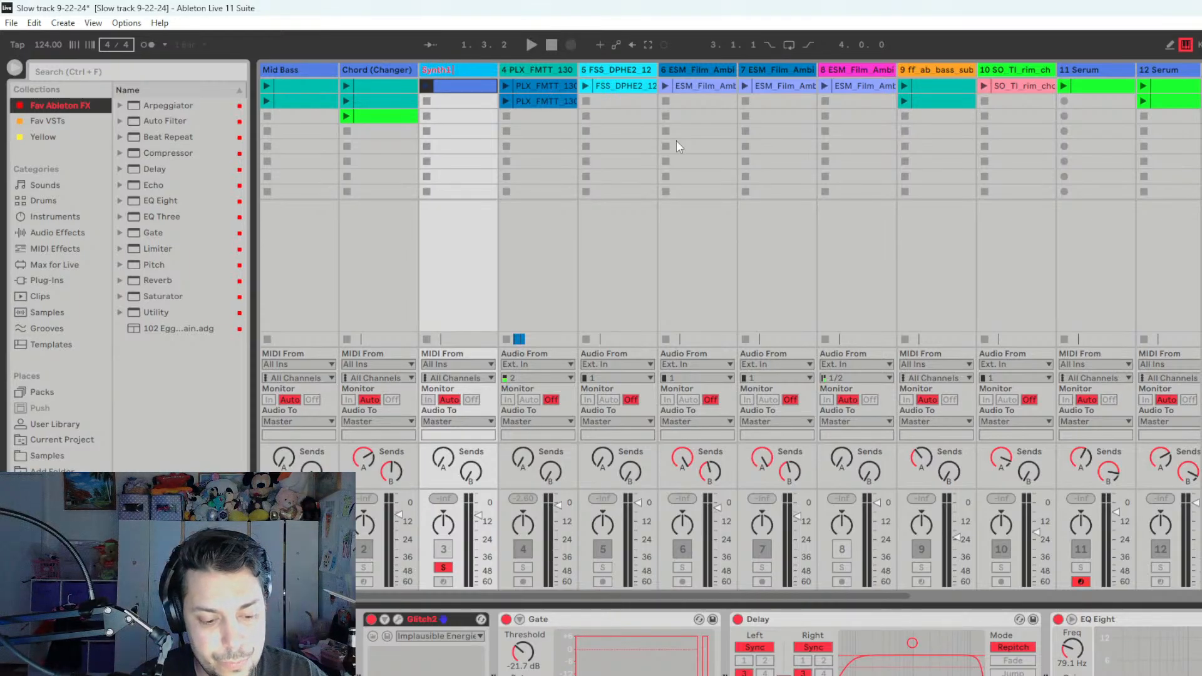
type("+")
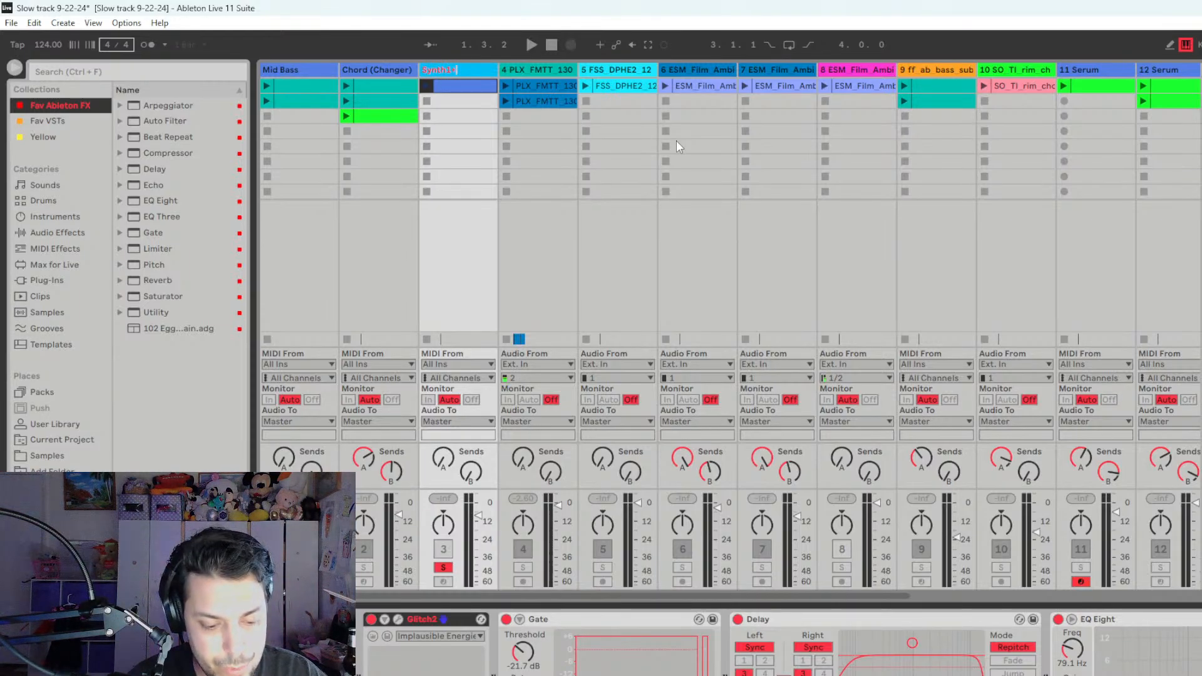
type("Glitch2")
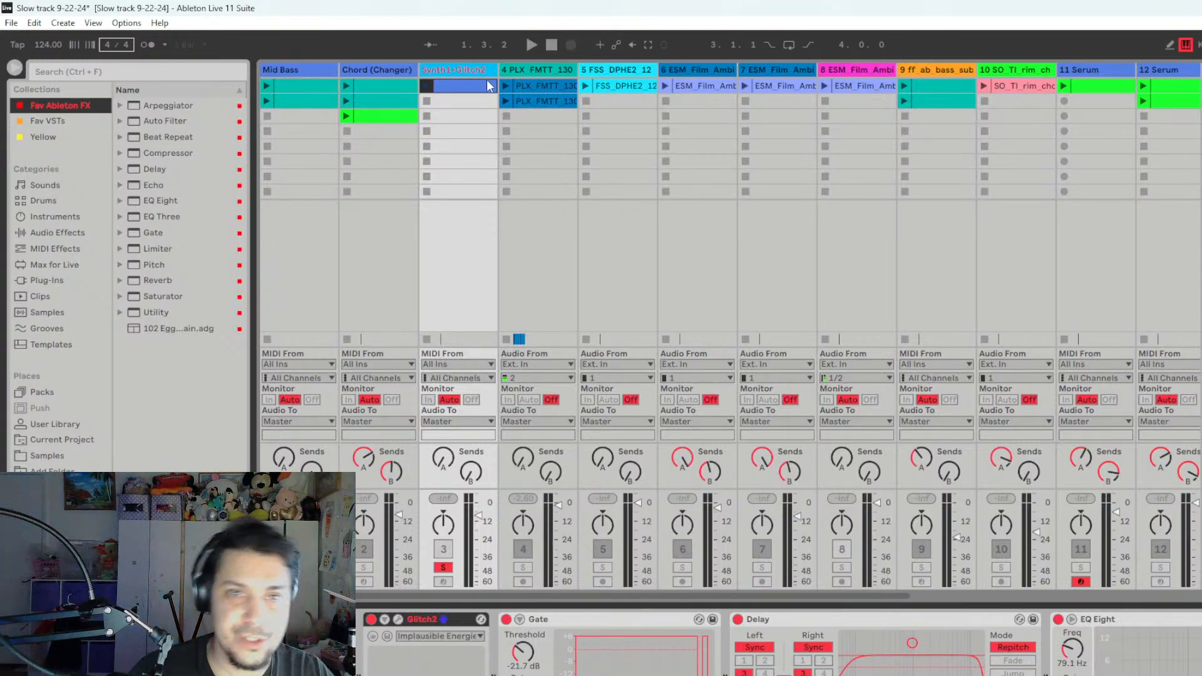
- Rename the soloed Synth1 track as "1+2"
right_click(469, 70)
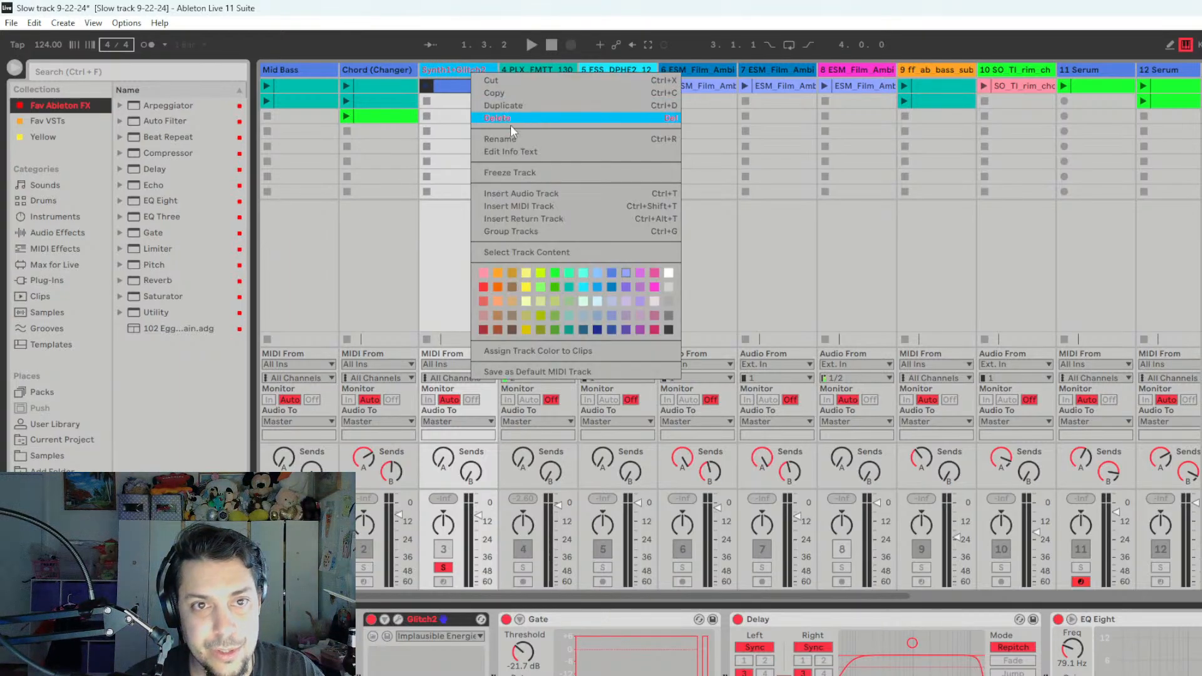
left_click(509, 136)
type("1+G")
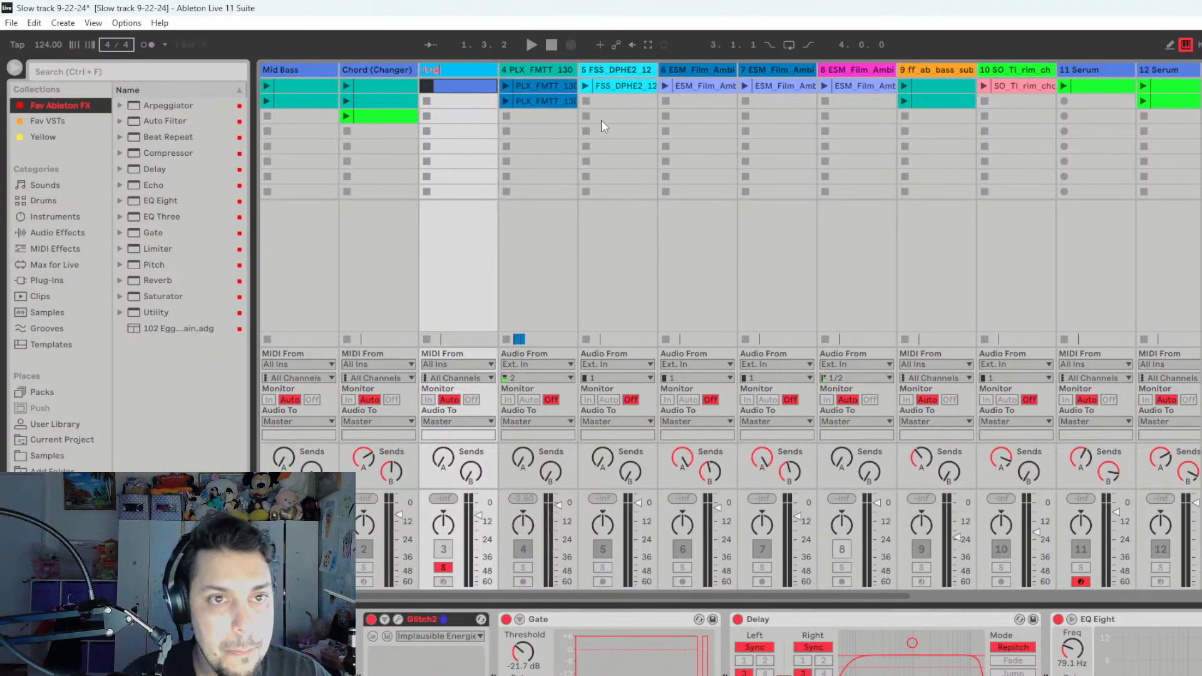
key("BackSpace")
type("2")
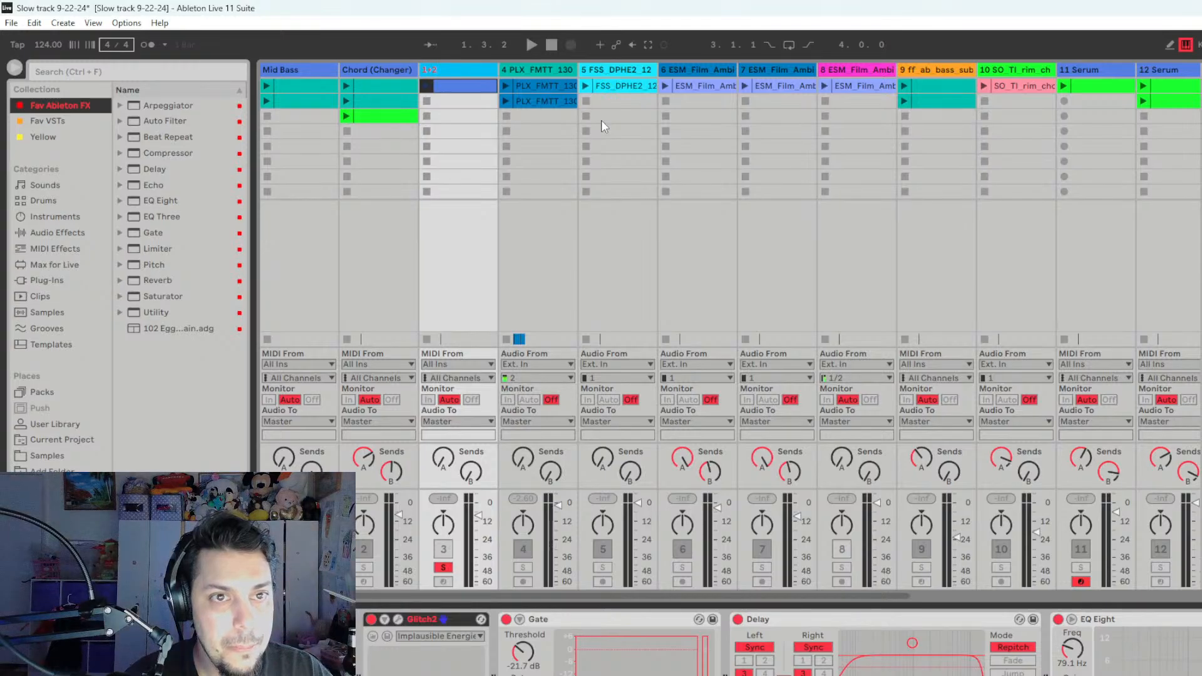
- Rename track 4 as "Kick (Main)" and move it to the first position, ahead of Mid Bass
right_click(543, 66)
left_click(582, 169)
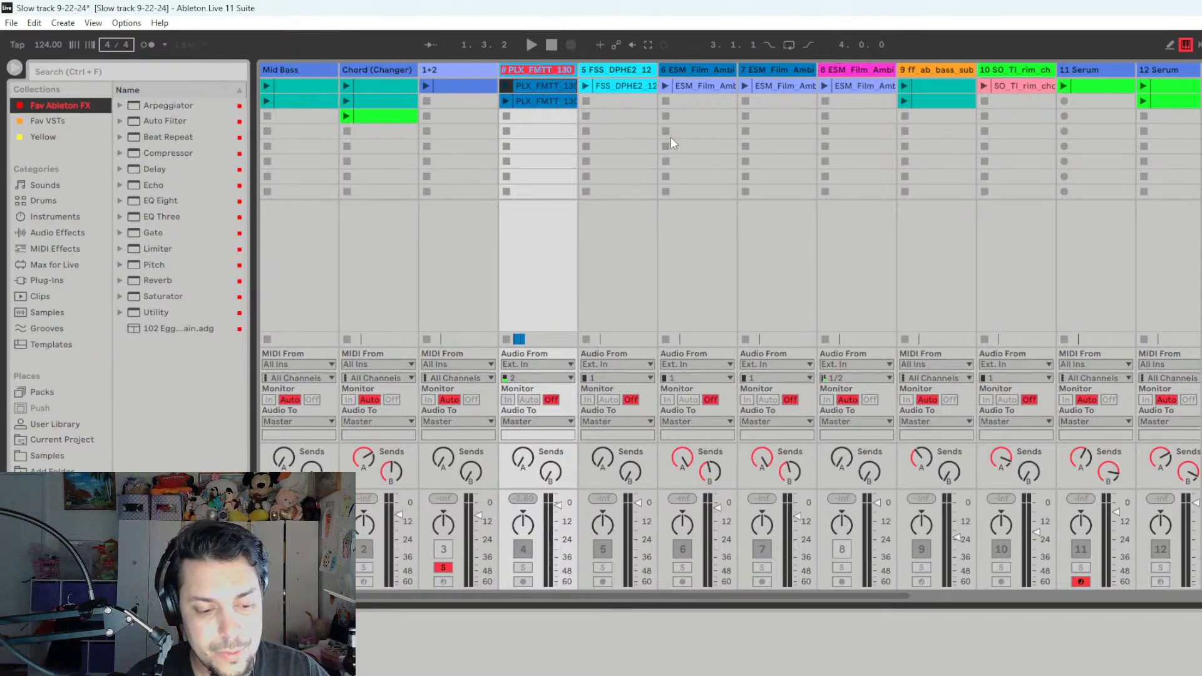
type("Kick")
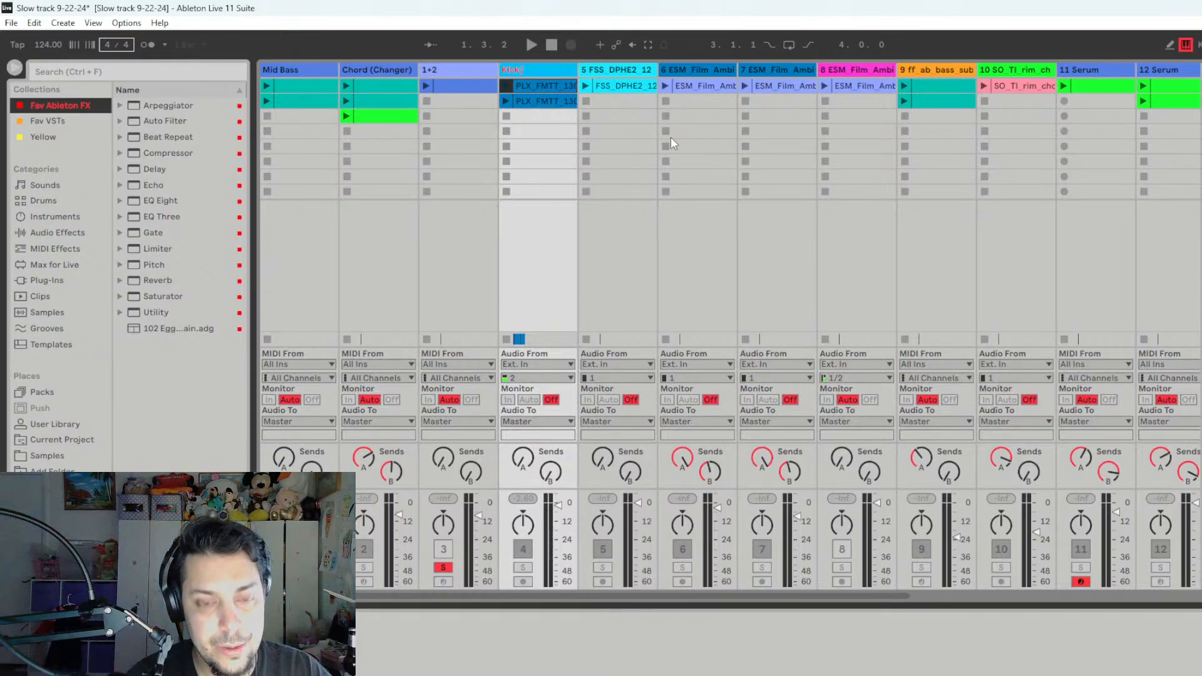
type(" (Main")
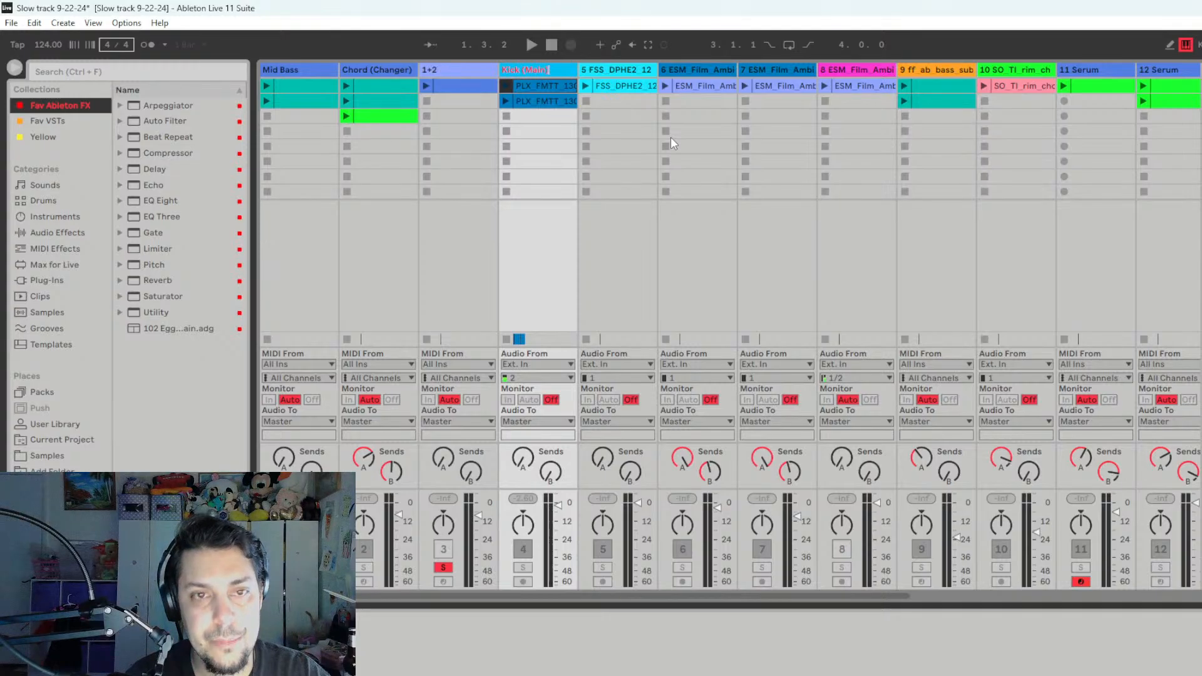
left_click(592, 70)
left_click(551, 71)
left_click_drag(551, 70, 276, 67)
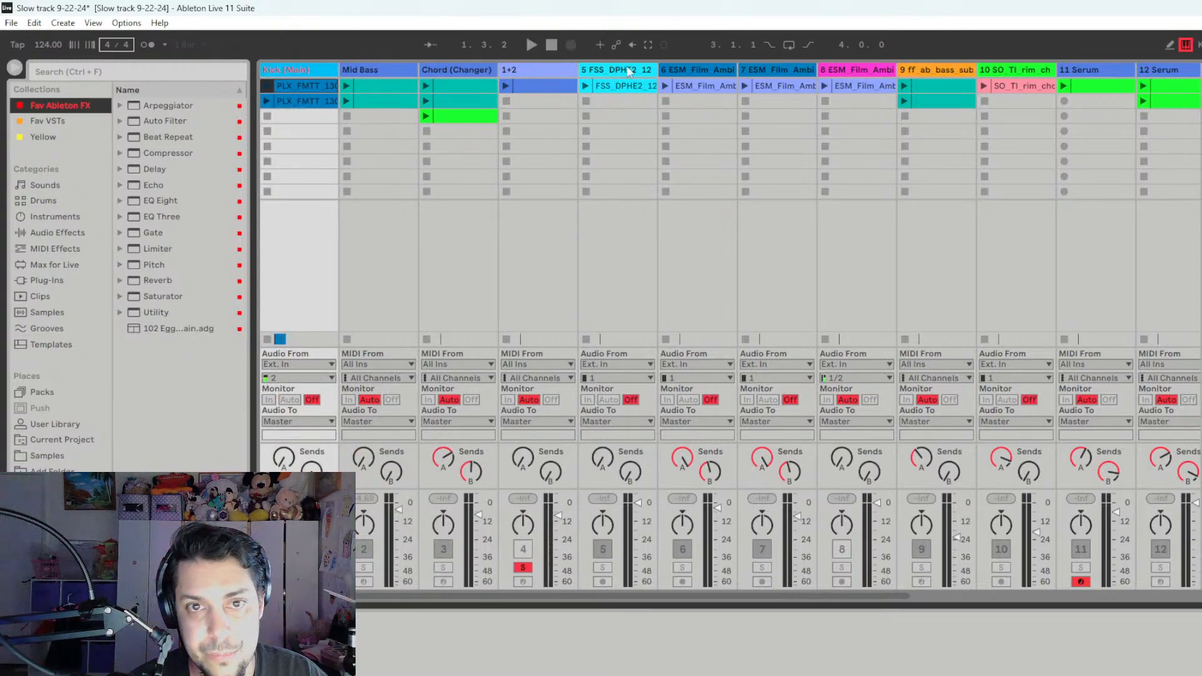
- Audition track 5's clip in solo and rename the track as "Hatloop"
left_click(603, 567)
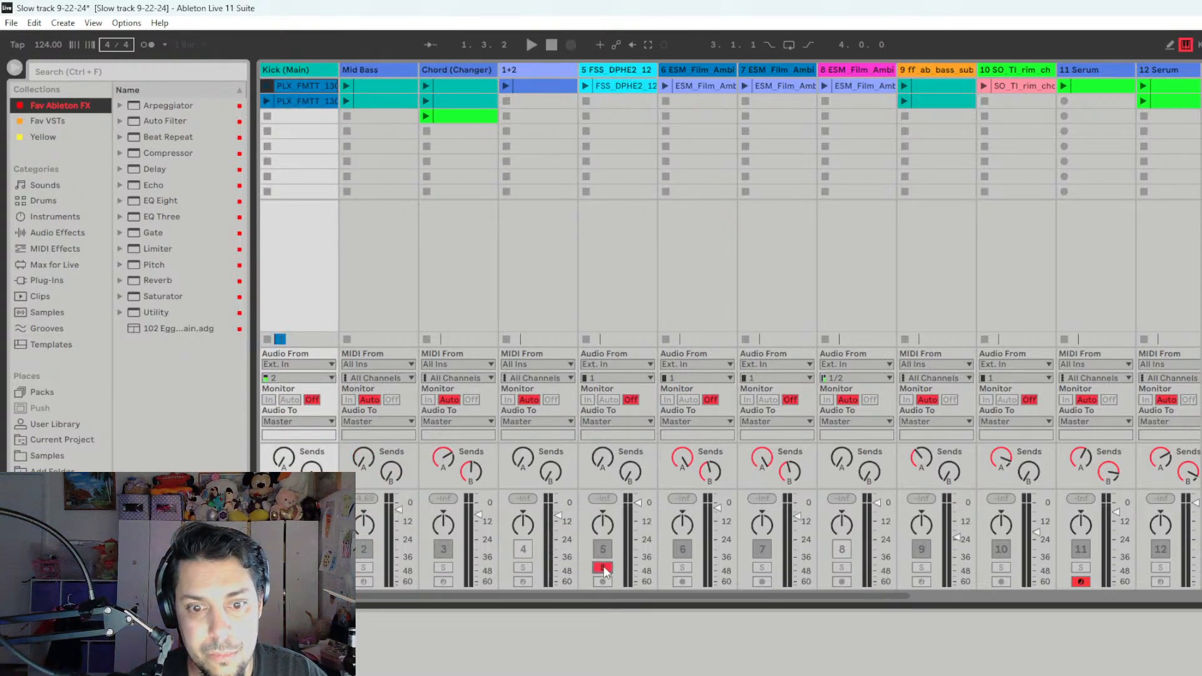
left_click(585, 87)
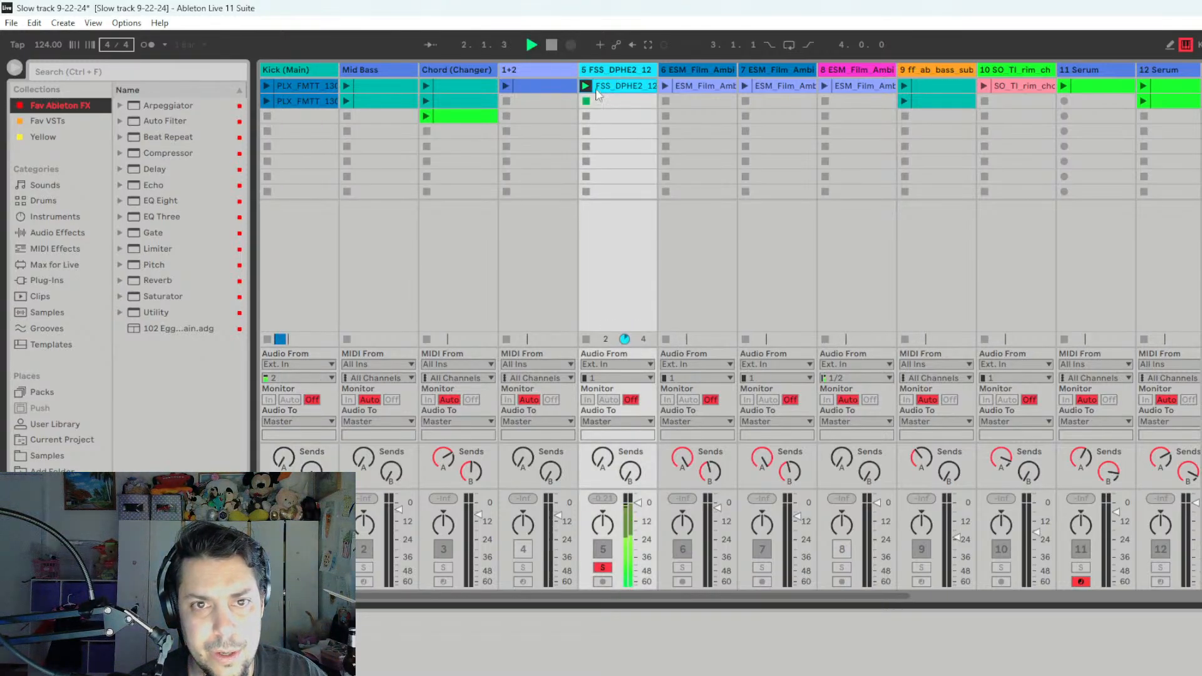
right_click(607, 71)
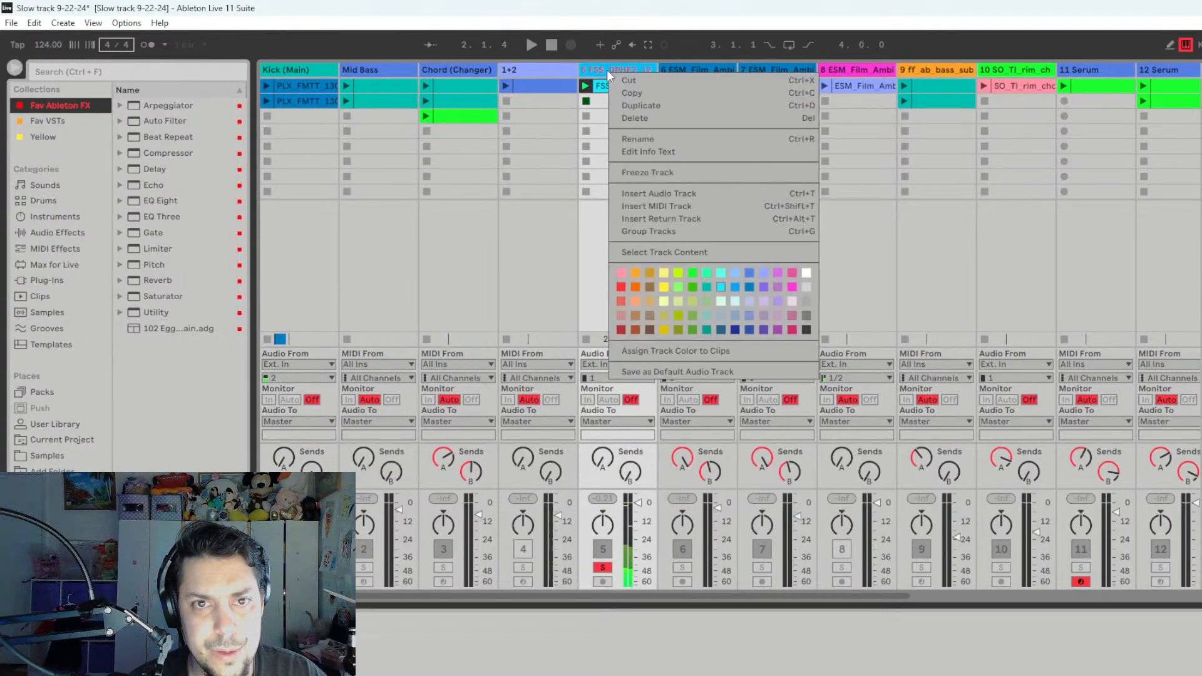
left_click(652, 141)
type("Hats")
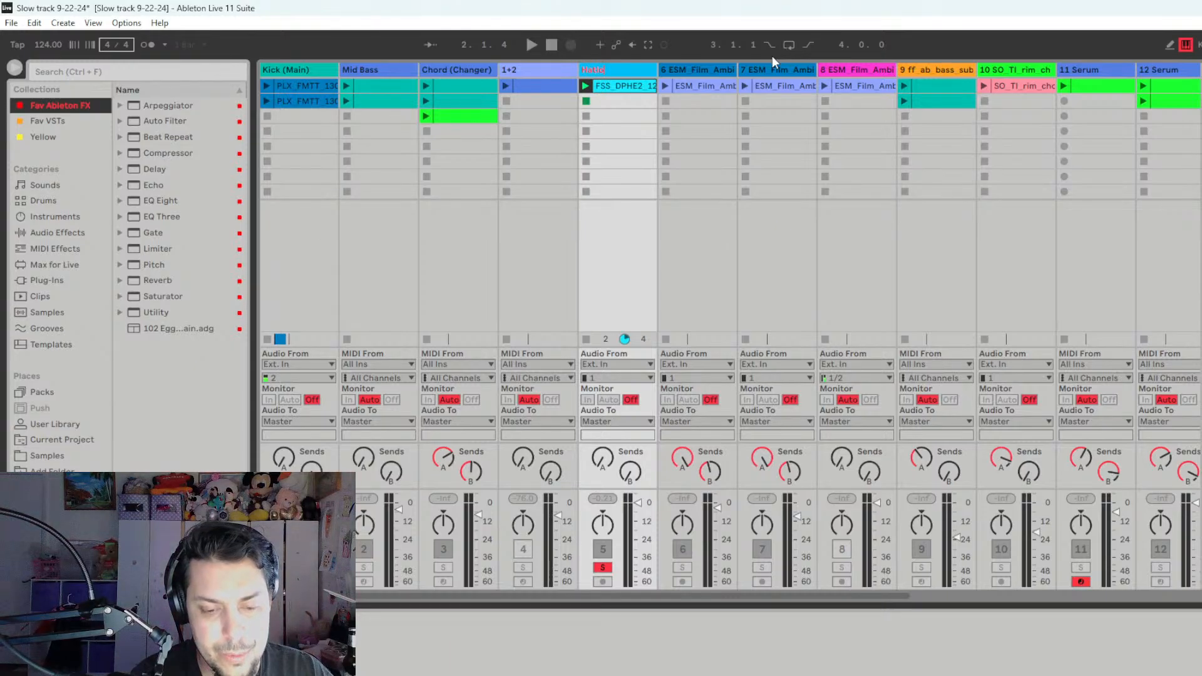
key("BackSpace")
type("loop")
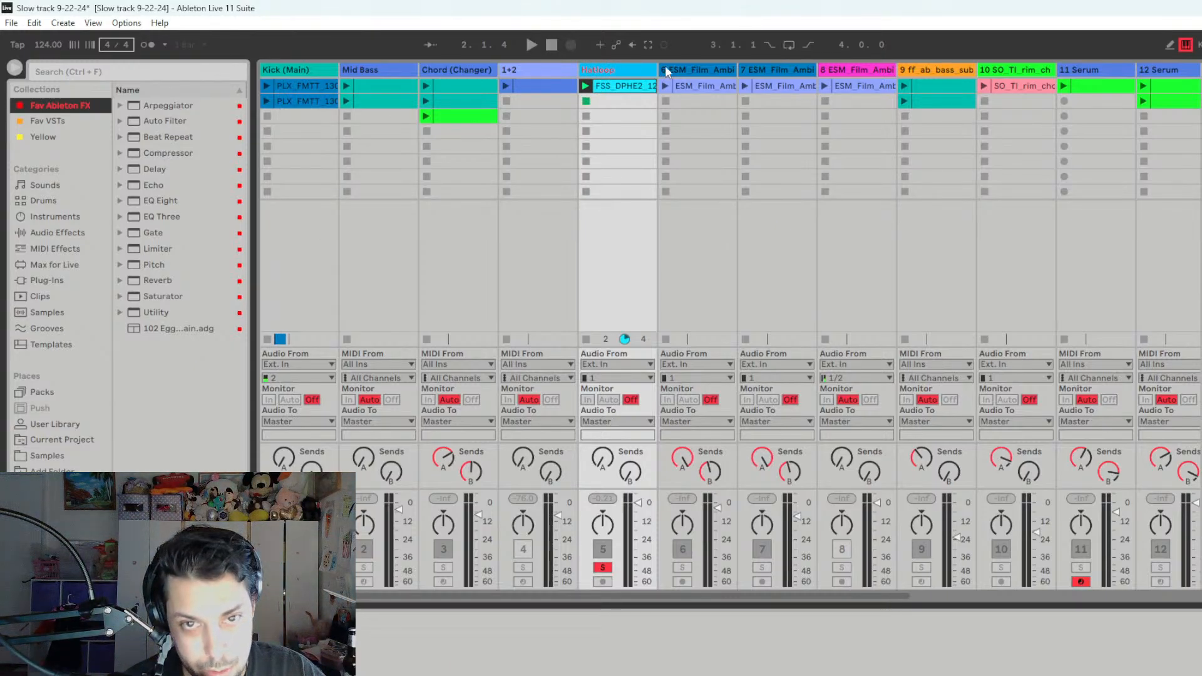
left_click(706, 67)
left_click(586, 102)
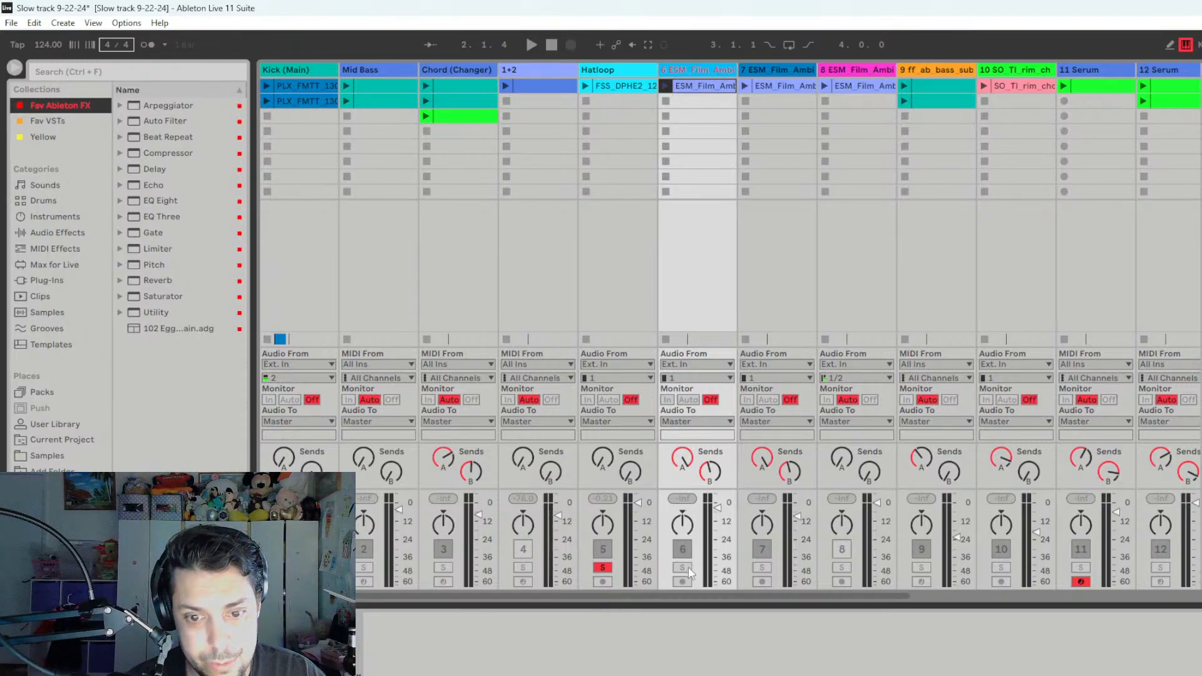
- Rename track 7 as "CinemaPad"
right_click(784, 74)
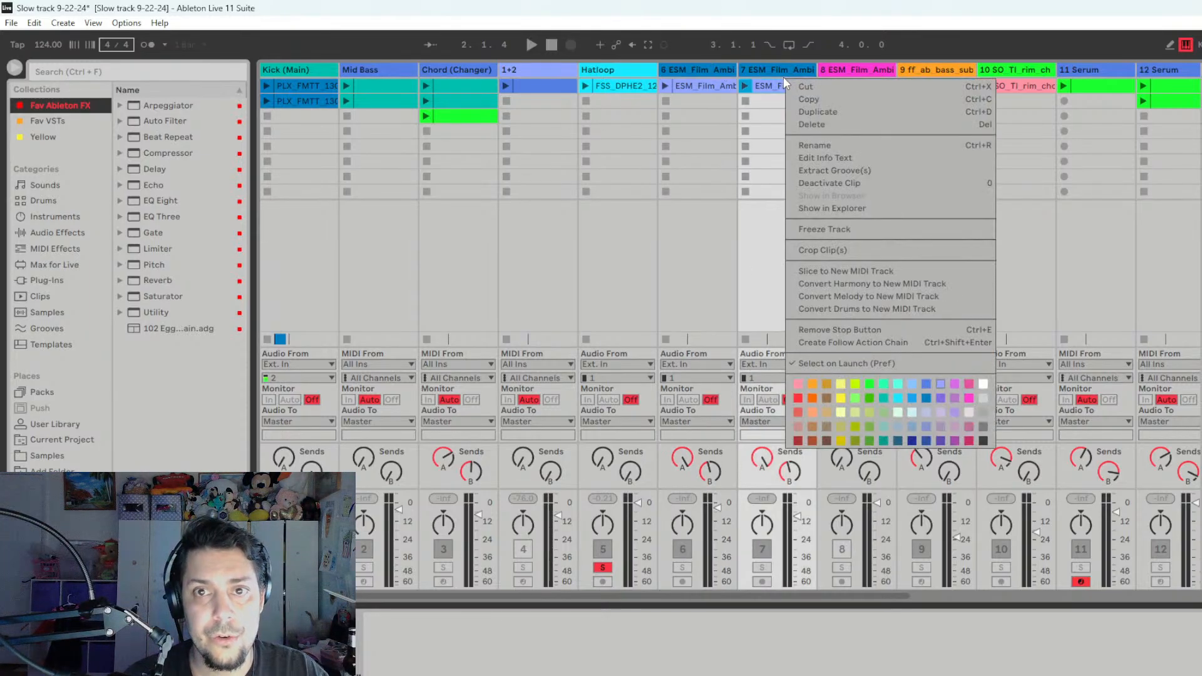
left_click(784, 69)
right_click(768, 69)
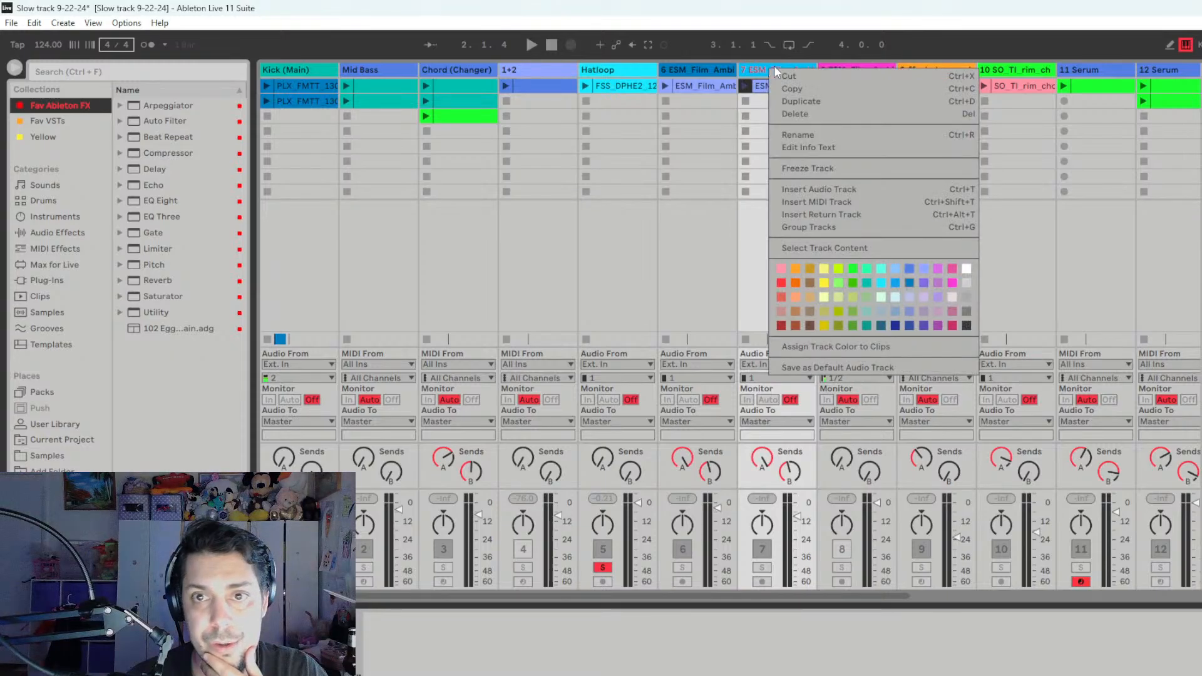
left_click(817, 136)
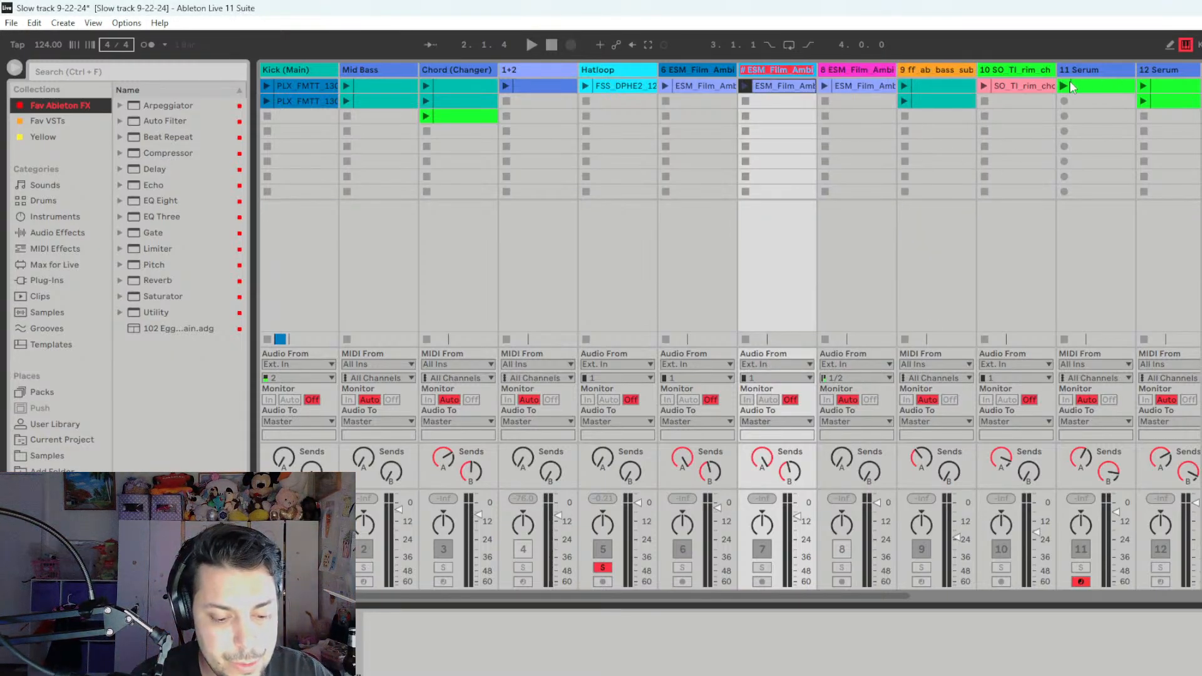
type("Cinema")
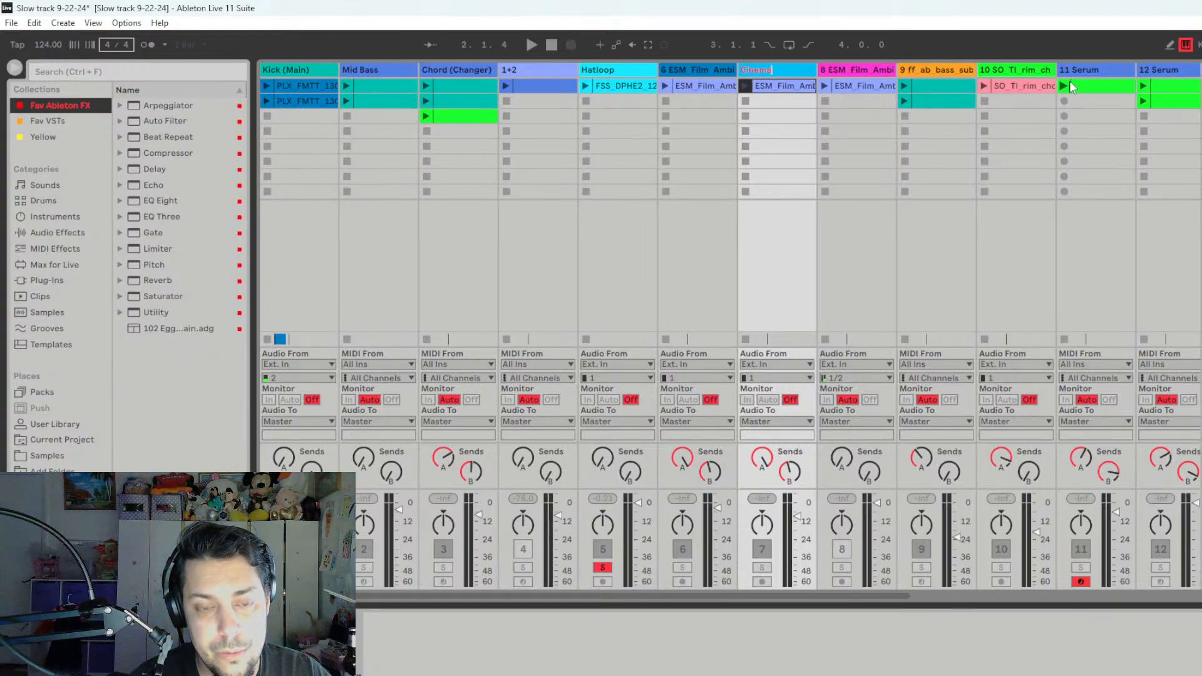
type("Pad")
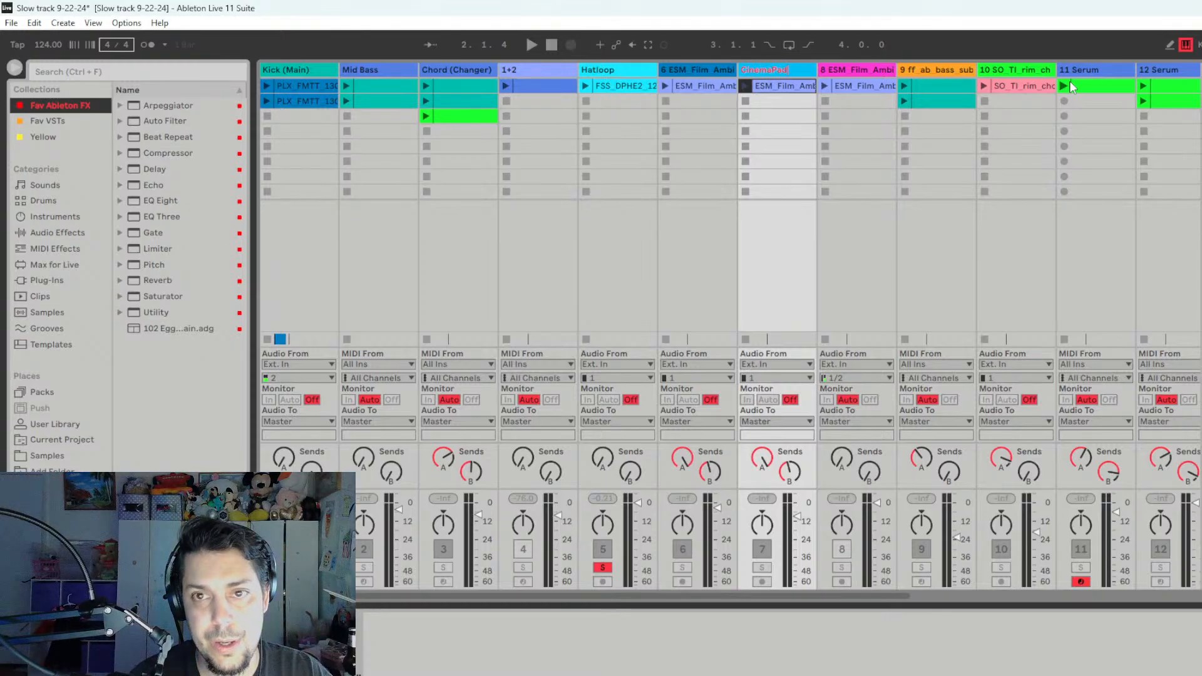
- Rename track 6 as "CinemaPad 16LFO"
right_click(701, 73)
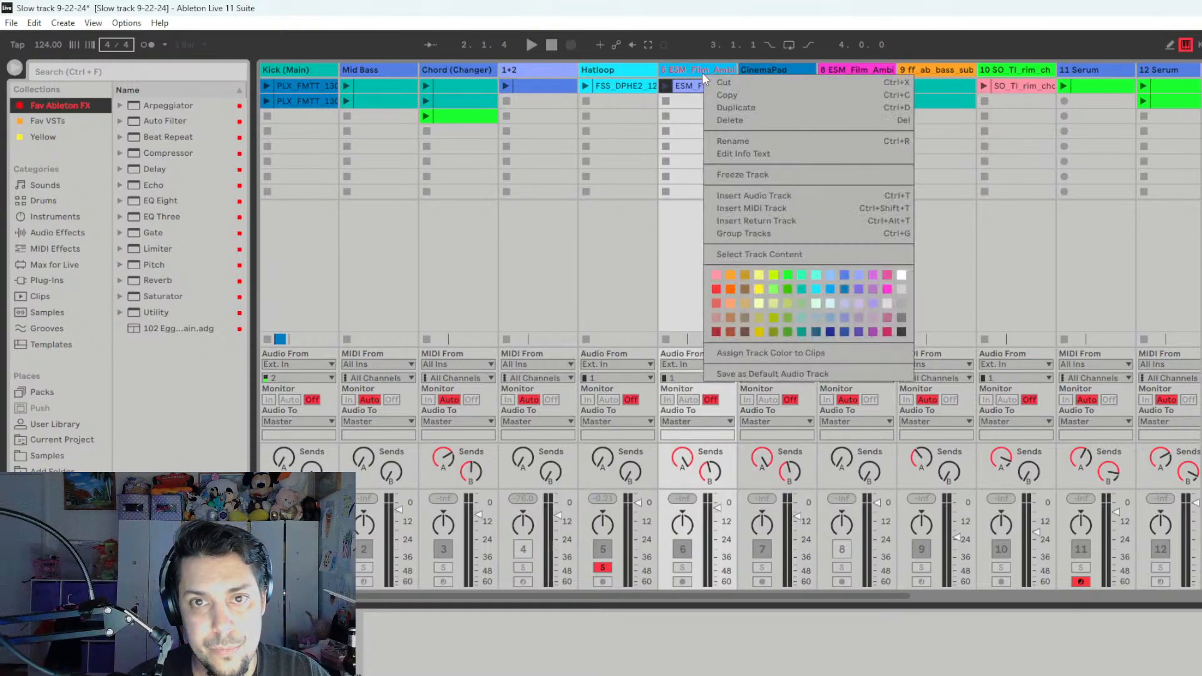
left_click(734, 142)
type("CinemaPad 16")
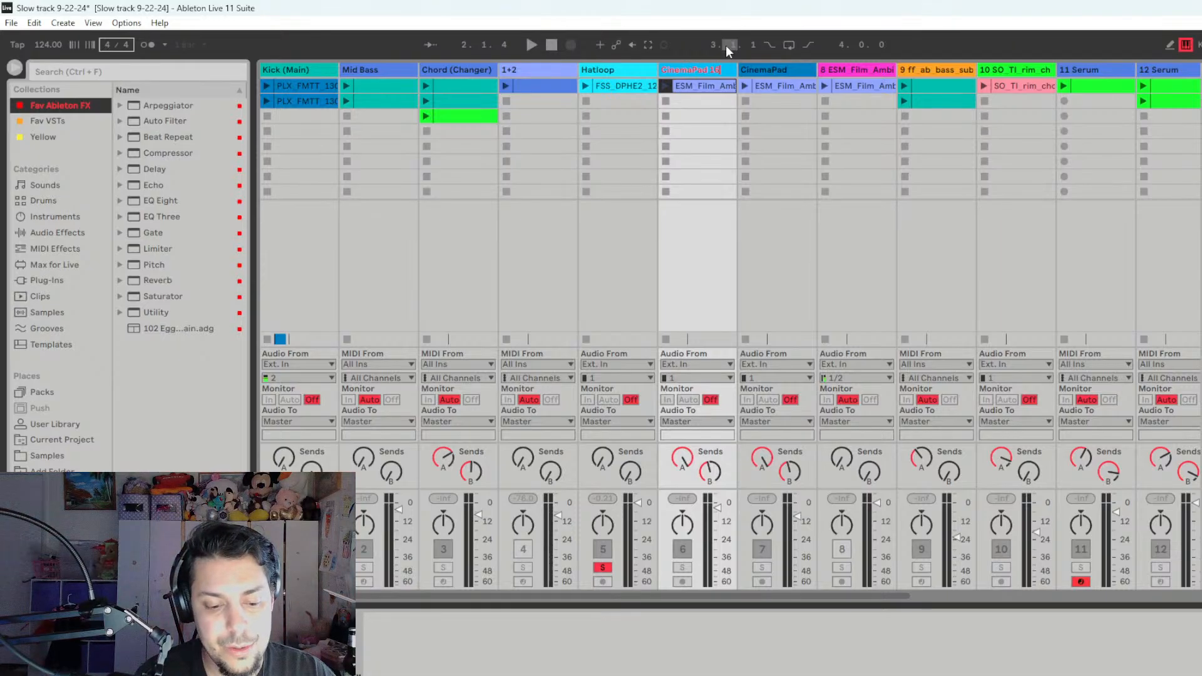
type("LFO")
key("Menu")
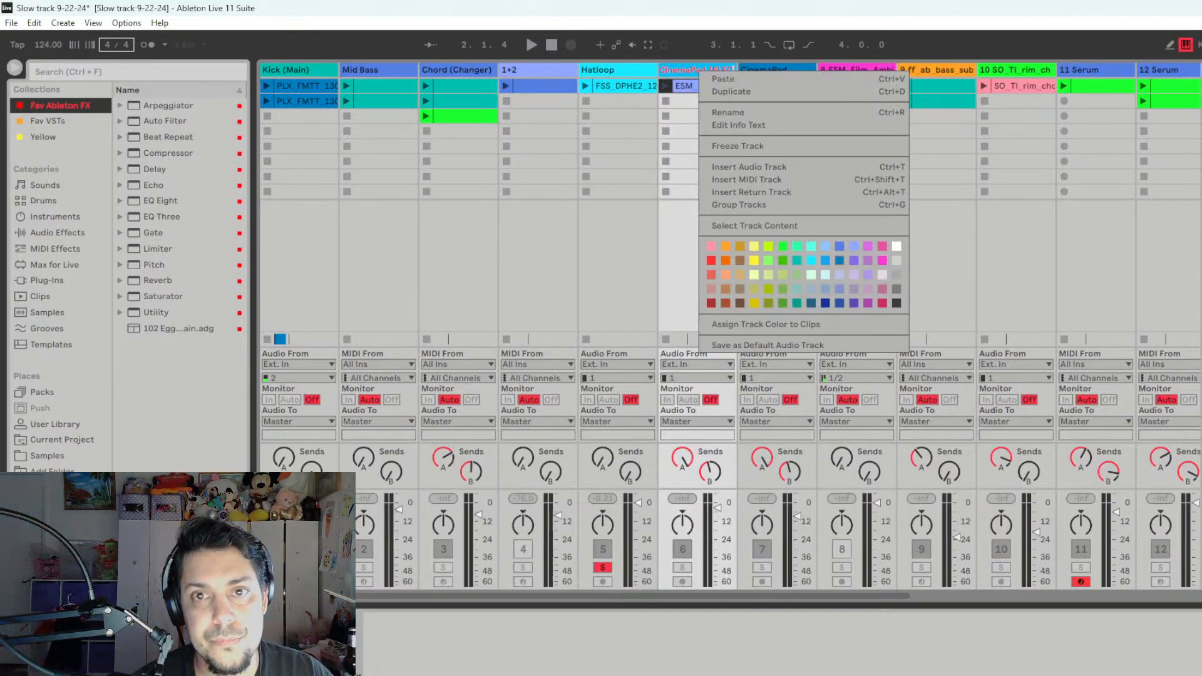
key("Escape")
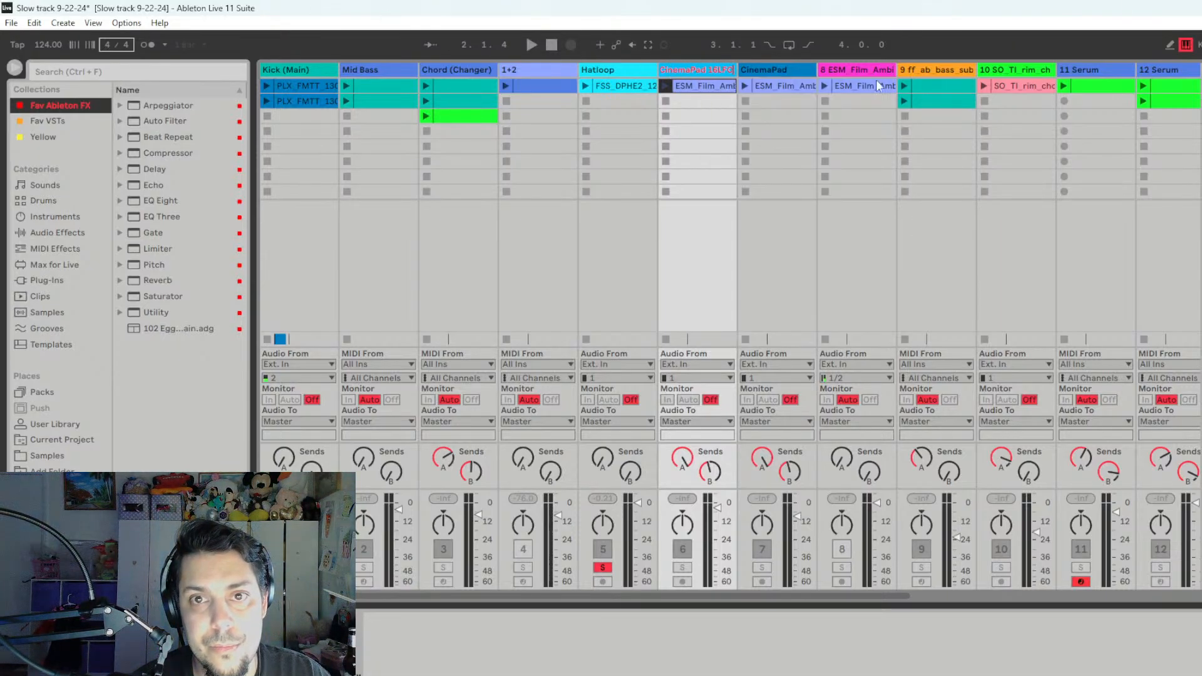
key("Tab")
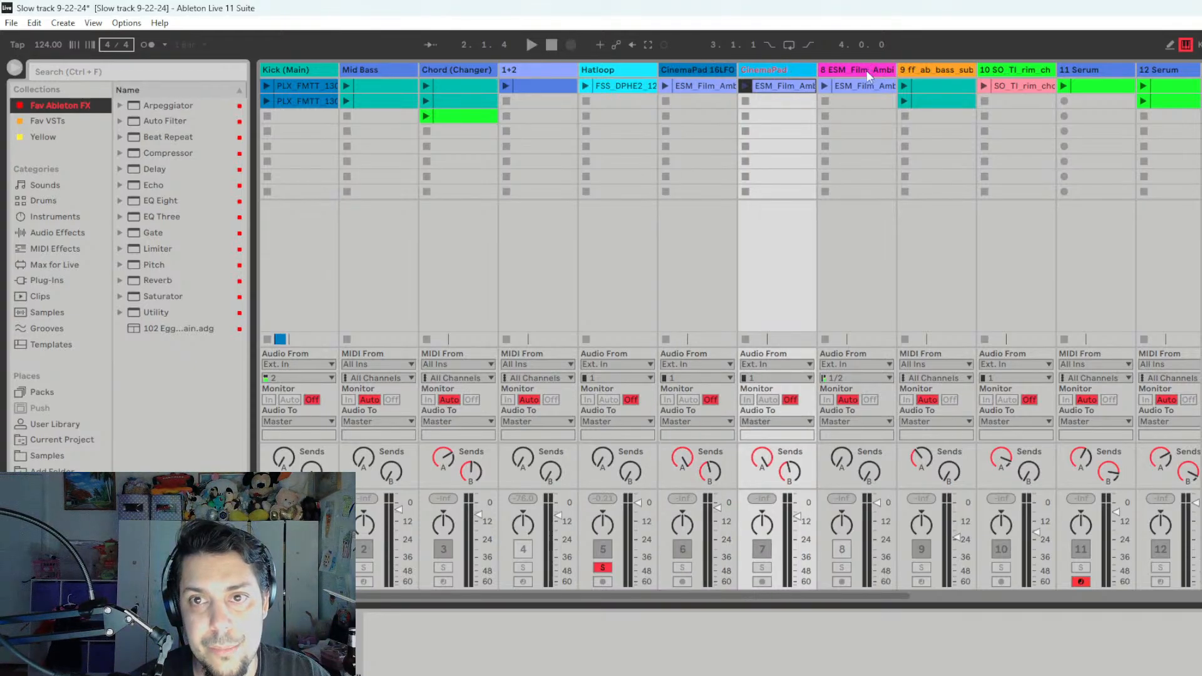
- Rename track 8 as "CinemaPad Pitch"
key("Tab")
right_click(867, 76)
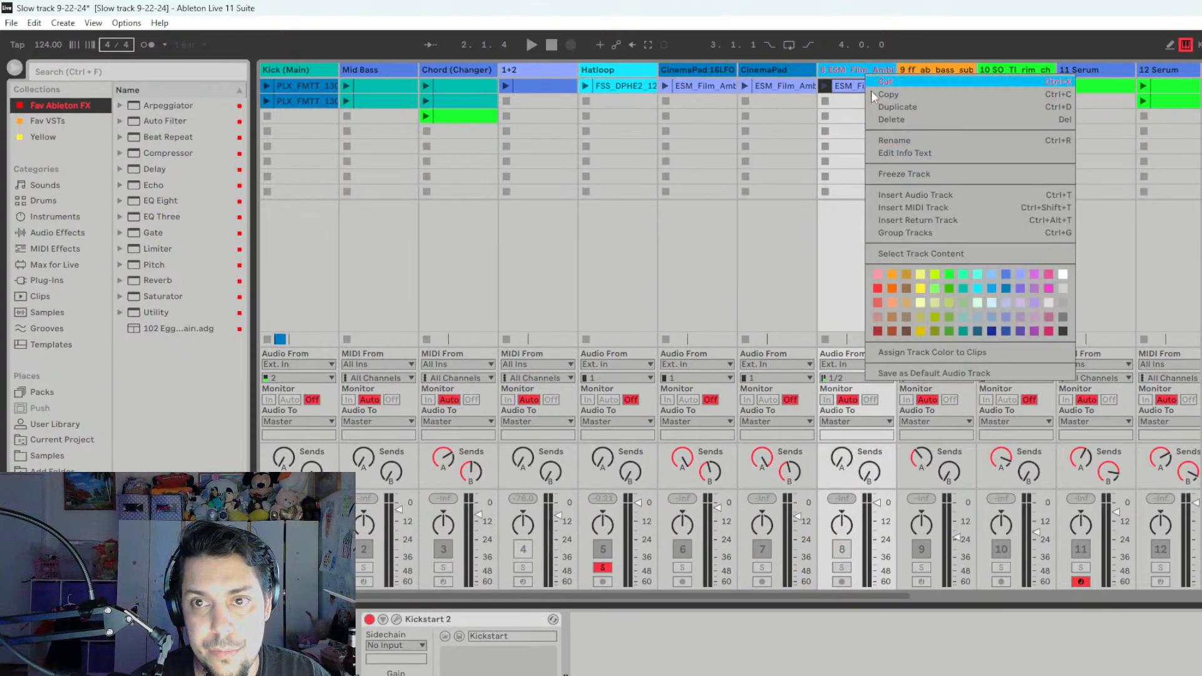
left_click(939, 138)
type("Cina")
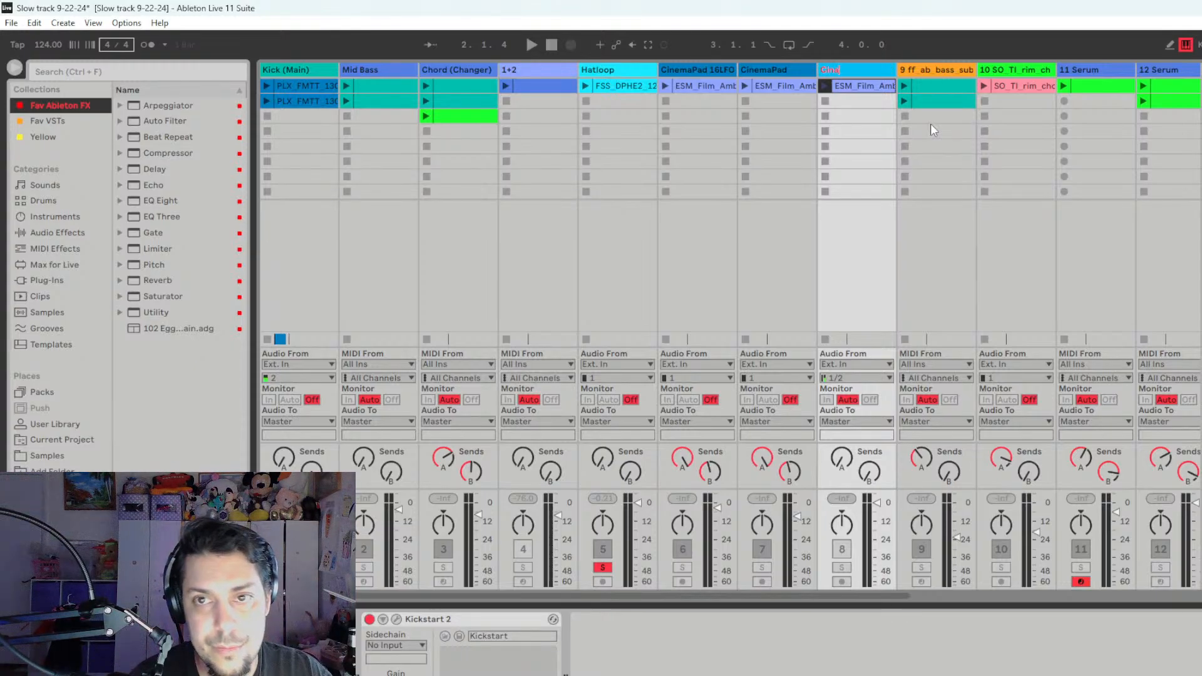
key("BackSpace")
type("ema")
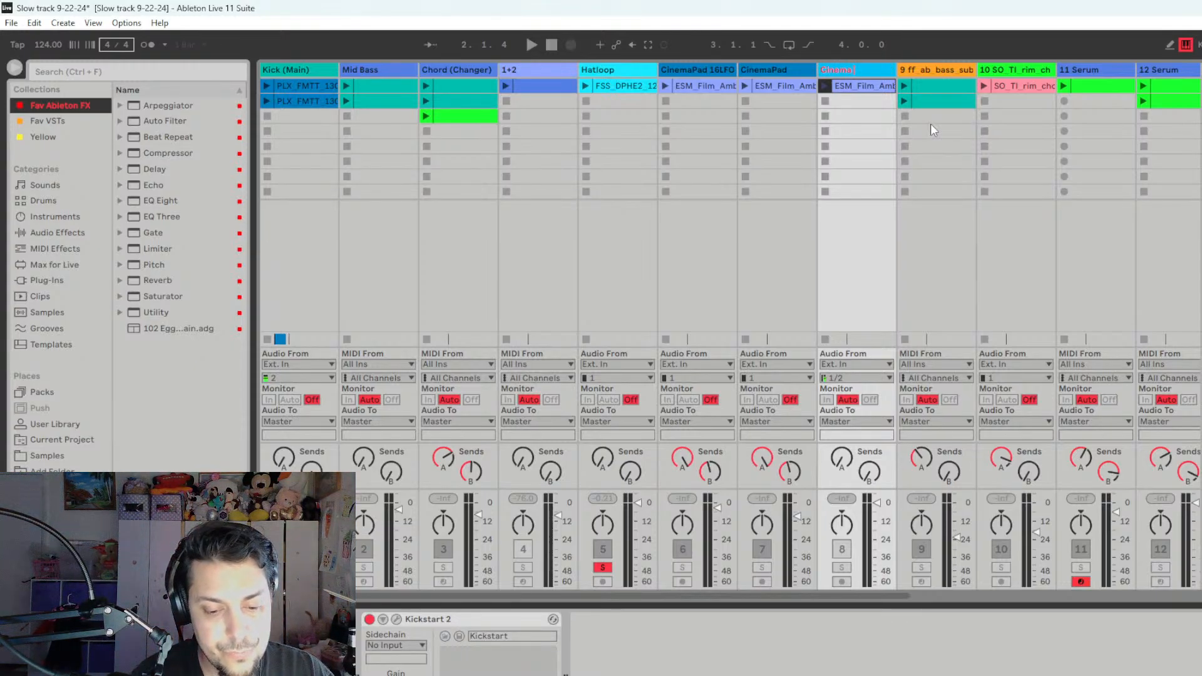
type("Pad")
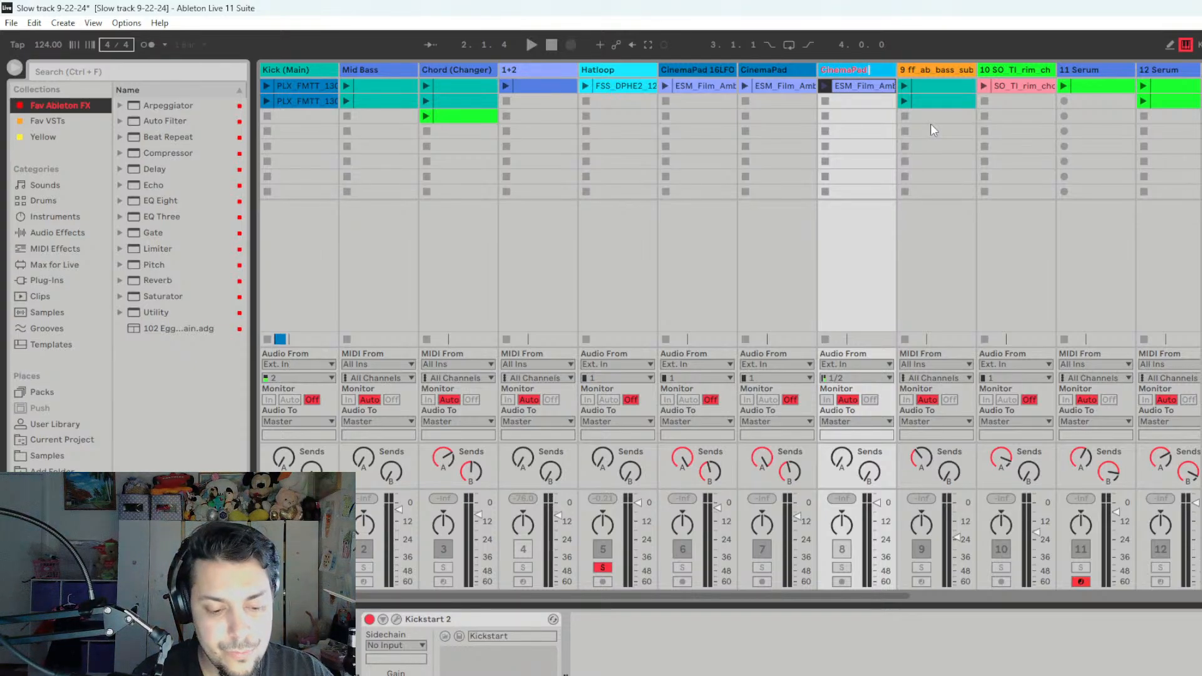
type(" PitchD")
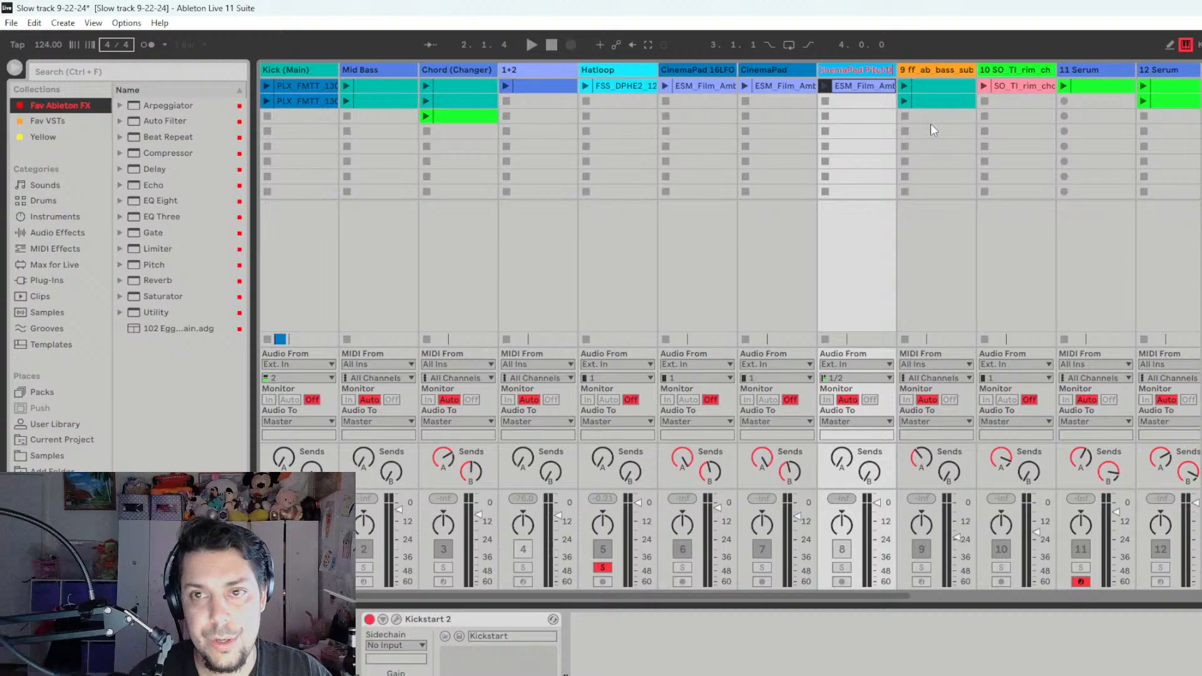
key("BackSpace")
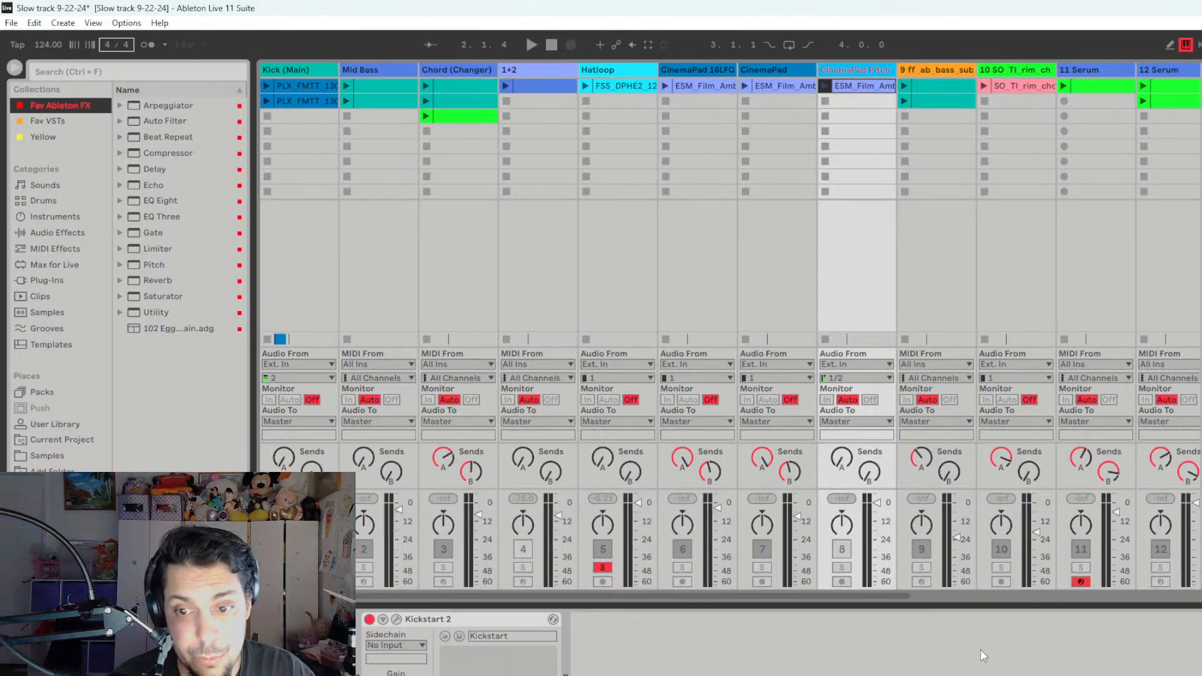
- Audition both clips of track 9 in solo, one after the other, and stop playback
left_click(922, 567)
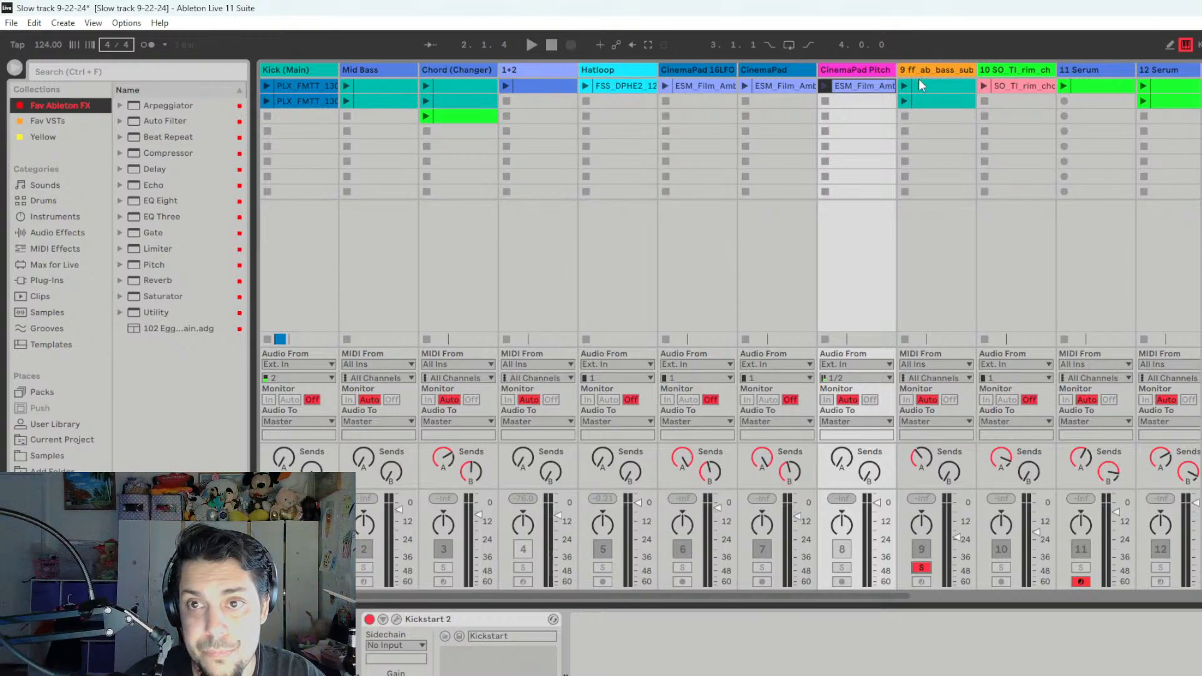
left_click(905, 87)
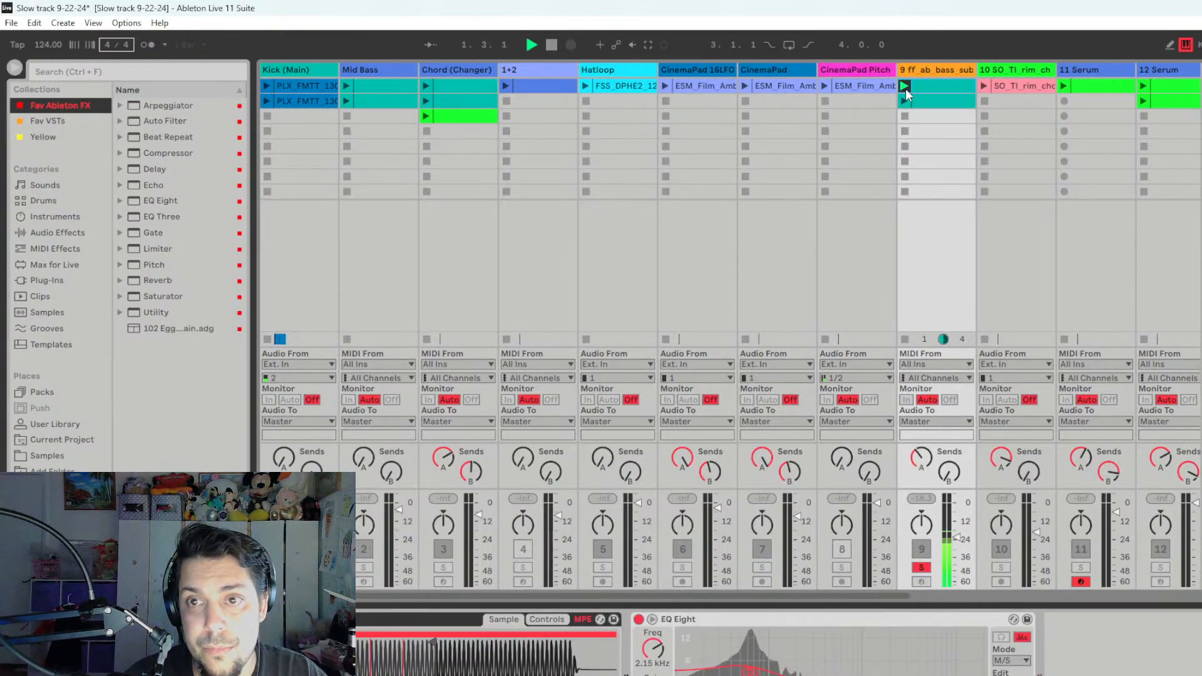
left_click(905, 101)
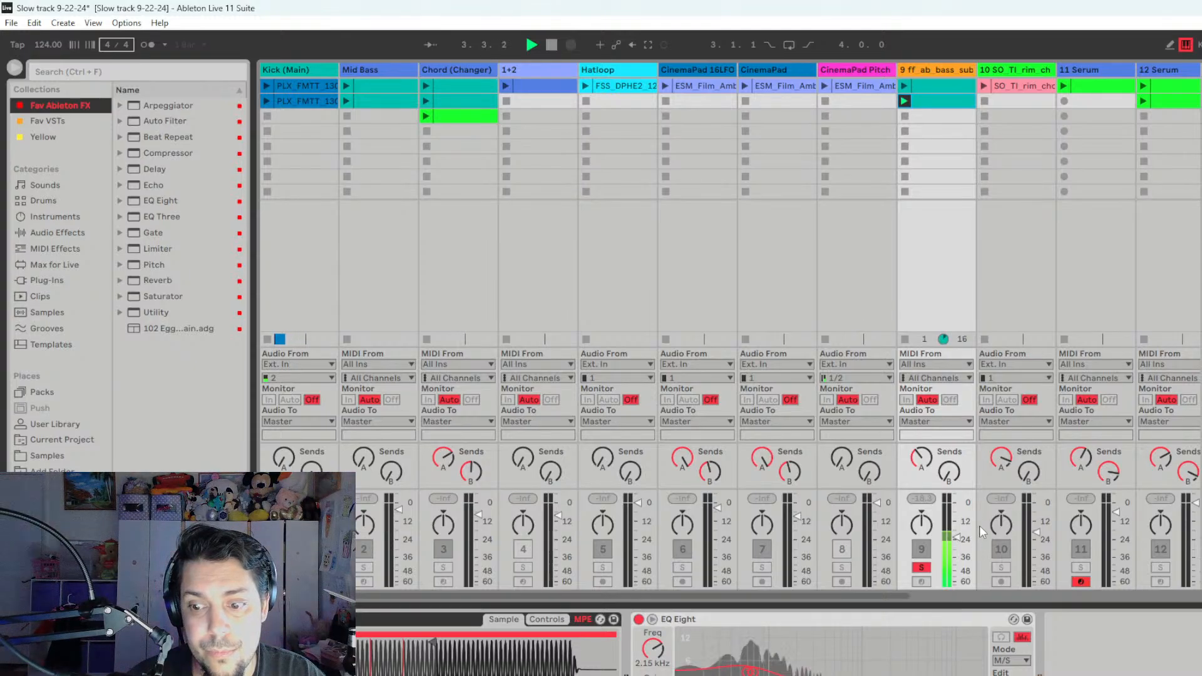
left_click(905, 119)
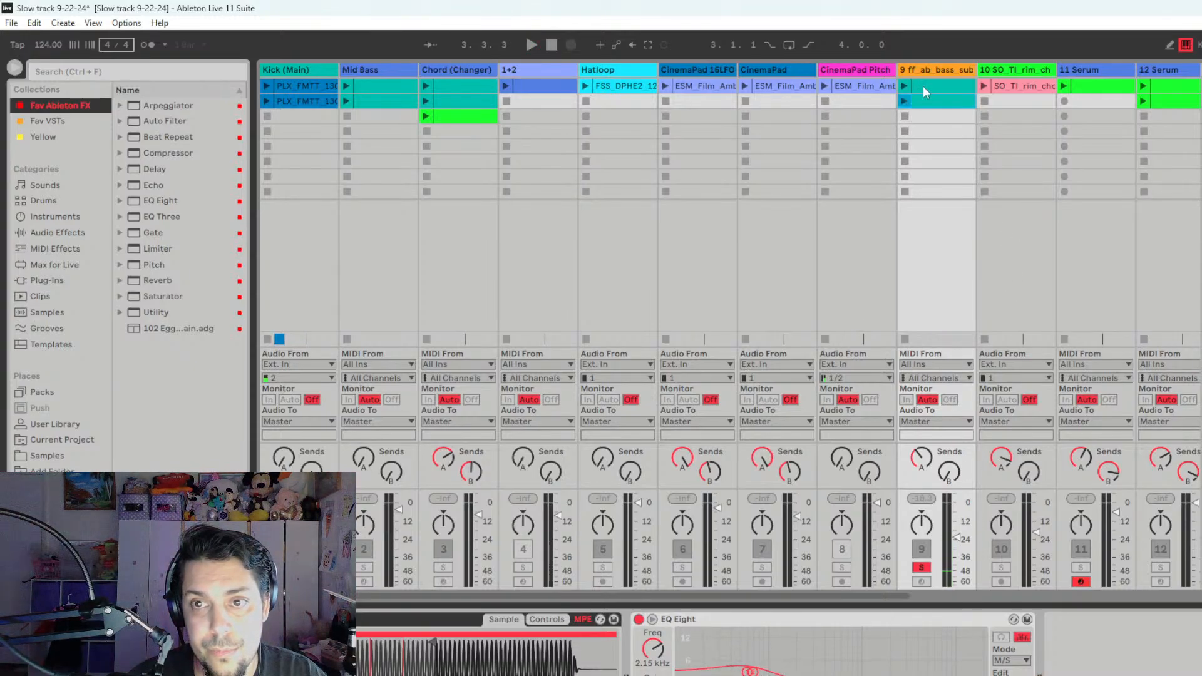
- Rename track 9 as "Sub Sample" and move it directly after Mid Bass
left_click(931, 72)
right_click(930, 72)
left_click(968, 147)
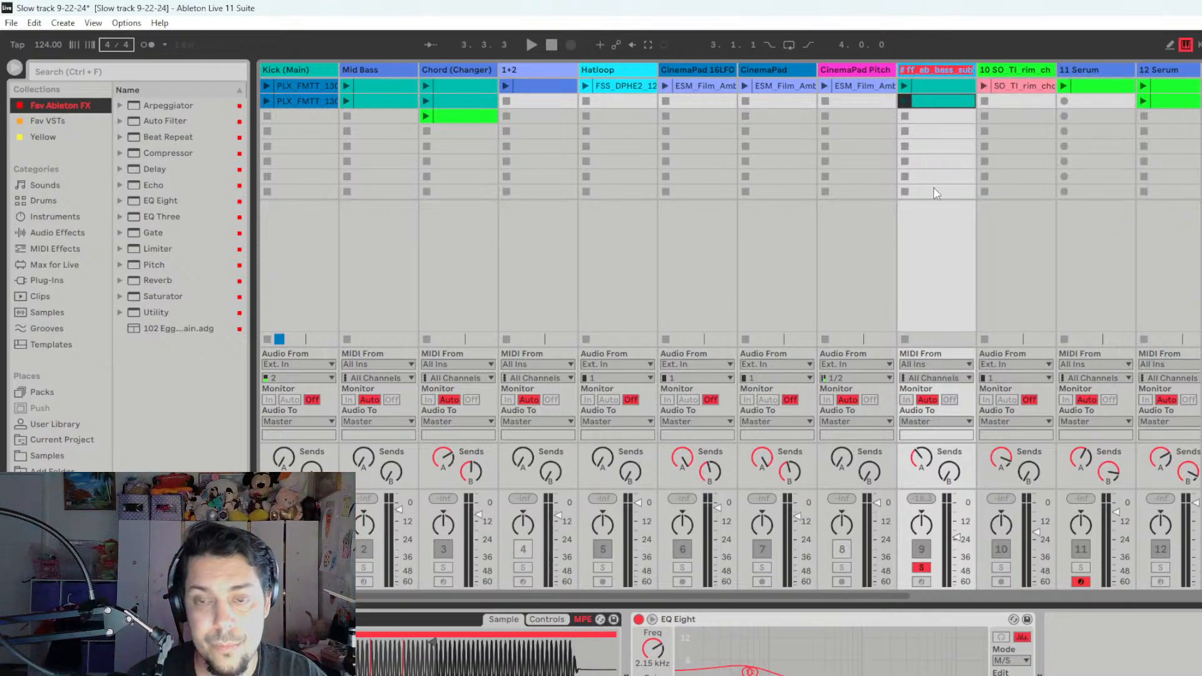
type("Sub Sample")
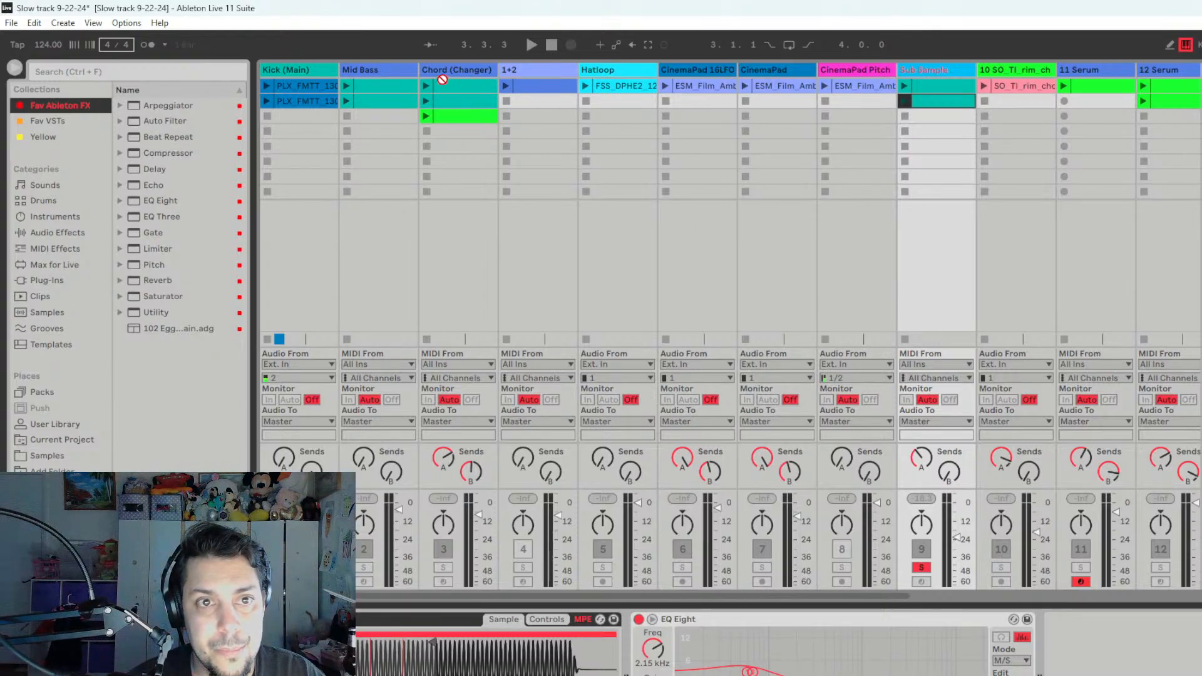
left_click_drag(418, 74, 420, 71)
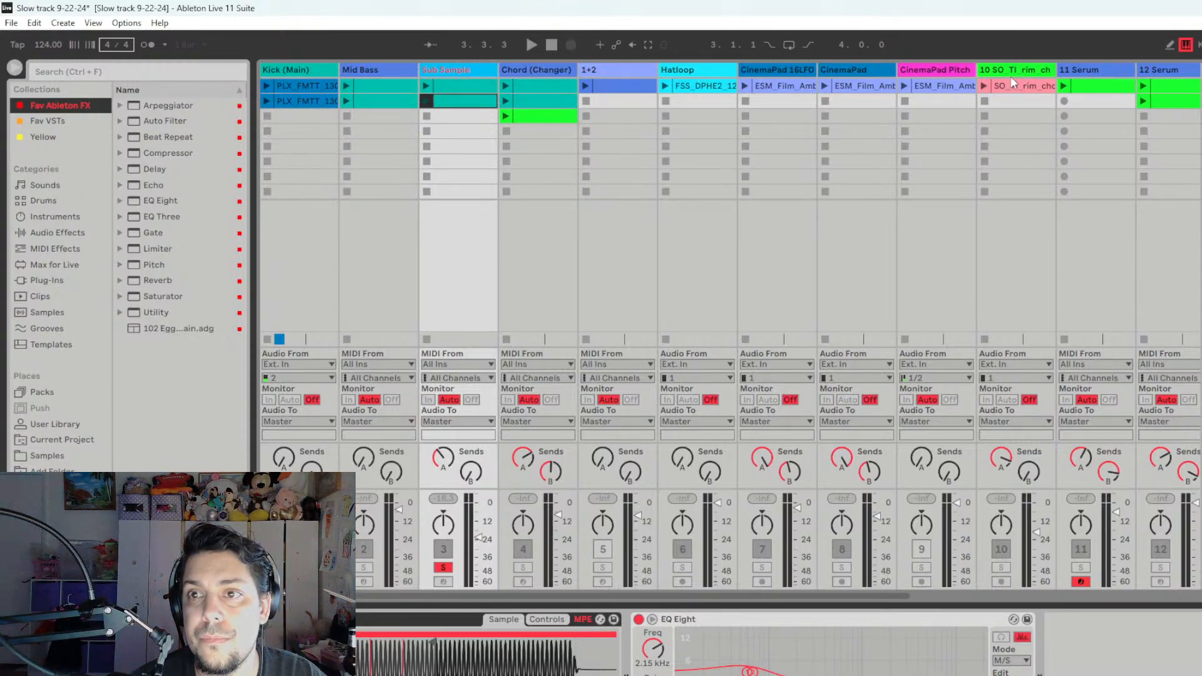
- Move the rim track directly after Kick (Main) and rename it as "Rim Hit"
left_click_drag(1017, 67, 360, 66)
right_click(364, 67)
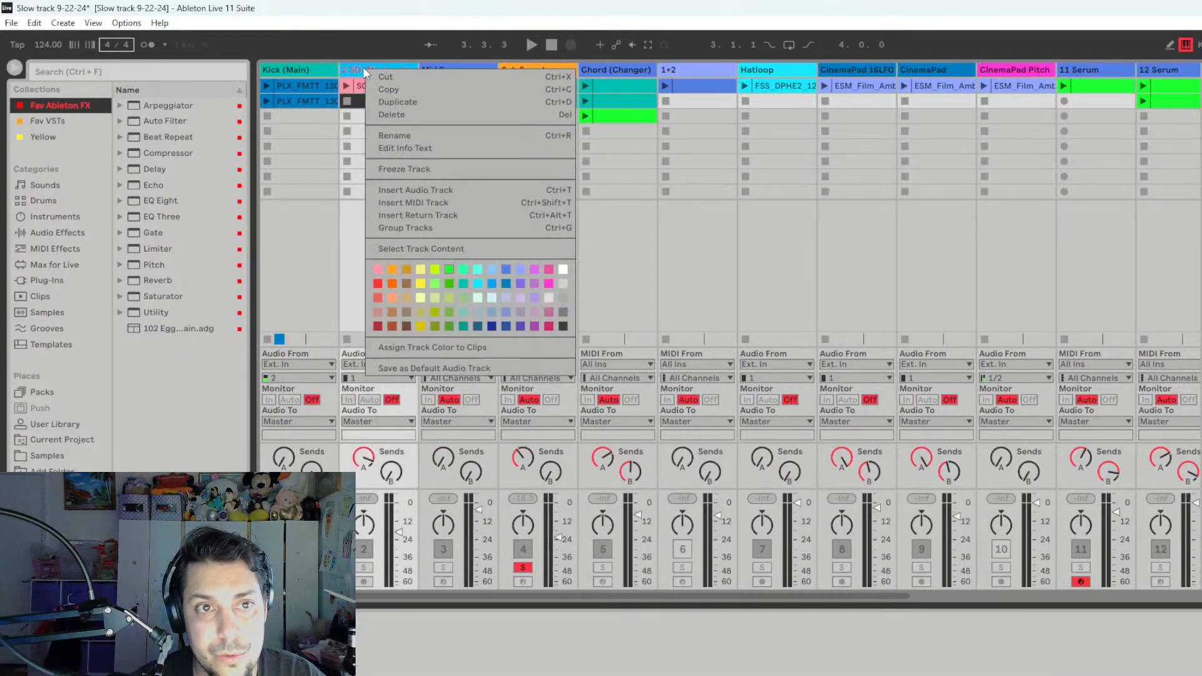
left_click(412, 135)
type("Rim Hit")
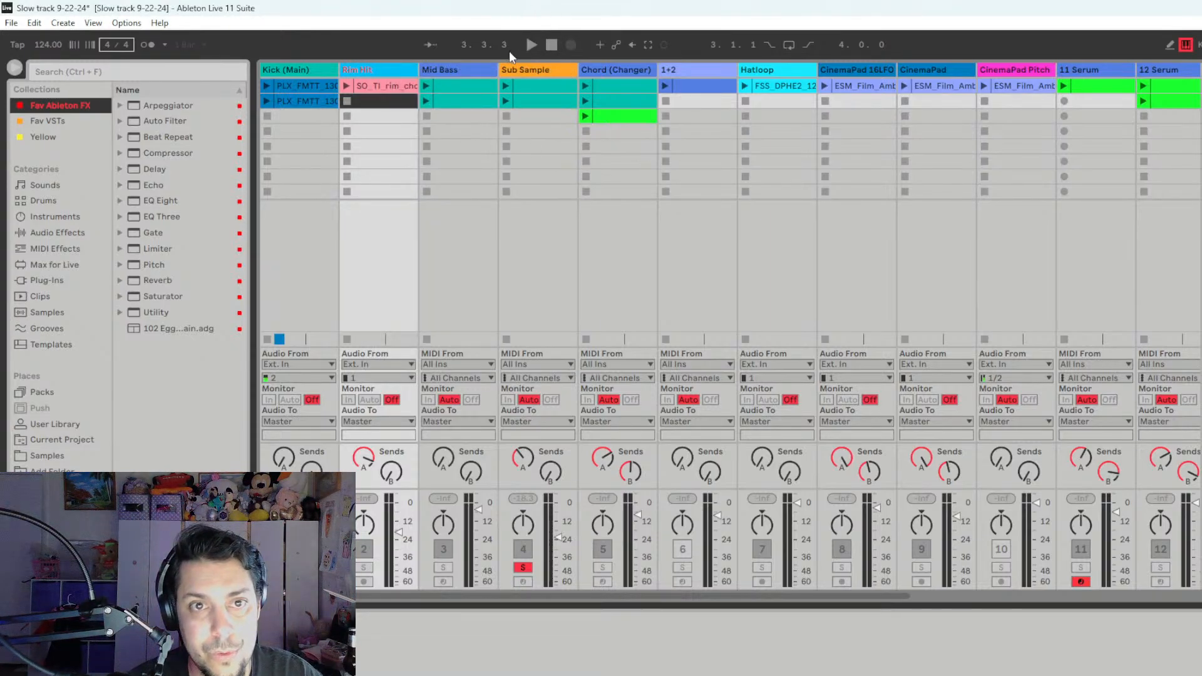
- Move Hatloop between Kick (Main) and Rim Hit, and take Sub Sample out of solo
left_click_drag(776, 69, 379, 70)
key("space")
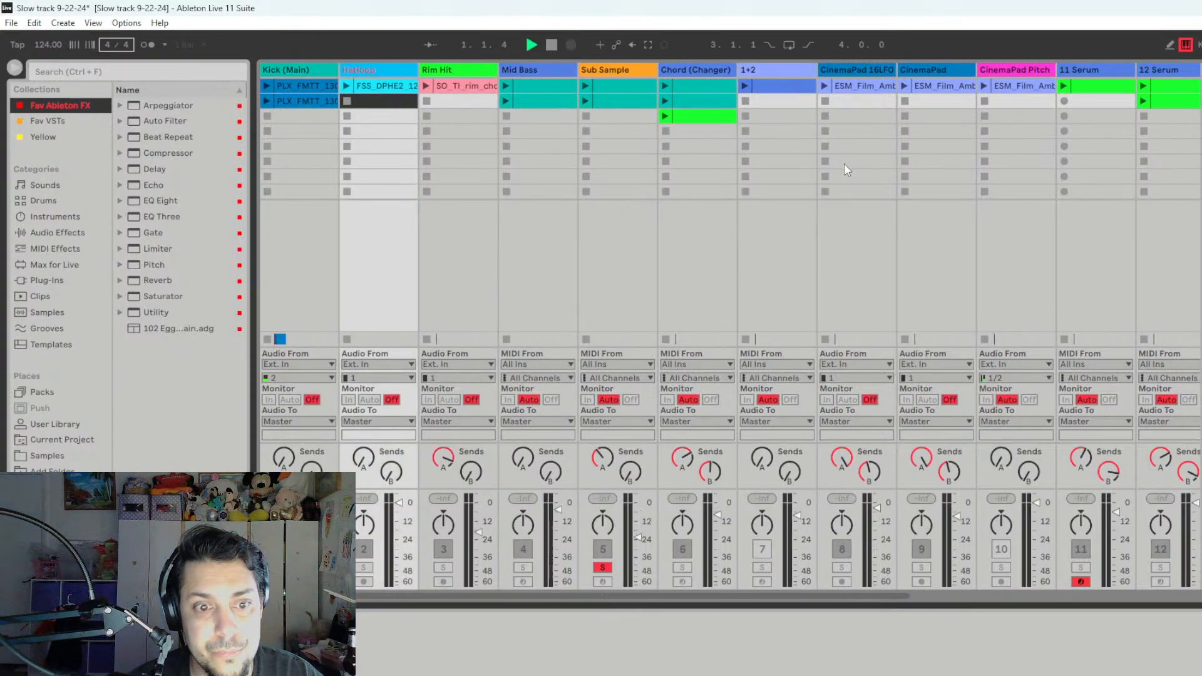
key("space")
left_click(603, 568)
key("space")
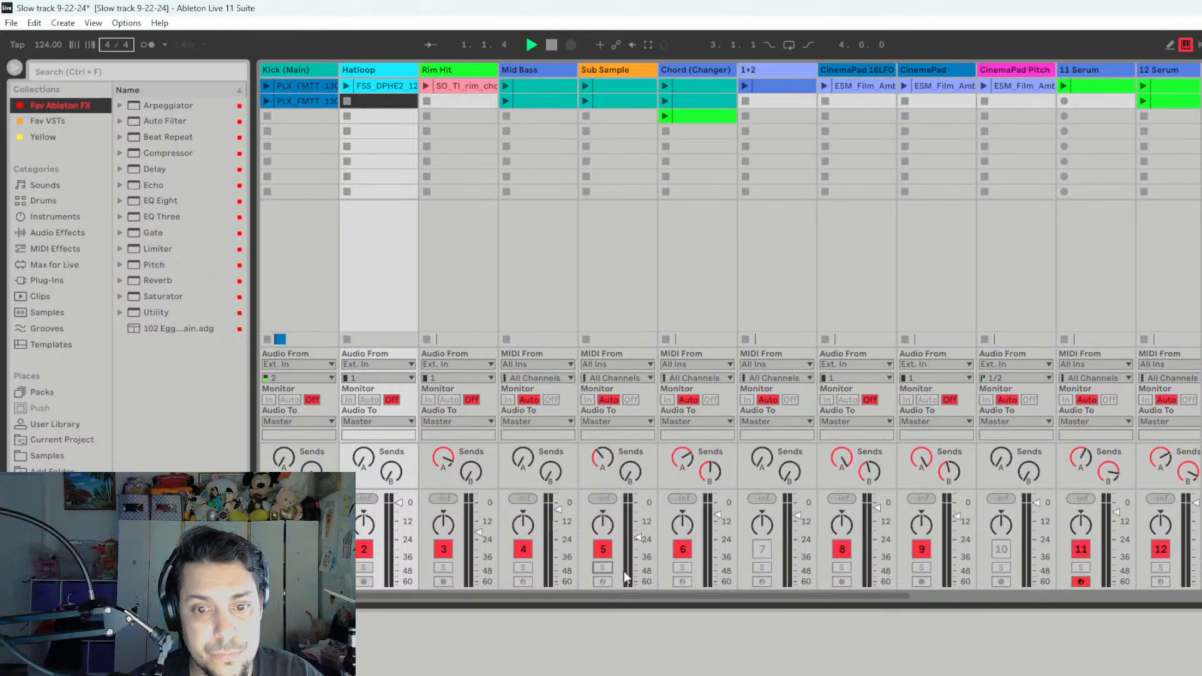
key("space")
- Activate the muted tracks 1+2, CinemaPad Pitch, 13, 14 and 16, and disarm track 11 Serum
scroll(927, 594, "right", 7)
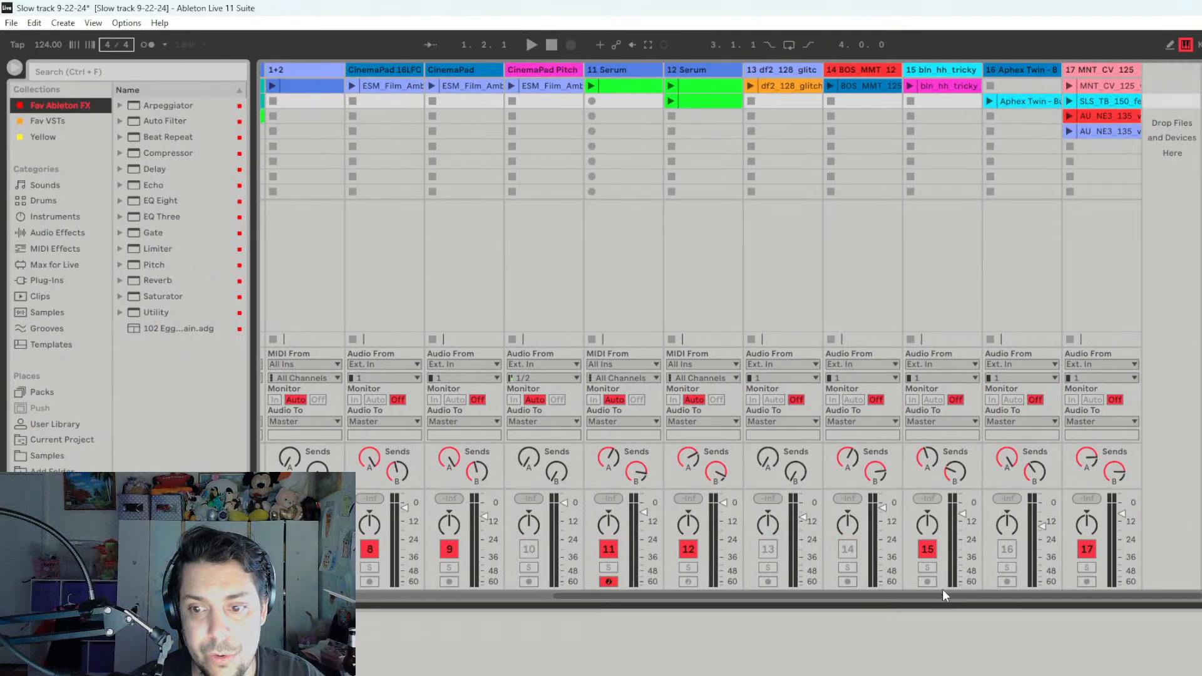
left_click(766, 551)
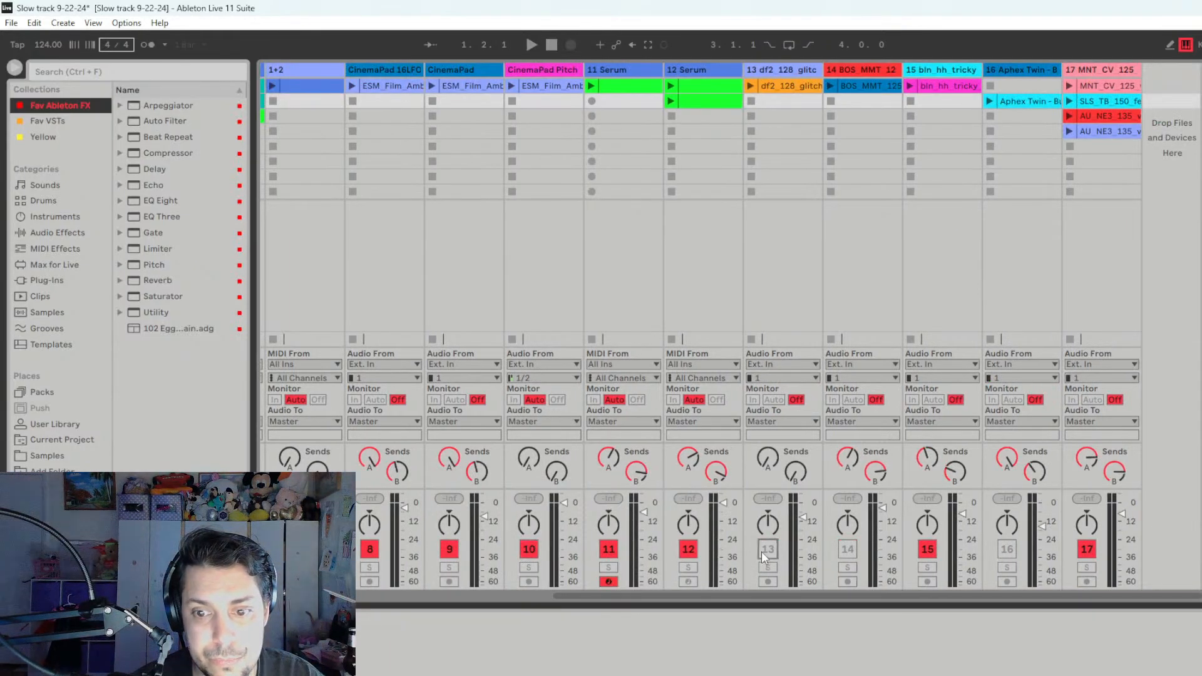
left_click(851, 549)
left_click(1003, 551)
key("space")
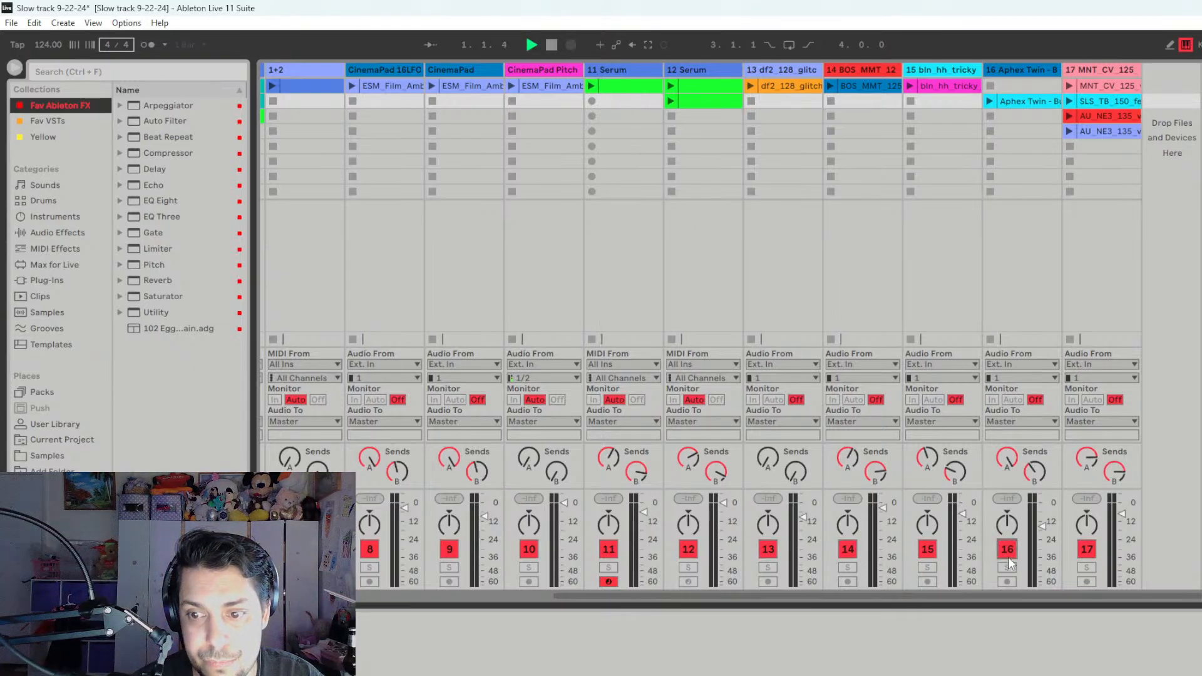
key("space")
left_click(609, 583)
scroll(631, 596, "left", 3)
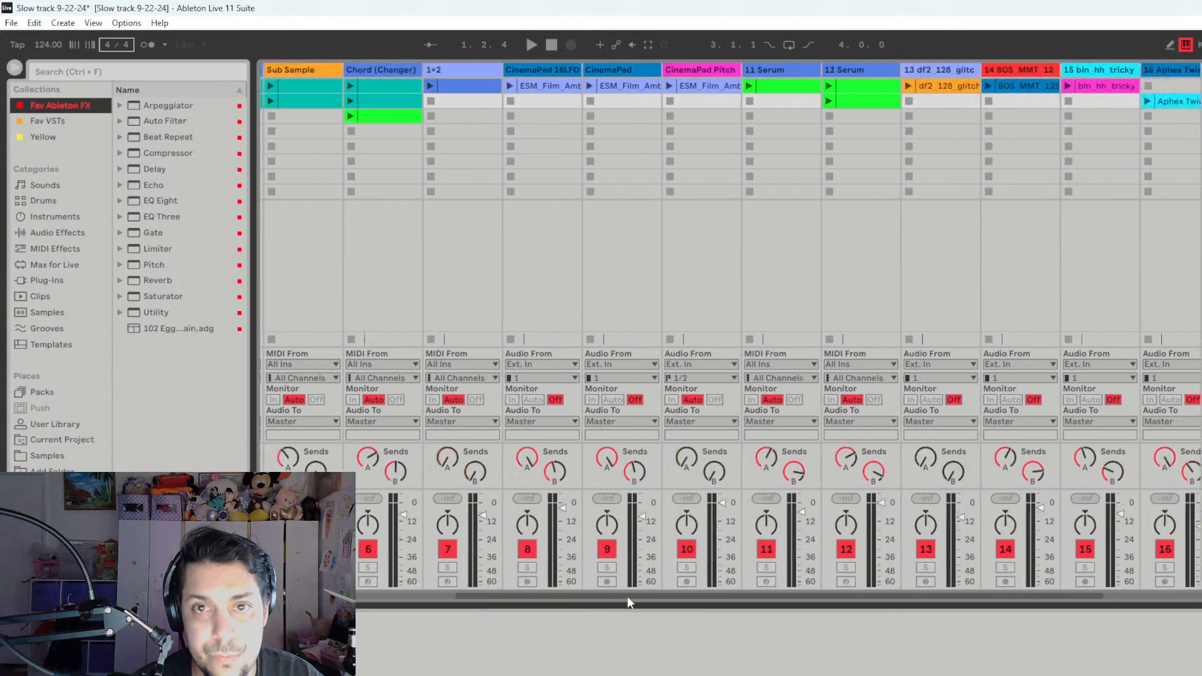
scroll(628, 597, "right", 3)
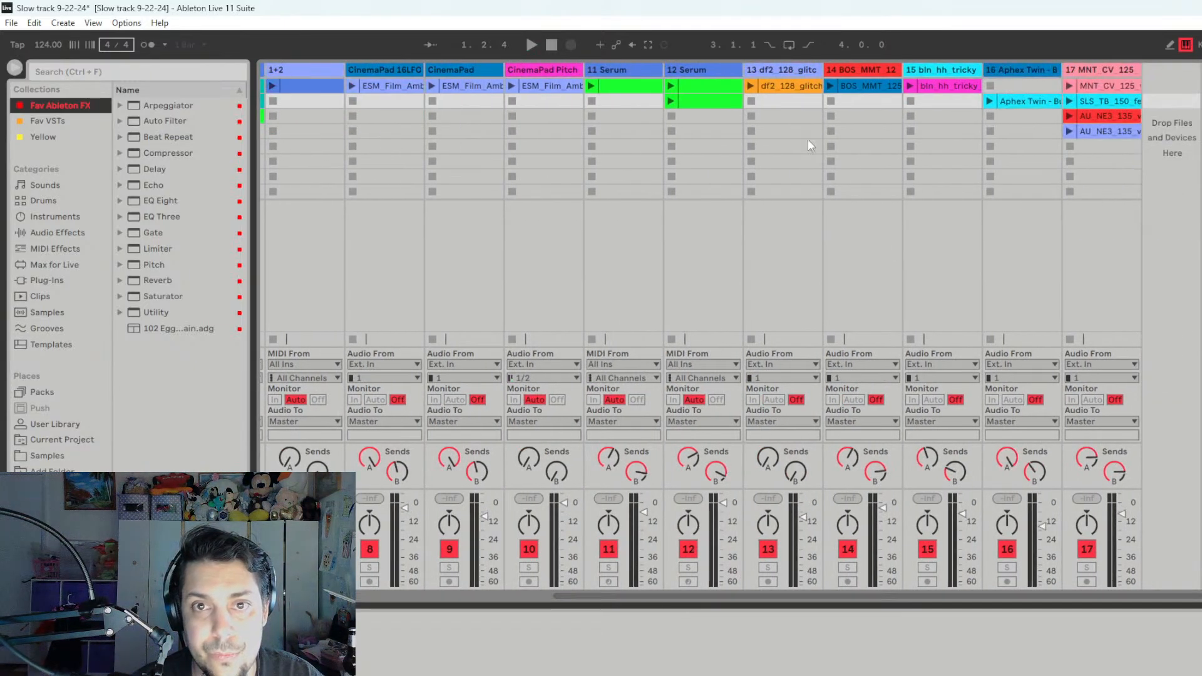
- Audition track 11's clip in solo and rename the track as "Kx5"
left_click(608, 568)
left_click(589, 87)
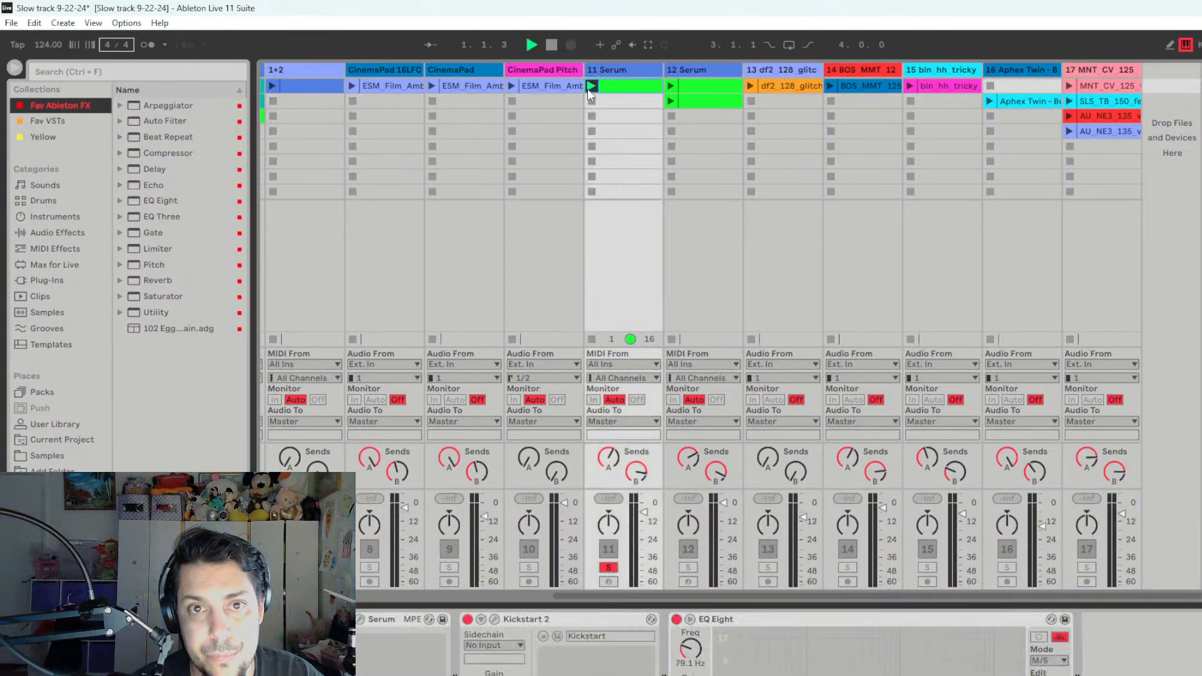
right_click(619, 73)
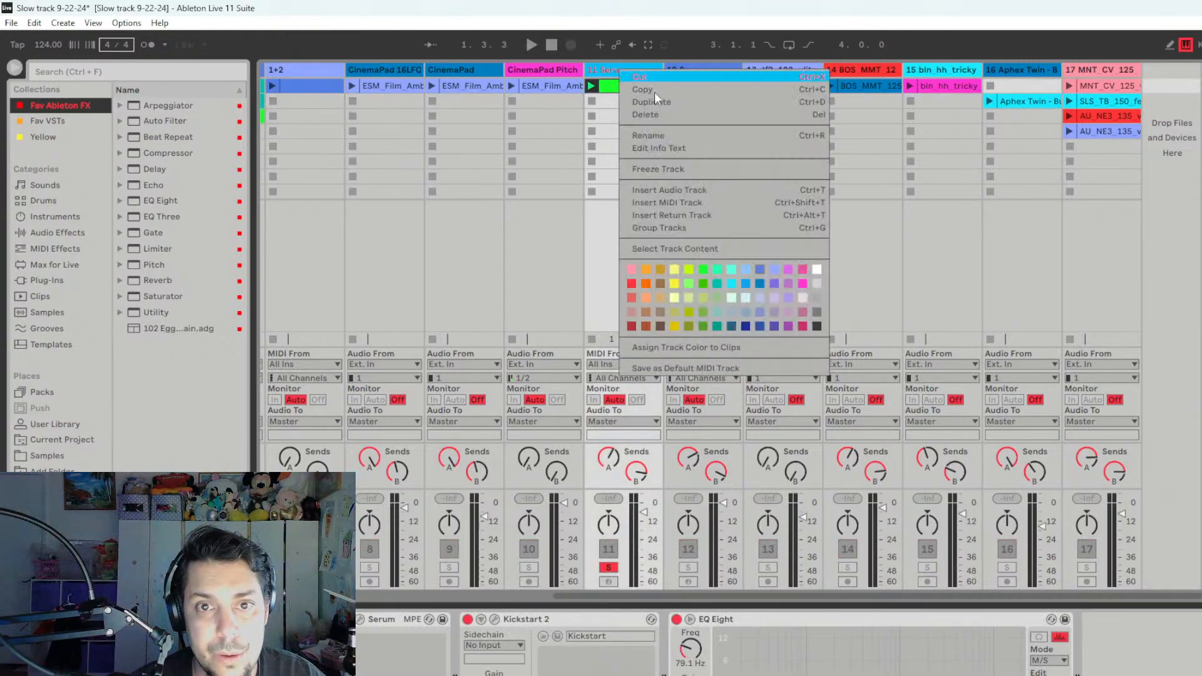
left_click(678, 134)
type("Hx5")
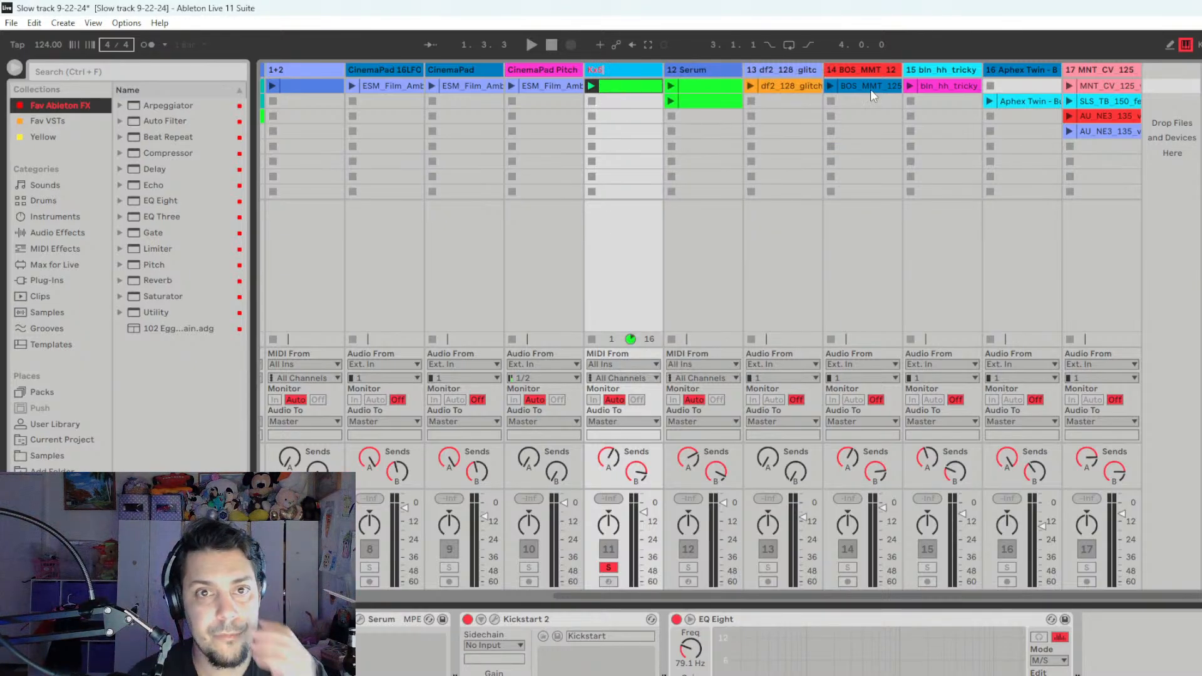
key("space")
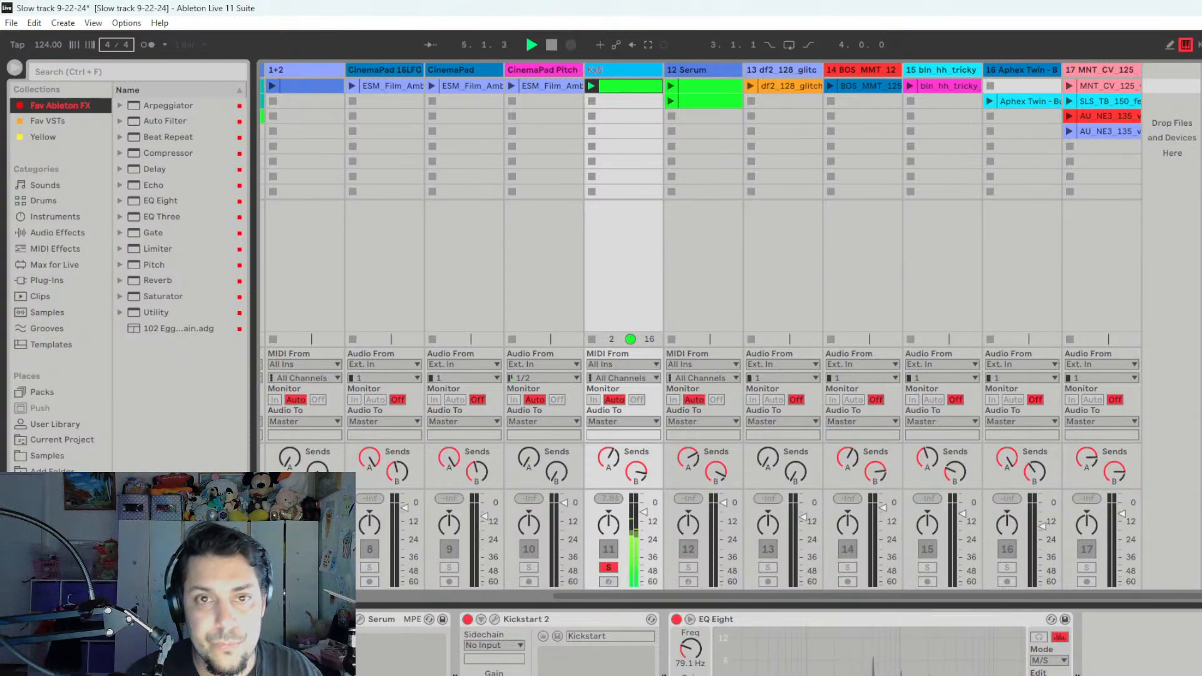
key("space")
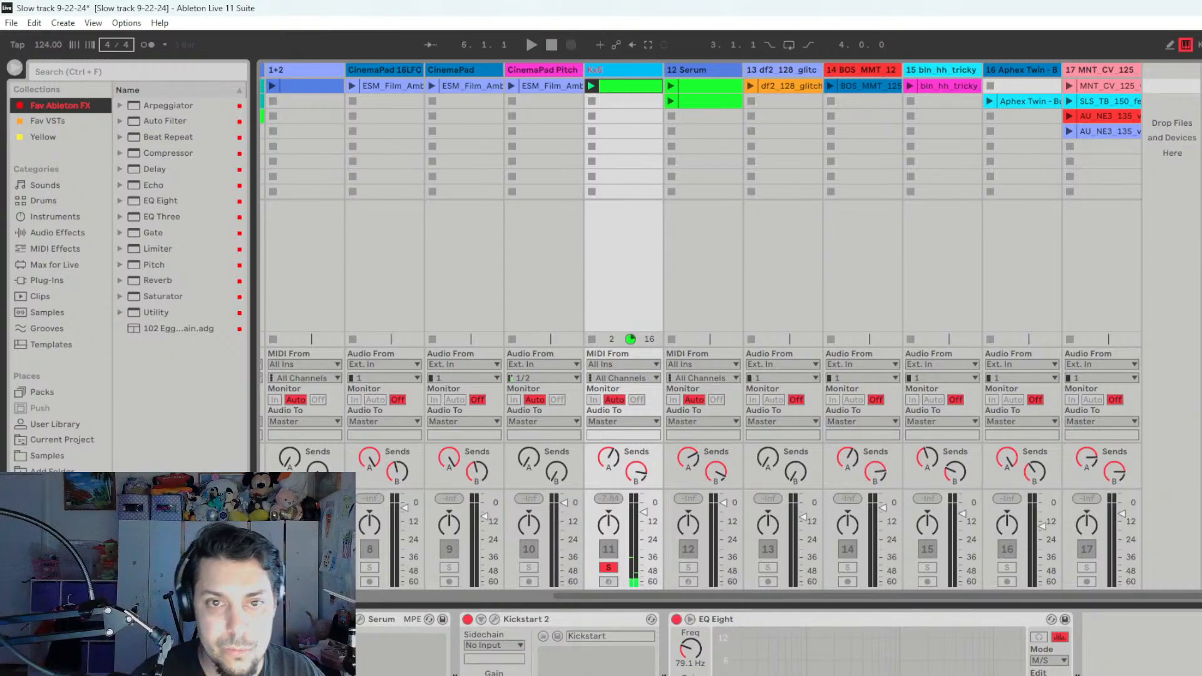
left_click(593, 102)
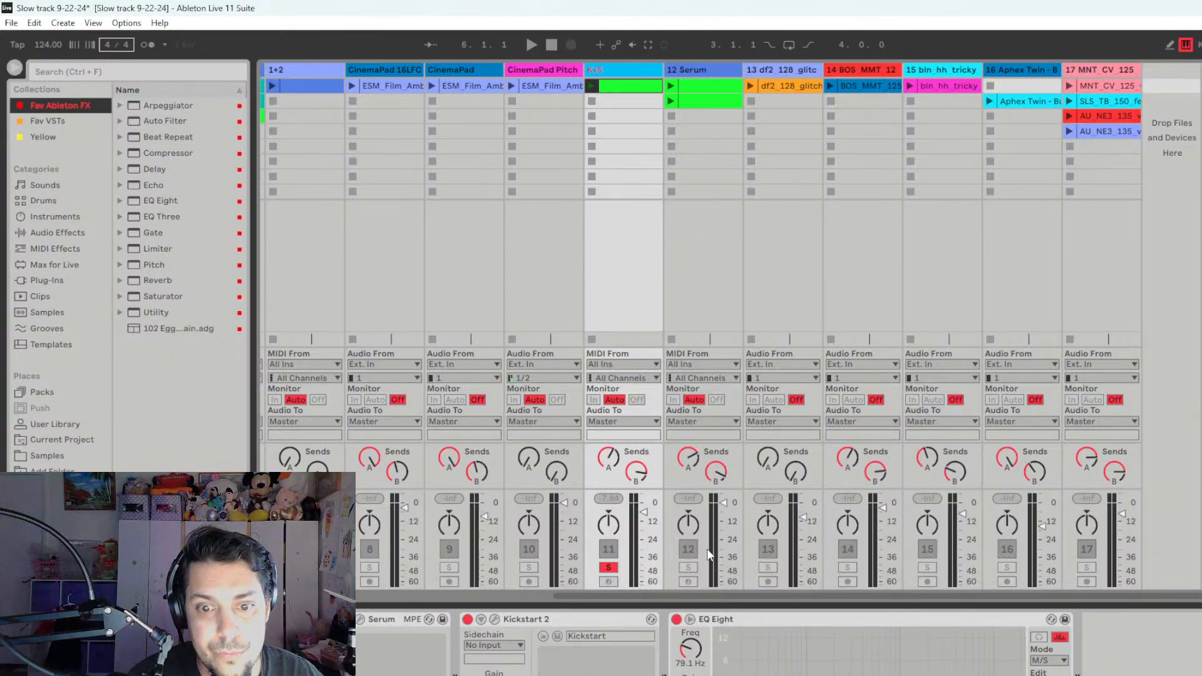
- Audition track 12's first clip in solo, rename the track as "Meduza Hit", and turn its solo off
left_click(689, 567)
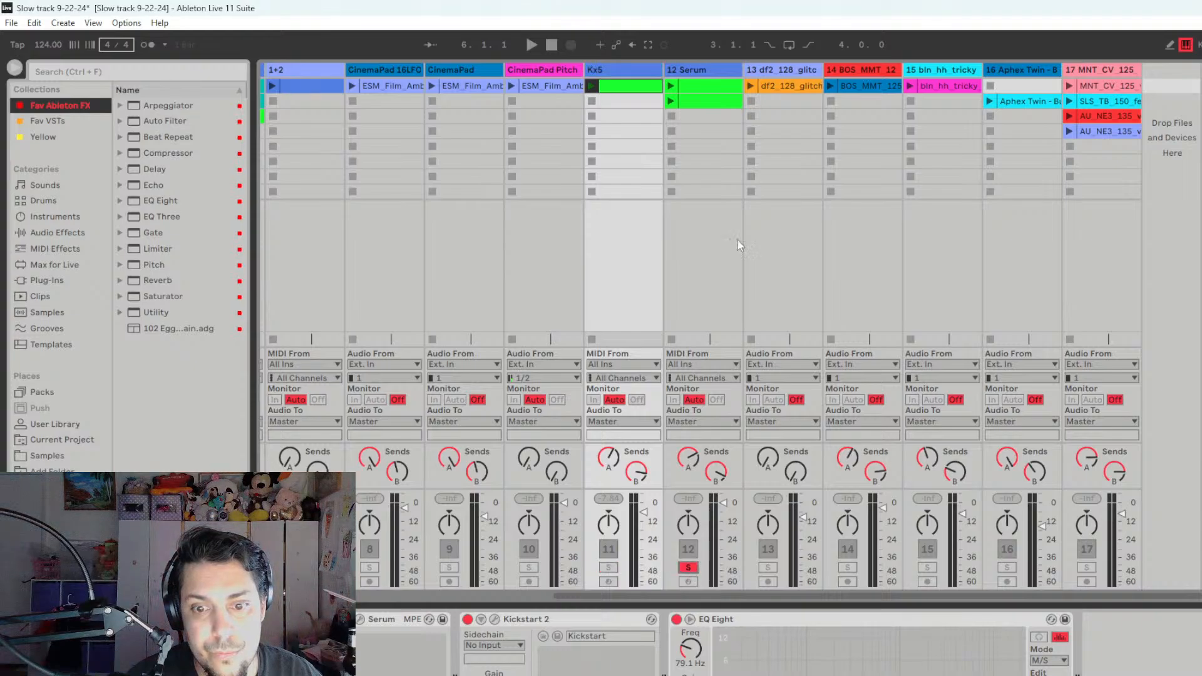
left_click(671, 87)
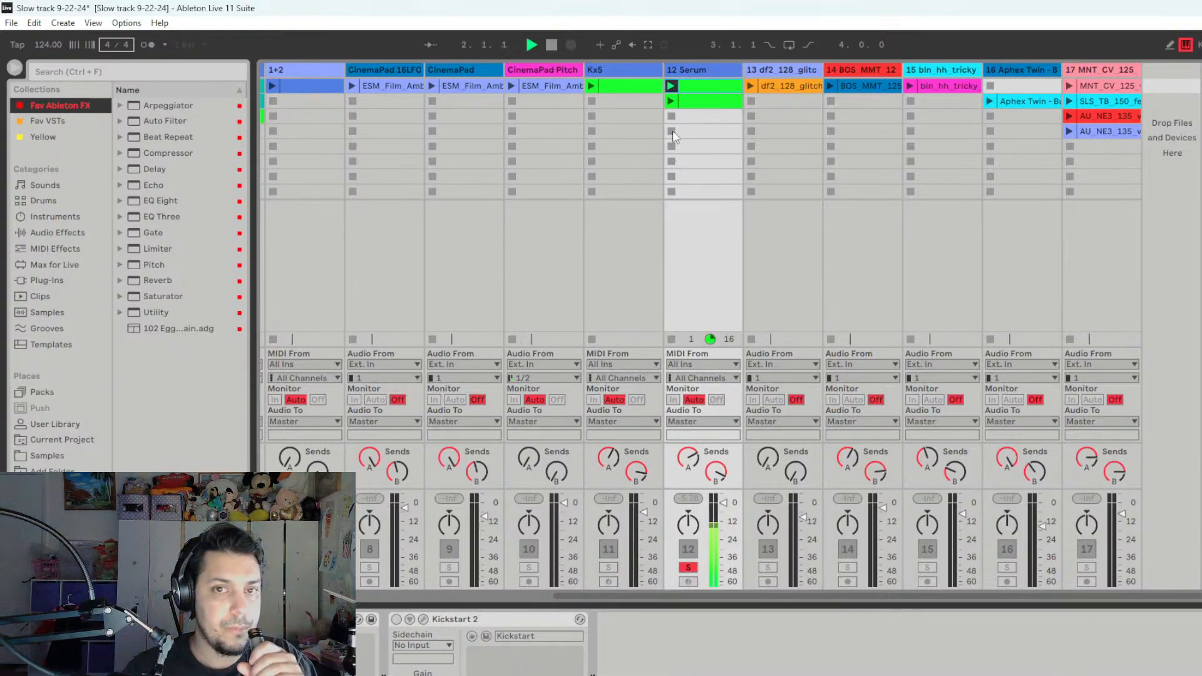
right_click(700, 70)
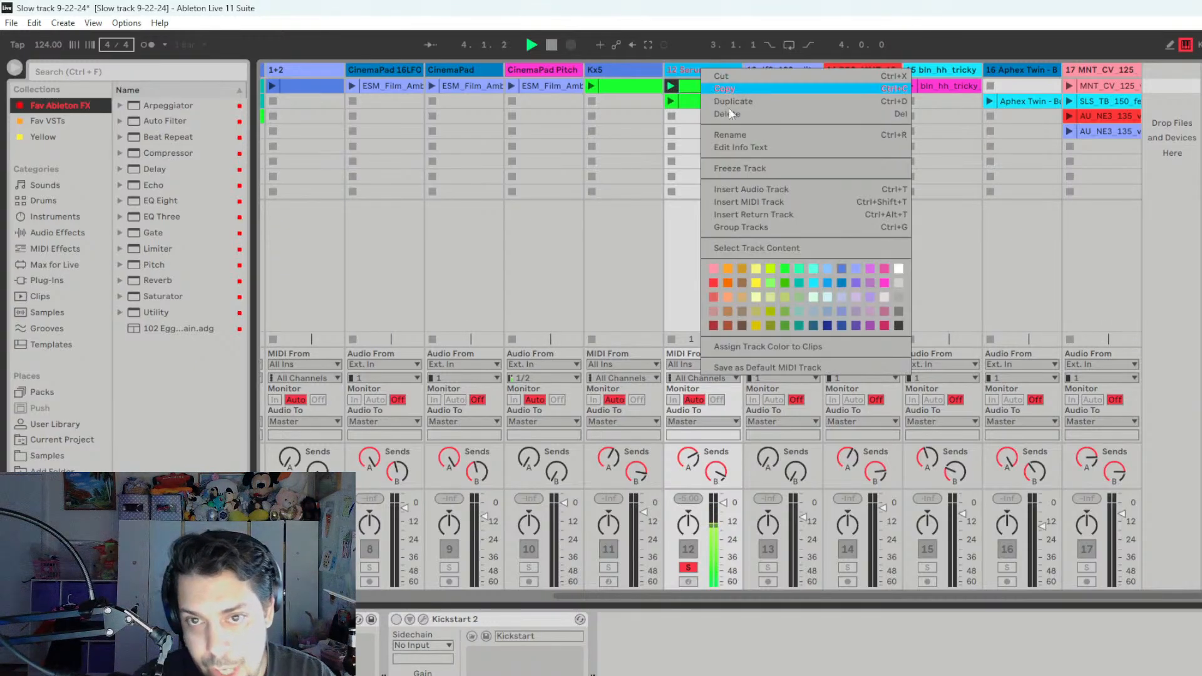
left_click(742, 135)
type("M")
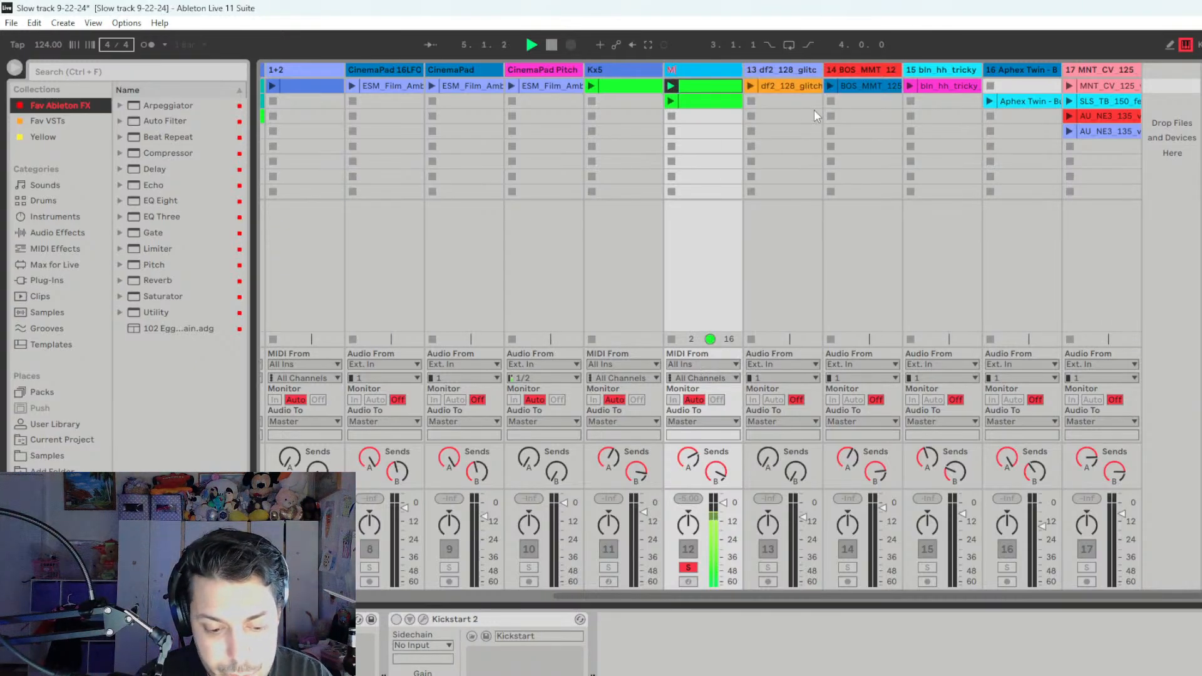
type("eduza Hit")
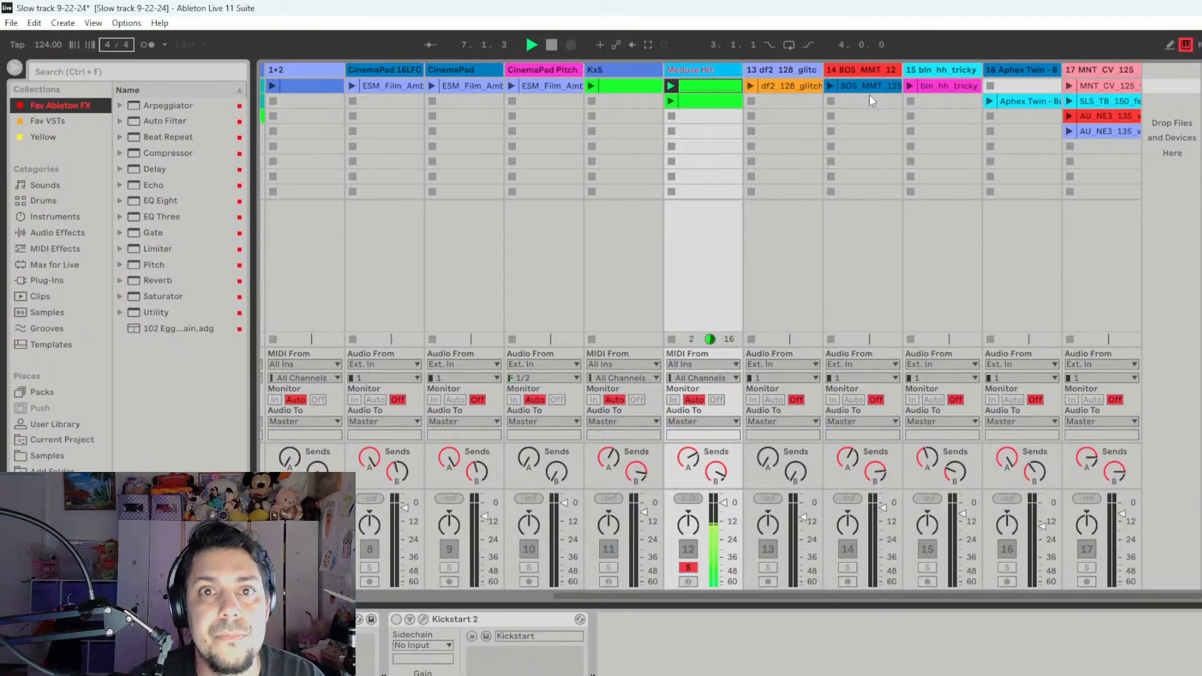
key("space")
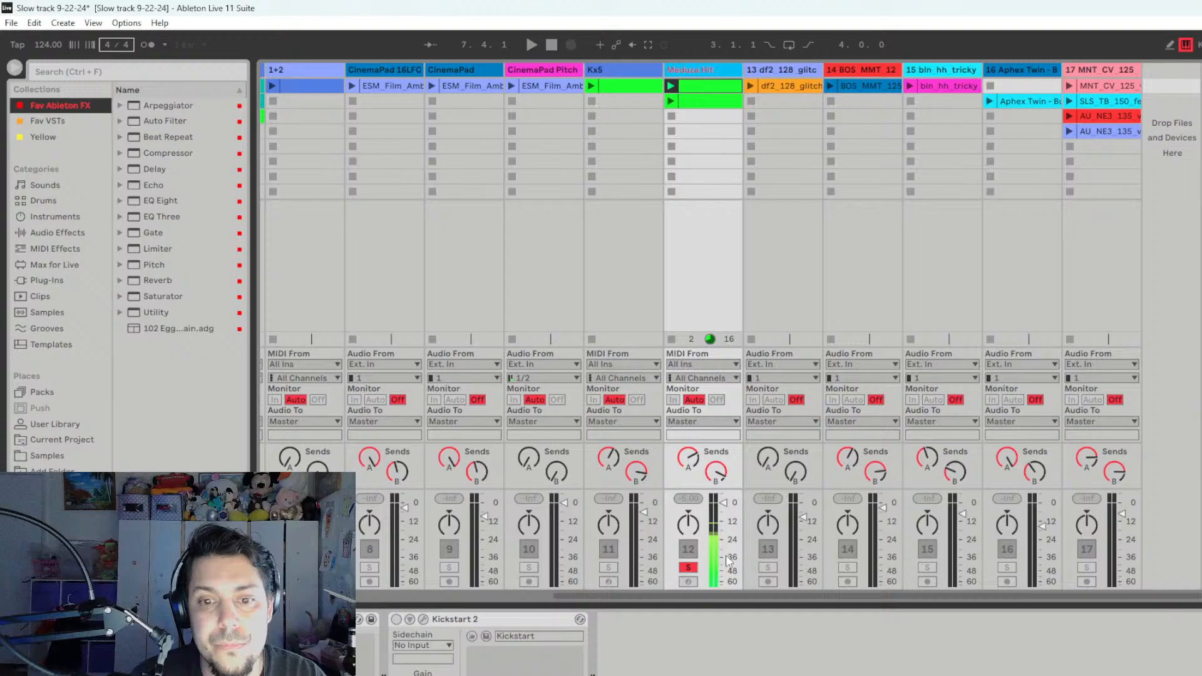
left_click(693, 566)
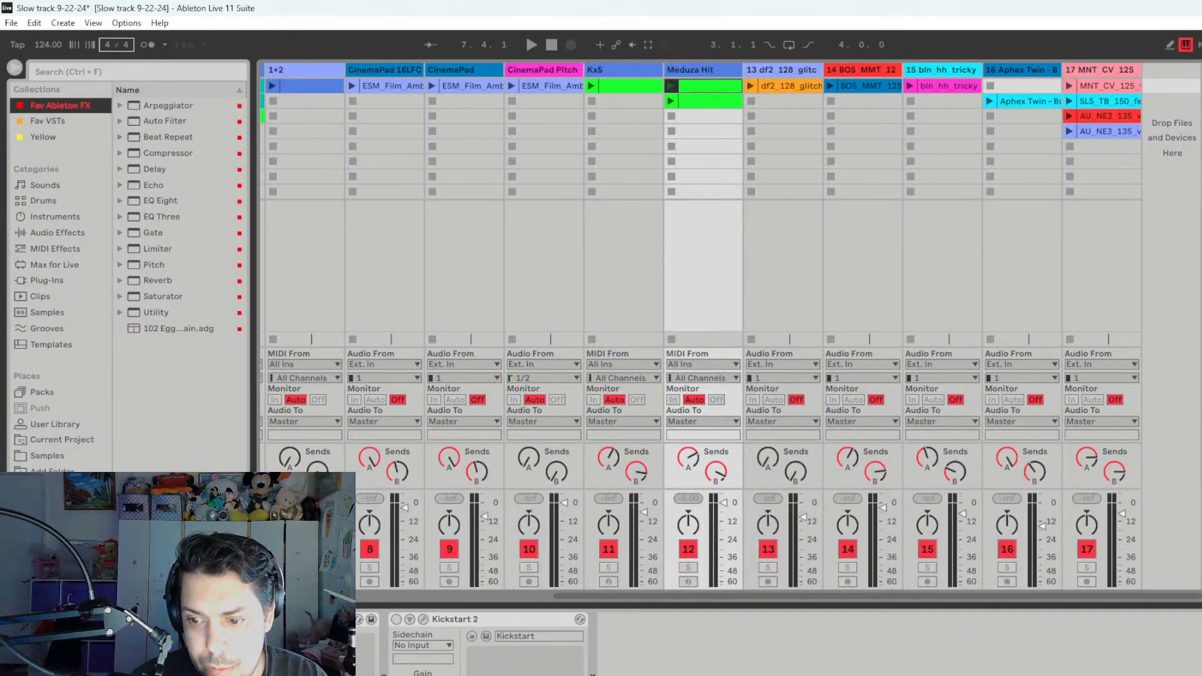
- Reorder the tracks so Meduza Hit and Kx5 directly follow Sub Sample, and 1+2 sits between Rim Hit and Mid Bass
left_click_drag(880, 592, 693, 598)
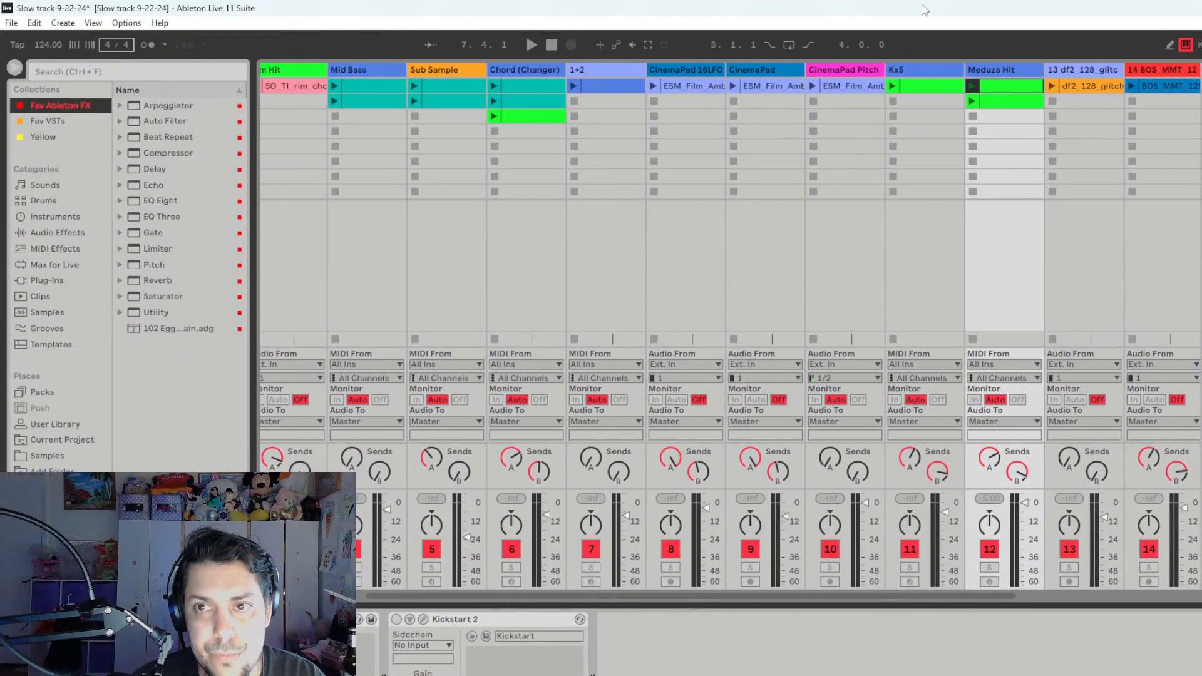
left_click(919, 73)
left_click_drag(868, 76, 489, 76)
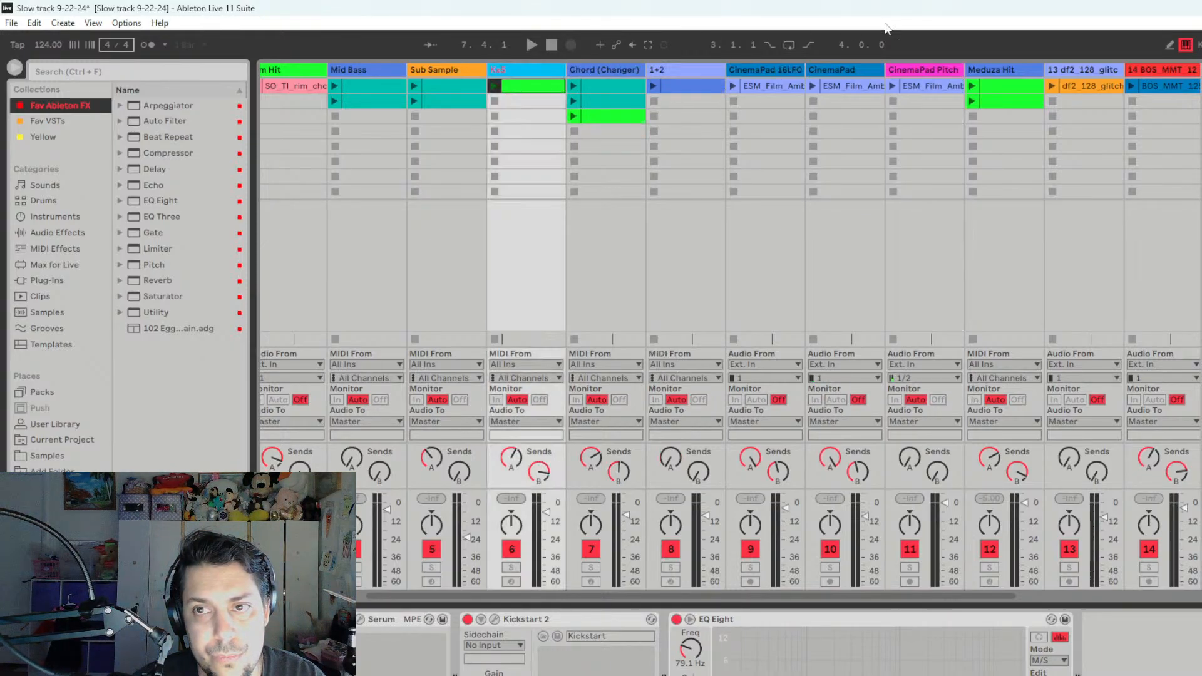
left_click_drag(1001, 70, 506, 72)
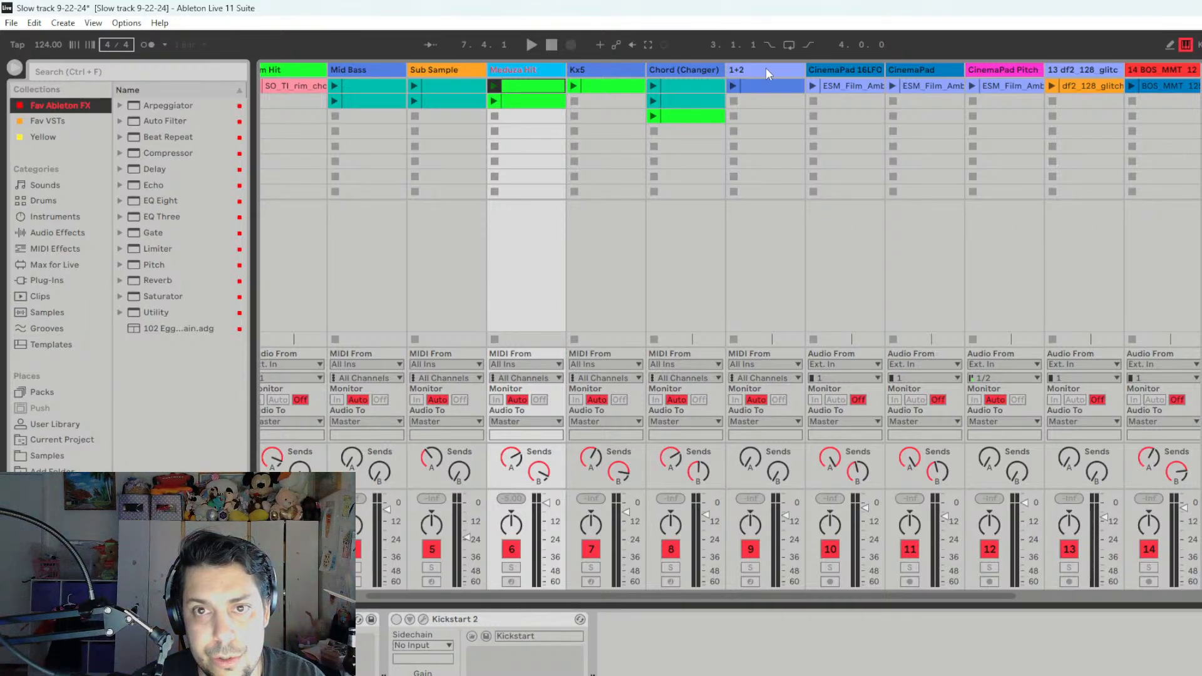
left_click_drag(766, 68, 366, 84)
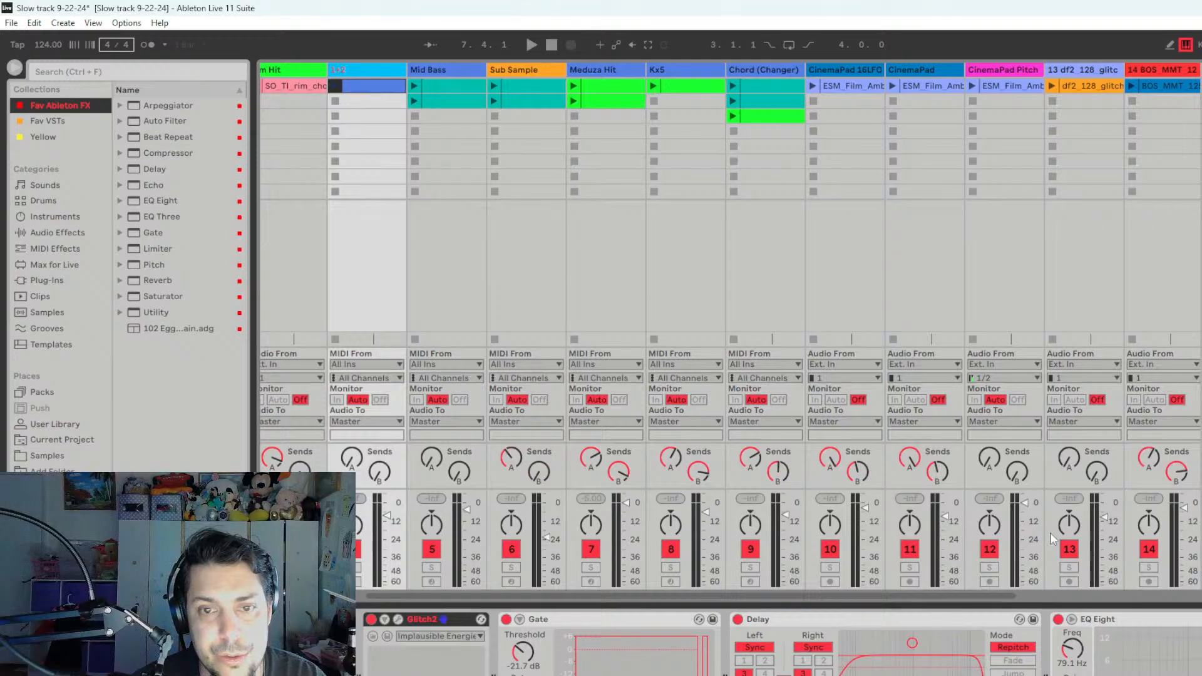
- Audition track 13's df2_128_glitch clip in solo and delete the track
left_click_drag(975, 594, 754, 595)
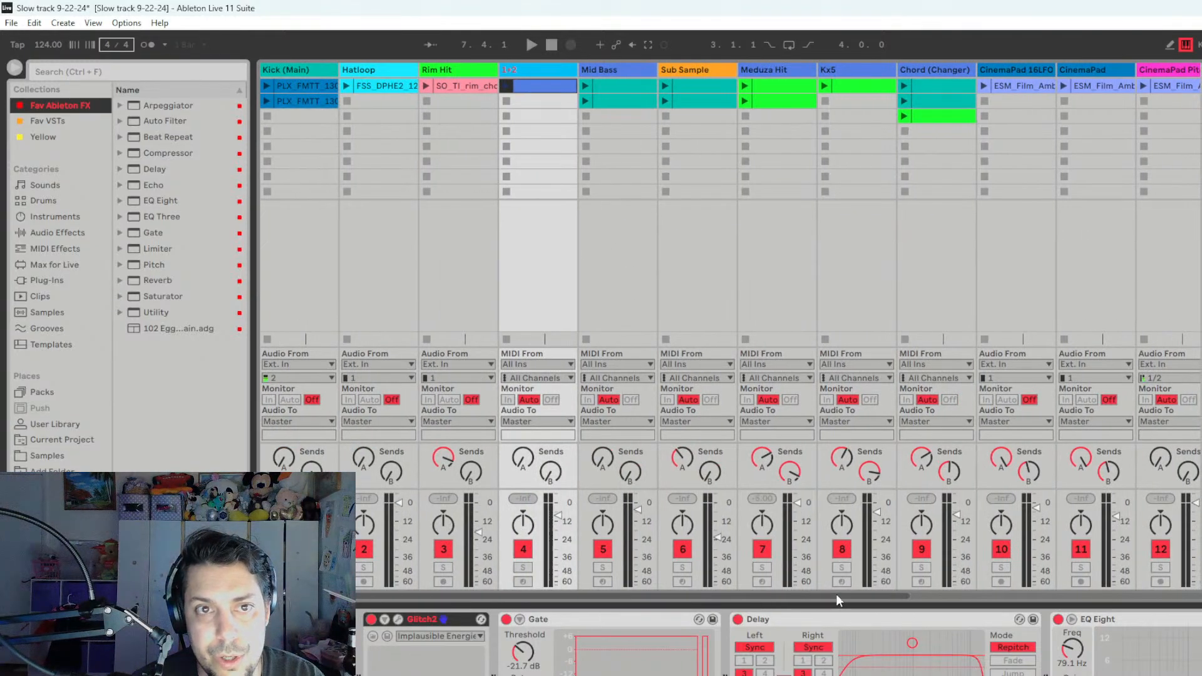
left_click_drag(836, 595, 1036, 595)
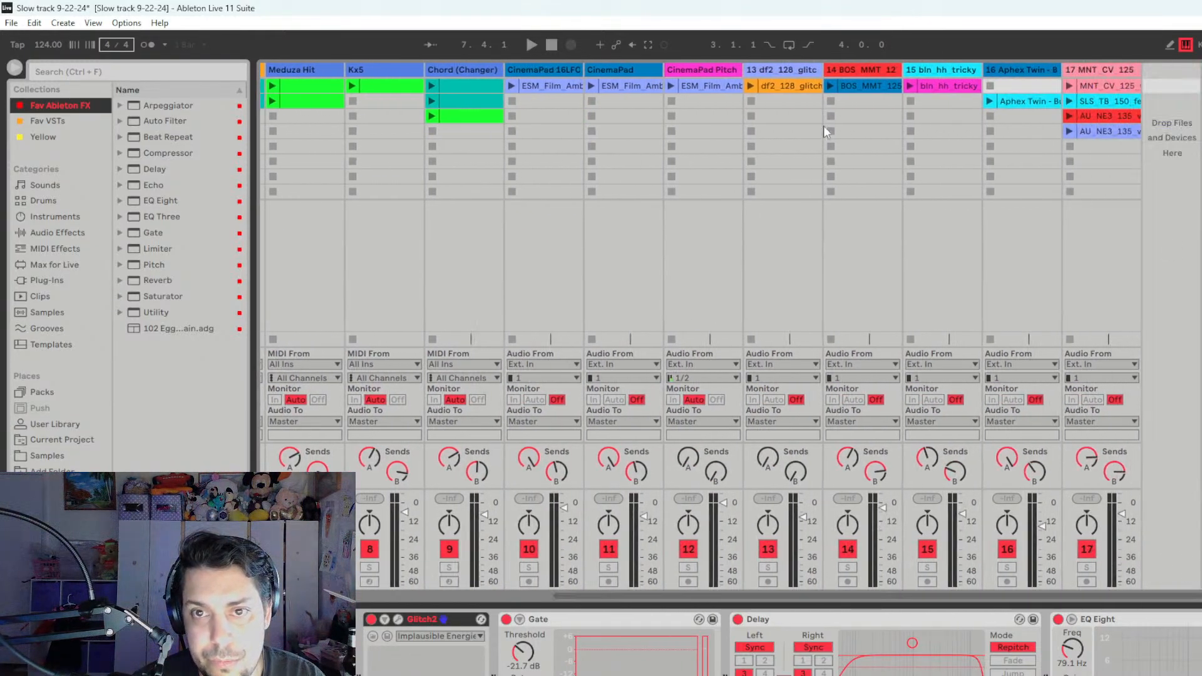
left_click(767, 568)
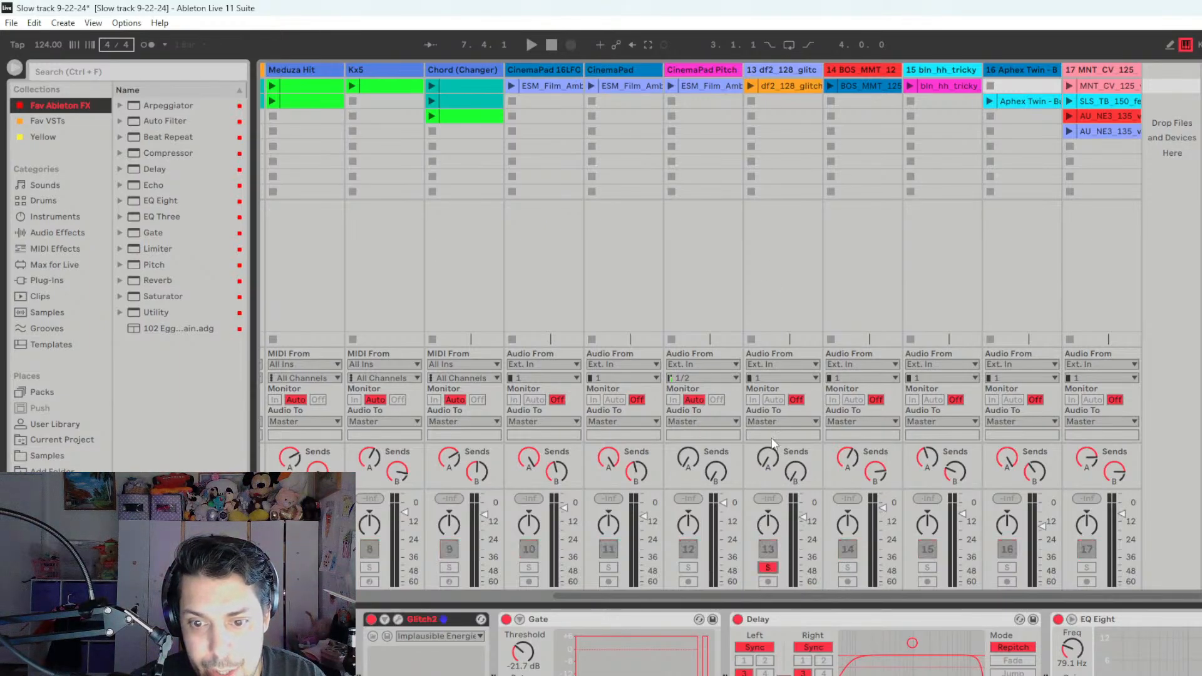
left_click(751, 86)
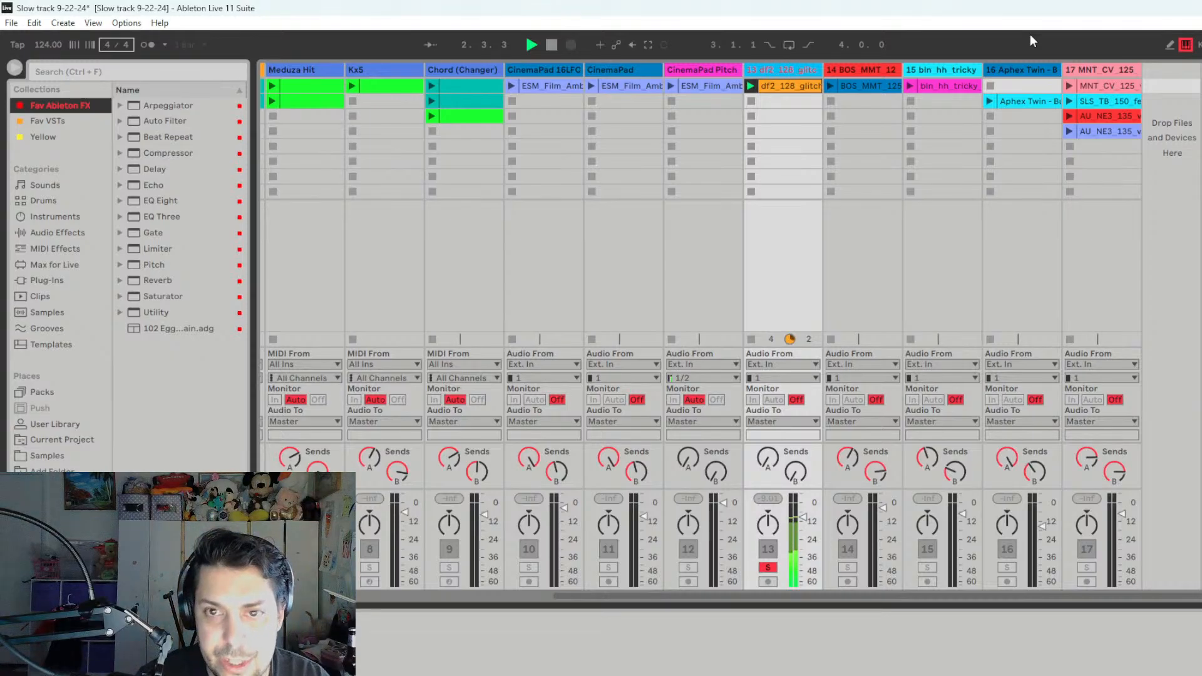
key("Delete")
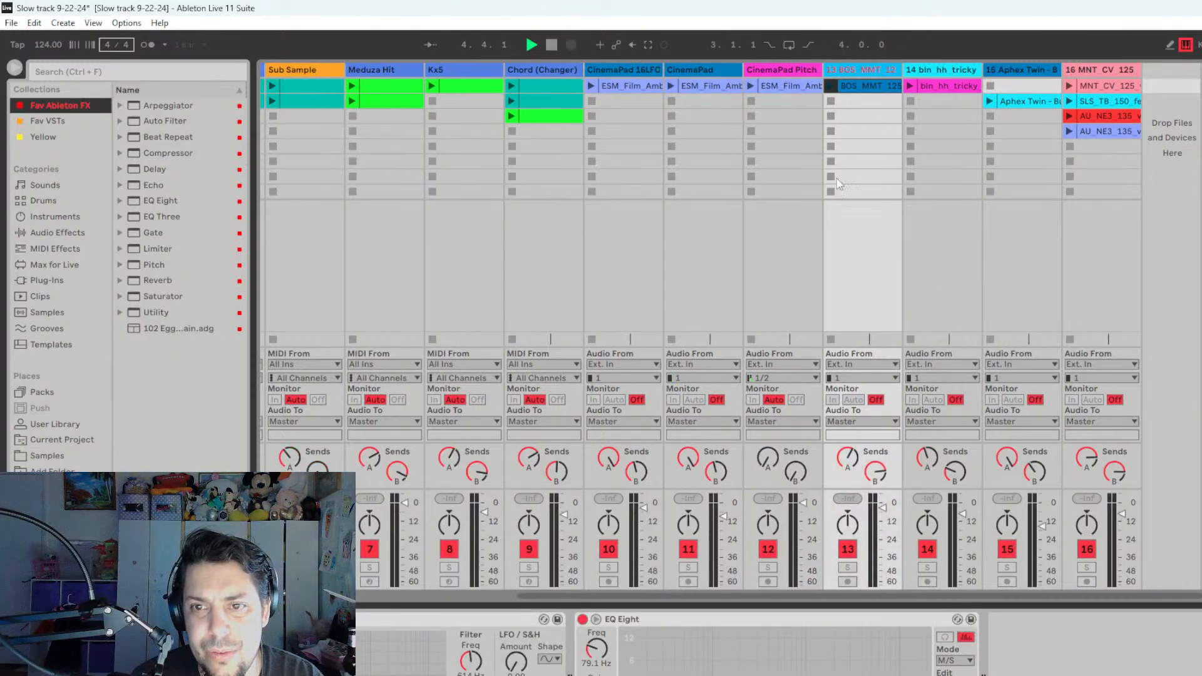
- Audition the BOS_MMT clip in solo and rename its track as "PadLoop Splice"
left_click(849, 569)
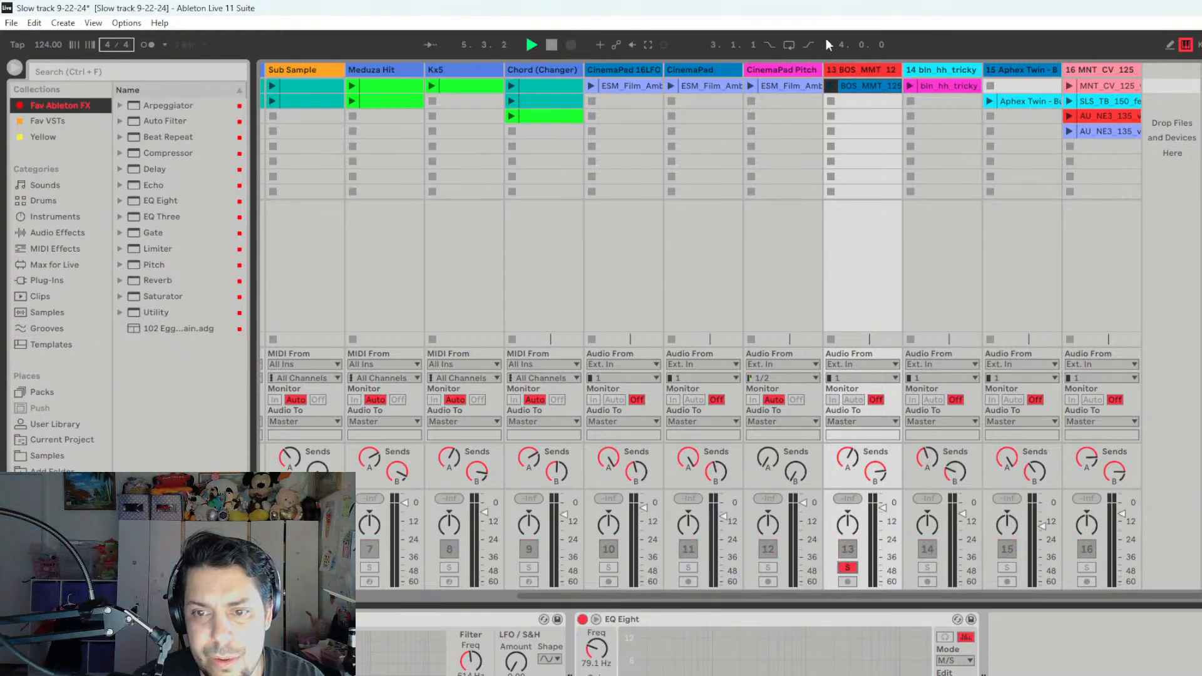
left_click(833, 85)
right_click(862, 72)
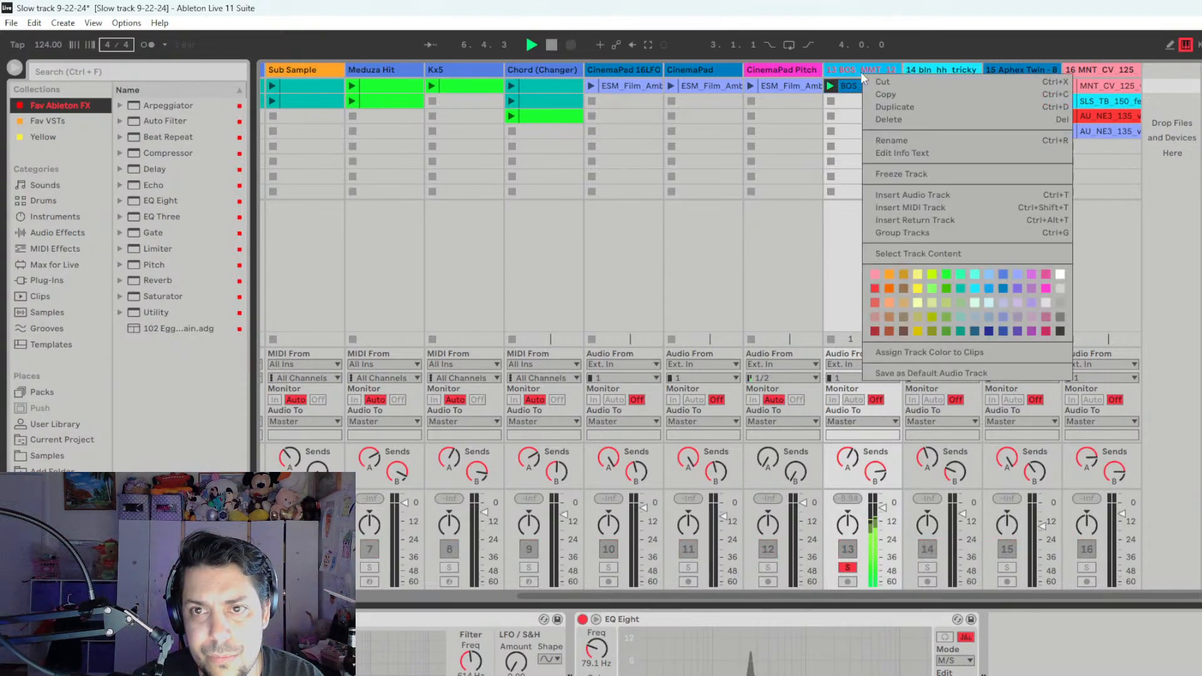
left_click(899, 139)
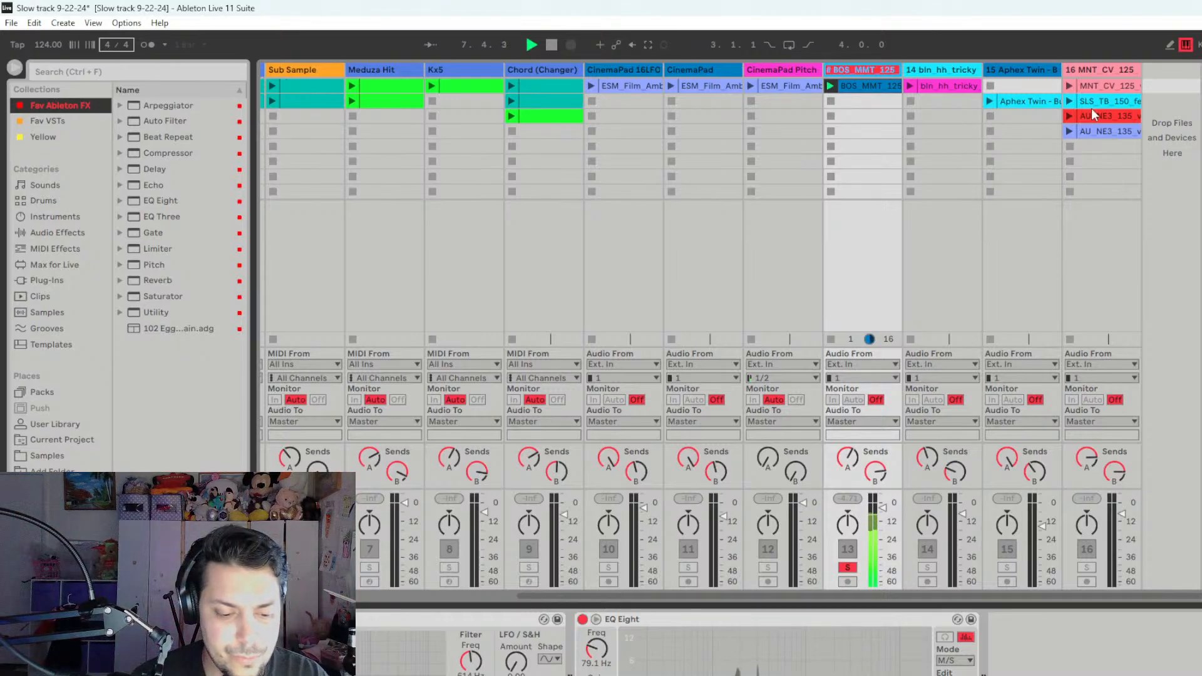
type("PadLo")
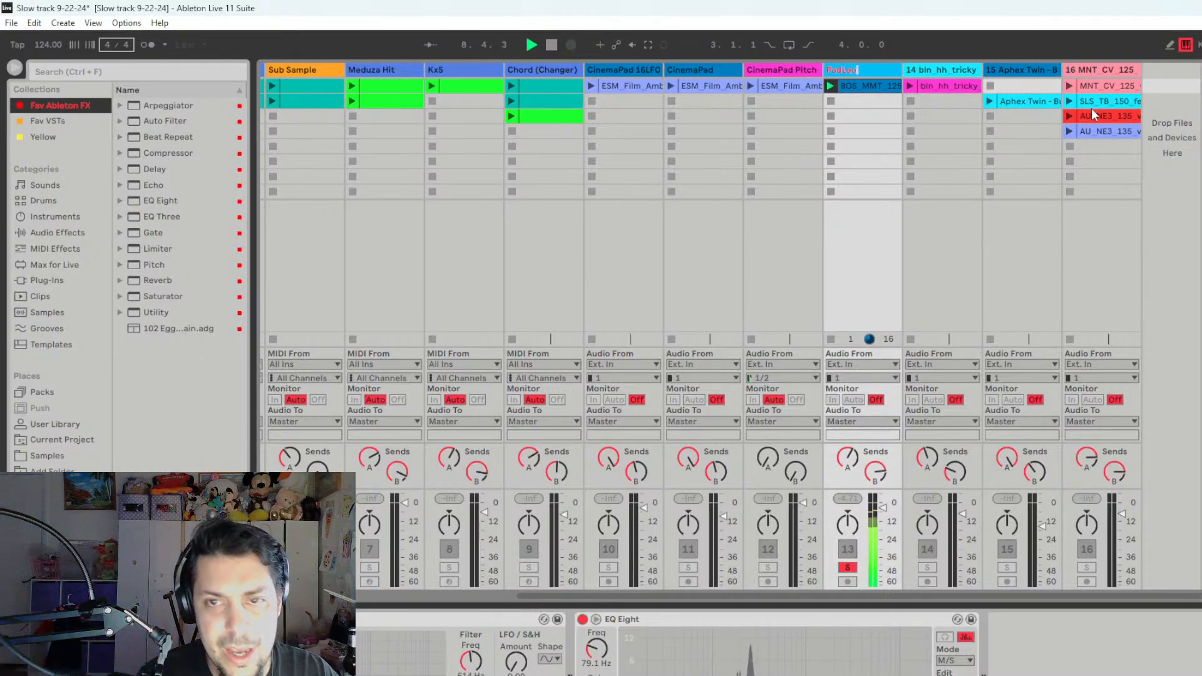
type("op Split")
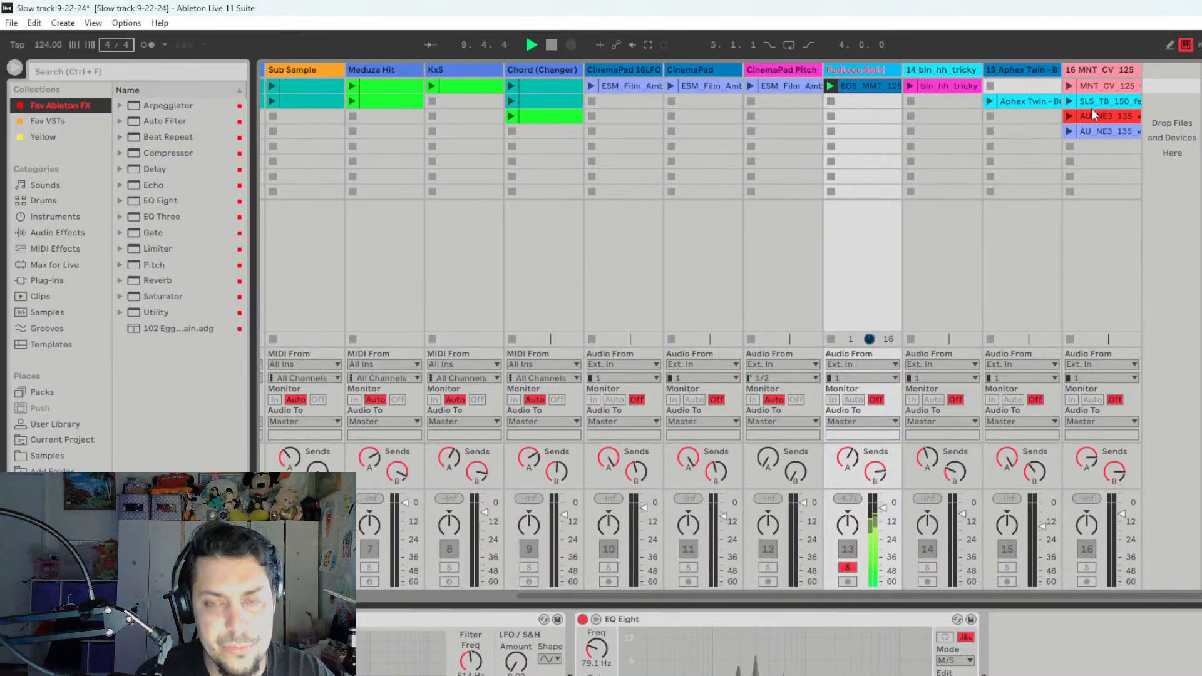
key("BackSpace")
type("ce")
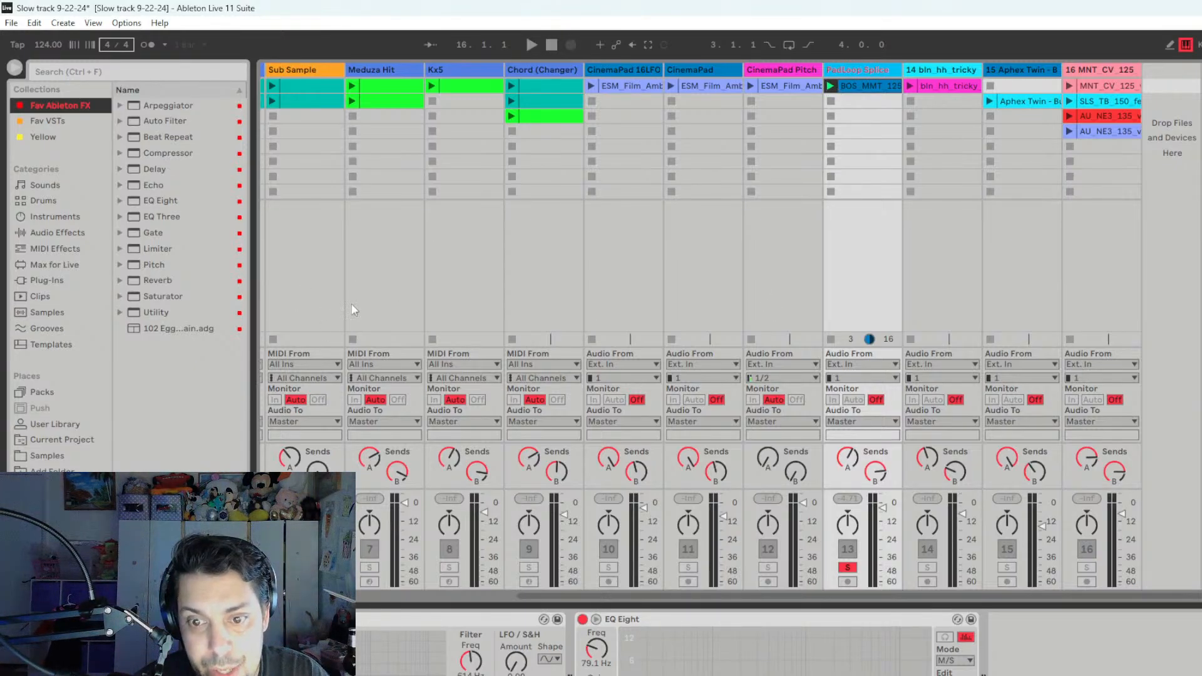
- Audition track 14's bln_hh_tricky clip in solo and rename the track as "HiHat"
left_click(928, 567)
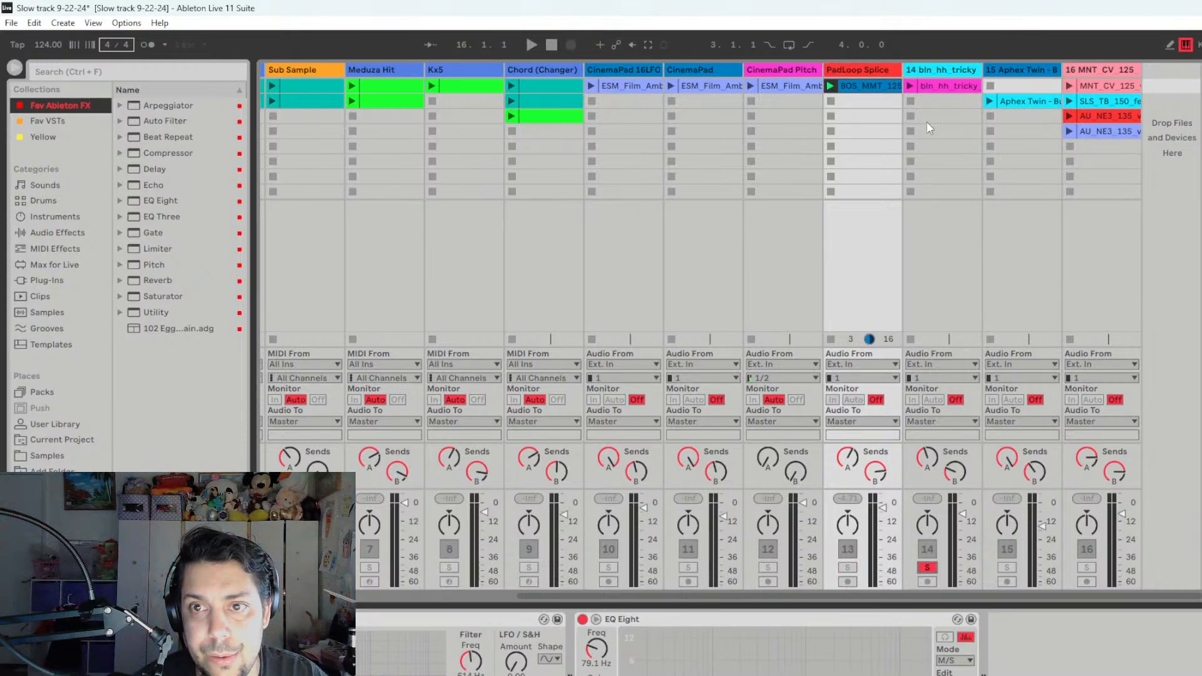
left_click(911, 86)
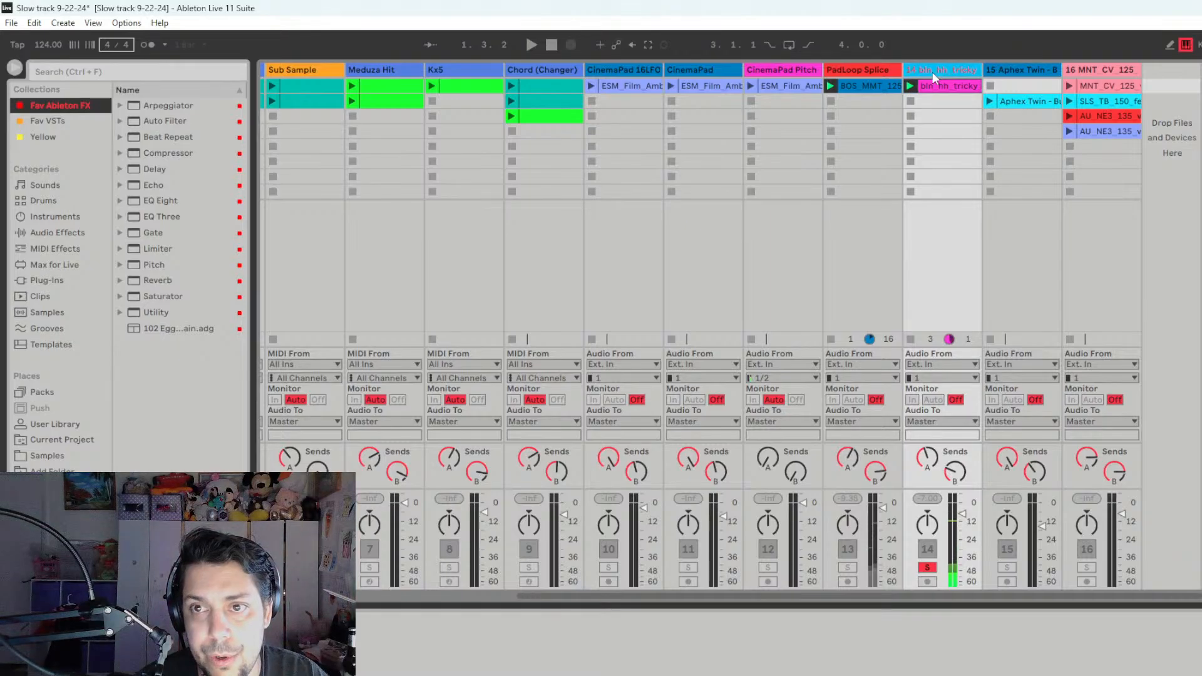
right_click(933, 73)
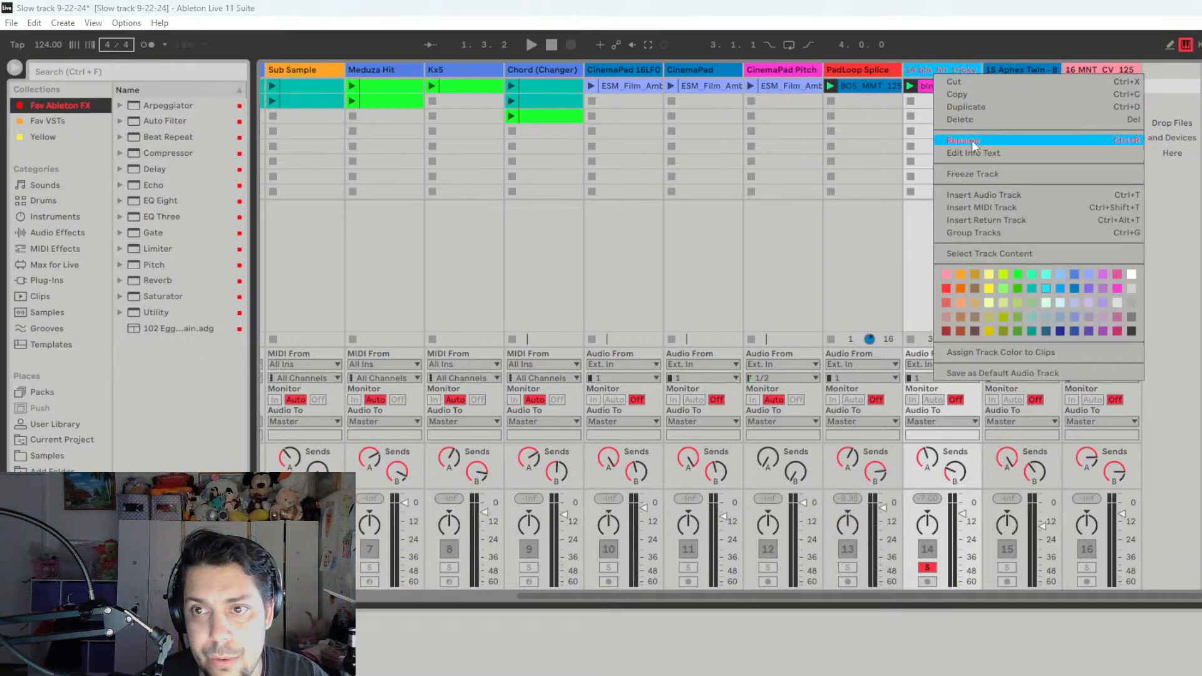
left_click(972, 140)
type("bl")
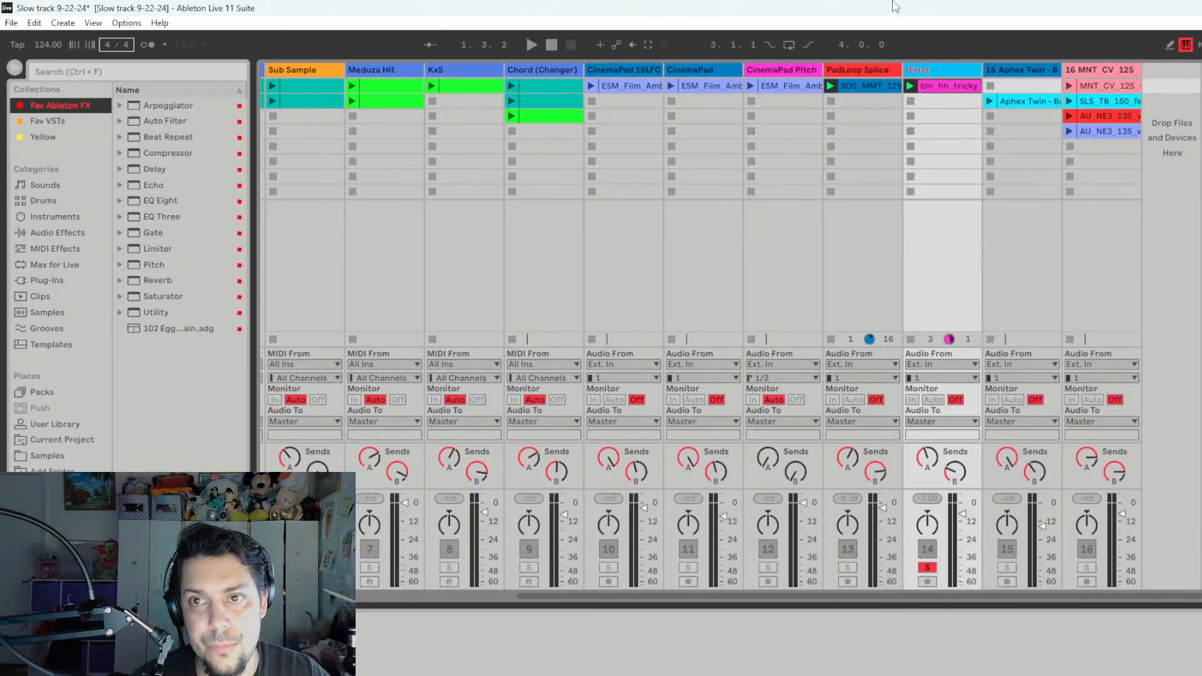
- Move the HiHat track between Kick (Main) and Hatloop
mouse_move(948, 73)
left_mouse_down()
mouse_move(290, 96)
mouse_move(268, 76)
mouse_move(369, 73)
left_mouse_up()
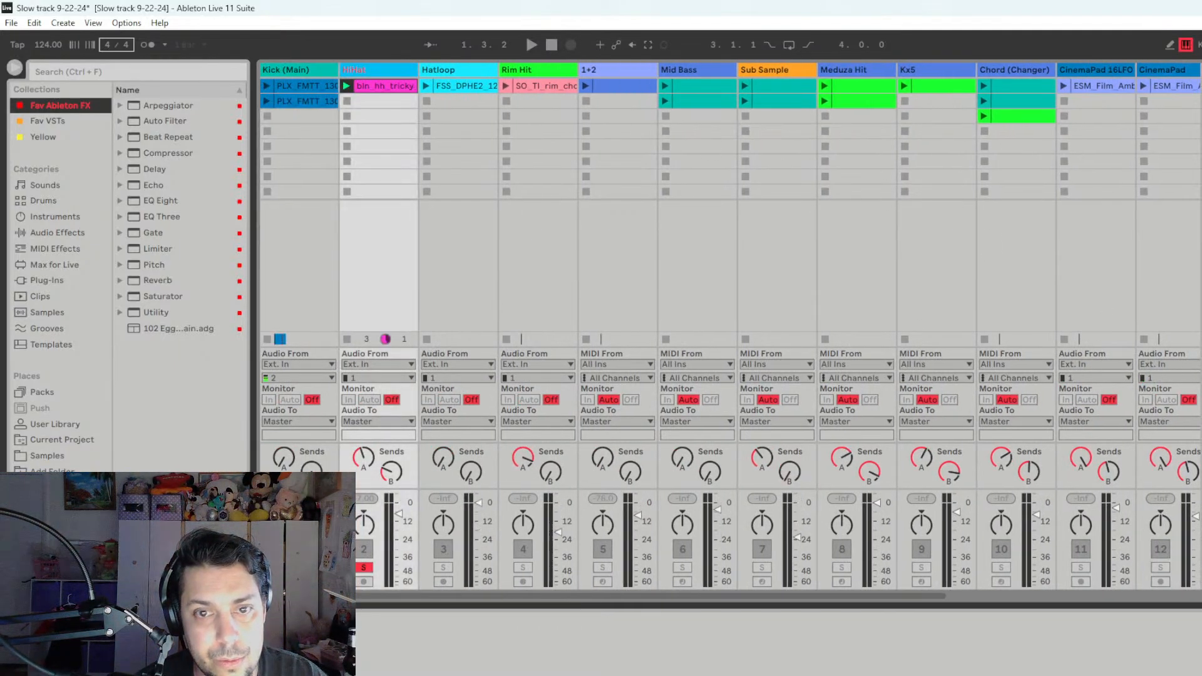
left_click_drag(773, 592, 550, 596)
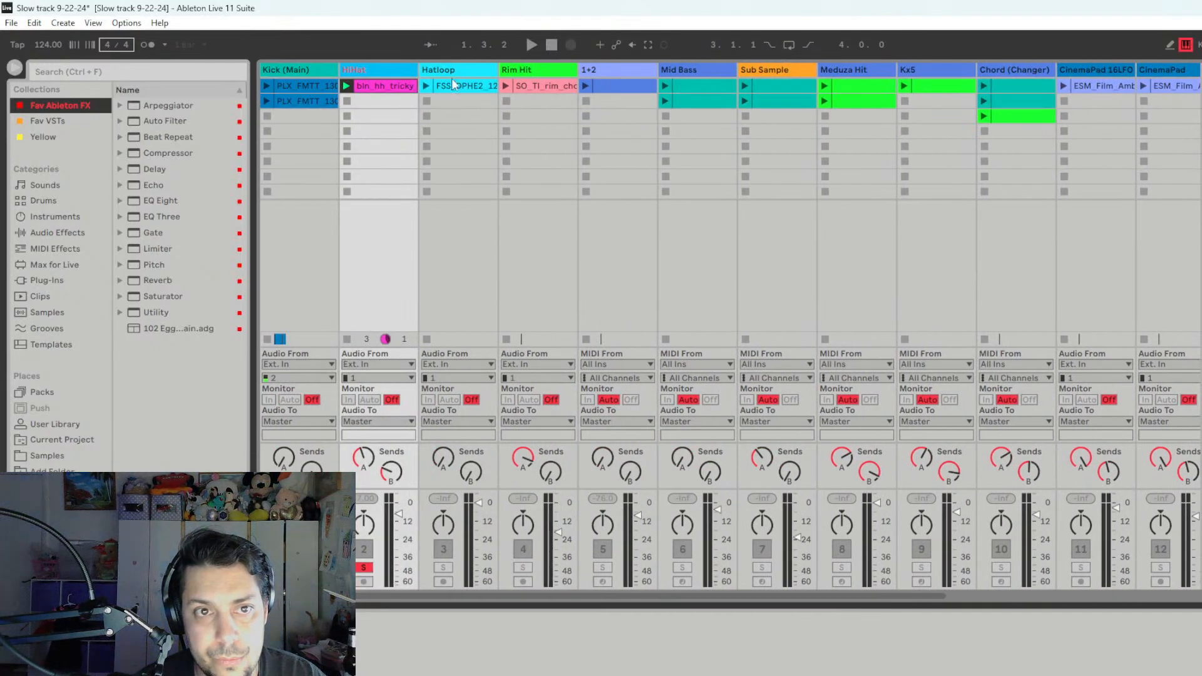
left_click_drag(483, 78, 361, 73)
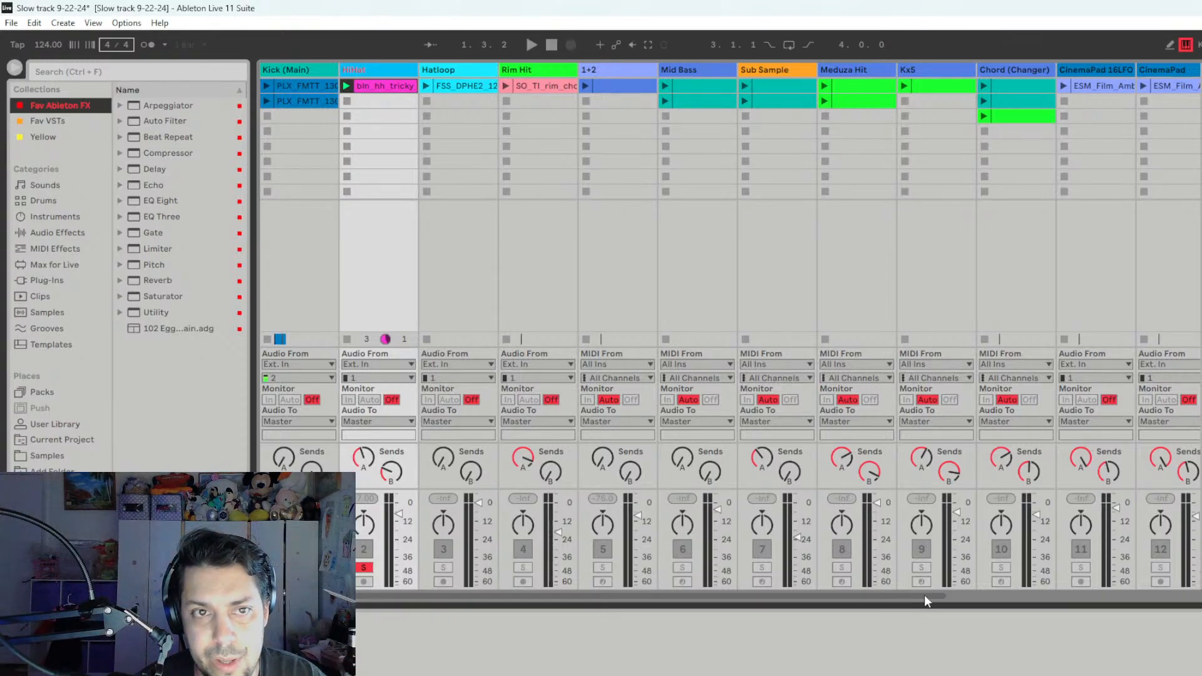
- Rename track 16 MNT_CV_125 as "Vocal1"
left_click(1024, 595)
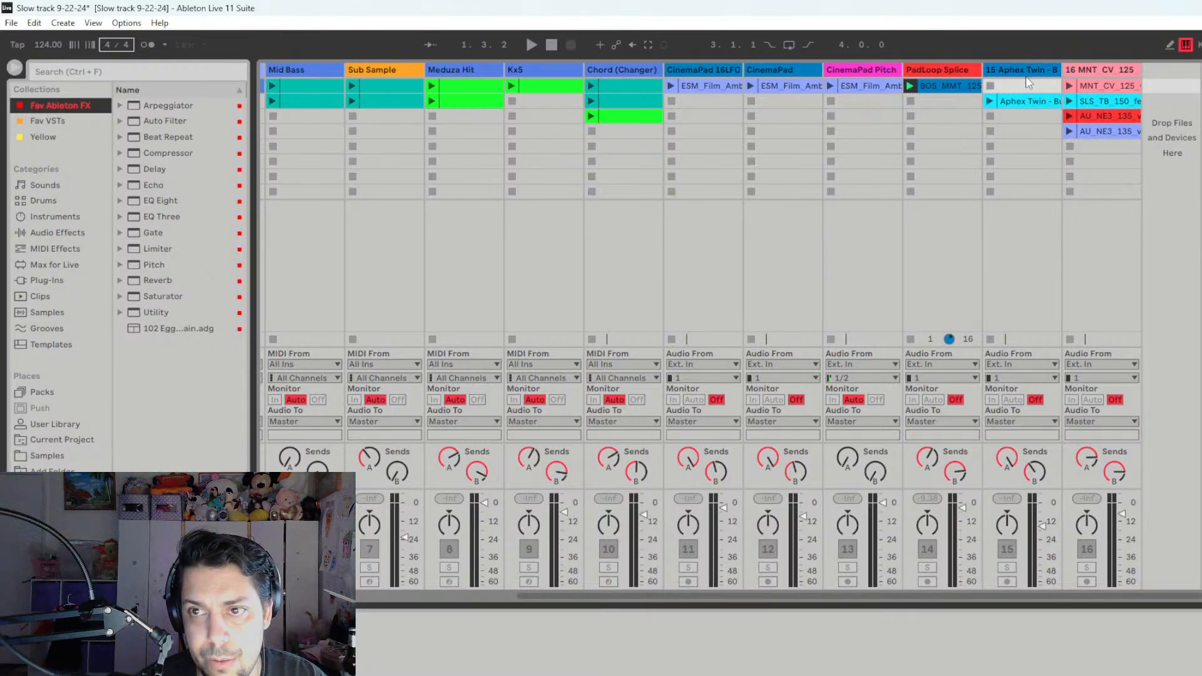
right_click(1090, 71)
left_click(1137, 133)
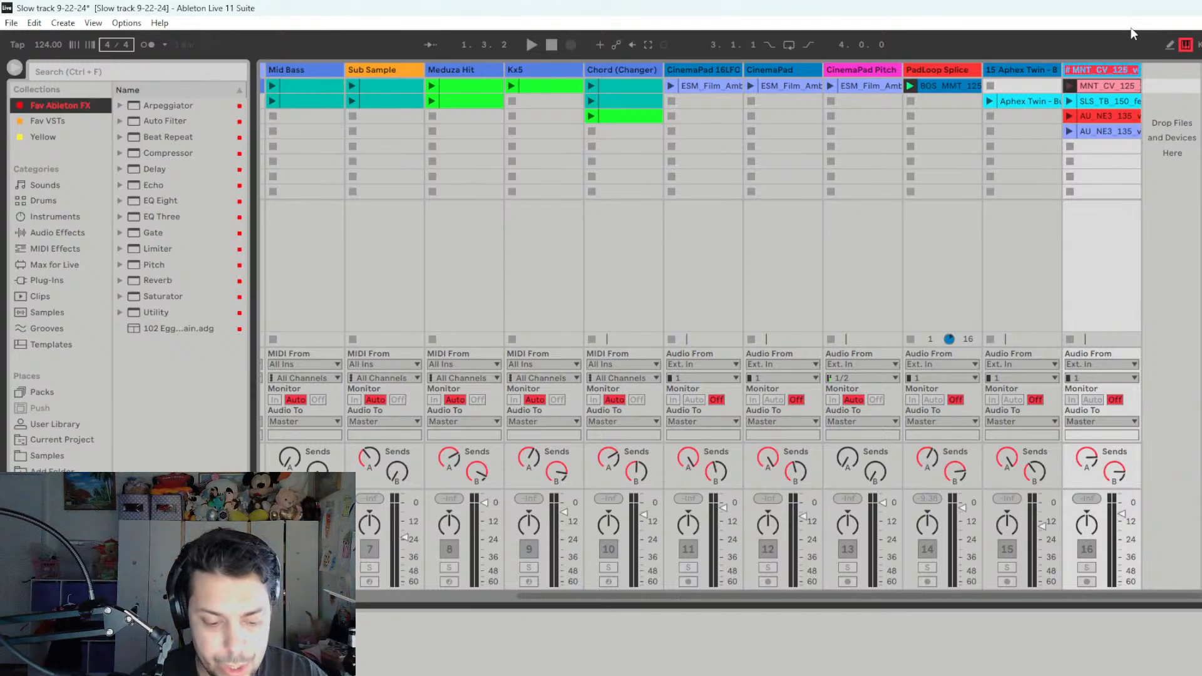
type("Vocal")
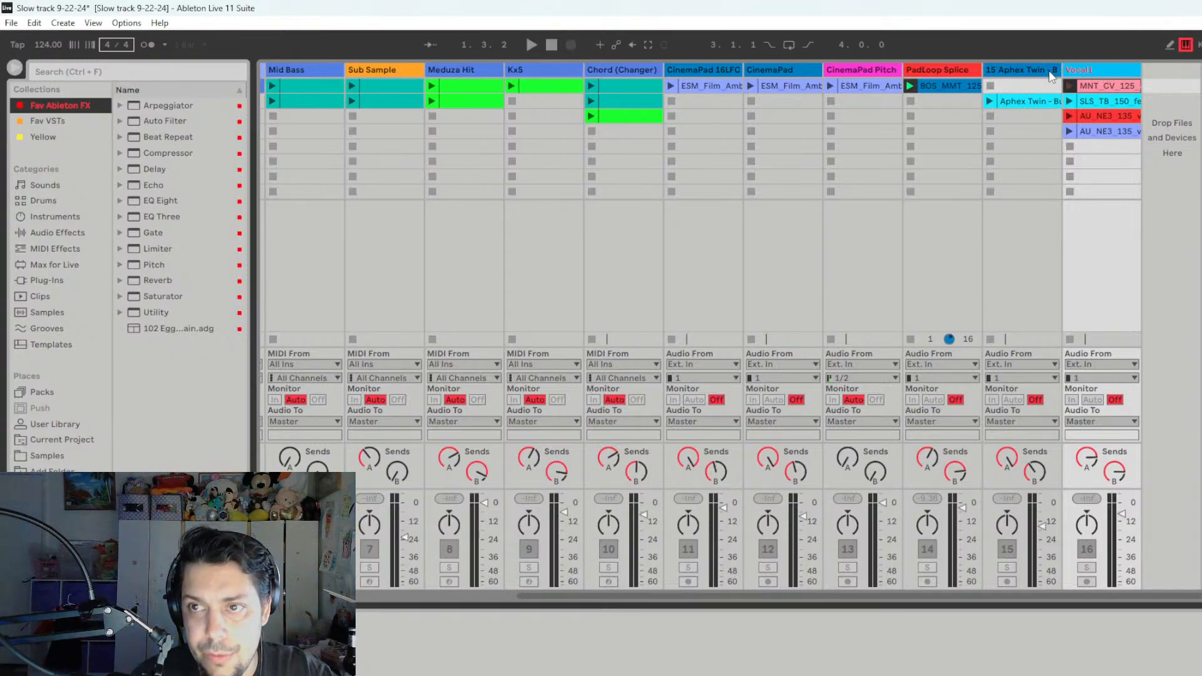
- Take HiHat out of solo, play the session briefly, and look over the track order
left_click(463, 597)
key("space")
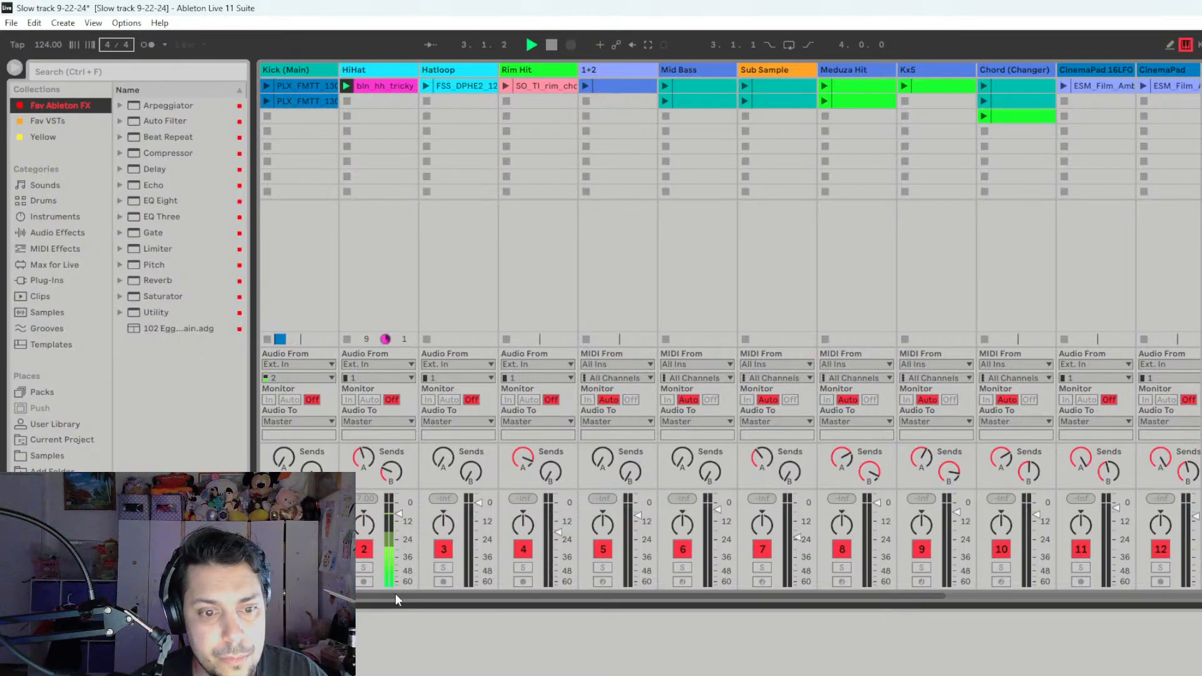
left_click(979, 595)
left_click_drag(980, 594, 664, 595)
- Switch to the Arrangement view with about the first five bars in sight, and hide the device area
key("Tab")
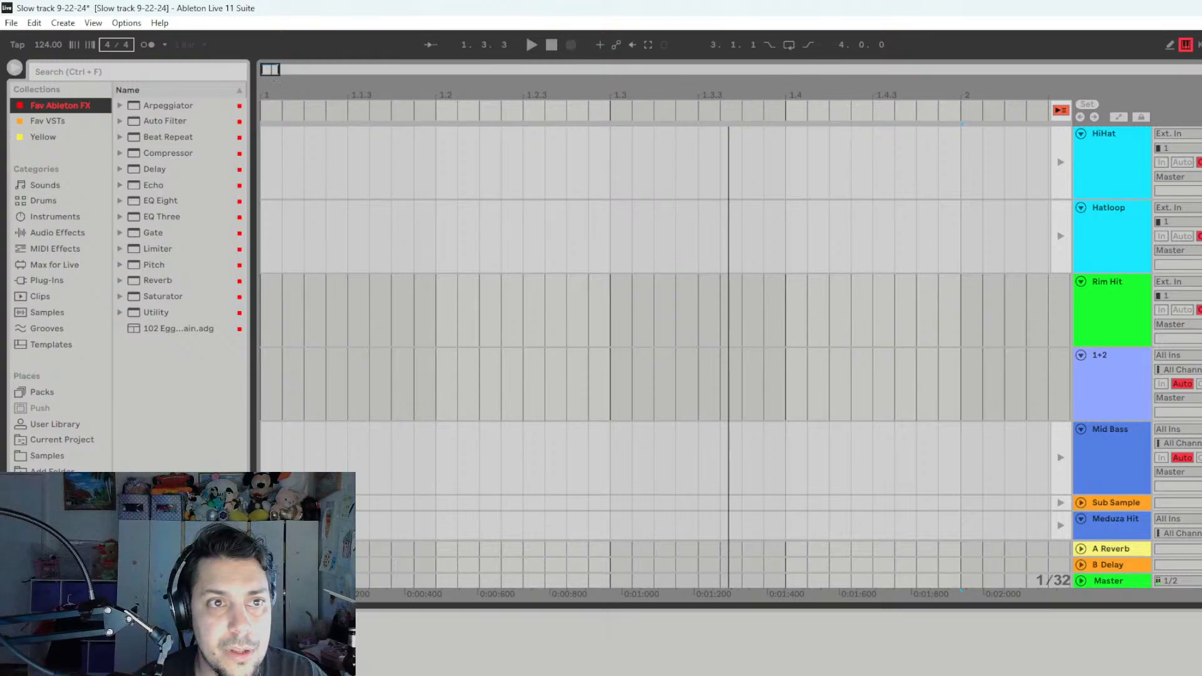
left_click_drag(277, 82, 314, 72)
scroll(451, 426, "down", 10)
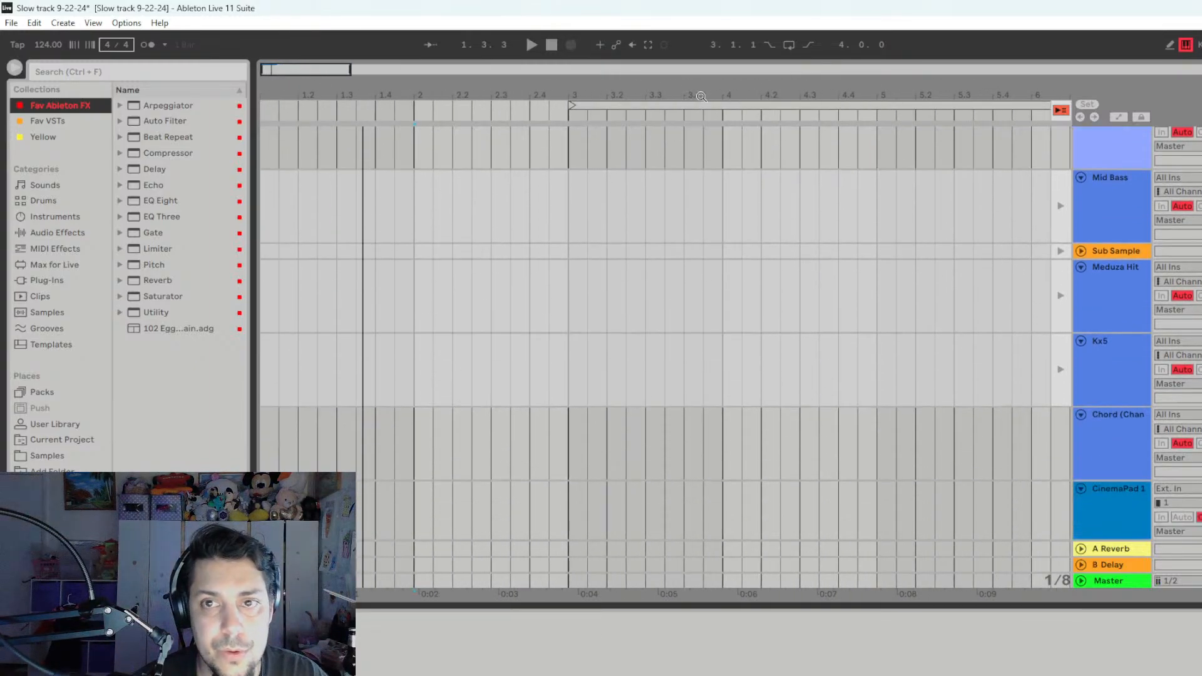
scroll(1096, 359, "up", 4)
left_click(1197, 673)
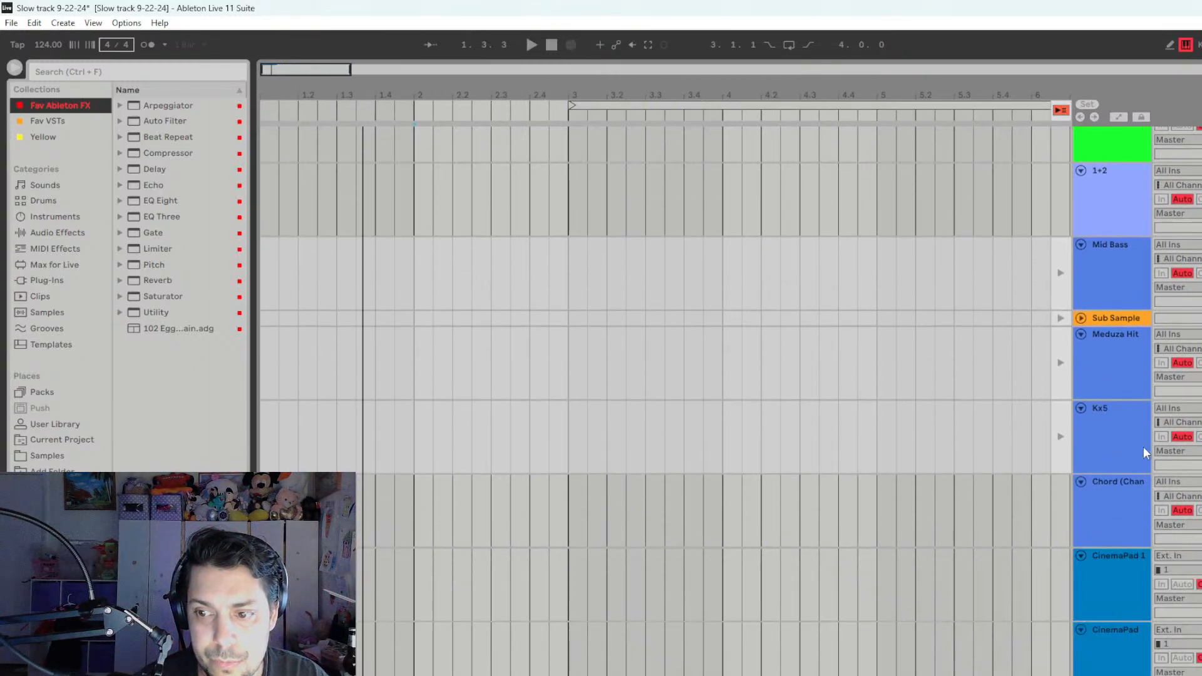
scroll(1105, 315, "up", 12)
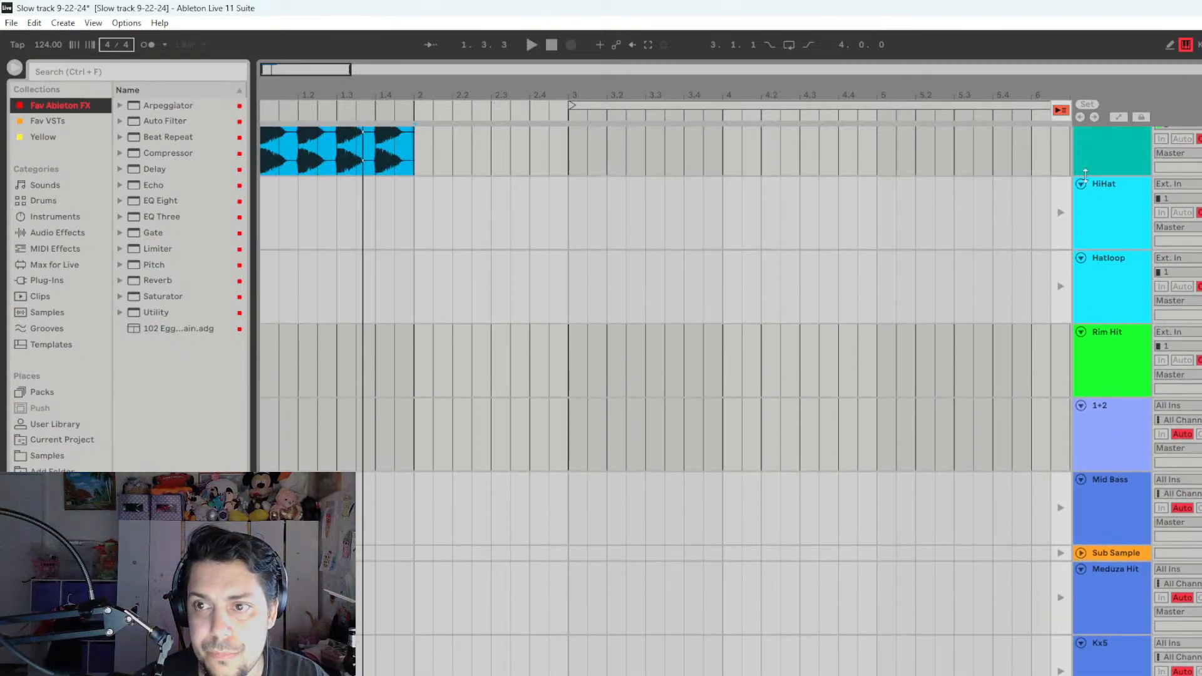
scroll(1087, 176, "up", 2)
- Collapse every unfolded track in the arrangement, from Kick (Main) through Vocal1, to a single compact row
left_click(1081, 138)
left_click(1081, 149)
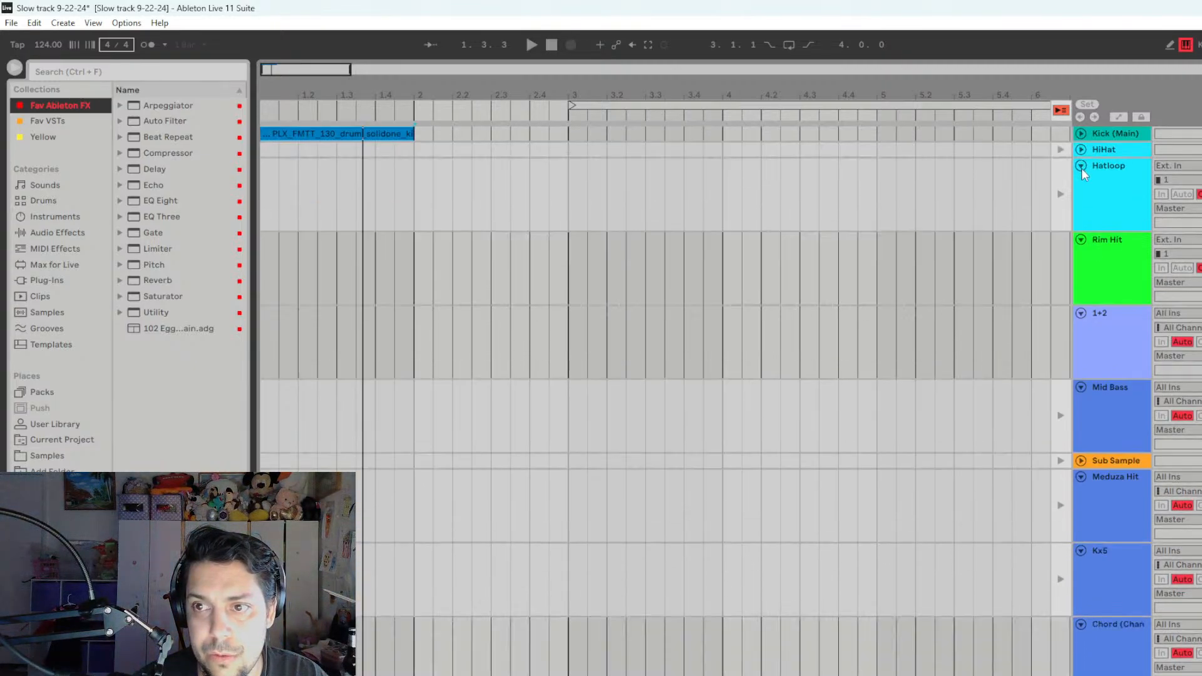
left_click(1081, 166)
left_click(1081, 181)
left_click(1080, 197)
left_click(1080, 214)
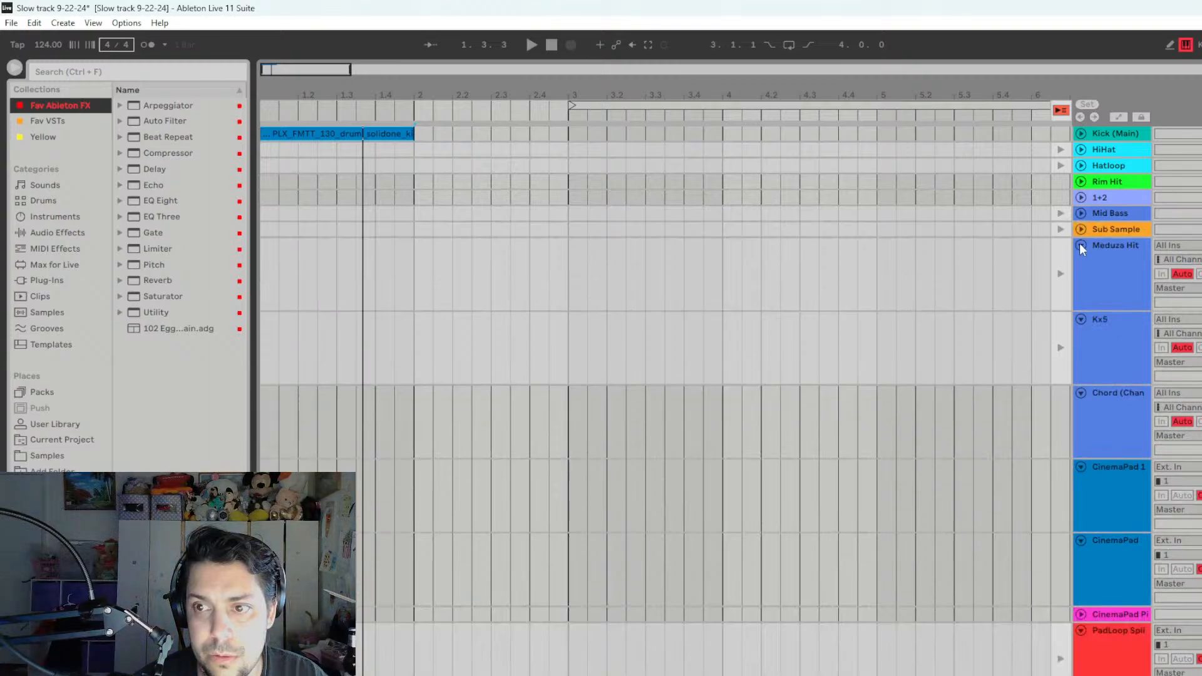
left_click(1082, 246)
left_click(1081, 262)
left_click(1082, 277)
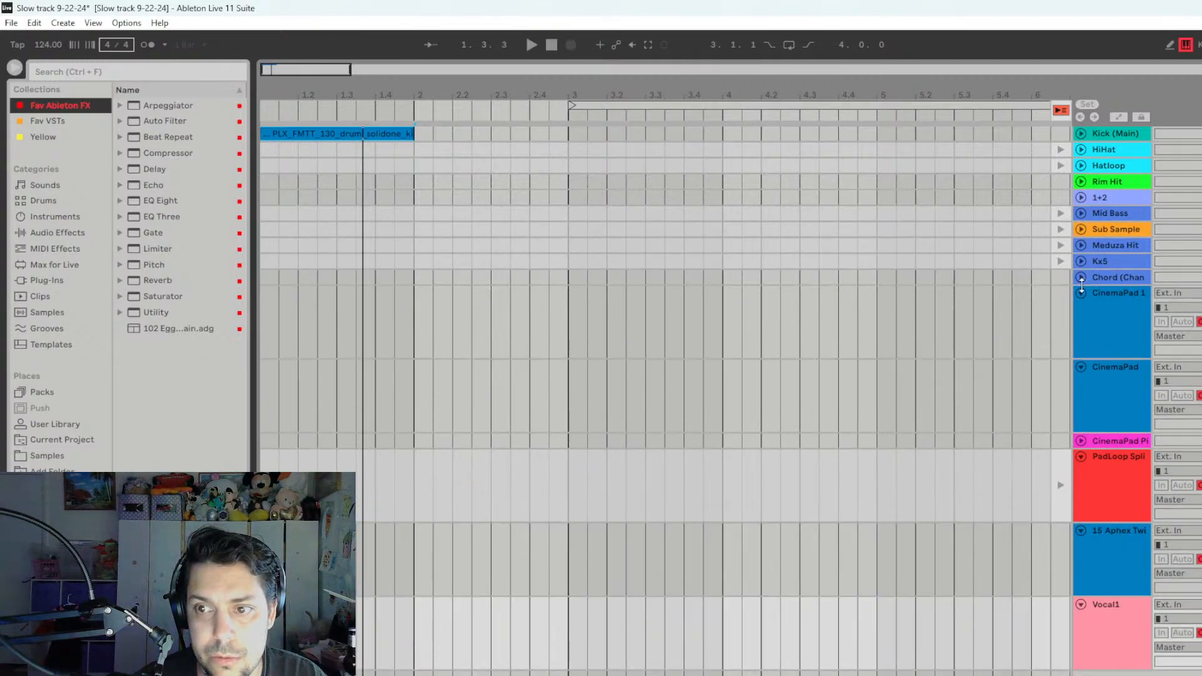
left_click(1082, 294)
left_click(1080, 310)
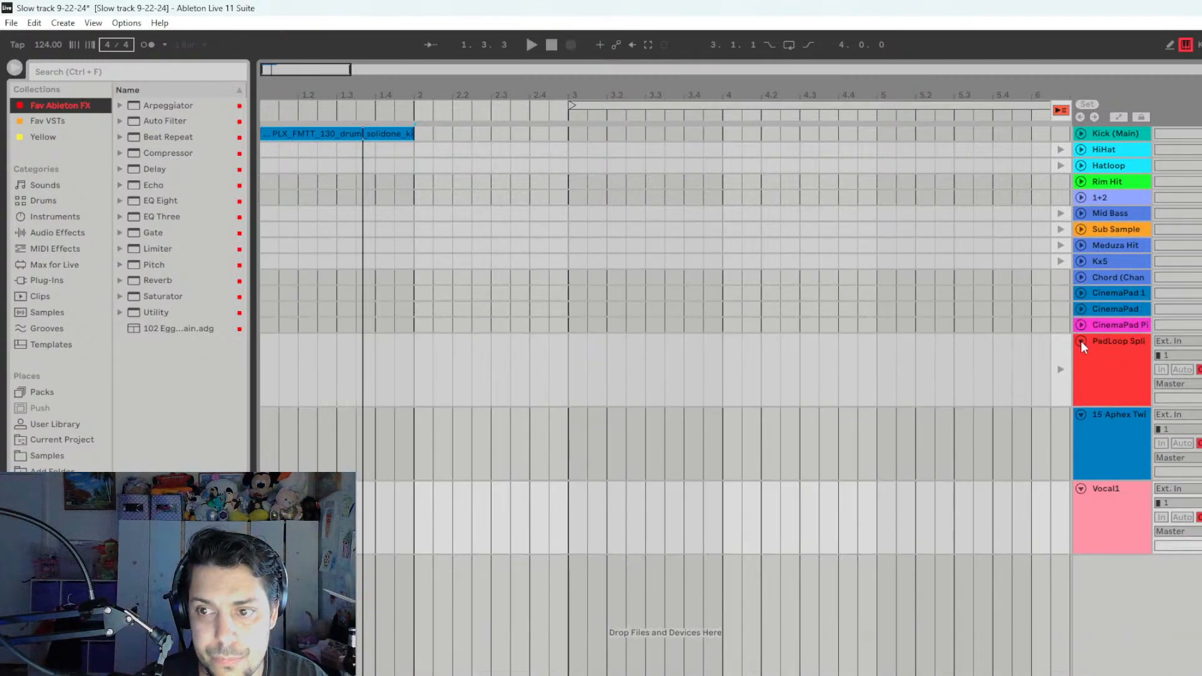
left_click(1082, 342)
left_click(1081, 357)
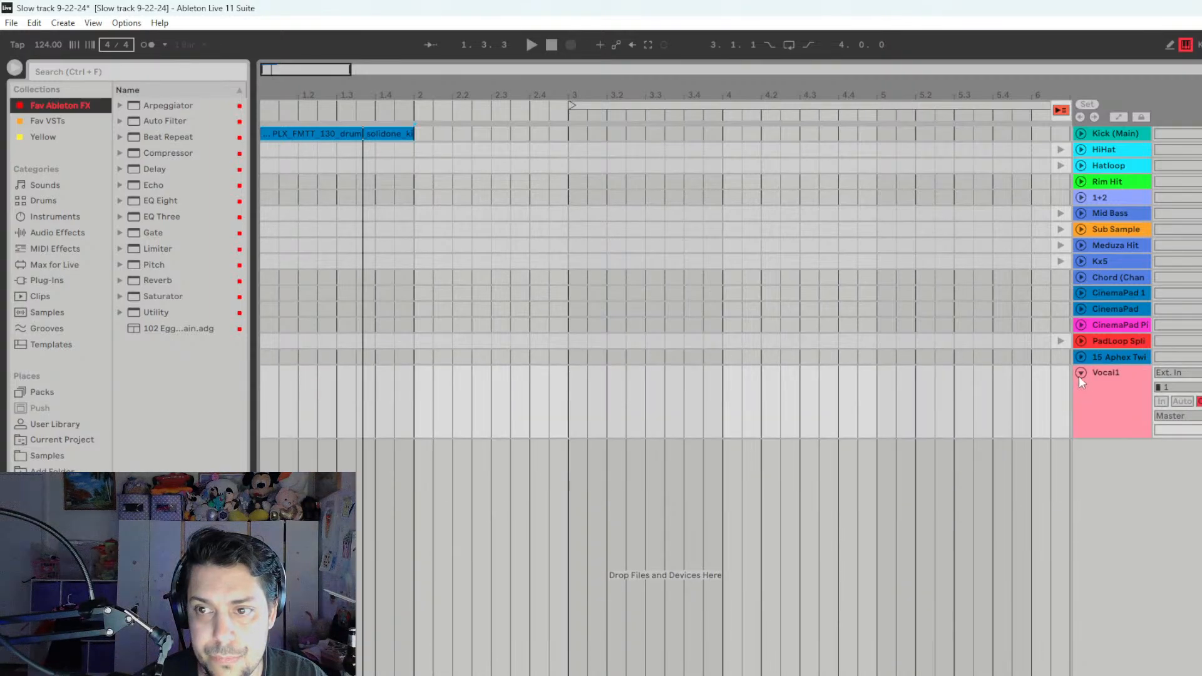
left_click(1081, 373)
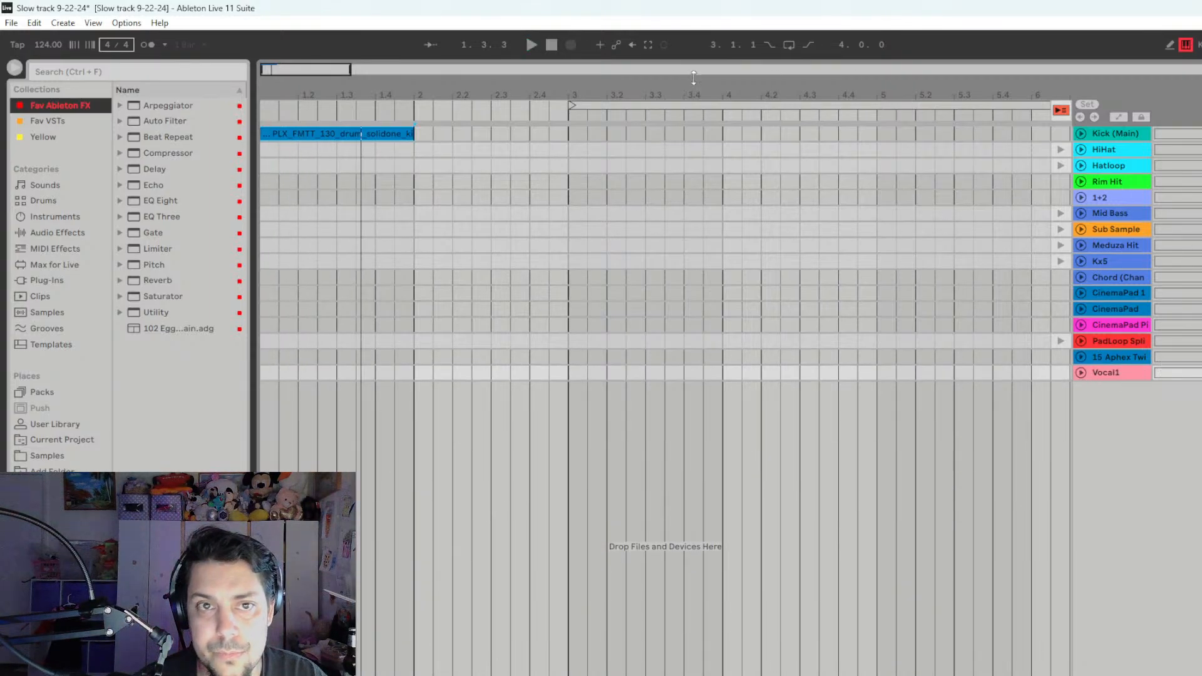
- Return playback to the arrangement and extend the HiHat and PadLoop Splice clips to the start of bar 2
left_click(570, 43)
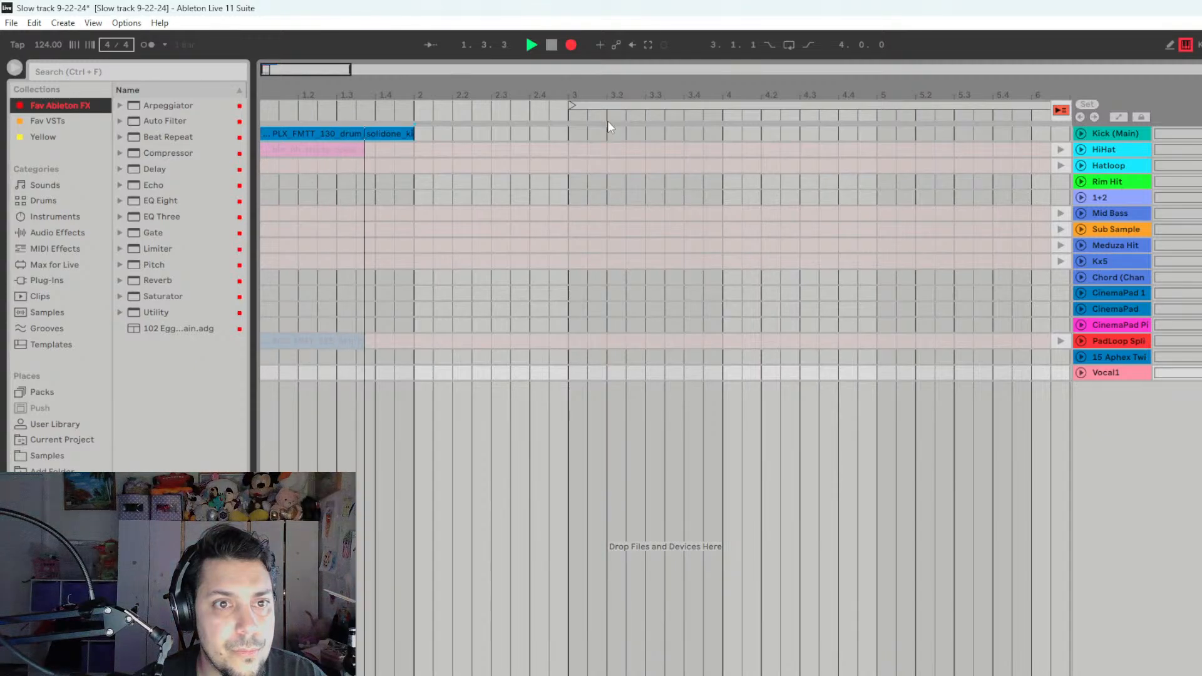
left_click(1063, 111)
left_click_drag(389, 343, 410, 347)
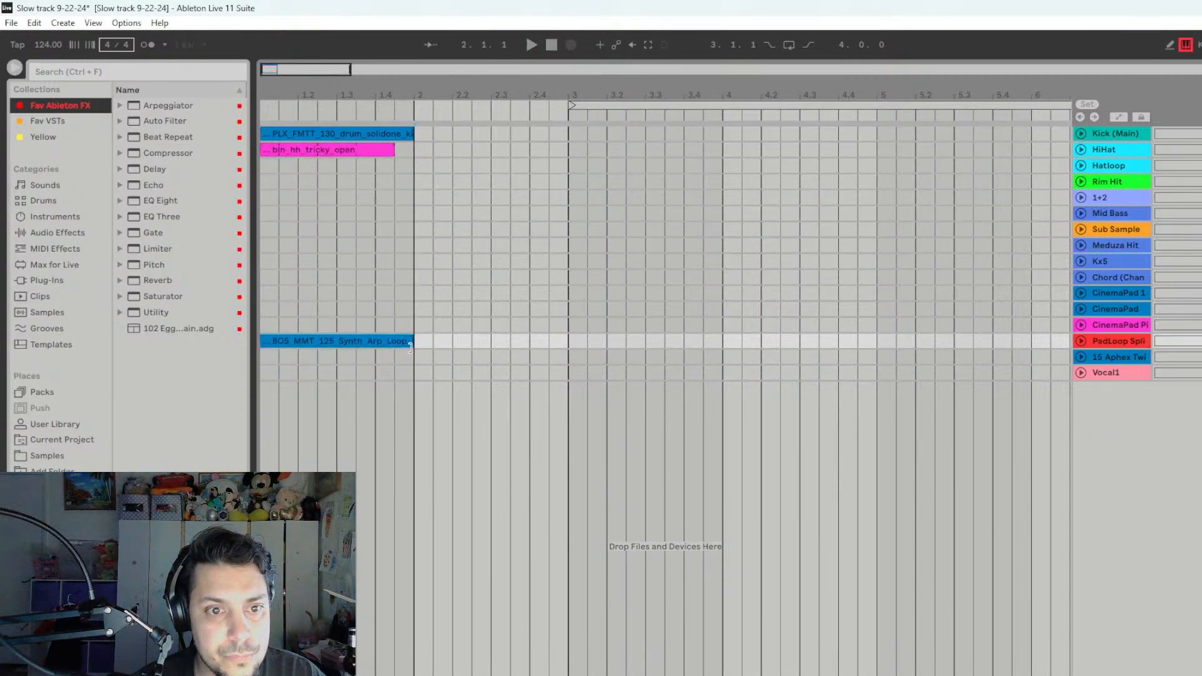
left_click_drag(393, 153, 414, 153)
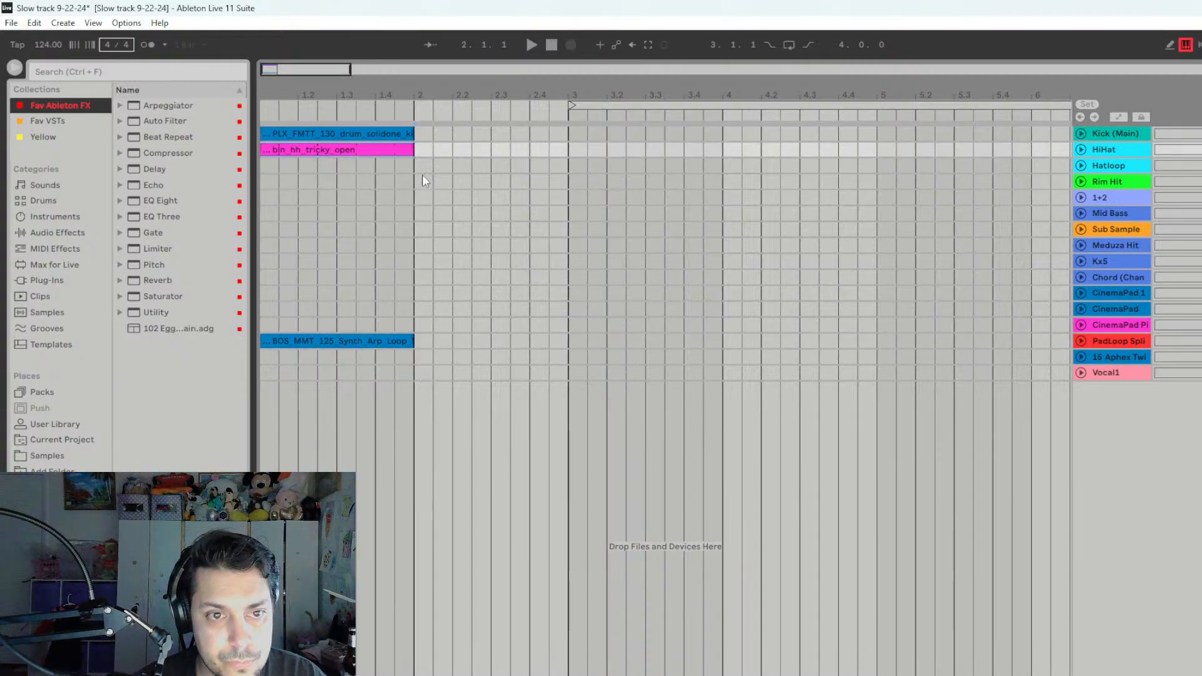
- Duplicate the first bar of the Kick, HiHat and PadLoop Splice clips three times to fill bars 1 to 4
left_click_drag(418, 332, 267, 133)
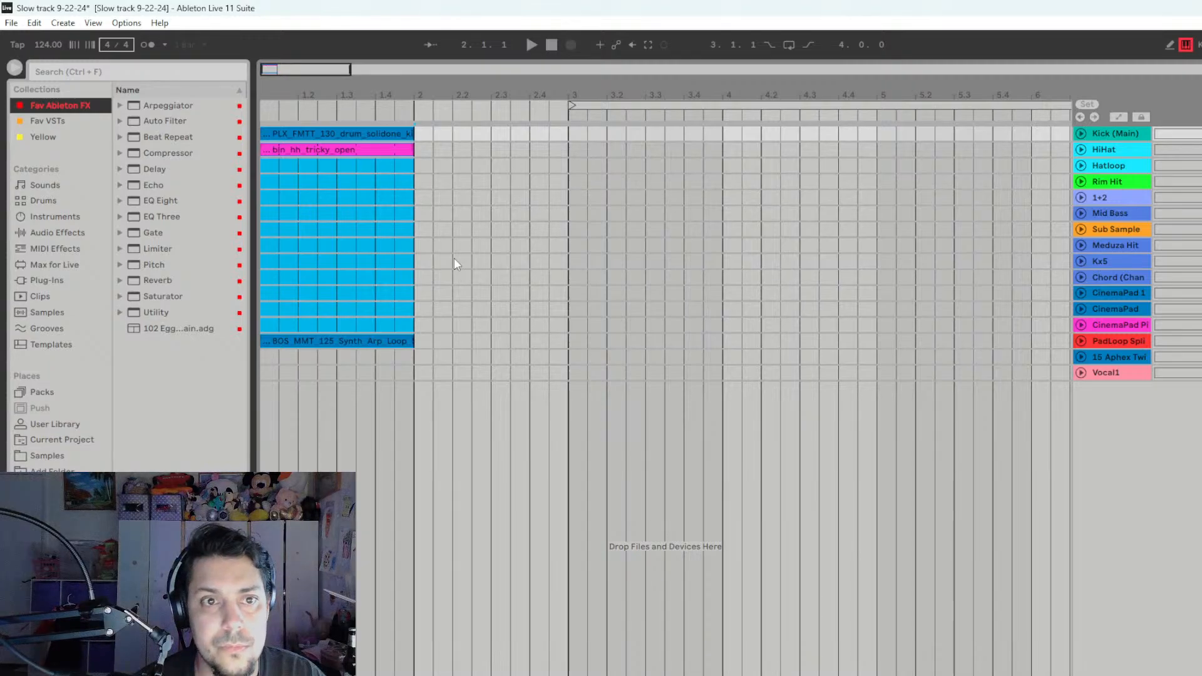
left_click_drag(412, 352, 239, 128)
key("ctrl+d")
key("ctrl+d")
key("ctrl+d")
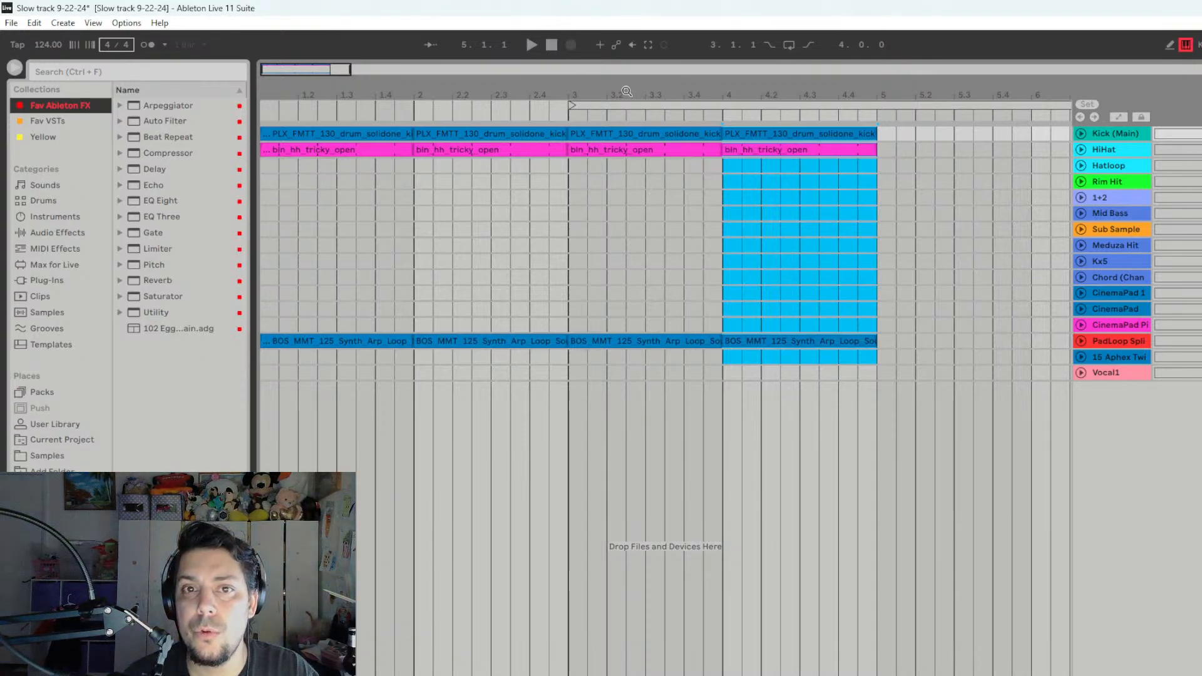
- Set the arrangement loop over bars 1 to 4 and play the looped section briefly
right_click(640, 105)
left_click(573, 104)
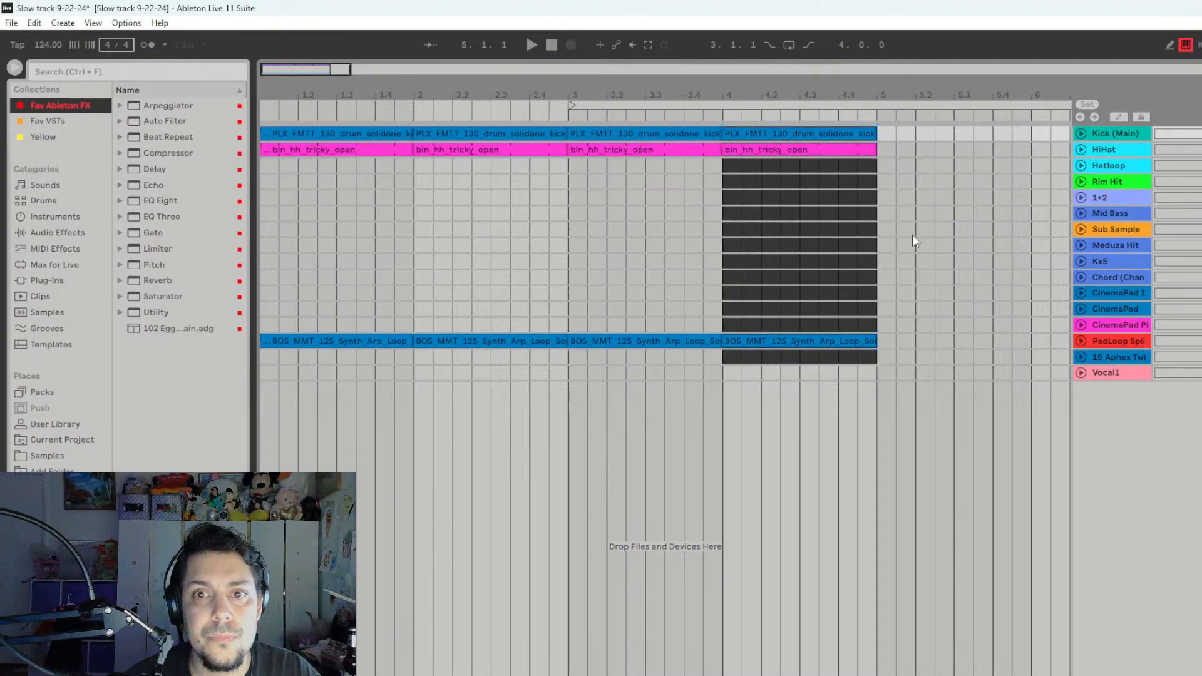
left_click_drag(877, 376, 234, 373)
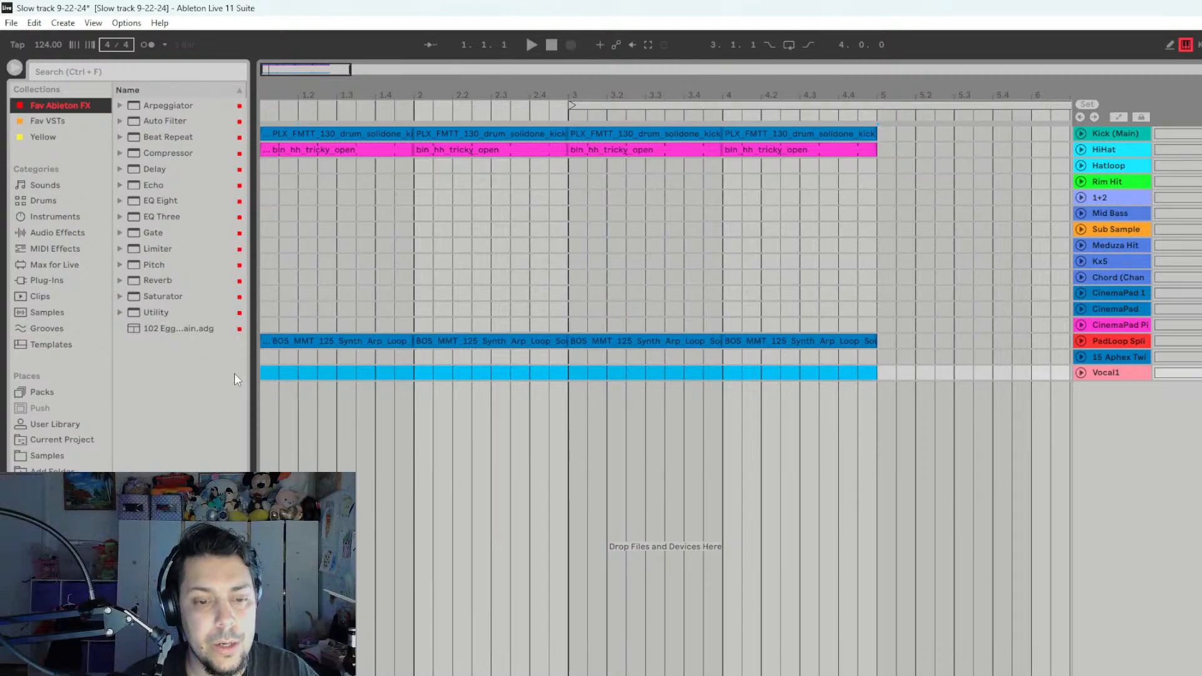
key("ctrl+l")
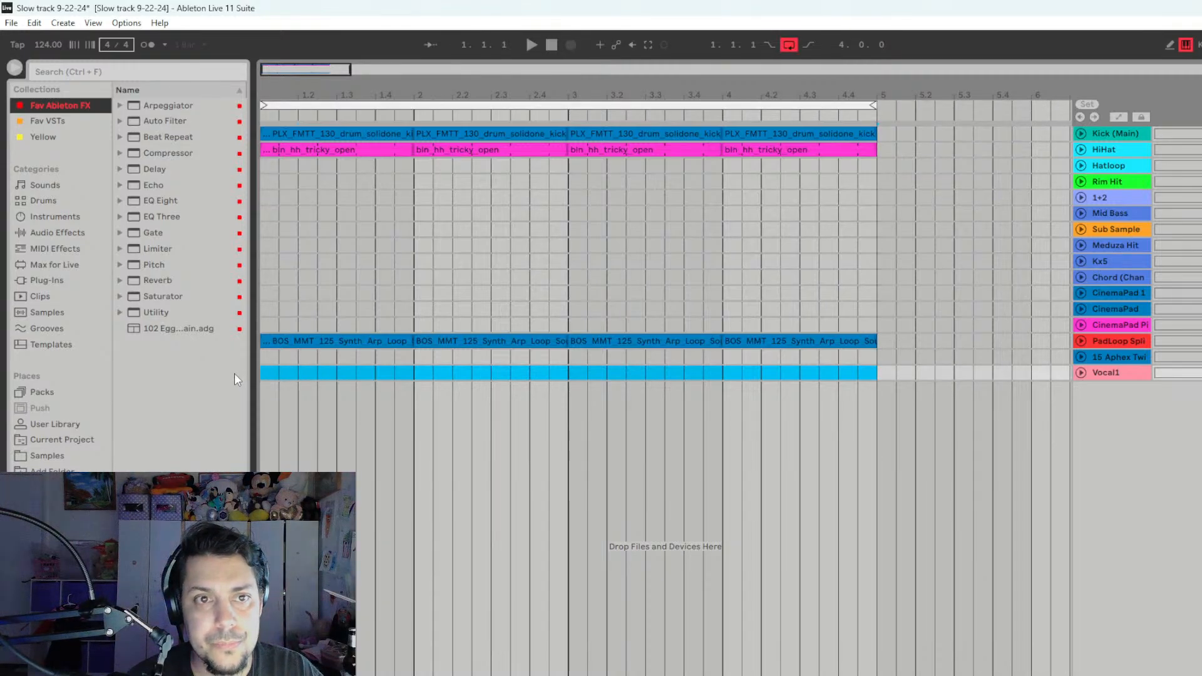
key("space")
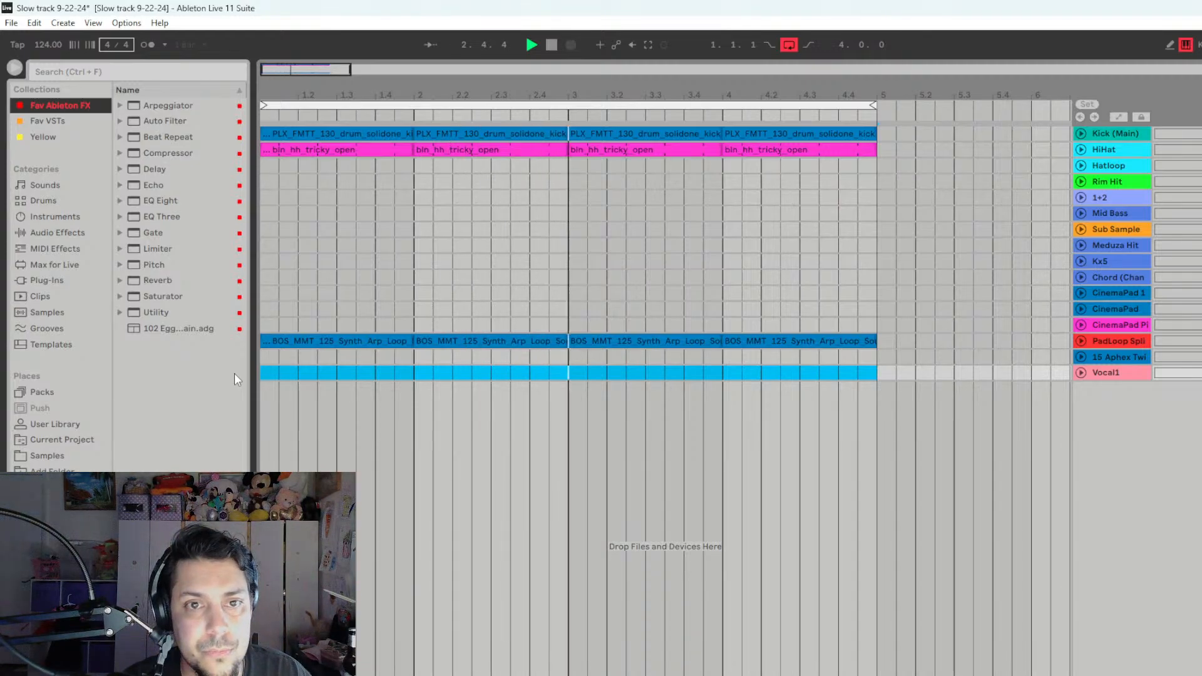
key("space")
left_click(612, 262)
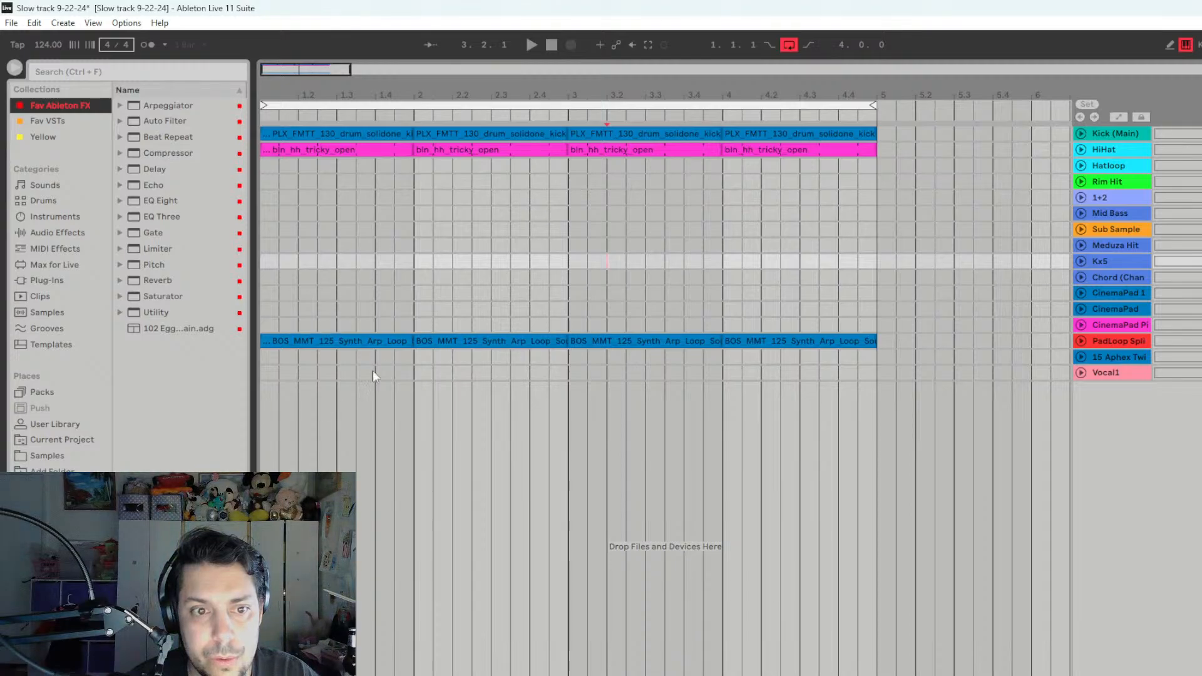
- Extend the first PadLoop Splice clip over its copies to the start of bar 5 and play it back
left_click_drag(409, 342, 877, 342)
key("space")
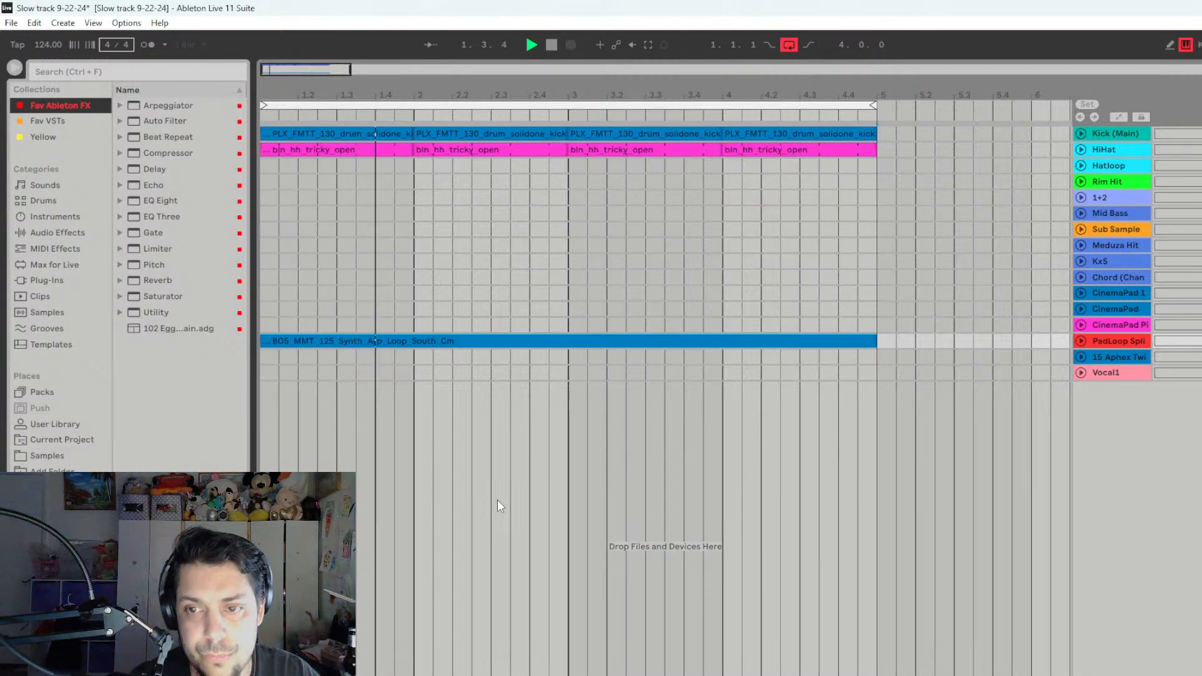
left_click_drag(350, 69, 920, 65)
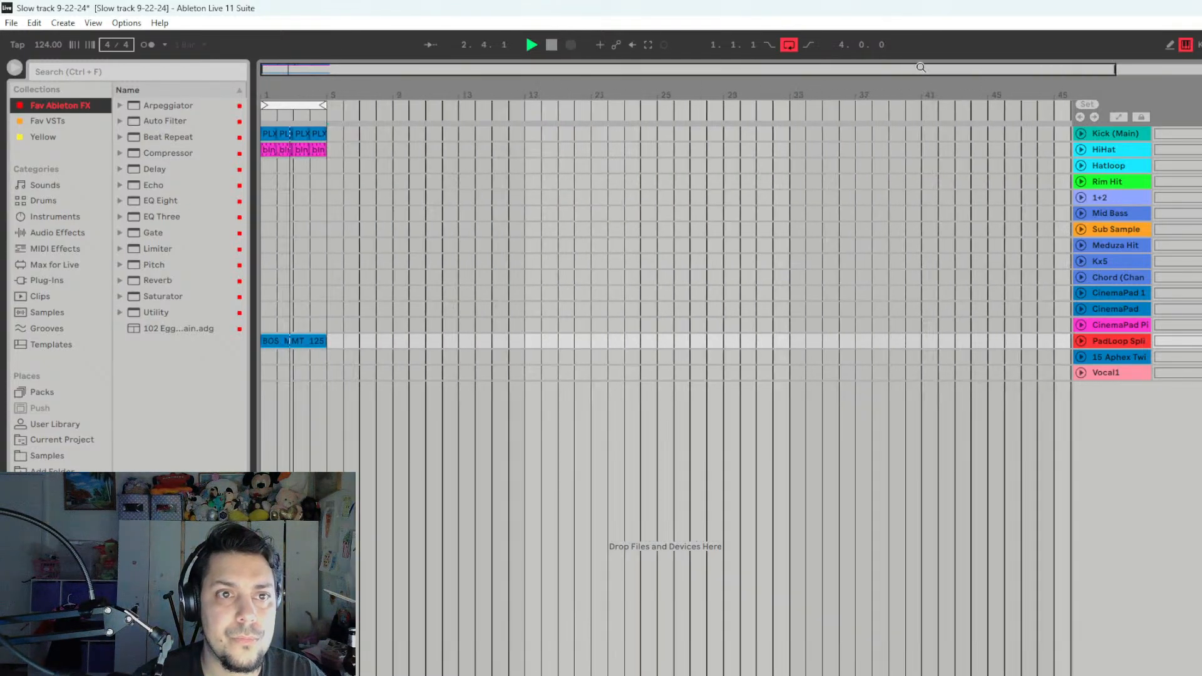
key("space")
- Move the four-bar PadLoop Splice clip to start at bar 5 and play the remaining kick and hi-hat loop
left_click_drag(276, 344, 344, 341)
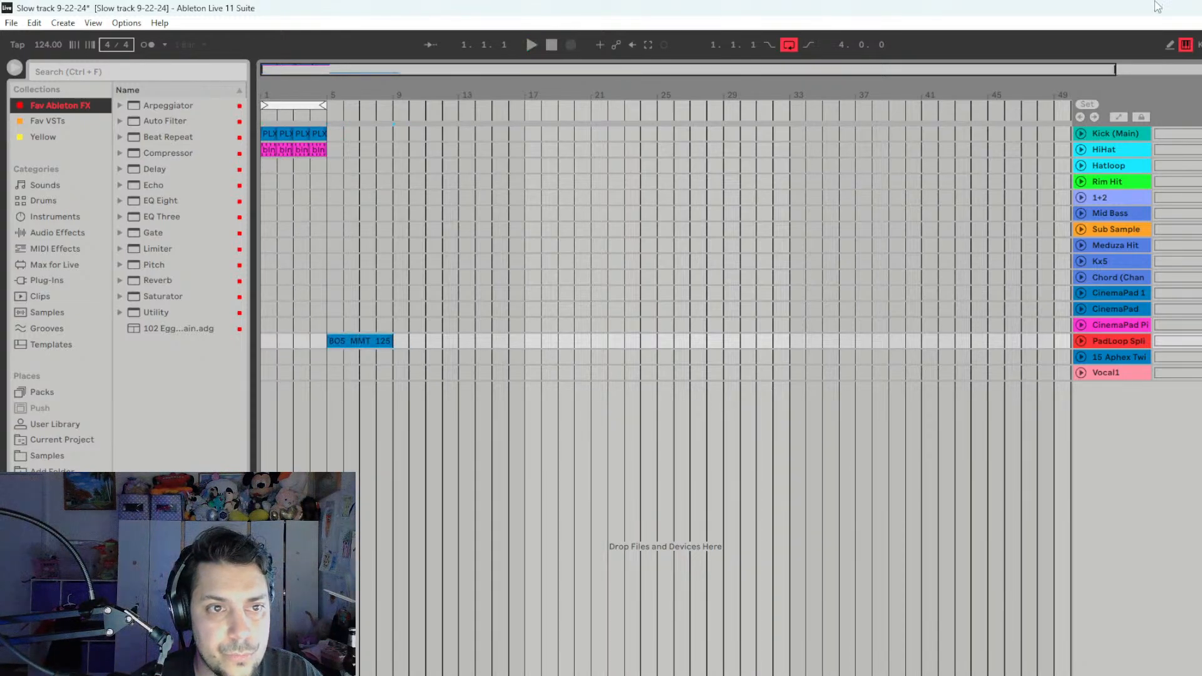
key("space")
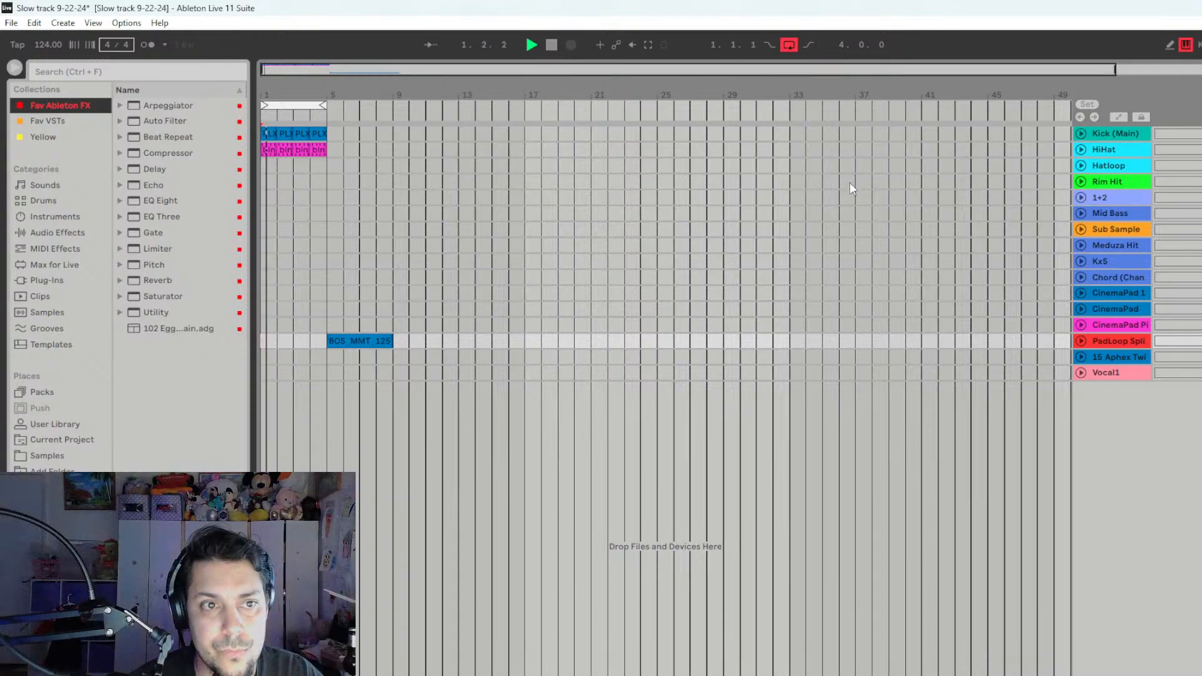
key("space")
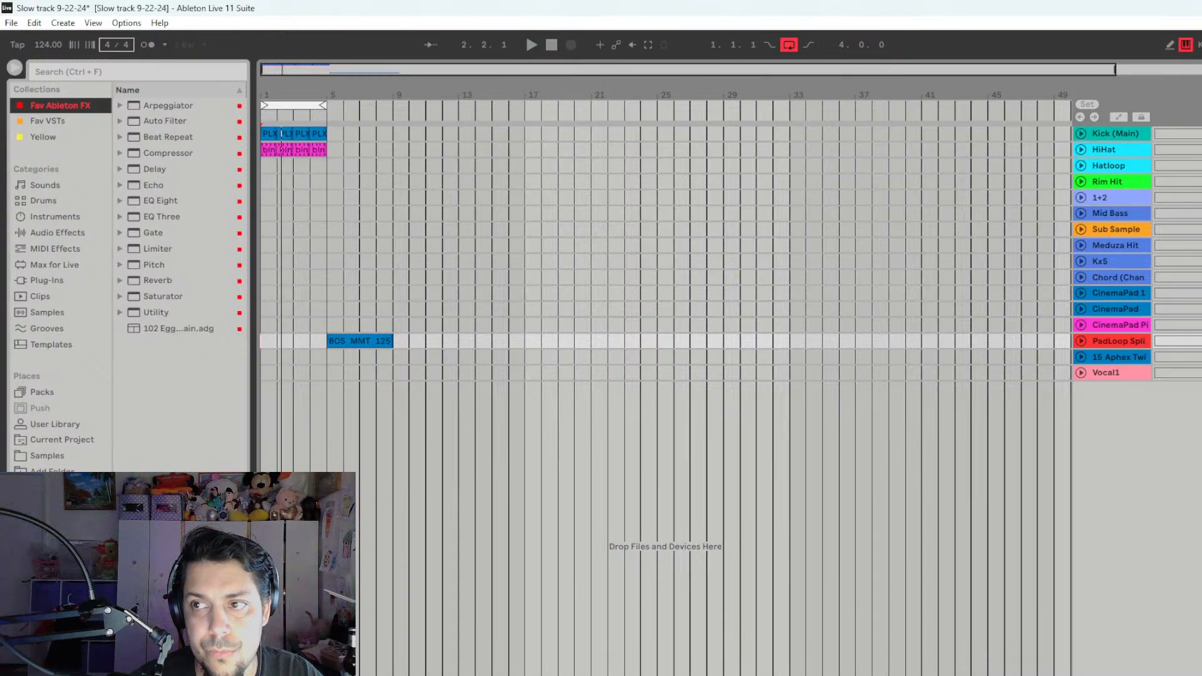
- Launch the first Mid Bass clip in the Session view and listen to it with the arrangement's kick and hi-hat
key("Tab")
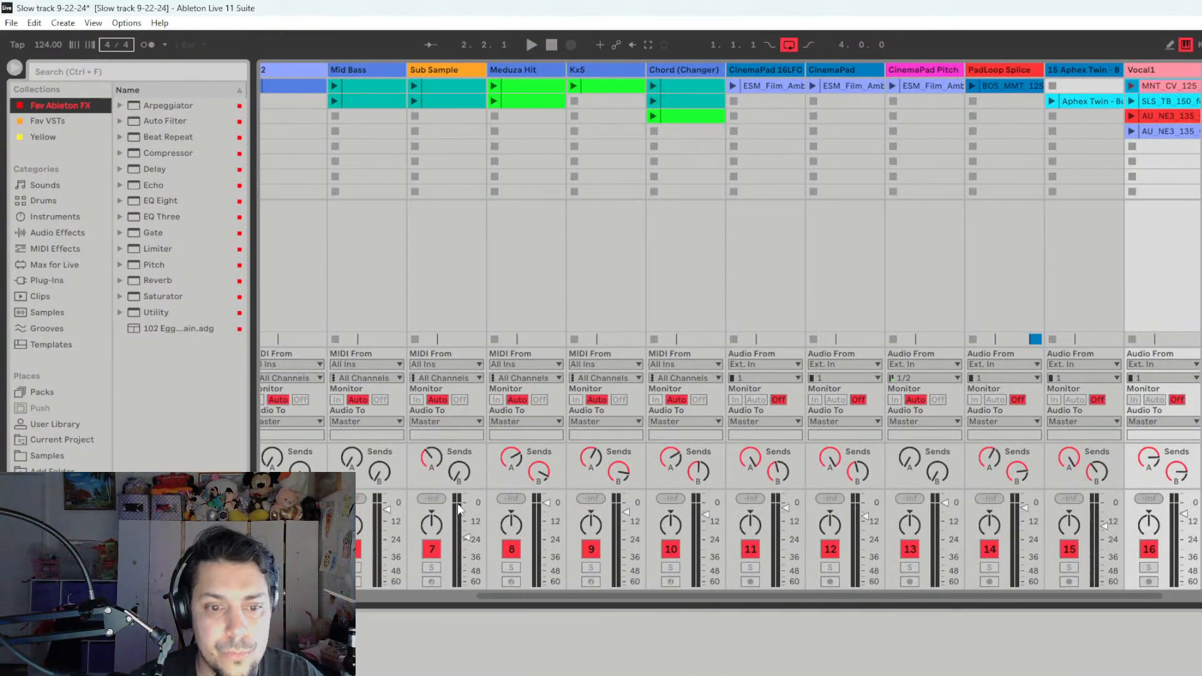
left_click(473, 596)
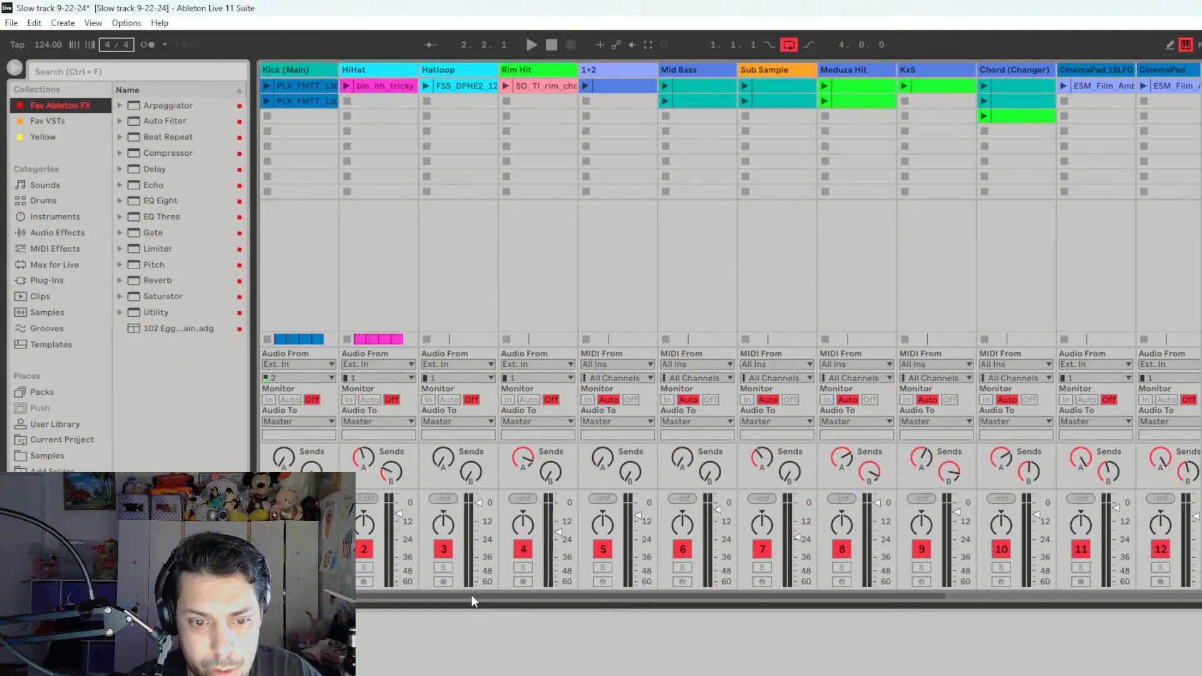
left_click(665, 84)
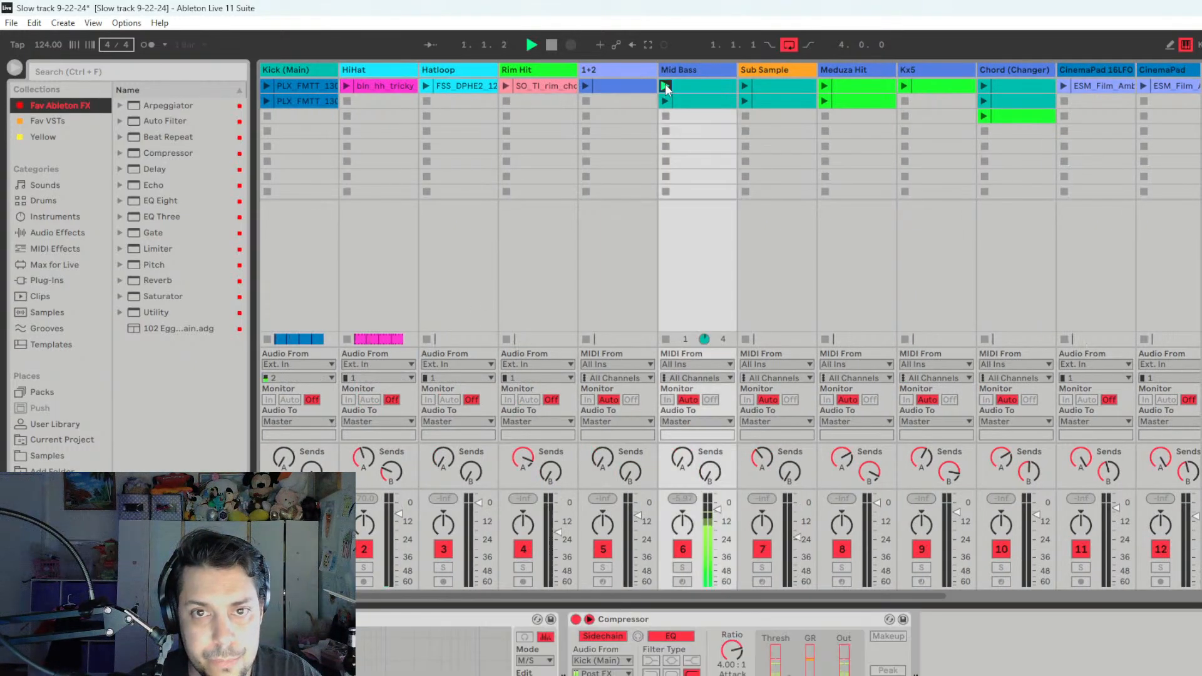
key("Tab")
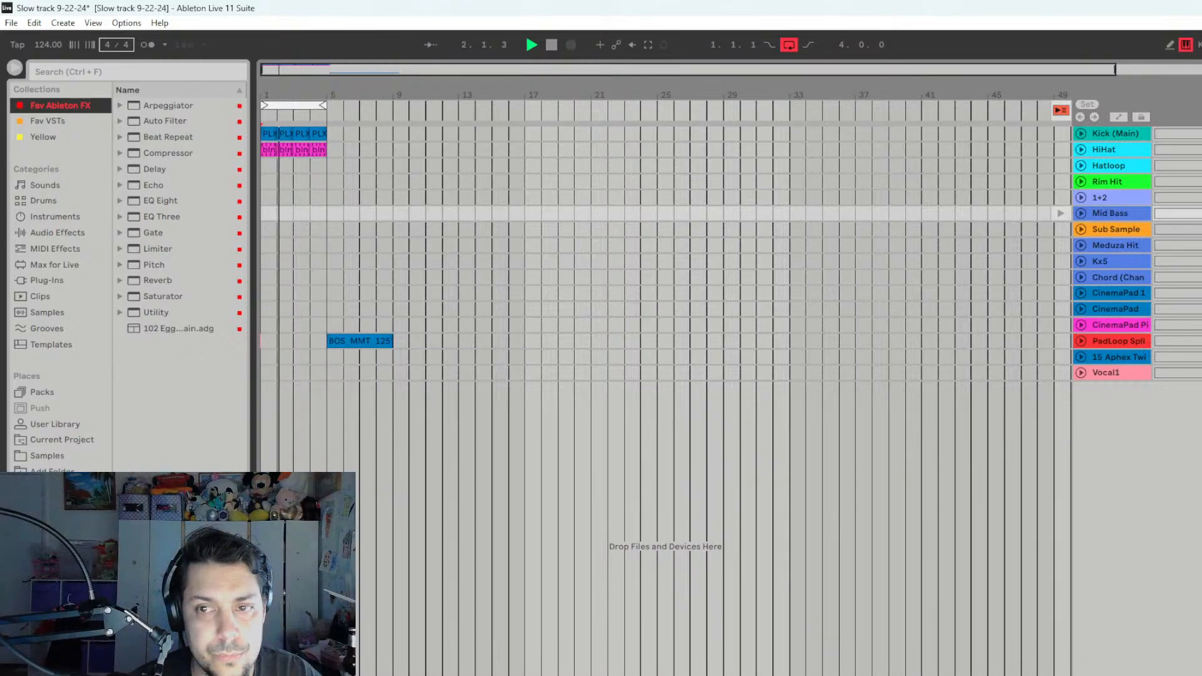
key("space")
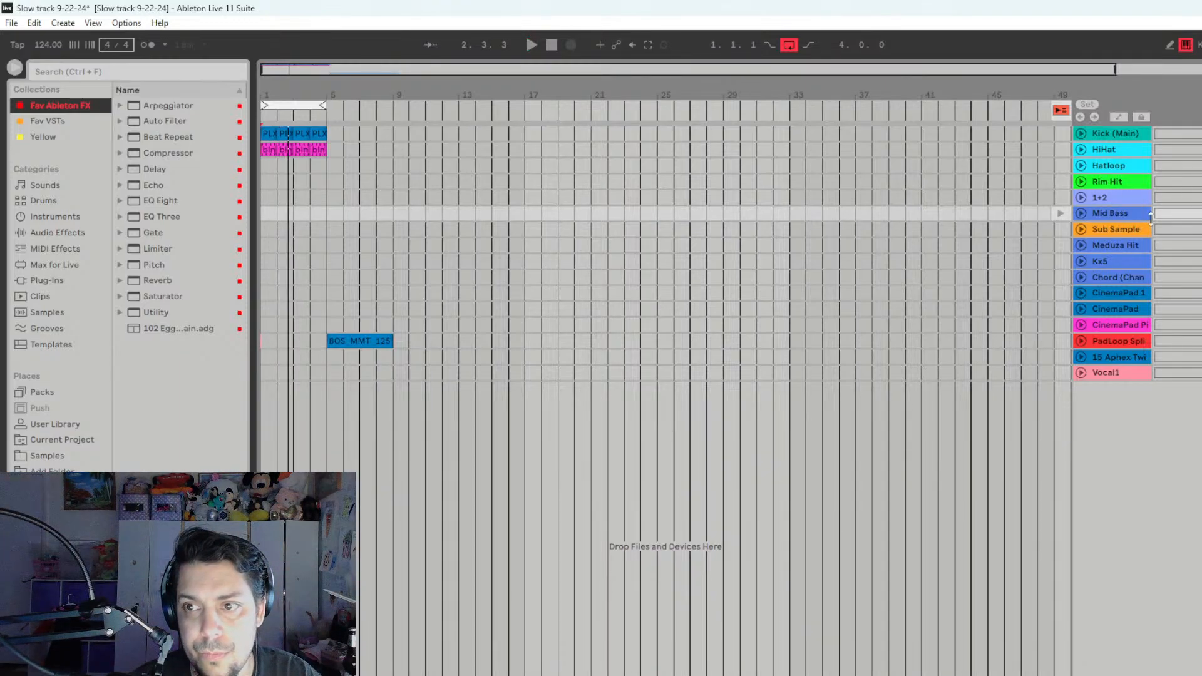
- Add an Auto Filter after the Compressor on Mid Bass and lower its filter frequency to about 497 Hz during playback
left_click(1126, 219)
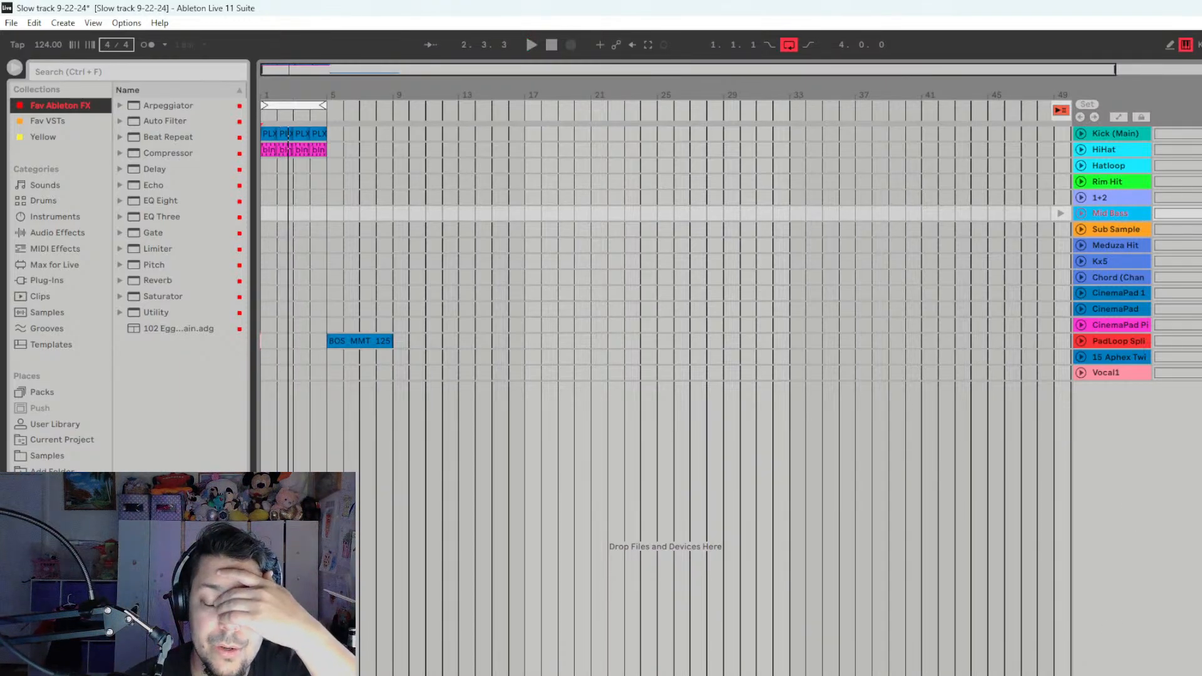
key("shift+Tab")
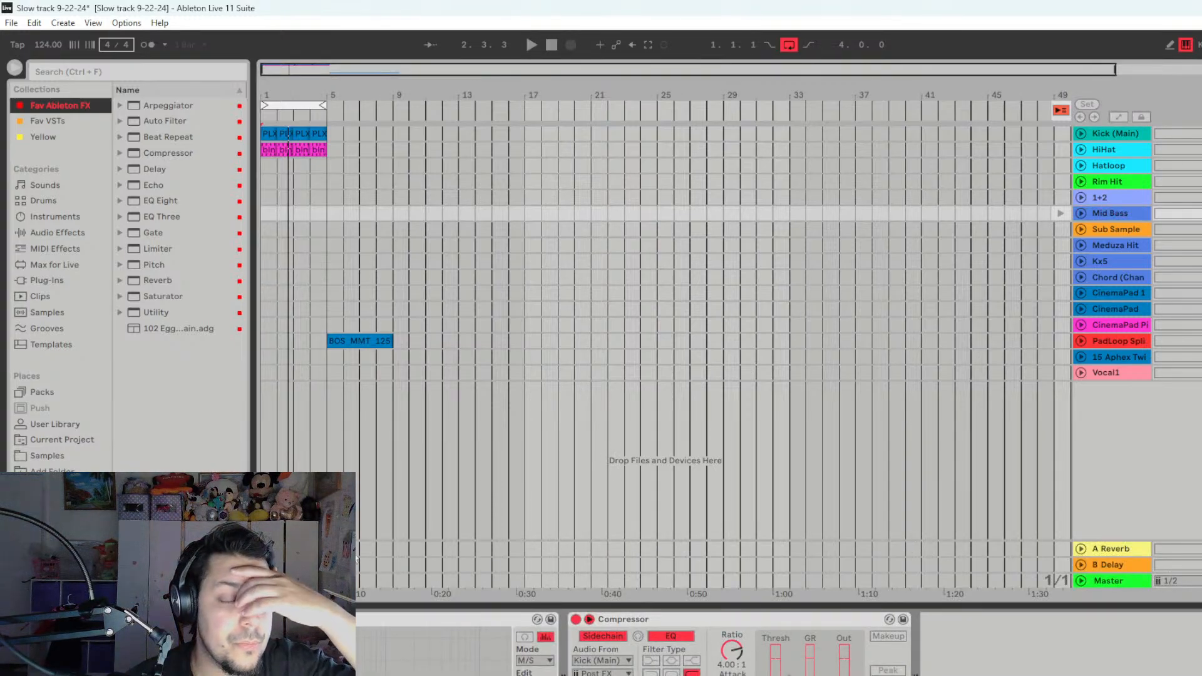
left_click_drag(167, 121, 650, 465)
left_click_drag(942, 674, 1000, 620)
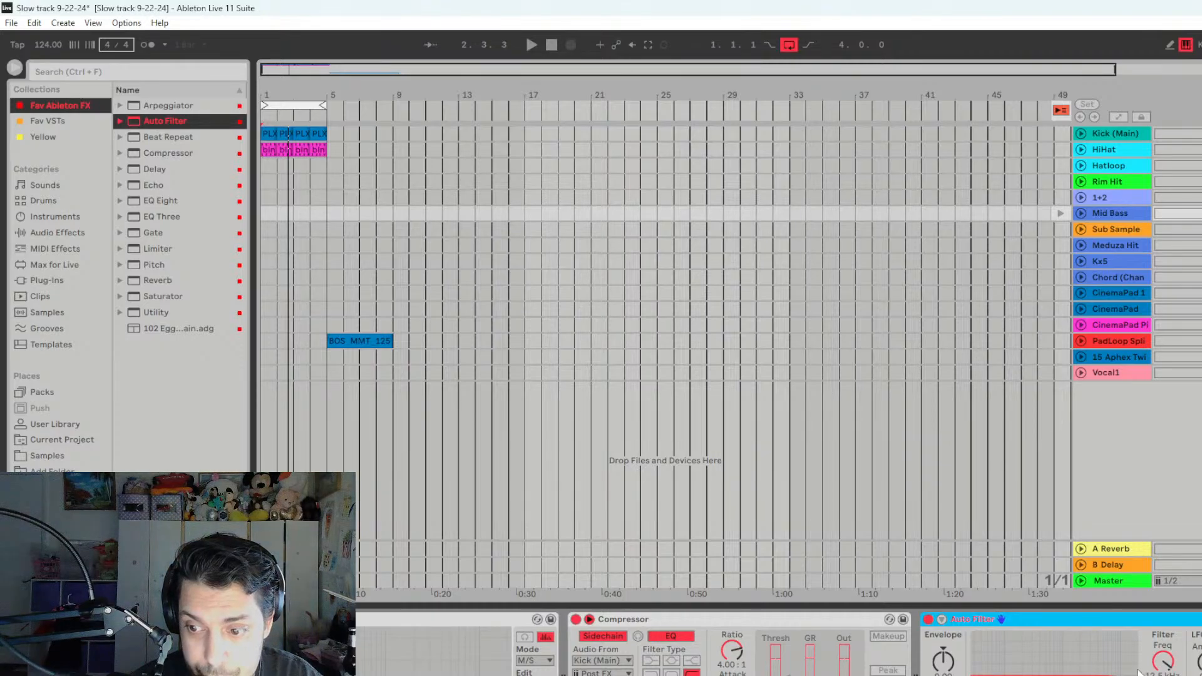
key("space")
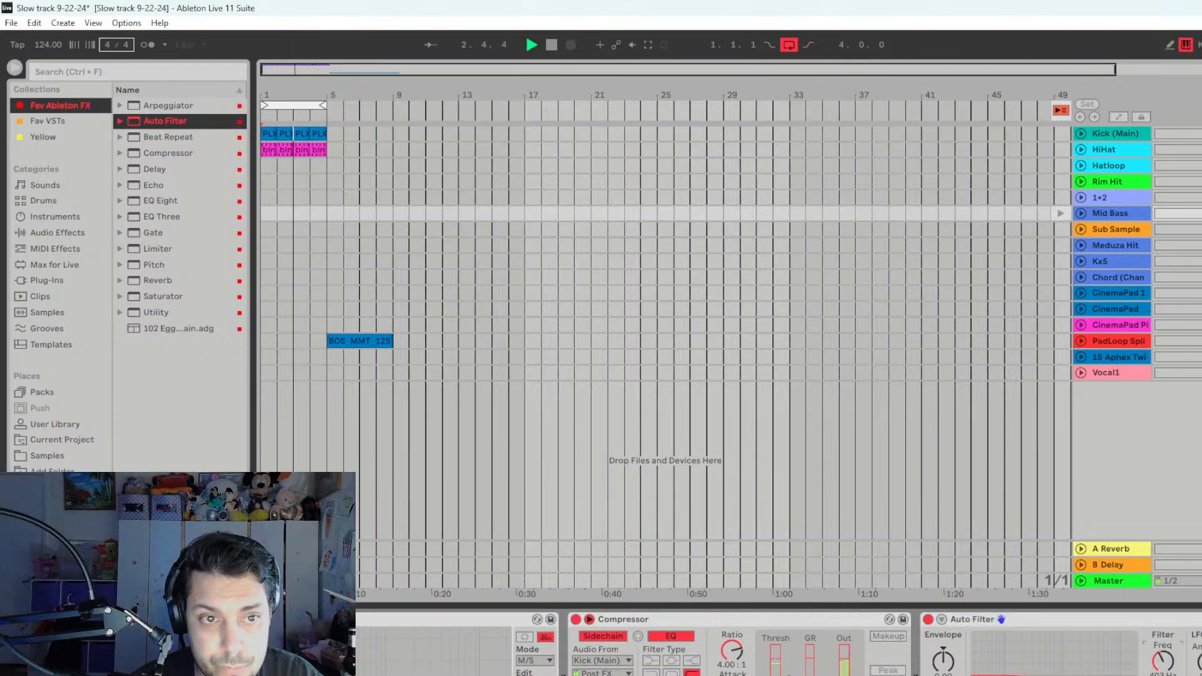
key("space")
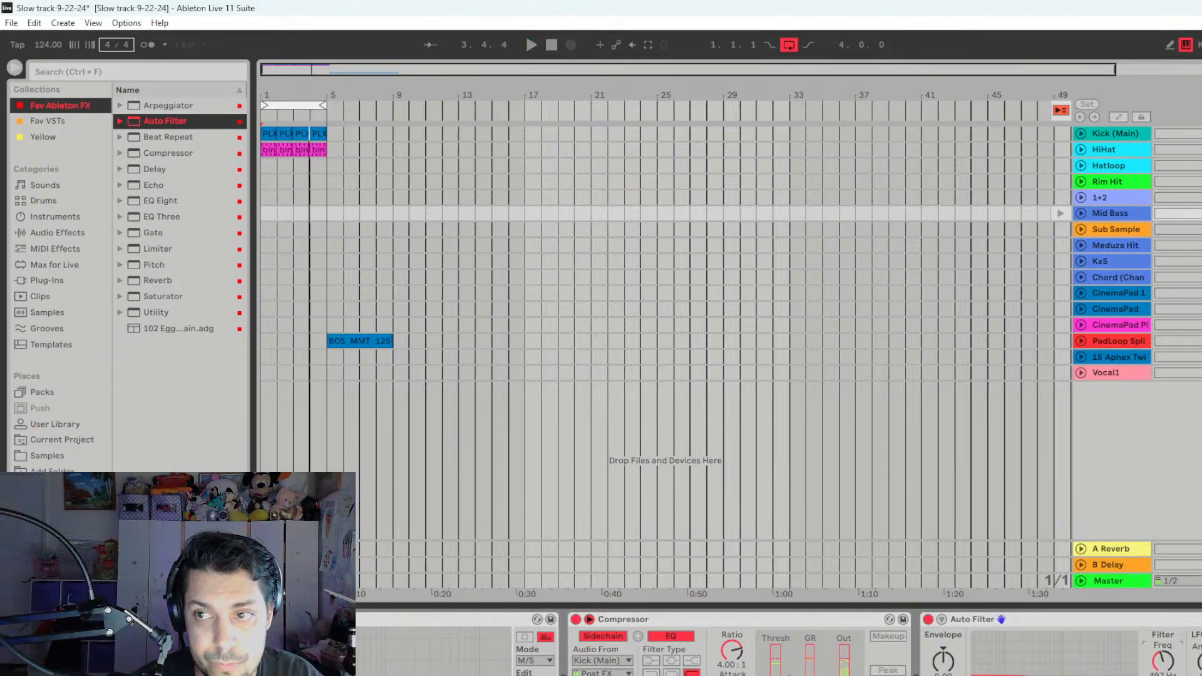
- Launch the first Sub Sample clip in the Session view and listen to it together with Mid Bass and the arrangement loop
key("Tab")
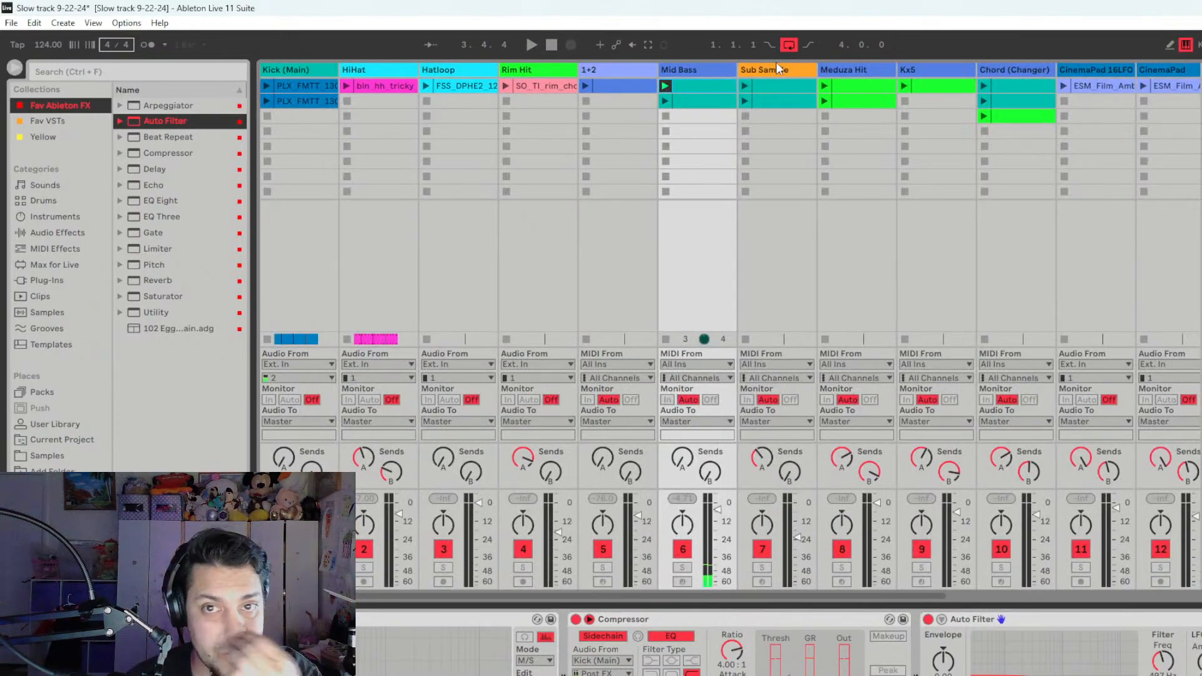
left_click(746, 87)
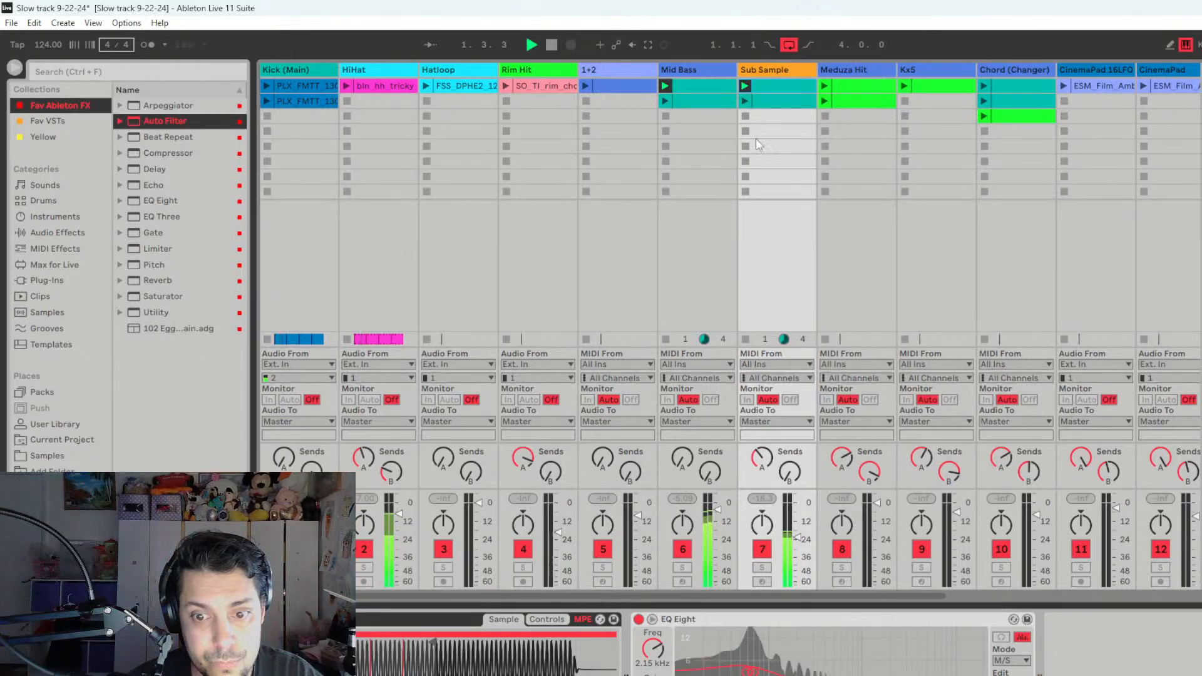
key("Tab")
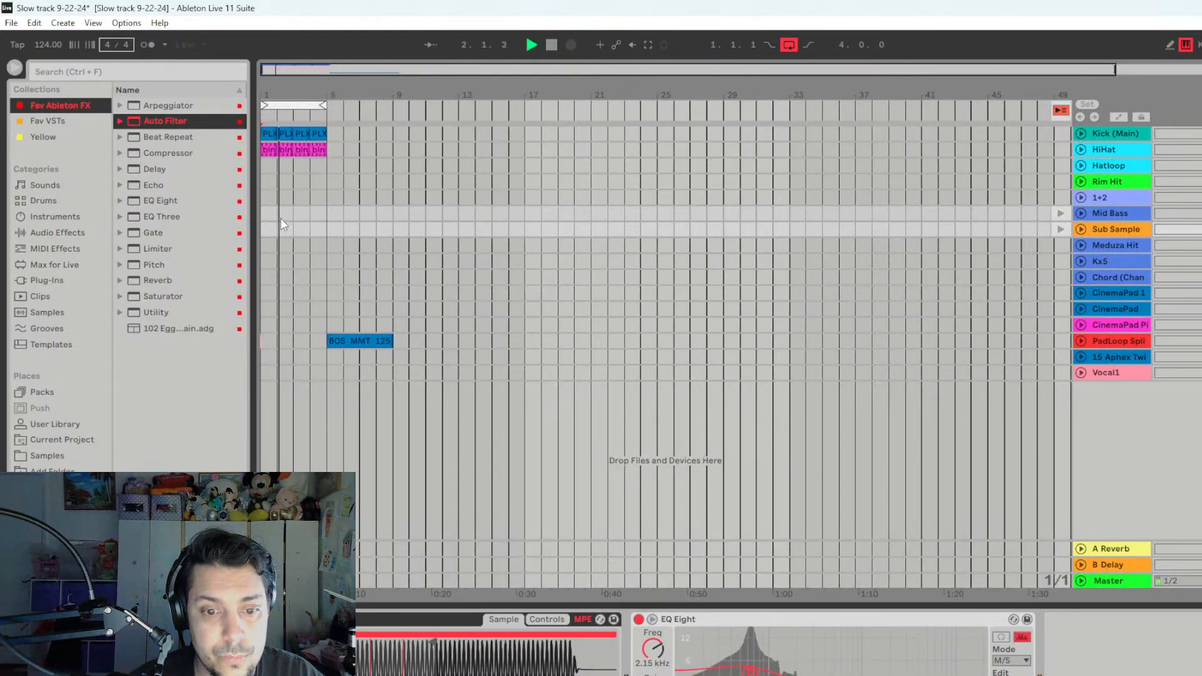
key("space")
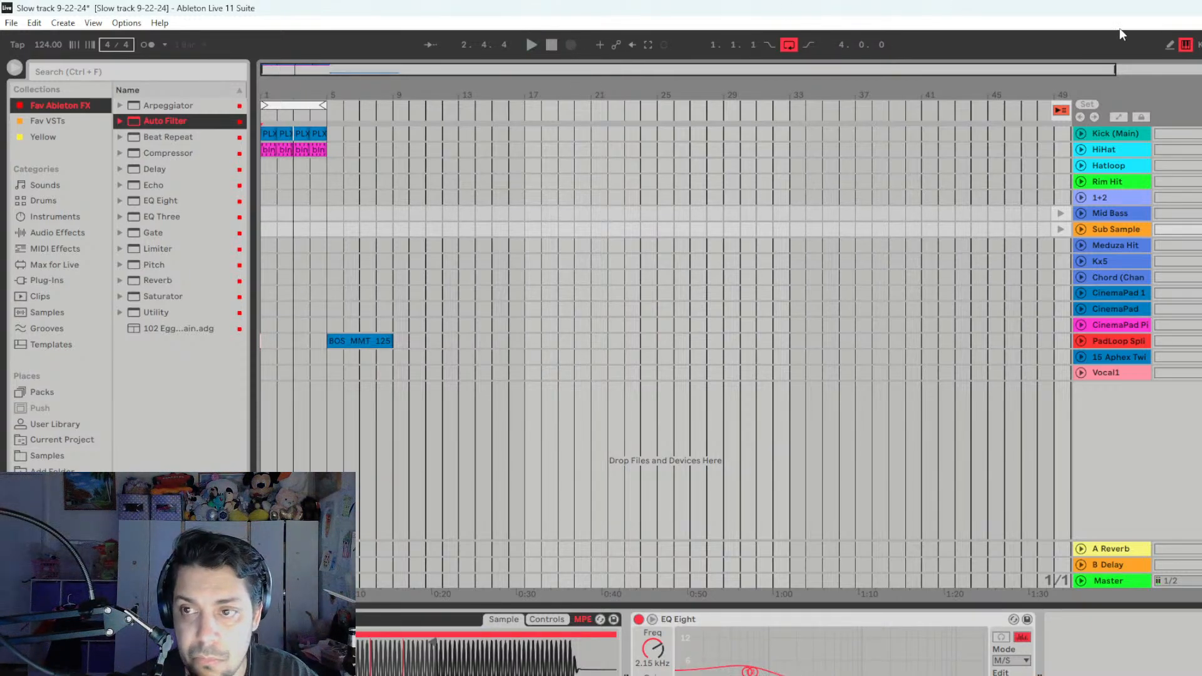
- Raise the Mid Bass Auto Filter frequency to about 936 Hz while listening to the bass with the arrangement loop
left_click(1113, 215)
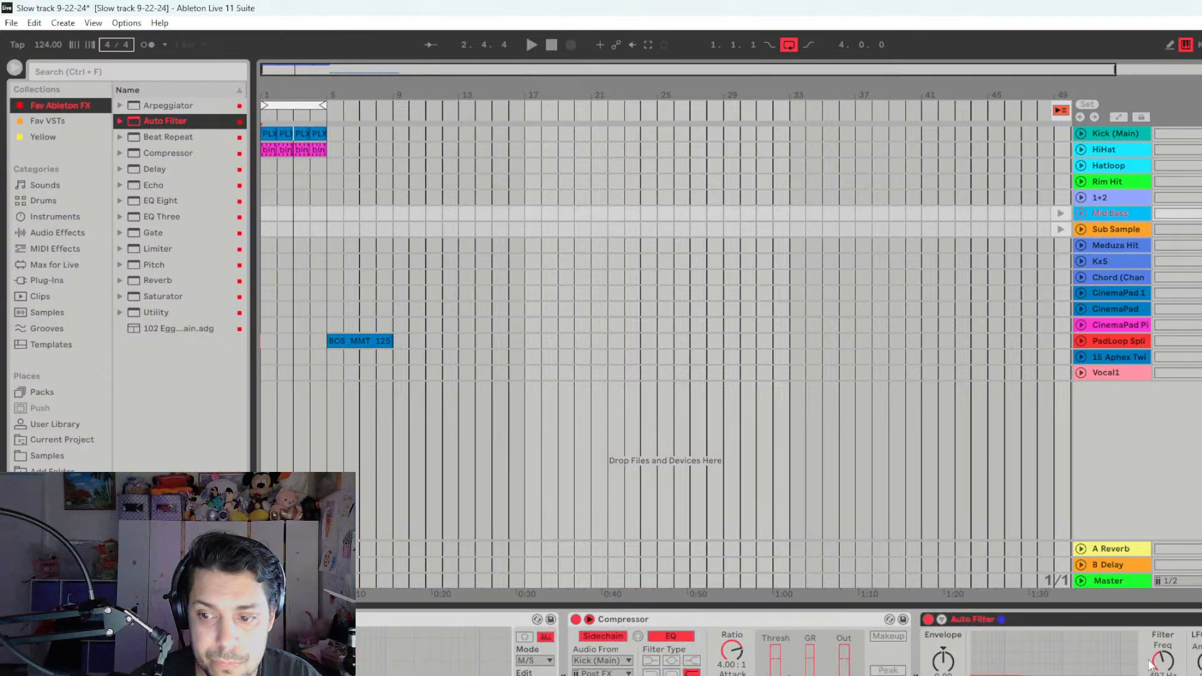
key("space")
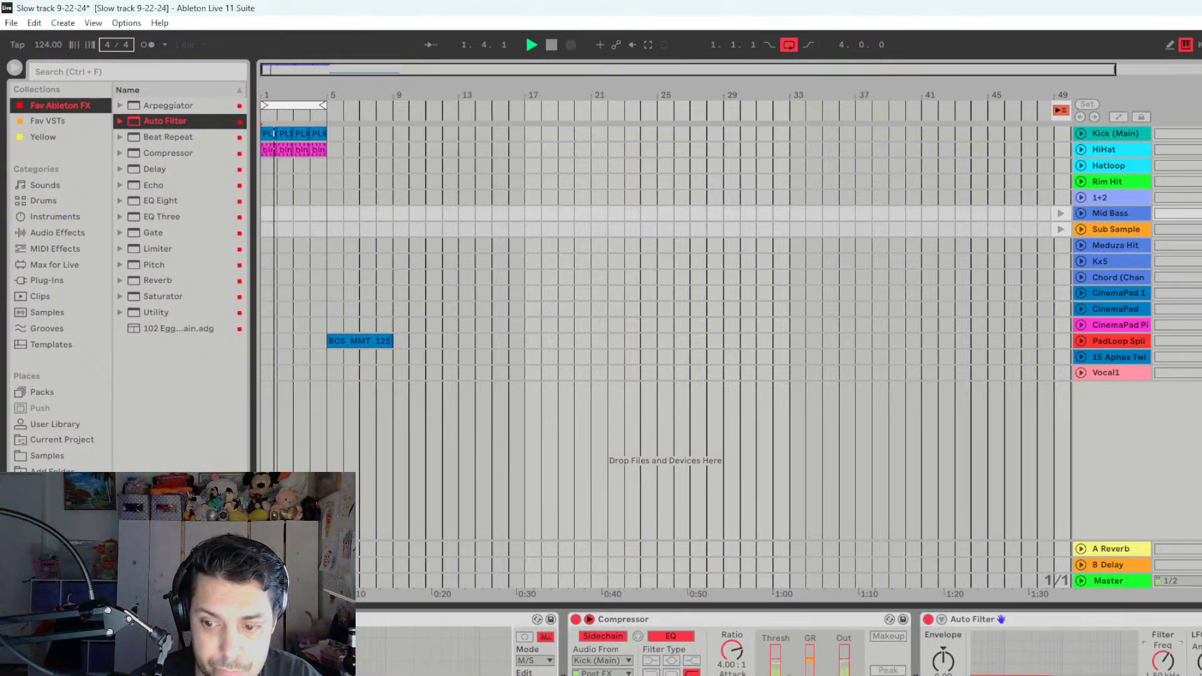
key("space")
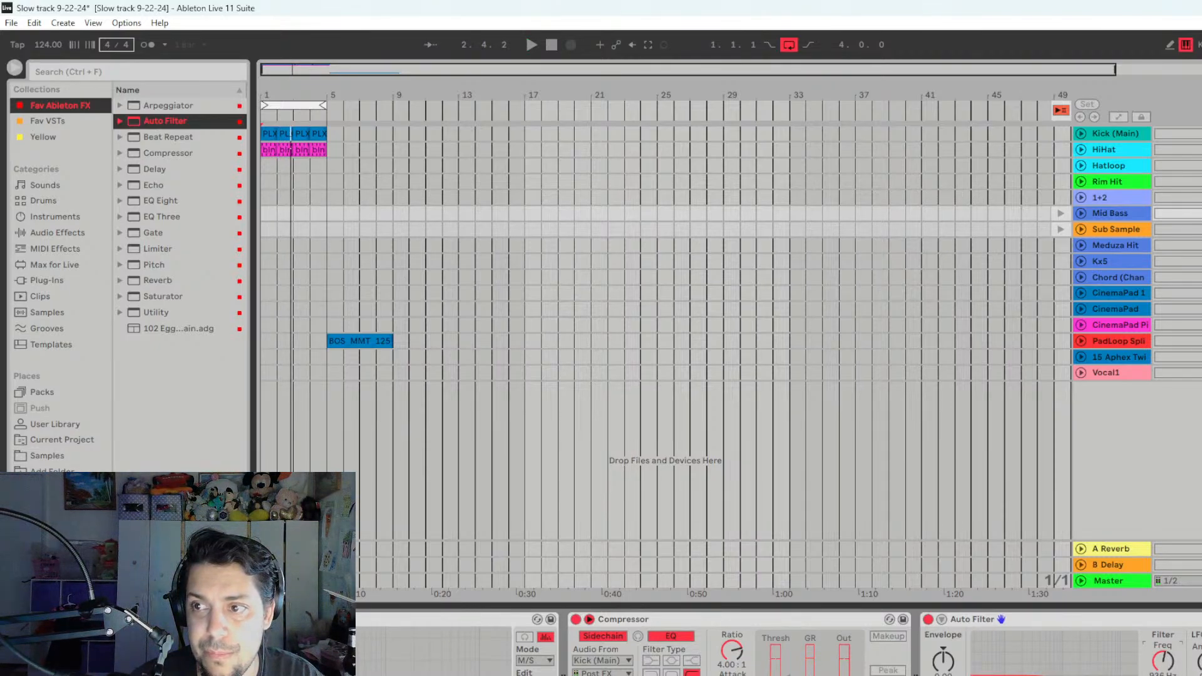
key("space")
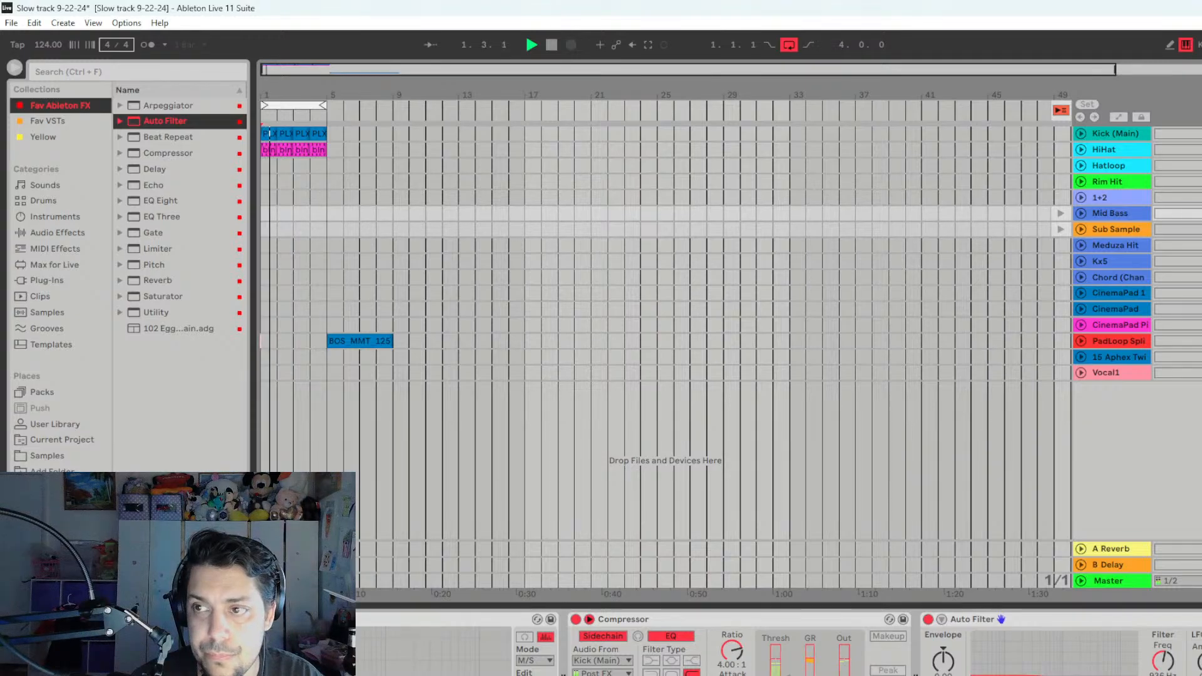
- Check the FX1 reverb in Mid Bass's Massive synth with the track soloed, and unsolo the track after closing the synth
key("Tab")
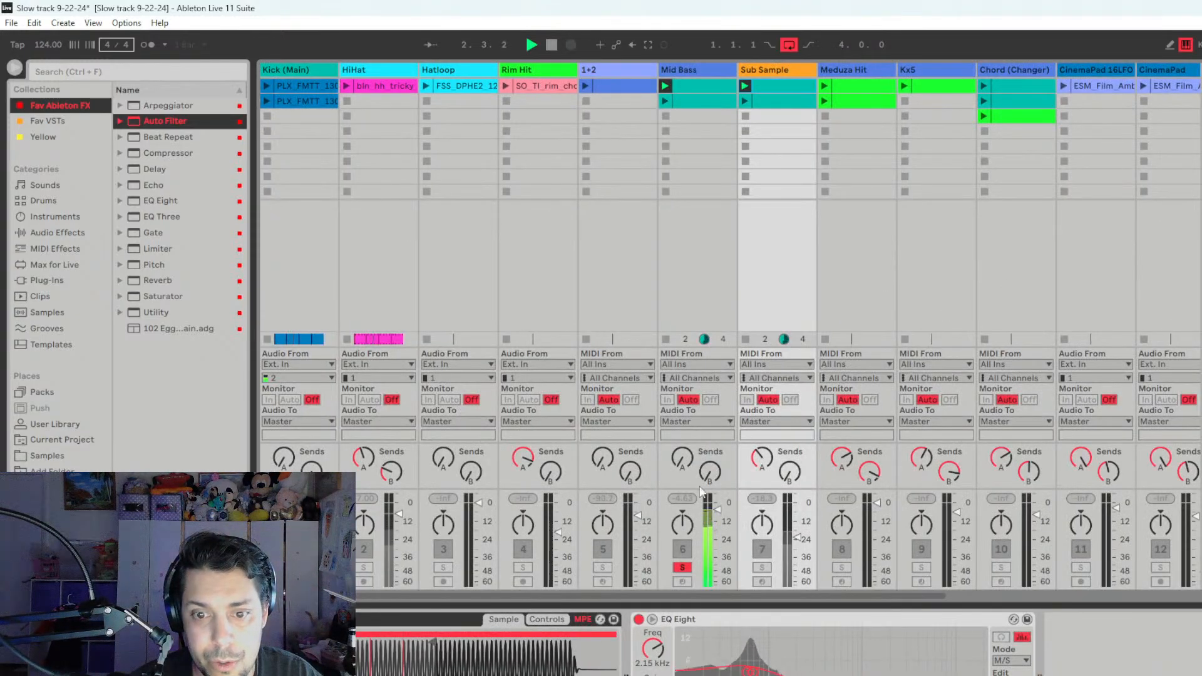
left_click(715, 69)
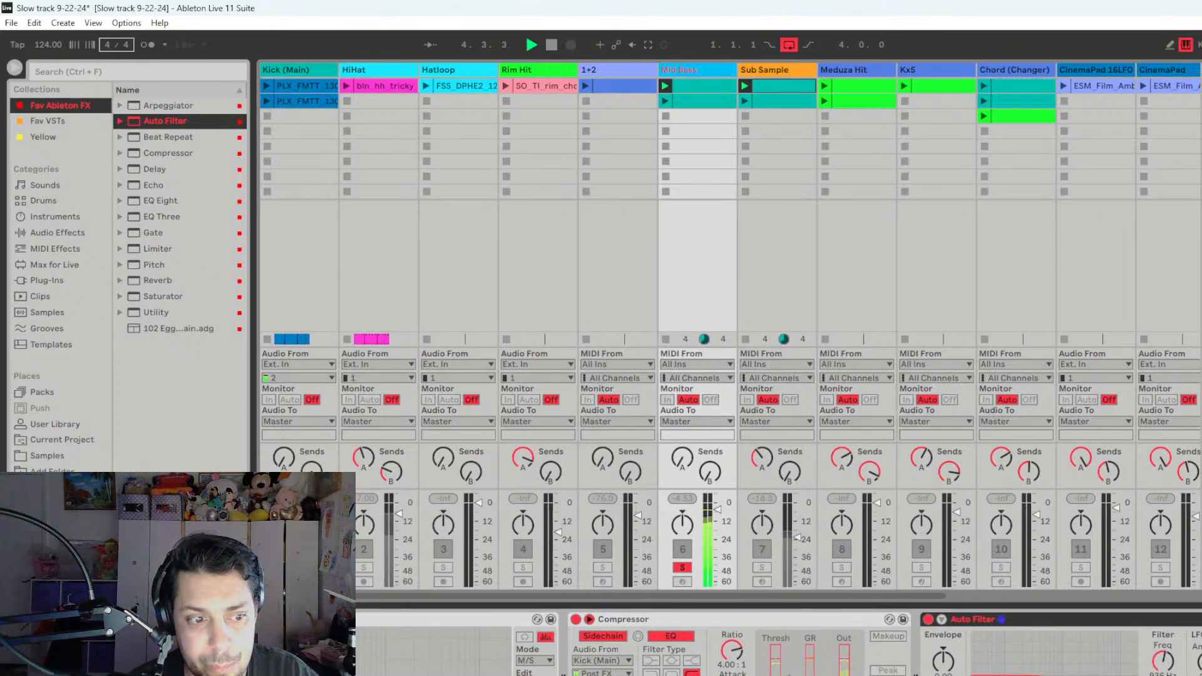
left_click(45, 619)
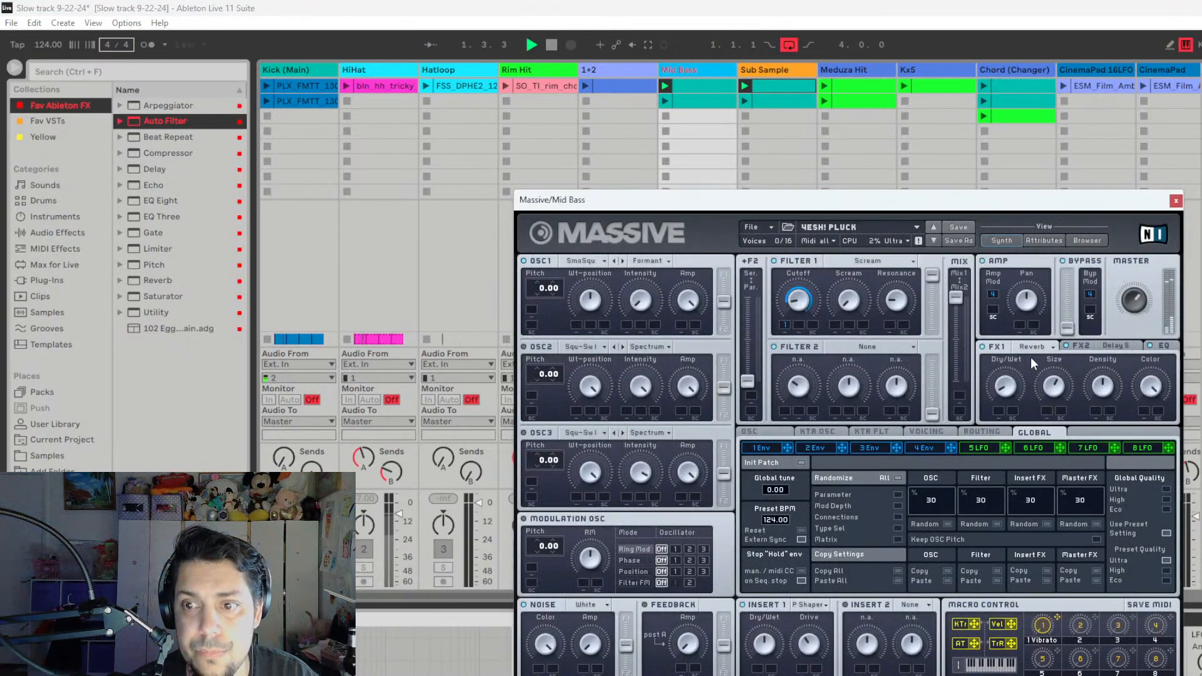
left_click(1021, 346)
left_click(995, 347)
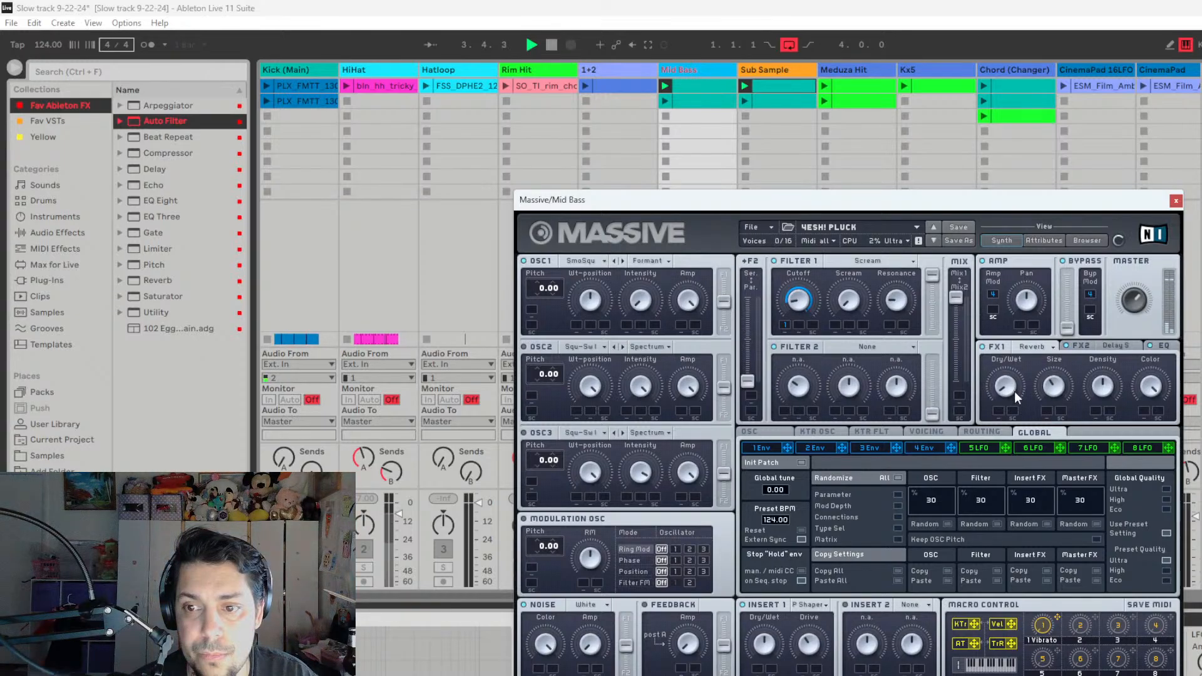
left_click(1177, 200)
left_click(684, 568)
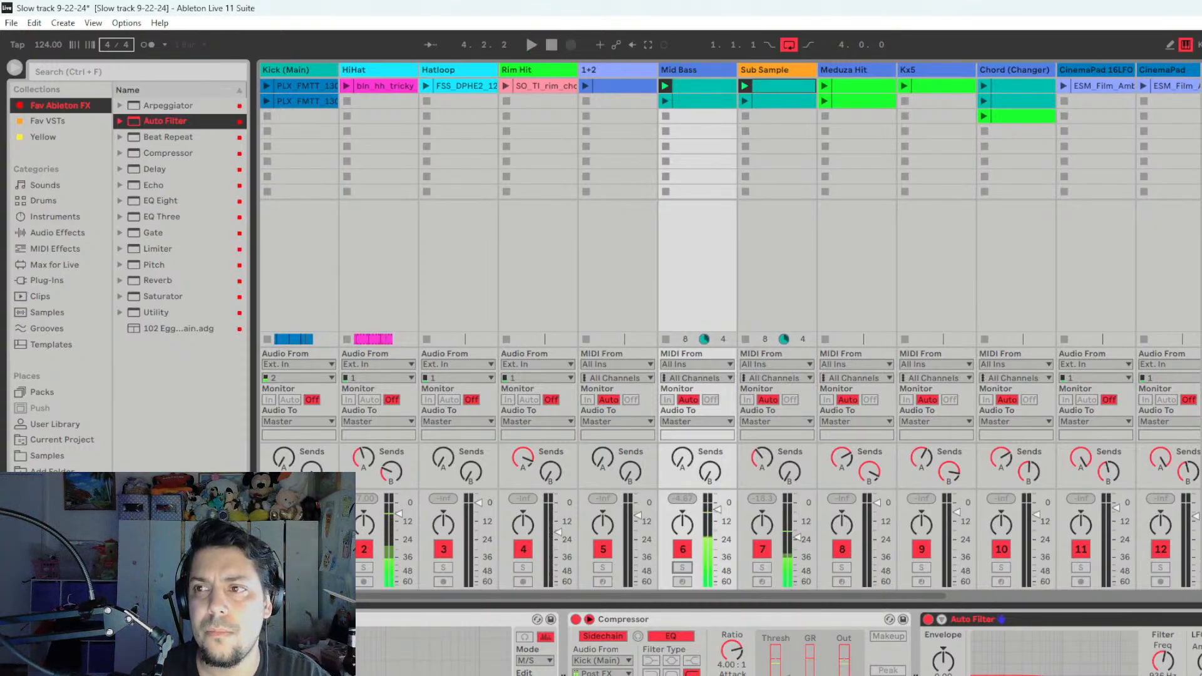
- Record the playing Mid Bass and Sub Sample clips into bars 1 to 4 of the arrangement and switch playback back to the arrangement
key("Tab")
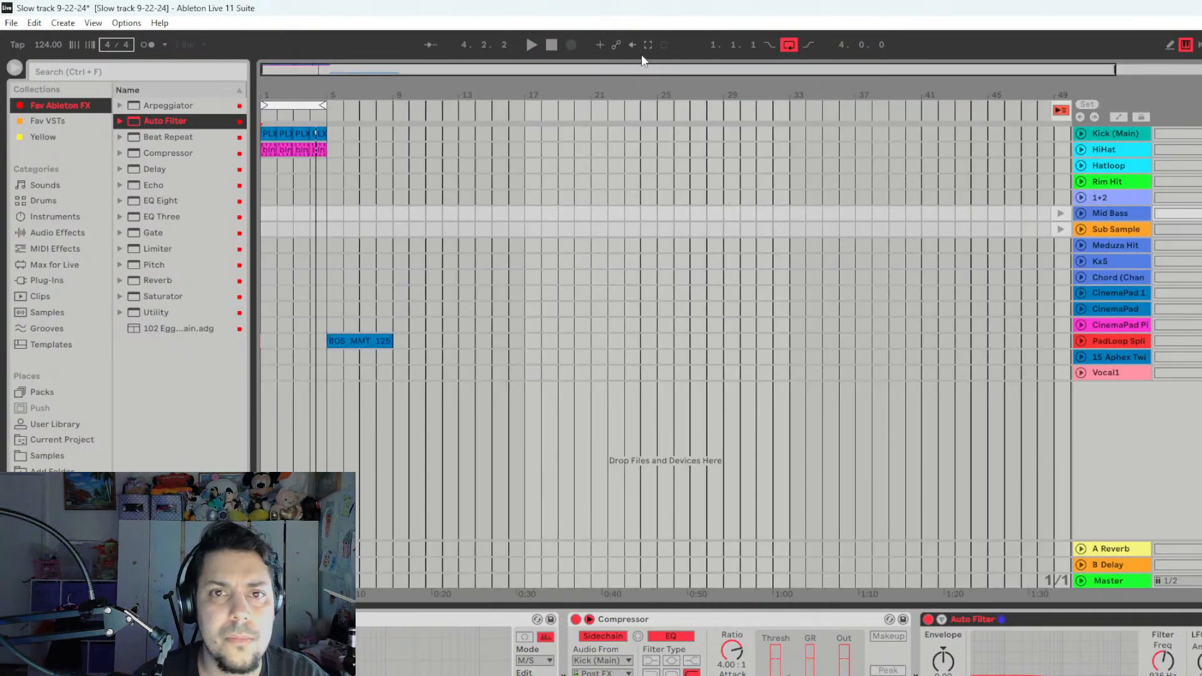
left_click(571, 45)
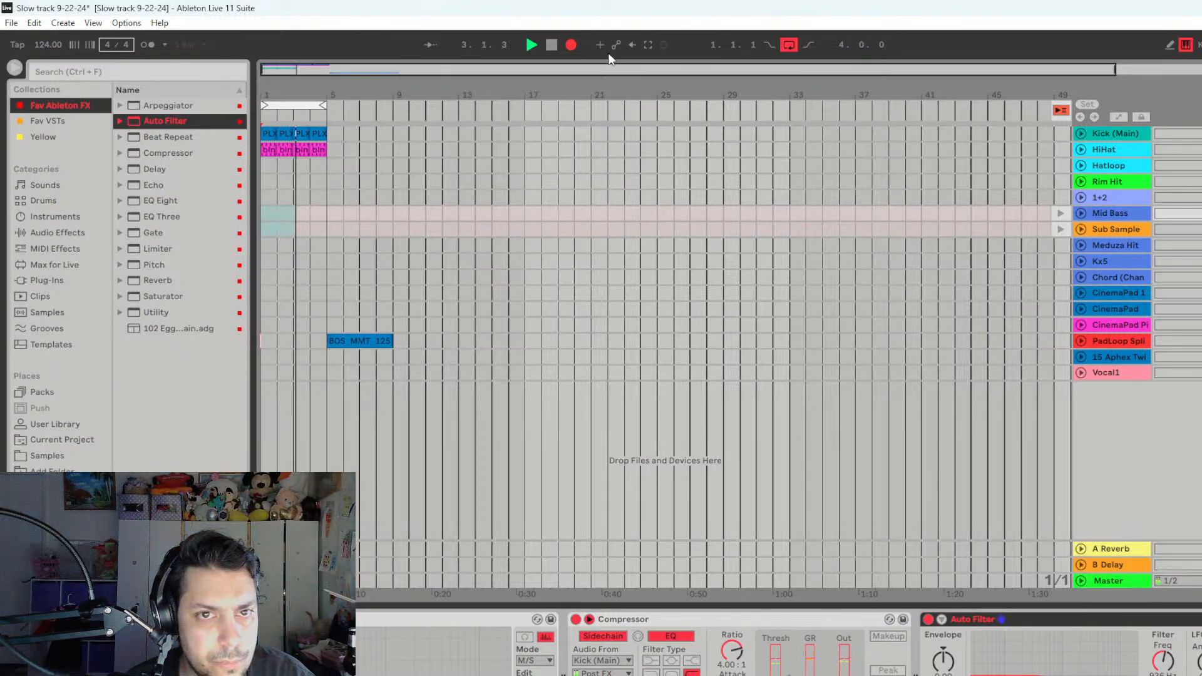
left_click(572, 48)
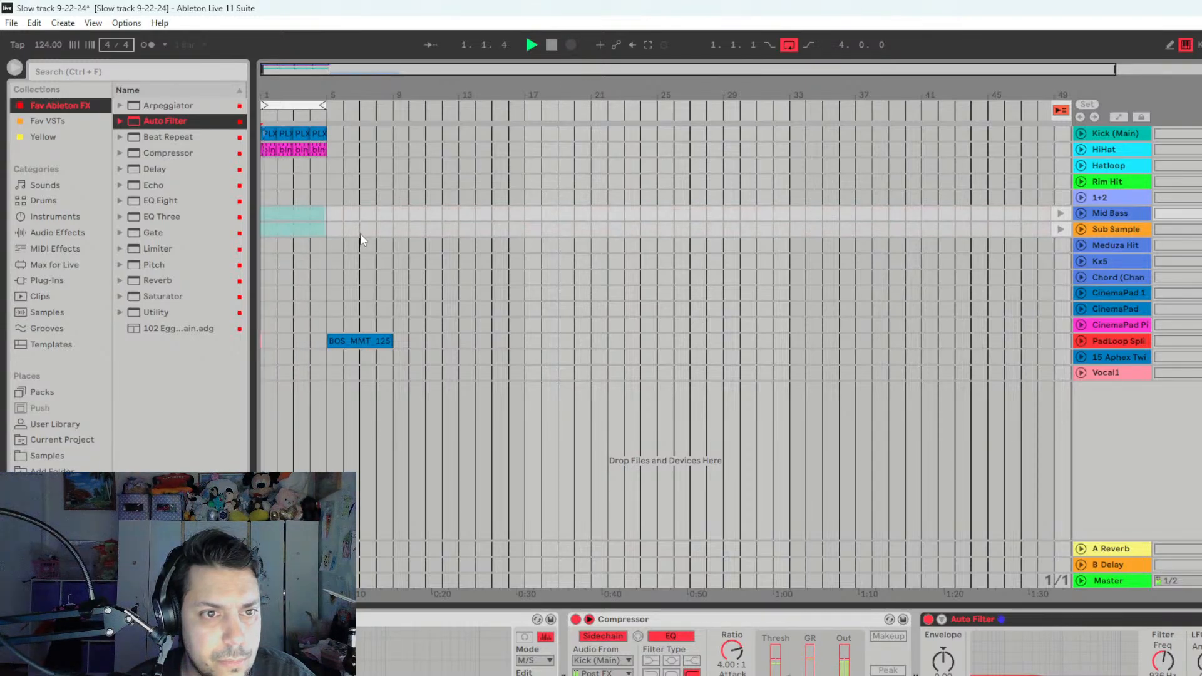
key("space")
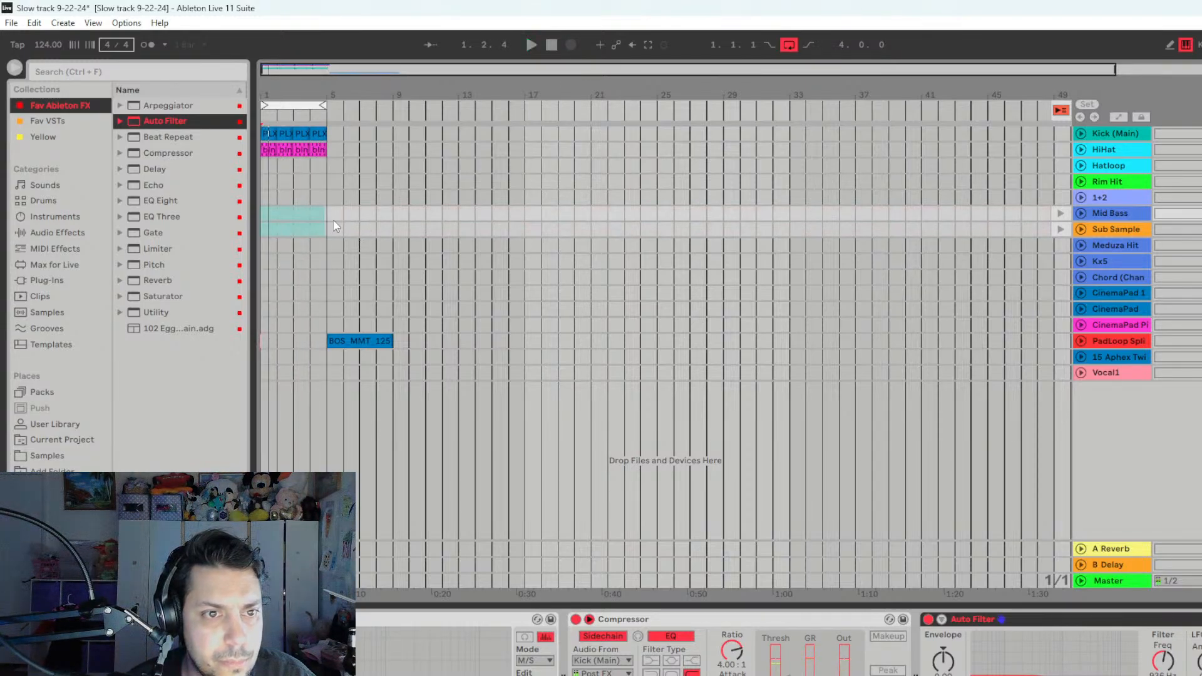
left_click(1061, 111)
- Play back the recorded intro and duplicate its four bars of kick, hi-hat, Mid Bass and Sub Sample to start at bar 5
left_click_drag(336, 236, 291, 199)
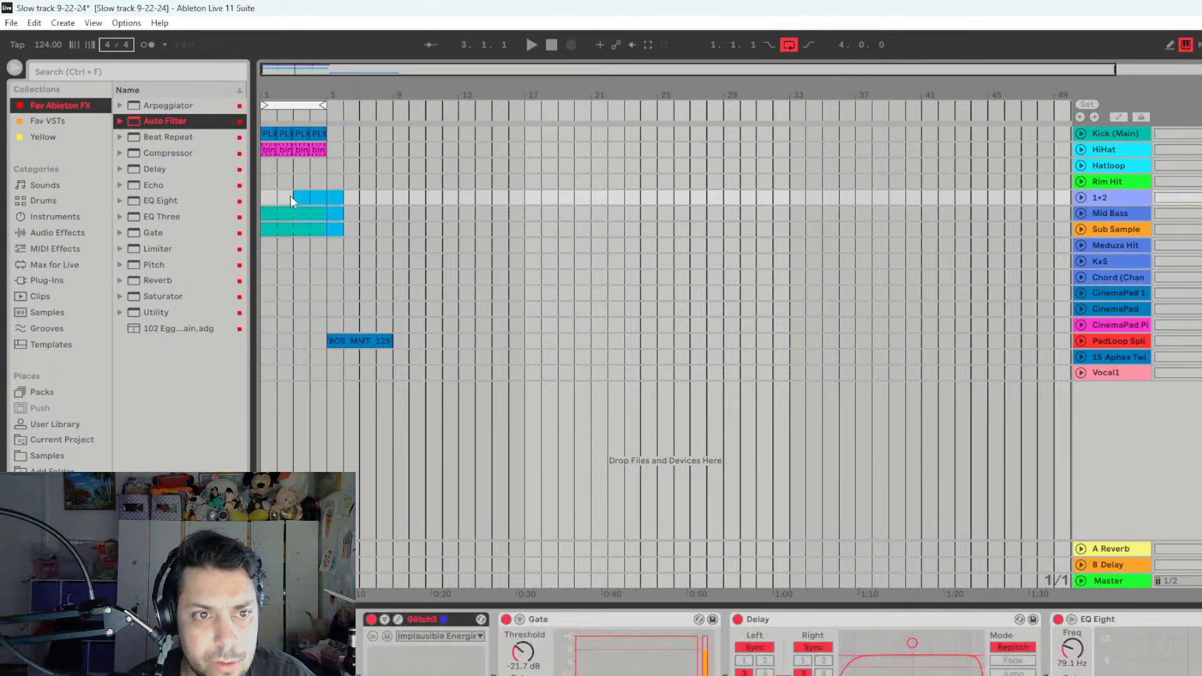
left_click(326, 213)
left_click(409, 212)
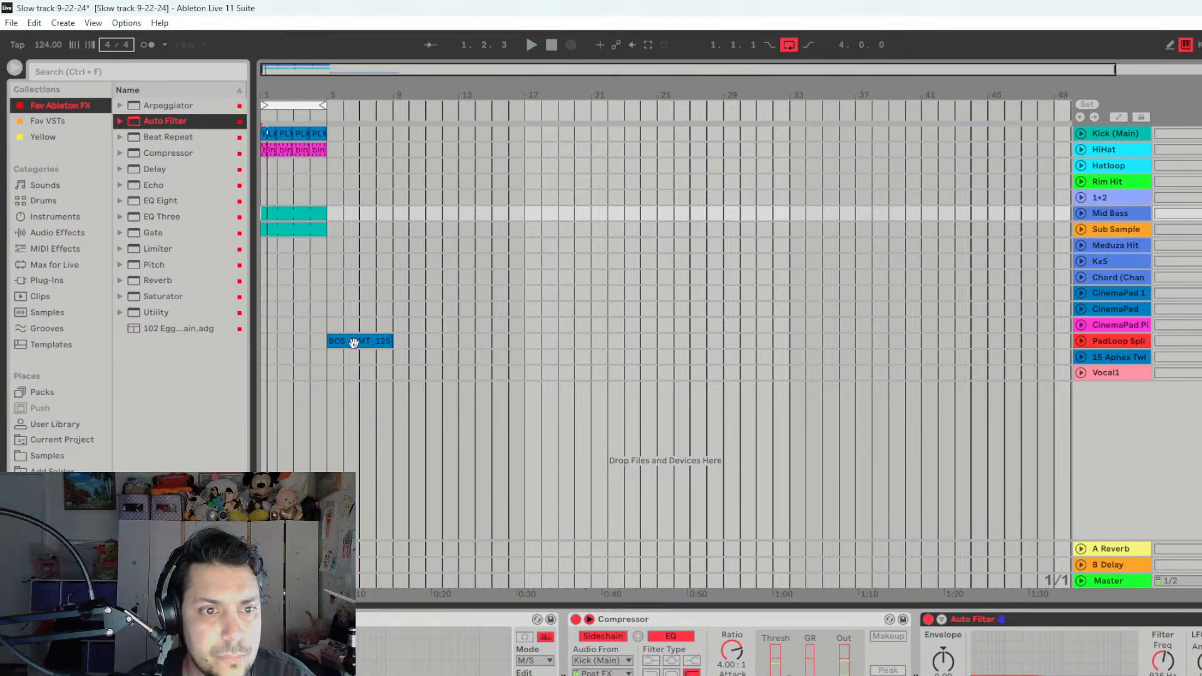
mouse_move(356, 340)
left_mouse_down()
mouse_move(303, 341)
mouse_move(357, 342)
left_mouse_up()
key("space")
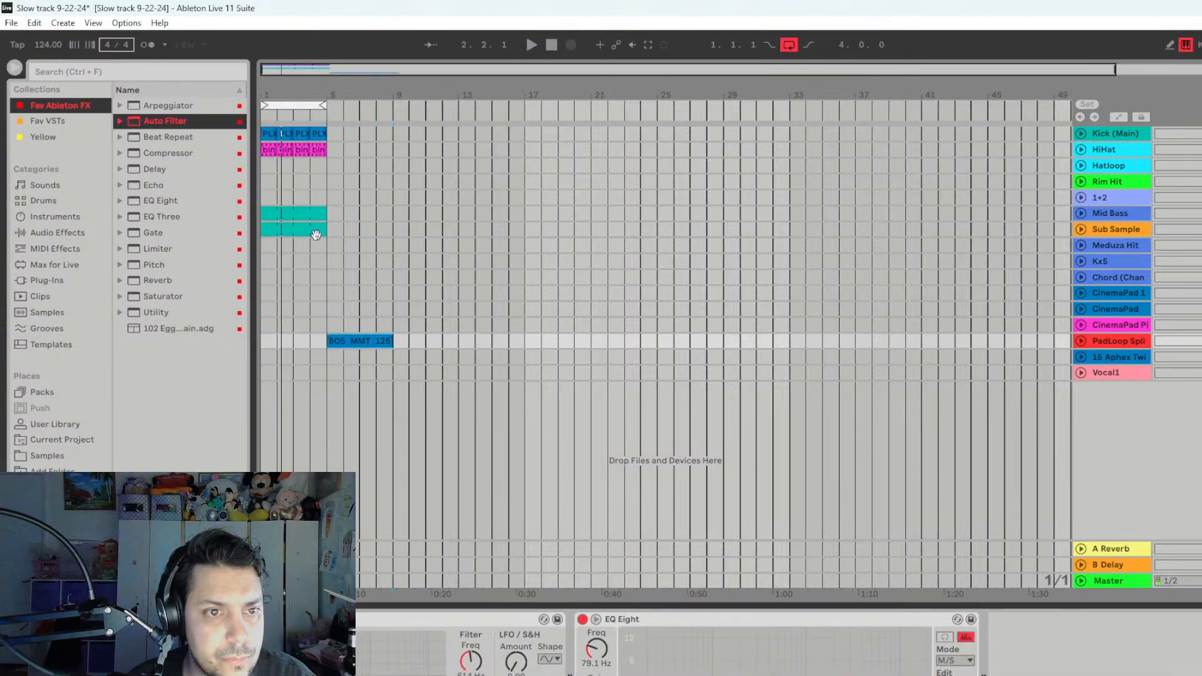
left_click_drag(329, 234, 256, 128)
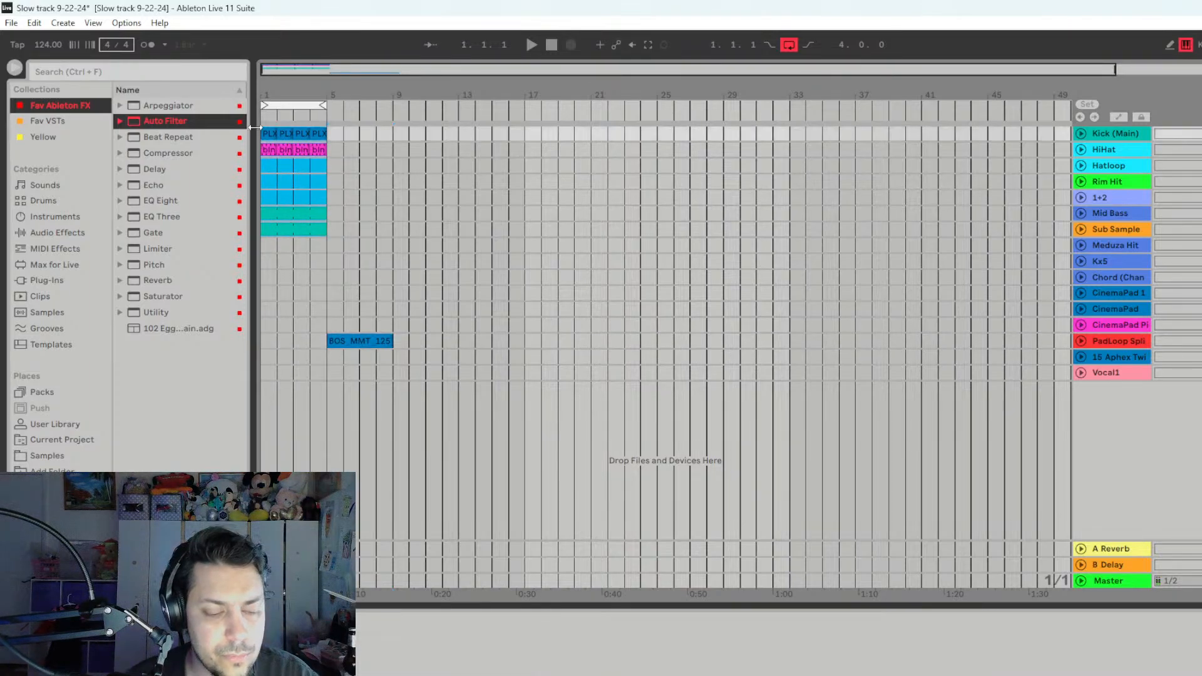
key("ctrl+d")
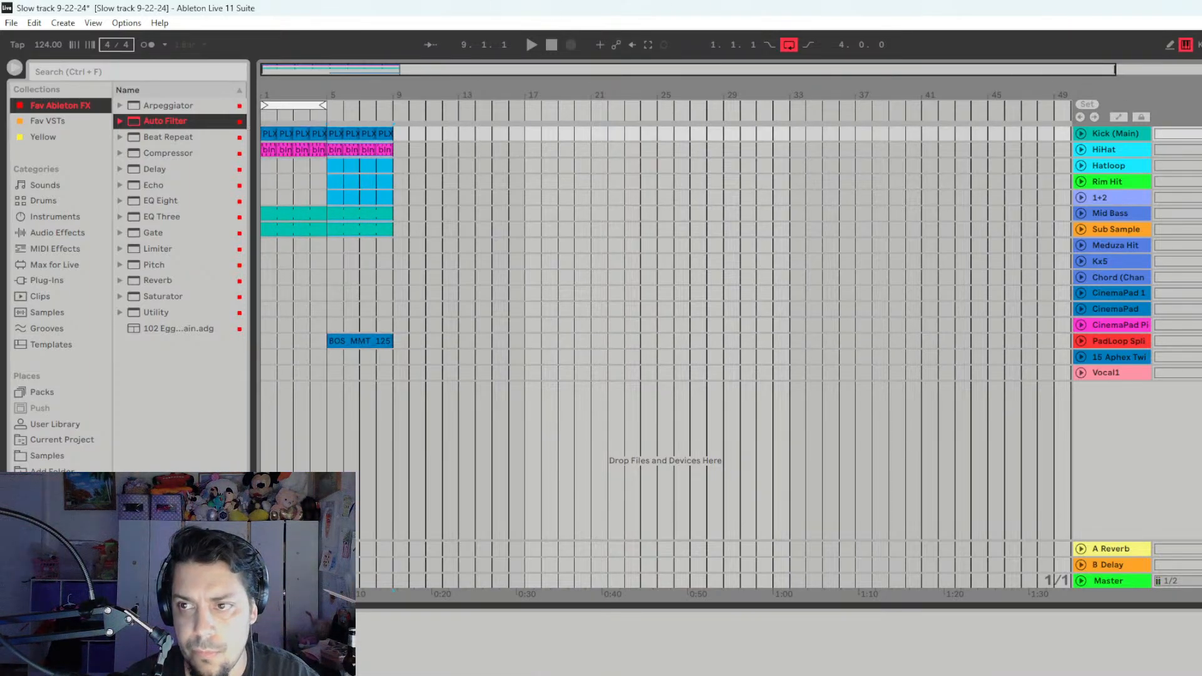
- Launch the Hatloop clip in the Session view and listen to it with the arrangement's second four bars
key("Tab")
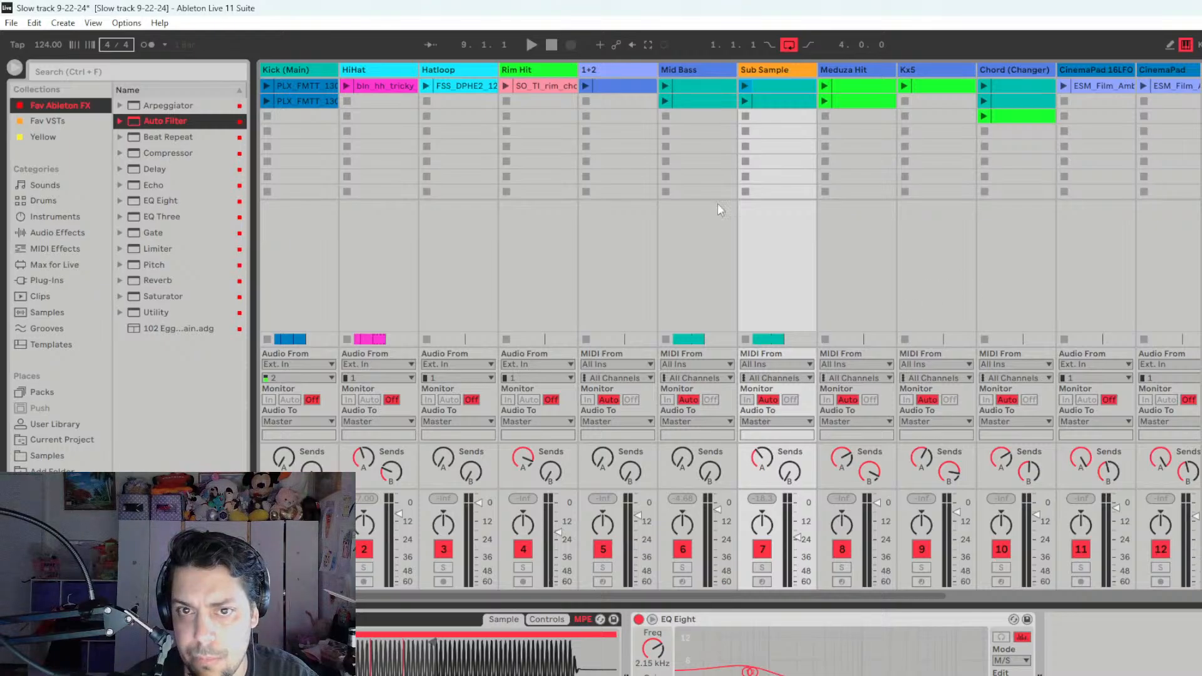
left_click(427, 85)
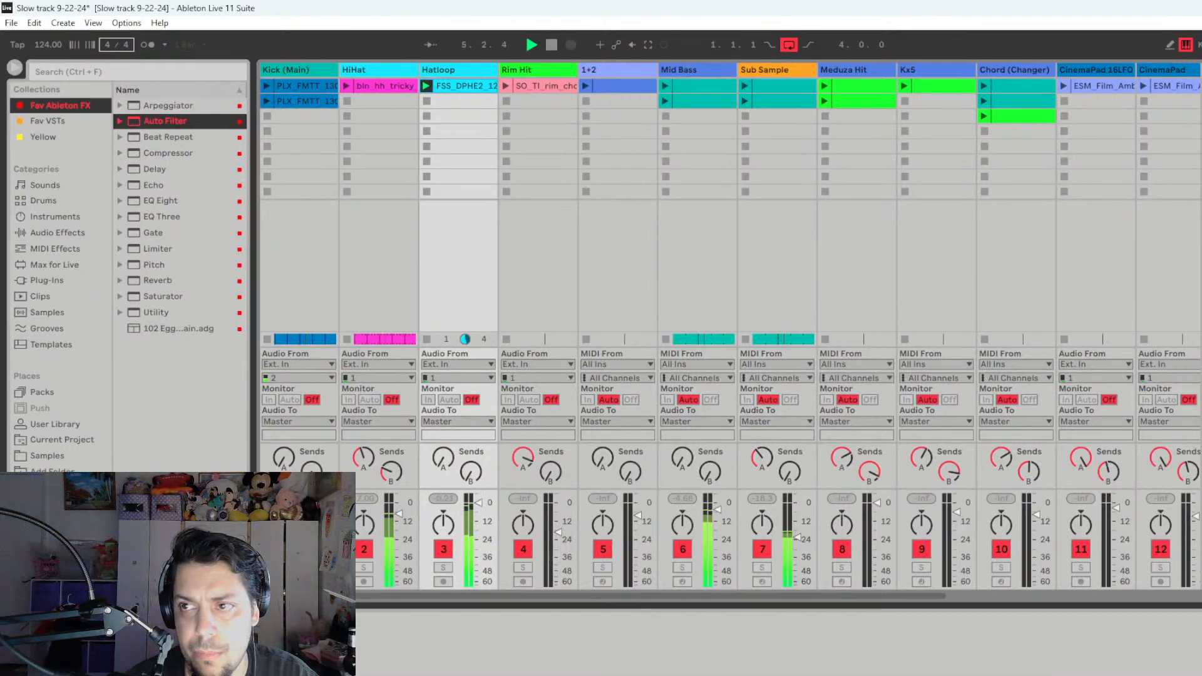
key("Tab")
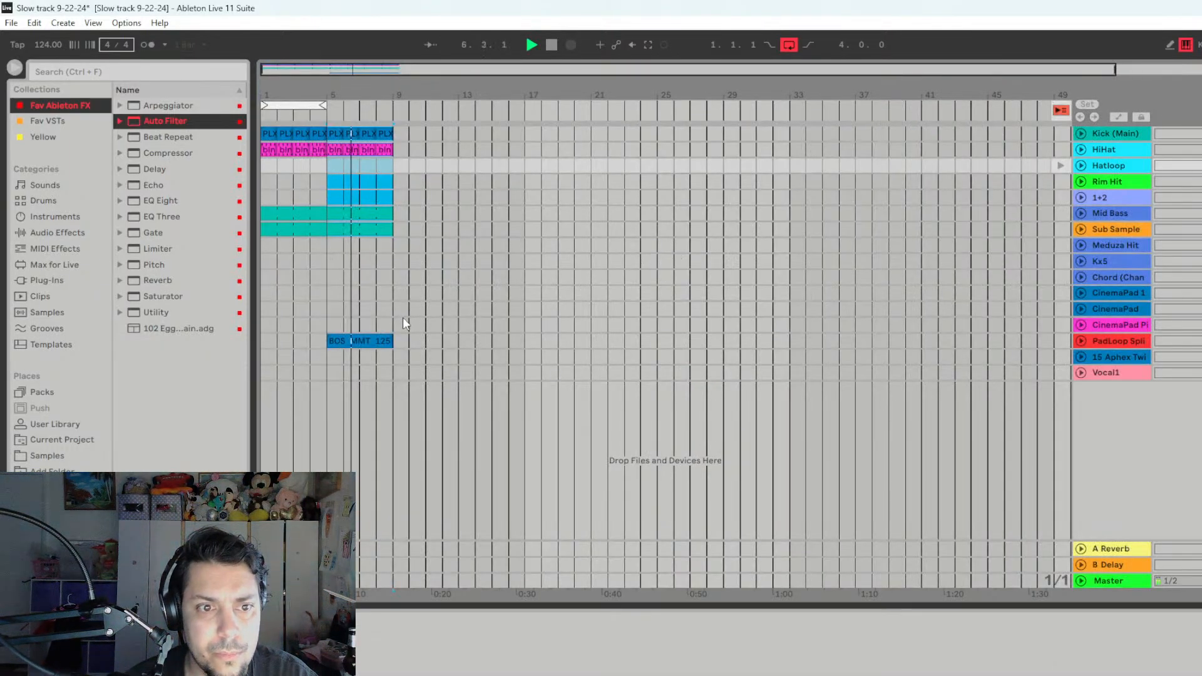
key("space")
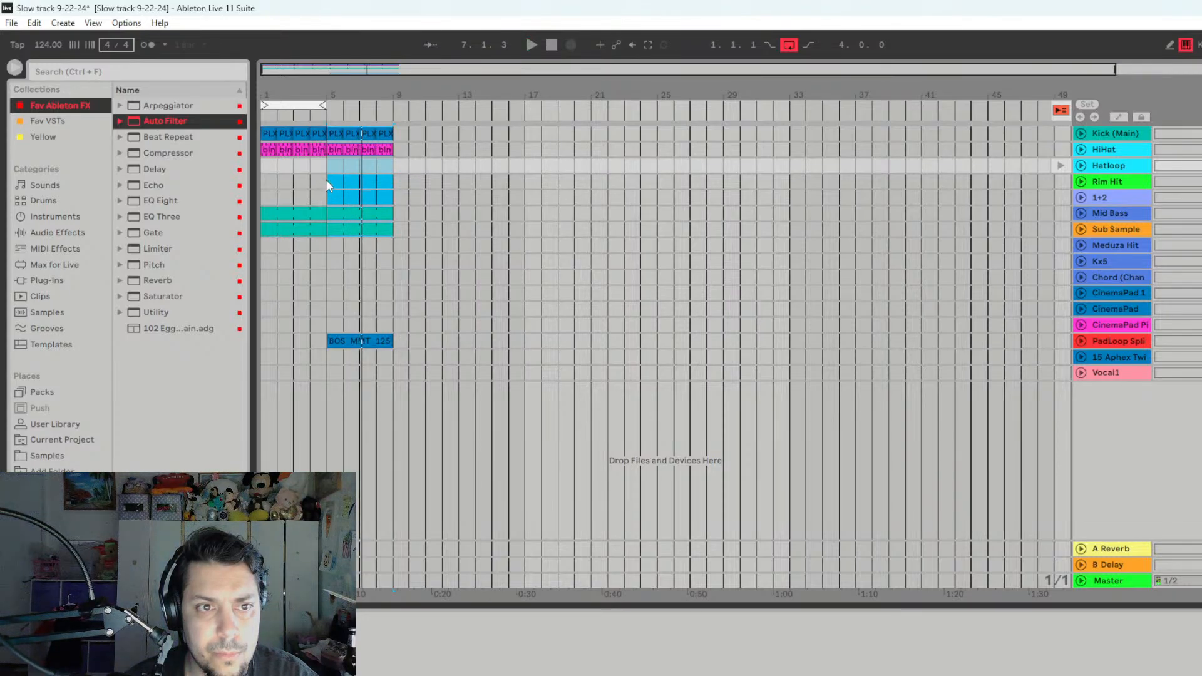
- Audition the Rim Hit clip against the arrangement from bar 5 and return all tracks to arrangement playback
left_click(326, 179)
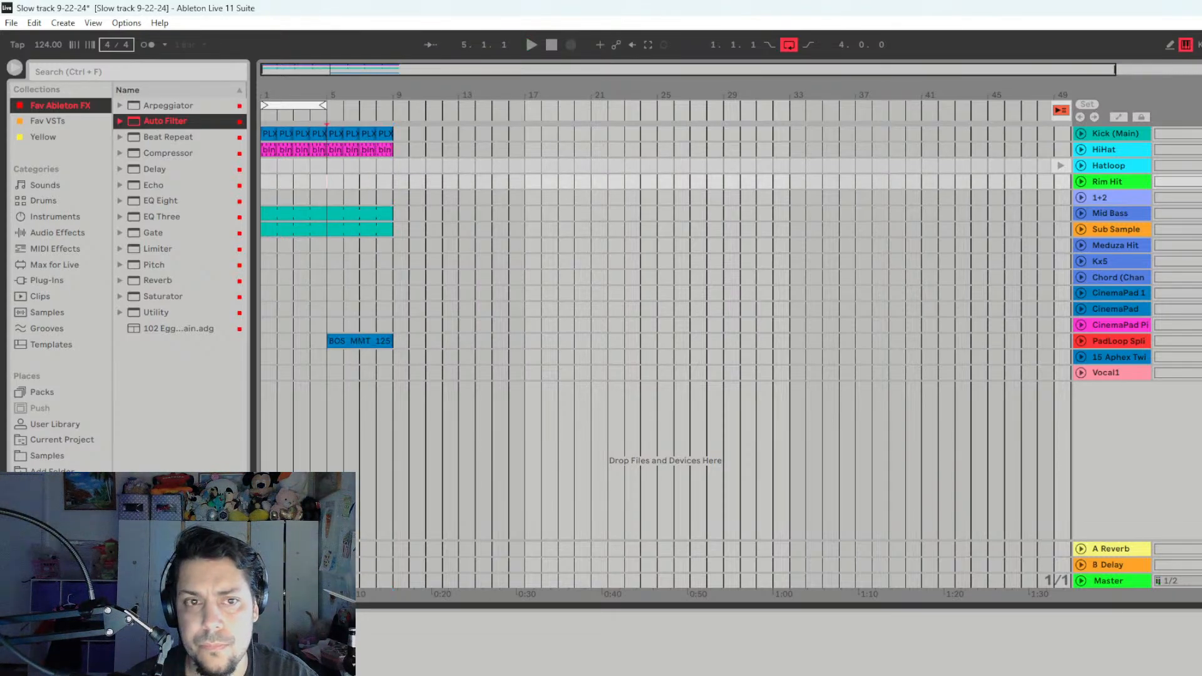
key("Tab")
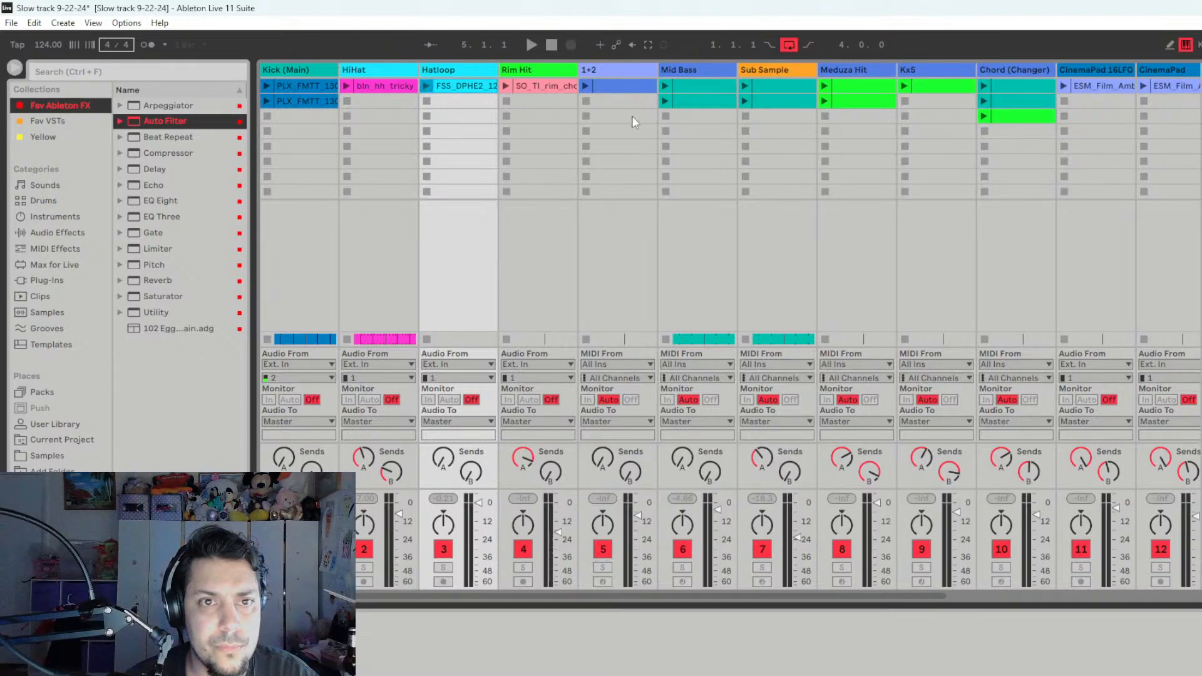
left_click(508, 86)
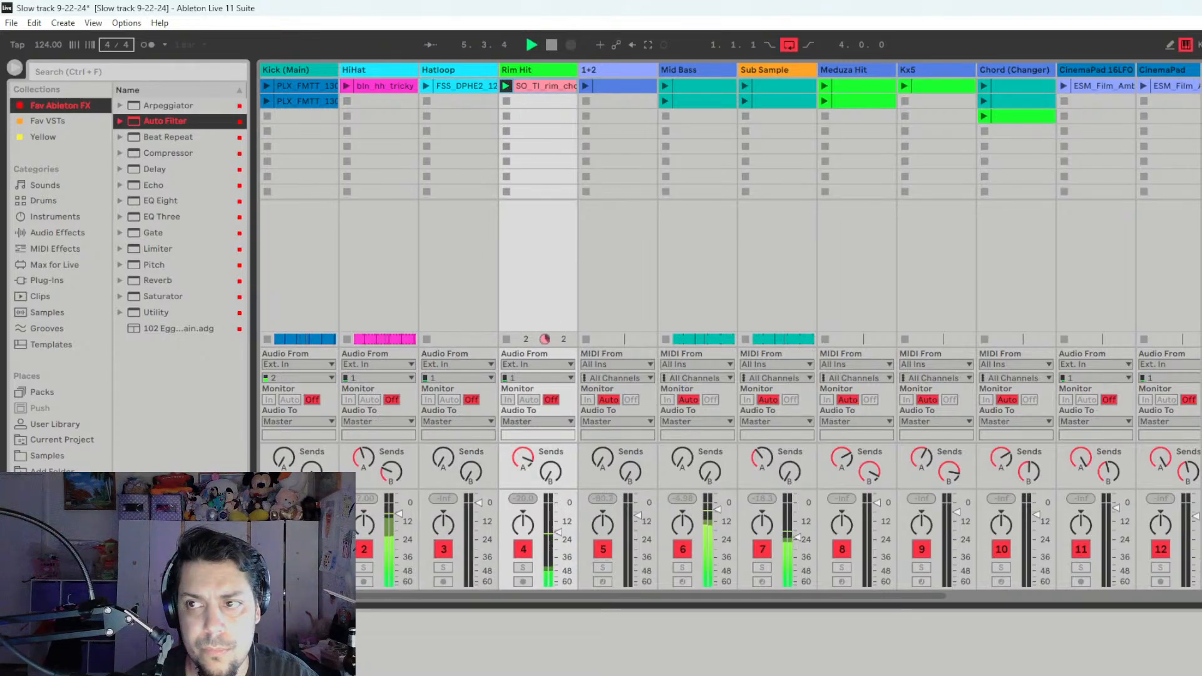
key("Tab")
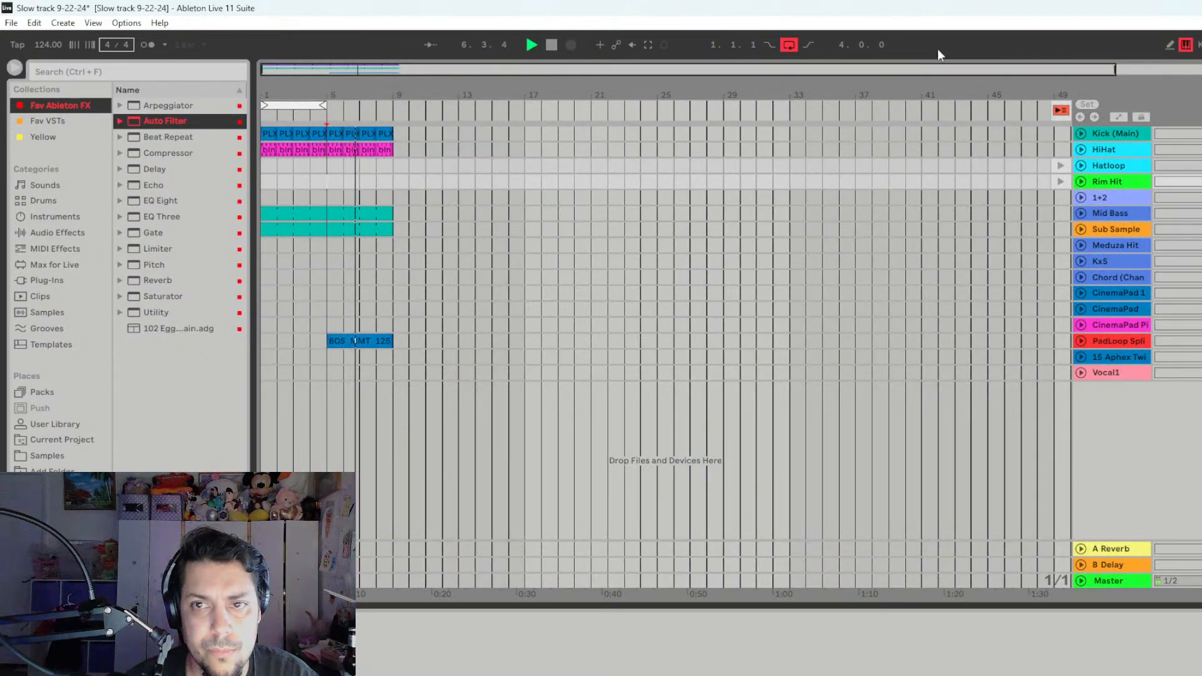
left_click(1080, 118)
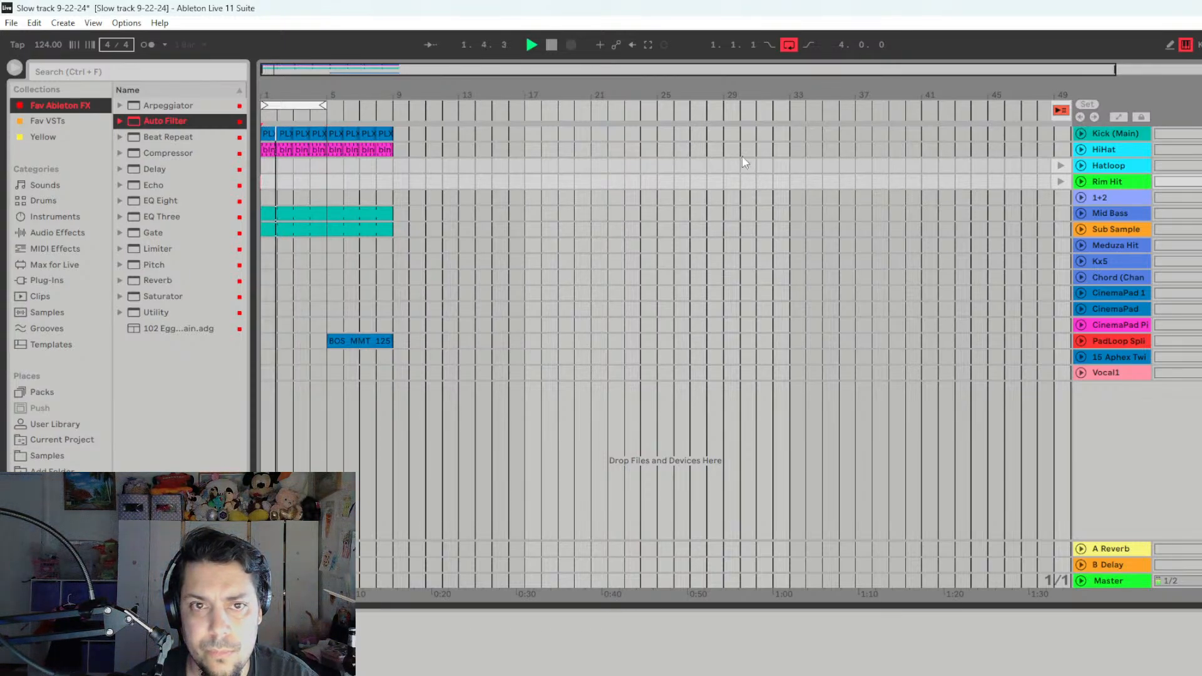
left_click(1061, 111)
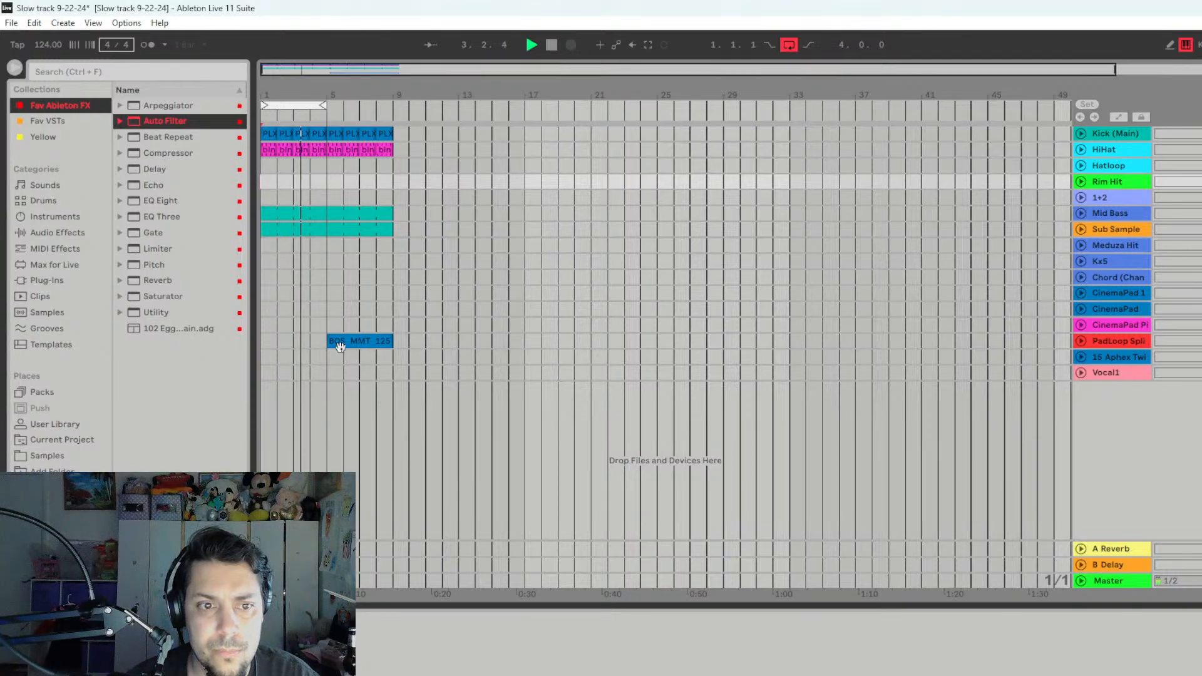
- Move the PadLoop Splice clip to start at bar 9 and turn off the arrangement loop
left_click_drag(357, 341, 432, 342)
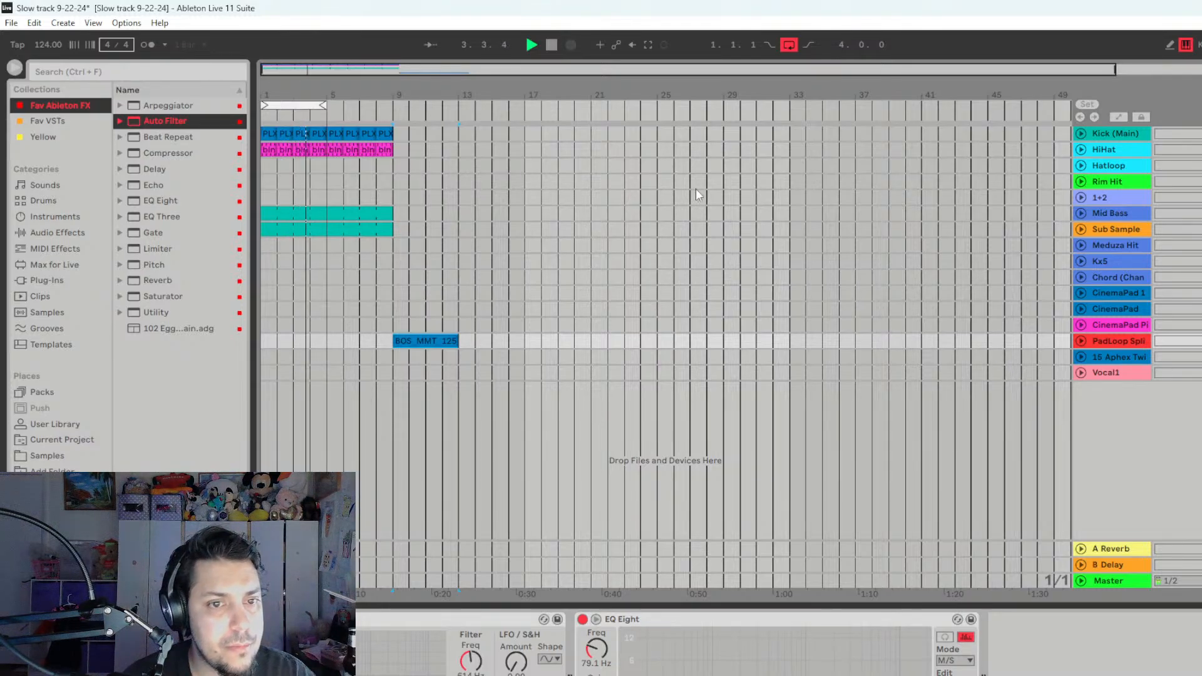
key("space")
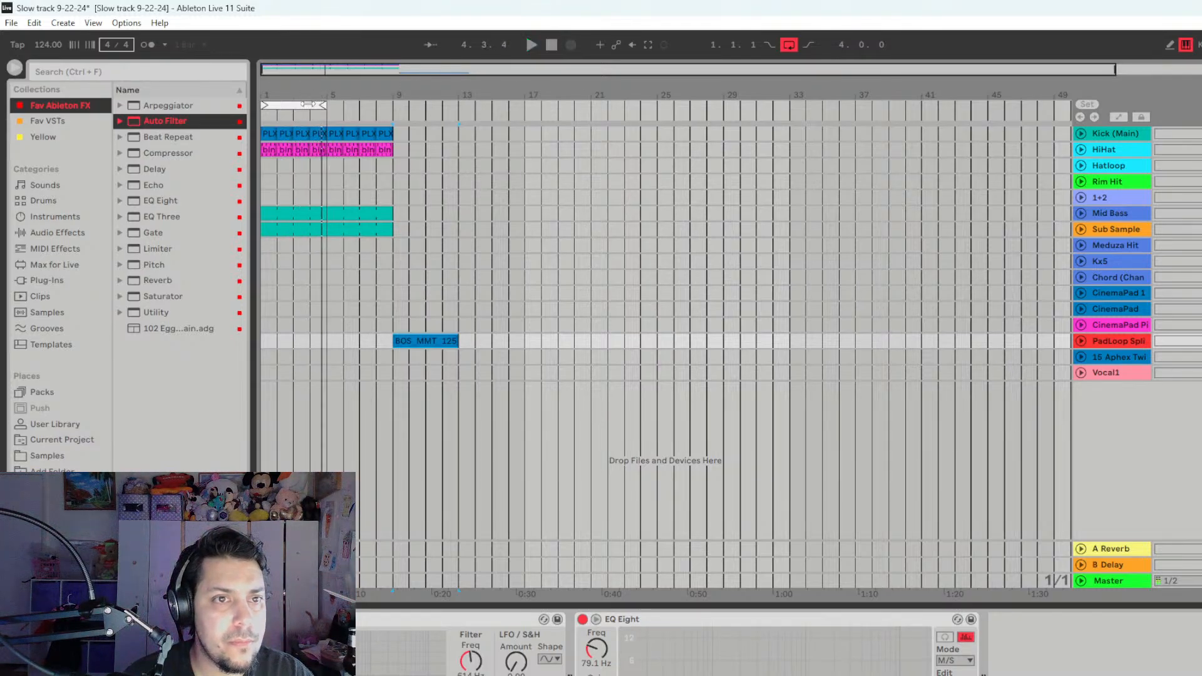
right_click(308, 105)
left_click(331, 115)
- Audition the three Chord (Changer) clips in the Session view to compare them, finishing with the third clip
key("Tab")
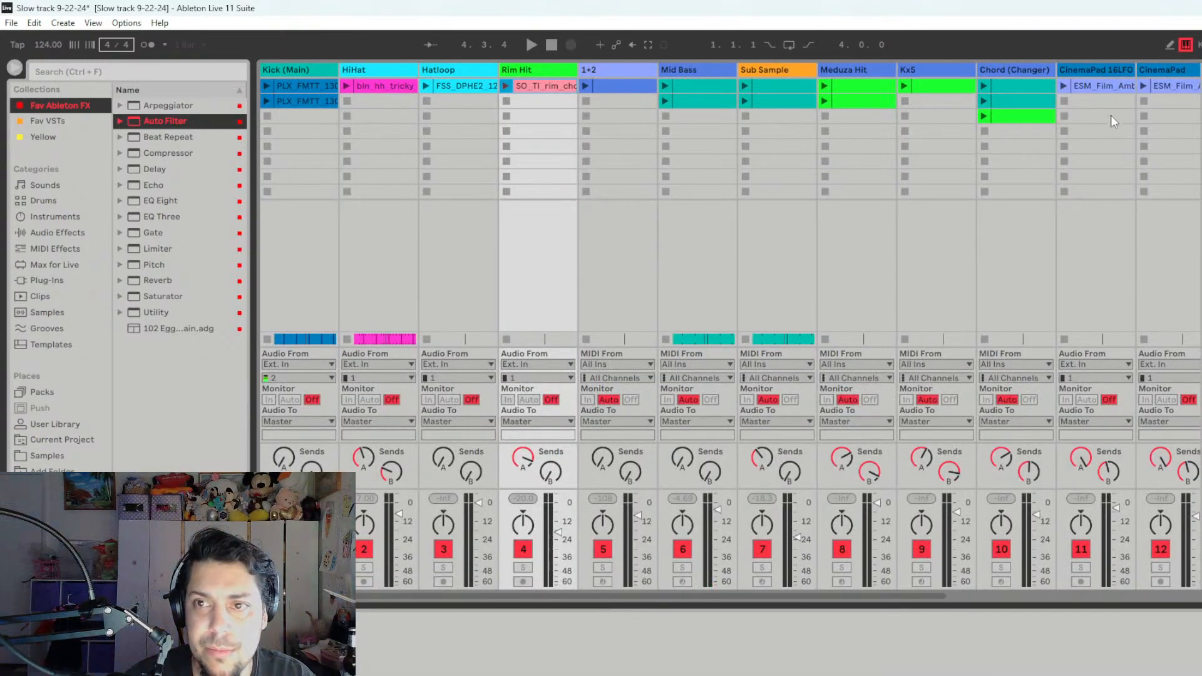
left_click(983, 116)
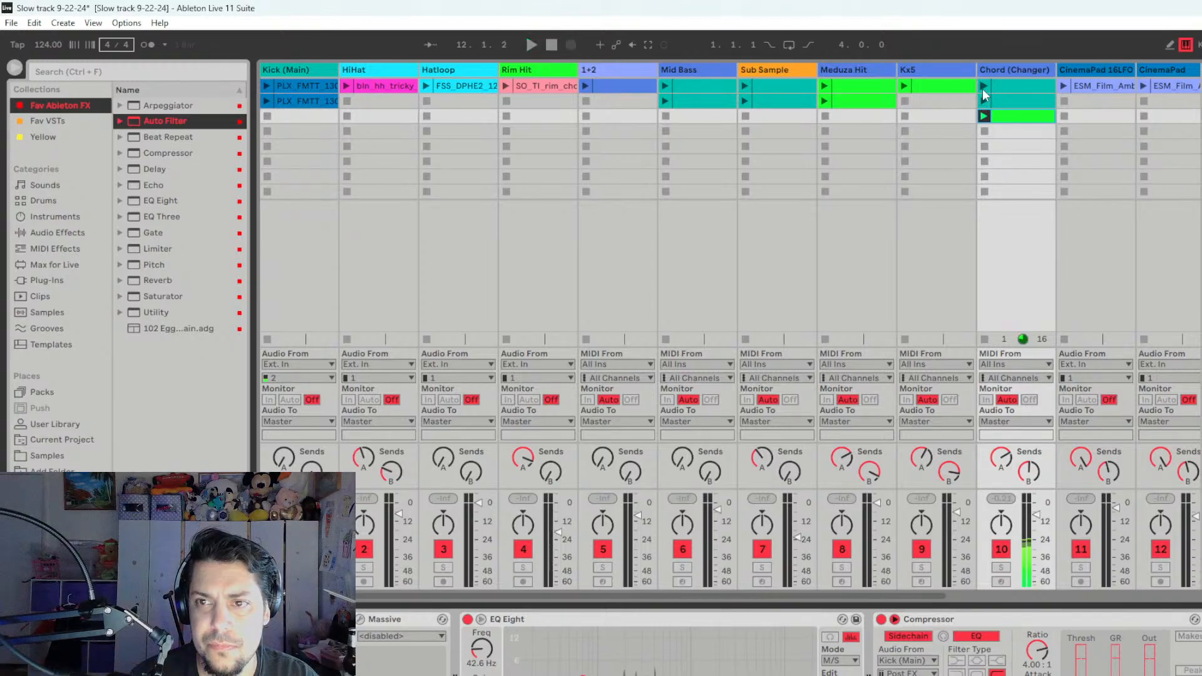
left_click(983, 88)
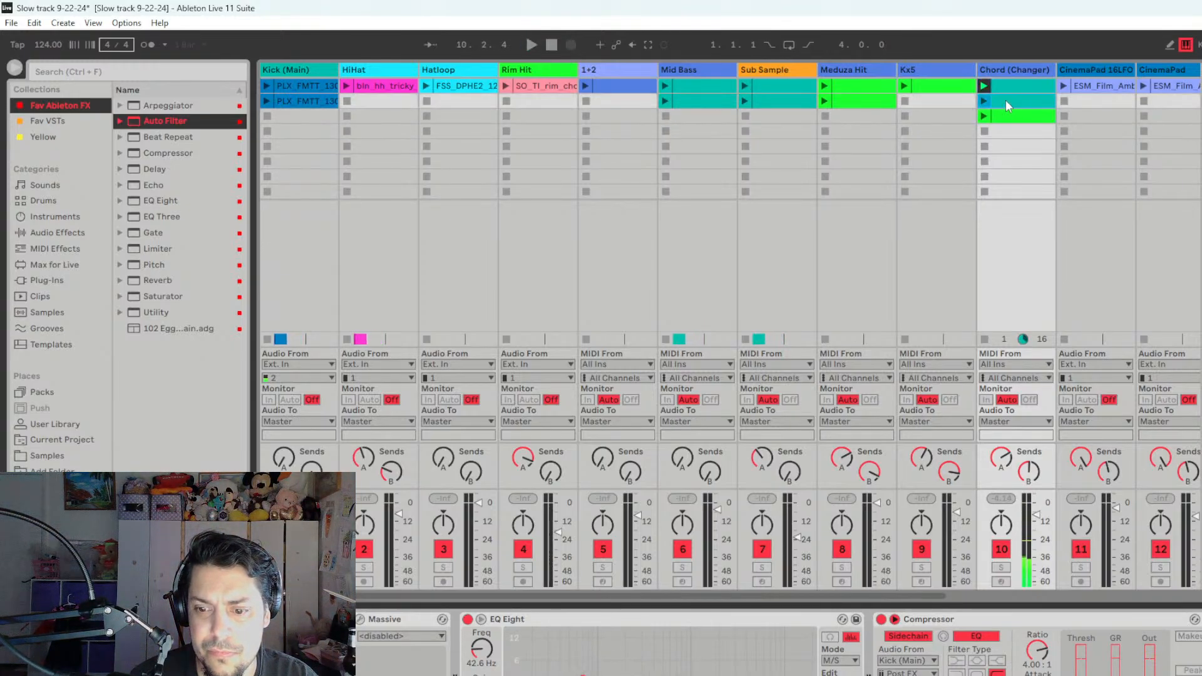
left_click(984, 101)
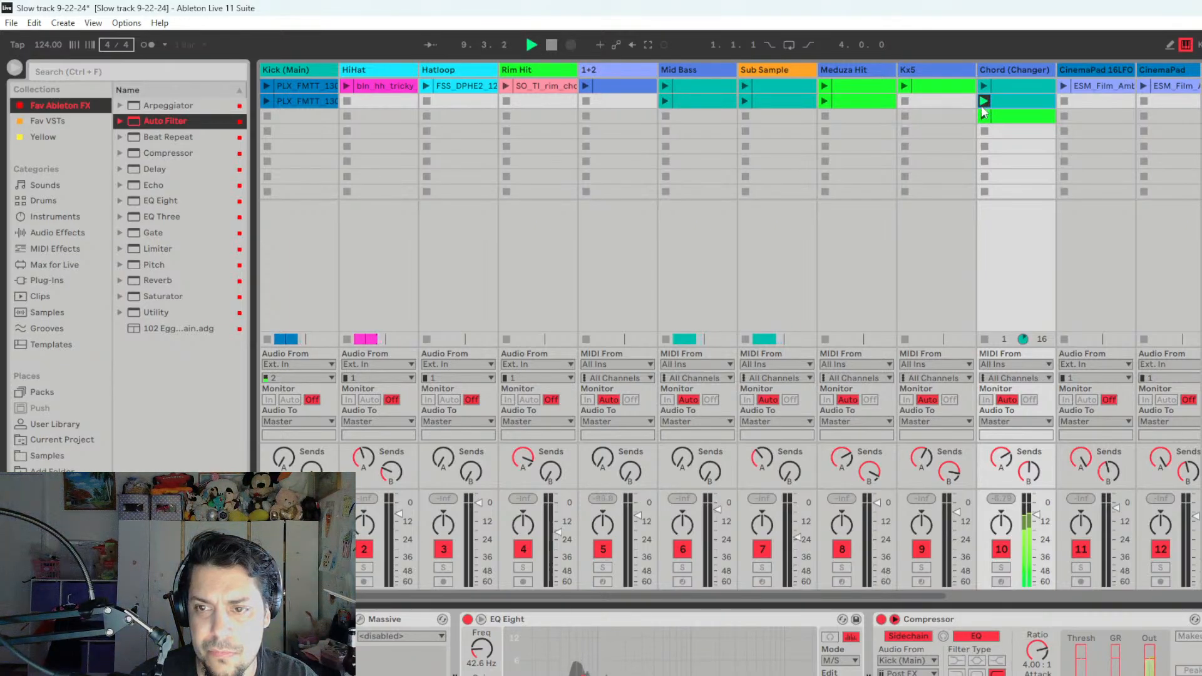
left_click(981, 115)
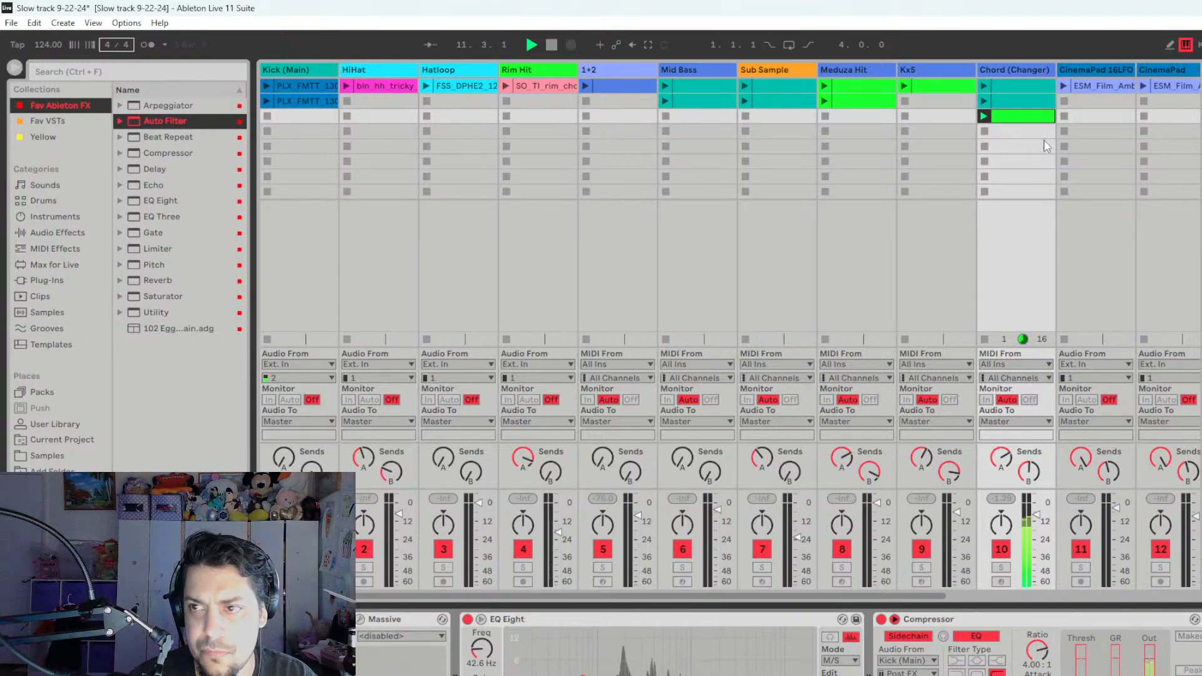
- Stop the chord audition, play the arrangement from bar 1 and return all tracks to arrangement playback
key("Tab")
key("space")
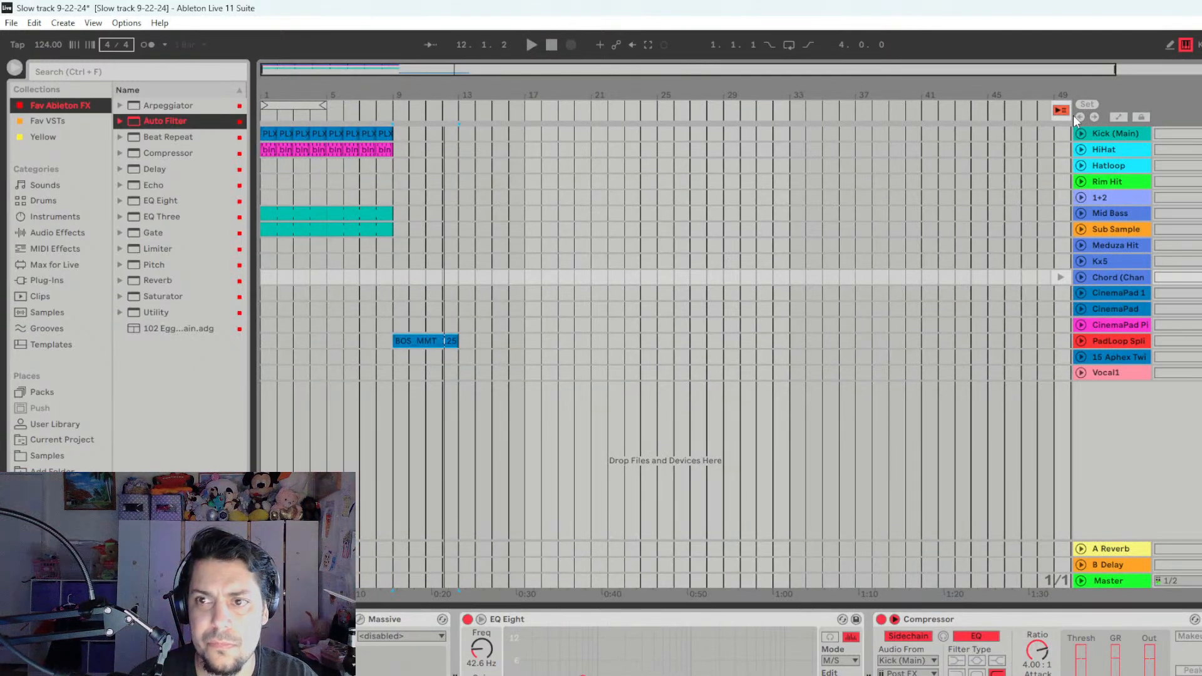
key("space")
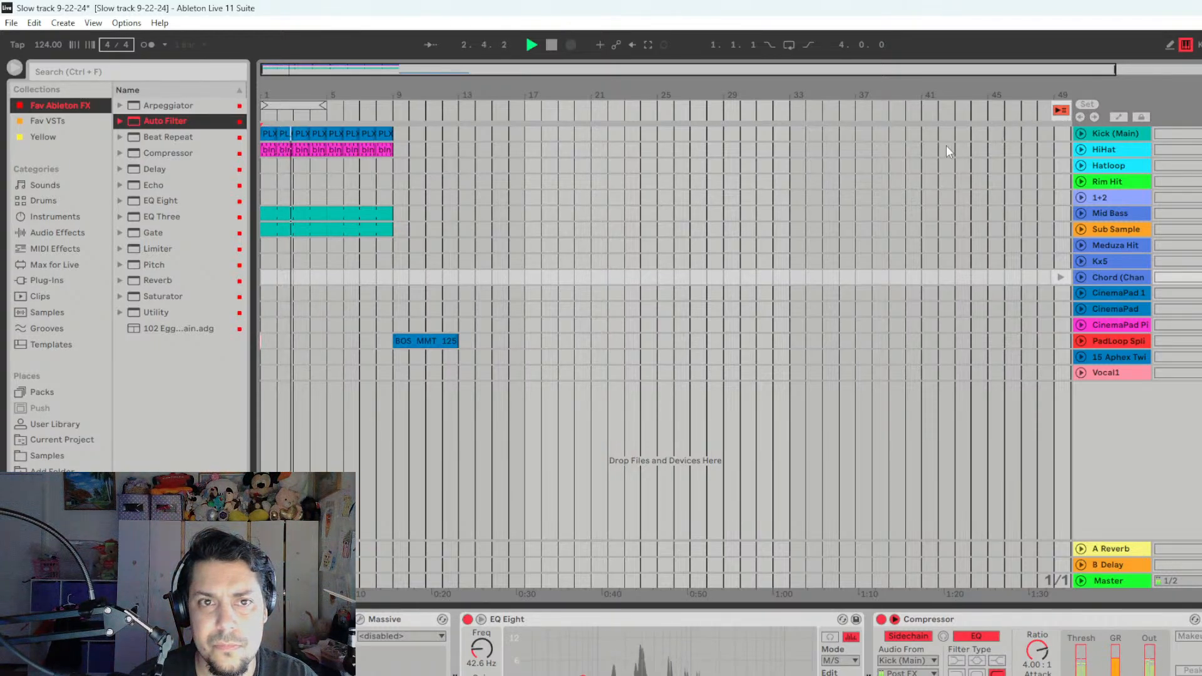
left_click(1063, 110)
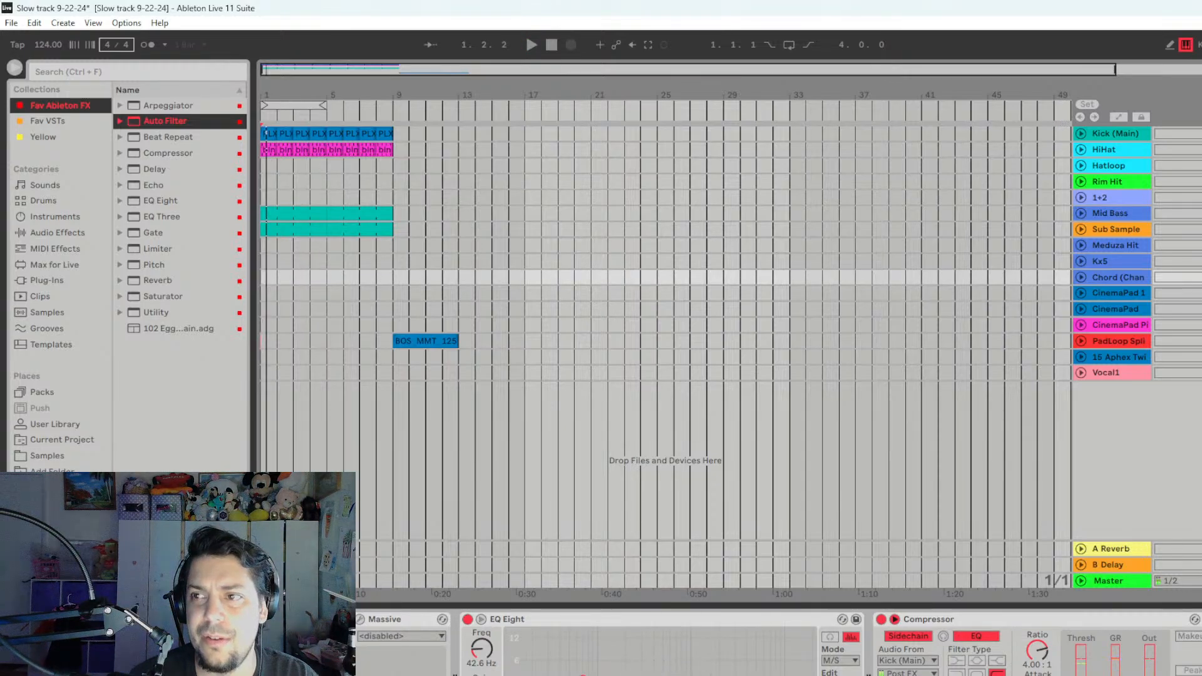
- Audition the first Meduza Hit clip and the Hatloop clip in the Session view against the arrangement's intro
key("Tab")
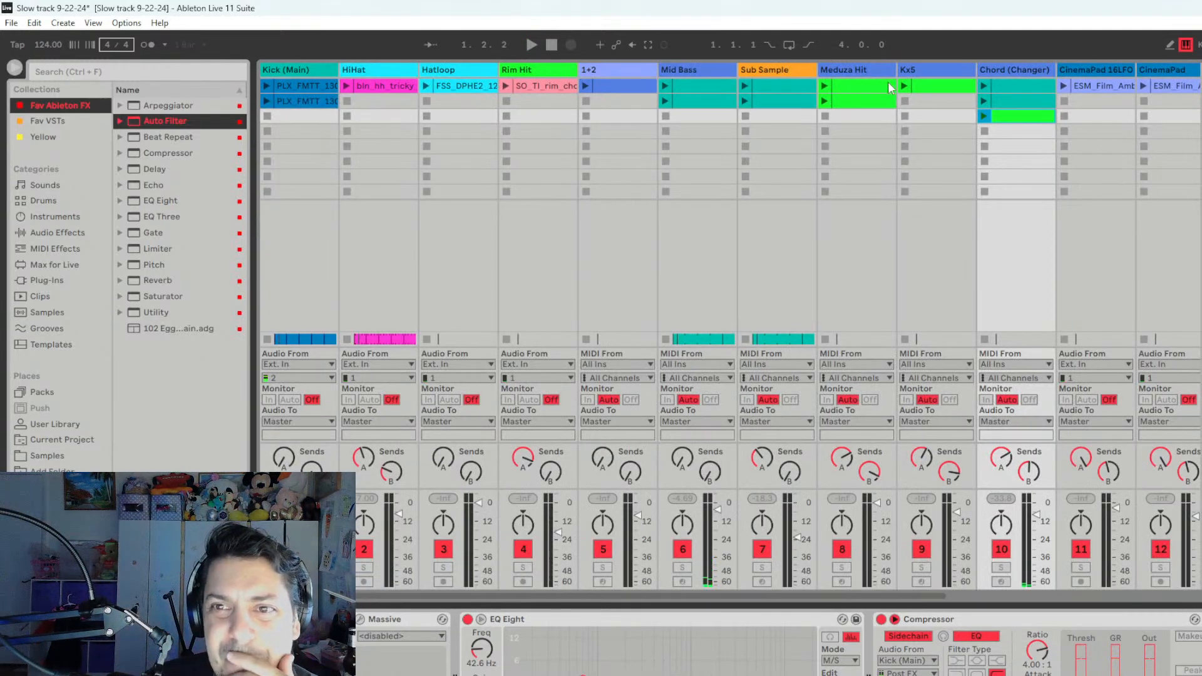
left_click(825, 86)
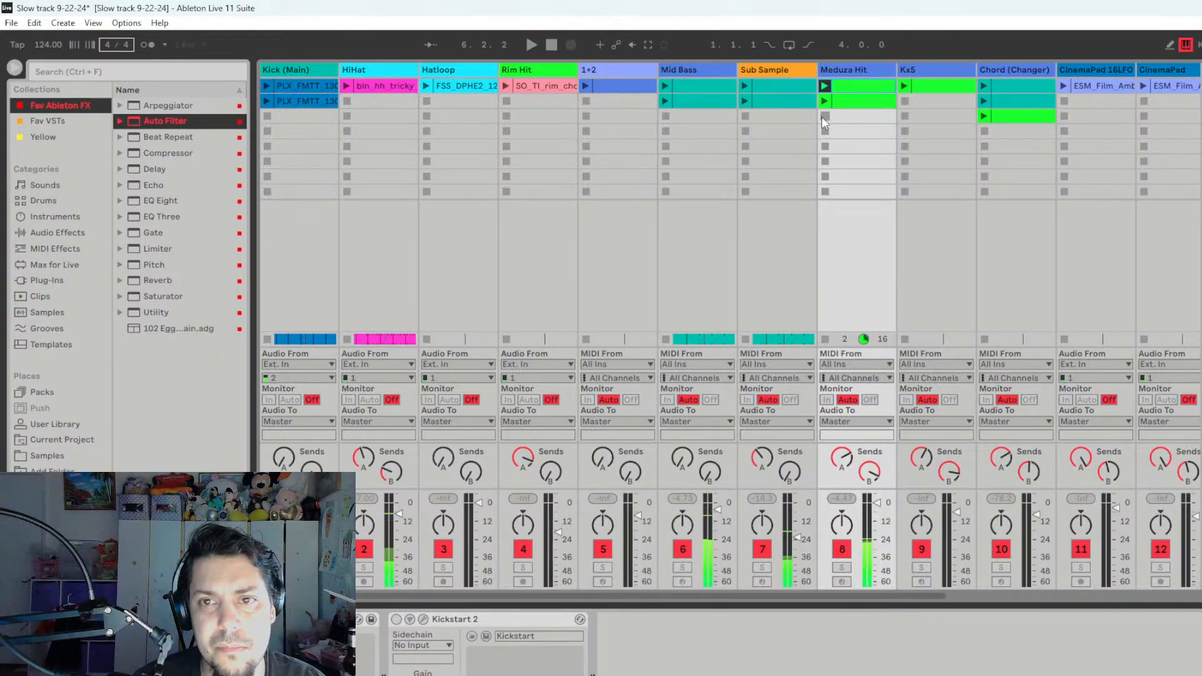
key("space")
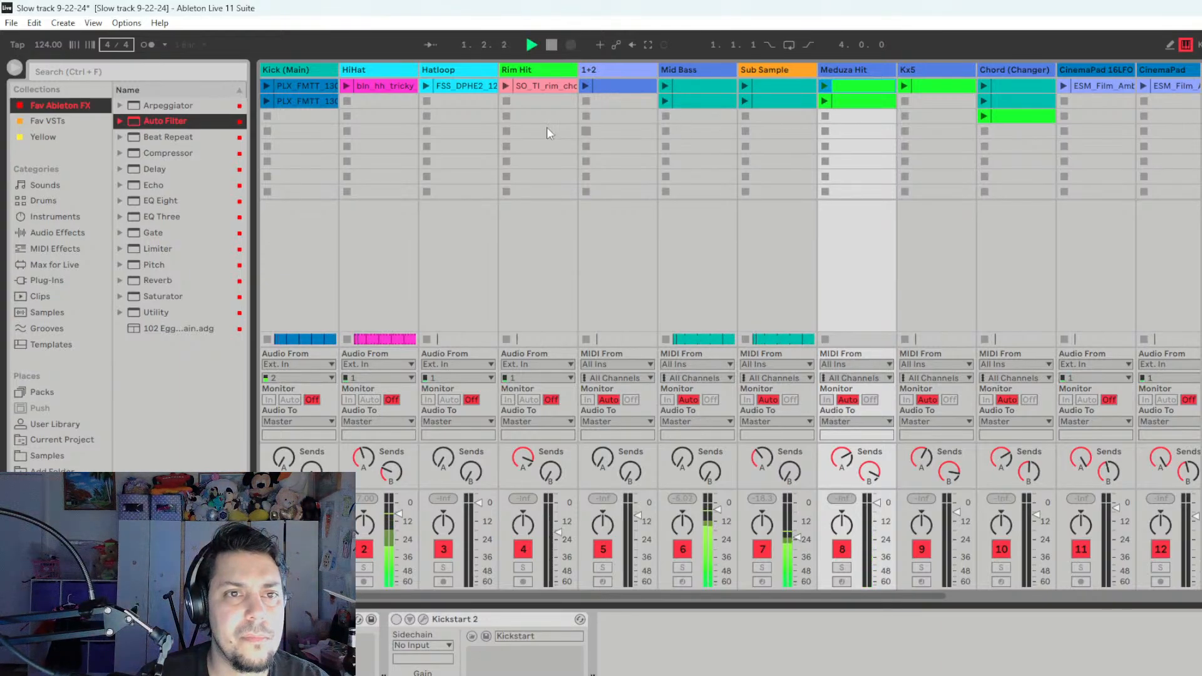
left_click(426, 86)
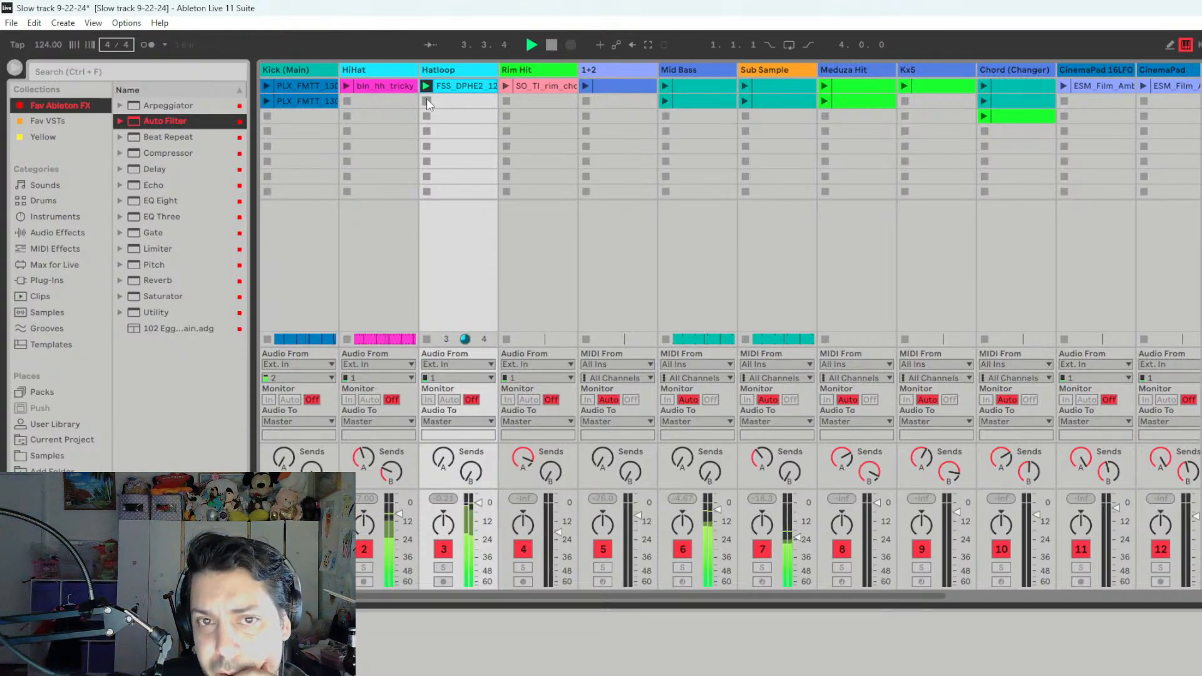
- Launch the 1+2 clip in the Session view and listen to it with the start of the arrangement
left_click(585, 86)
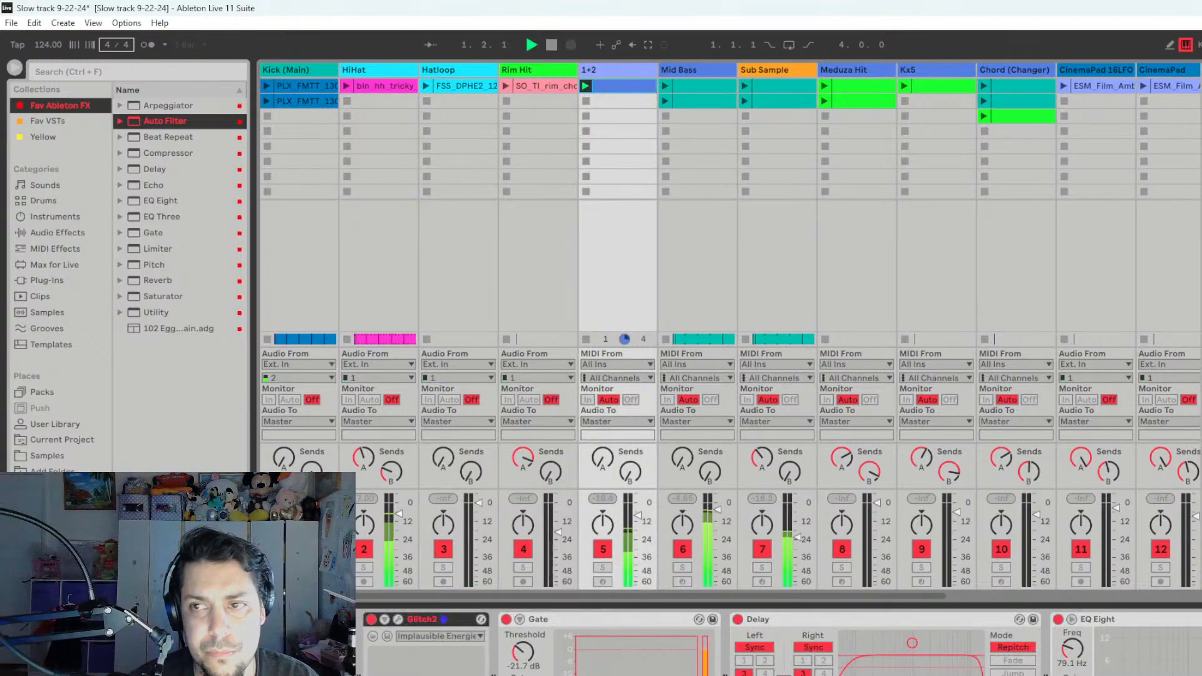
key("Tab")
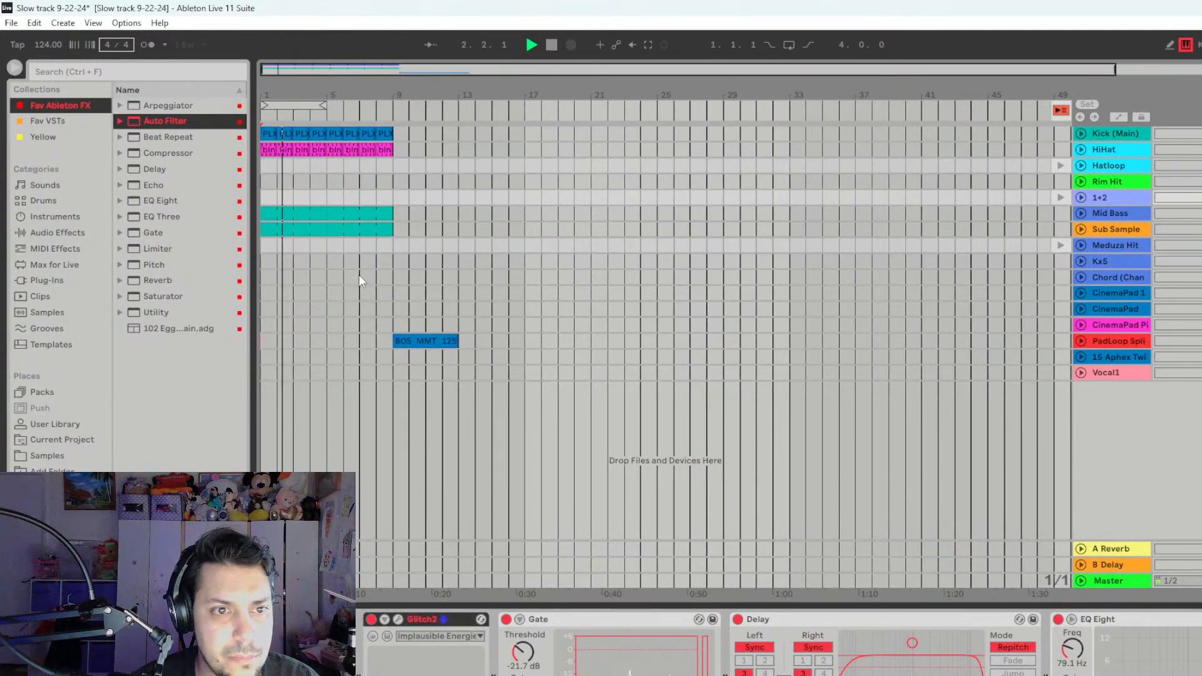
key("space")
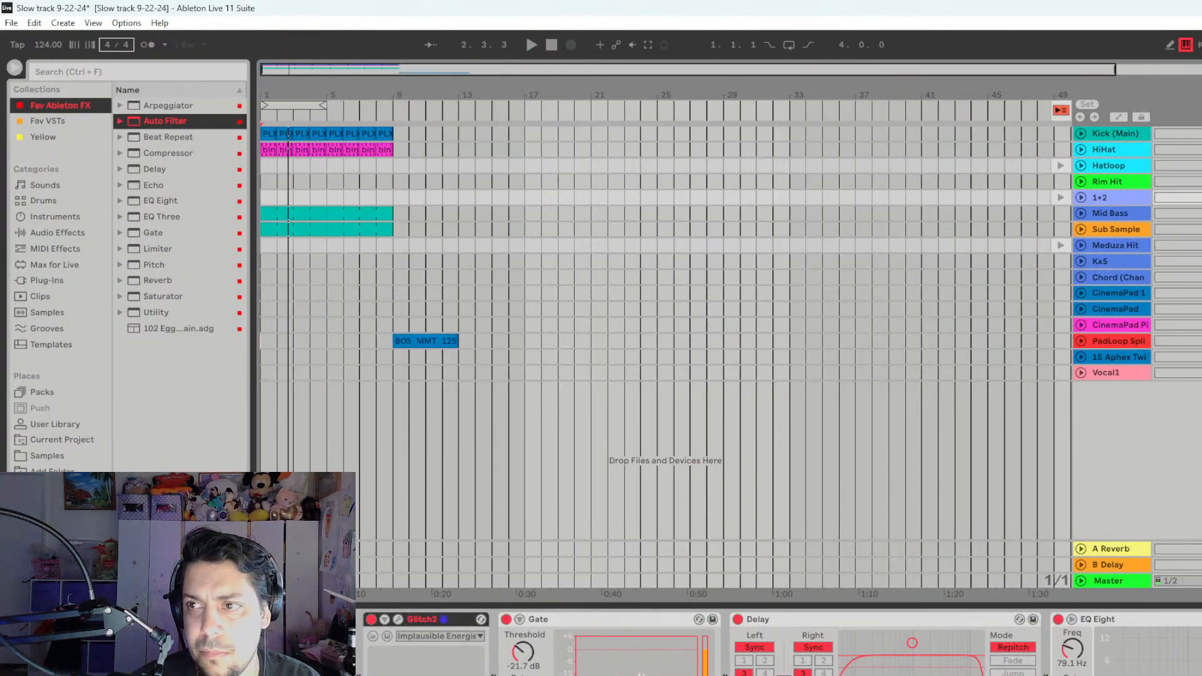
- Add an Auto Filter before Kickstart 2 on the 1+2 track, lower its filter frequency and listen to the result
key("Tab")
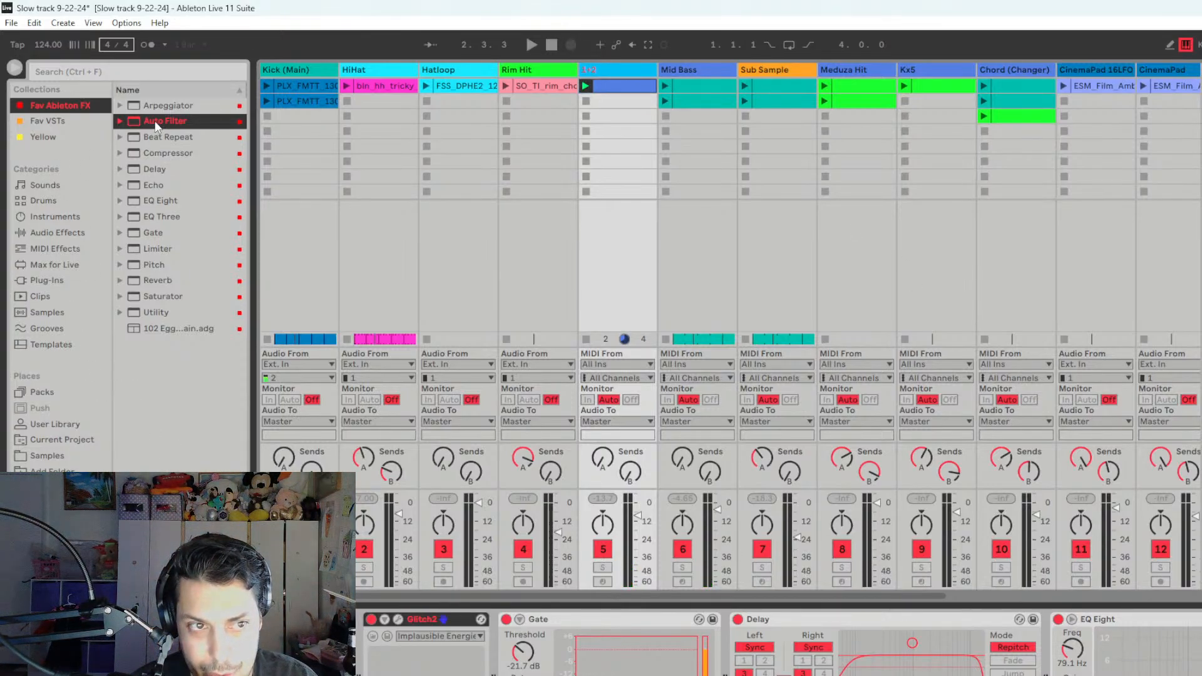
left_click_drag(156, 127, 213, 642)
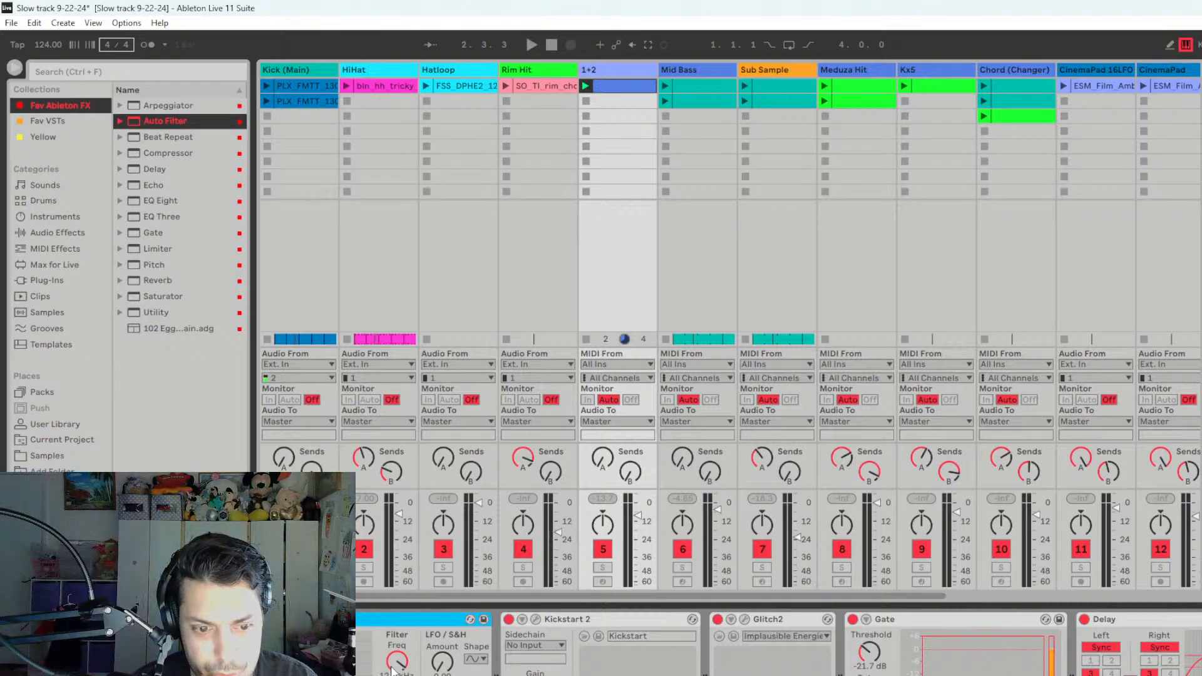
key("space")
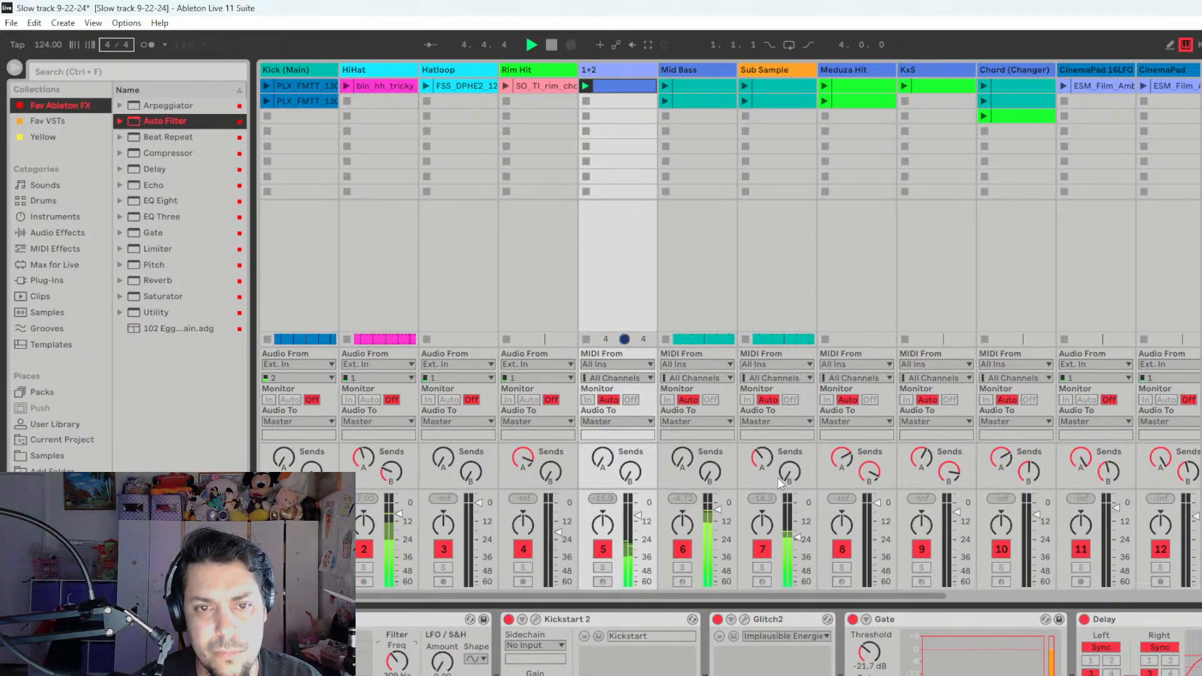
key("Tab")
key("space")
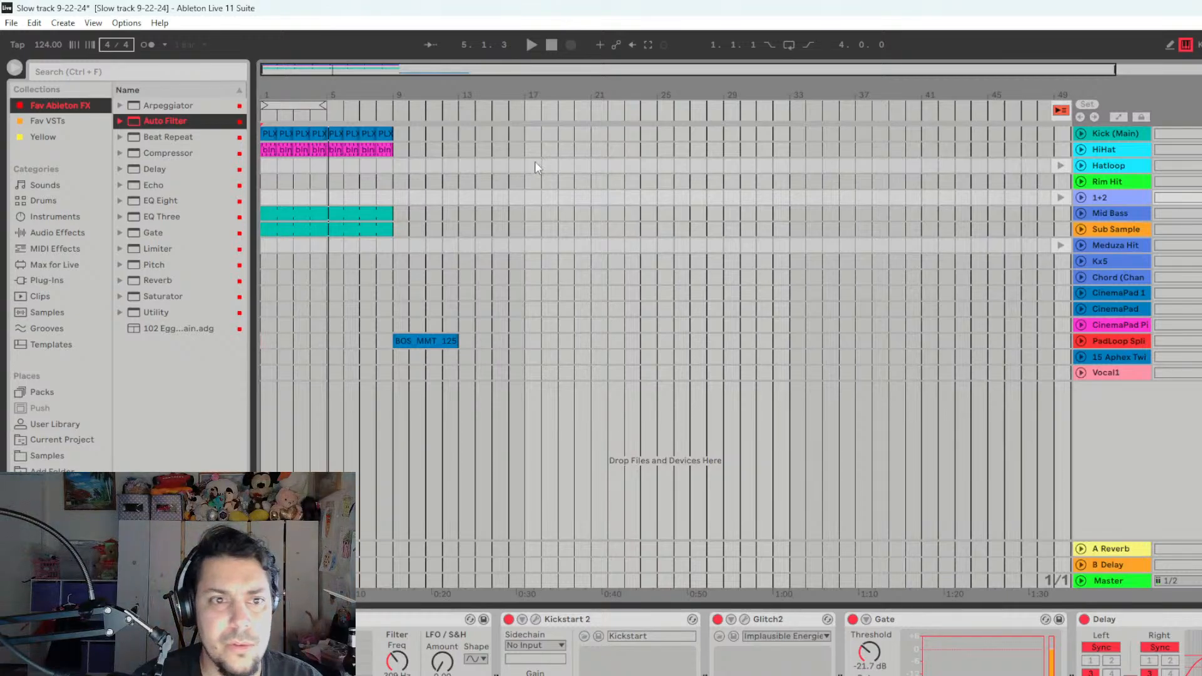
left_click(324, 246)
right_click(311, 110)
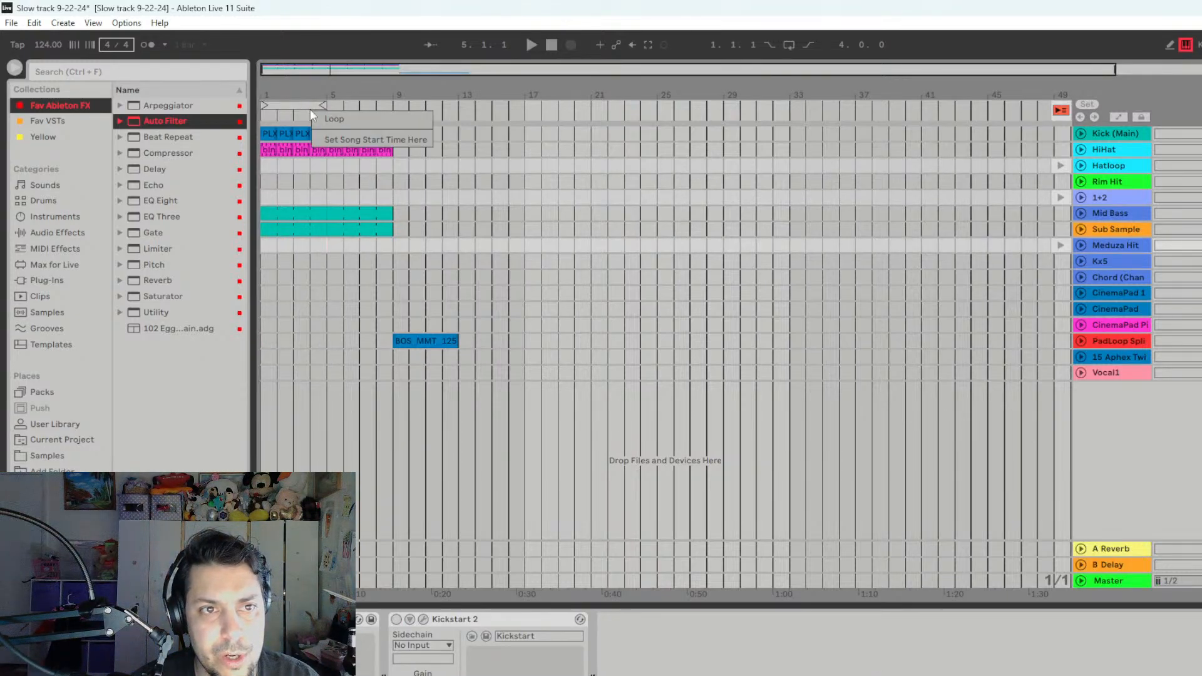
right_click(306, 105)
left_click(305, 104)
right_click(306, 105)
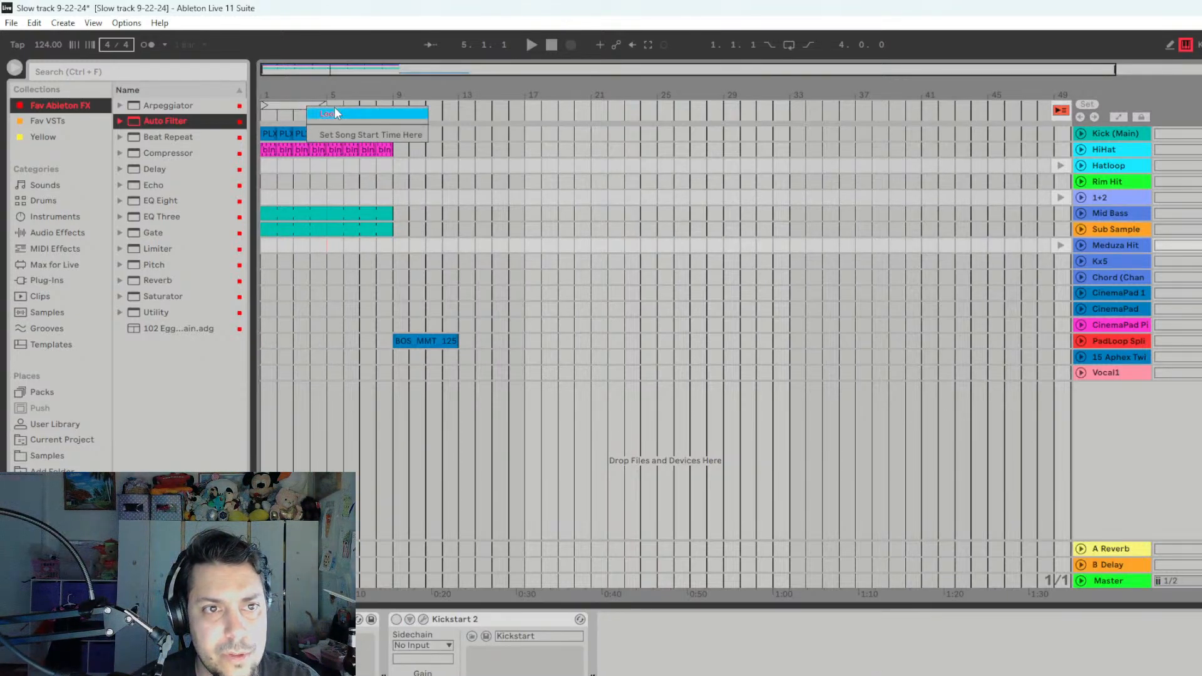
left_click(335, 109)
right_click(300, 107)
left_click(331, 118)
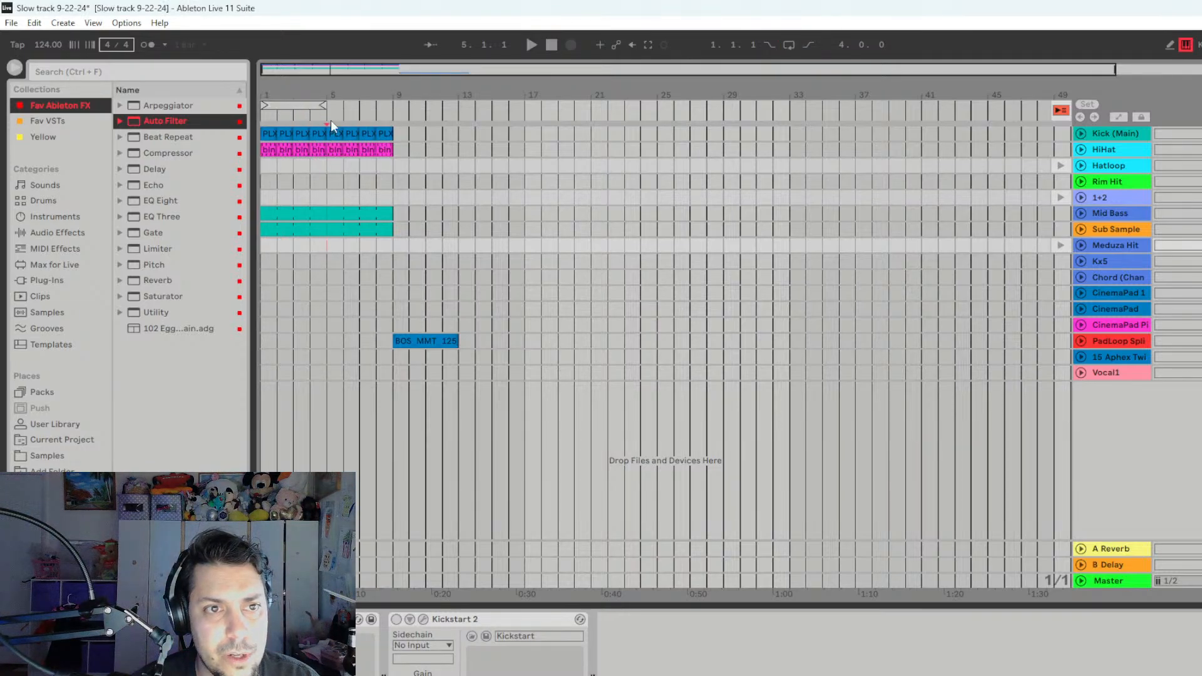
- Record the playing 1+2 clip into the arrangement from bar 5 to bar 9 and return all tracks to arrangement playback
left_click(332, 288)
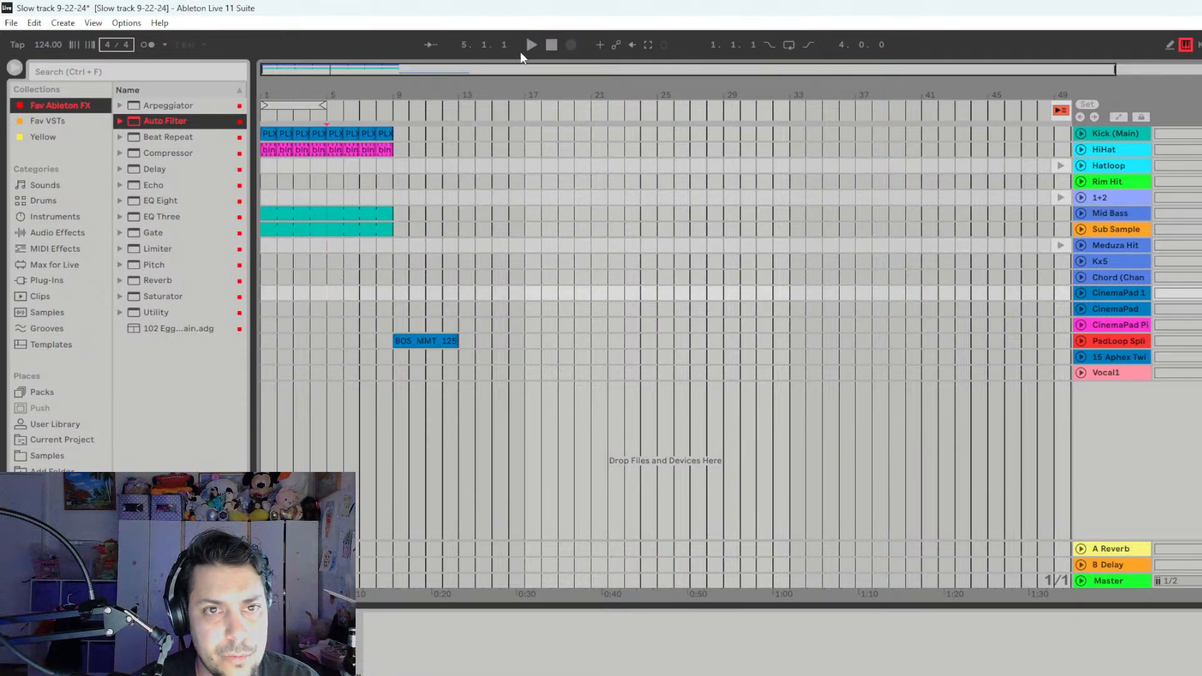
left_click(569, 47)
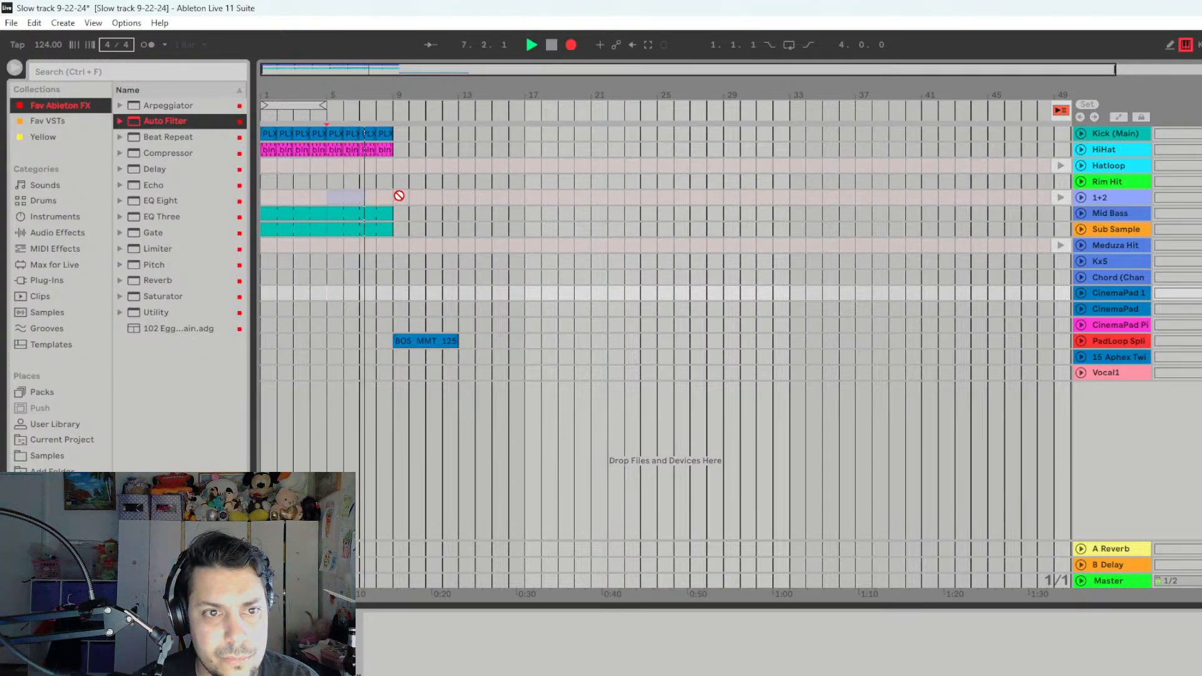
key("space")
left_click_drag(366, 199, 388, 200)
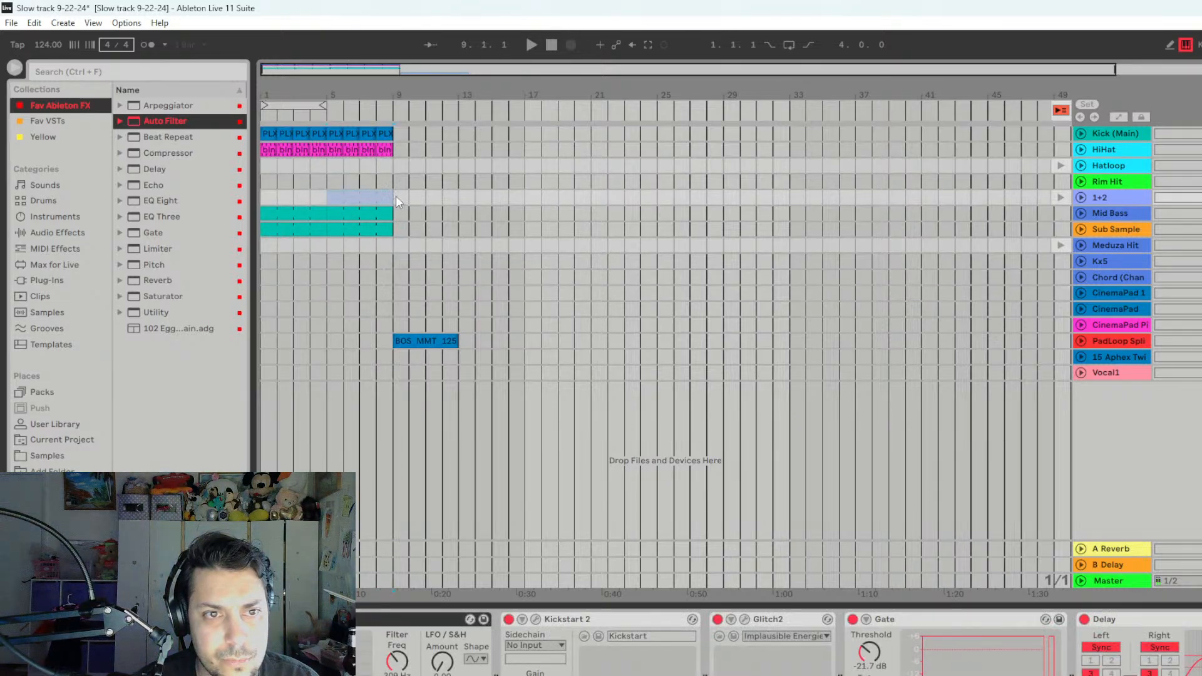
left_click(1059, 111)
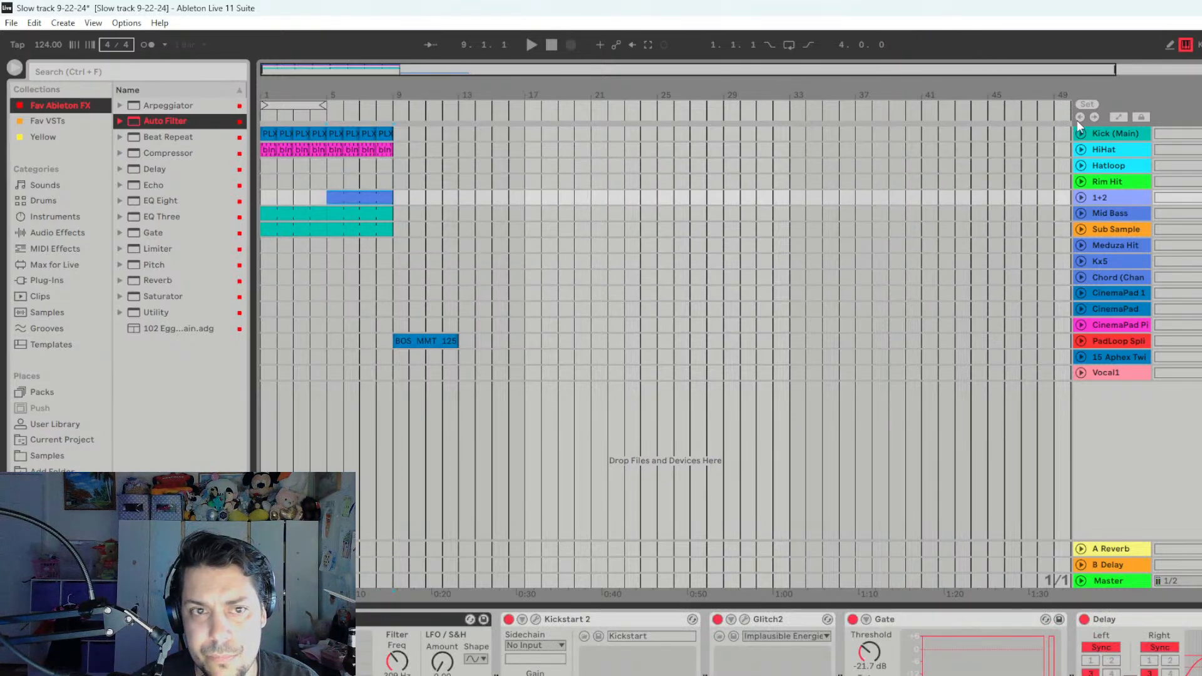
- Listen through the arrangement, move the PadLoop Splice clip to start at bar 19 and play it from there
key("space")
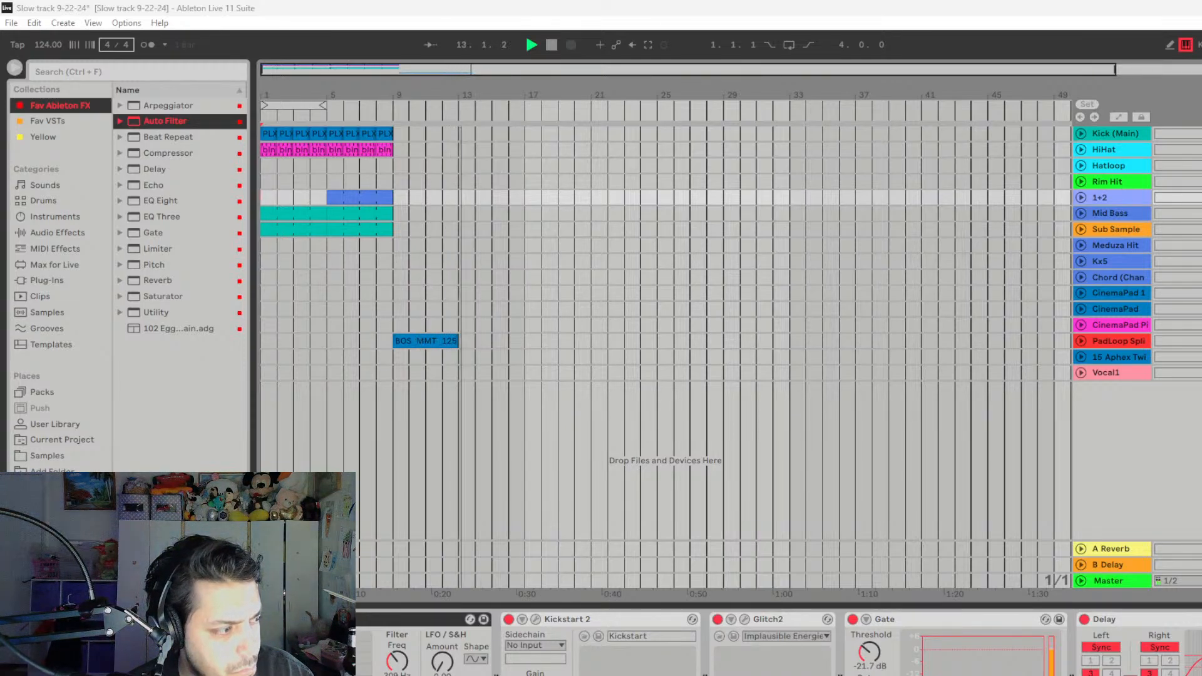
left_click_drag(430, 342, 600, 348)
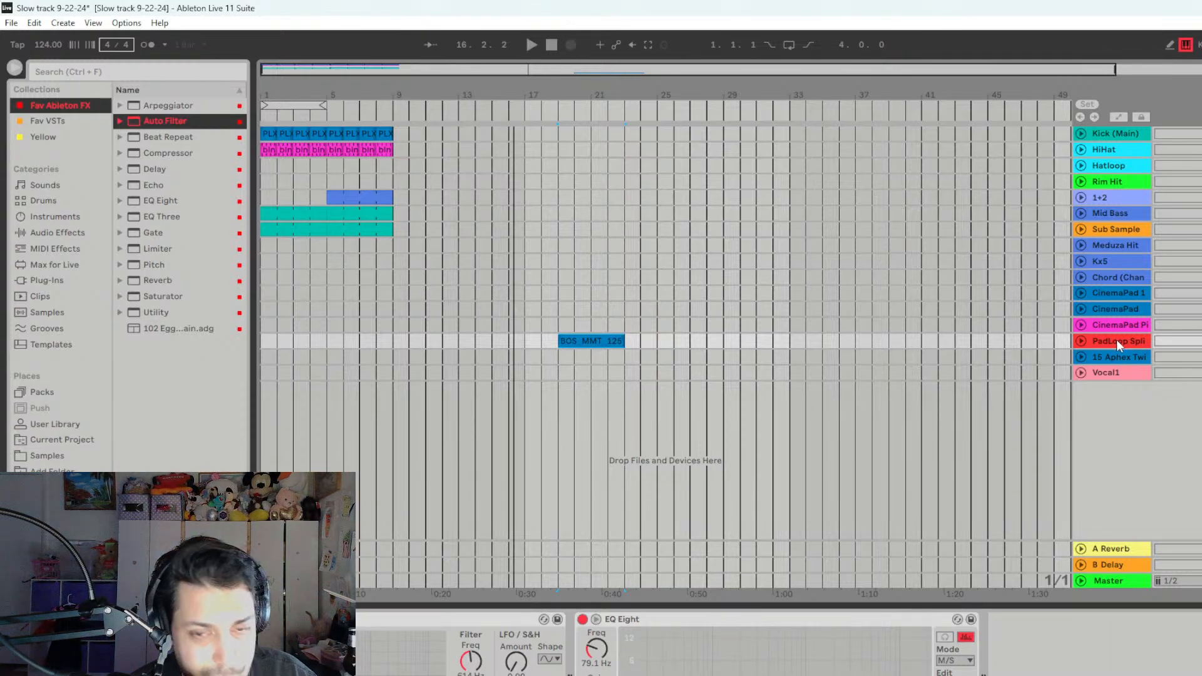
key("space")
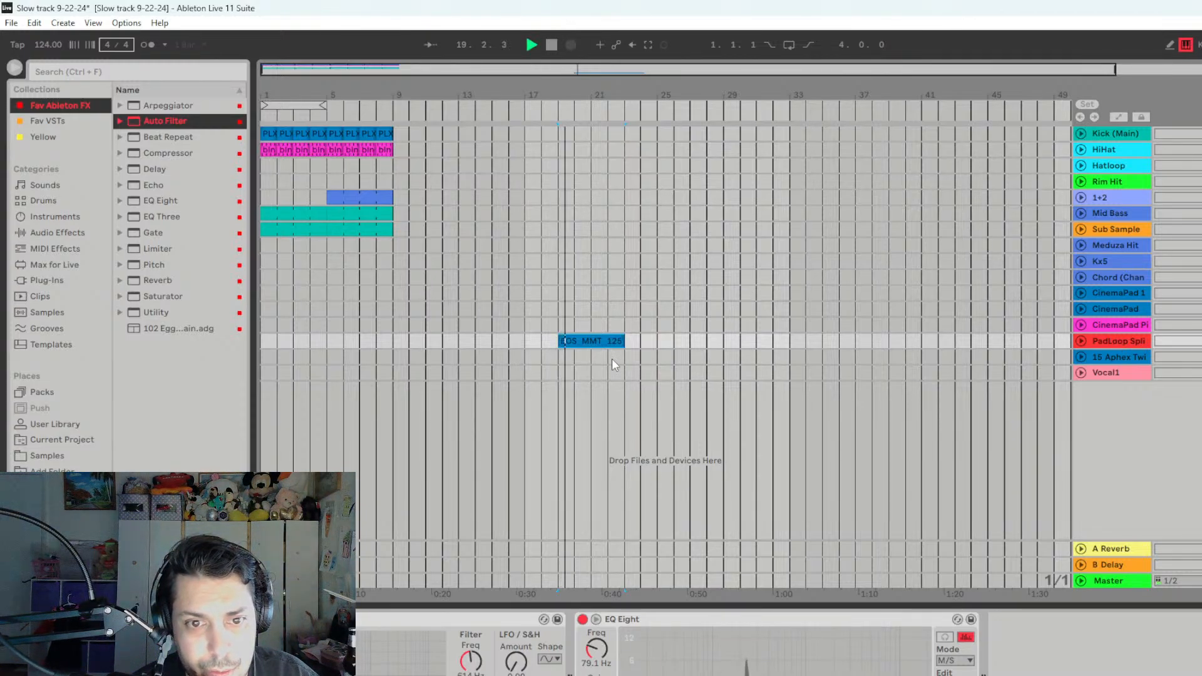
key("space")
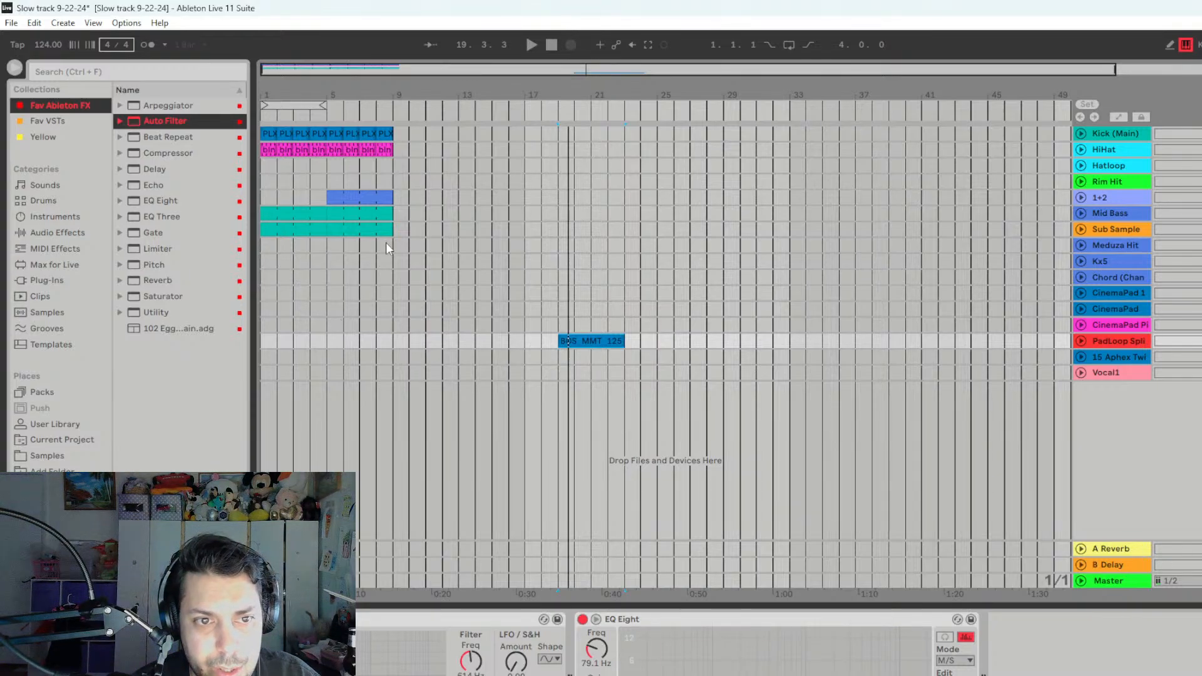
- Audition the CinemaPad clip against the arrangement from bar 1 and return all tracks to arrangement playback
left_click(264, 248)
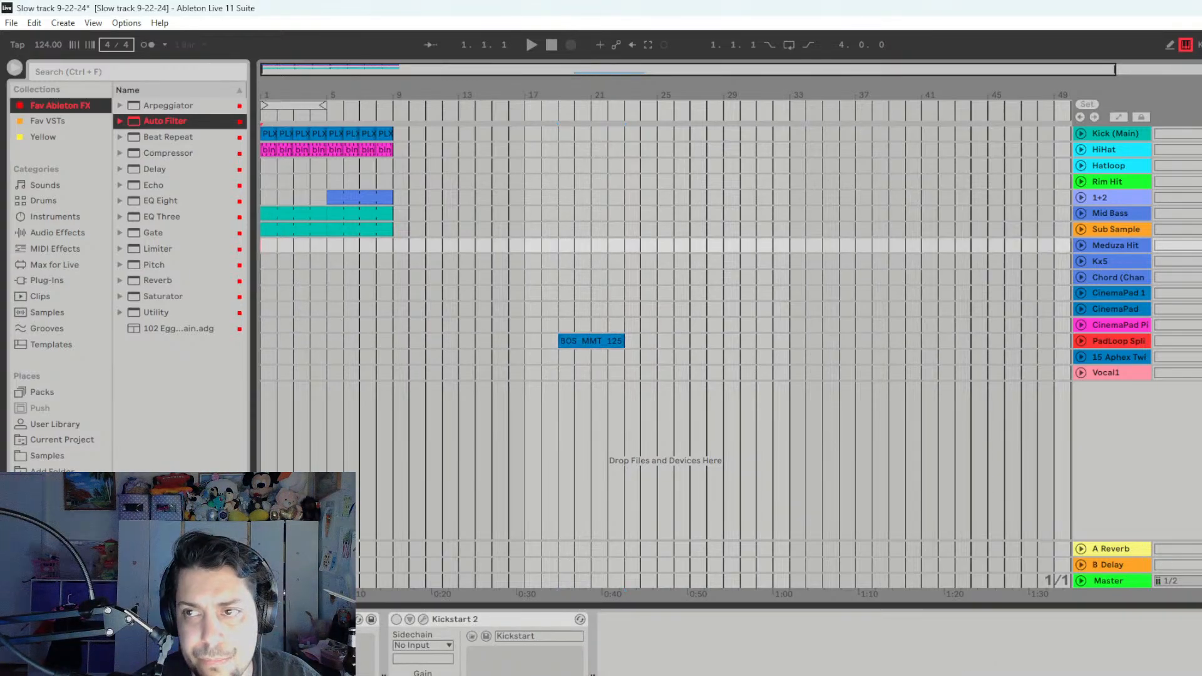
key("Tab")
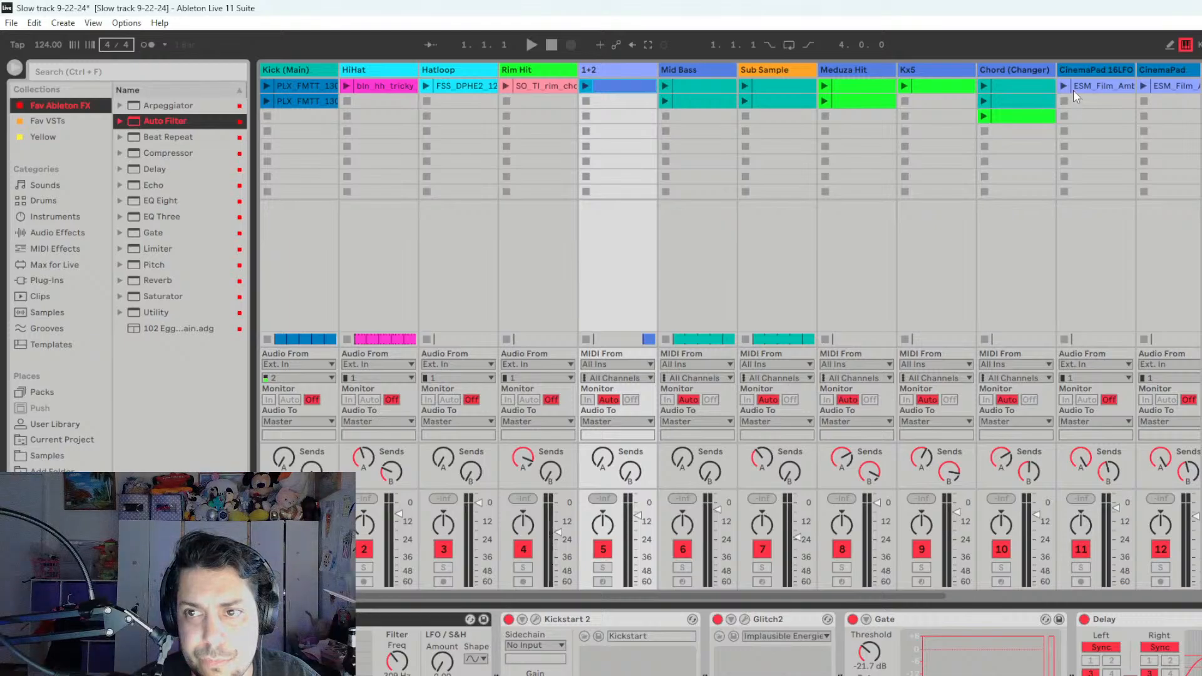
left_click(1144, 86)
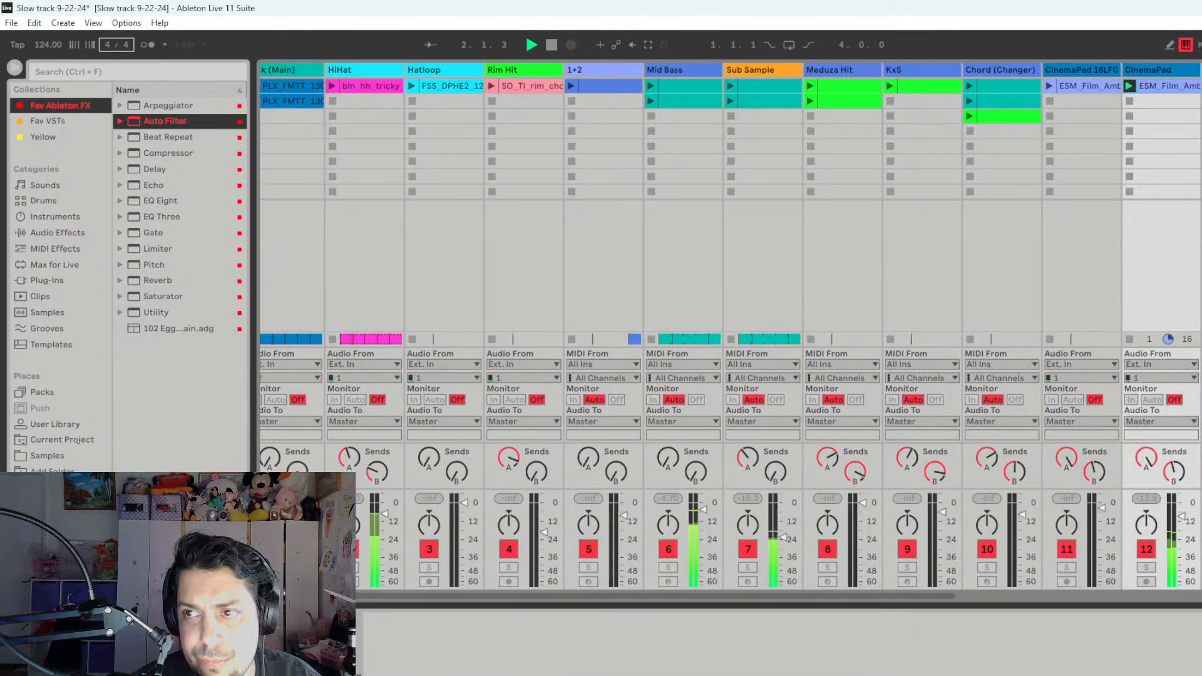
key("Tab")
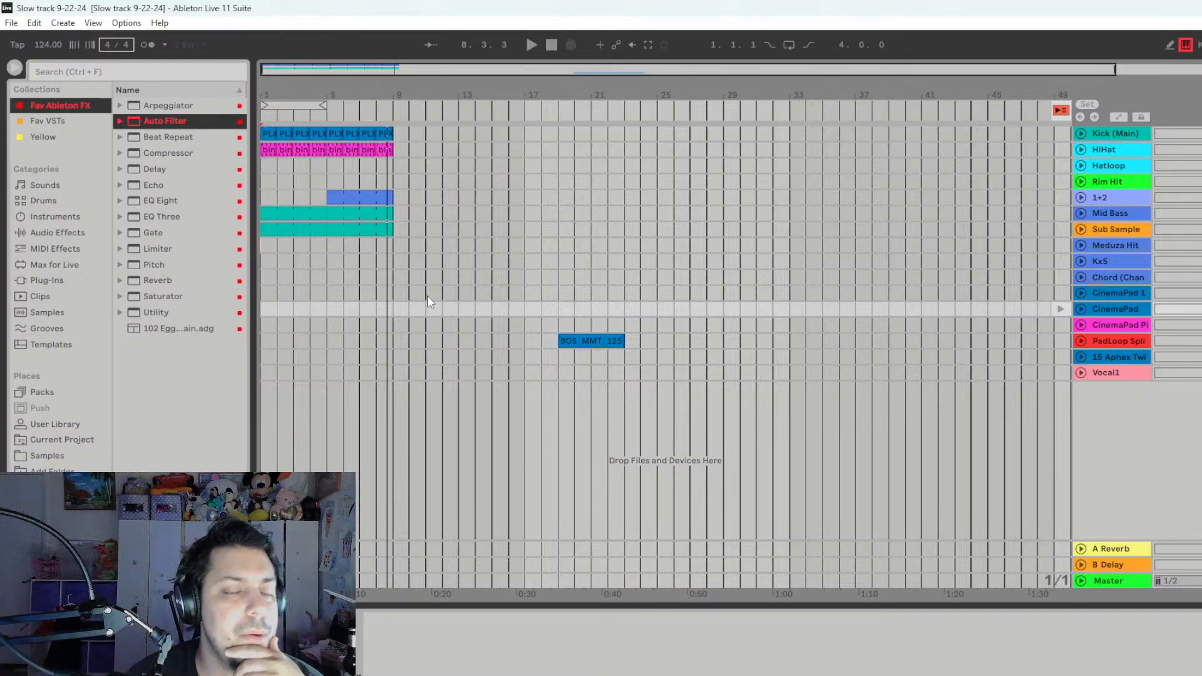
left_click(459, 178)
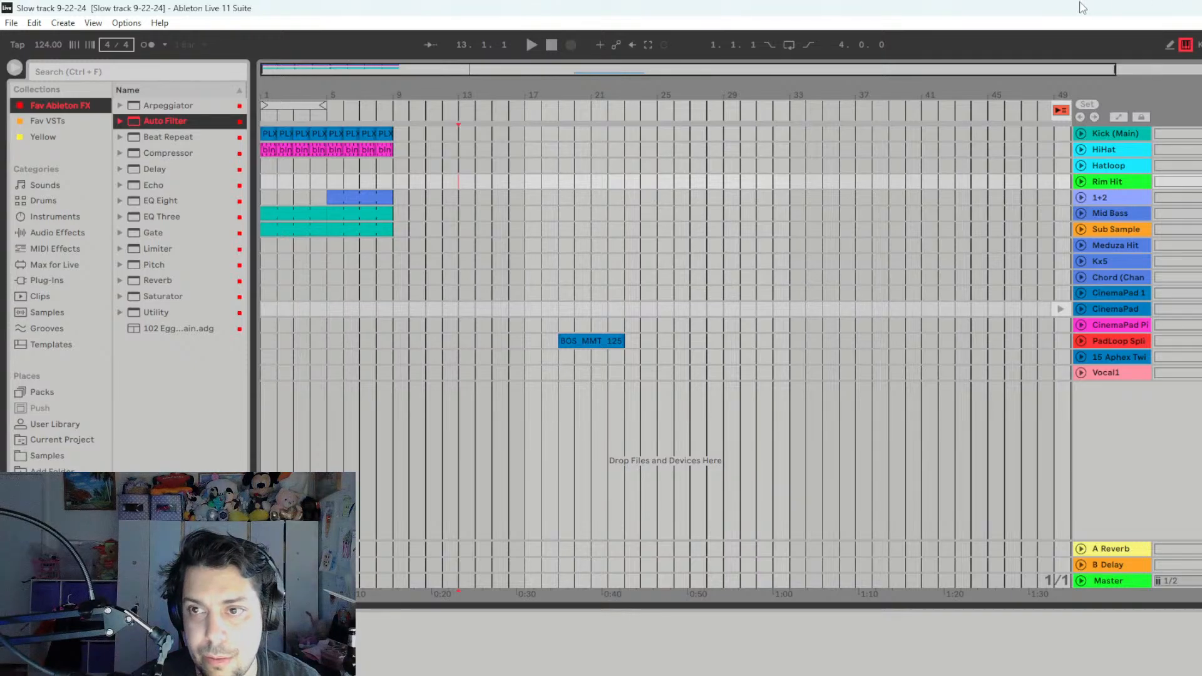
left_click(1062, 111)
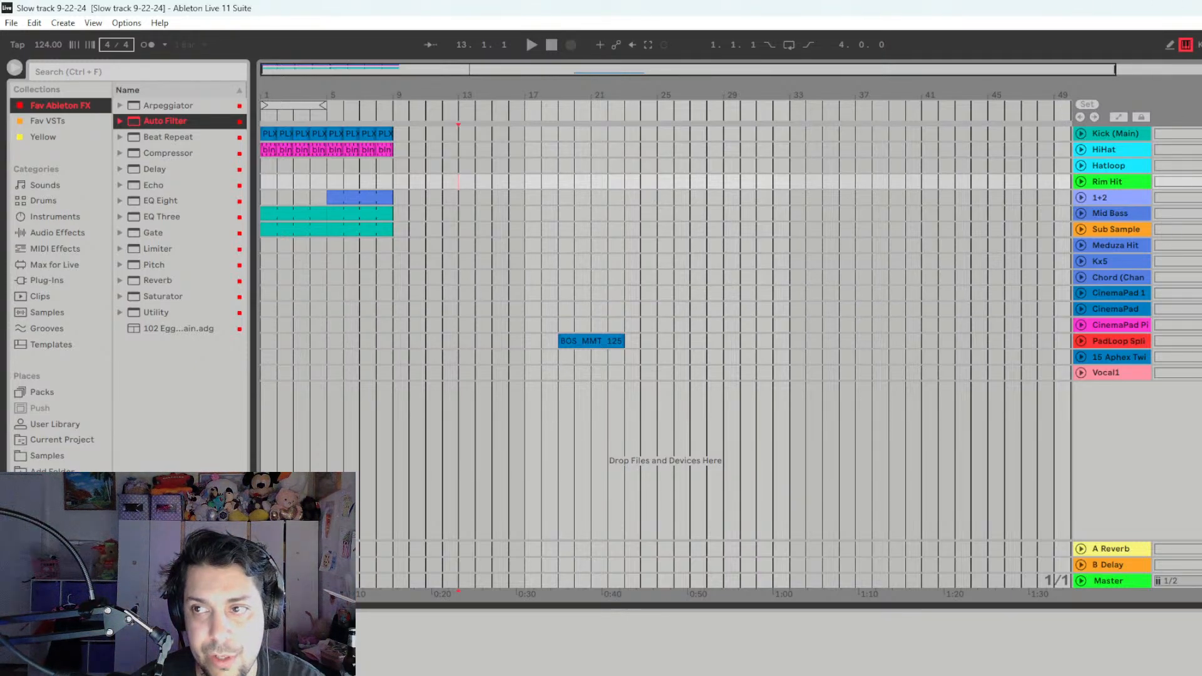
- Switch to Spotify and look through the track list of the Audioplay: 10 Years compilation
key("Tab")
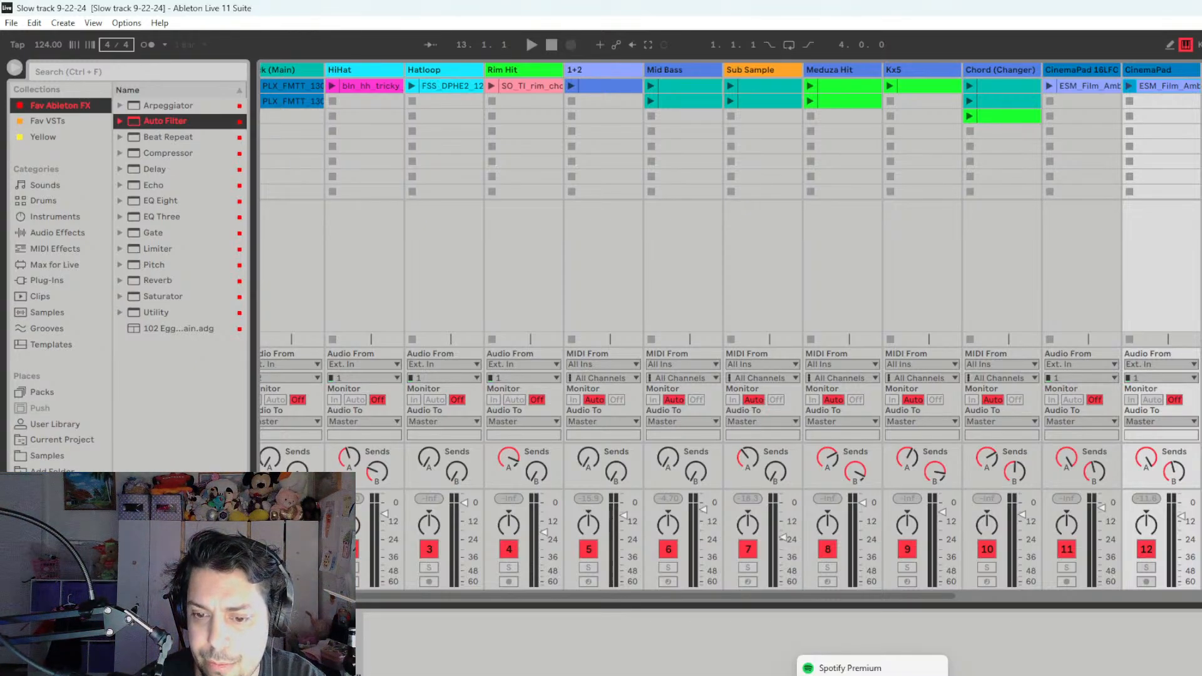
left_click(873, 675)
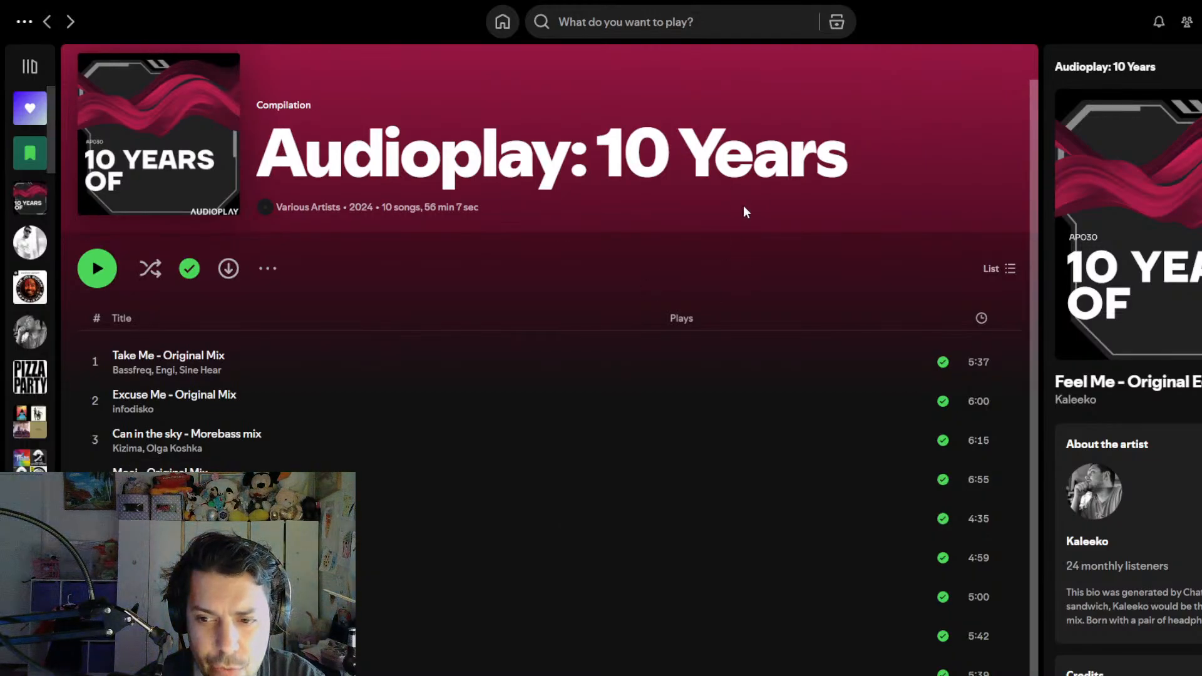
scroll(198, 449, "down", 1)
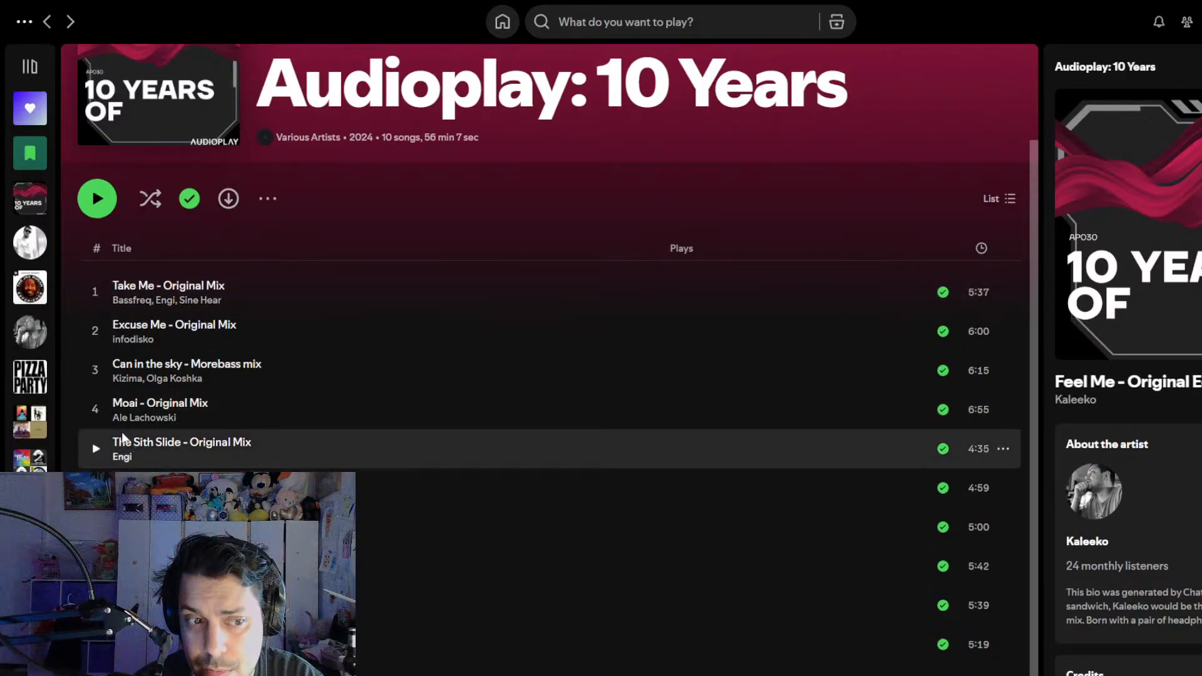
scroll(121, 432, "up", 1)
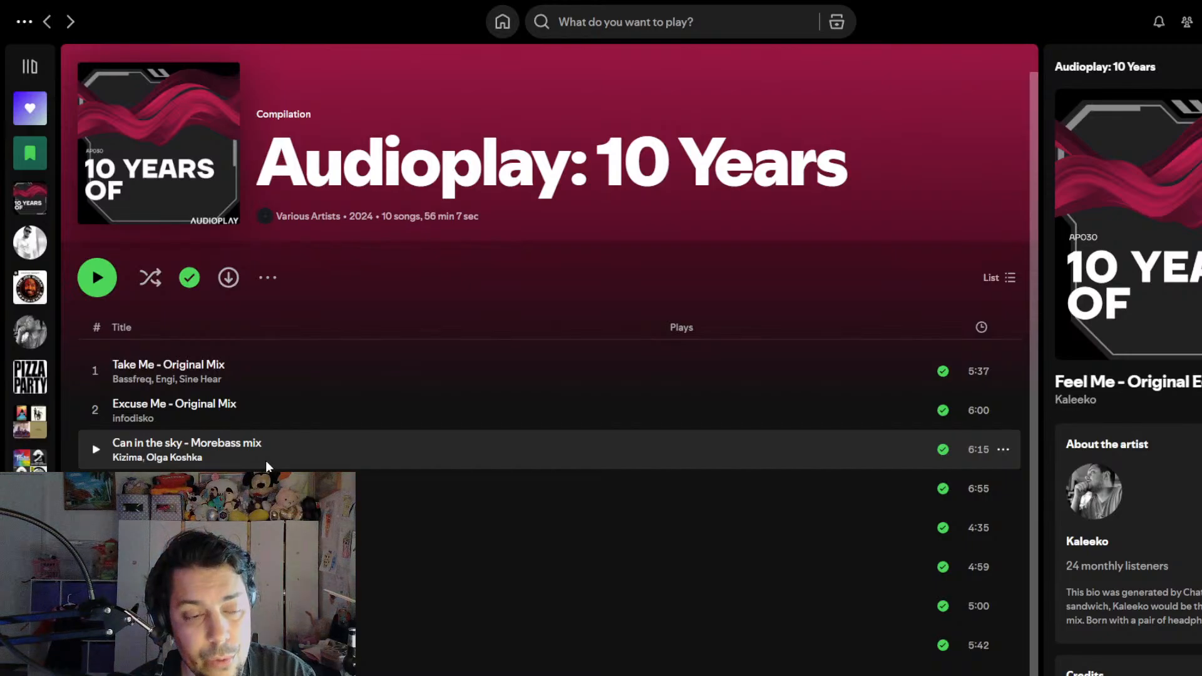
scroll(723, 423, "down", 1)
scroll(722, 423, "up", 1)
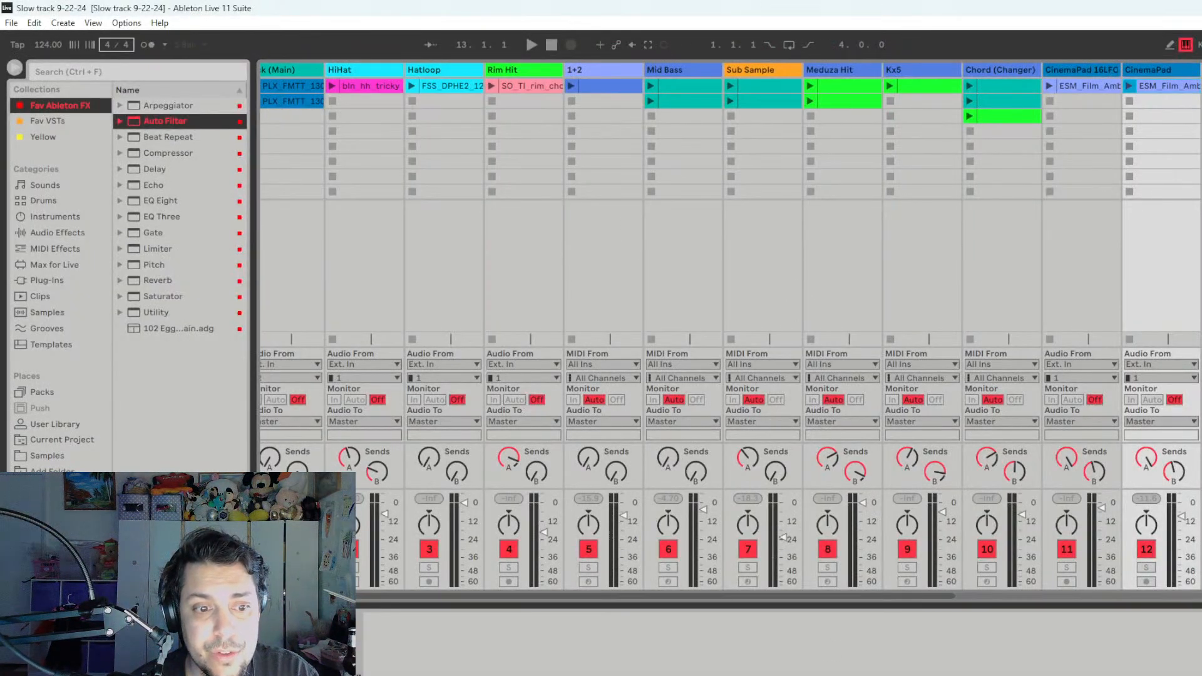
mouse_move(364, 596)
left_mouse_down()
mouse_move(727, 611)
mouse_move(353, 611)
left_mouse_up()
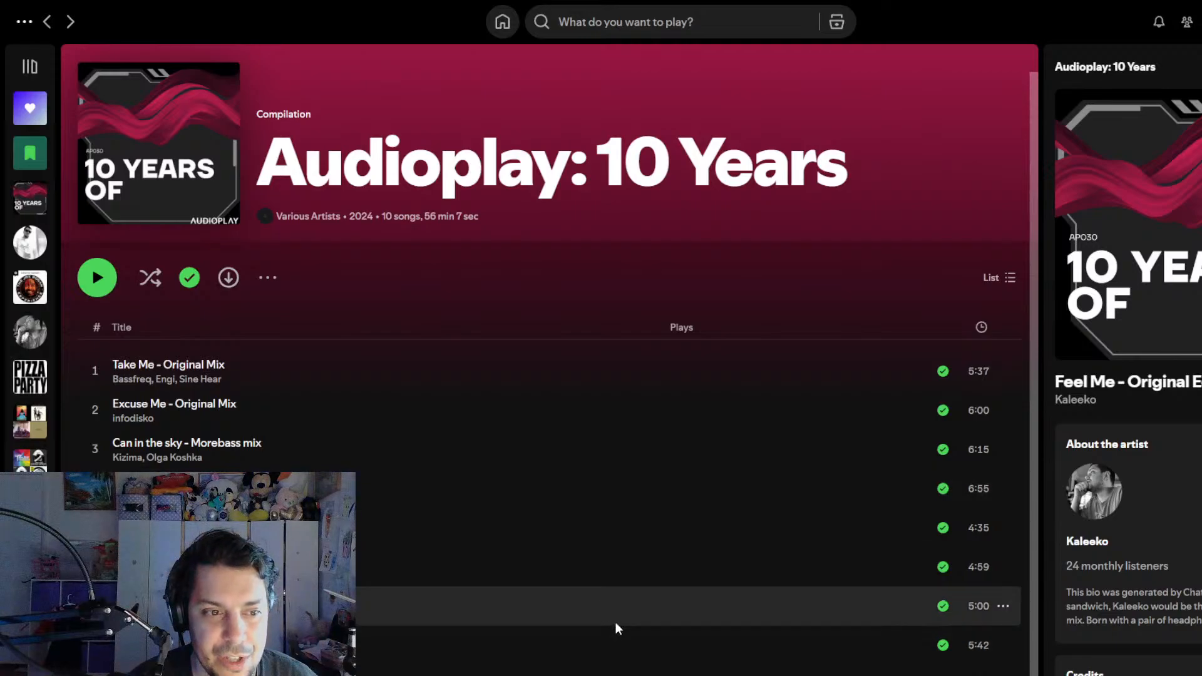
- Switch to Spotify, find the artist Kaleeko and listen to Let You Go - Original Mix, pausing it at the end
left_click(585, 25)
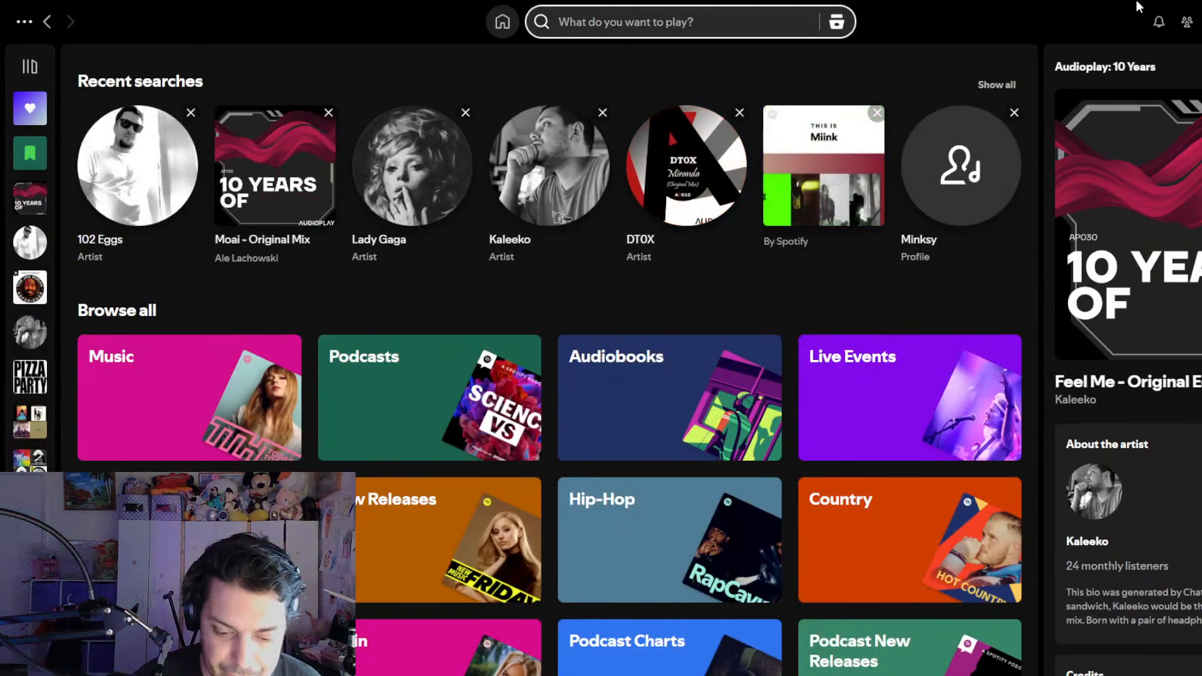
type("kaleeko")
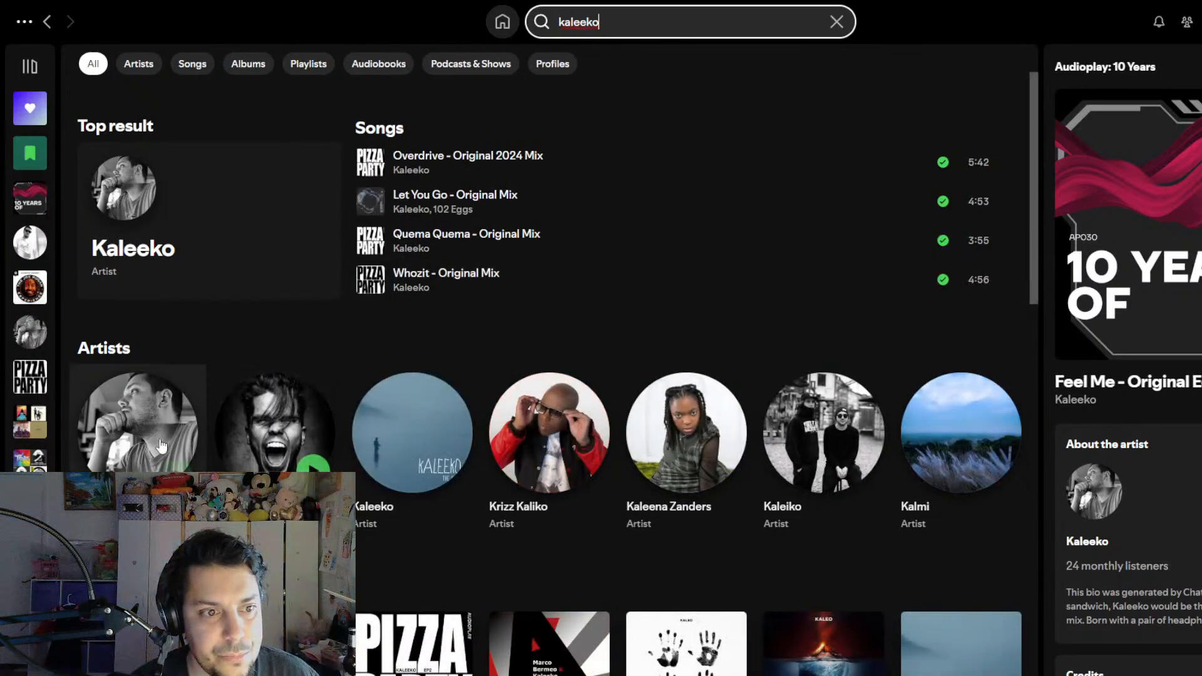
left_click(150, 419)
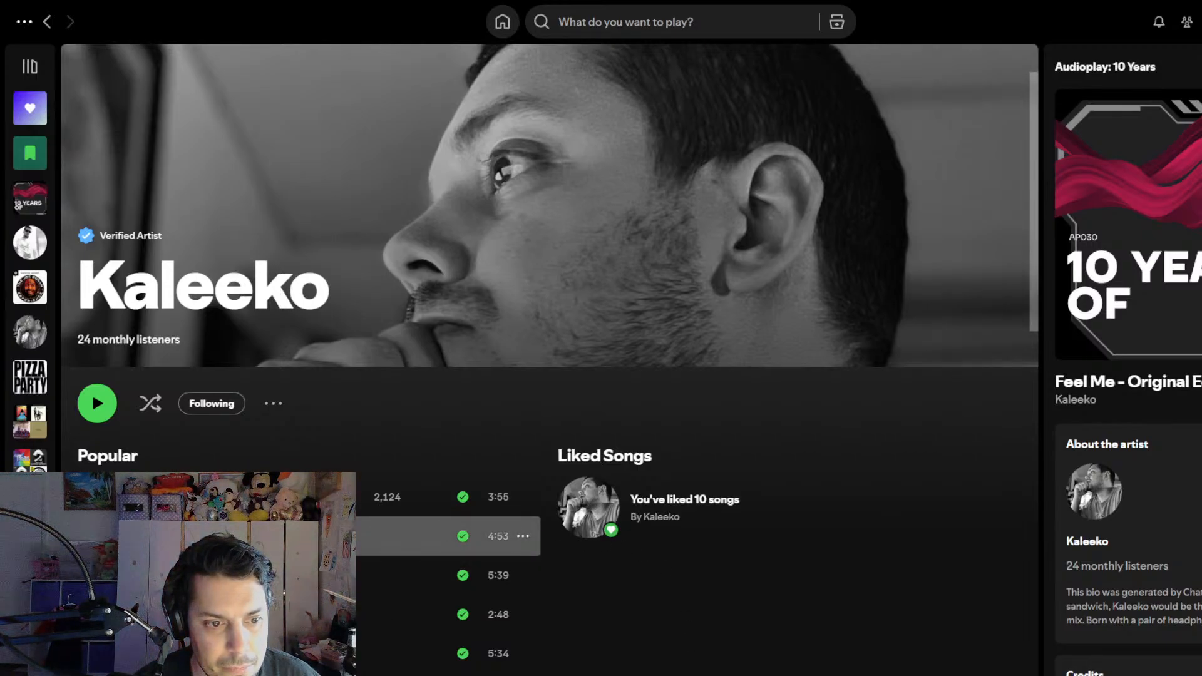
double_click(473, 535)
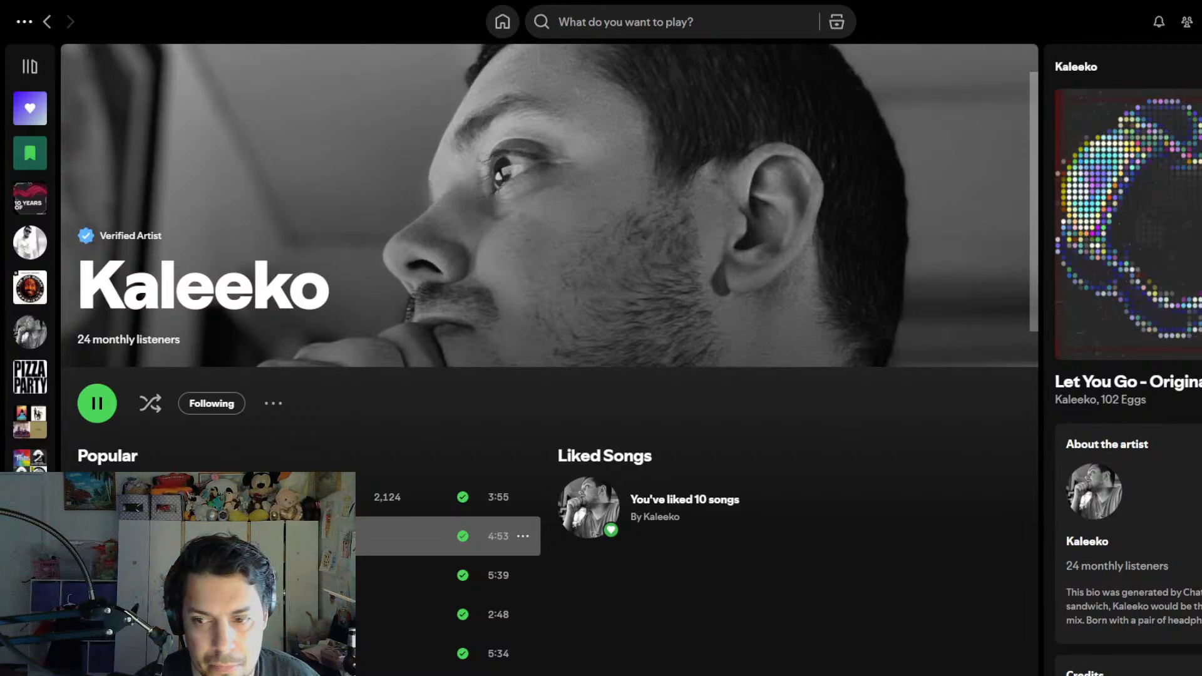
key("space")
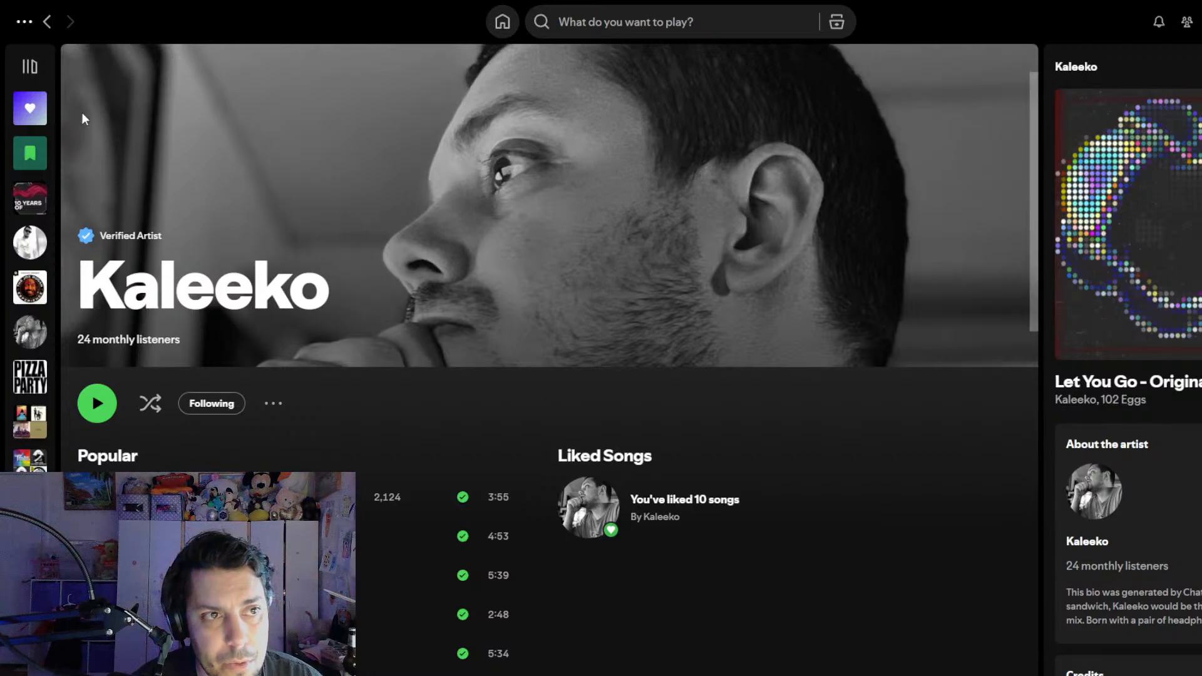
- Search Spotify for Eminem and open the artist's page
left_click(628, 17)
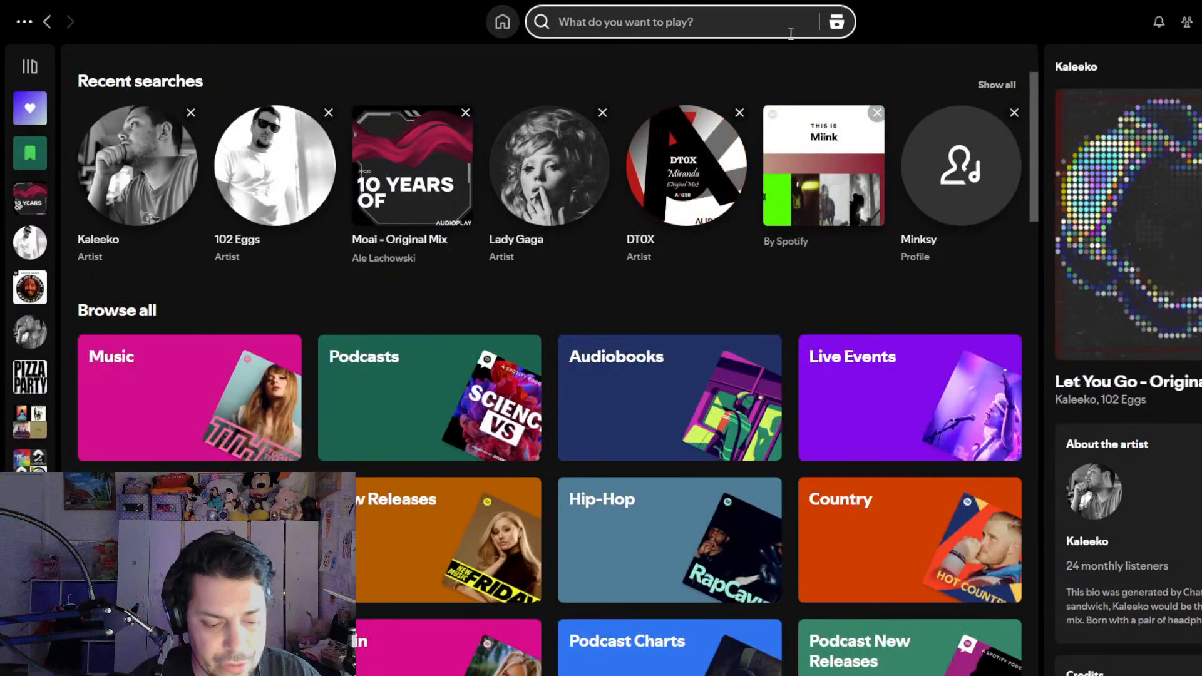
type("emin")
key("BackSpace")
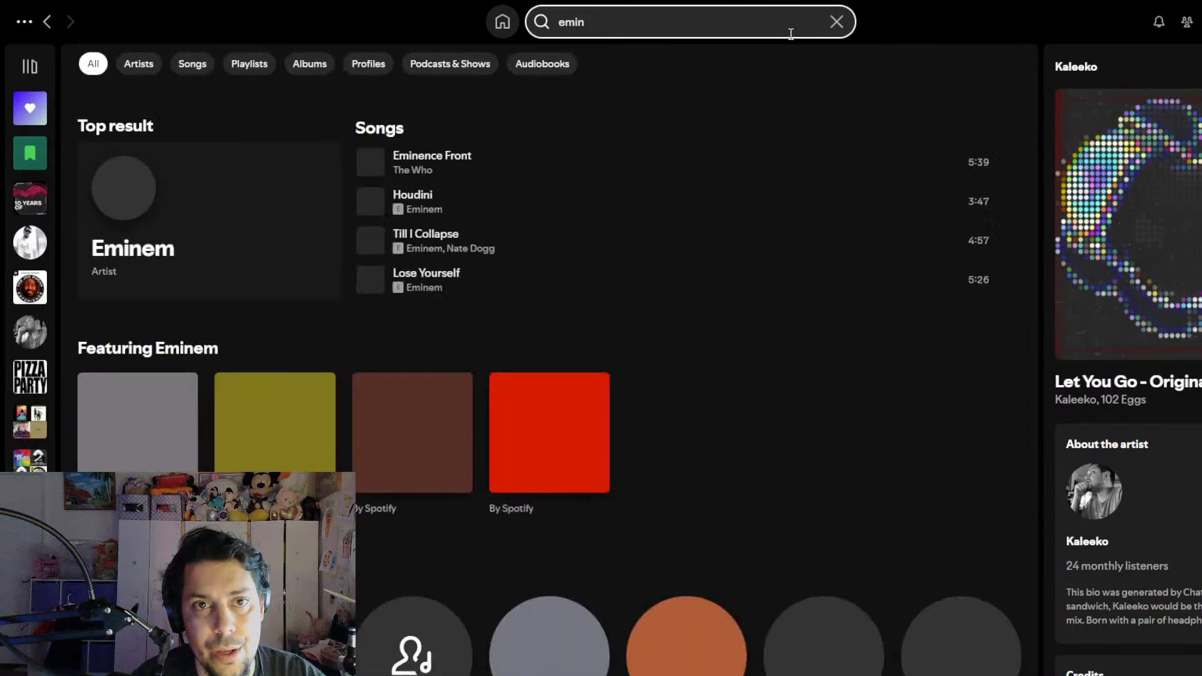
left_click(138, 194)
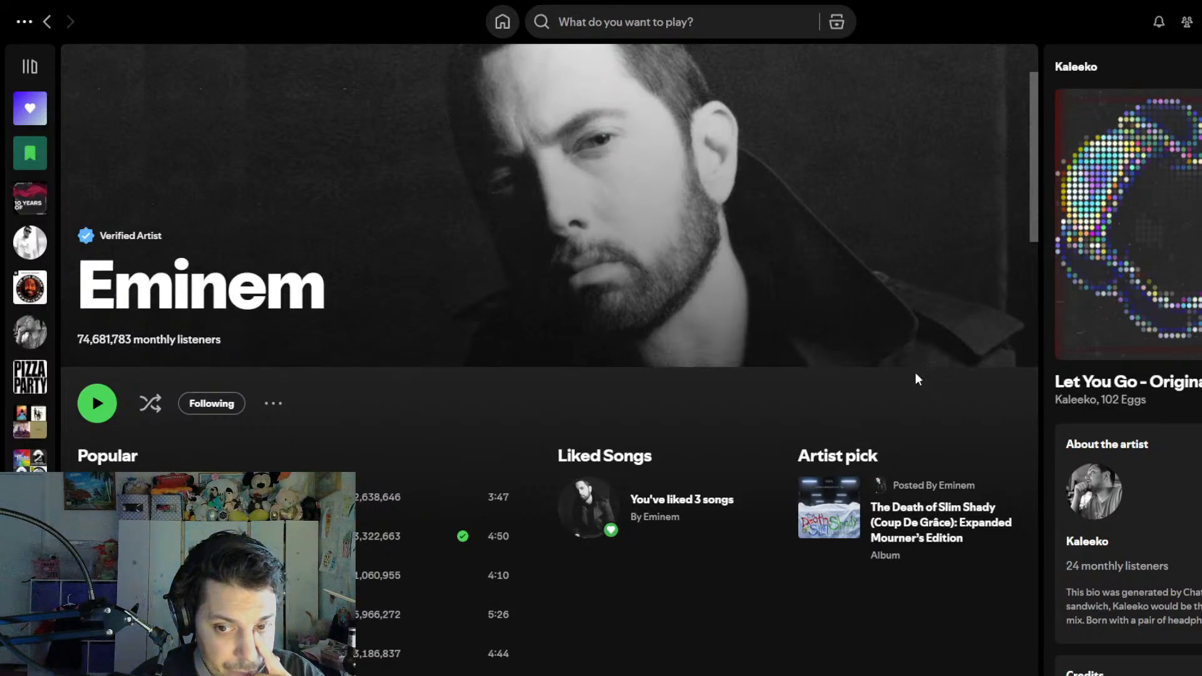
- Open the album The Death of Slim Shady (Coup De Grâce): Expanded Mourner's Edition and look through its track list
scroll(874, 448, "down", 7)
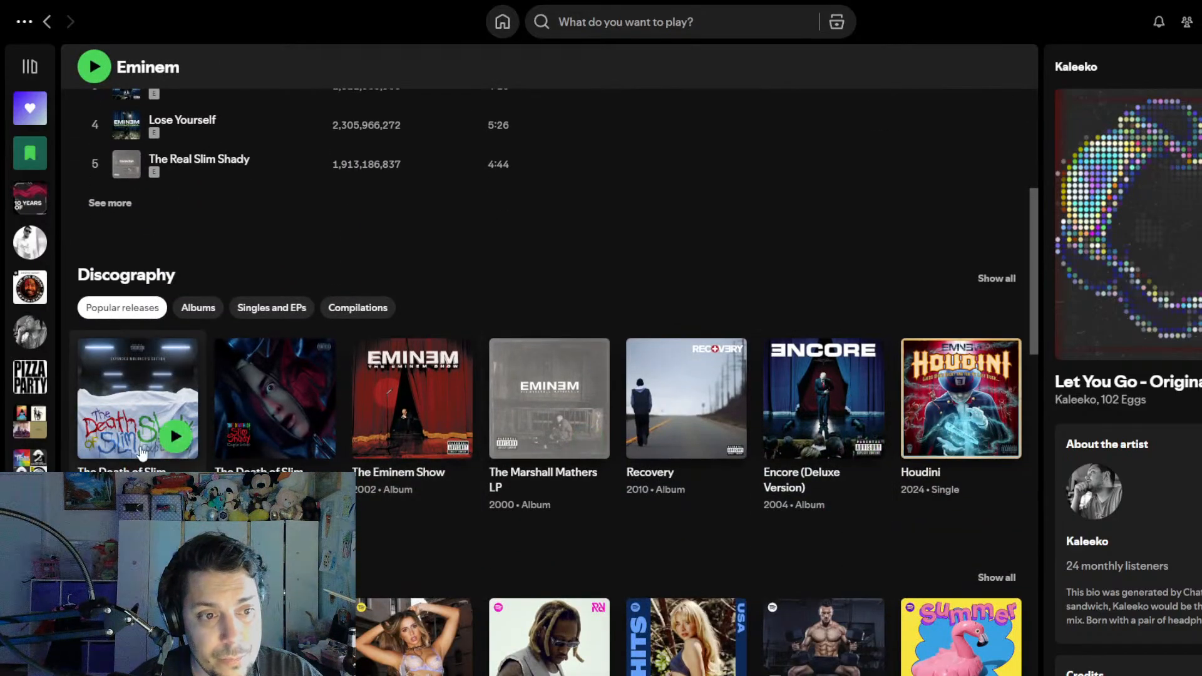
left_click(111, 439)
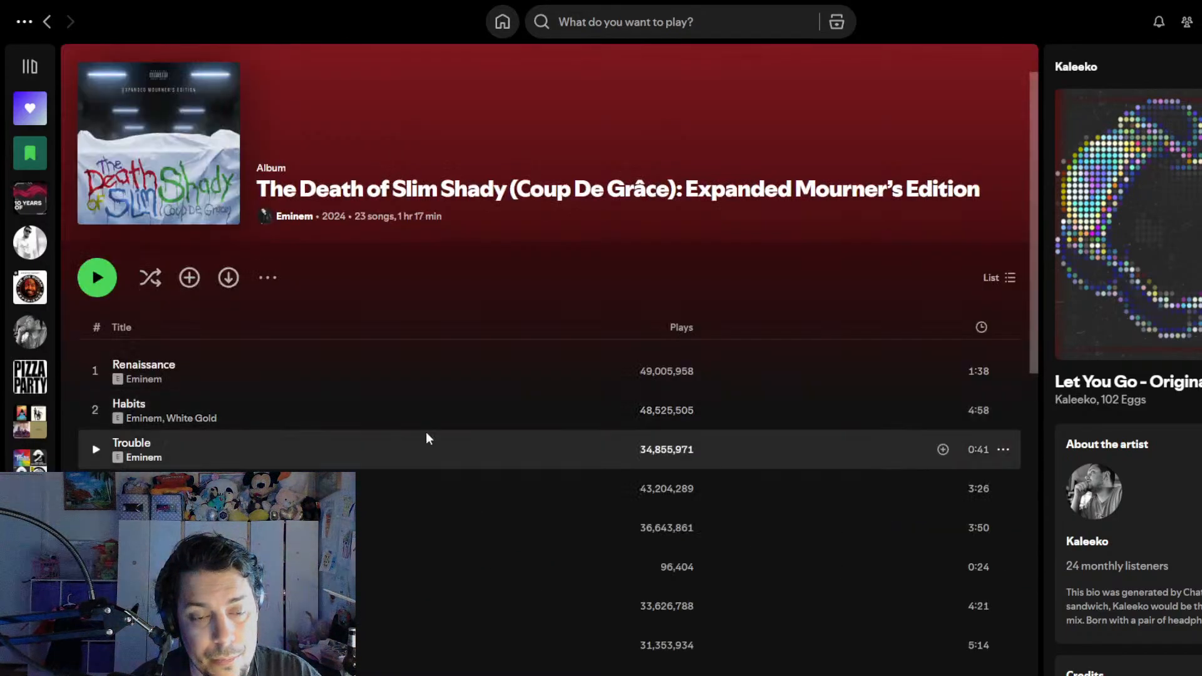
scroll(439, 420, "down", 3)
scroll(426, 415, "down", 8)
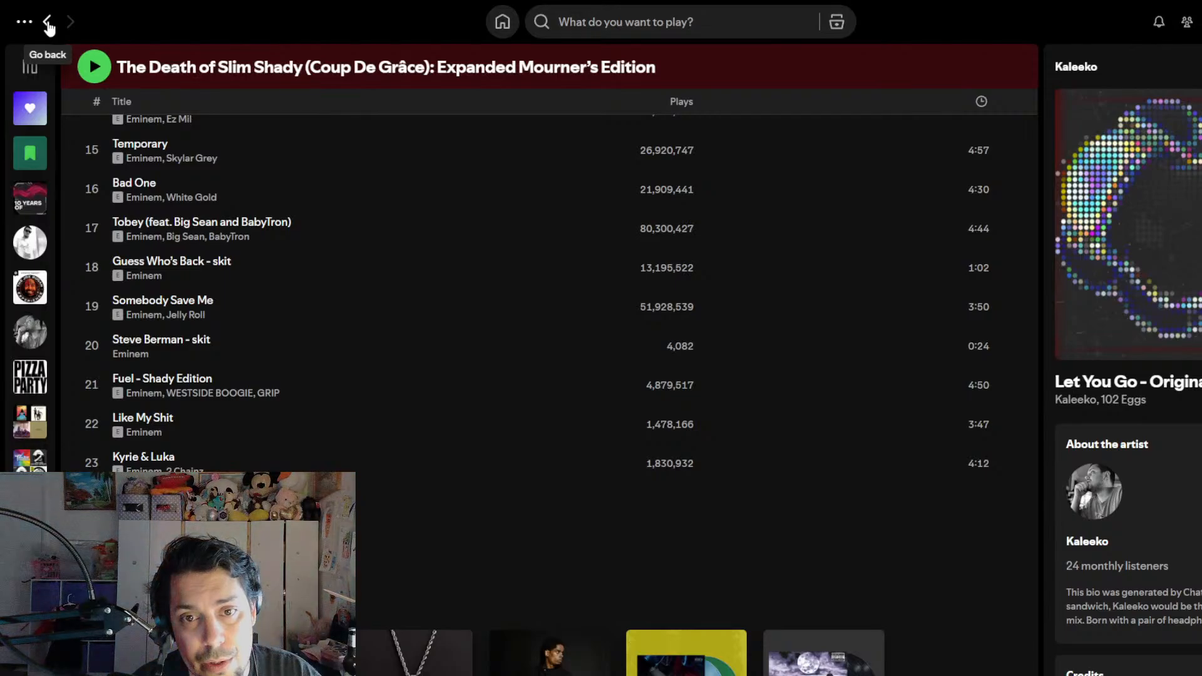
scroll(419, 388, "up", 9)
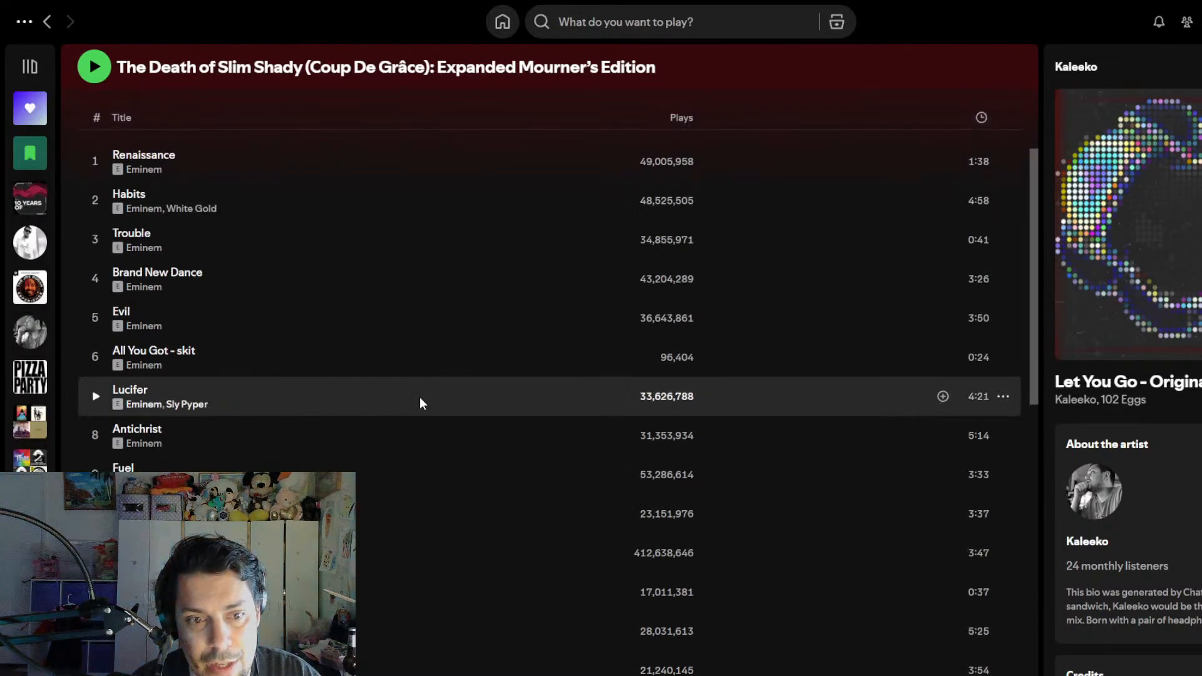
scroll(510, 301, "up", 3)
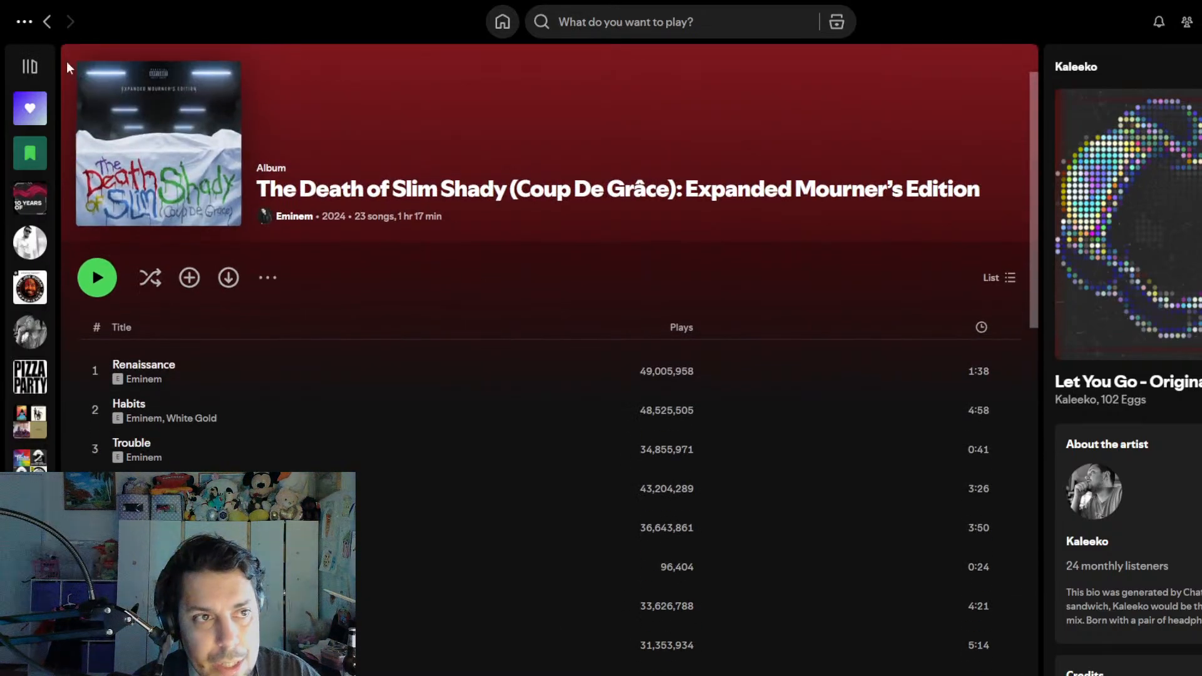
- Show Eminem's full discography and open the single Infinite near its end
left_click(47, 22)
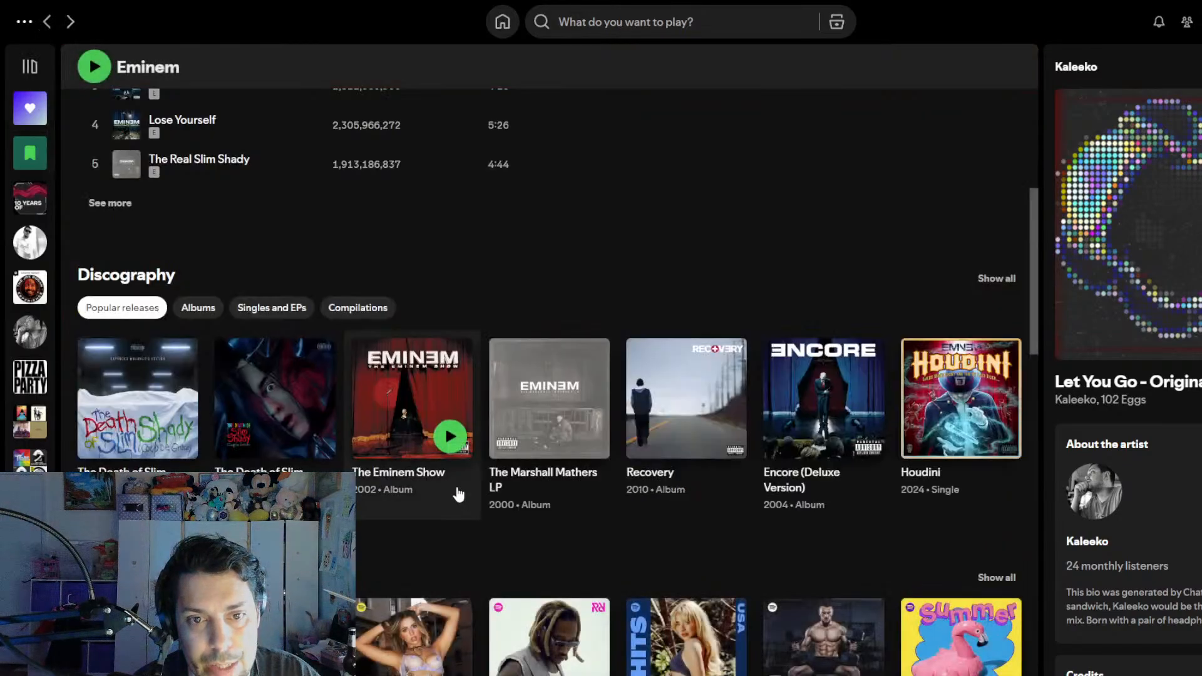
left_click(996, 278)
scroll(471, 460, "down", 10)
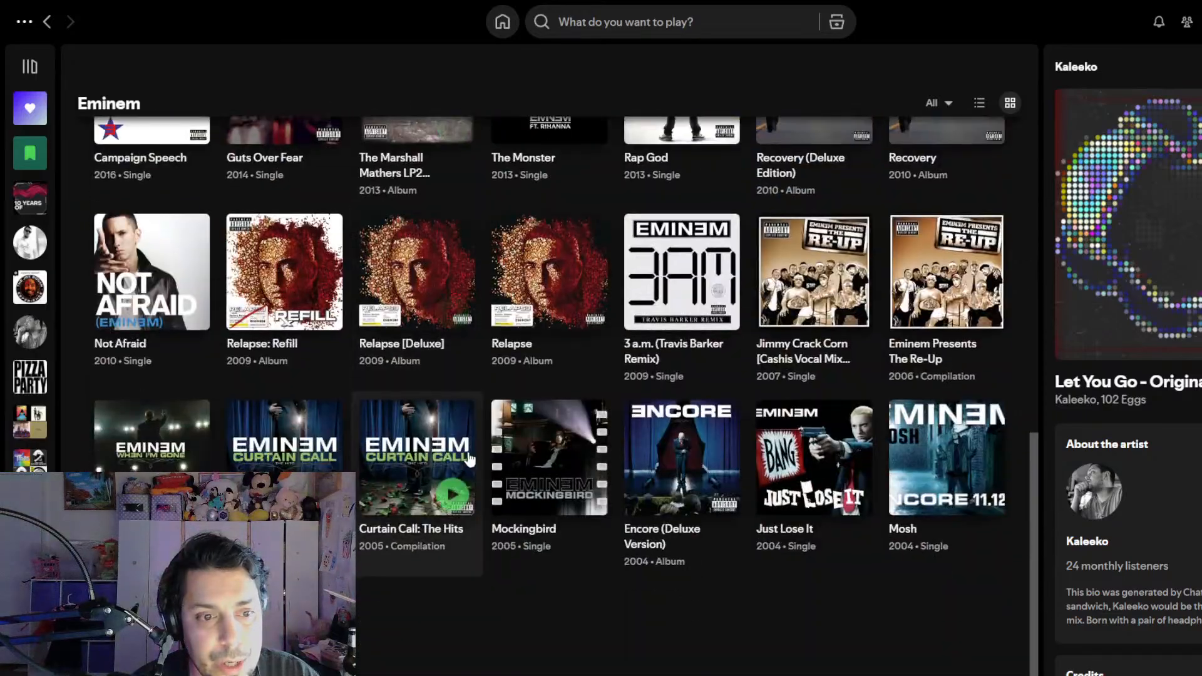
scroll(469, 460, "down", 1)
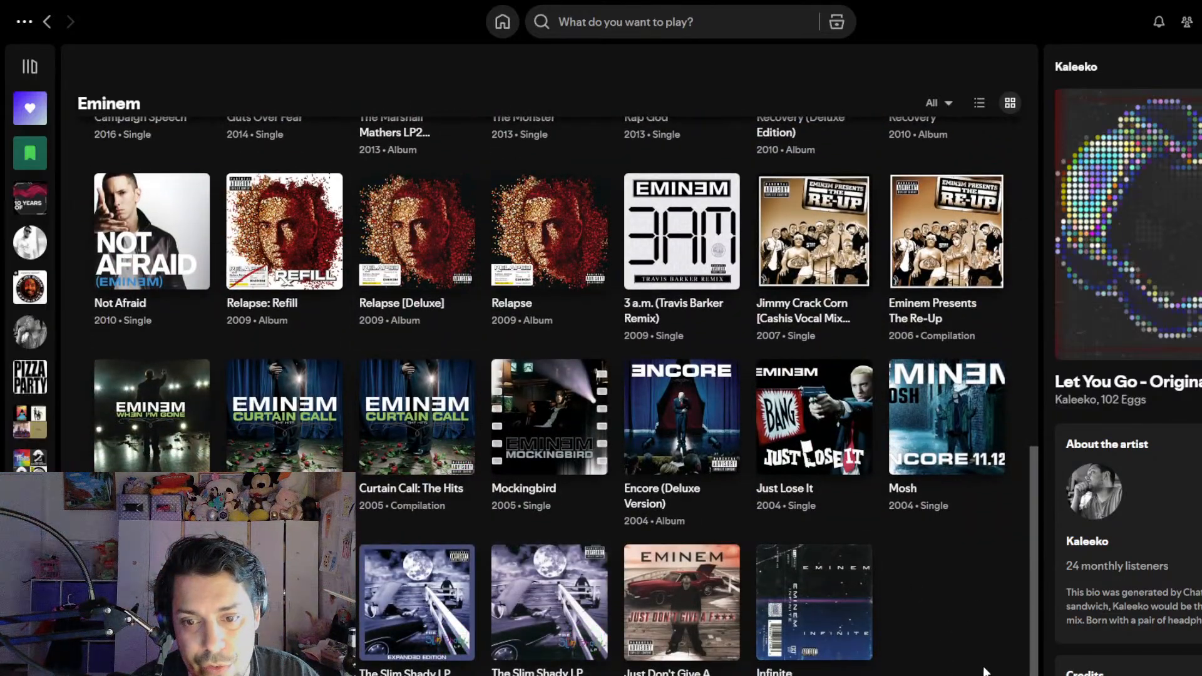
left_click(846, 575)
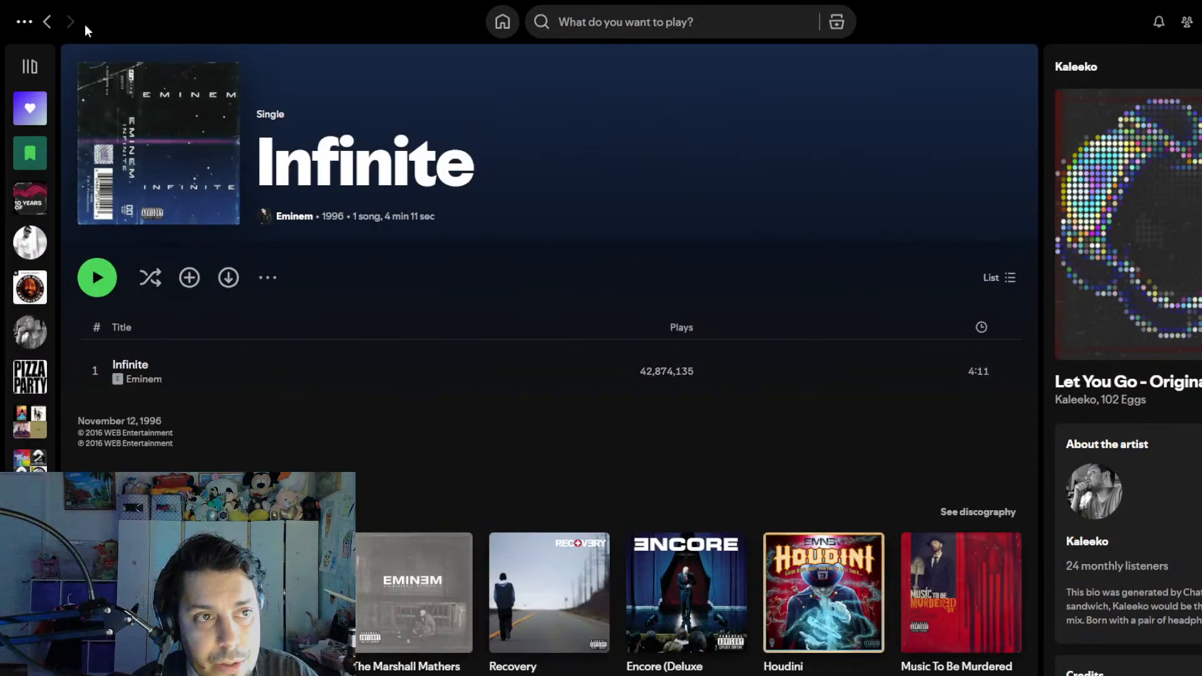
- Return to Eminem's discography and open the 1998 single Just Don't Give A F***
left_click(47, 23)
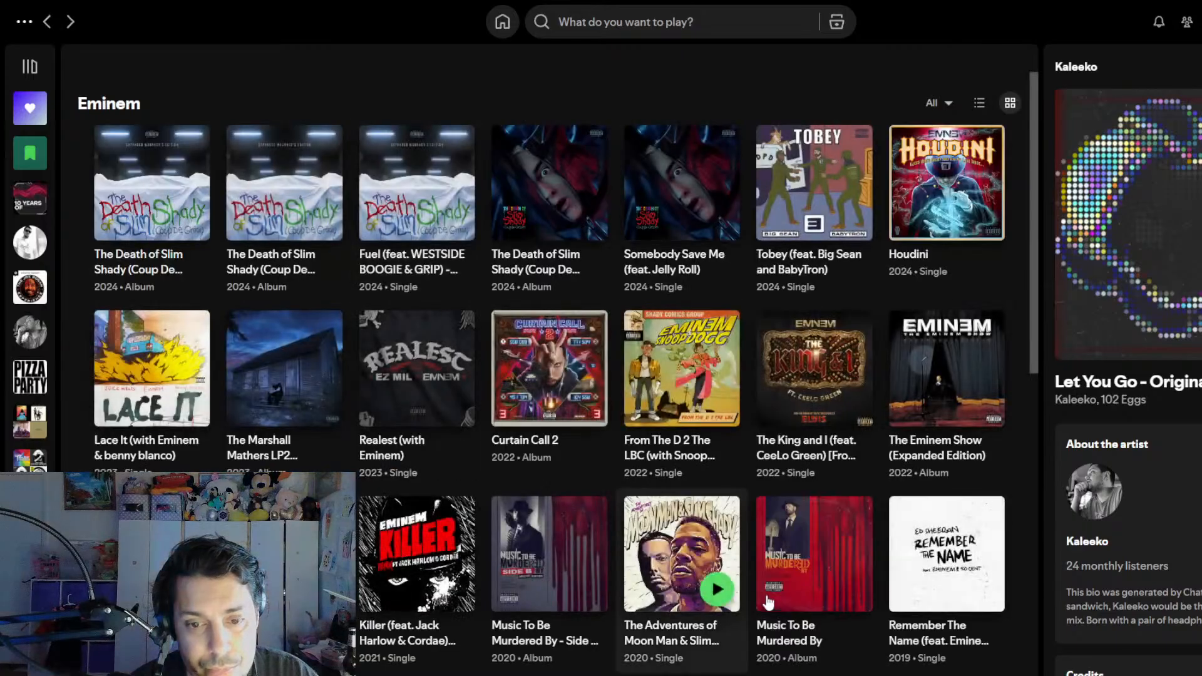
scroll(769, 603, "down", 15)
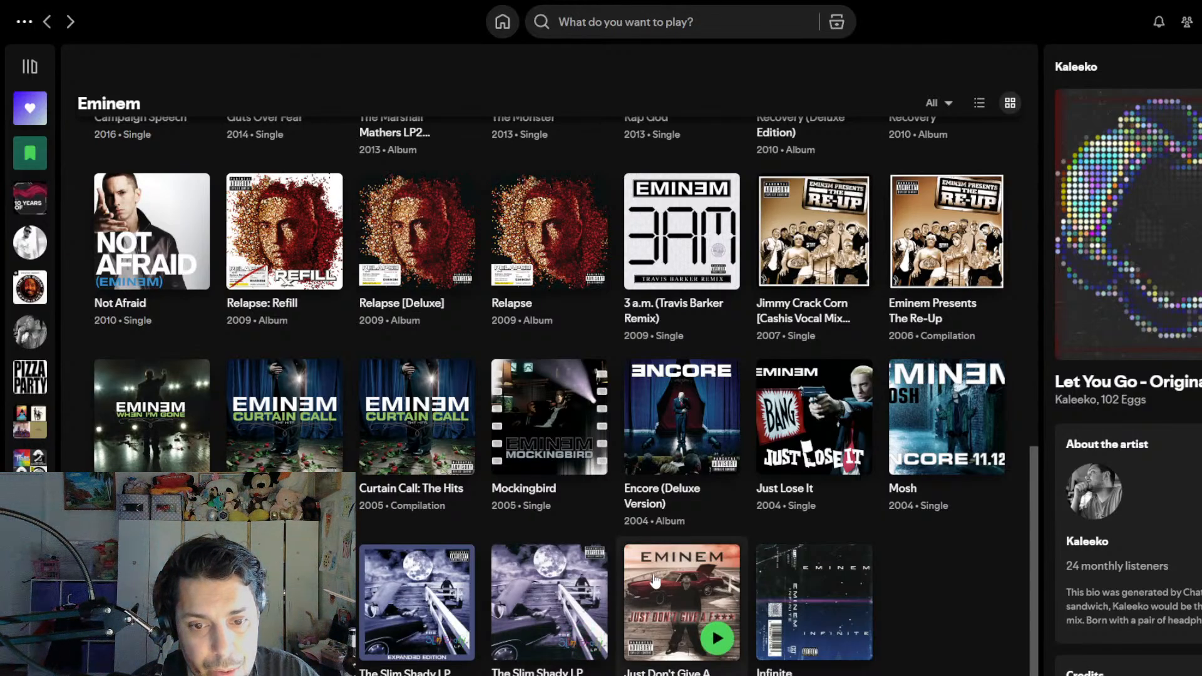
left_click(649, 613)
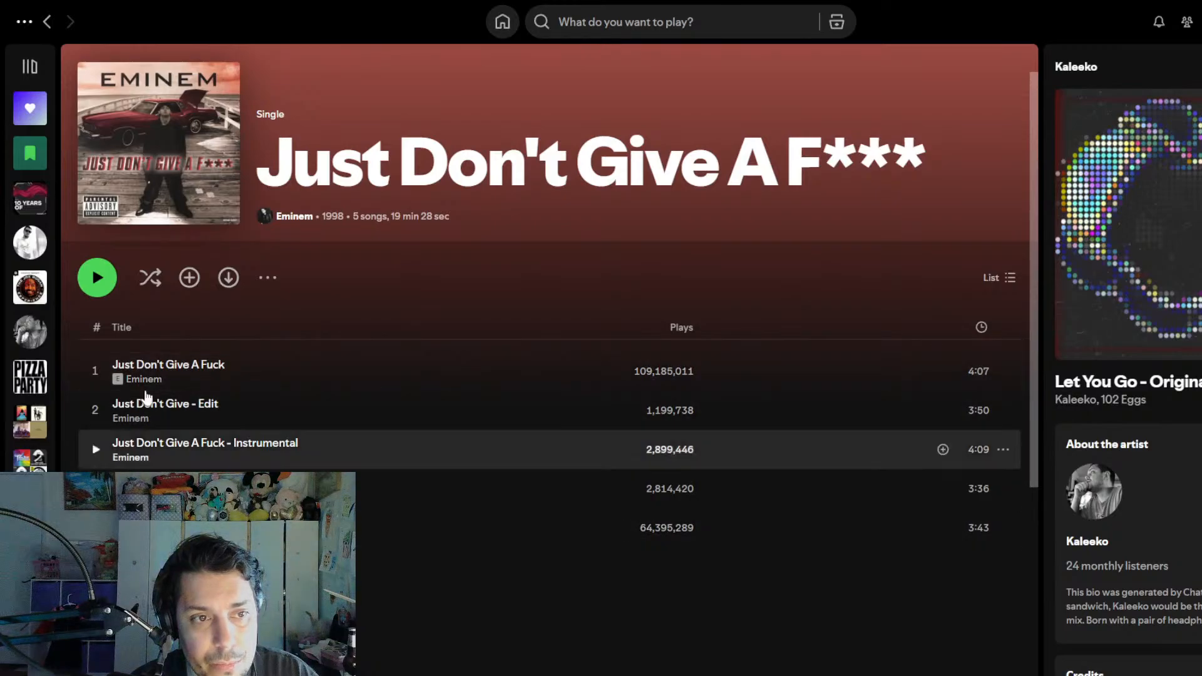
- Go back to the Kaleeko artist page and play Let You Go - Original Mix
left_click(49, 23)
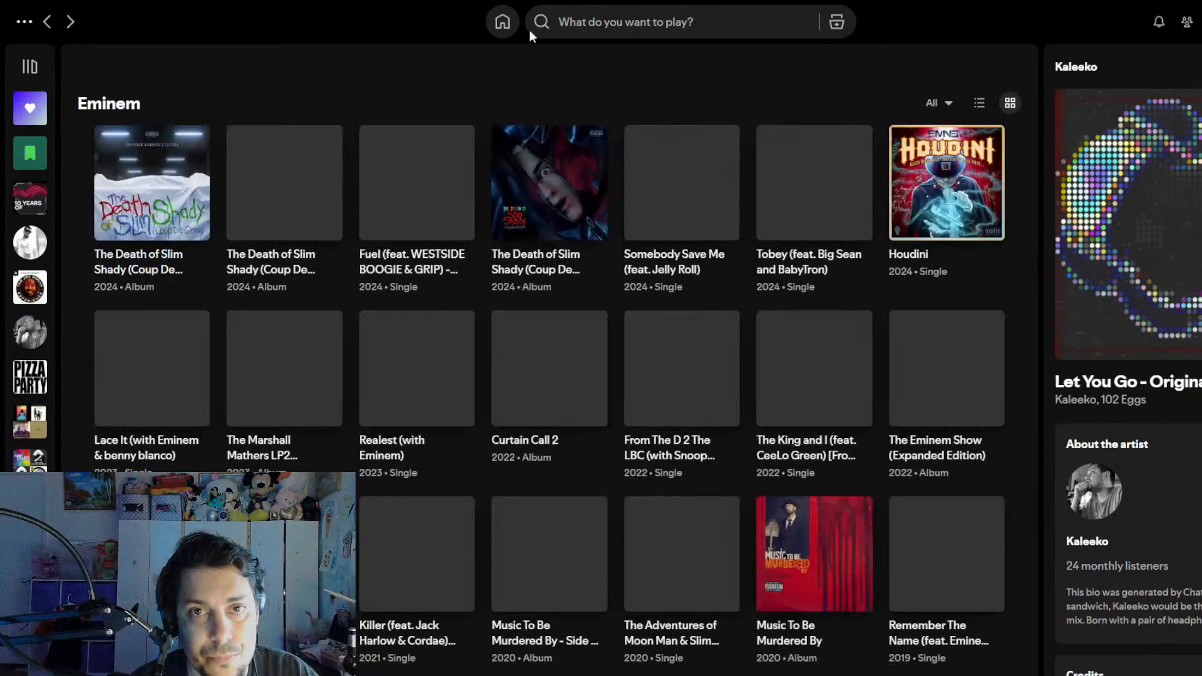
left_click(49, 22)
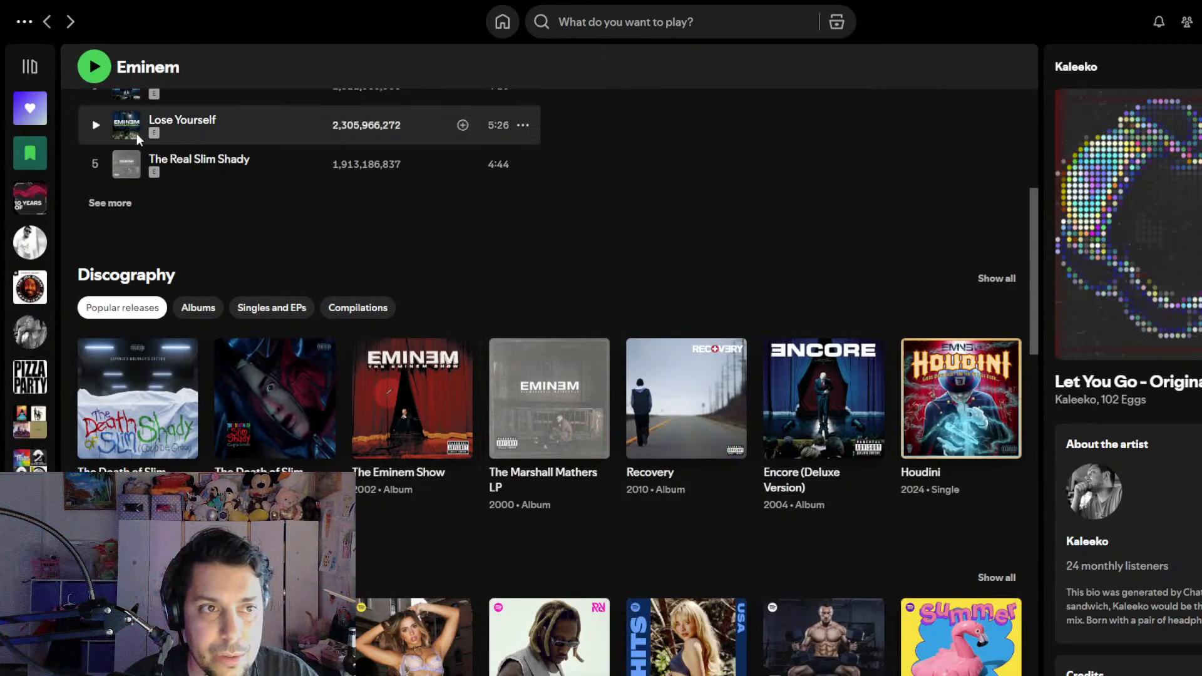
left_click(47, 22)
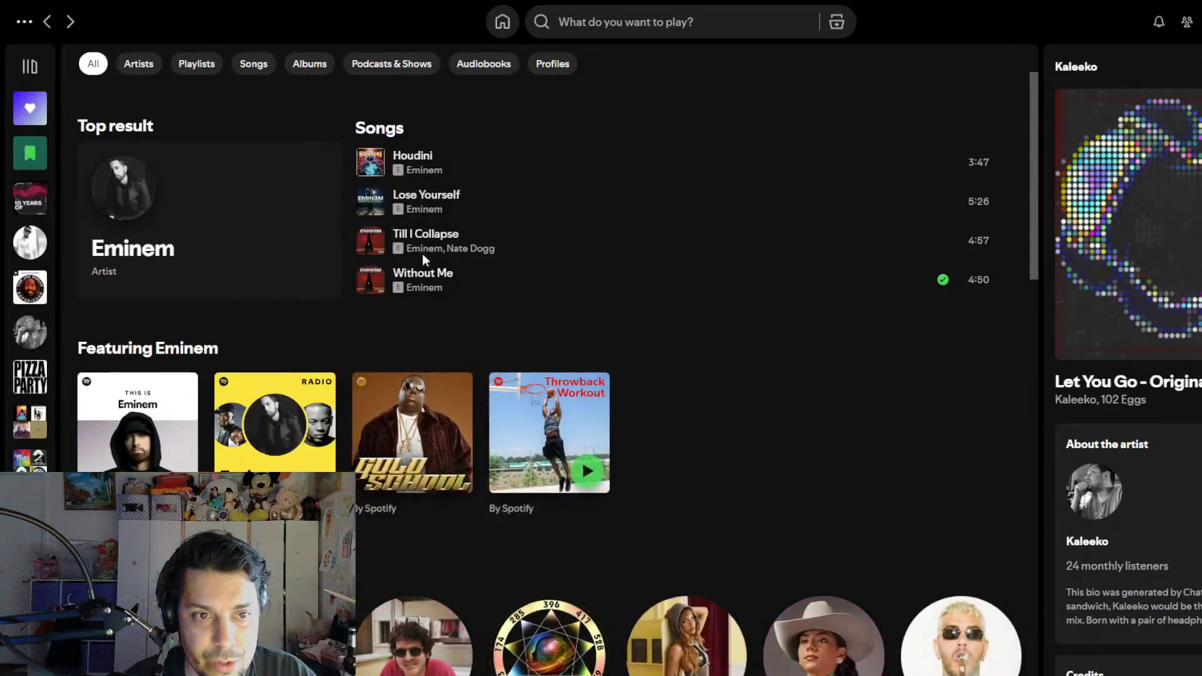
left_click(48, 27)
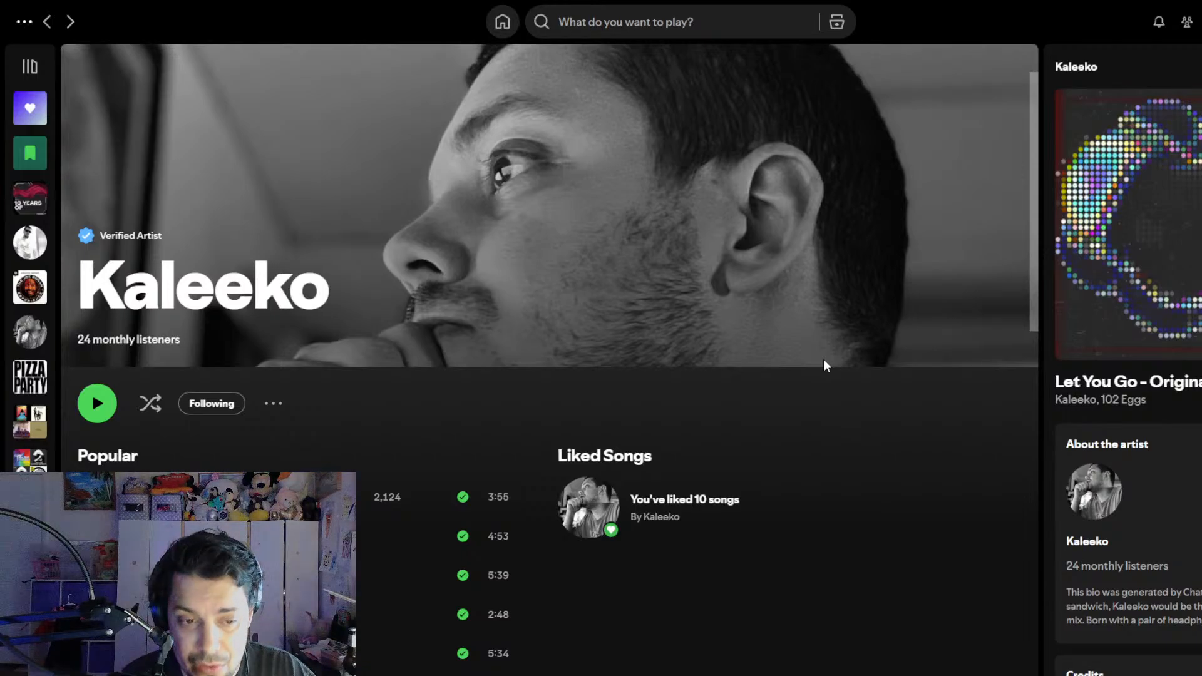
scroll(892, 392, "down", 2)
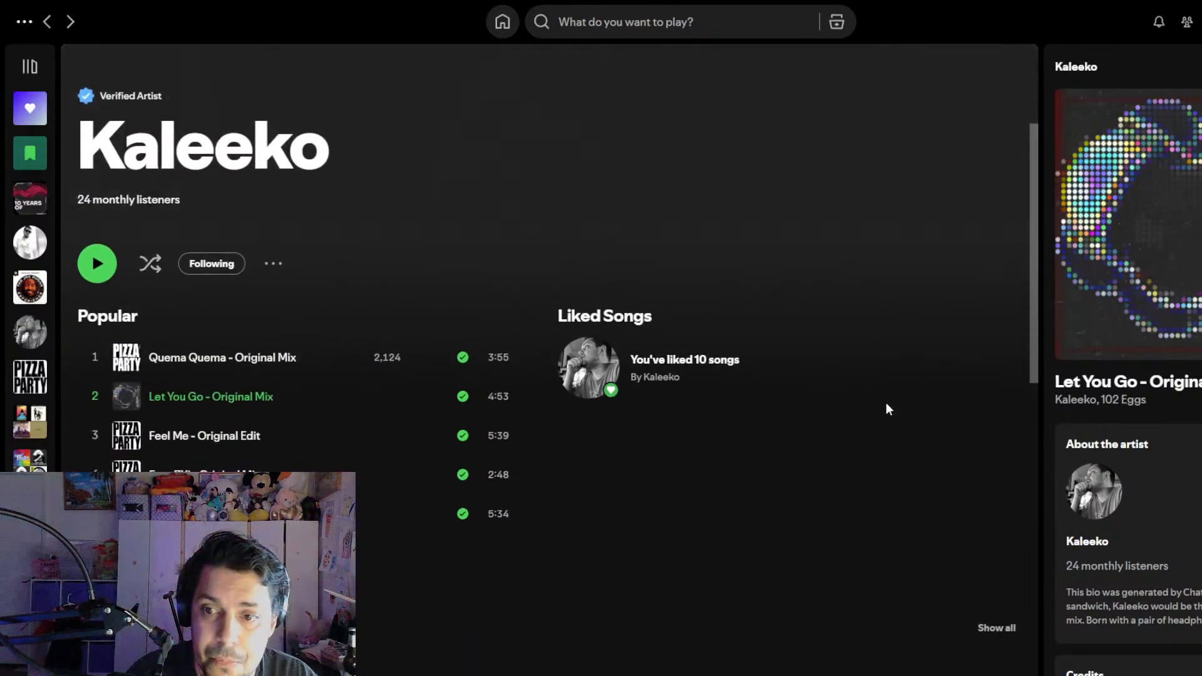
scroll(894, 460, "up", 2)
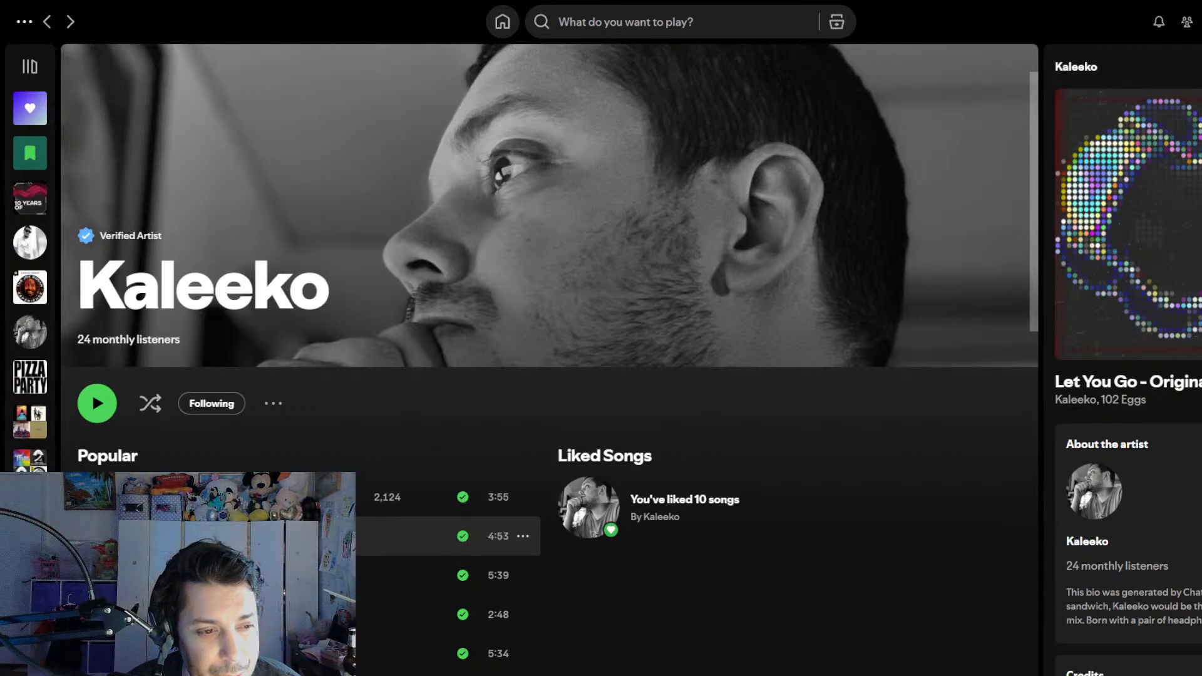
left_click(94, 536)
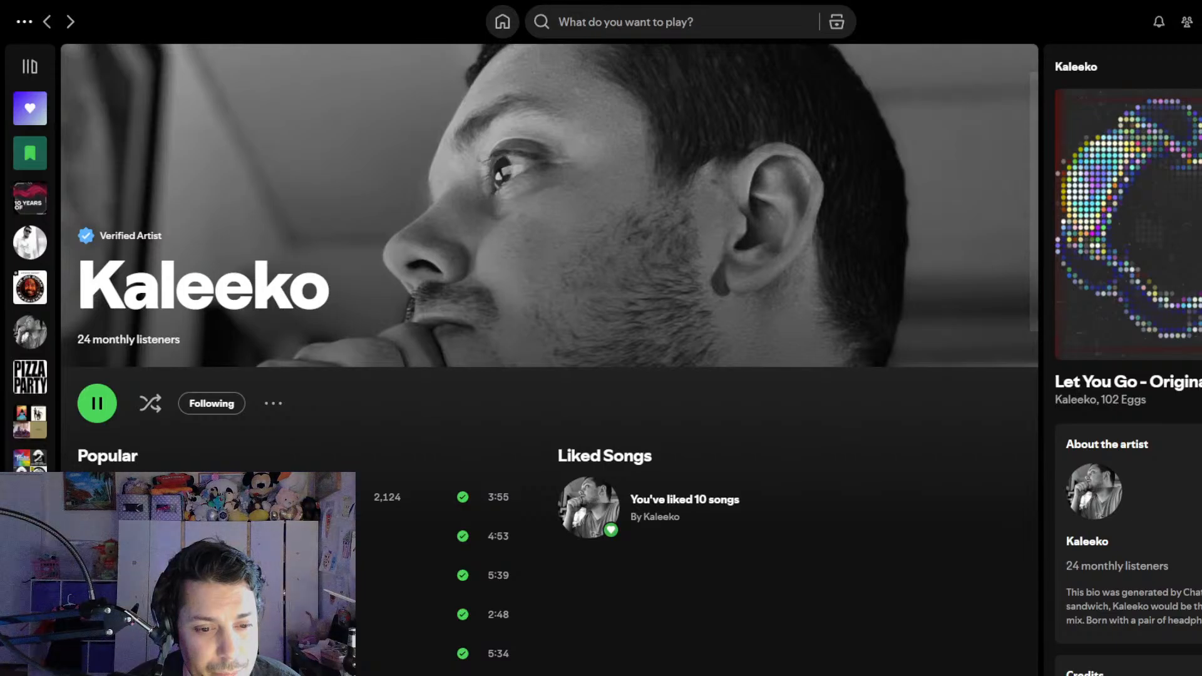